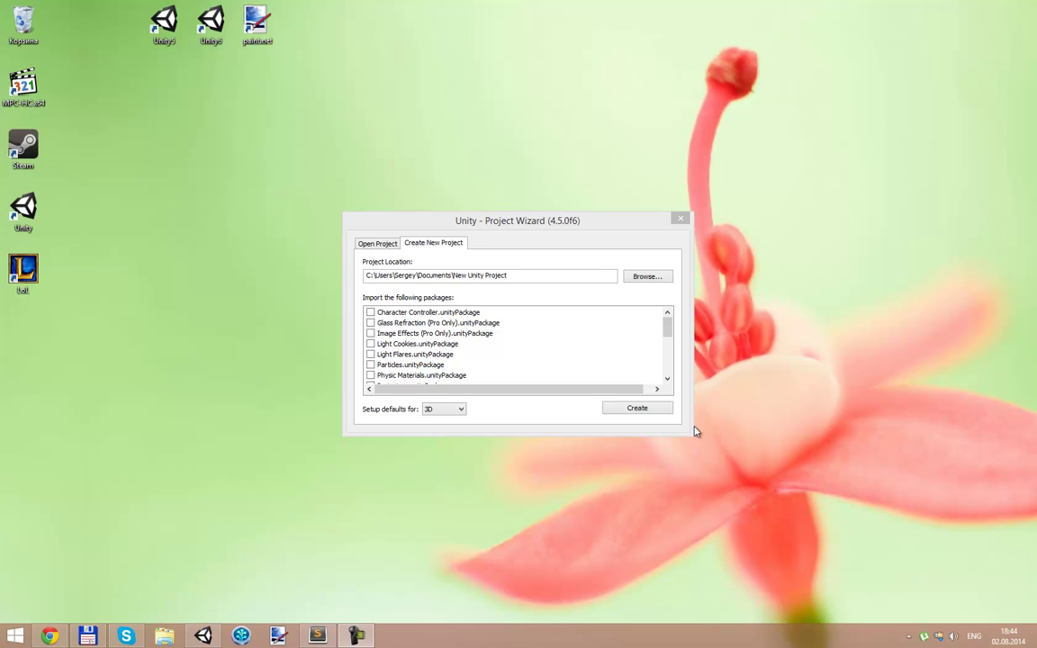
- Delete 'New Unity Project' from the location path so it ends at Documents, then open Browse…
left_click(528, 275)
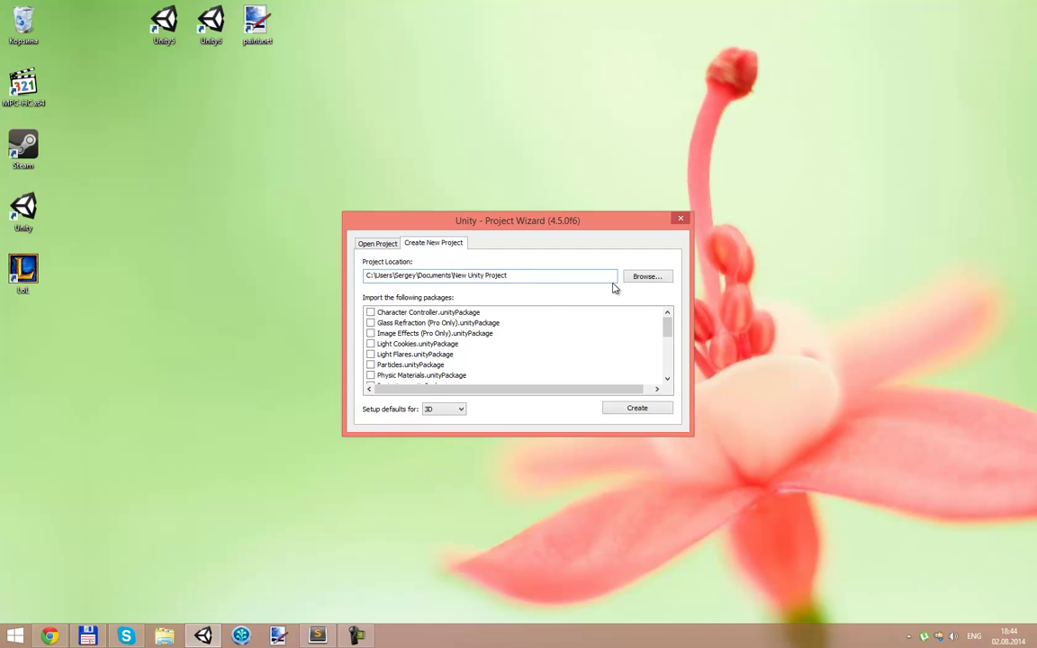
left_click(645, 277)
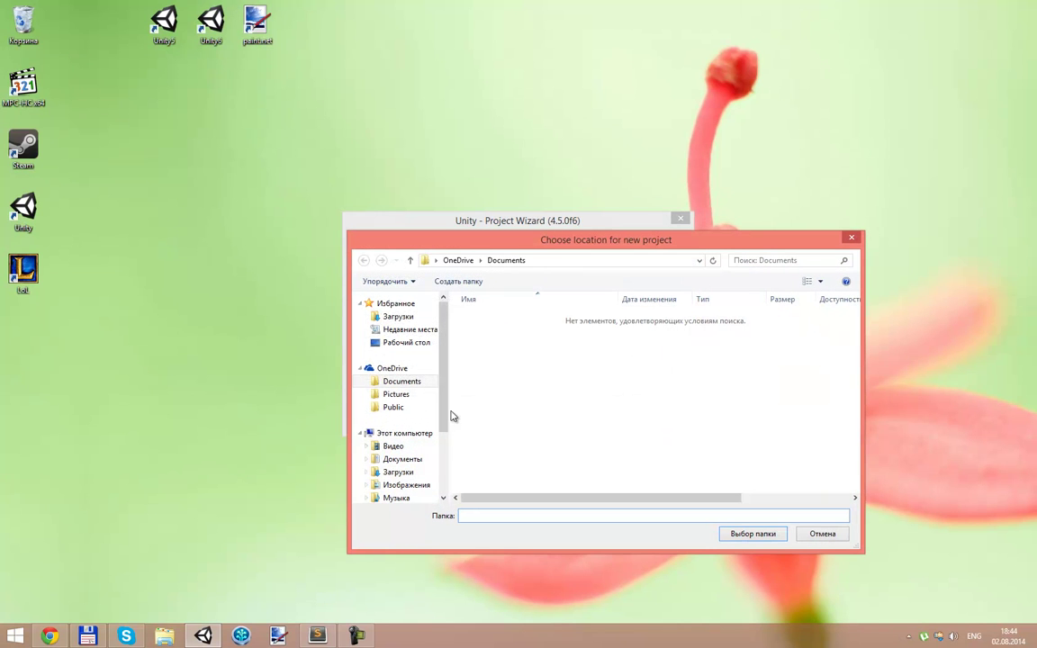
left_click_drag(444, 417, 444, 462)
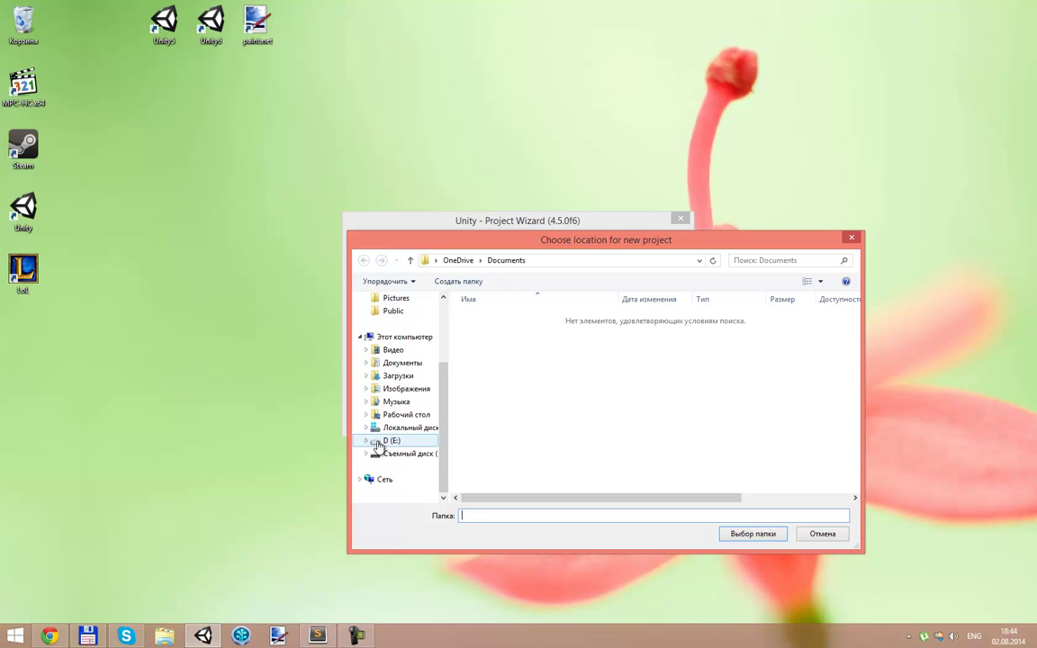
left_click(851, 238)
left_click_drag(521, 276, 469, 279)
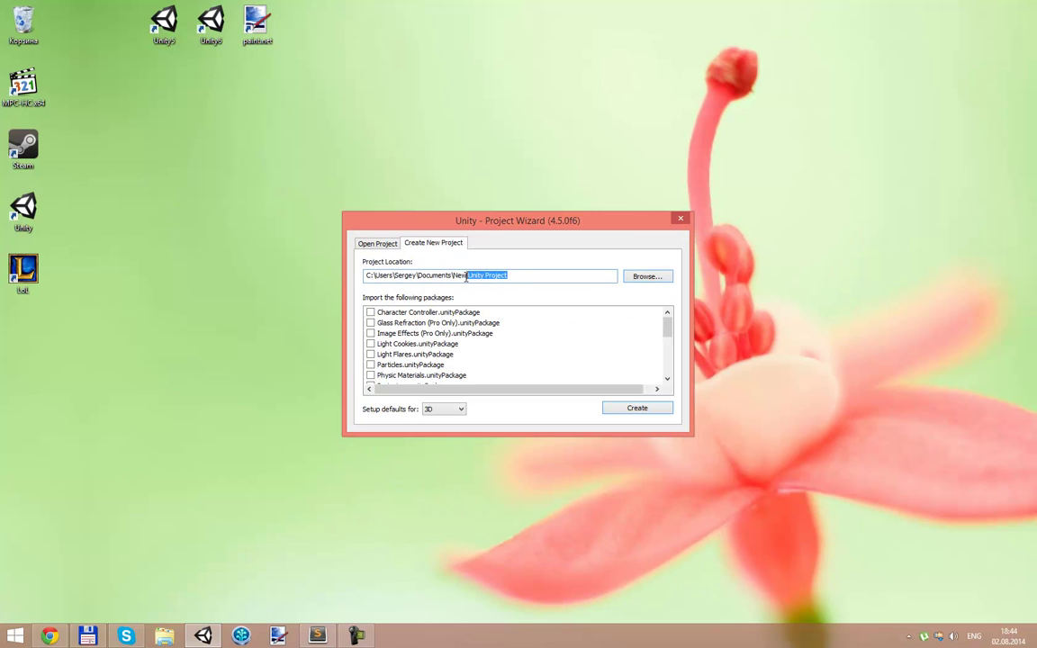
key("BackSpace")
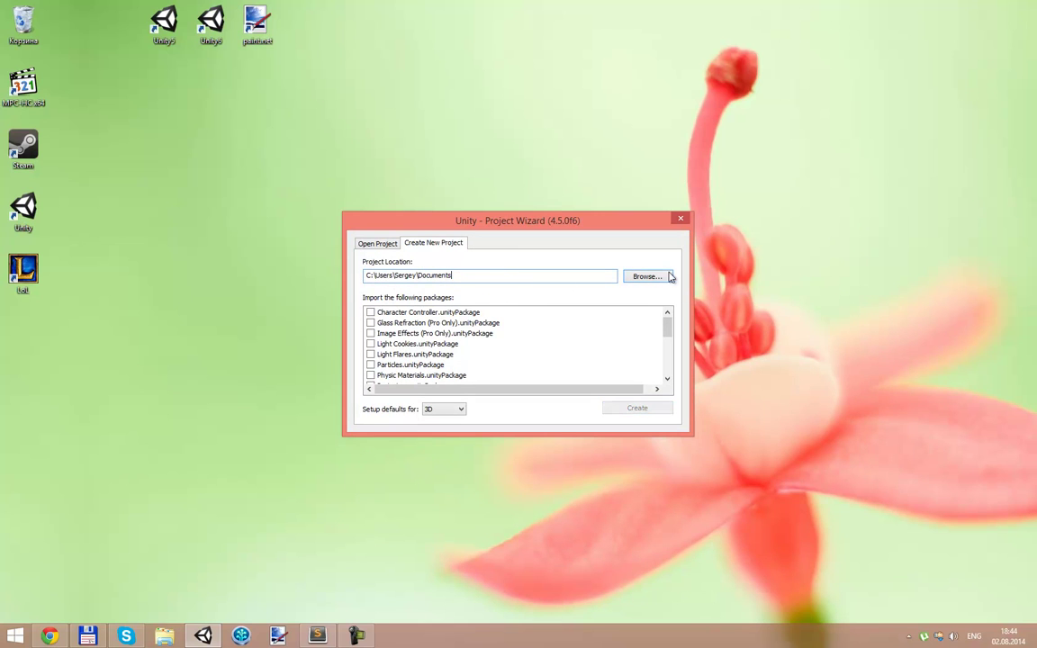
left_click(647, 277)
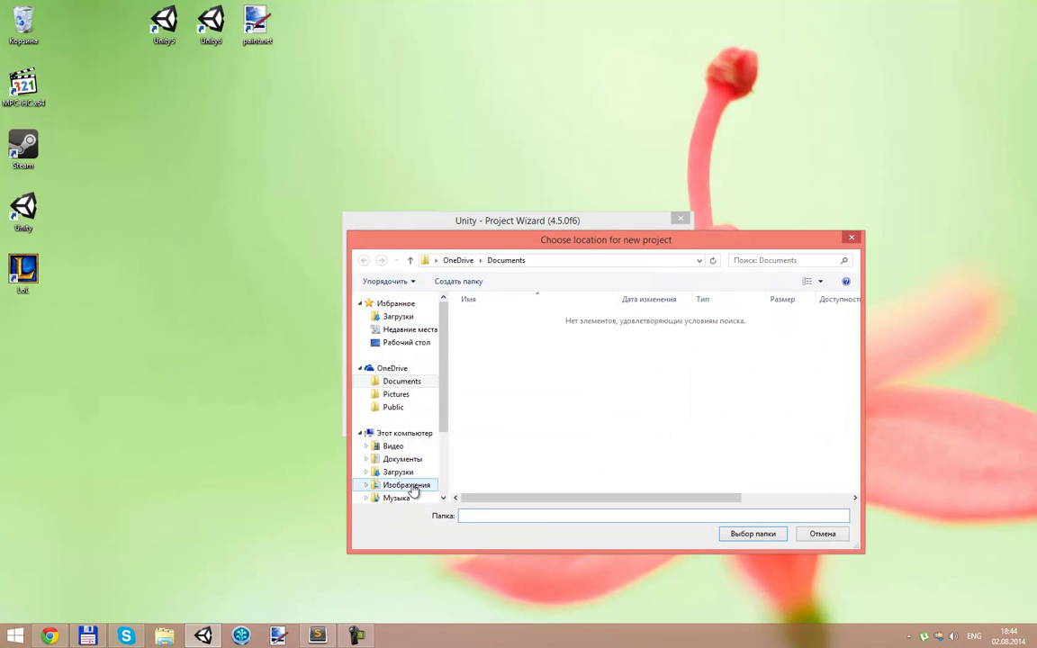
- Copy the UnityProjects path from the file manager and navigate the folder chooser there
left_click(87, 636)
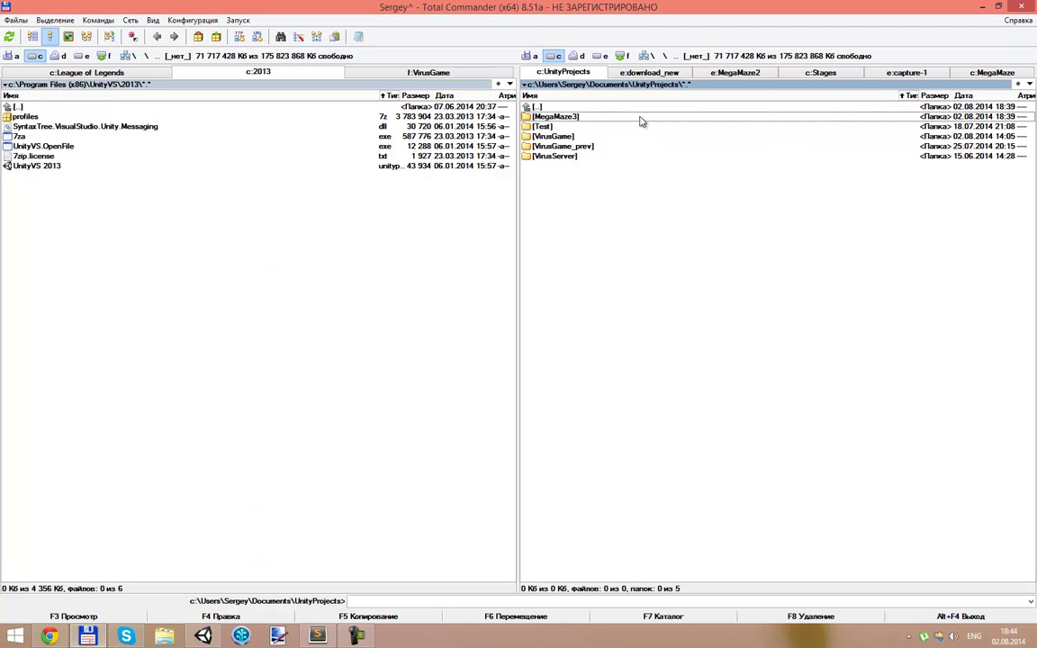
double_click(705, 91)
left_click(708, 88)
left_click(708, 86)
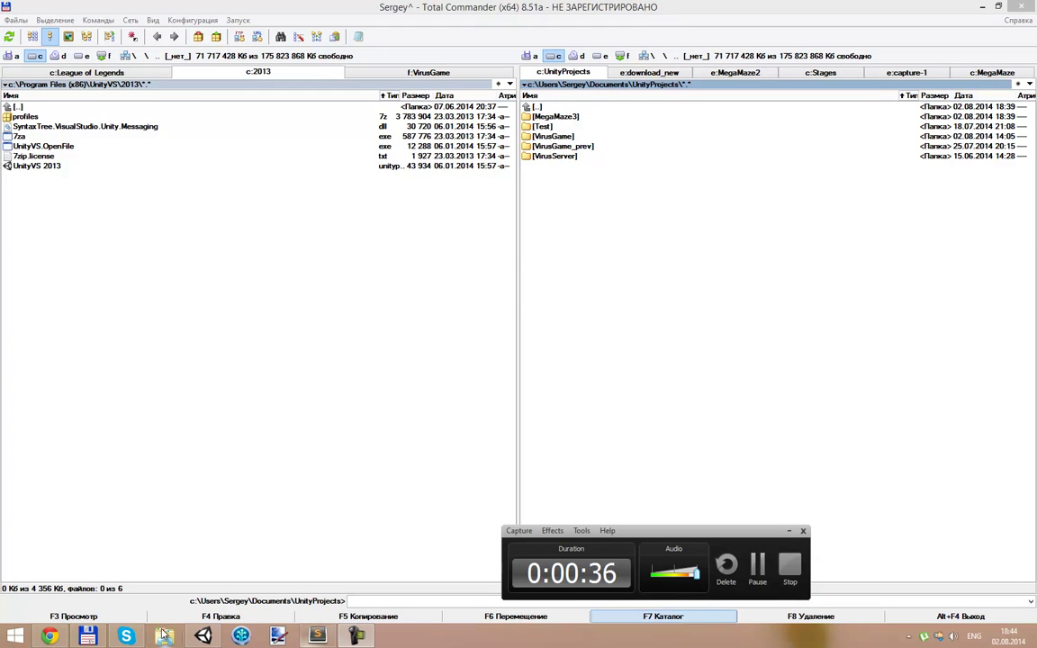
left_click(203, 636)
left_click(587, 259)
type("c:\\Users\\Sergey\\Documents\\UnityProjects\\")
key("Return")
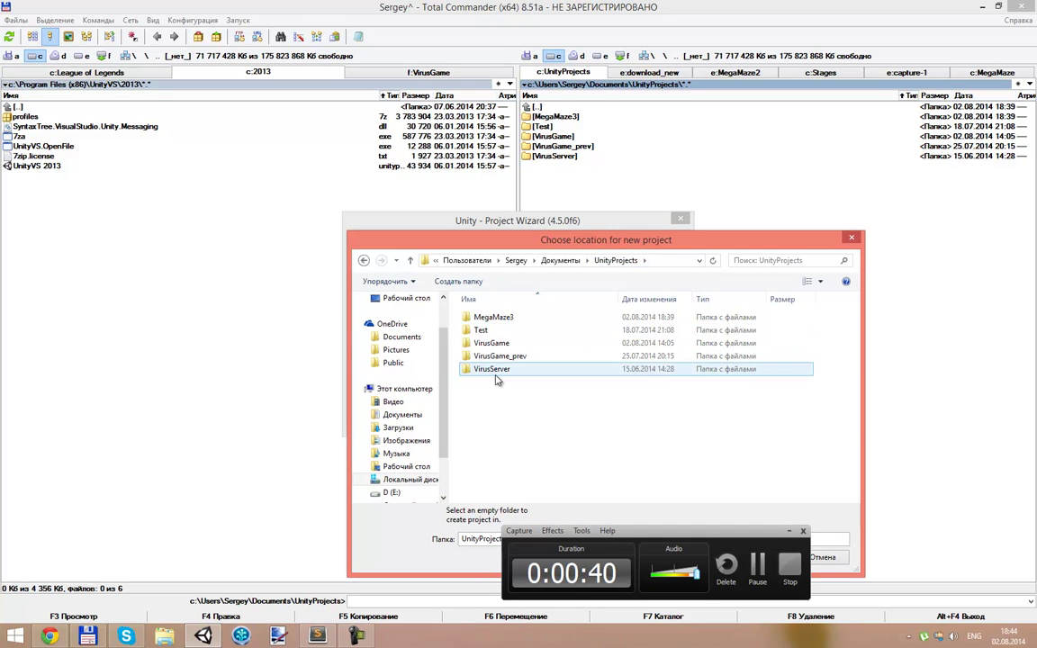
left_click(582, 531)
left_click(831, 535)
left_click(789, 533)
double_click(514, 538)
- Create a MegaMaze folder inside UnityProjects and choose it as the project location
right_click(492, 414)
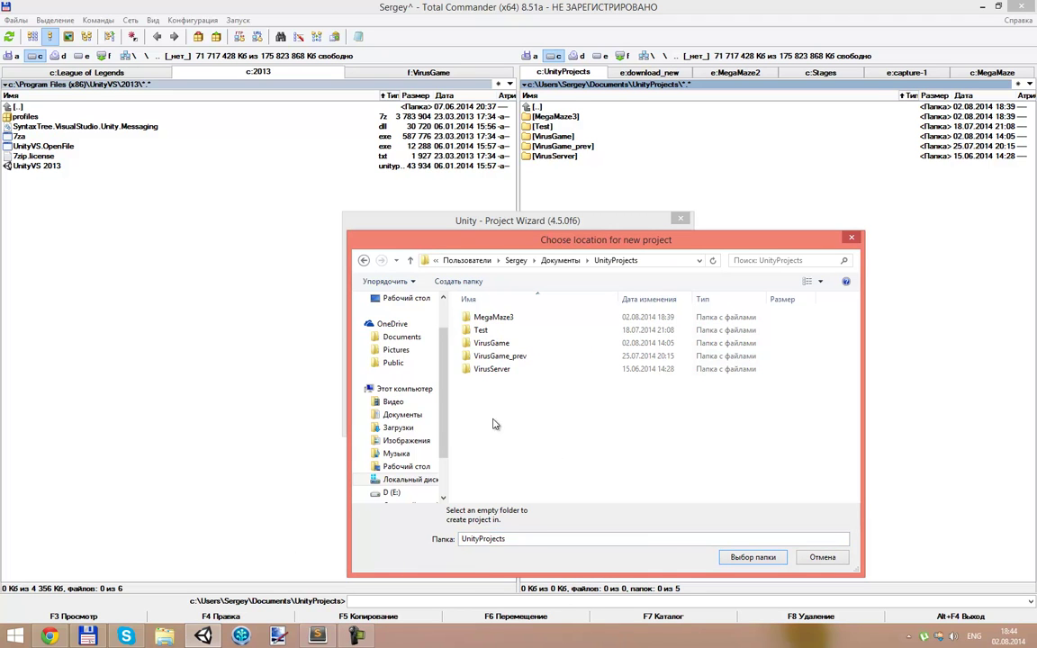
mouse_move(616, 551)
left_click(730, 447)
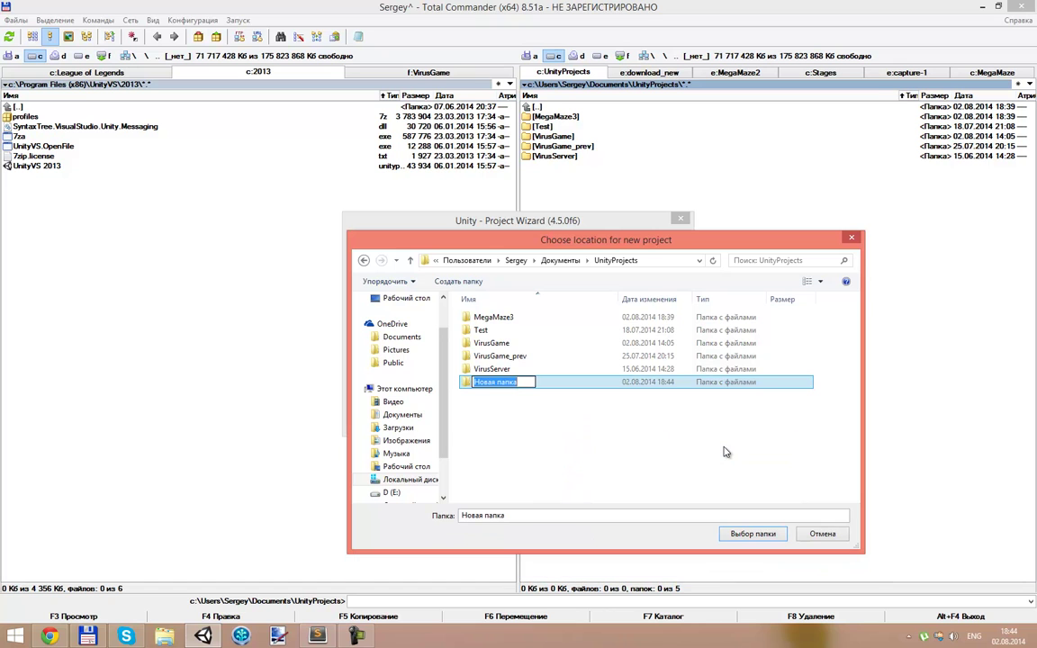
type("MegaMaze")
key("Return")
double_click(505, 318)
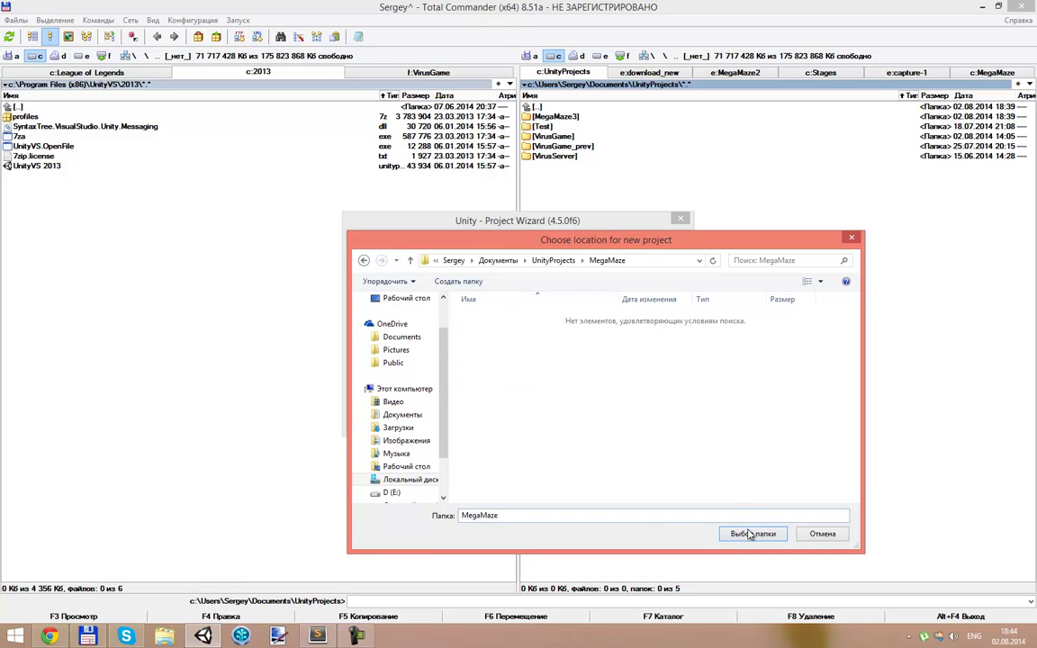
left_click(746, 535)
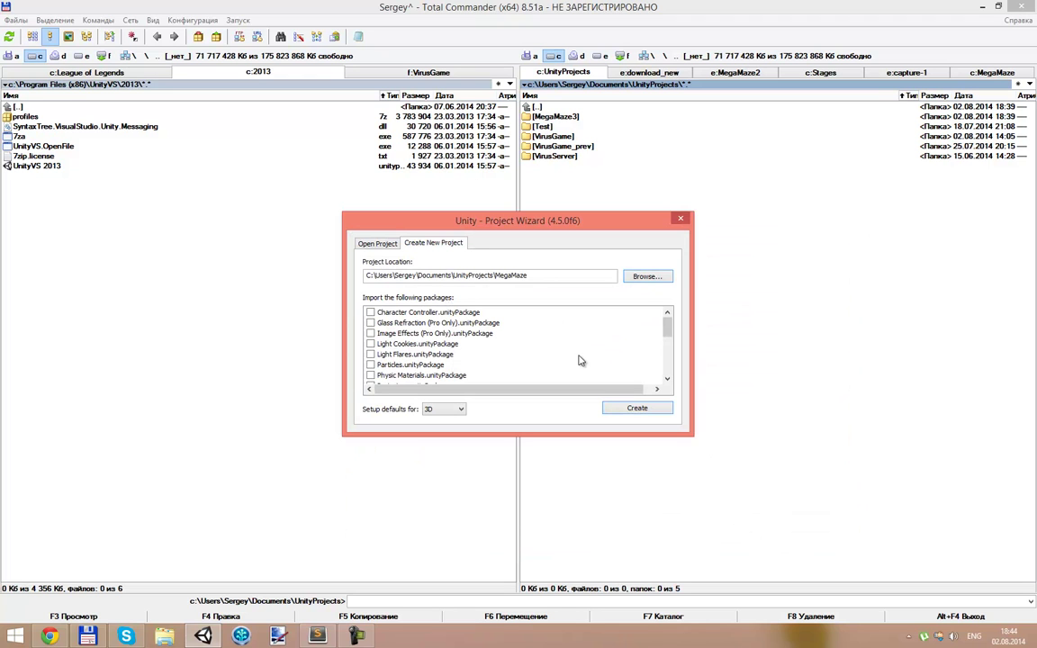
- Set the setup defaults to 2D and create the project
left_click(444, 409)
left_click(439, 430)
left_click(625, 410)
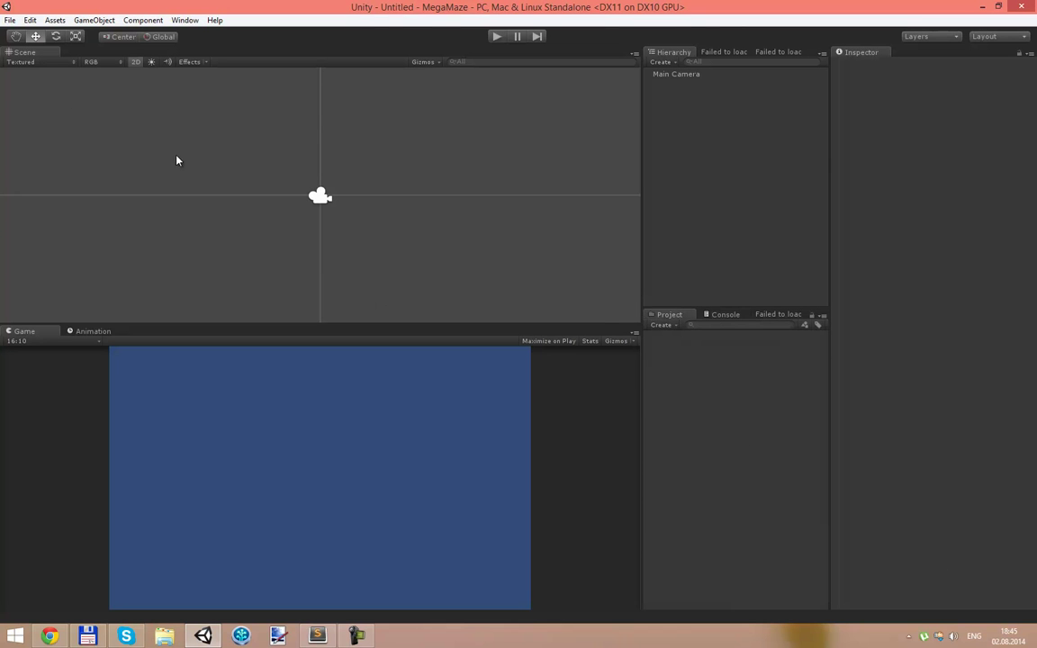
- Delete the Main Camera and import the UnityVS 2013 package into the project
left_click(691, 74)
key("Delete")
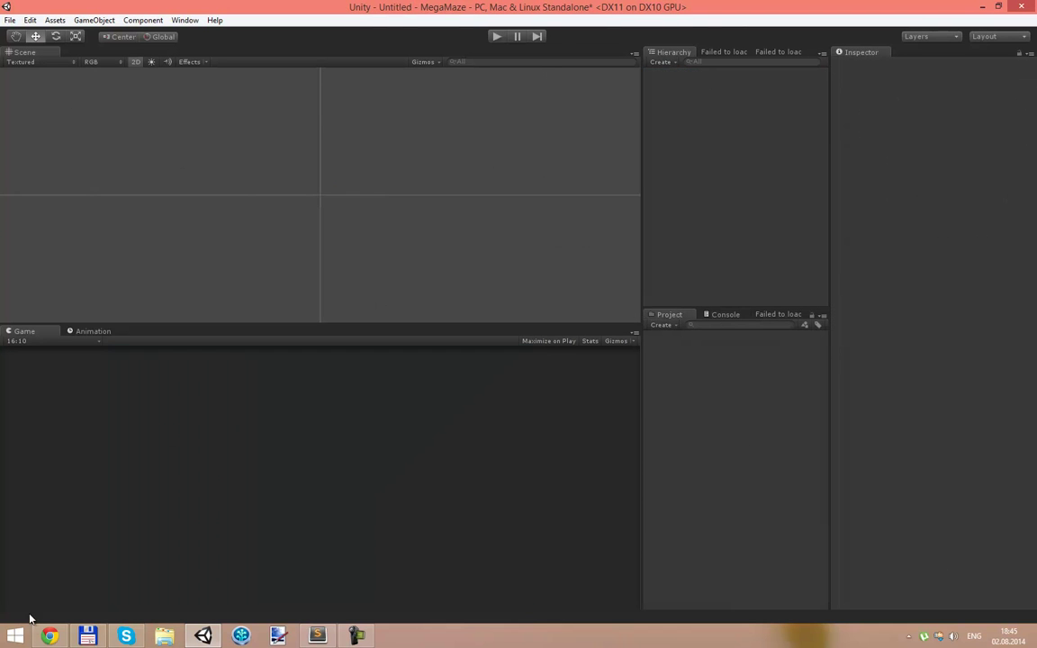
key("alt+Tab")
key("alt+Tab")
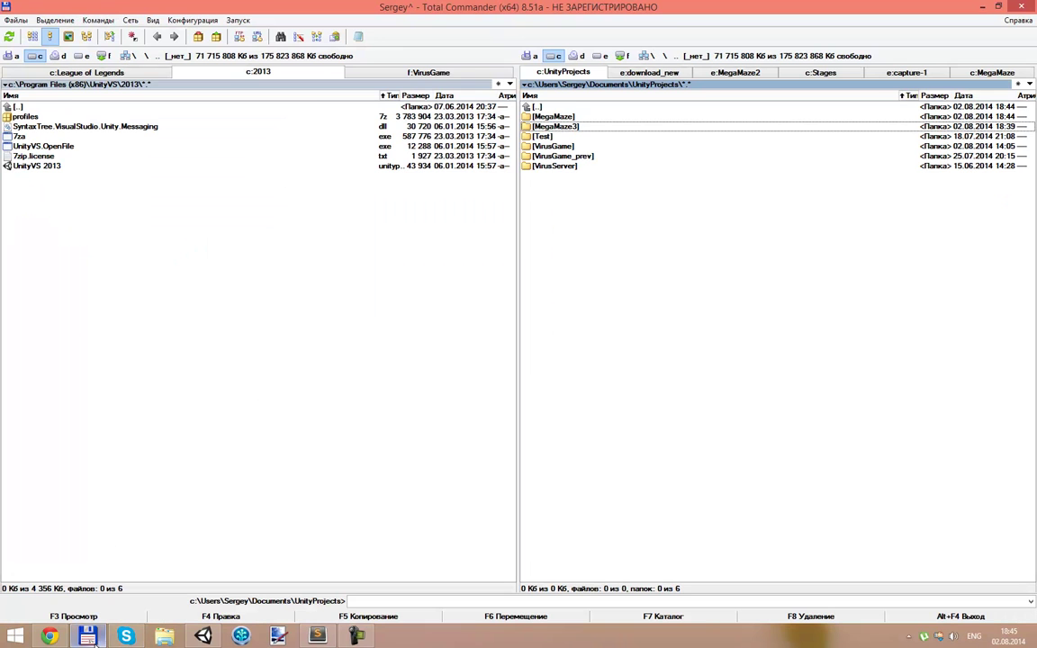
double_click(24, 166)
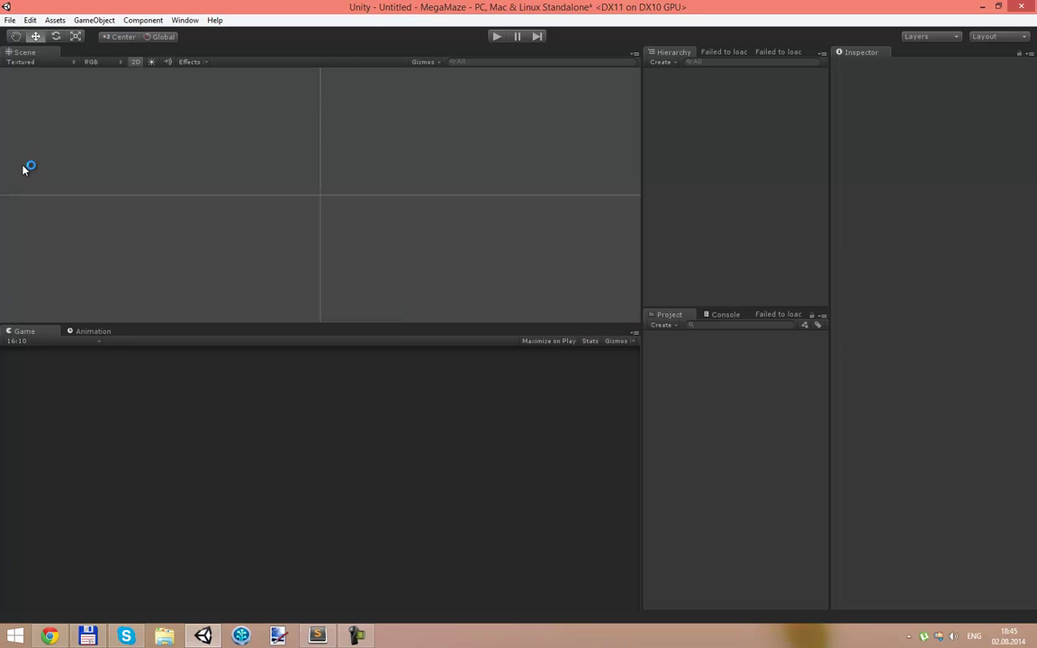
left_click(376, 586)
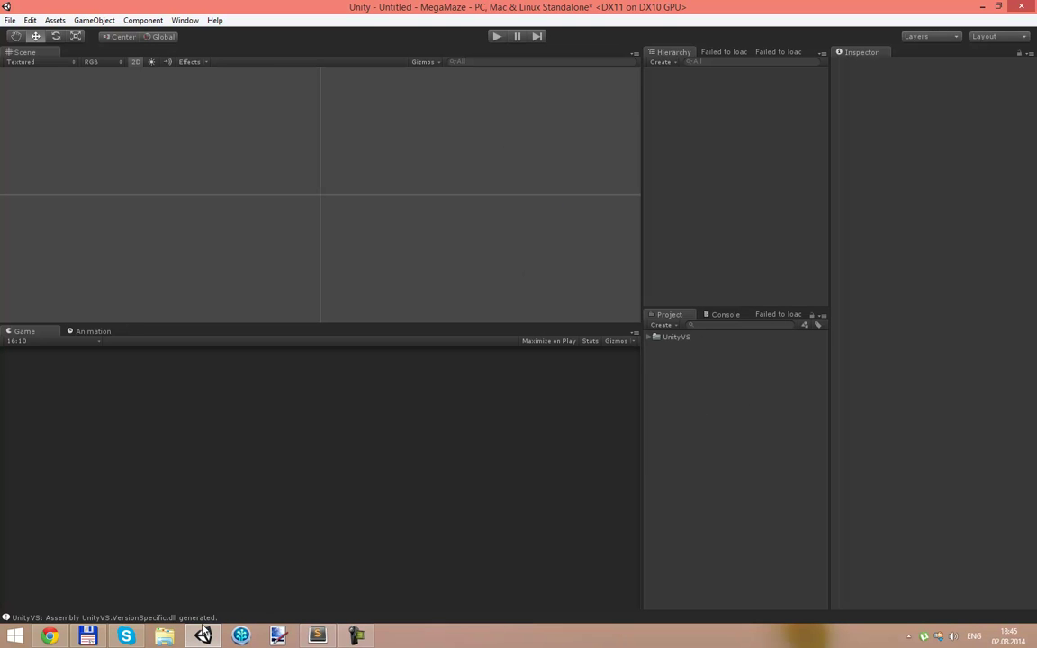
- In the file manager, go from the MegaMaze2 tab up to the download_new folder
left_click(87, 637)
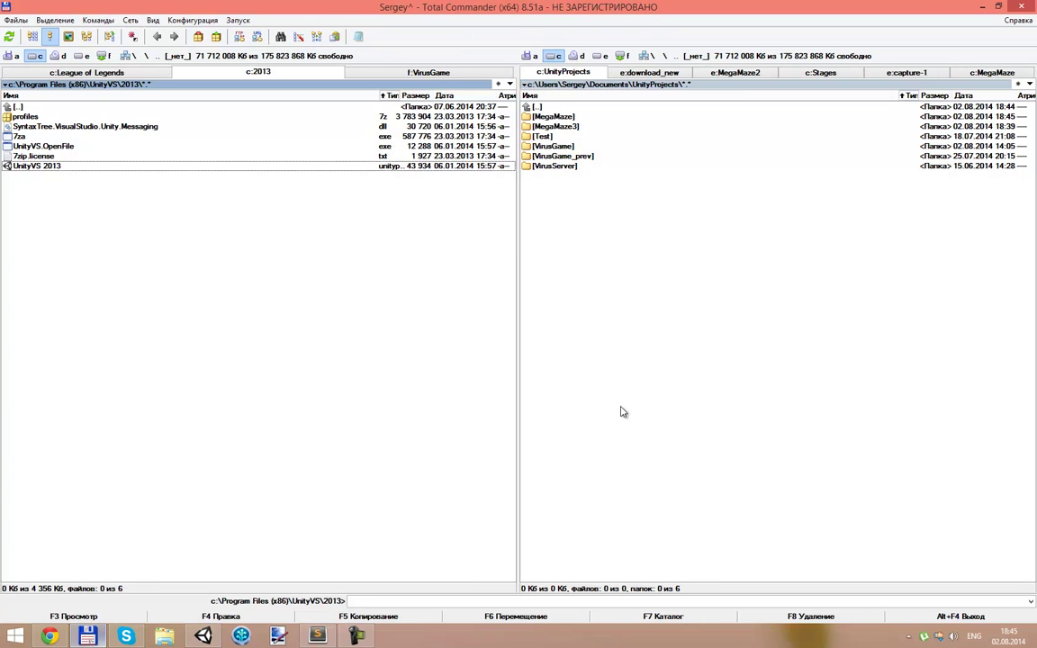
left_click(746, 77)
left_click(565, 78)
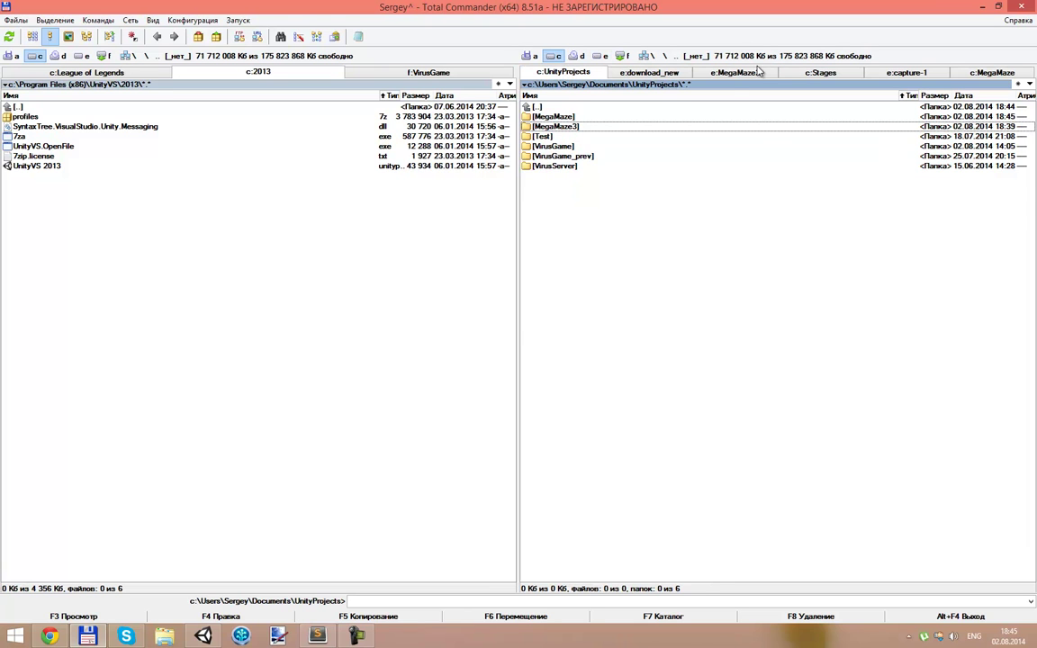
left_click(736, 72)
key("BackSpace")
- Open the 2D Toolkit-2.4.0 package and import all of its files into MegaMaze
double_click(540, 333)
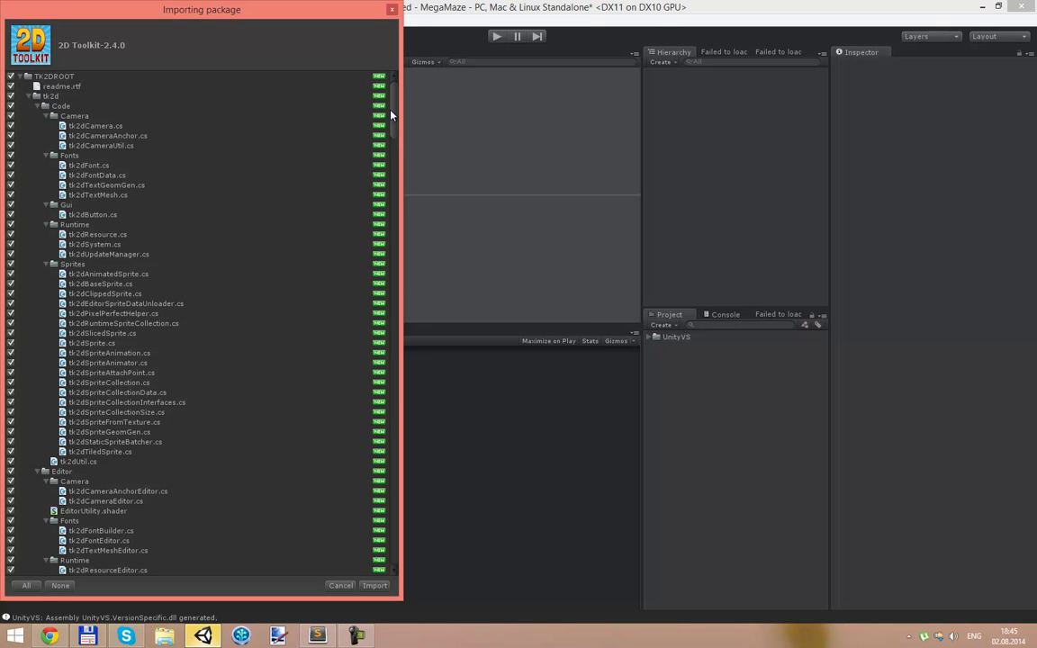
left_click_drag(392, 109, 426, 230)
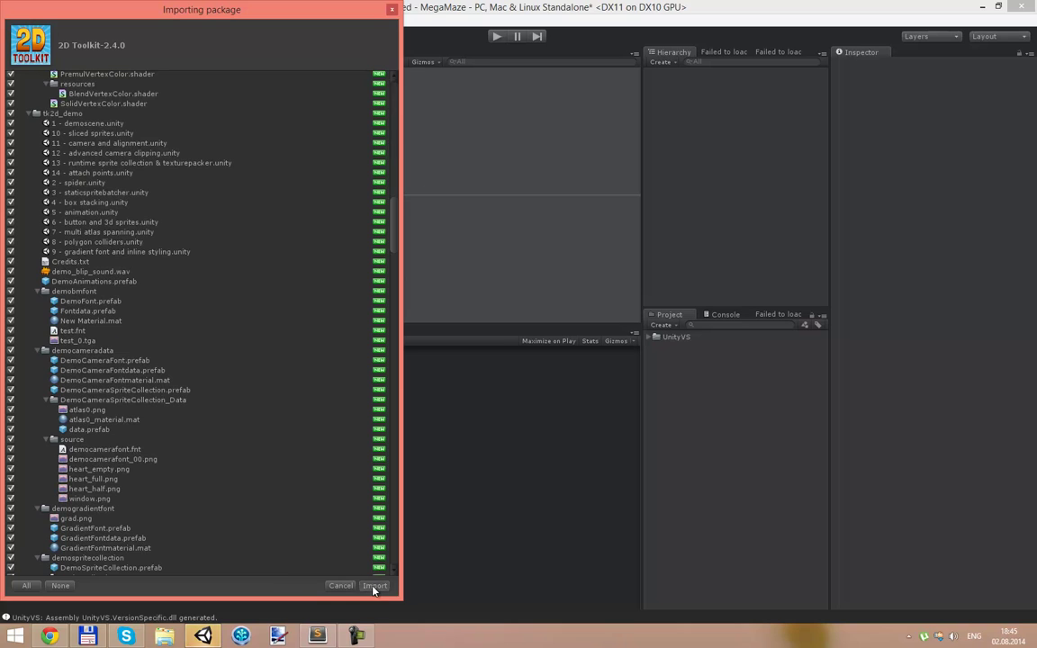
left_click(371, 585)
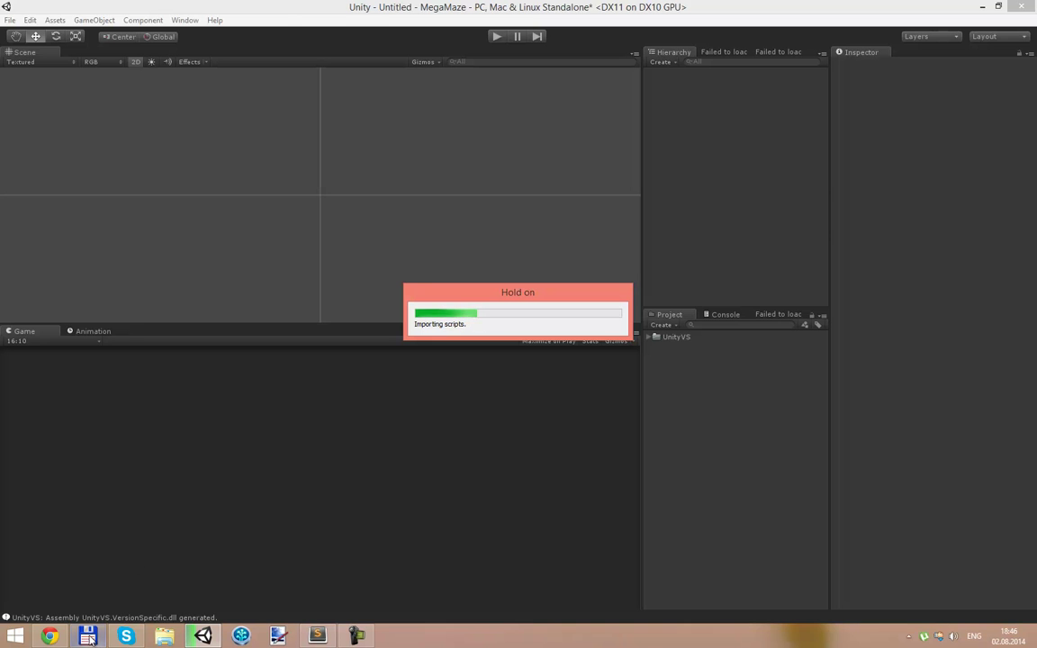
key("alt+Tab")
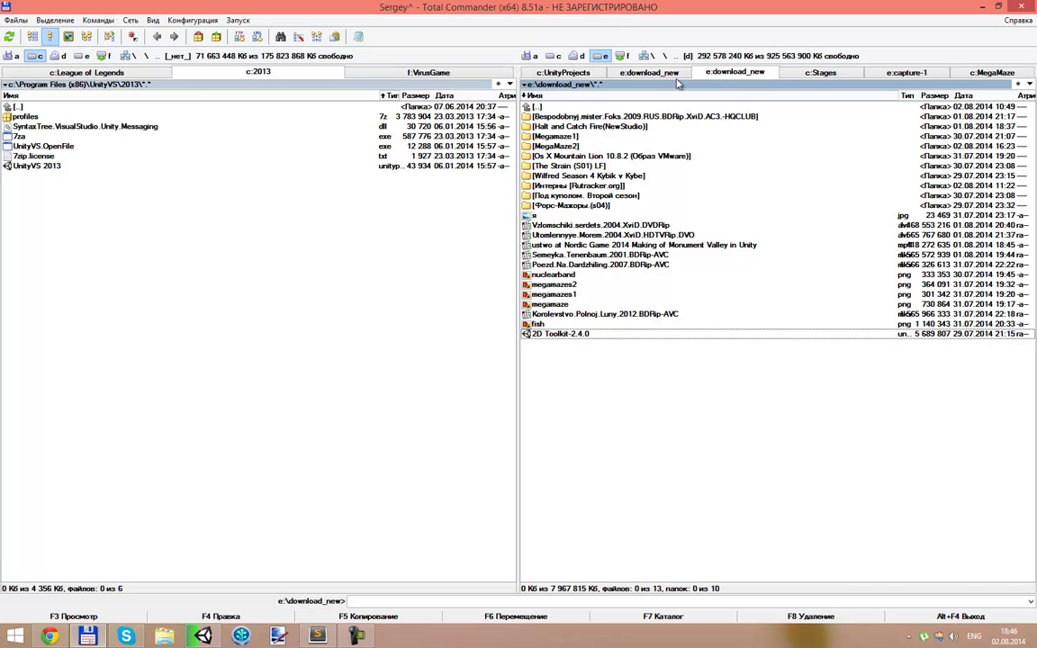
- In MegaMaze2, mark the data 2010 and maps 2010 folders plus players and monsters images
double_click(566, 146)
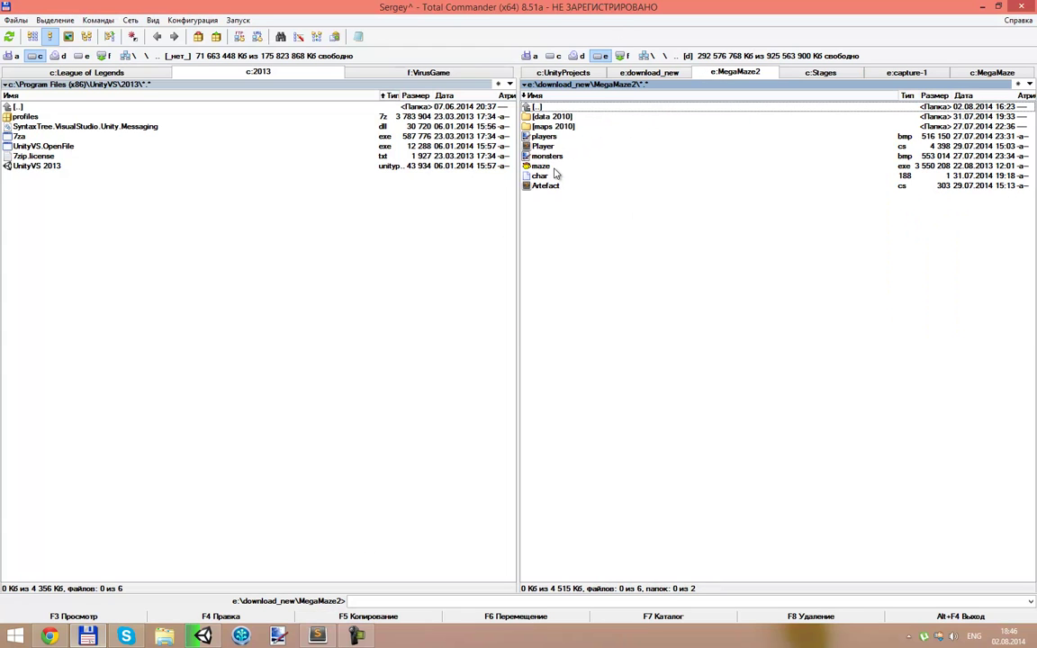
left_click(558, 126, "shift")
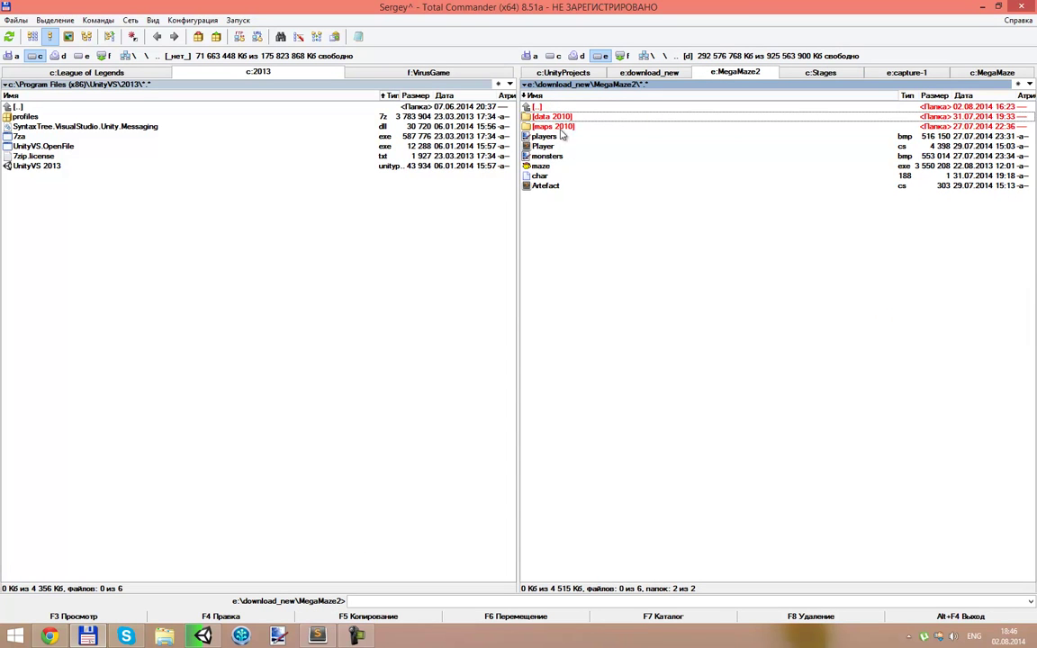
left_click(545, 137, "ctrl")
left_click(550, 156, "ctrl")
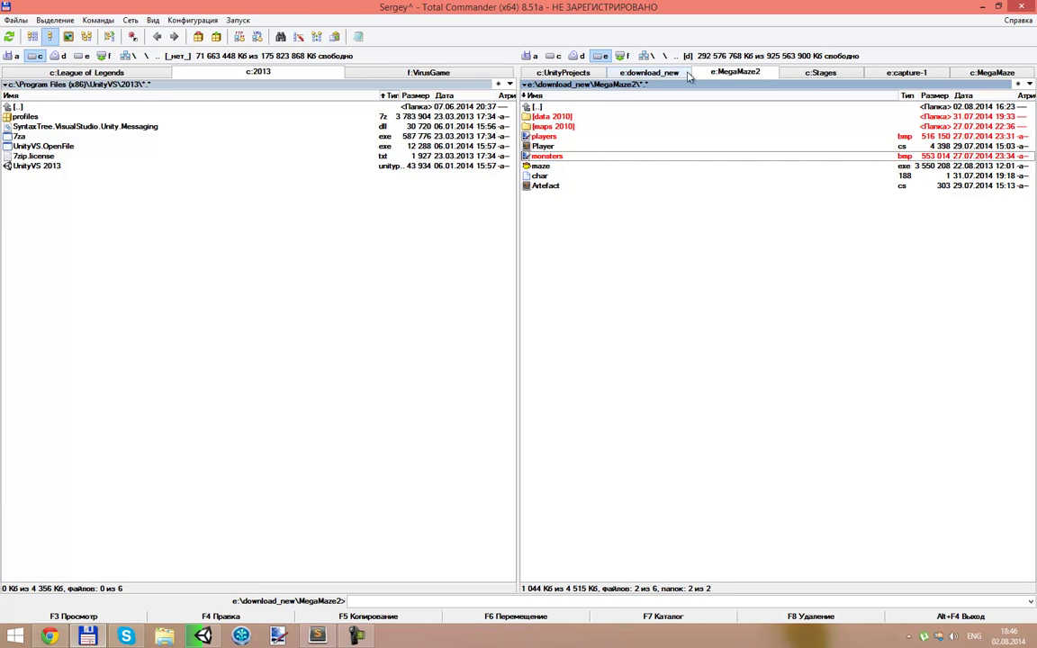
- Navigate to the new MegaMaze project's Assets folder in UnityProjects
left_click(617, 73)
left_click(555, 76)
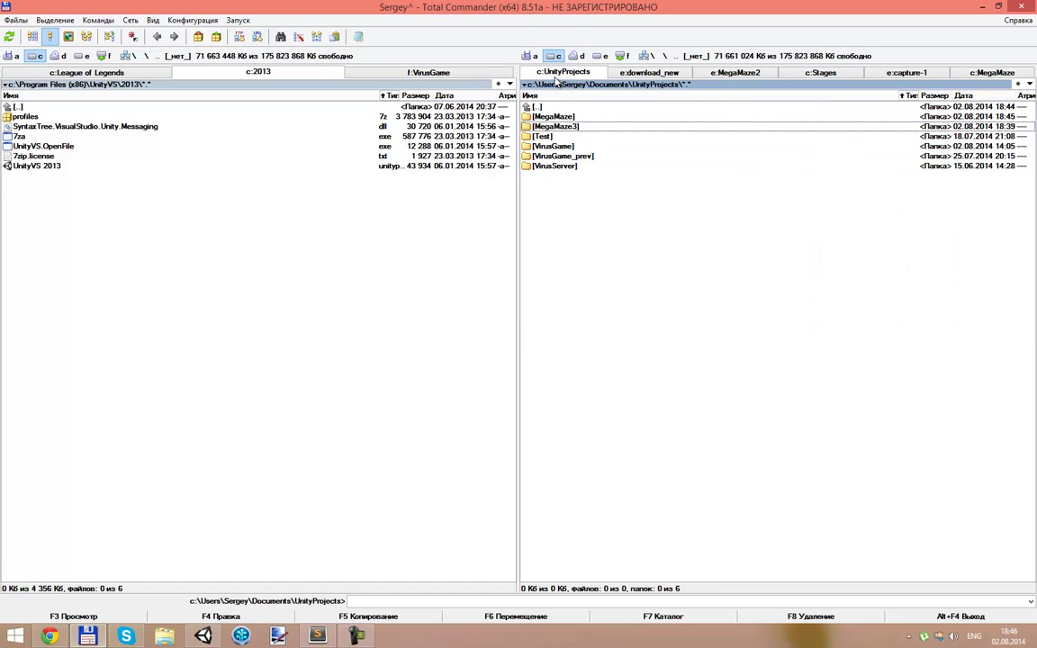
double_click(637, 129)
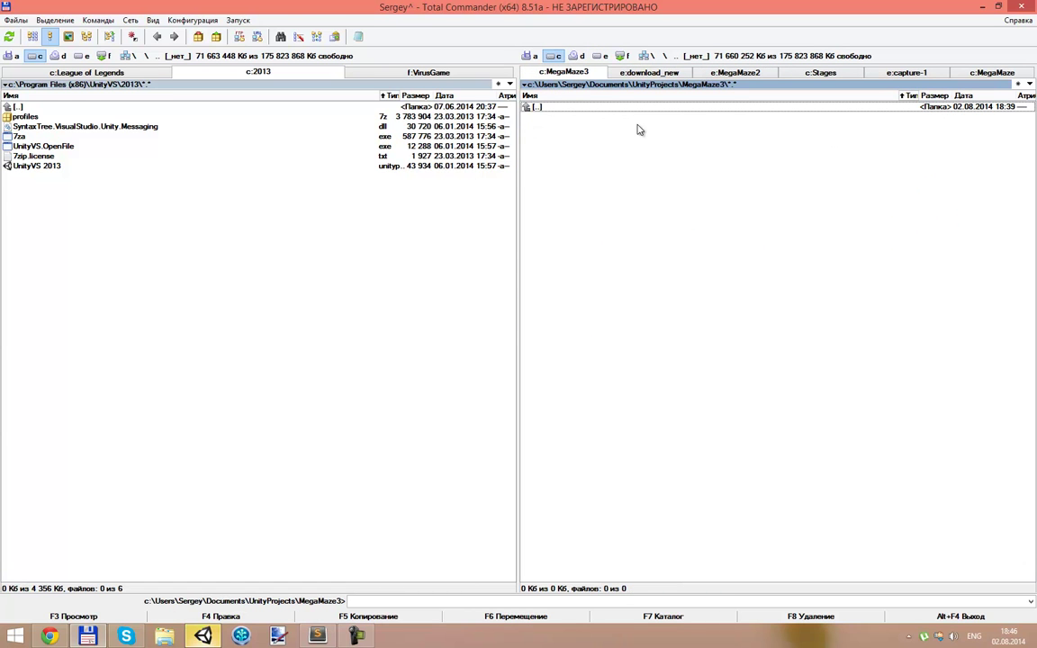
key("Return")
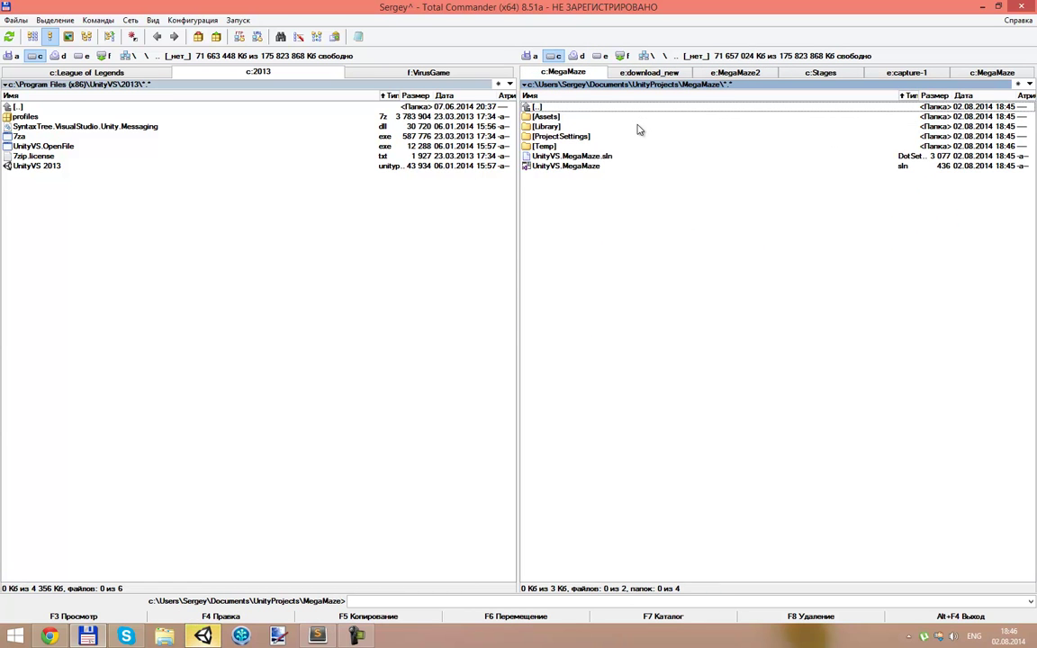
key("Down")
key("Return")
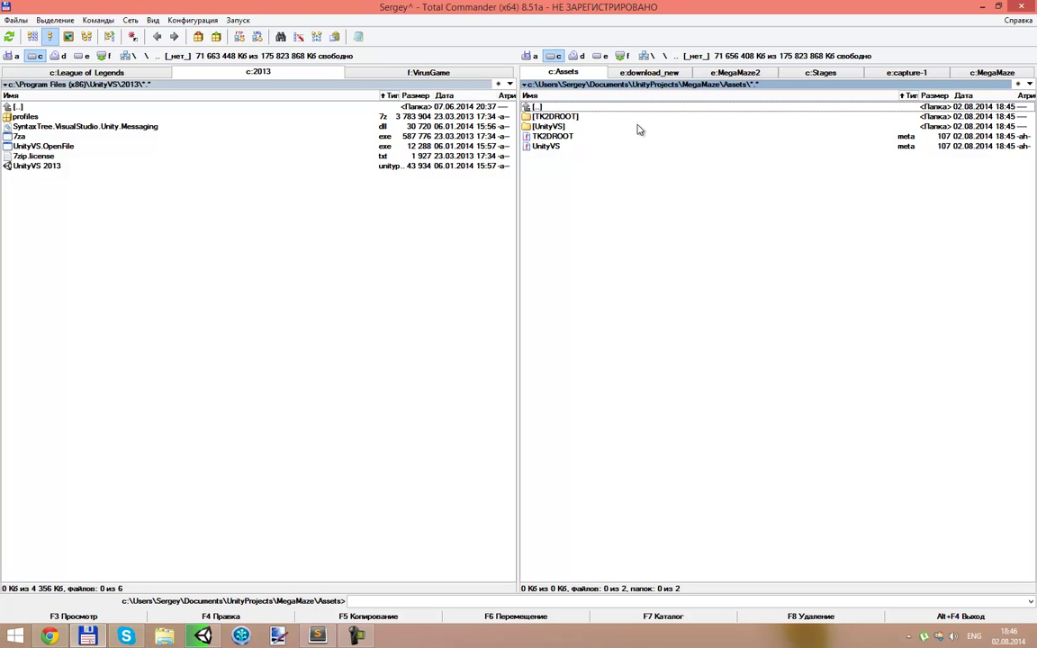
- Create a folder in Assets named Sprites and open it
key("F7")
type("Sprite")
key("Return")
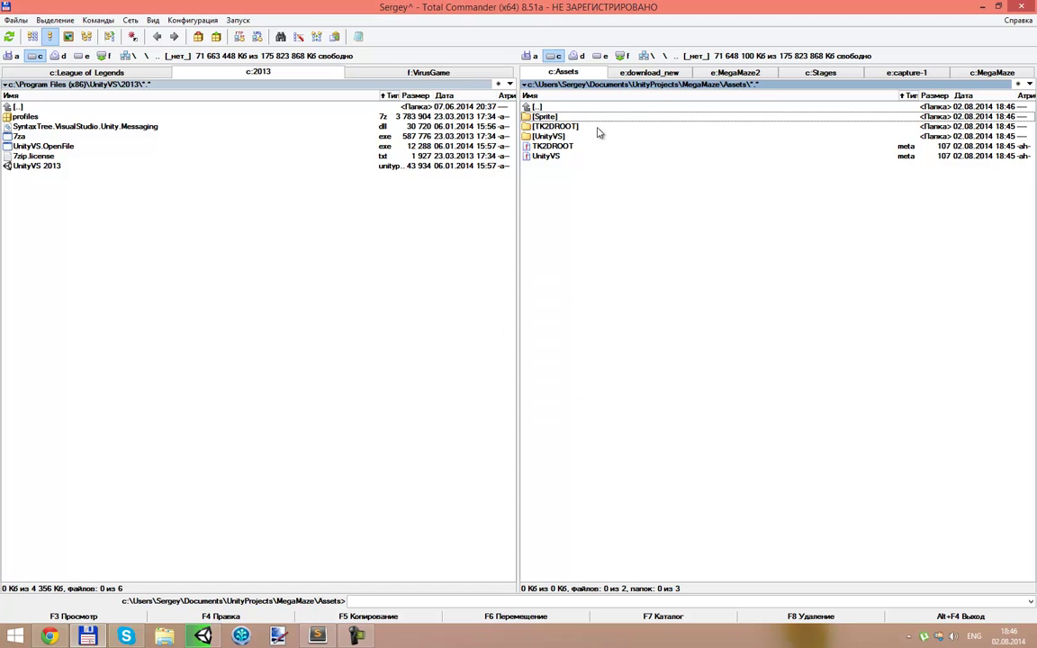
key("shift+F6")
key("End")
type("s")
key("Return")
key("Return")
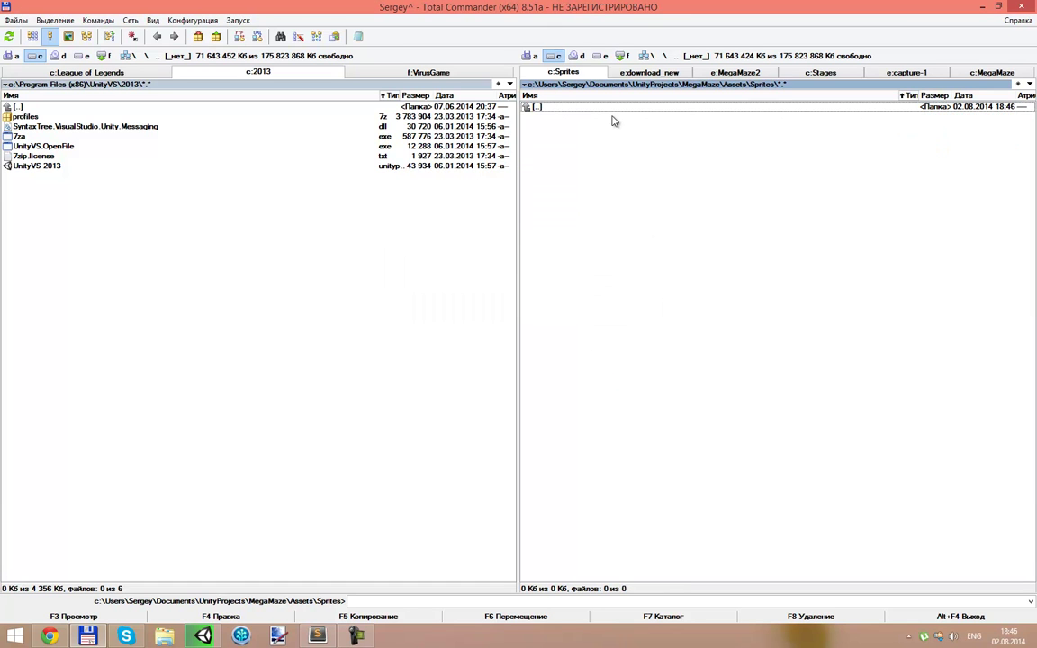
- Paste the sprite folders and images into Sprites, then go back up to Assets
key("ctrl+v")
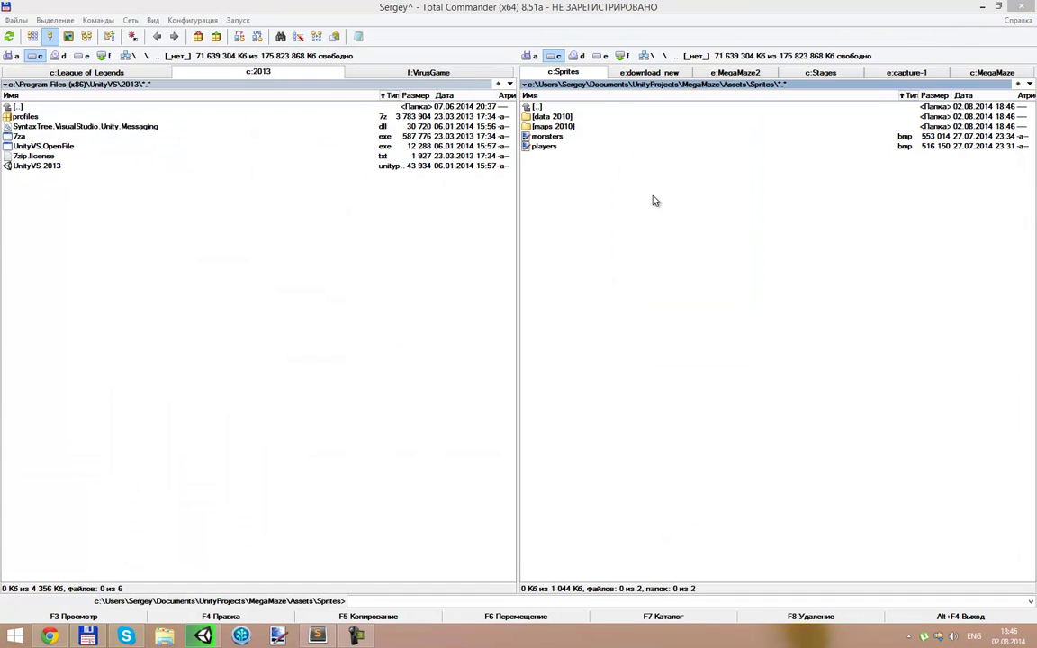
left_click(560, 126)
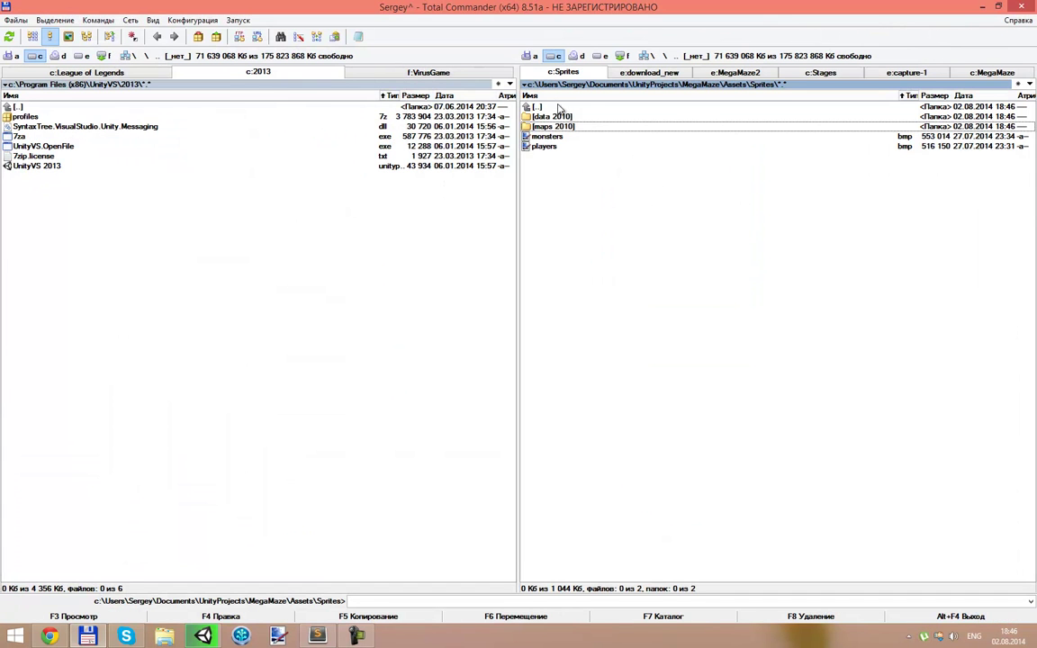
double_click(558, 107)
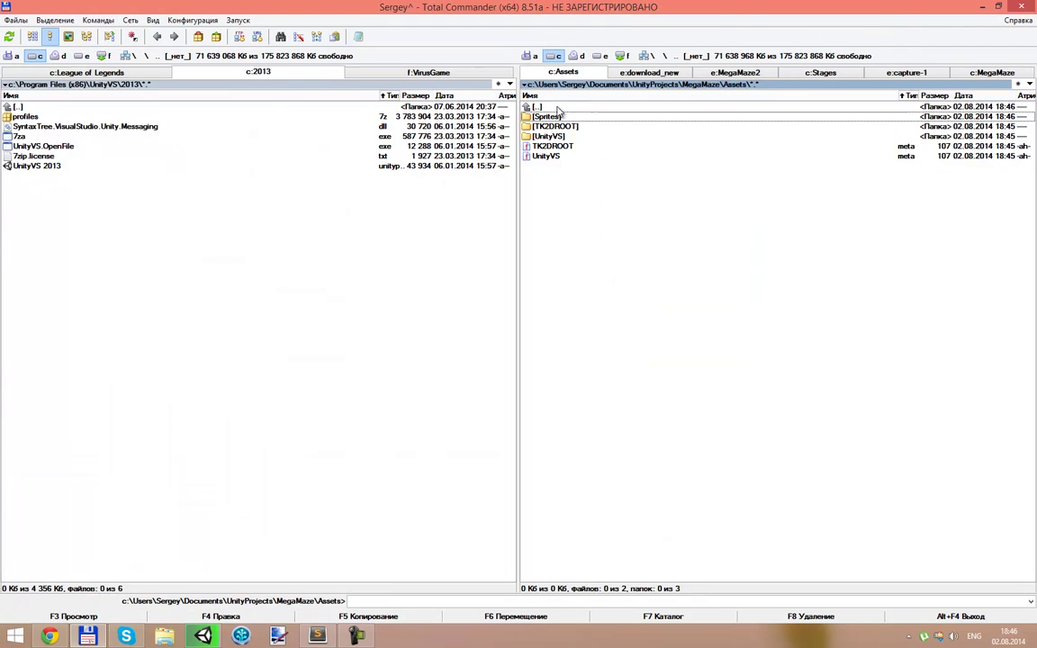
left_click(359, 636)
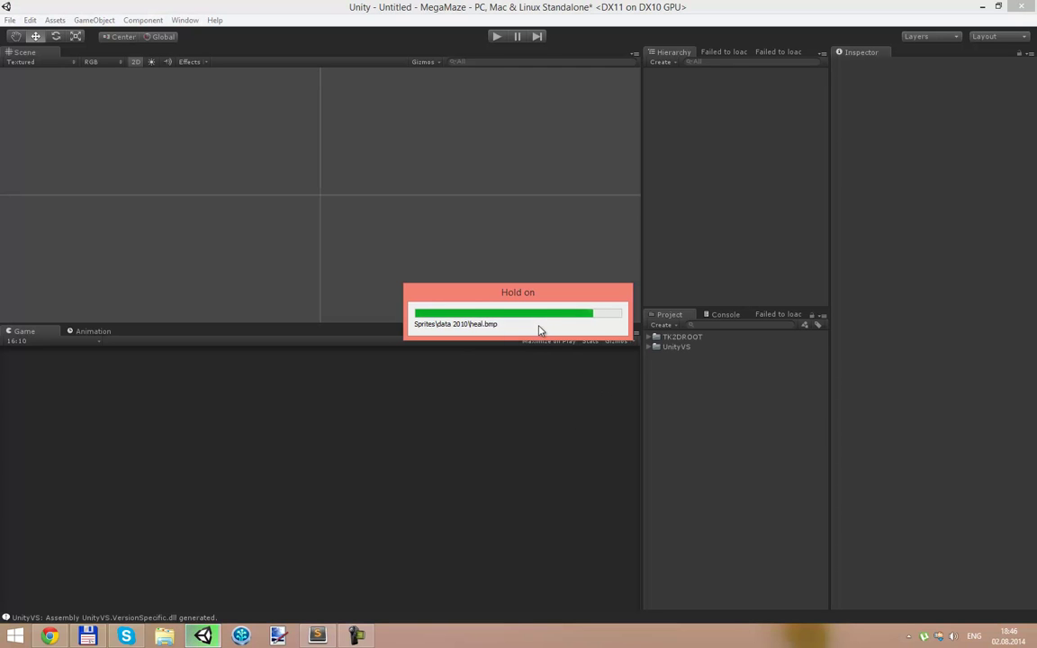
- Check the console and inspect the Sprites, UnityVS and TK2DROOT folders in the Project panel
key("ctrl+shift+c")
left_click(667, 316)
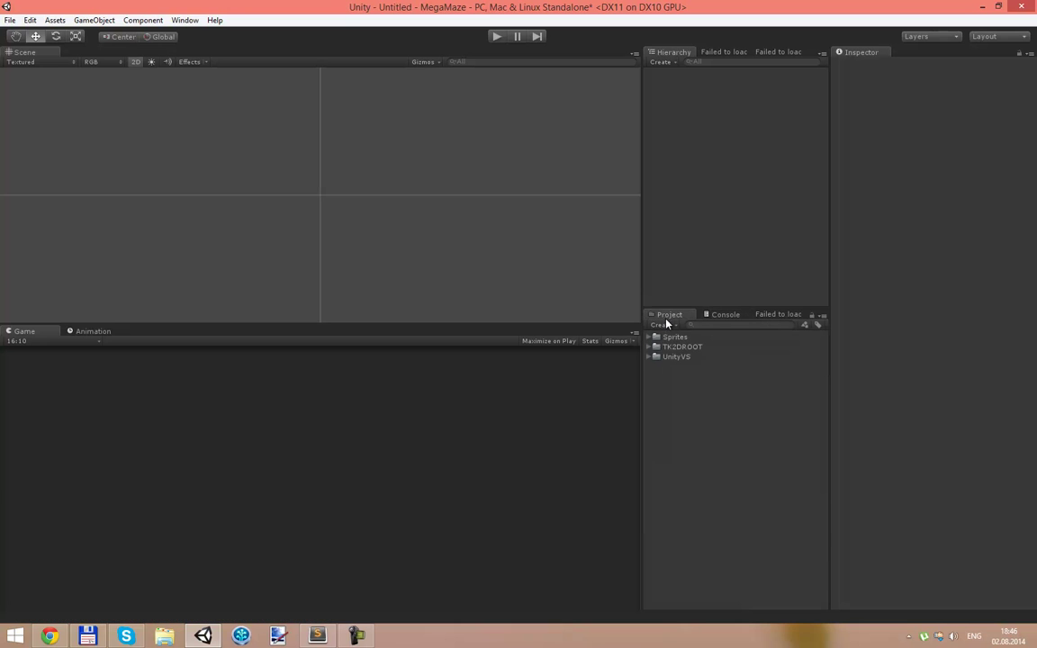
left_click(649, 337)
left_click(649, 337)
left_click(649, 356)
left_click(649, 357)
left_click(650, 347)
left_click(649, 347)
- Create a Scripts folder in the project assets
left_click(662, 325)
left_click(737, 34)
type("Sdts")
key("Return")
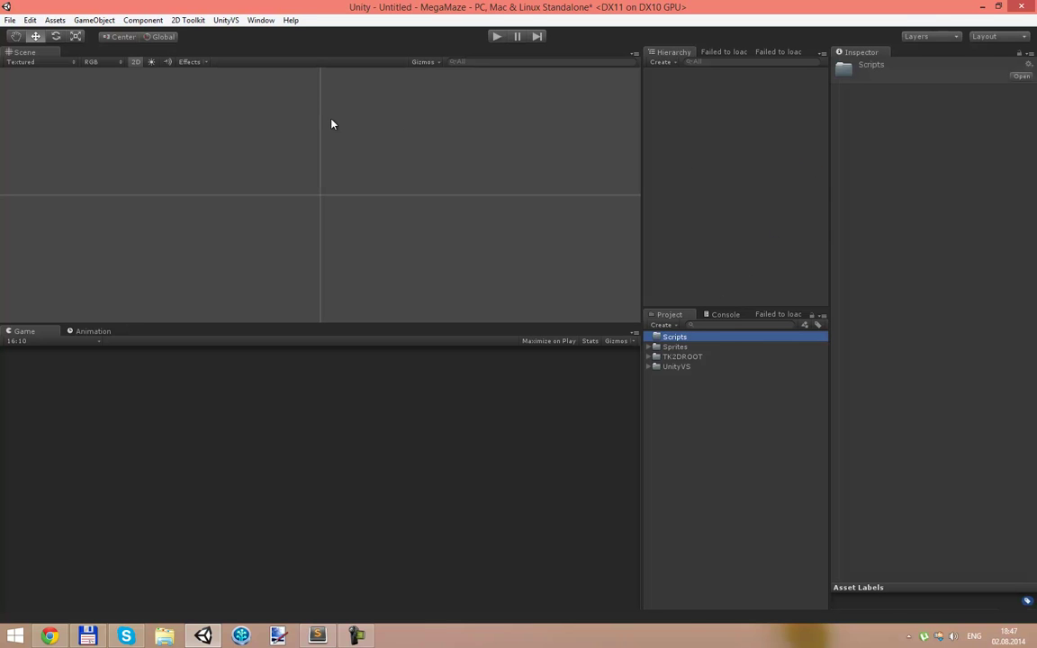
- Add a tk2d Camera to the scene via GameObject > Create Other > tk2d
left_click(93, 20)
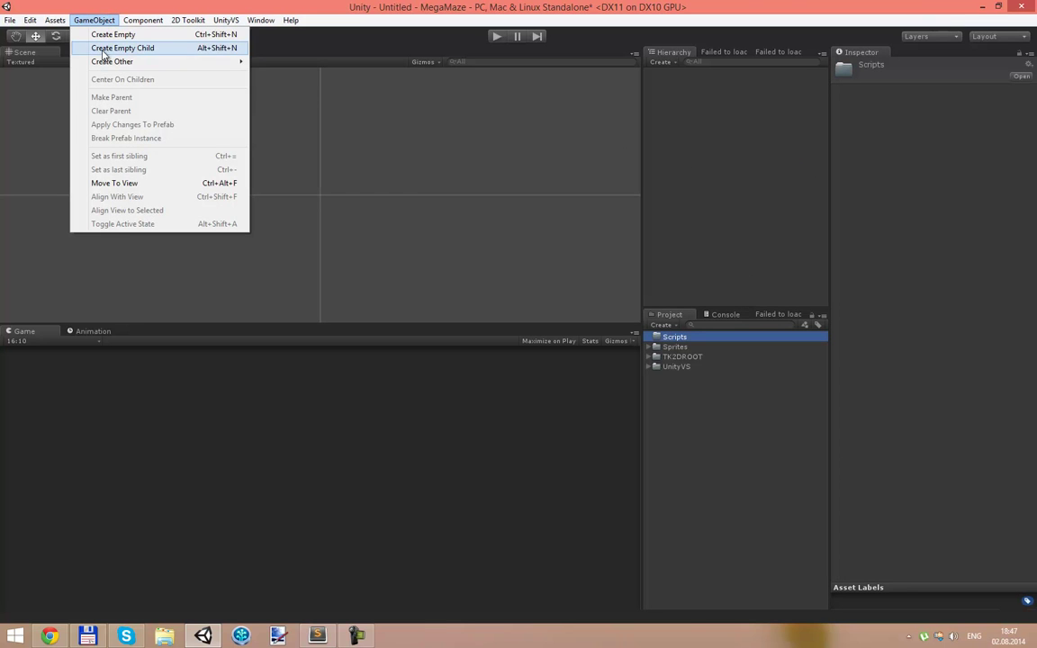
mouse_move(99, 61)
mouse_move(304, 392)
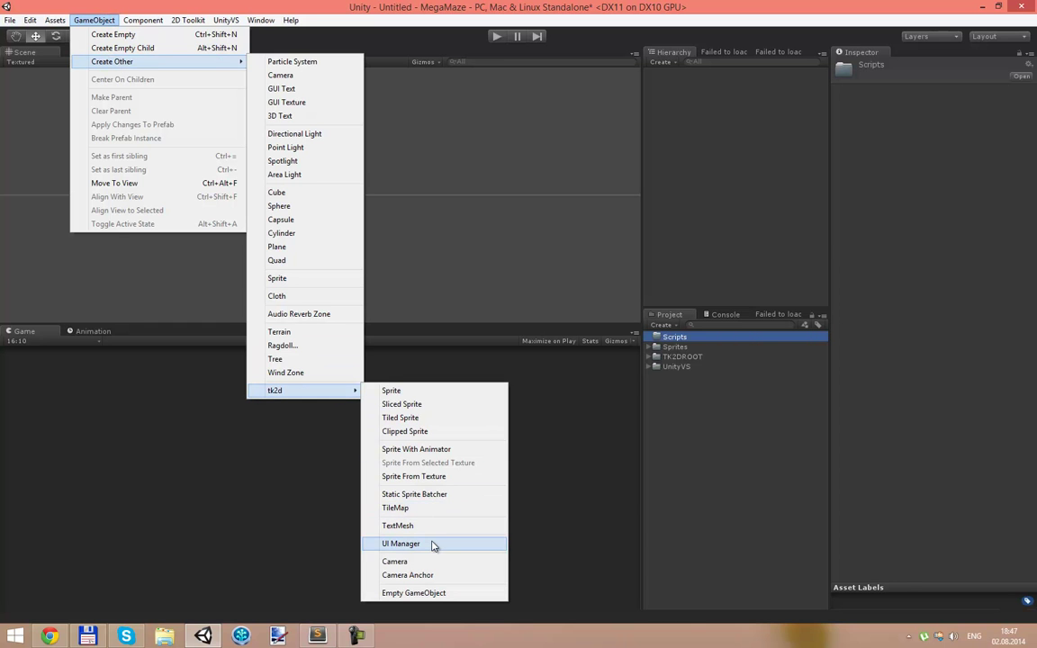
left_click(415, 562)
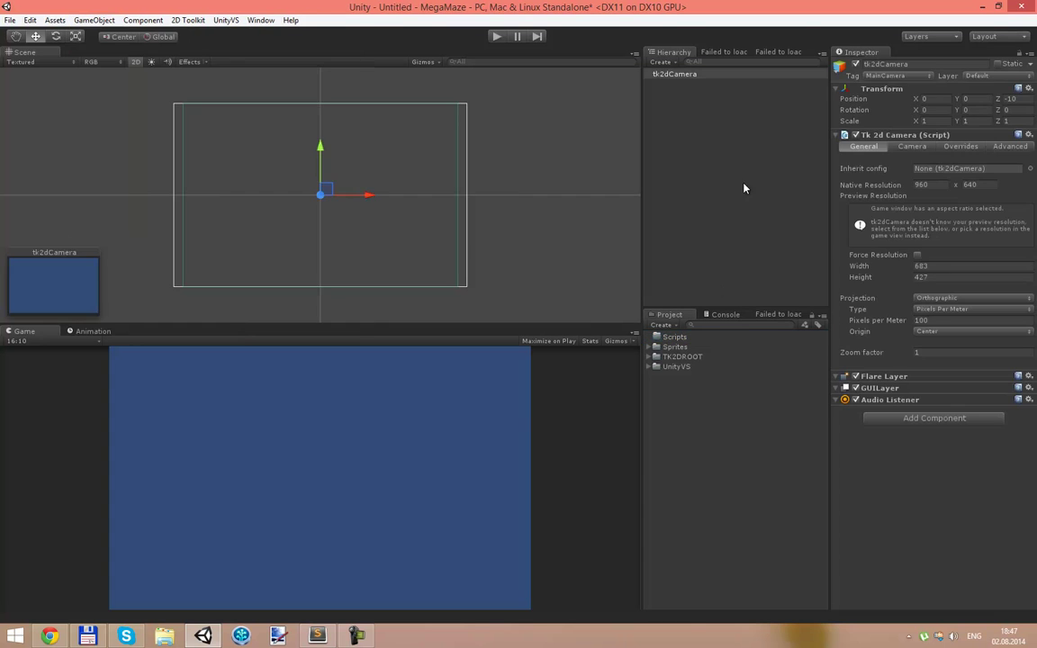
- Create a new tk2d Sprite Collection from the Assets menu
left_click(67, 17)
mouse_move(95, 35)
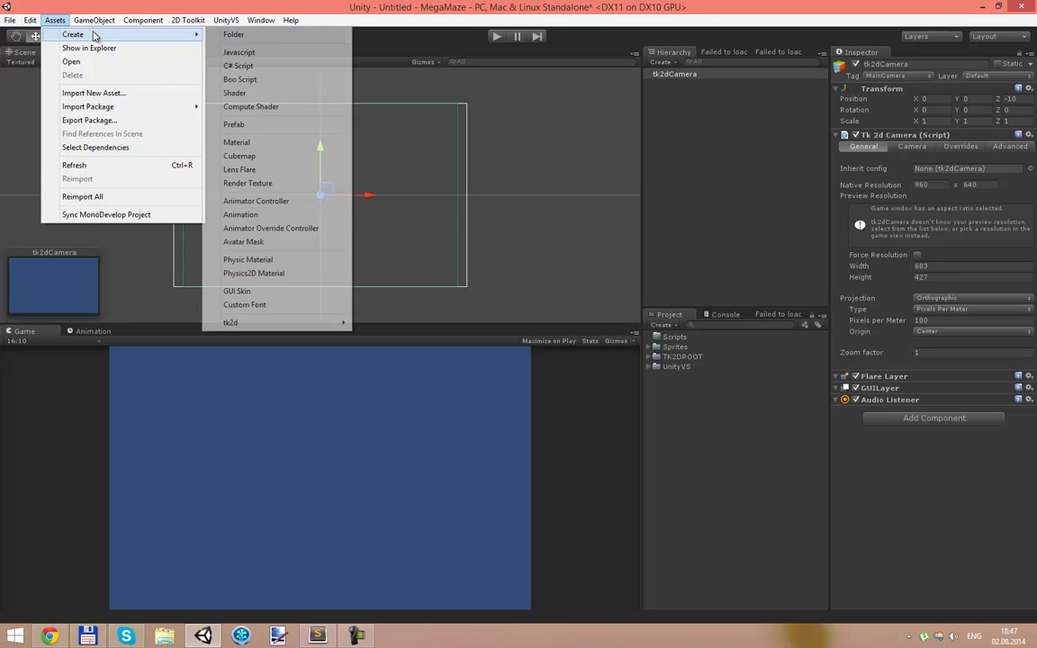
mouse_move(271, 322)
left_click(396, 323)
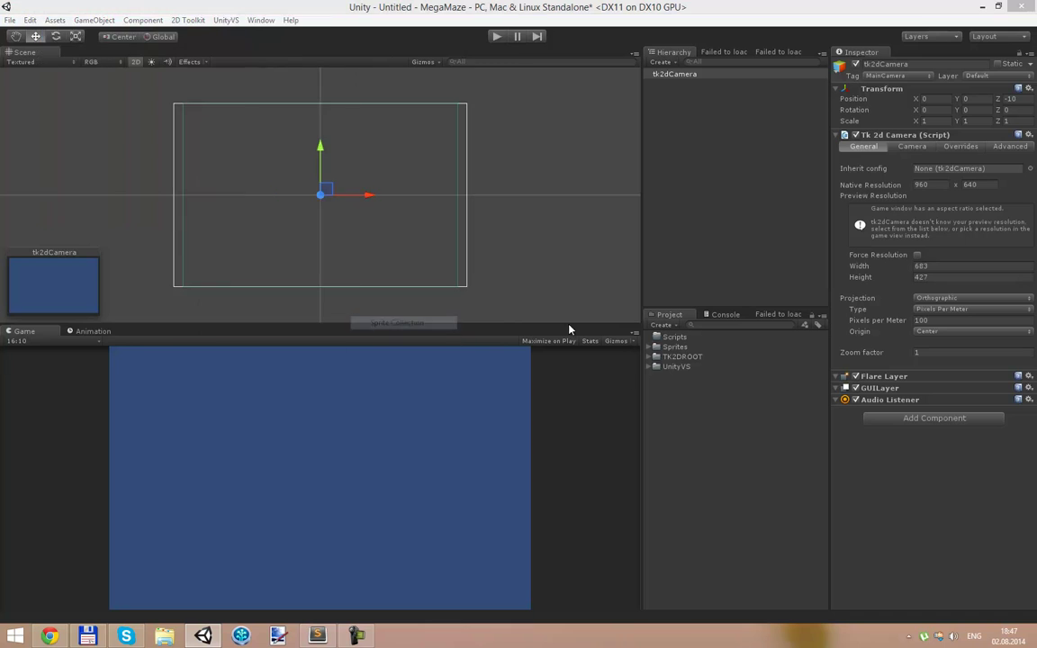
- In the save dialog, make a Prefabs folder in Assets and open it
right_click(163, 210)
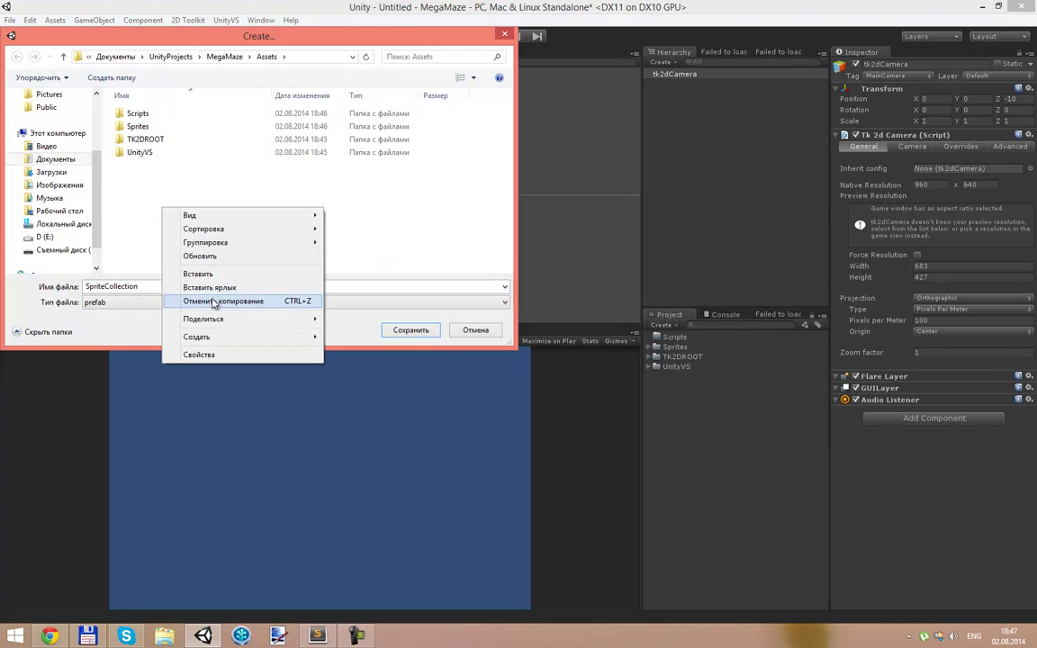
left_click(339, 306)
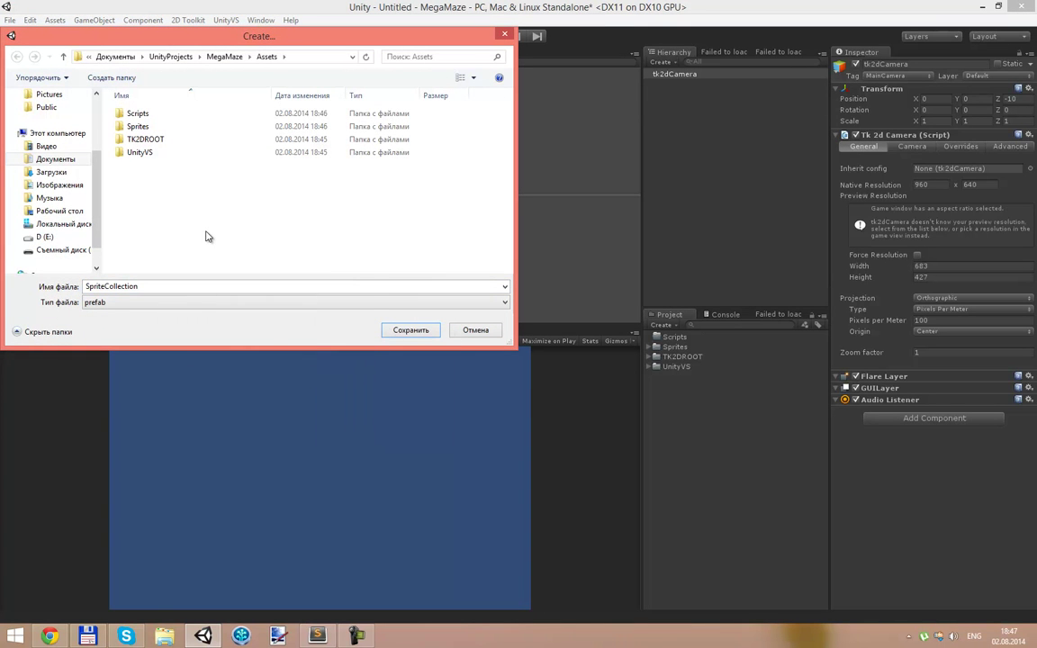
right_click(189, 202)
mouse_move(243, 324)
left_click(355, 323)
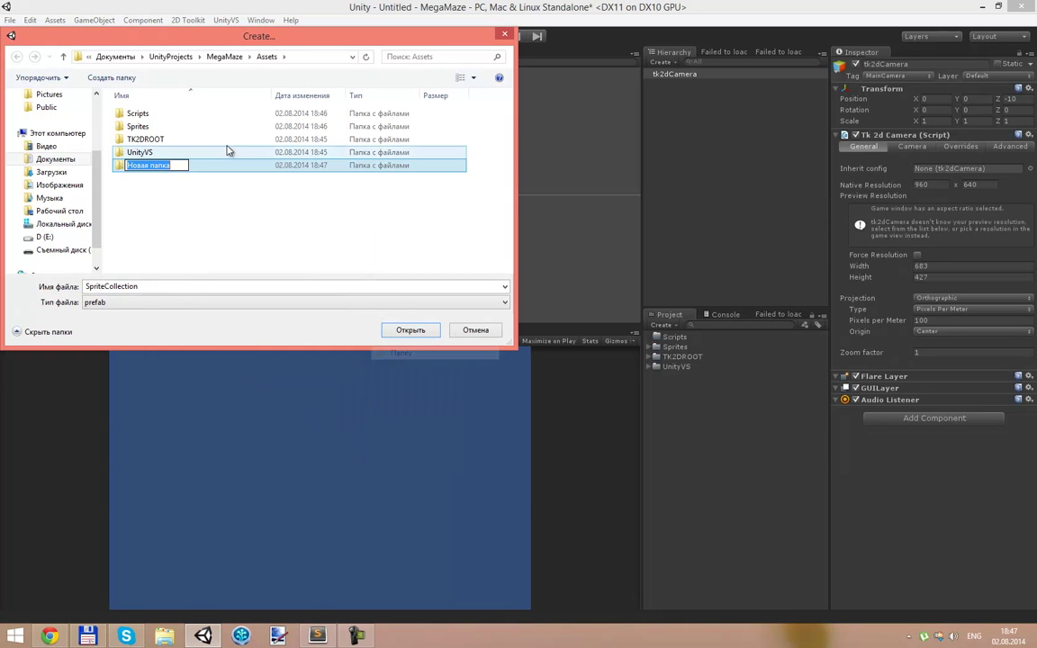
type("p")
key("BackSpace")
key("BackSpace")
key("BackSpace")
key("BackSpace")
type("Prefabs")
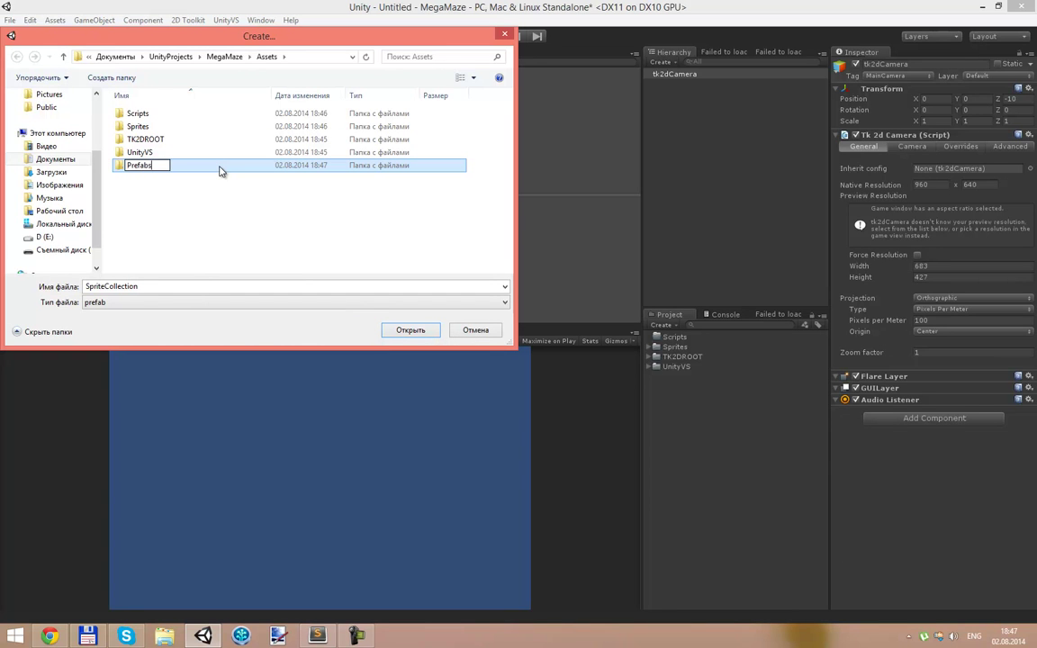
key("Return")
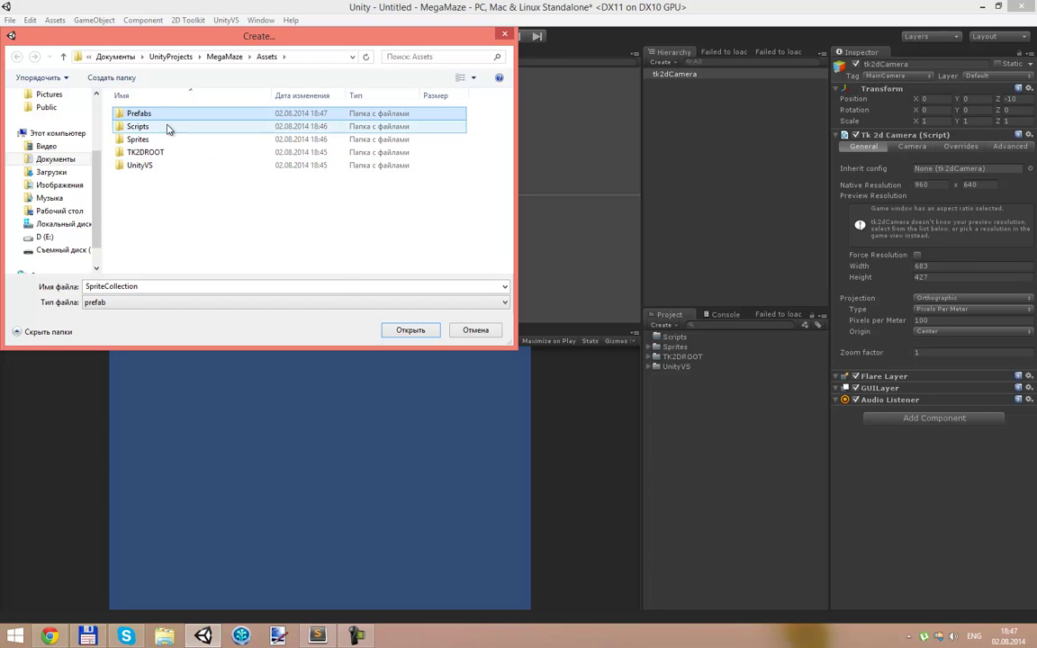
double_click(139, 113)
- Create an Addinational folder inside Prefabs and open it
right_click(170, 168)
mouse_move(221, 293)
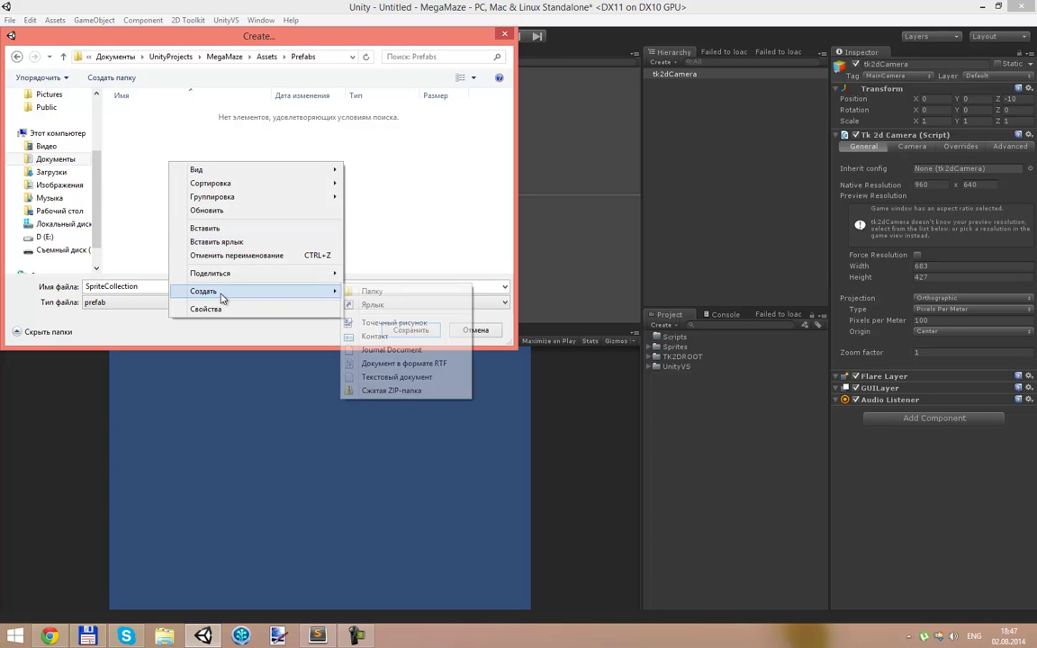
left_click(350, 293)
type("Addinational")
key("Return")
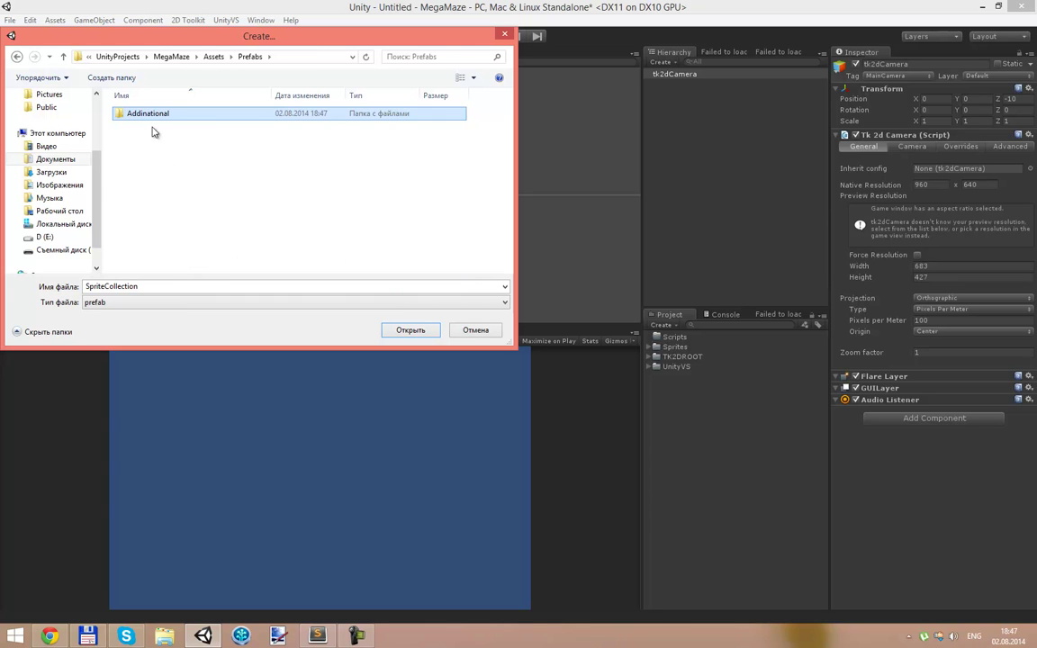
double_click(137, 112)
- Name the collection TilesCollection and save it
double_click(163, 294)
key("BackSpace")
type("TilesCDo")
key("BackSpace")
key("BackSpace")
key("BackSpace")
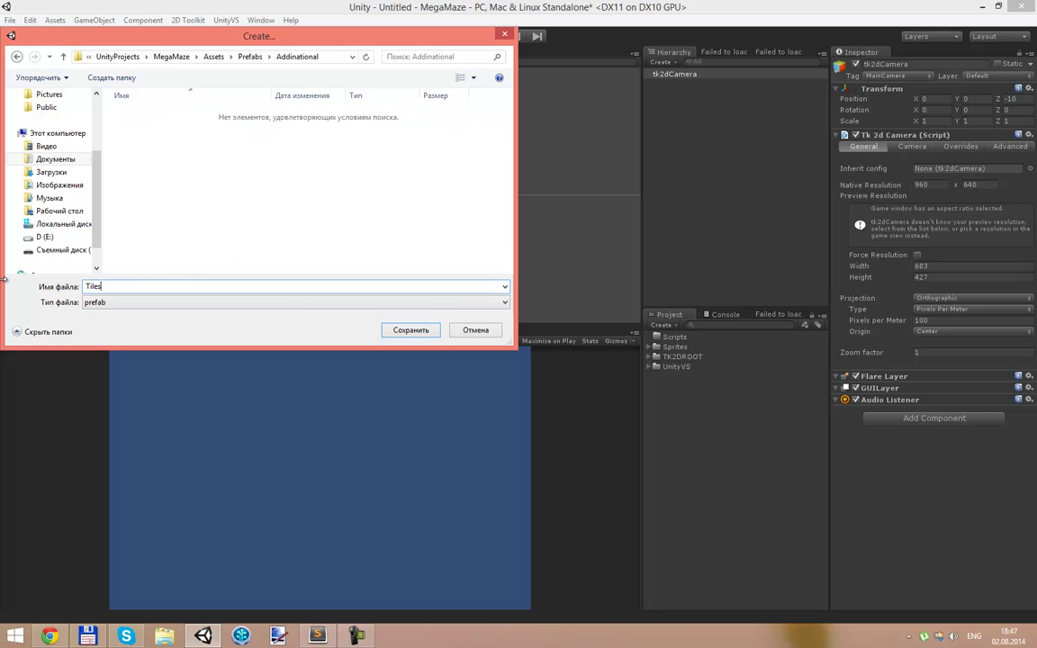
type("tion")
key("Return")
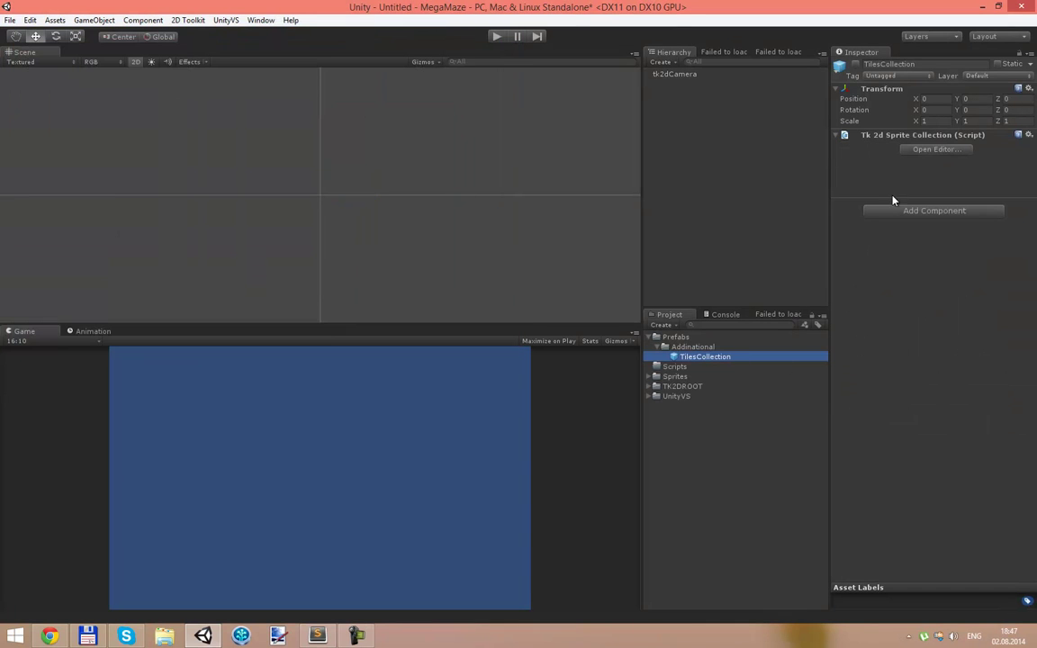
- Open the sprite collection editor and drag the blue through yellow data 2010 sprites into it
left_click(936, 151)
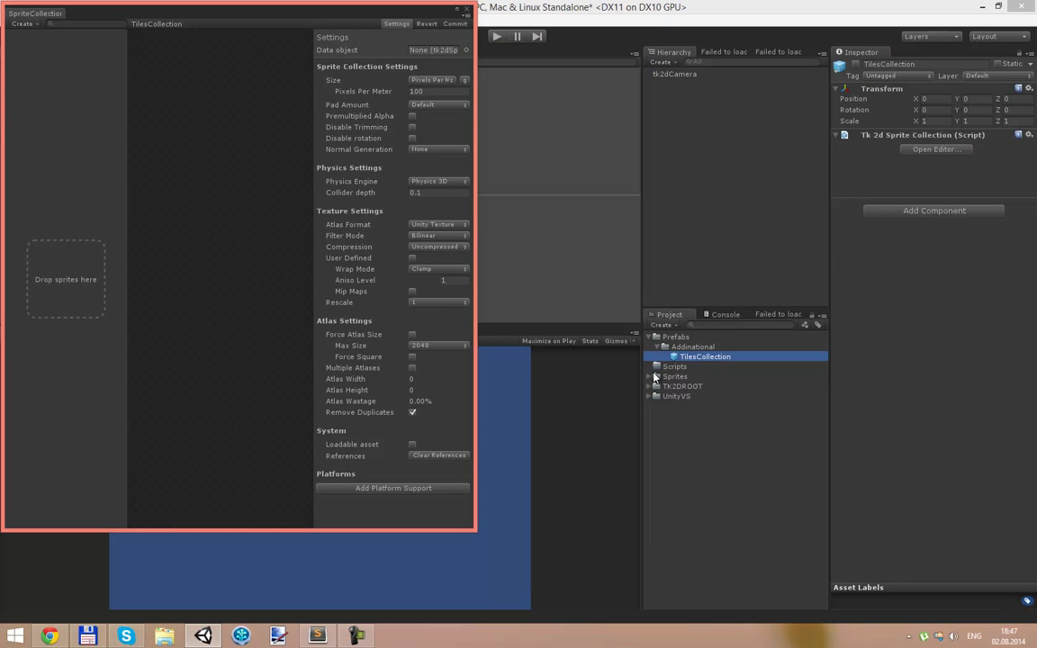
left_click(656, 376)
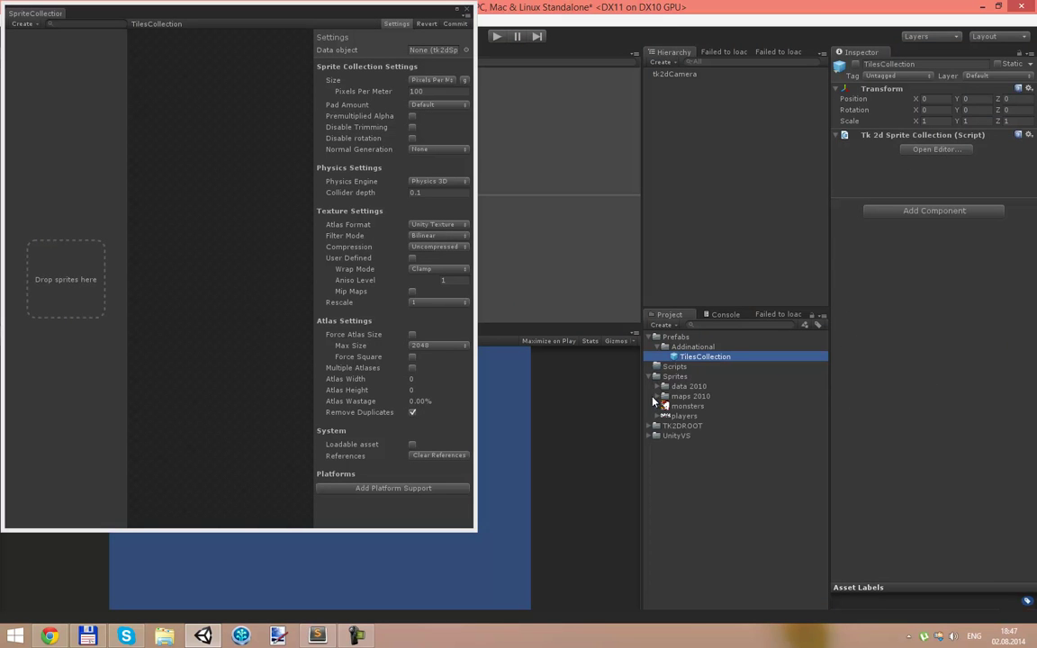
left_click(660, 397)
left_click(657, 386)
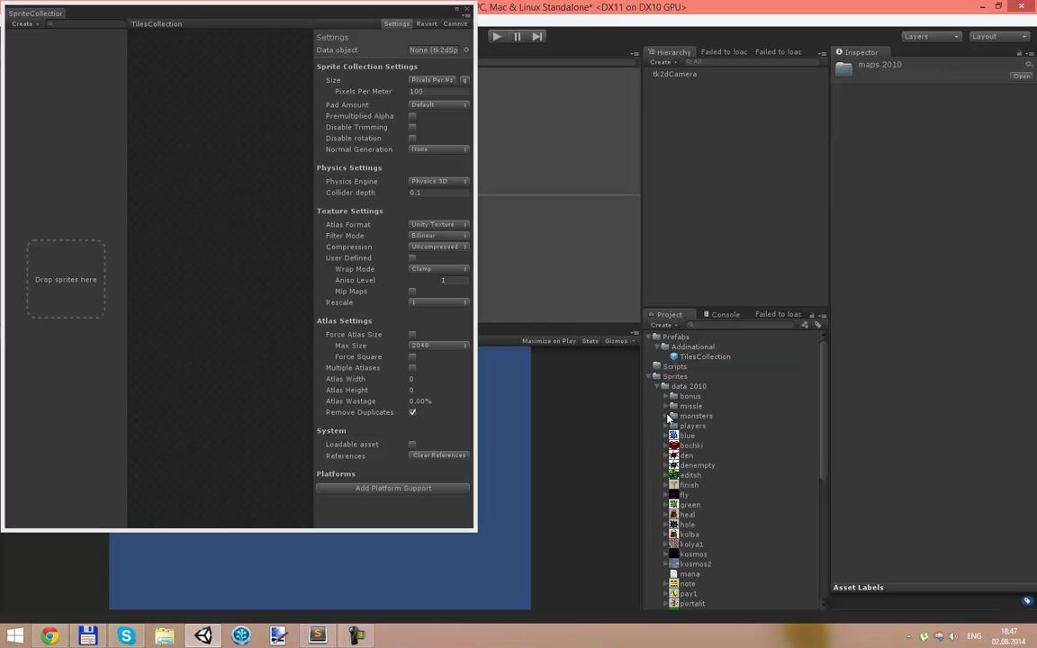
left_click(687, 436)
scroll(727, 572, "down", 5)
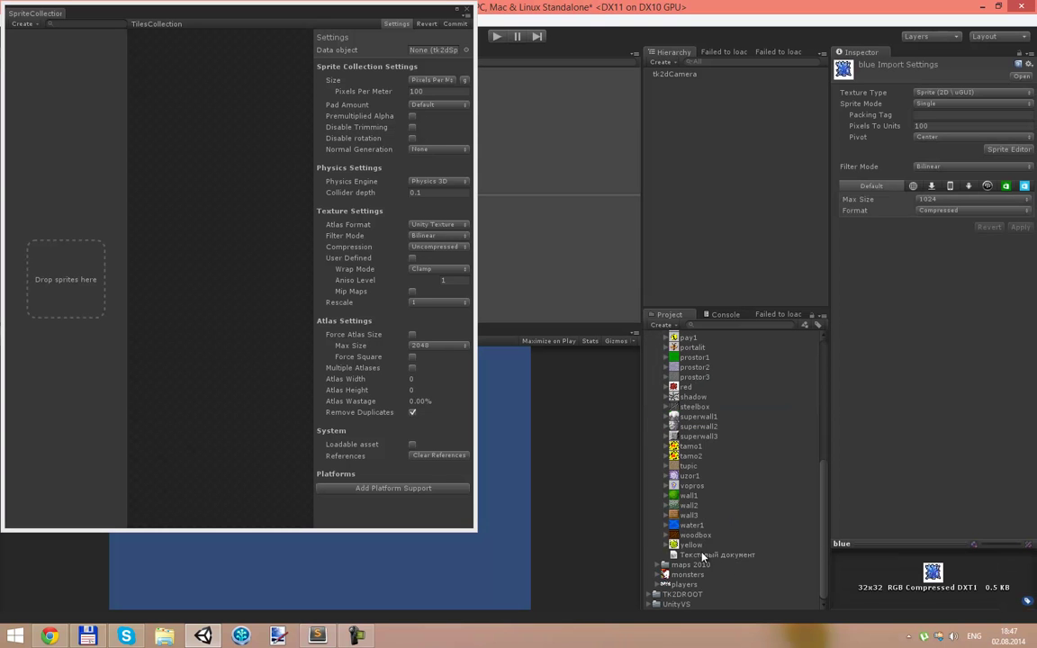
left_click(692, 545, "shift")
left_click_drag(691, 544, 94, 273)
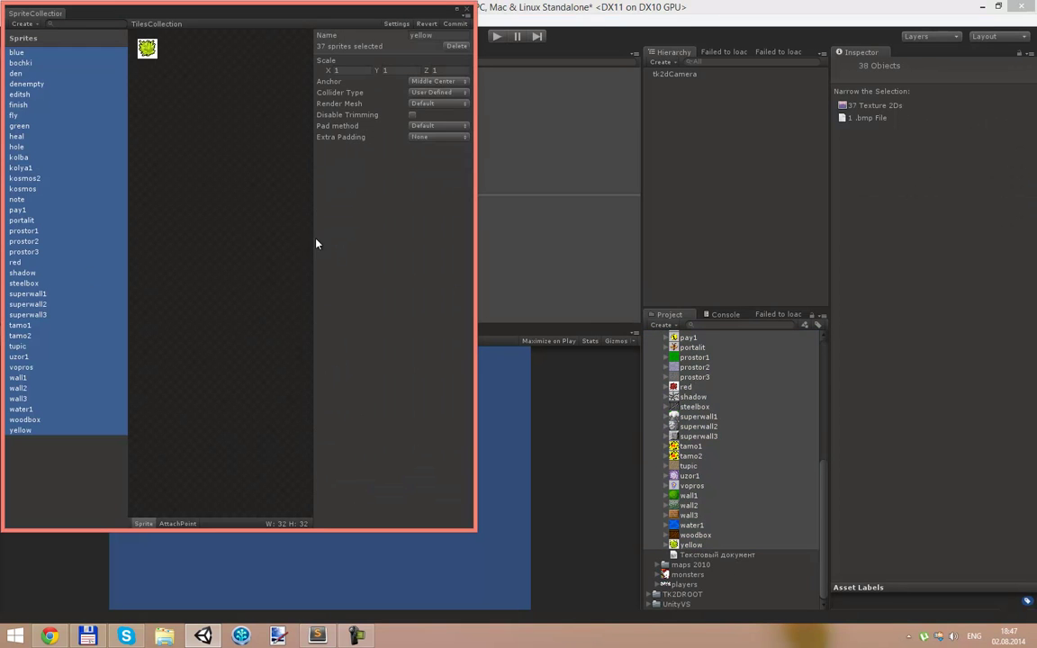
- Set Collider Type to Force None for all 37 sprites, apply, and commit the collection
left_click(436, 93)
left_click(444, 120)
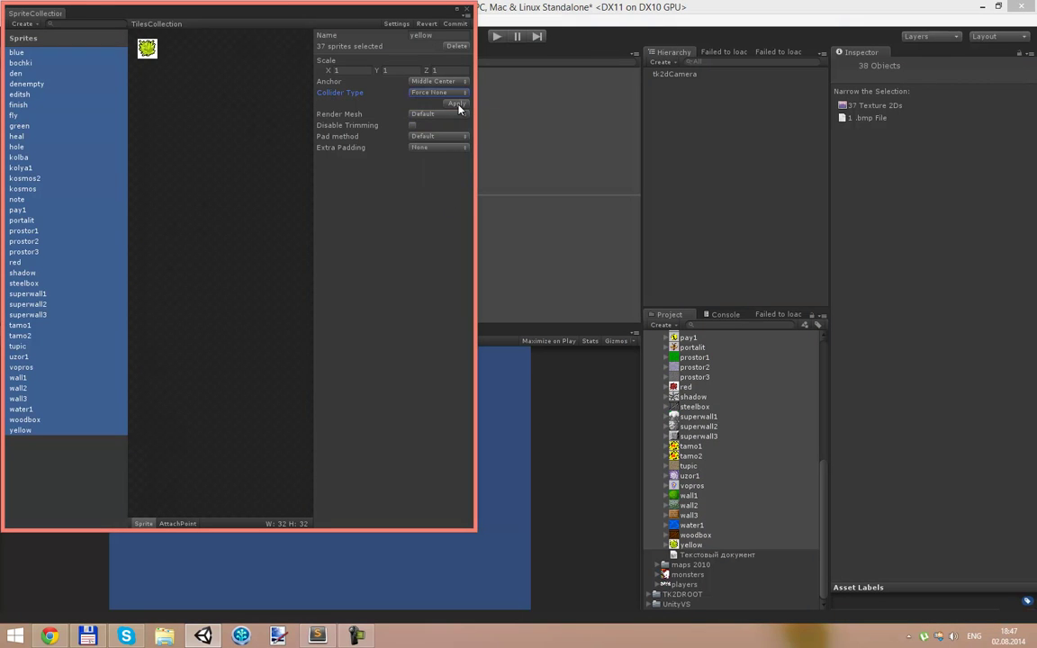
left_click(456, 105)
left_click(456, 24)
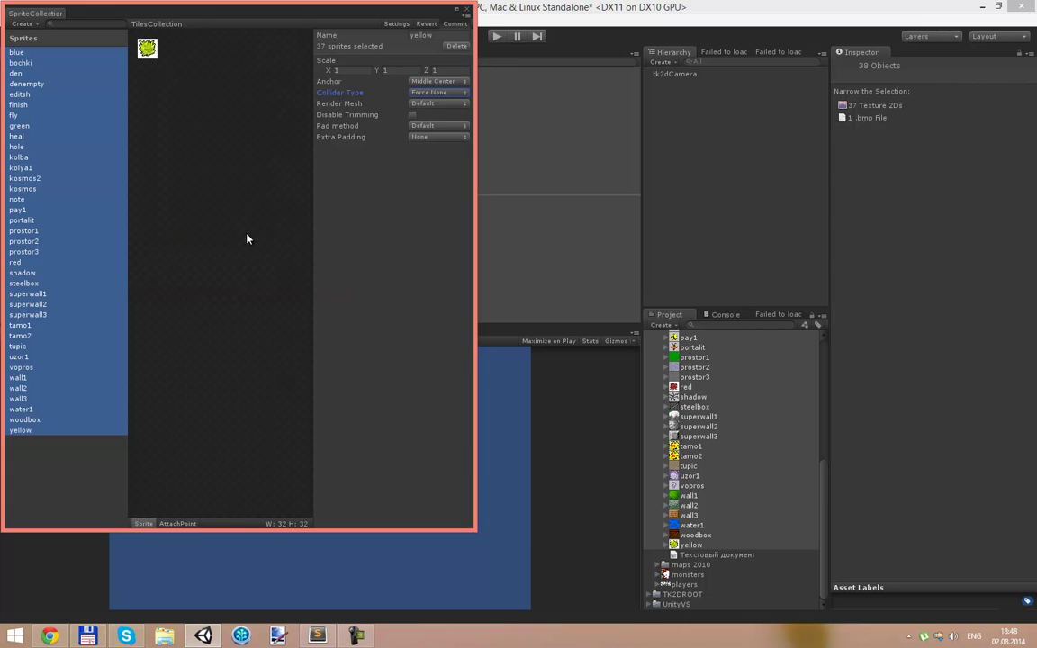
- Close the sprite collection editor and collapse the Sprites and Prefabs folders
left_click(467, 10)
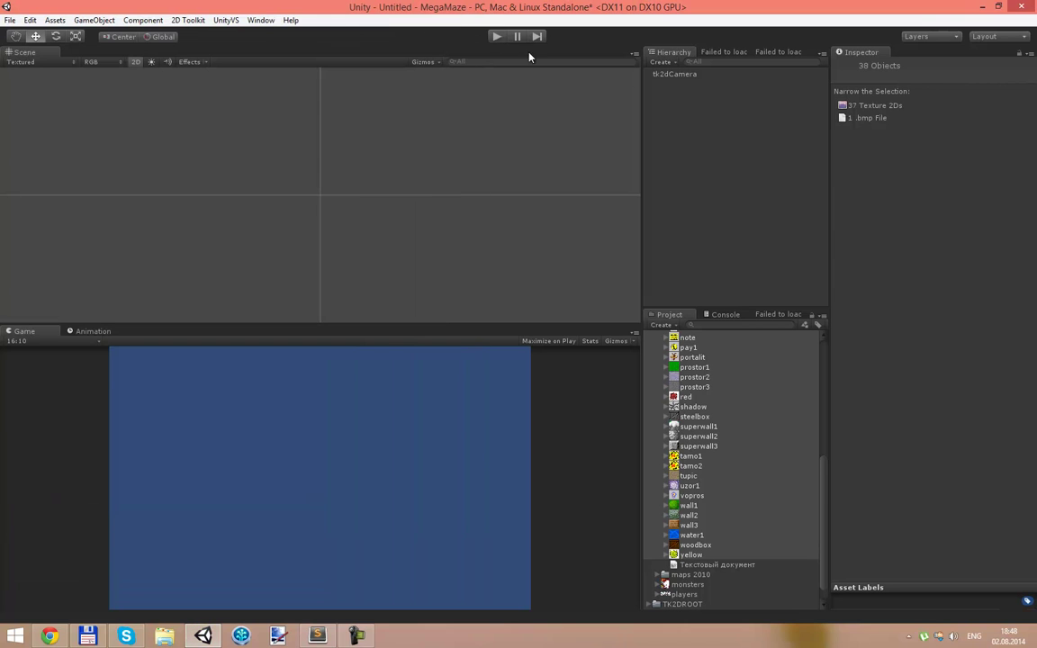
scroll(726, 352, "up", 5)
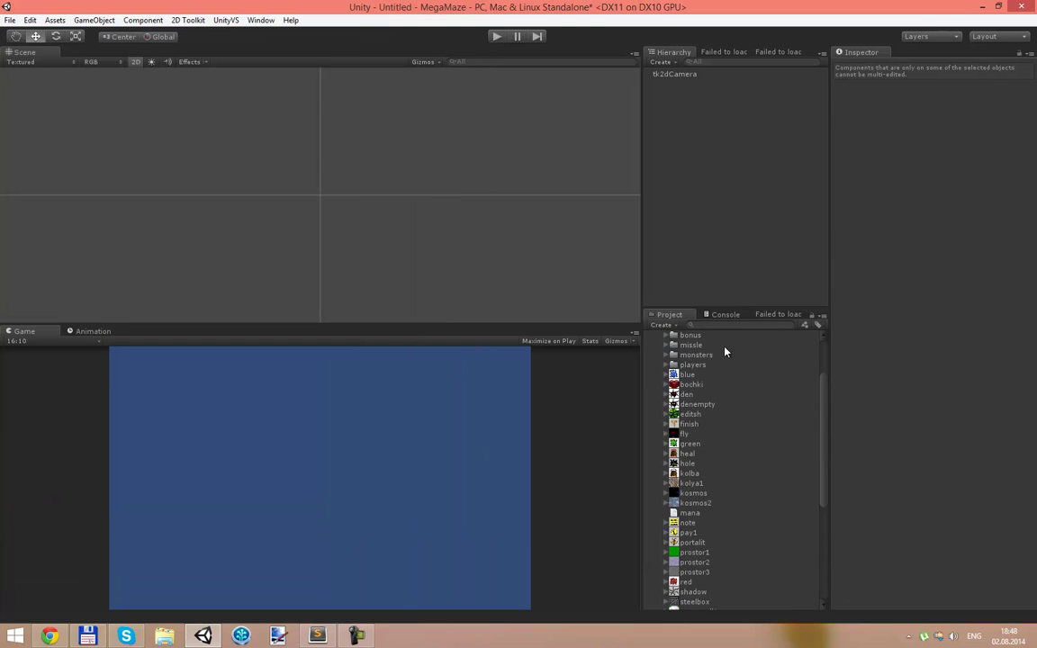
scroll(658, 355, "up", 5)
left_click(649, 376)
left_click(648, 337)
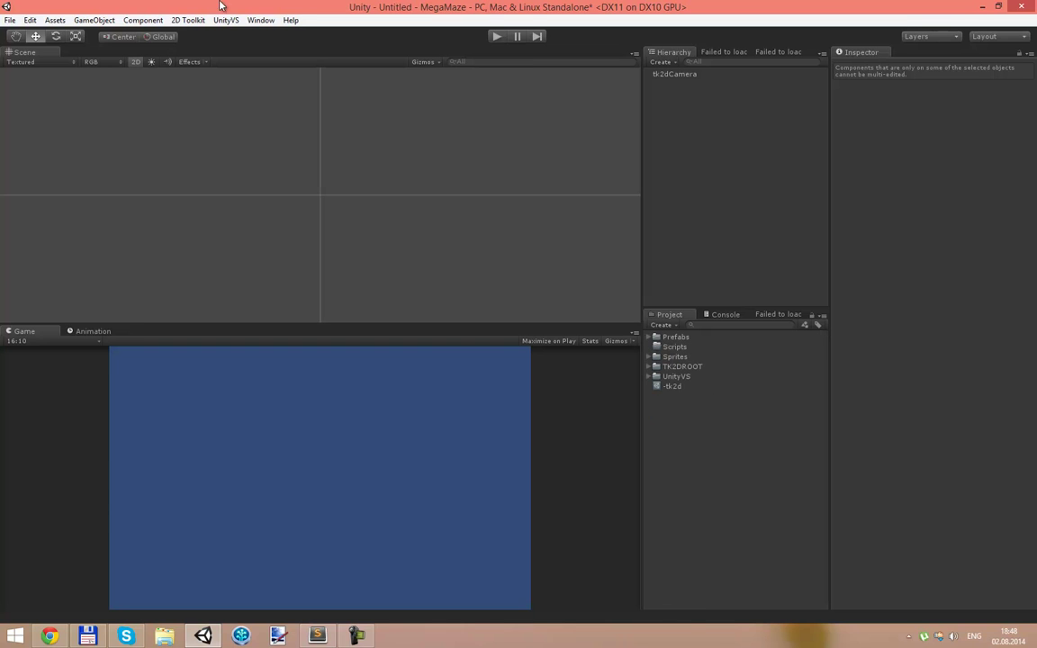
- Create a tk2d TileMap object and set its sprite collection to TilesCollection
left_click(81, 19)
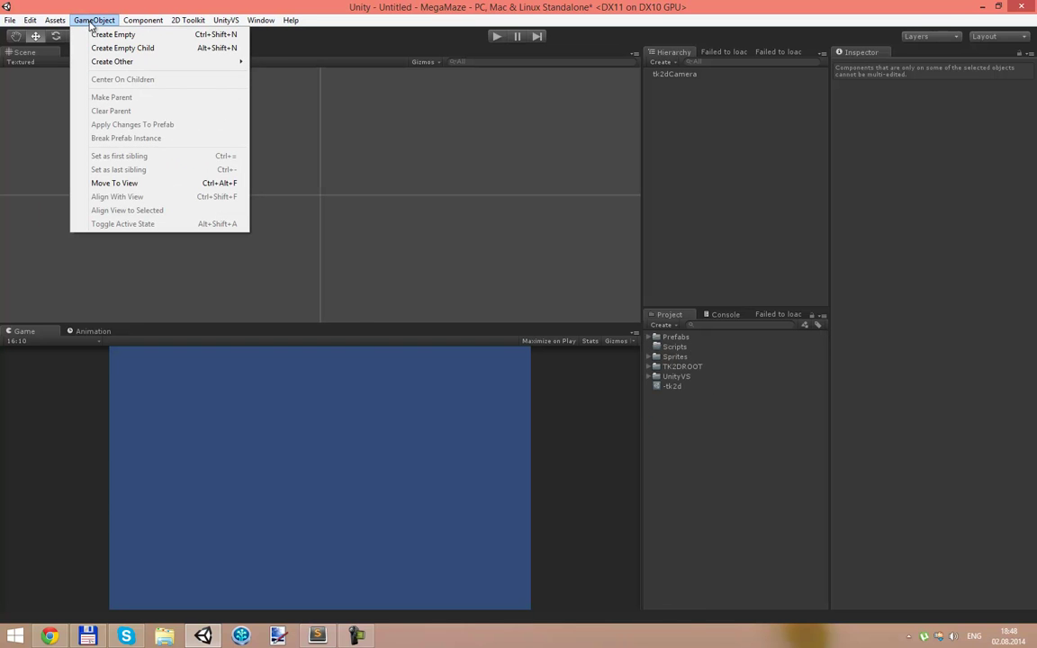
mouse_move(99, 62)
mouse_move(289, 391)
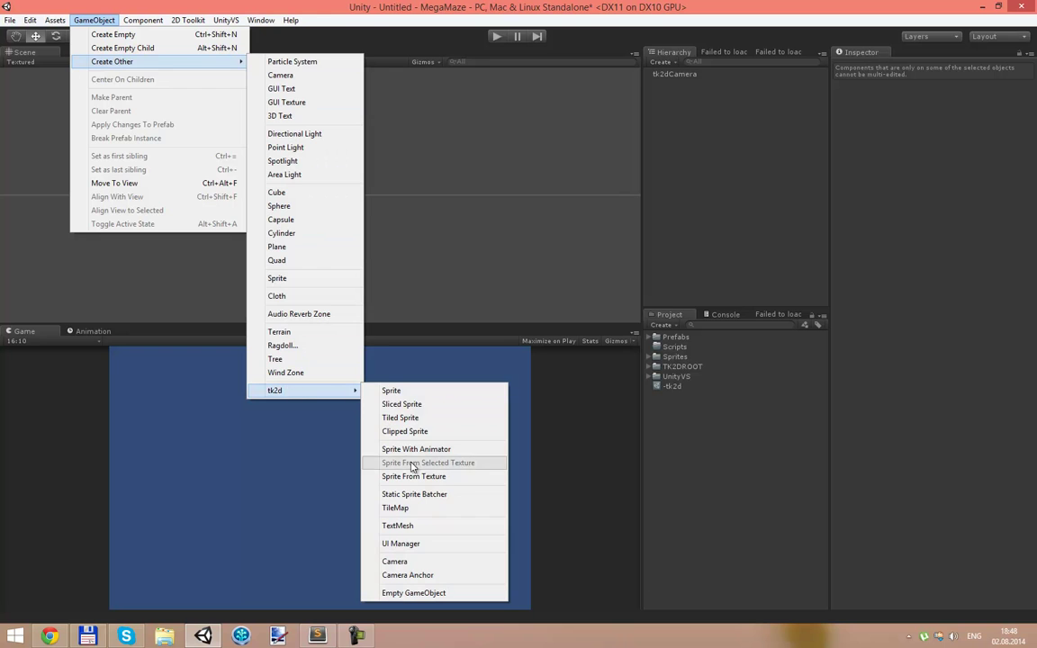
left_click(403, 508)
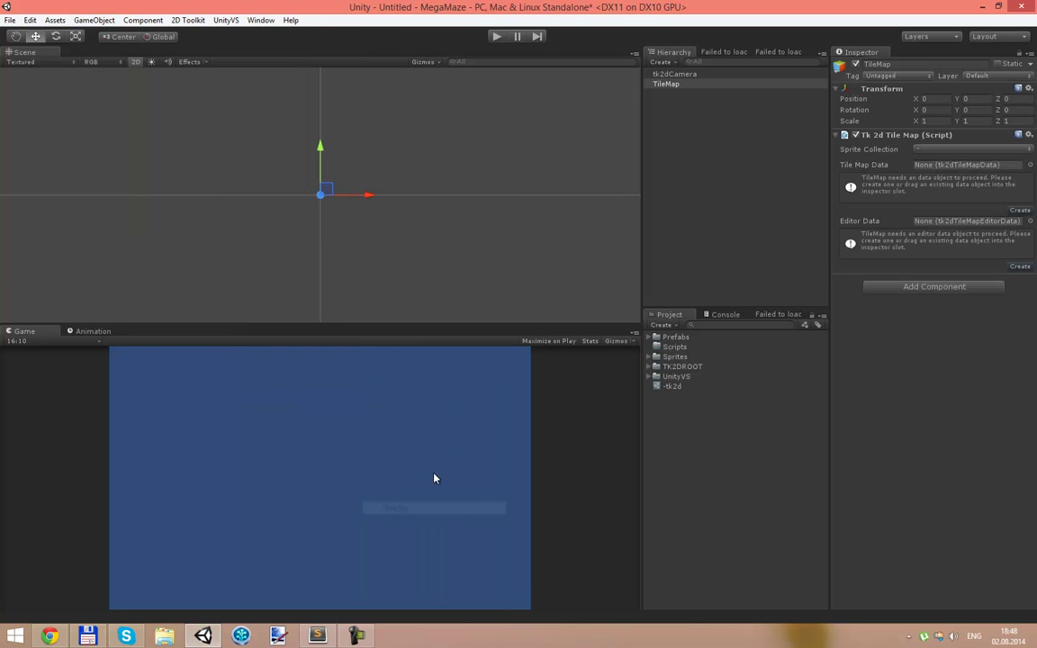
left_click(973, 149)
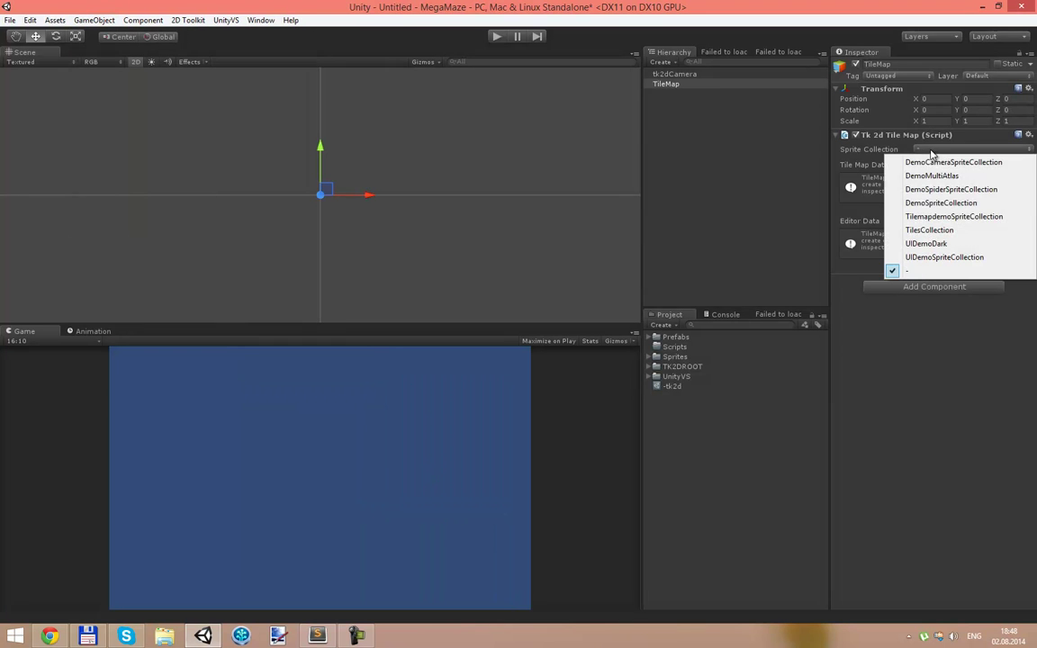
left_click(945, 231)
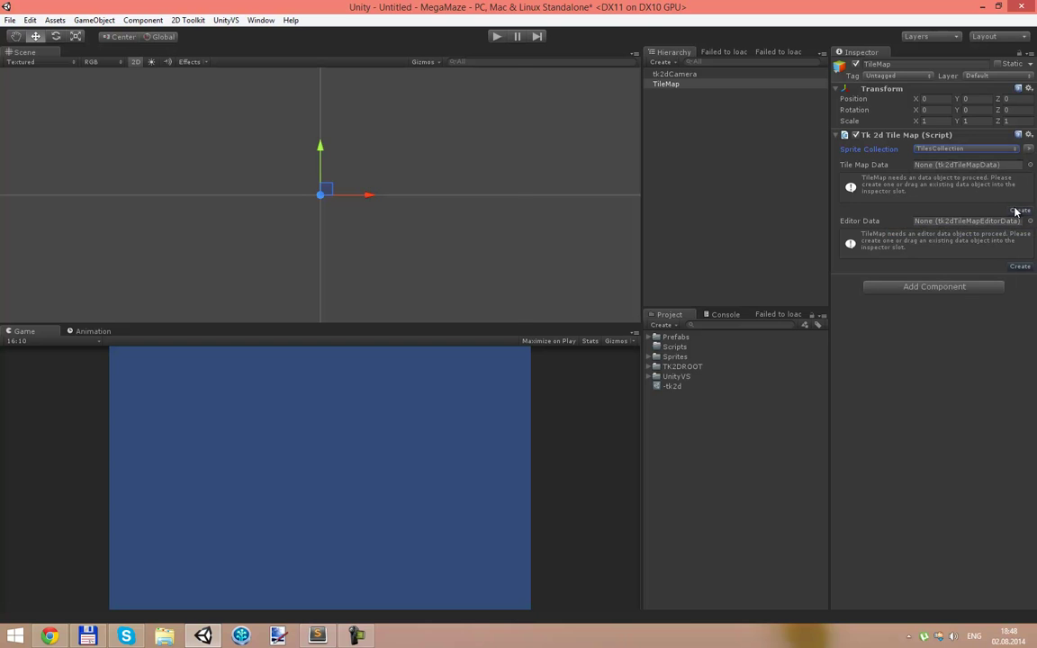
- Create tileMapData and tileMapEditorData assets, saving both in Prefabs/Addinational
left_click(1020, 210)
double_click(144, 115)
double_click(143, 114)
left_click(394, 327)
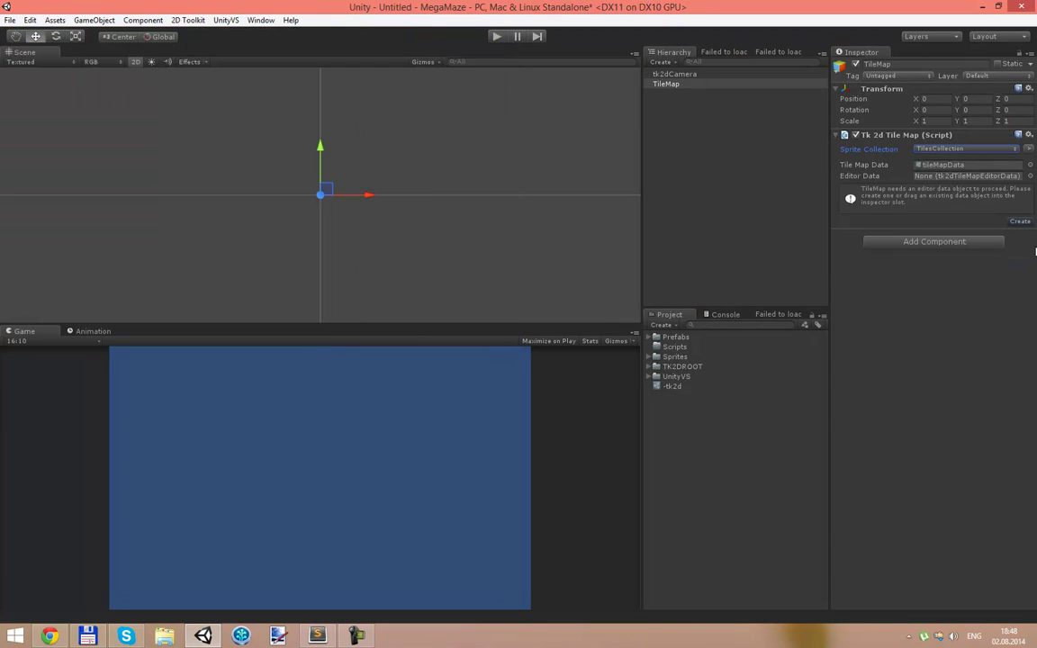
left_click(1027, 223)
double_click(141, 112)
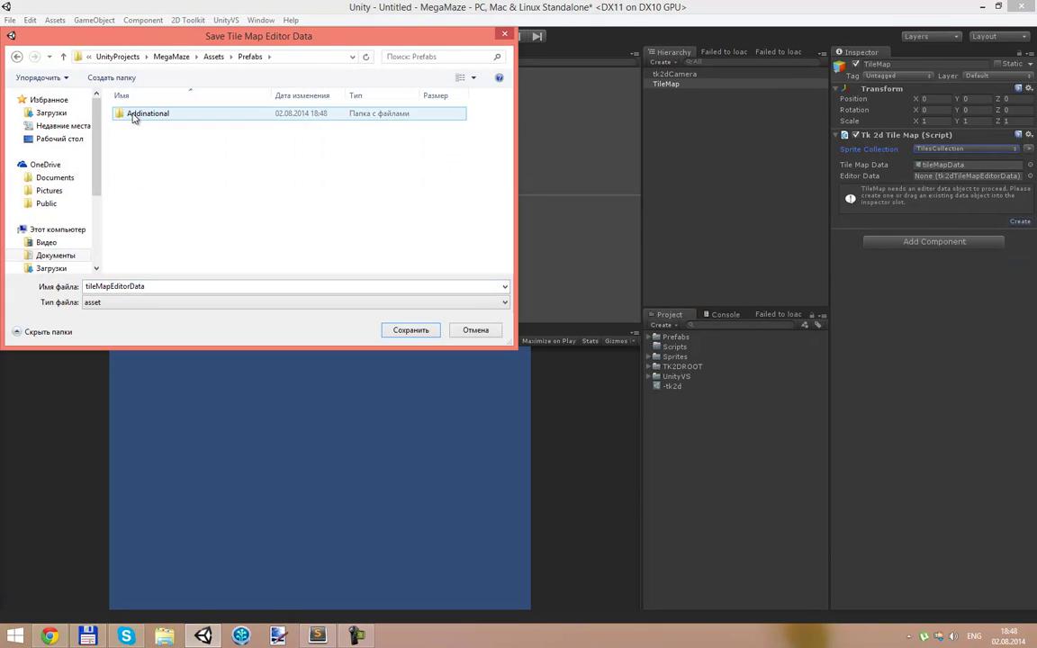
double_click(134, 114)
left_click(411, 331)
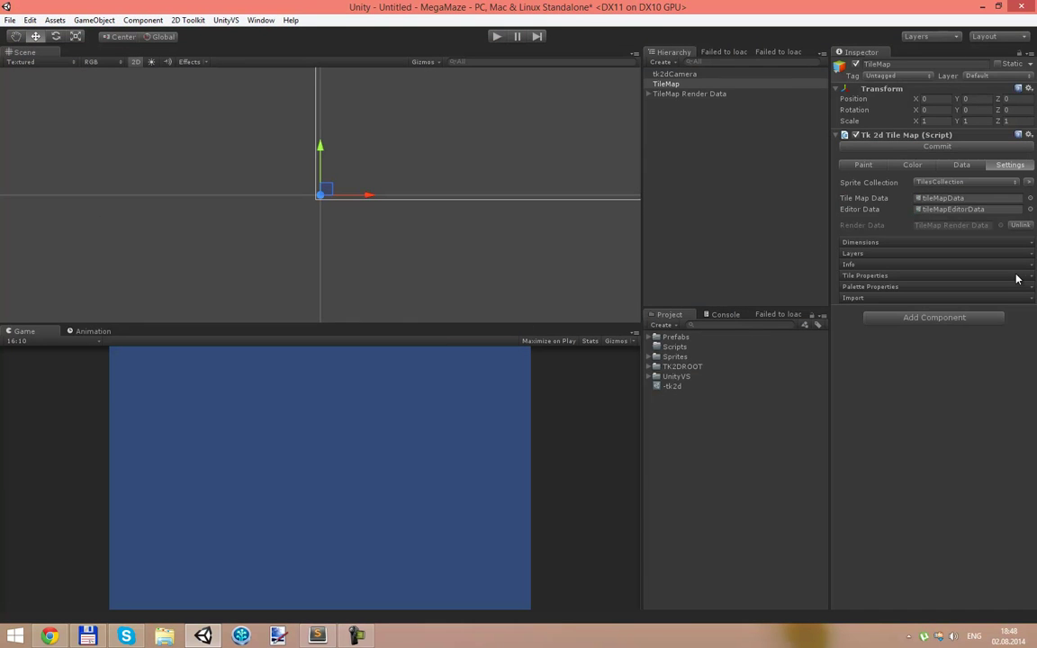
- Resize the tile map to 20 by 20 tiles
left_click(860, 243)
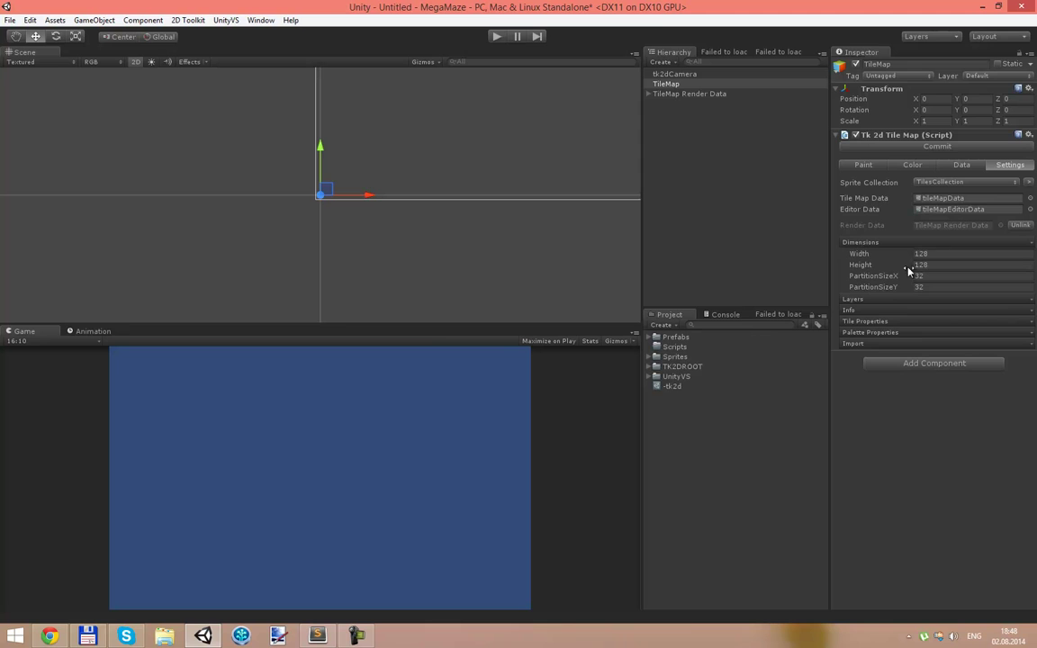
left_click(937, 255)
type("20")
left_click(935, 266)
type("20")
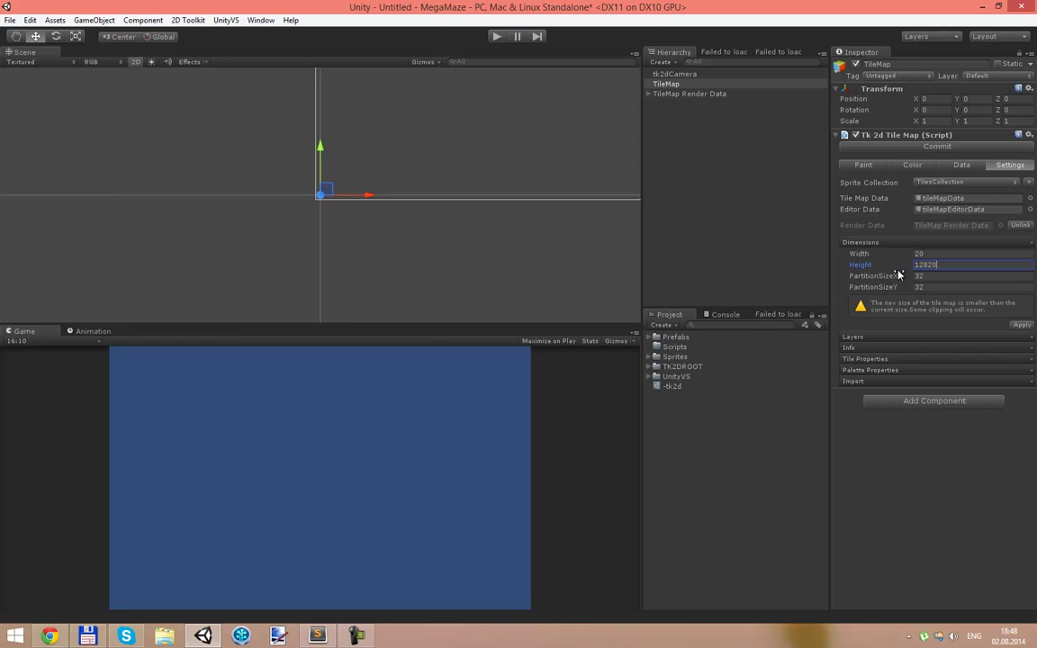
key("ctrl+a")
type("20")
left_click(1023, 325)
middle_click_drag(551, 165, 514, 241)
scroll(518, 243, "down", 1)
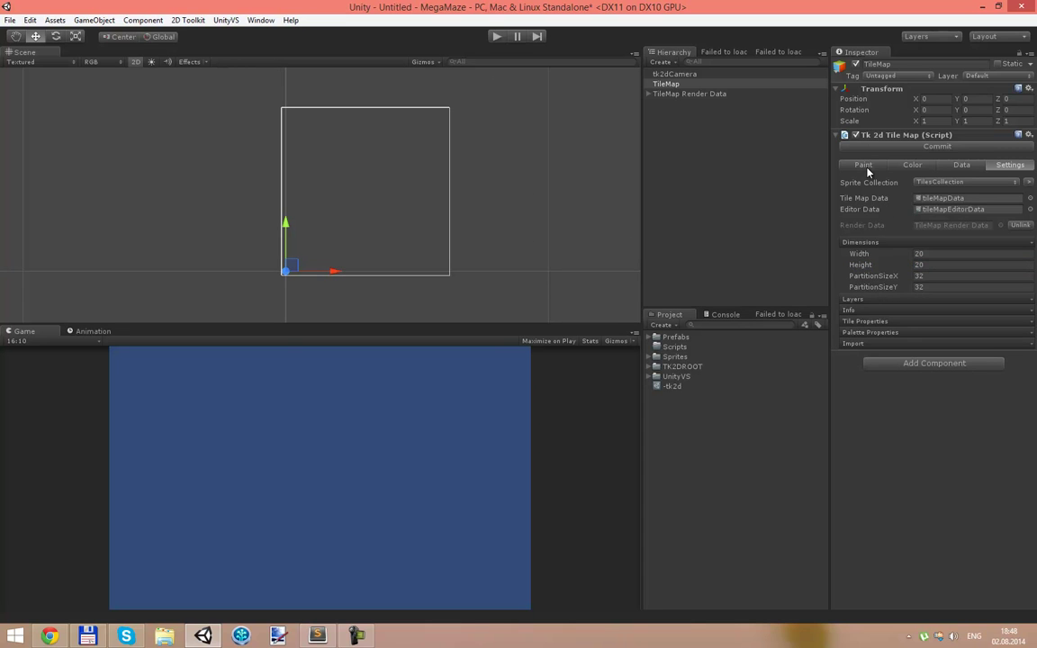
- Set up three tile map layers named background, objects and monsters
left_click(861, 299)
left_click(890, 280)
type("bac")
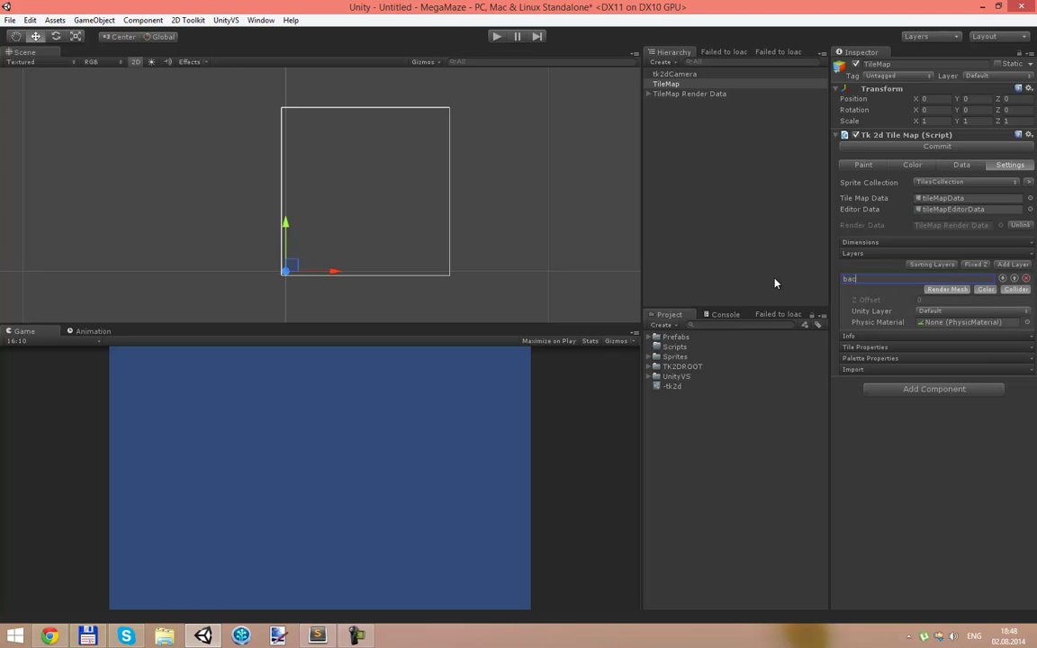
type("kground")
left_click(1012, 264)
type("objects")
left_click(1013, 264)
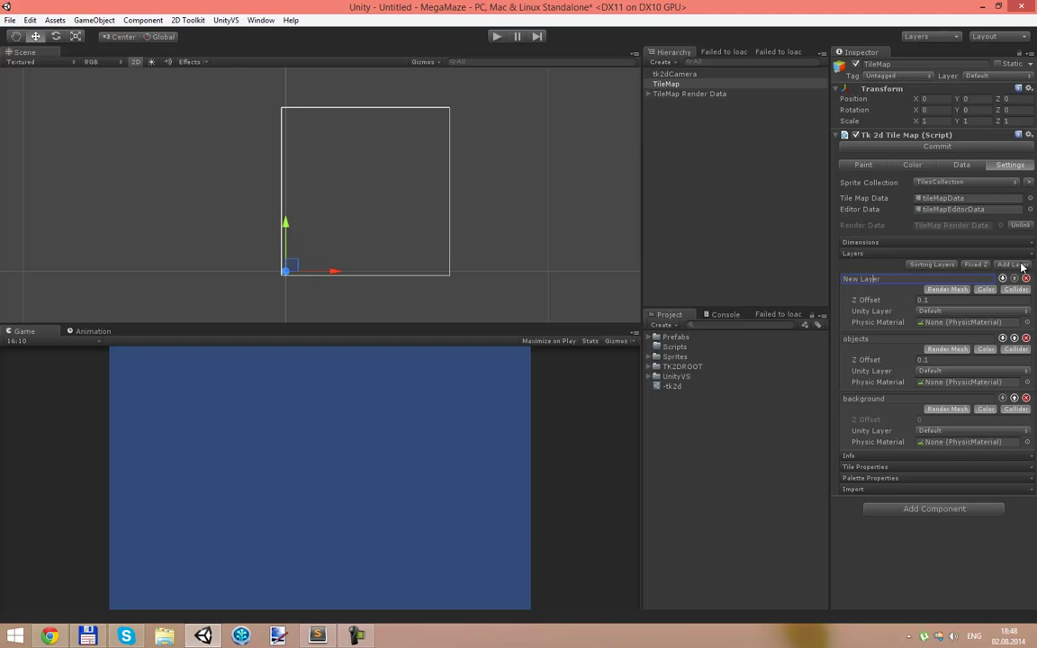
type("monsters")
left_click(887, 312)
- Turn on sorting layers and give the monsters layer a Z value of 0.2
left_click(936, 264)
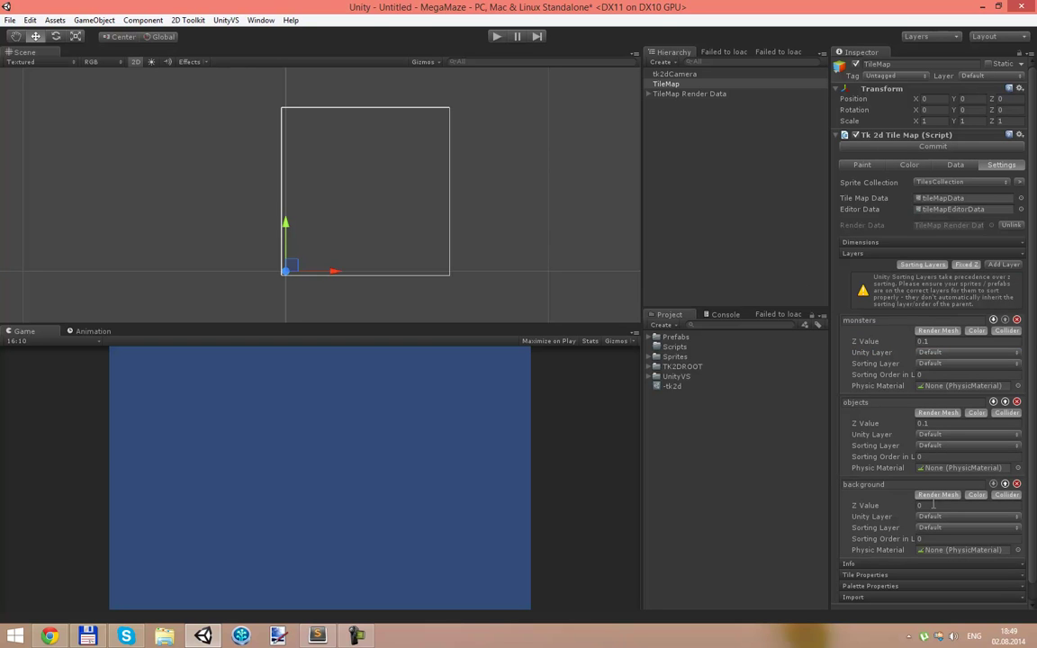
left_click(926, 342)
type("0.2")
scroll(869, 527, "down", 1)
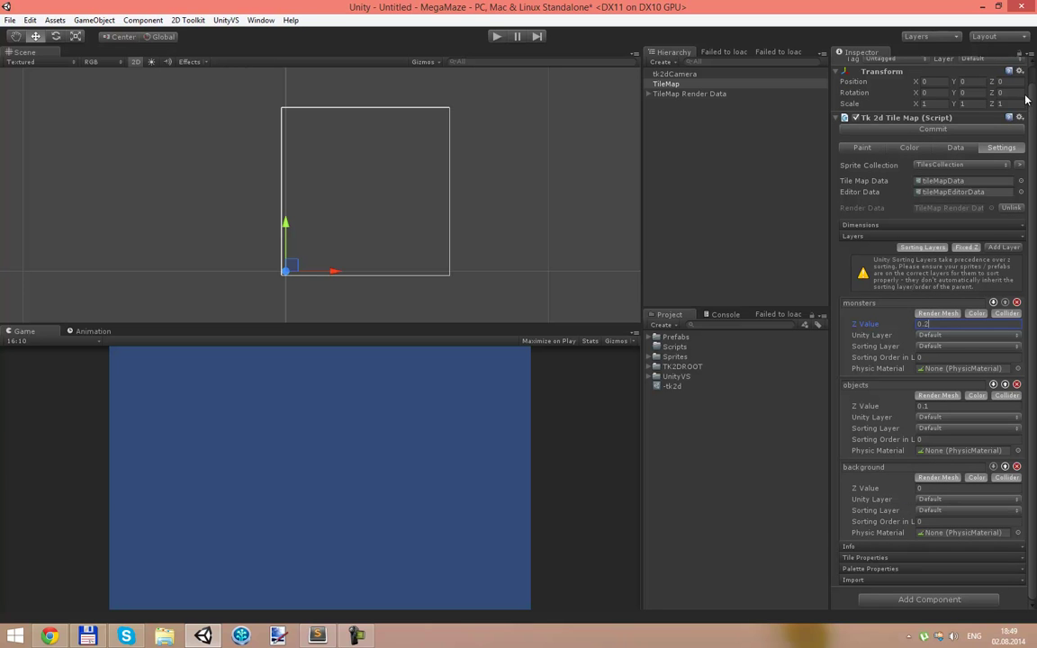
left_click(905, 118)
left_click(905, 135)
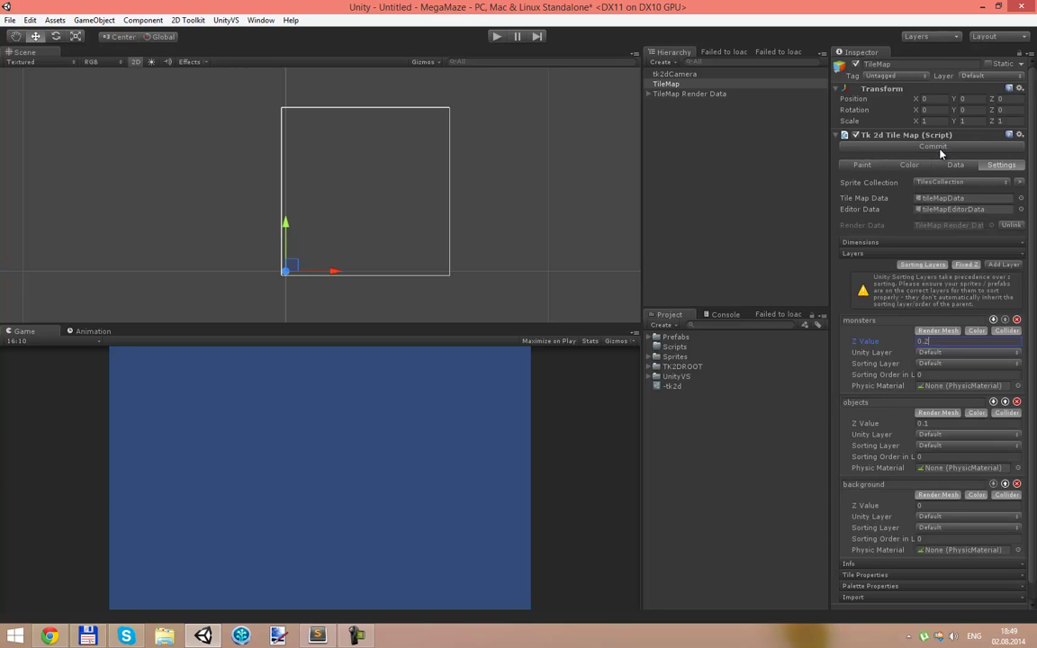
left_click(875, 170)
- Paint the green prostor1 tile across the whole map and commit it
left_click(949, 377)
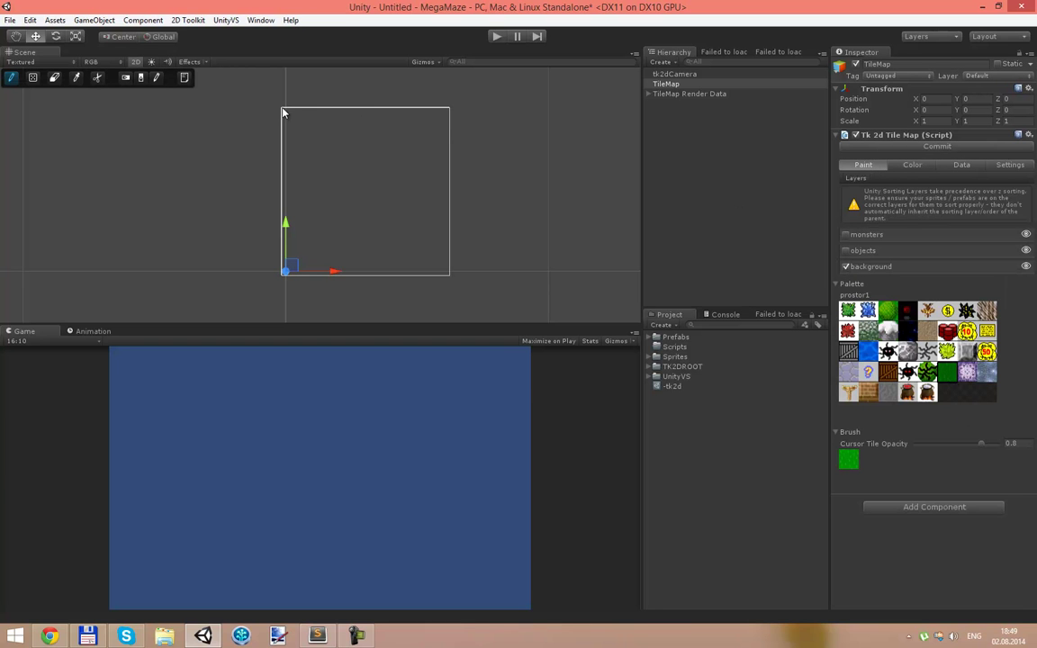
left_click_drag(283, 113, 449, 275)
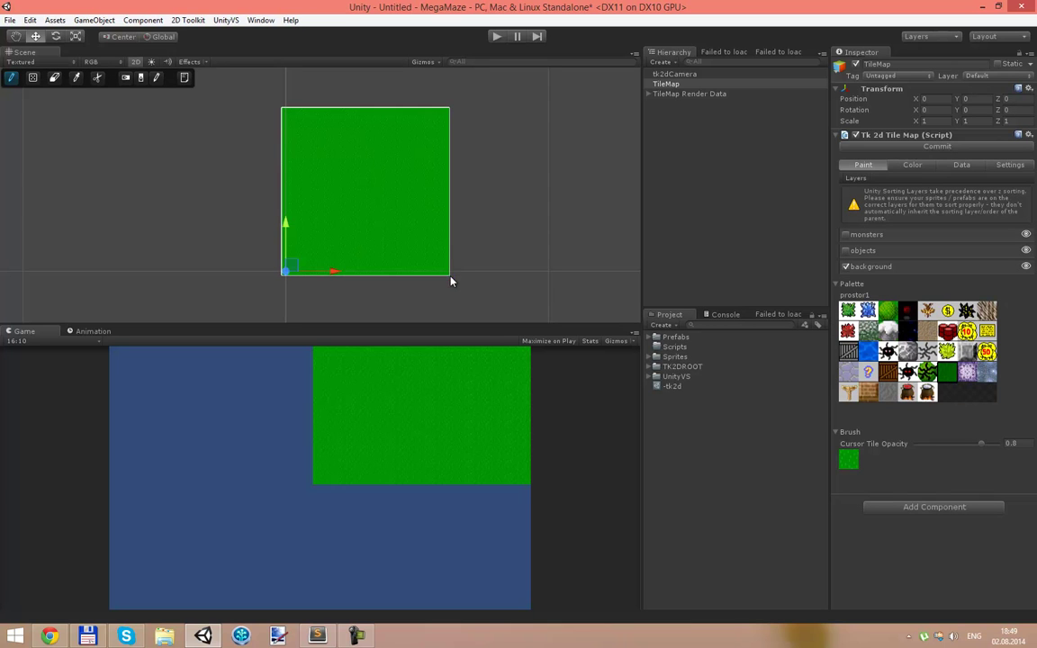
left_click(683, 86)
left_click(892, 146)
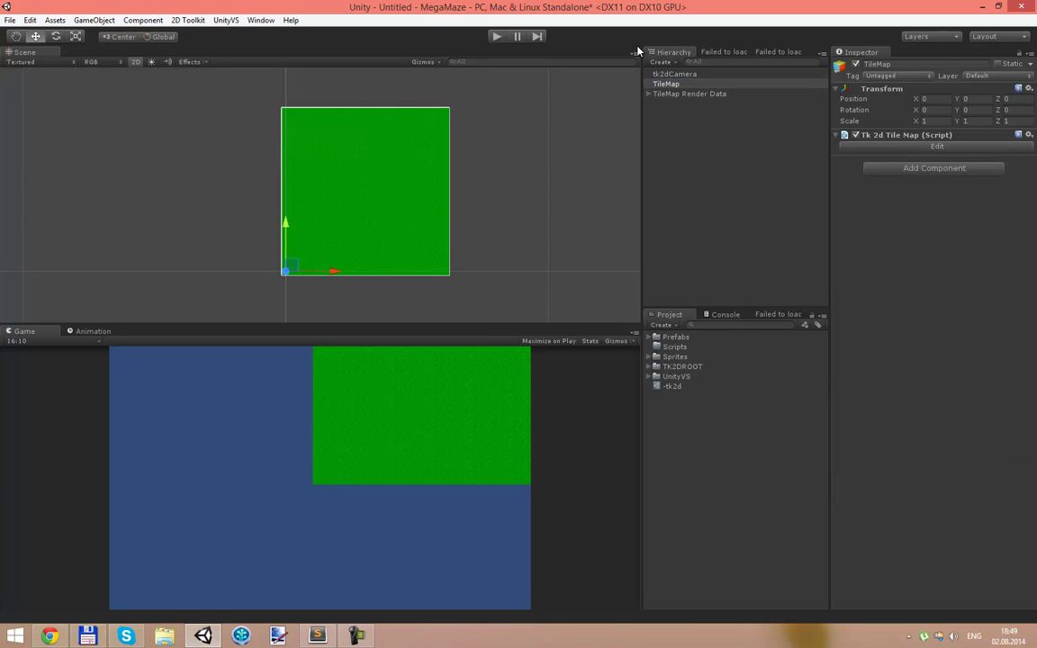
- Drag the TileMap left and down so it covers the game view
left_click(672, 92)
left_click(668, 84)
left_click_drag(281, 260, 215, 348)
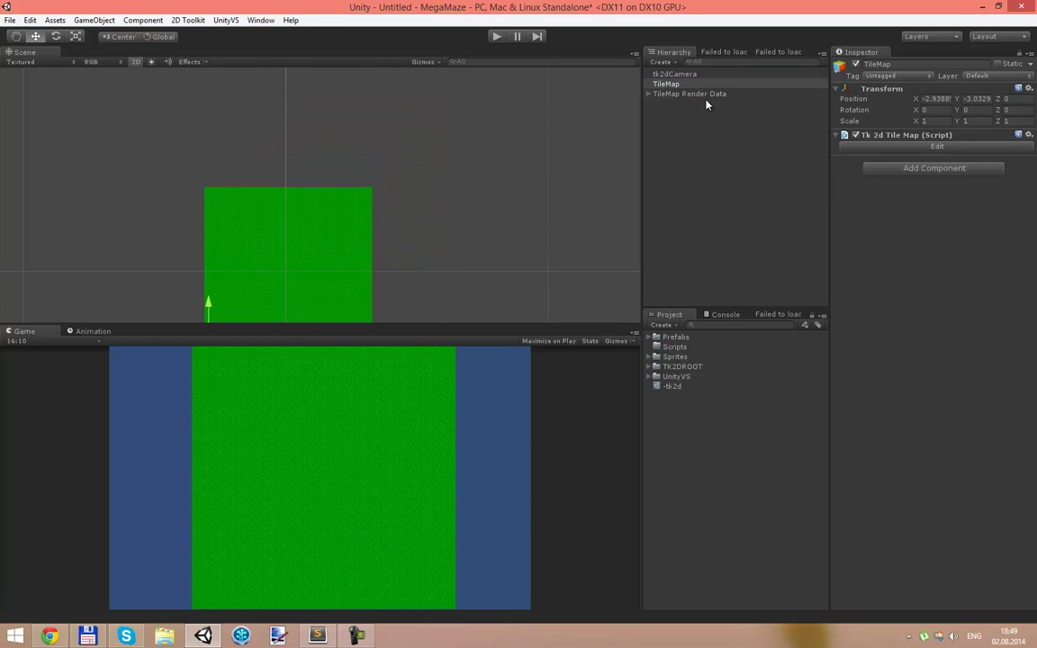
middle_click_drag(408, 234, 454, 156)
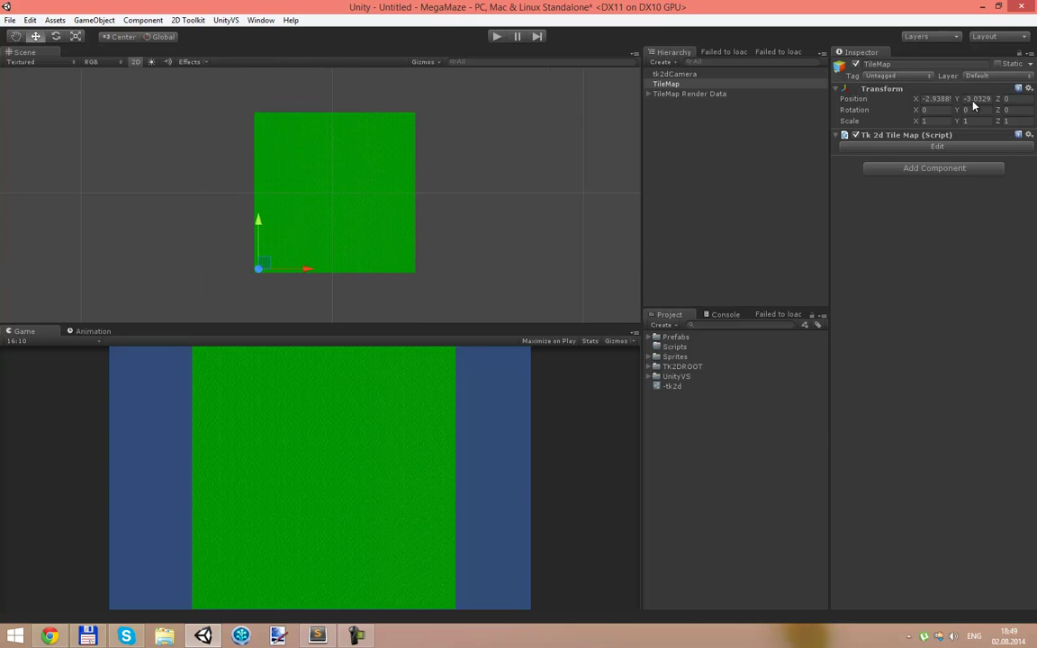
- Place one portalit tile on the objects layer inside the green map and commit
left_click(940, 146)
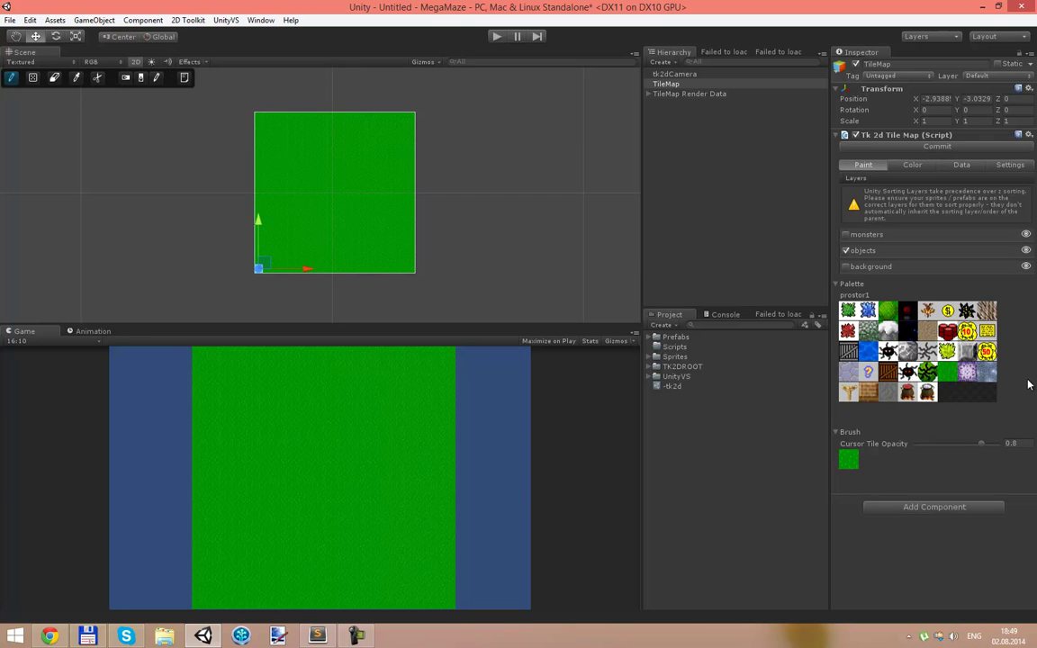
left_click(927, 312)
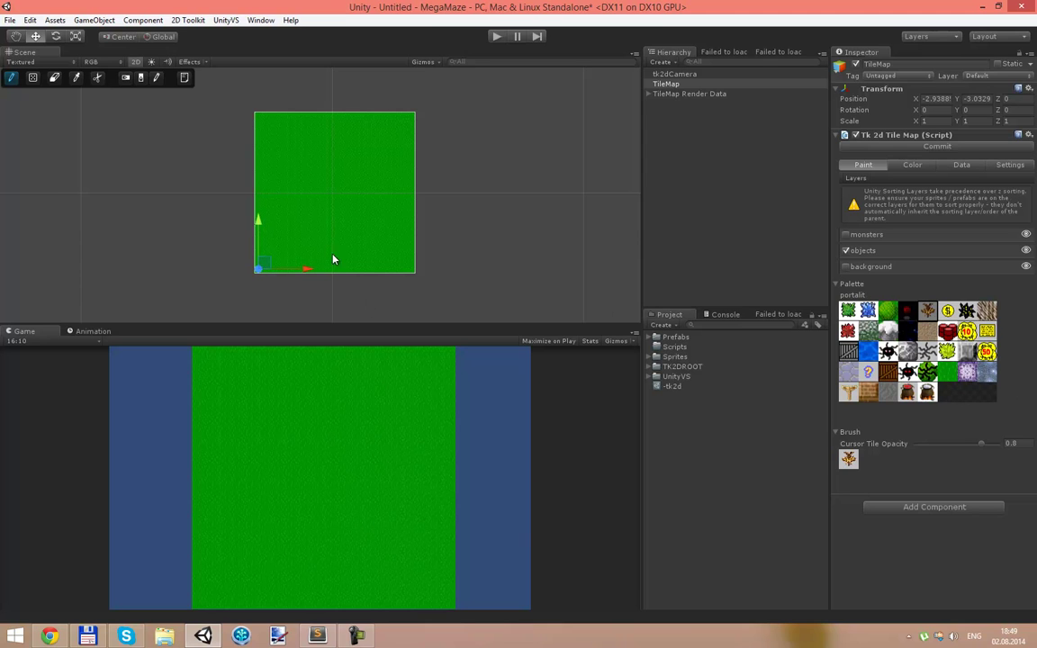
left_click(354, 237)
left_click(927, 147)
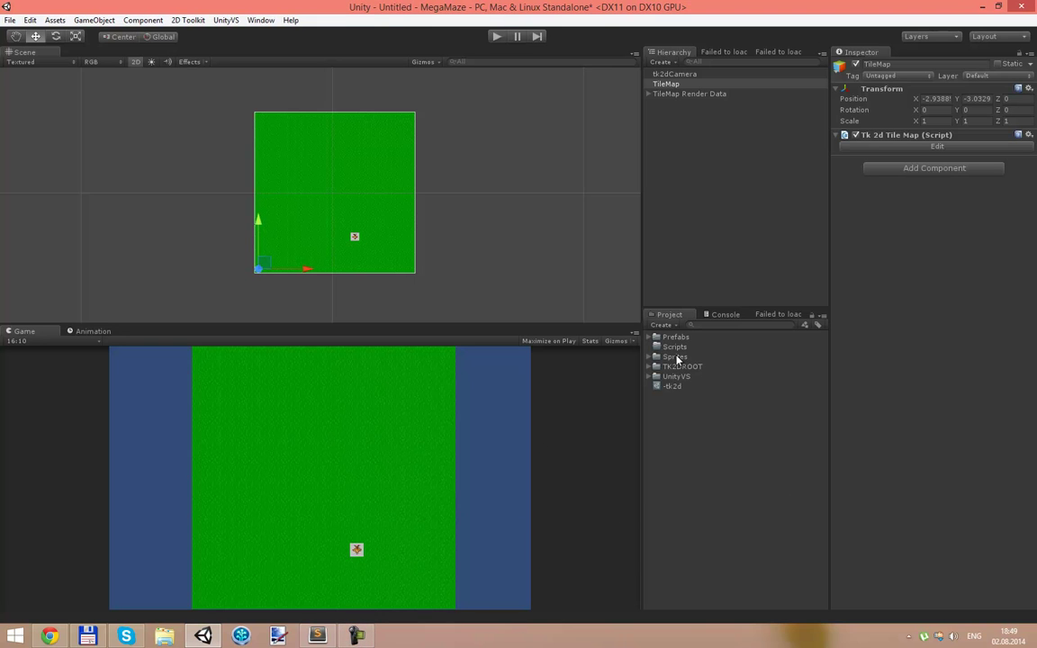
- Add the players texture as a new sprite sheet in the TilesCollection editor
left_click(651, 337)
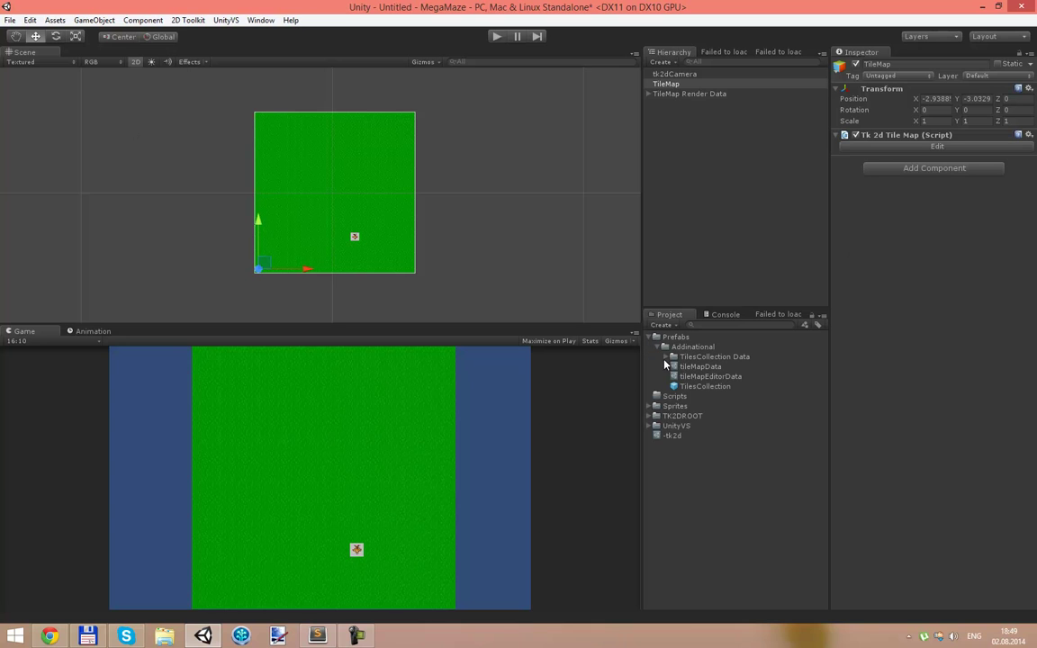
left_click(712, 387)
left_click(944, 149)
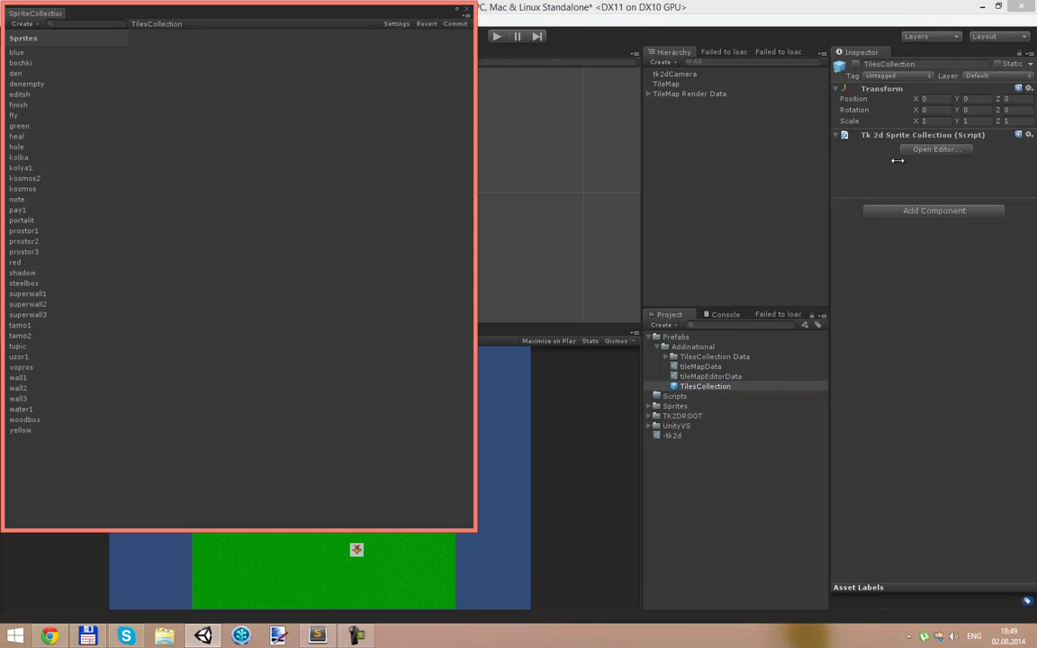
left_click(650, 338)
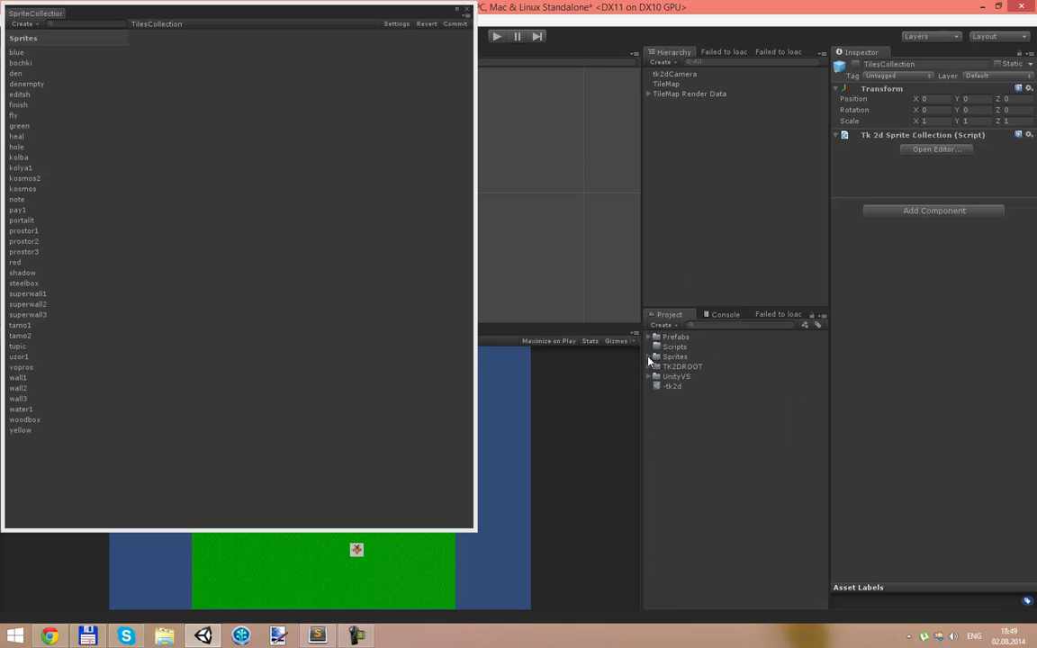
left_click(649, 358)
left_click(659, 377)
left_click(682, 396)
left_click(38, 20)
left_click(32, 25)
left_click(40, 39)
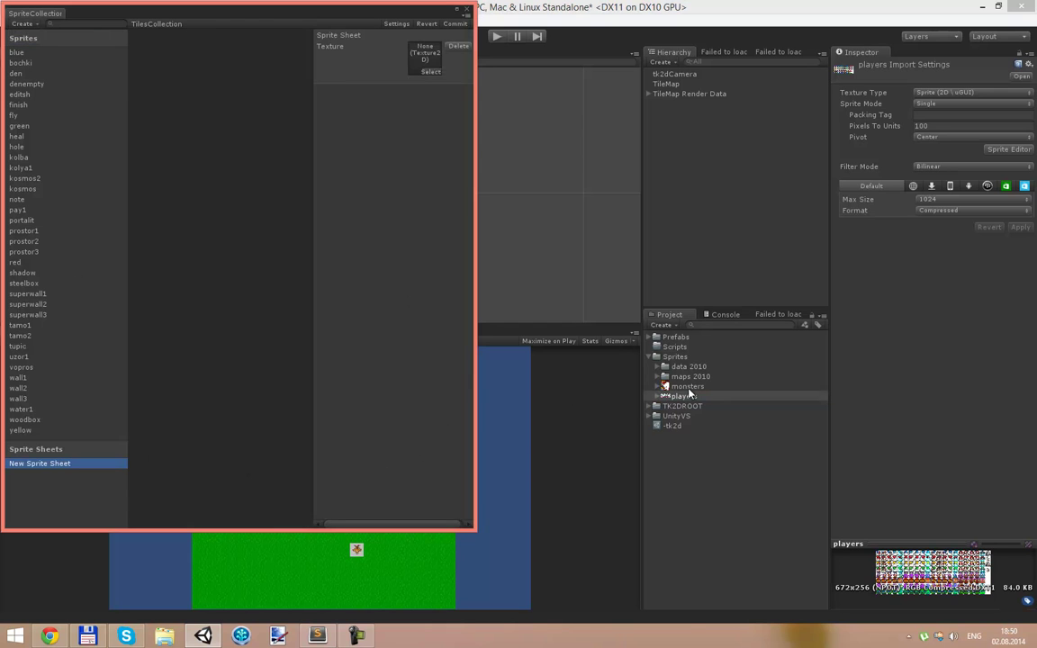
left_click_drag(684, 396, 433, 60)
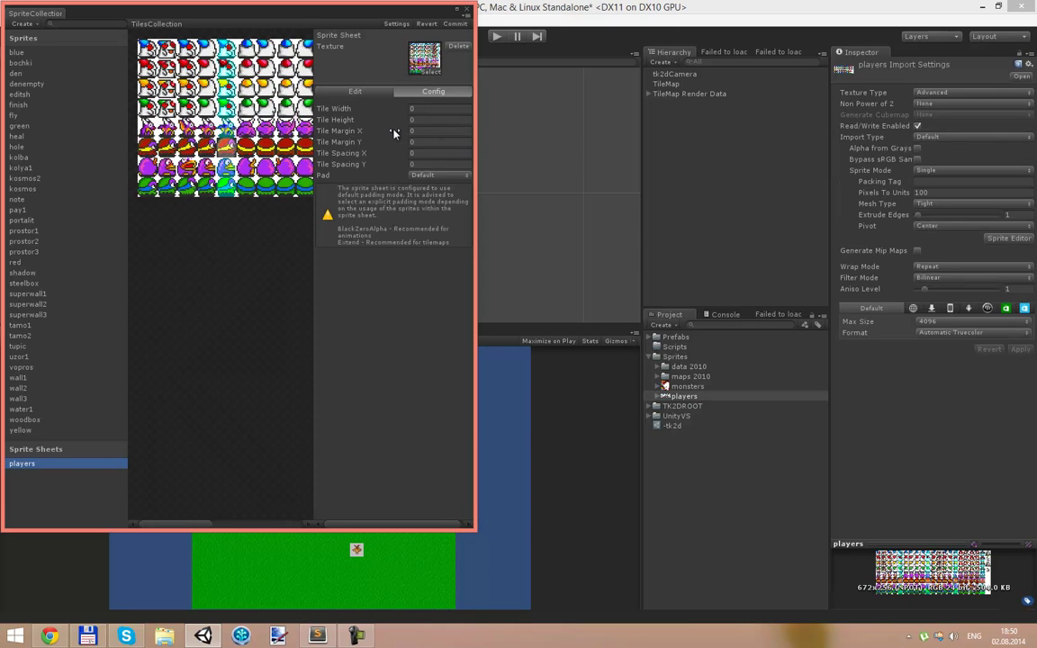
- Set the players sheet tile width and height to 32 by 32
left_click(371, 110)
type("32")
key("Tab")
type("32")
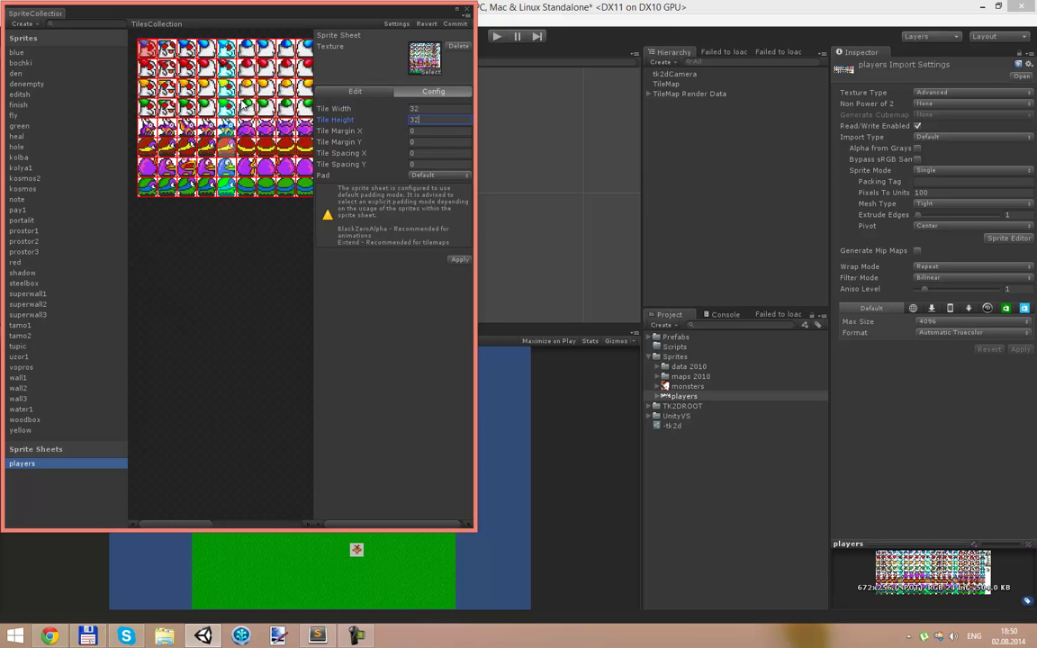
- Apply the 32×32 slicing and browse the sprite list to players/15
left_click(458, 260)
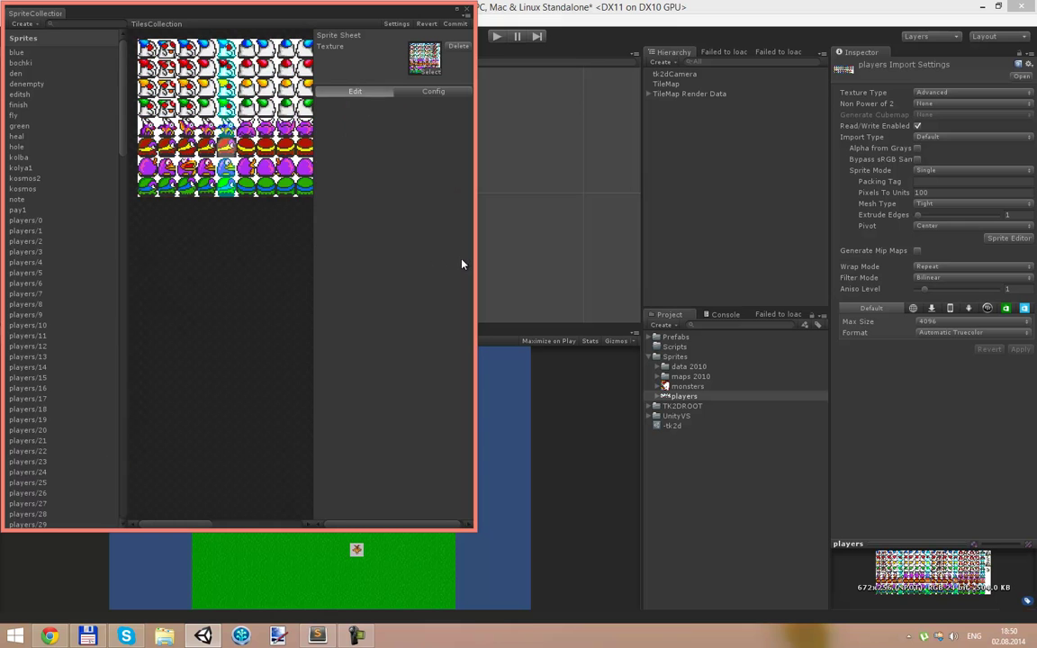
left_click(32, 232)
scroll(56, 253, "down", 2)
left_click(44, 251)
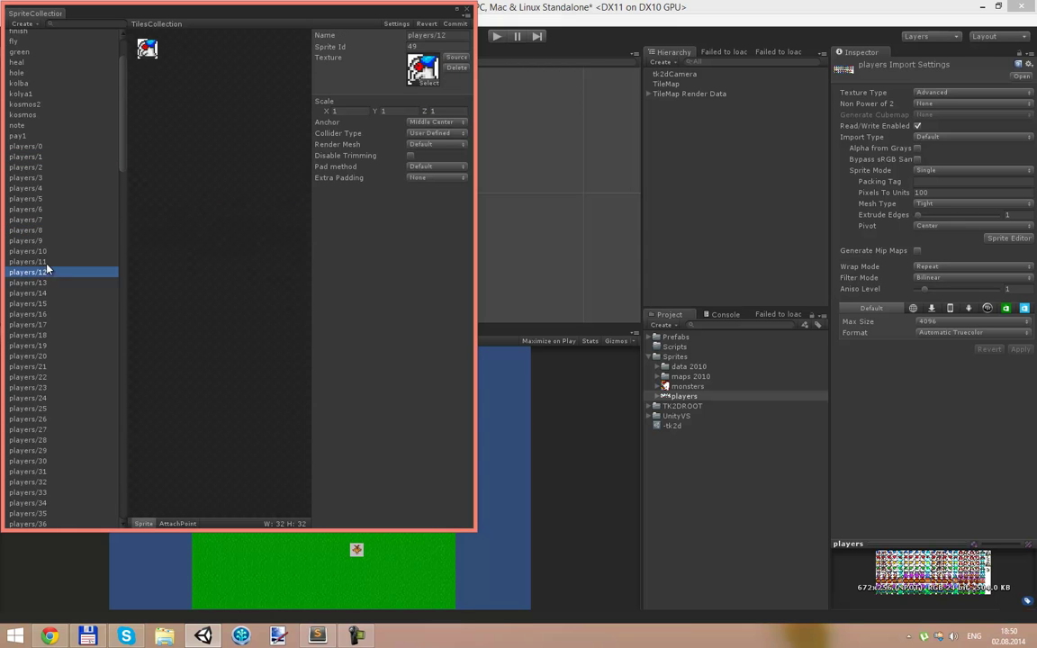
key("Up")
key("Up")
key("Up")
key("Up")
key("Up")
key("Up")
key("Up")
key("Up")
key("Up")
key("Up")
key("Down")
key("Down")
key("Down")
key("Down")
key("Down")
key("Down")
key("Down")
key("Down")
key("Down")
key("Down")
key("Down")
key("Down")
key("Down")
key("Down")
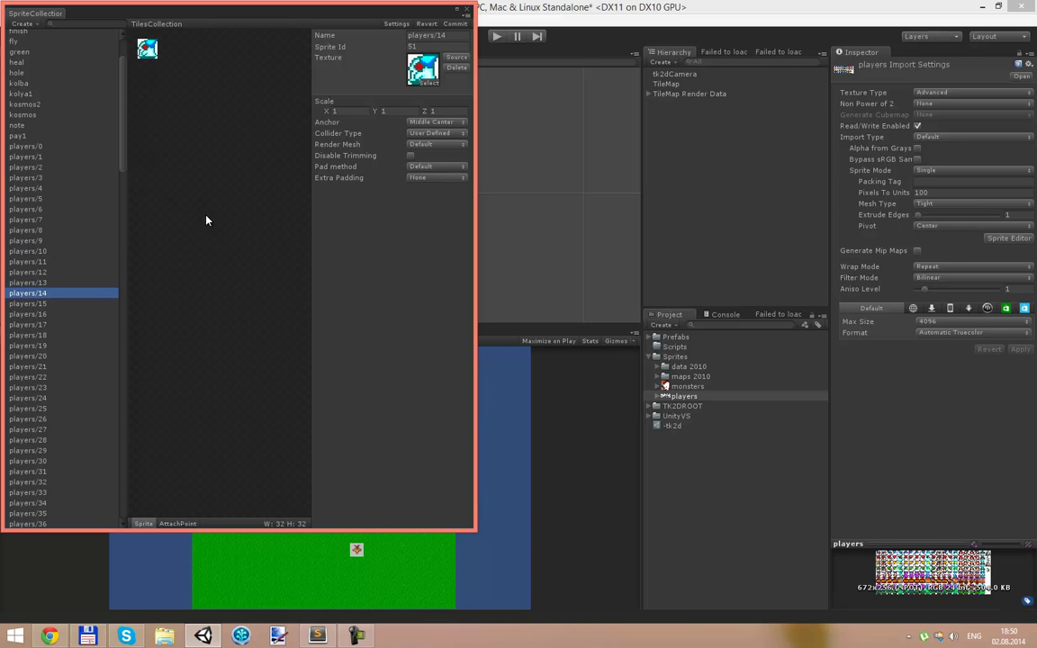
key("Down")
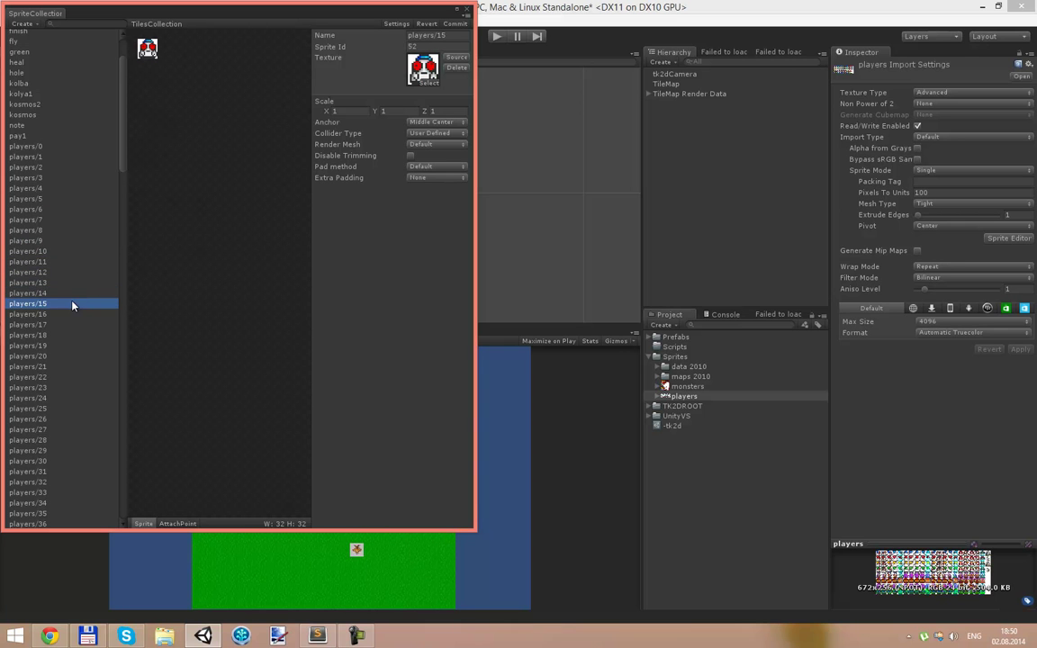
- Rename players/15 to player with a Box Trimmed collider, commit, and close the editor
left_click(411, 36)
key("ctrl+a")
type("player")
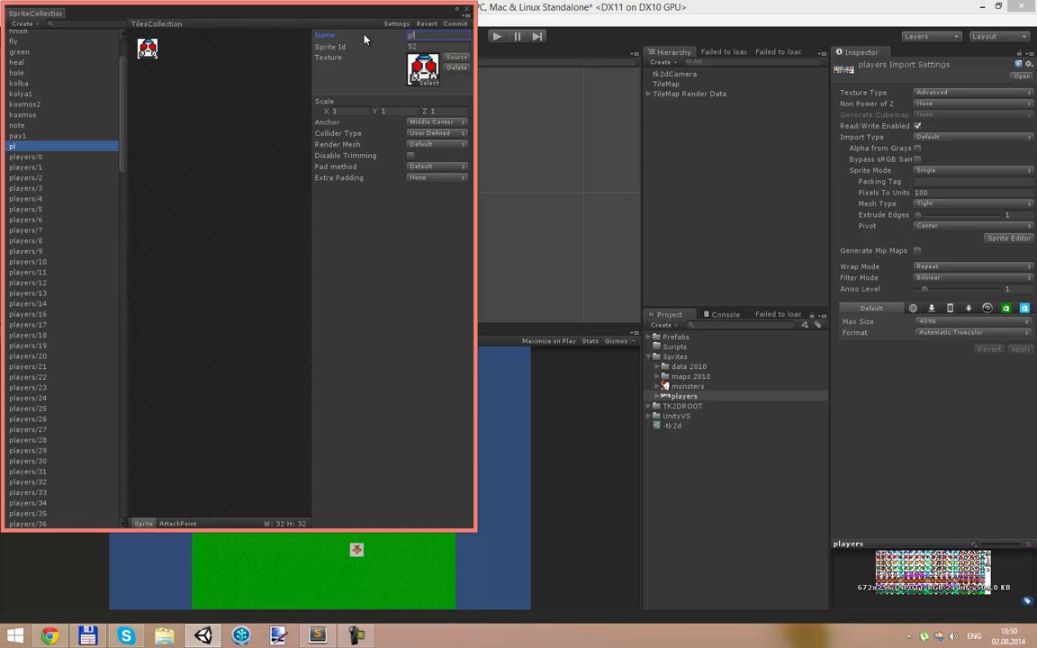
left_click(431, 133)
left_click(450, 173)
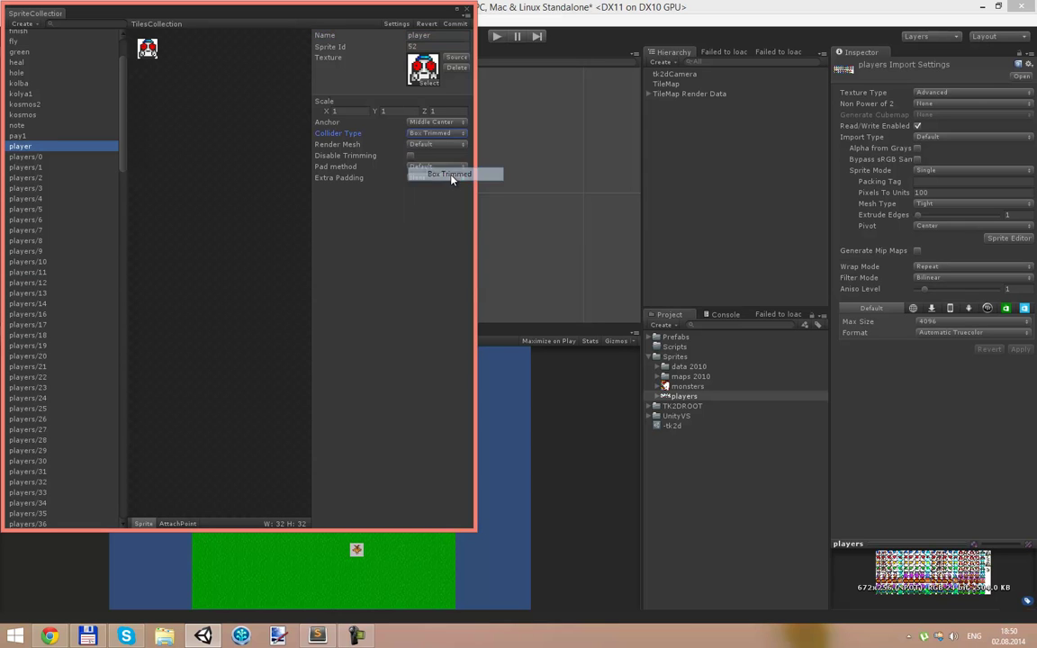
left_click(454, 30)
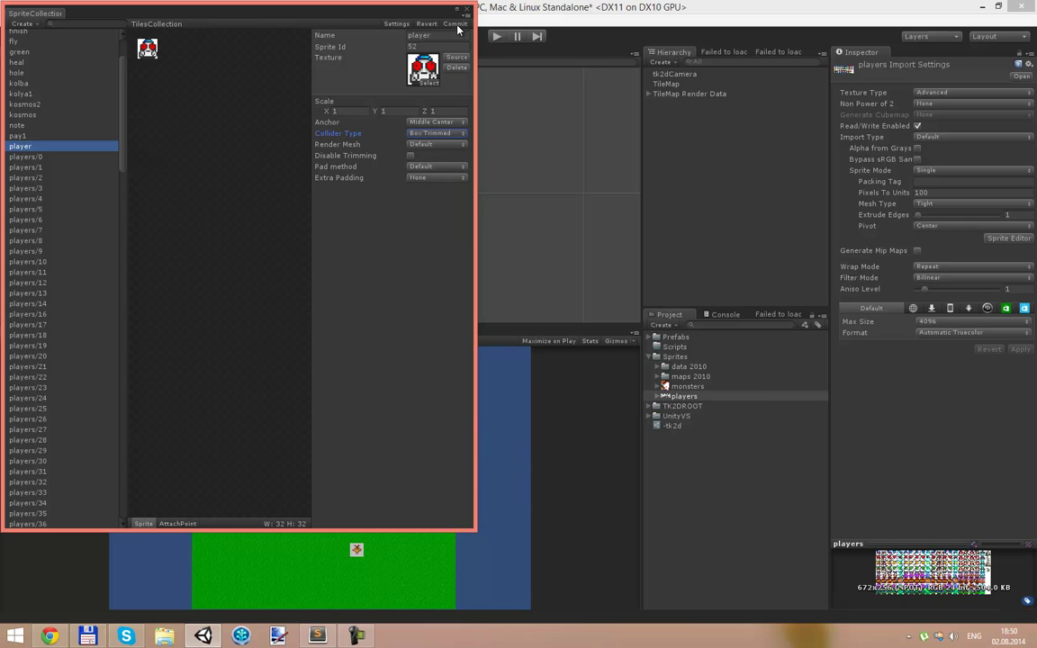
left_click(467, 8)
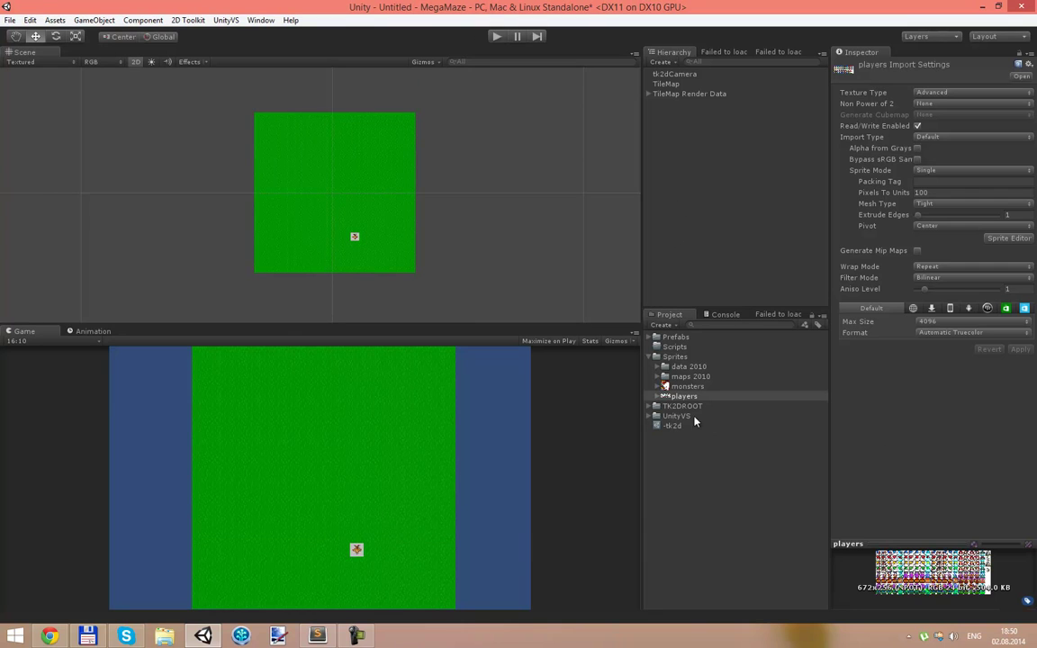
- Open the TilesCollection sprite collection editor from Prefabs to check it, then close it
left_click(683, 396)
left_click(674, 336)
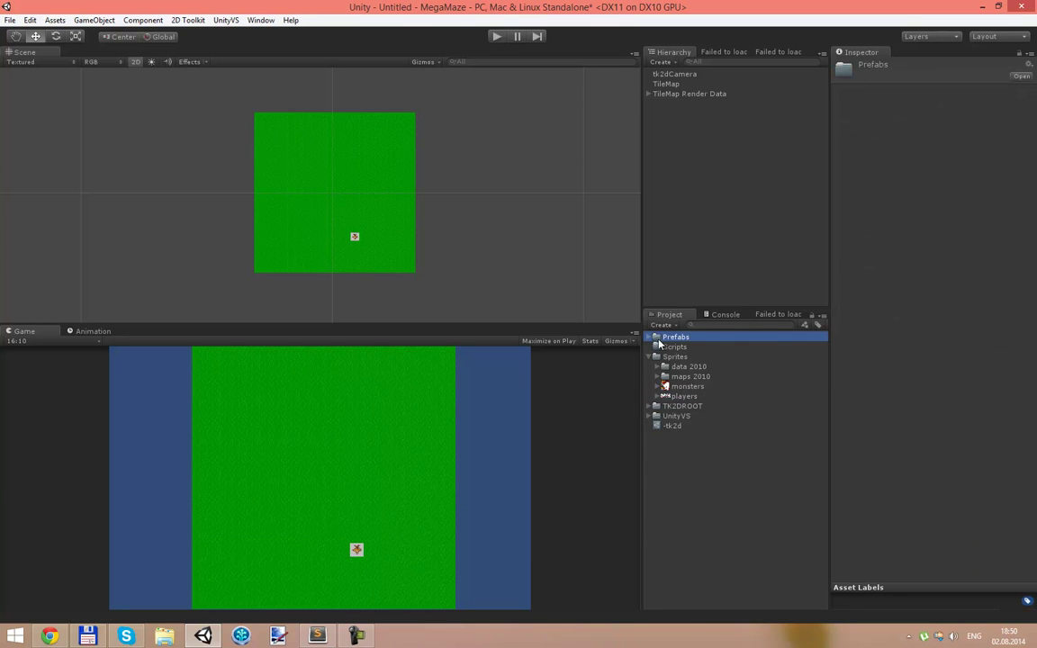
left_click(650, 336)
left_click(705, 386)
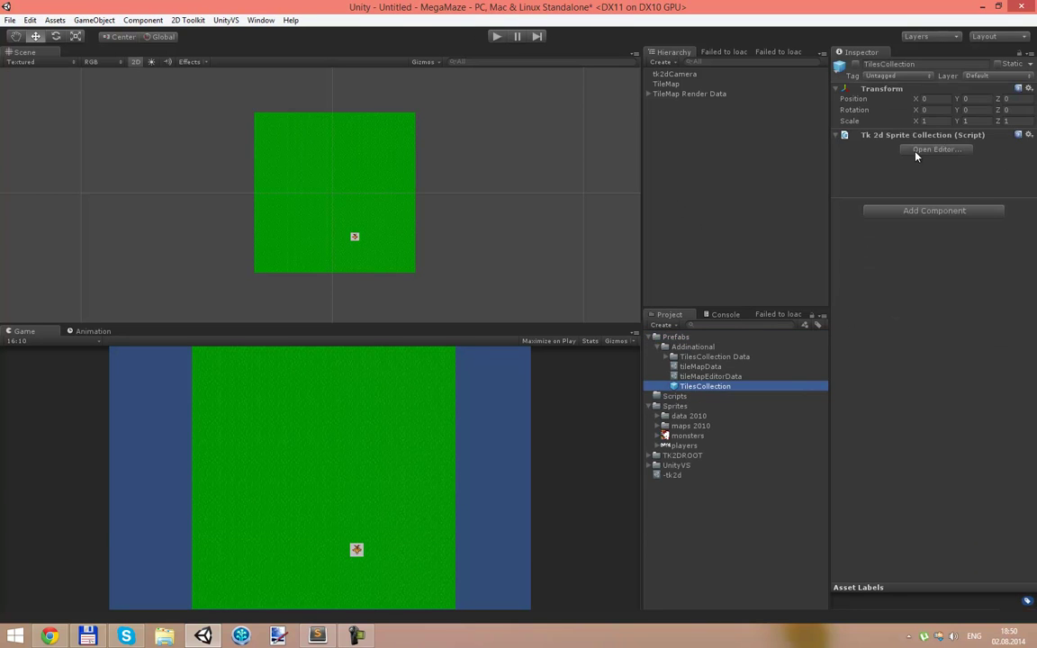
left_click(935, 149)
scroll(54, 226, "down", 5)
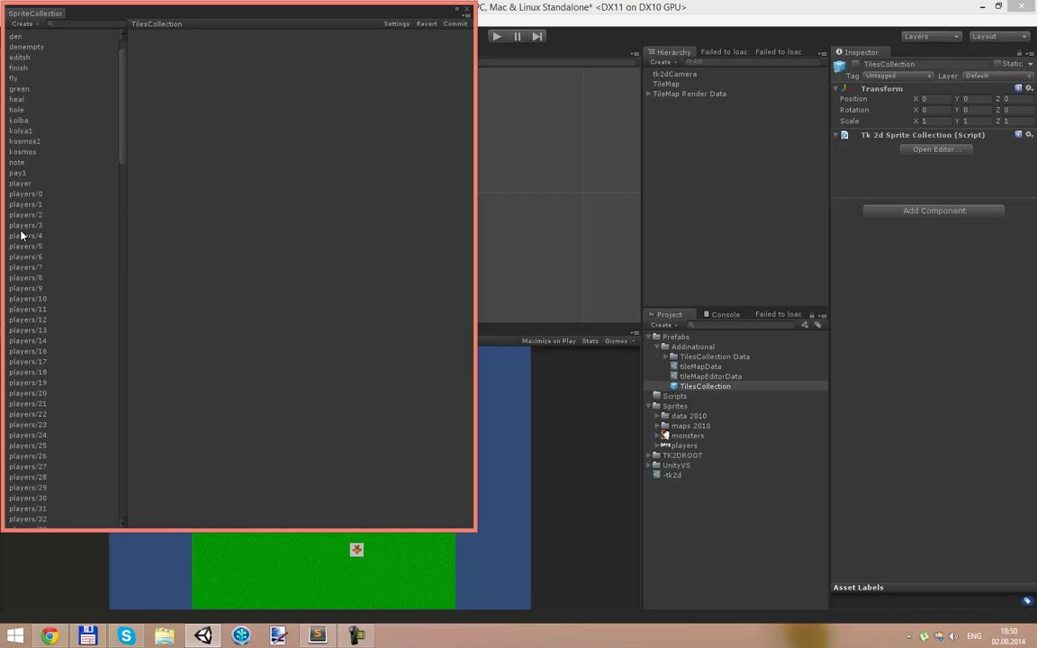
left_click(465, 12)
- Paint the player tile onto the TileMap above the portal tile and commit
left_click(668, 84)
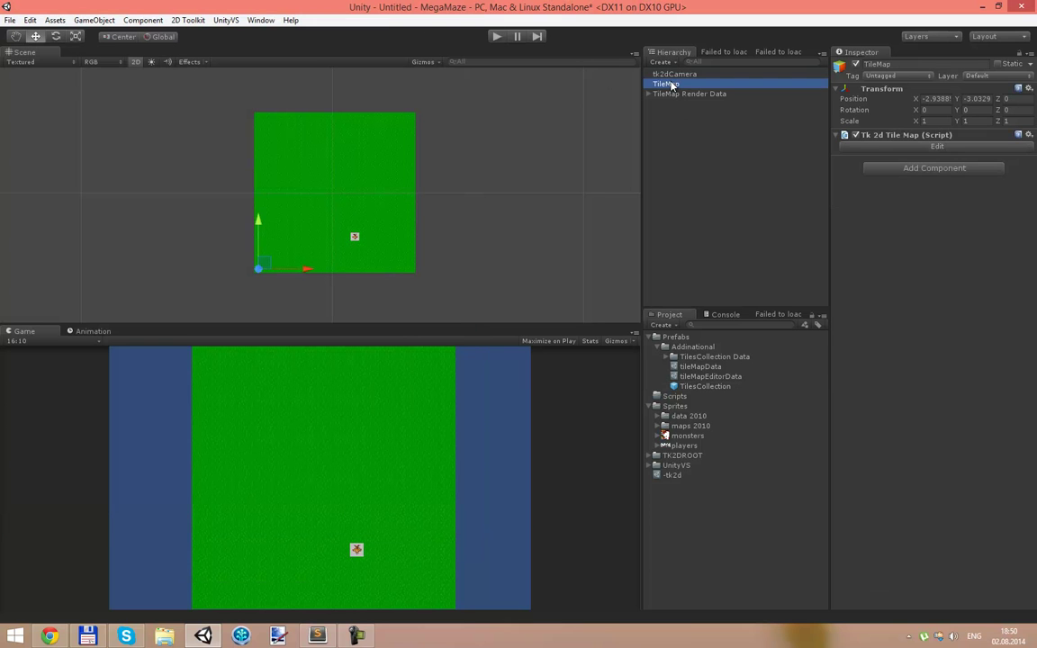
left_click(935, 146)
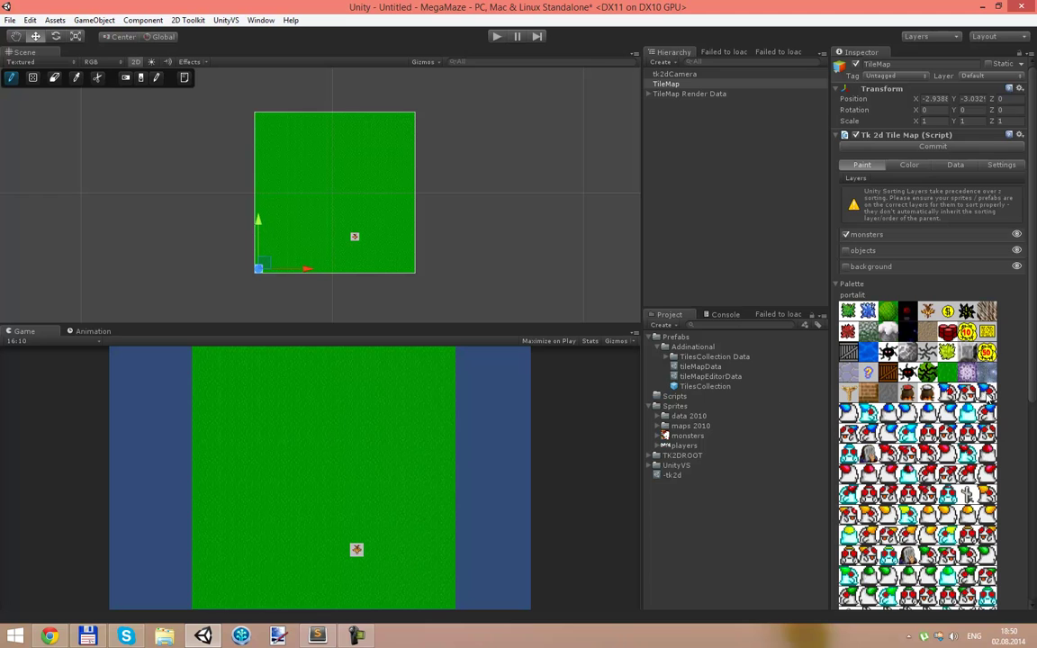
left_click(928, 433)
left_click(323, 192)
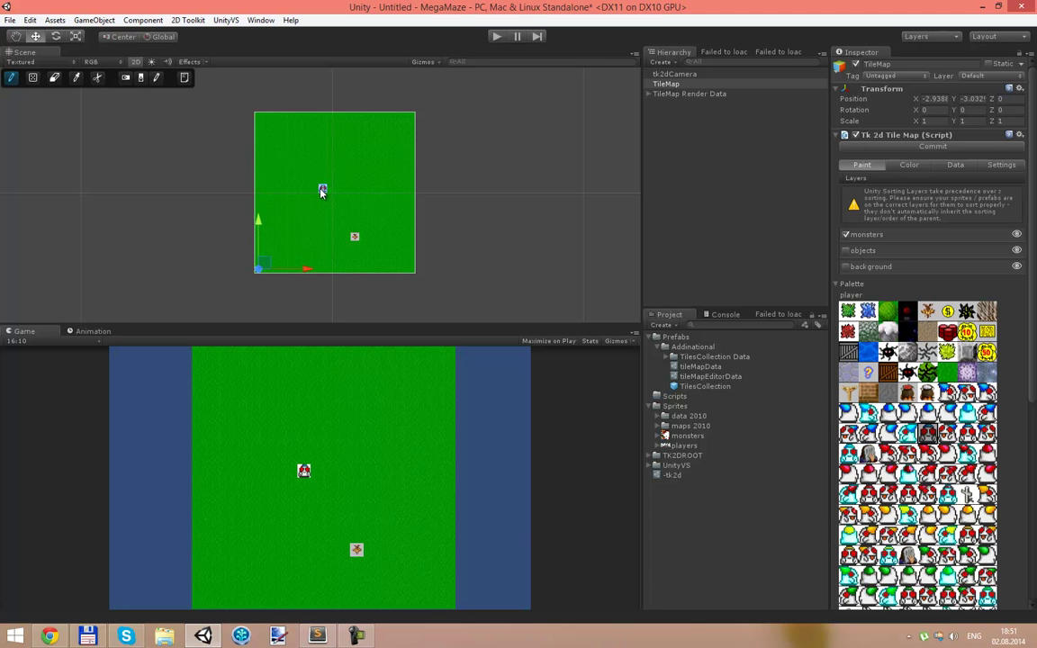
left_click(942, 149)
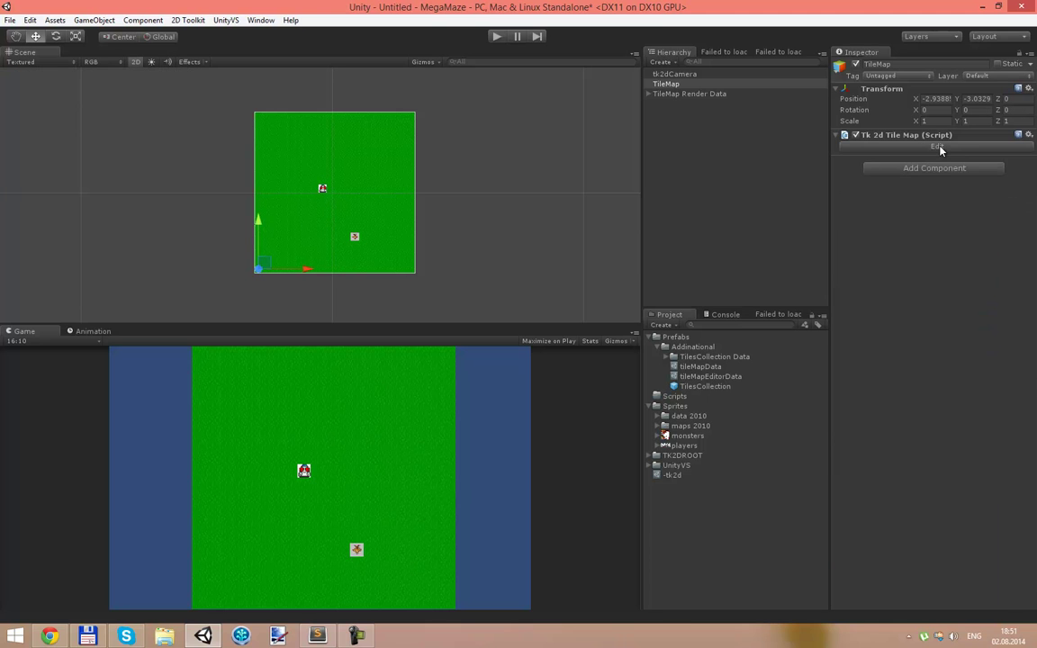
left_click(941, 148)
left_click(940, 148)
scroll(494, 240, "up", 2)
left_click(666, 84)
left_click(649, 93)
- Create a tk2d Sprite via GameObject > Create Other > tk2d and reimport the atlas0 texture
left_click(648, 93)
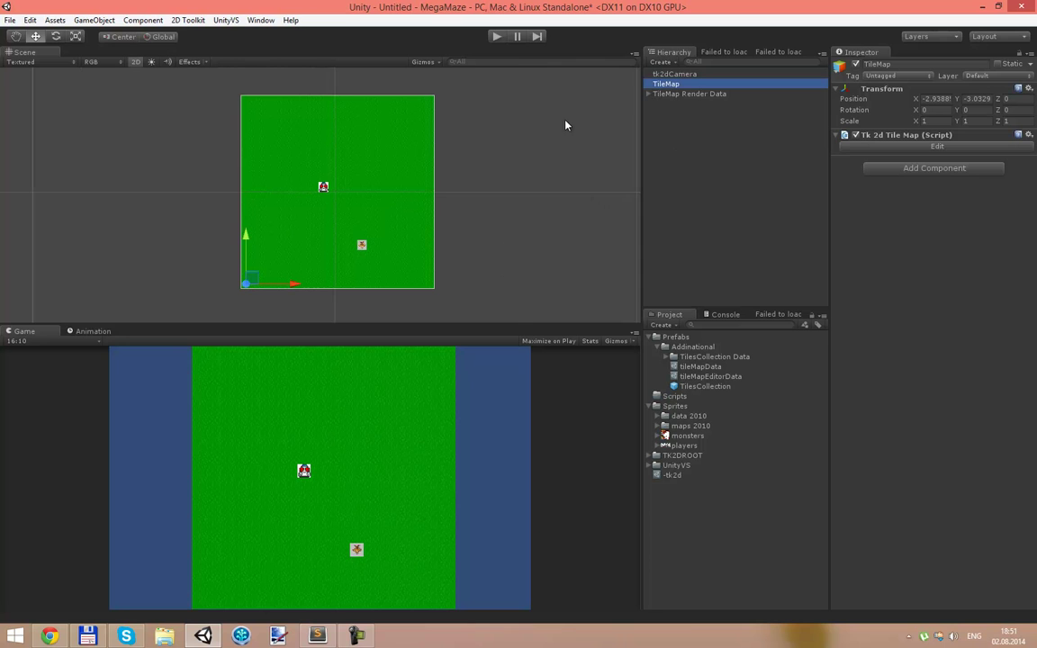
scroll(454, 226, "up", 2)
scroll(398, 286, "up", 2)
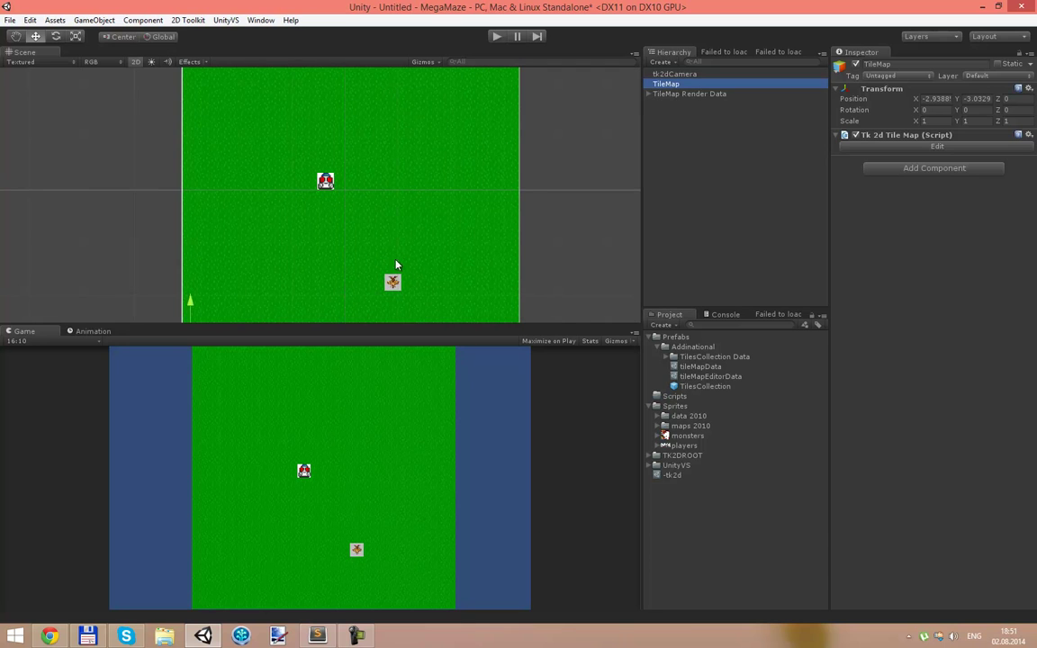
scroll(613, 266, "down", 1)
scroll(576, 261, "down", 1)
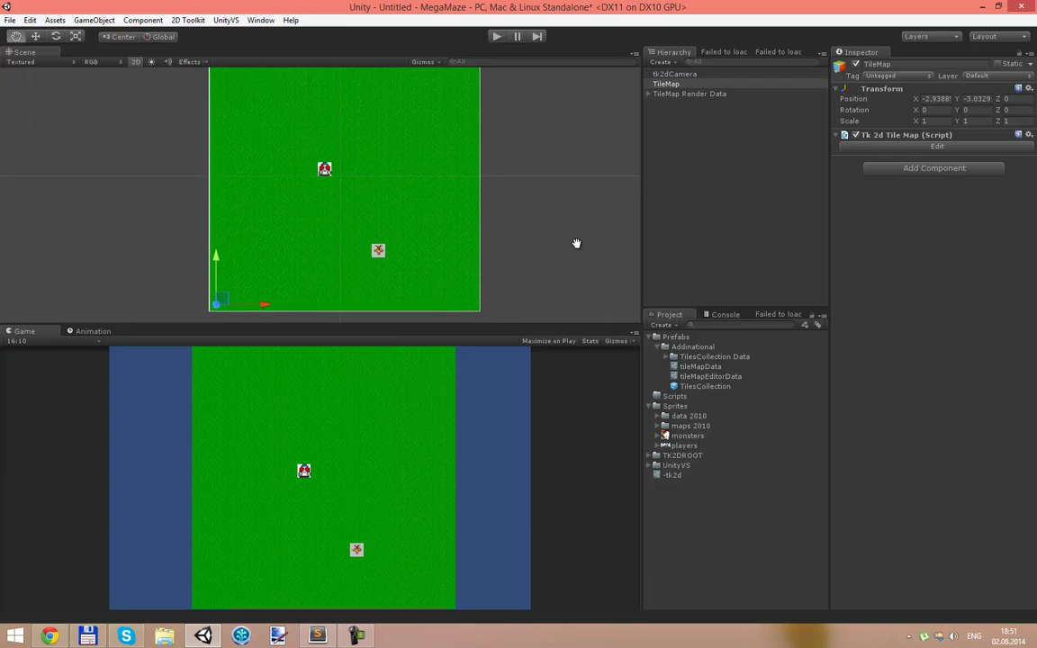
scroll(450, 261, "down", 1)
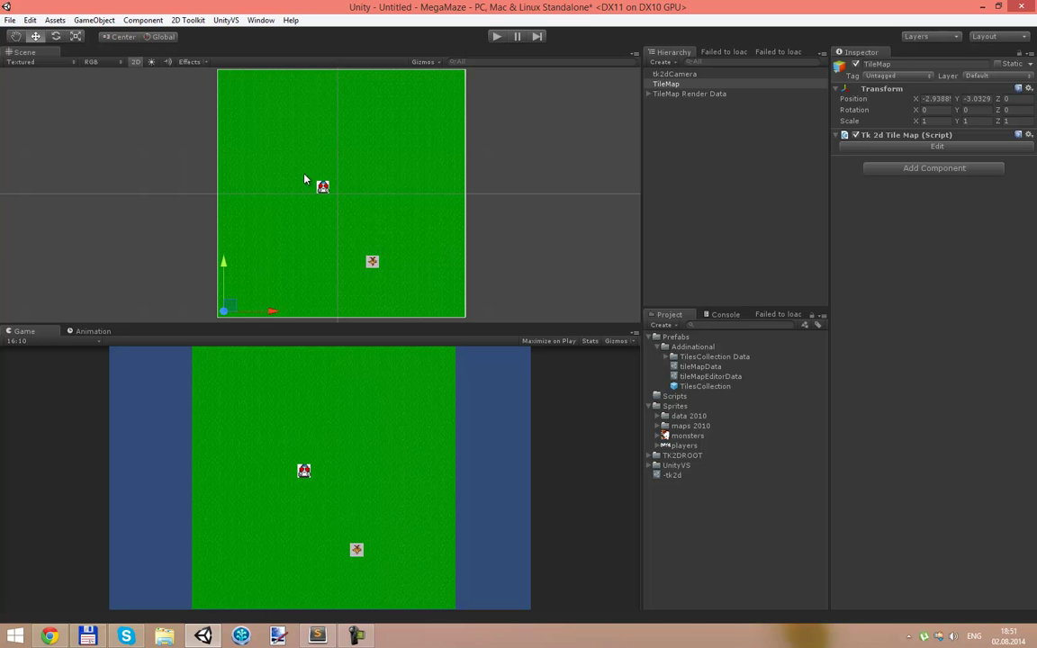
left_click(142, 20)
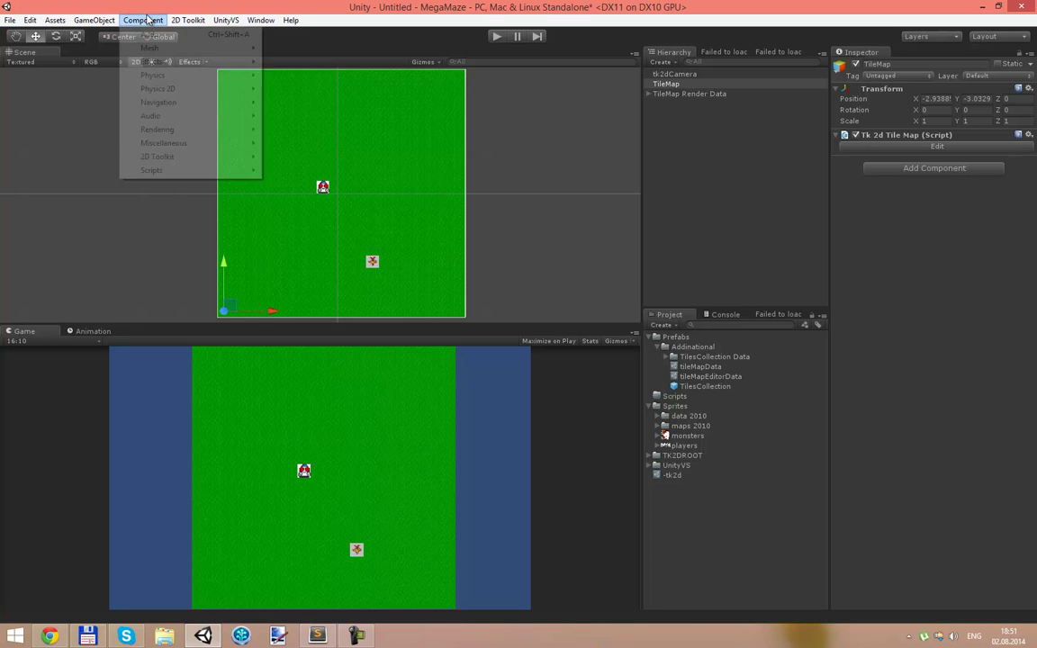
left_click(93, 20)
mouse_move(123, 62)
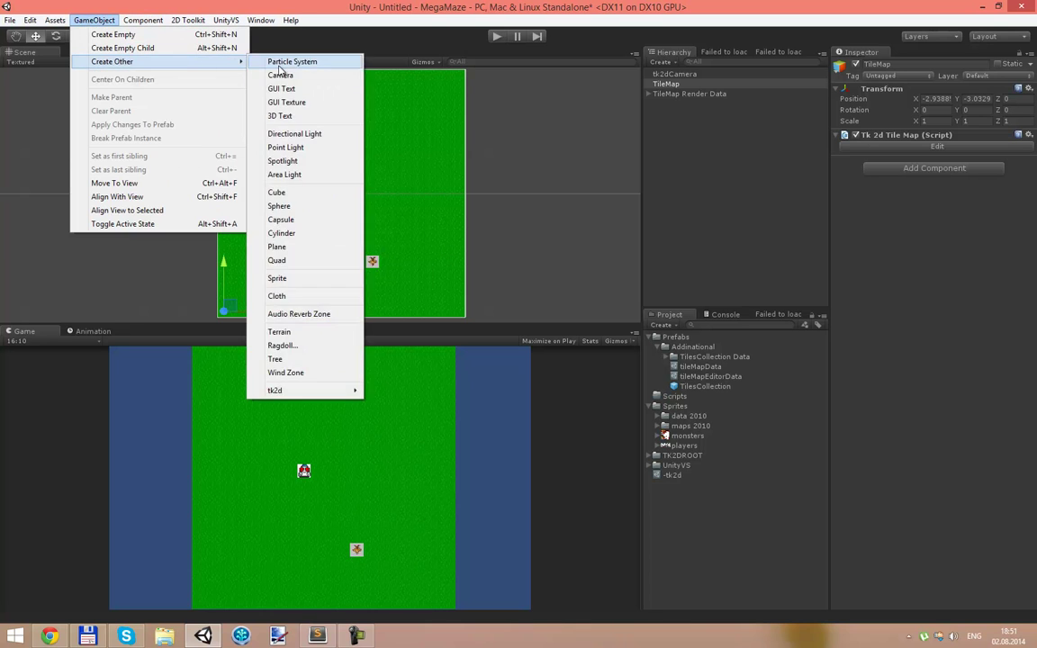
mouse_move(283, 393)
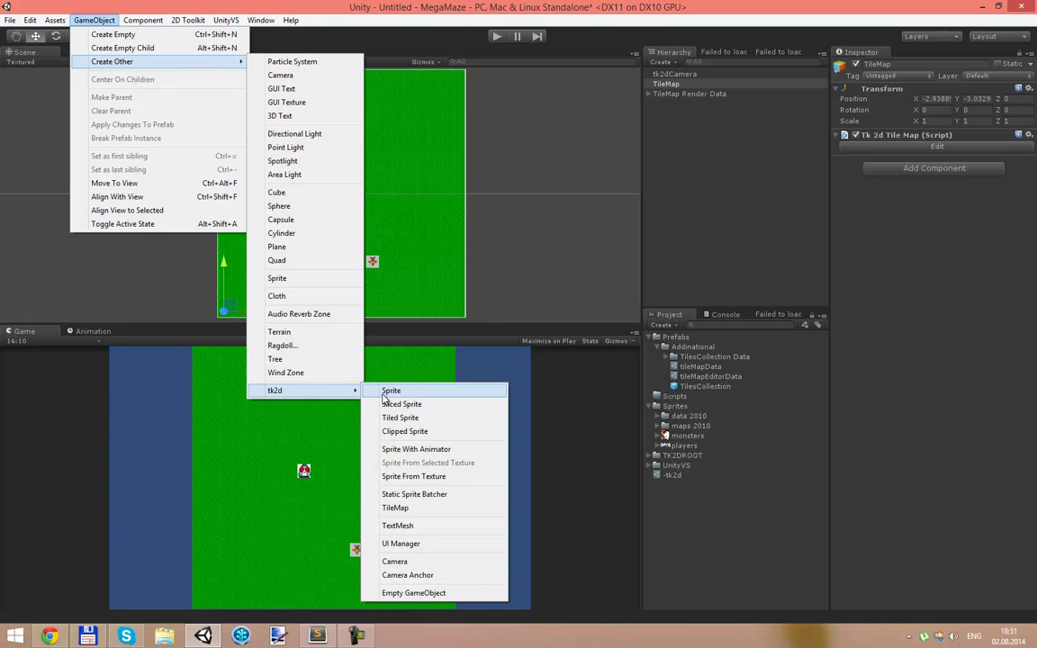
left_click(391, 390)
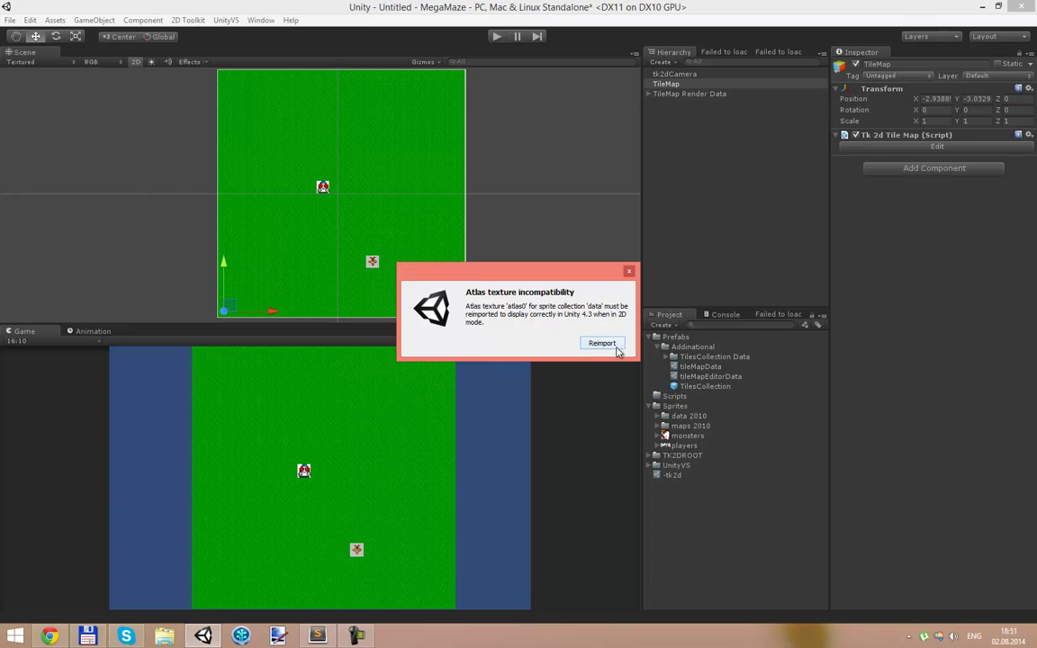
left_click(602, 343)
- Move the sprite to the Hierarchy root and rename it Player
left_click_drag(671, 94, 666, 72)
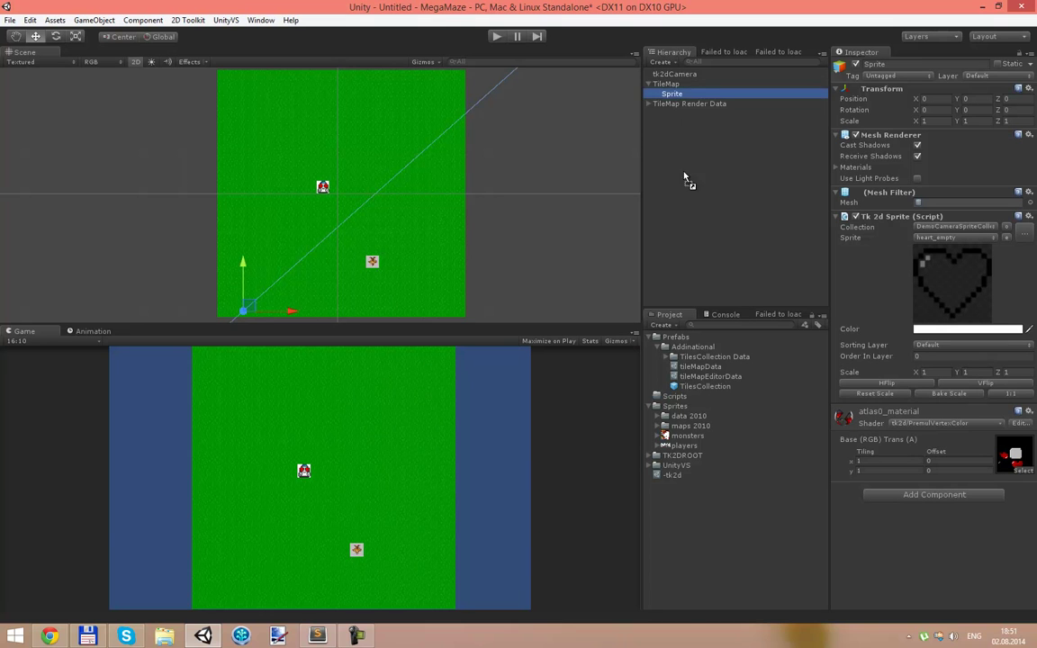
key("F2")
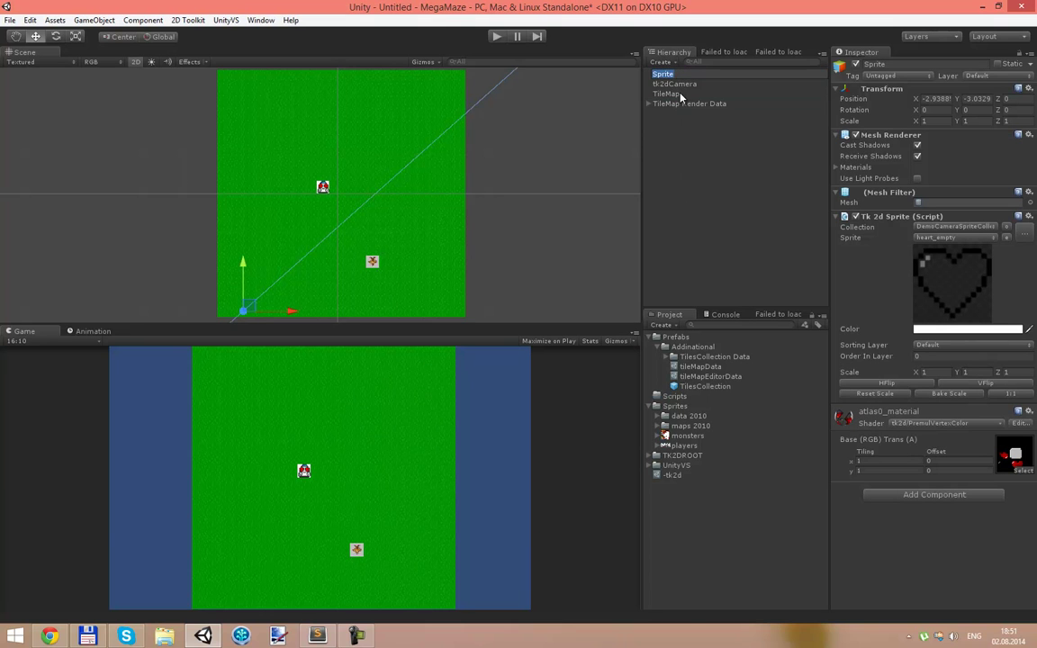
type("Player")
key("Return")
- Set the Player's Collection to TilesCollection and its Sprite to player
left_click(954, 227)
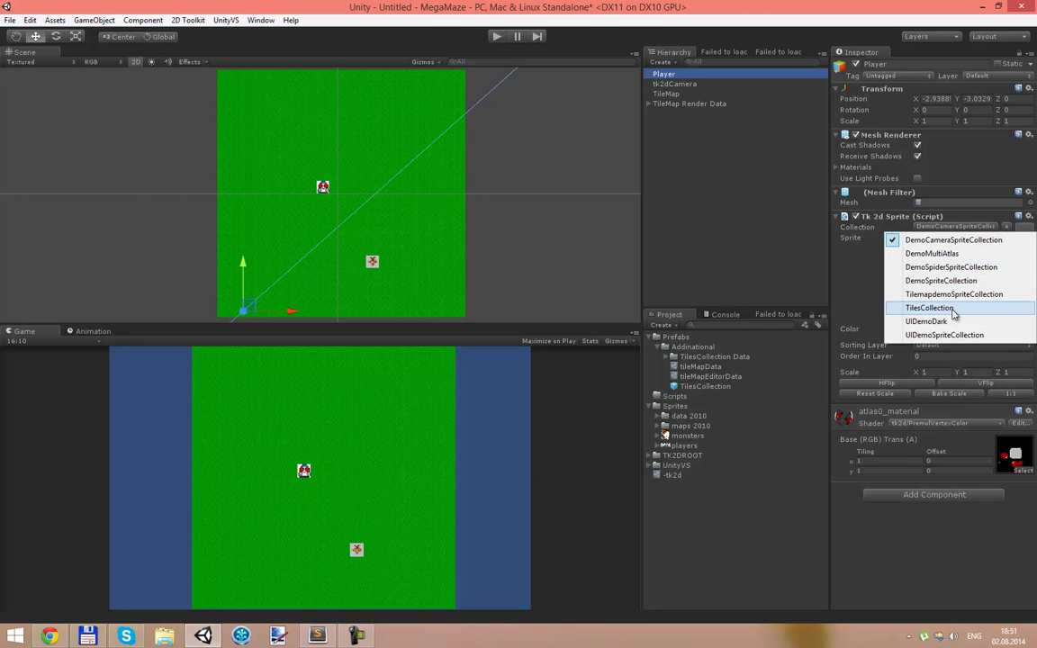
left_click(953, 308)
left_click(945, 238)
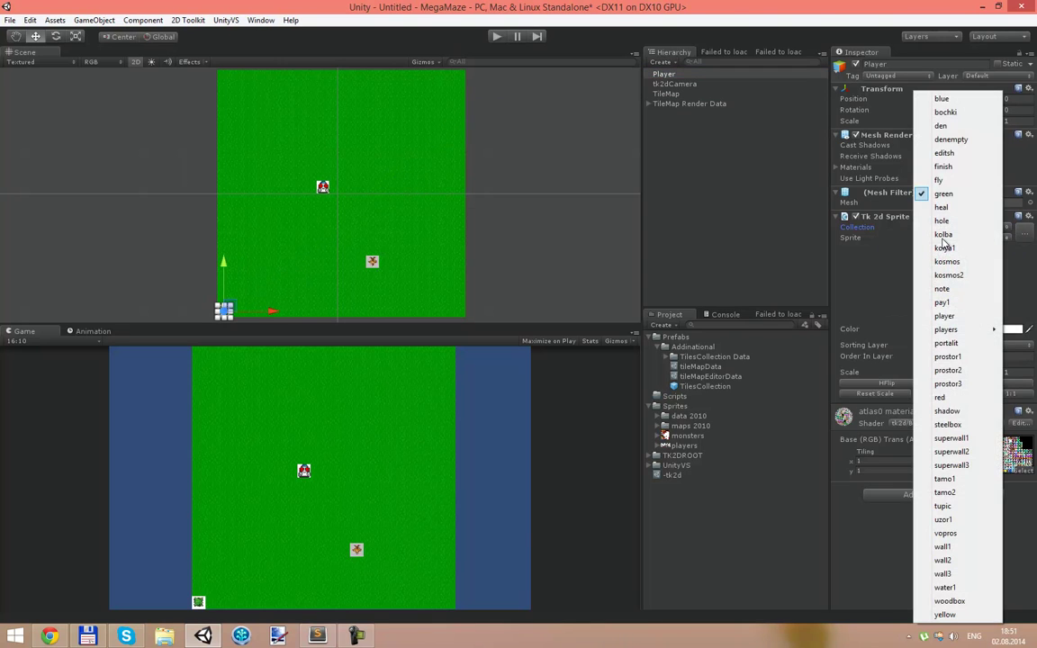
left_click(970, 318)
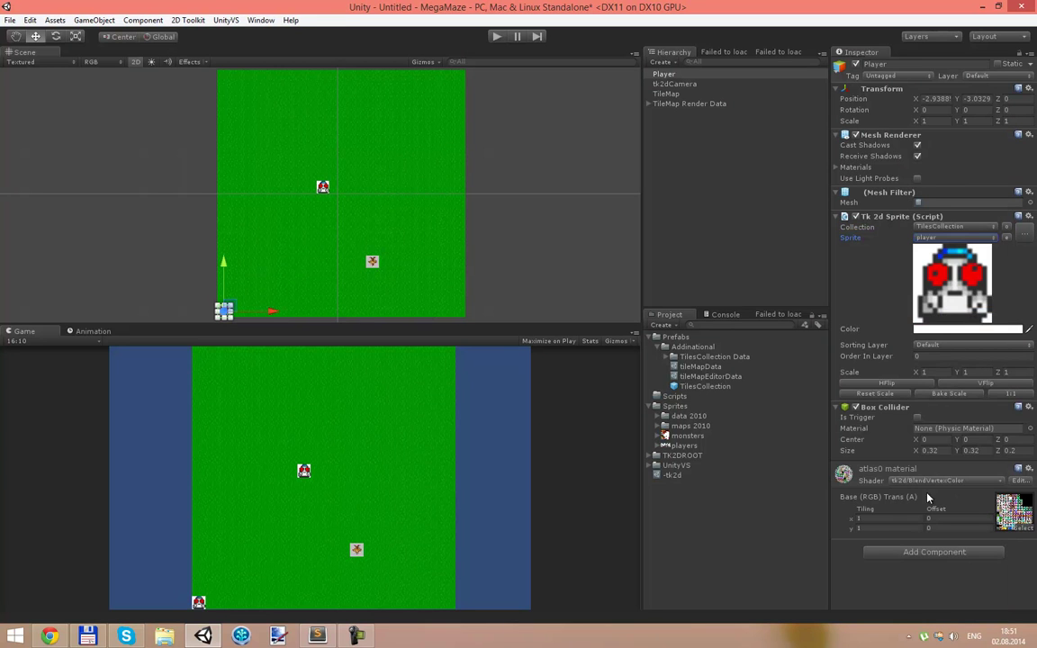
left_click(912, 558)
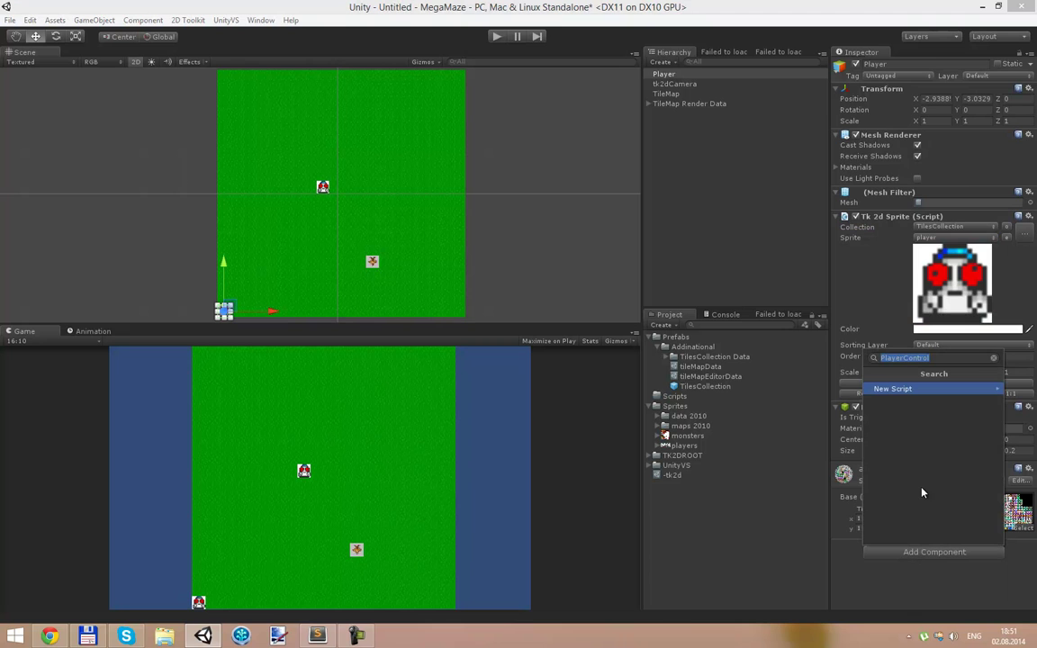
- Attach a new PlayerControl script to Player and move it into the Scripts folder
left_click(949, 360)
key("Return")
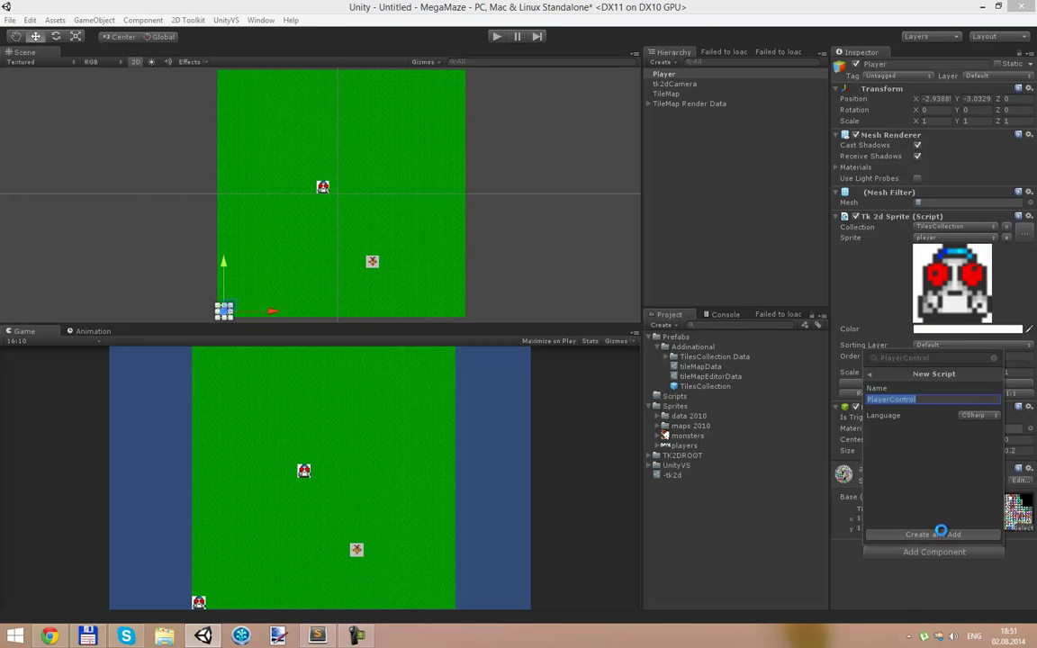
left_click(933, 535)
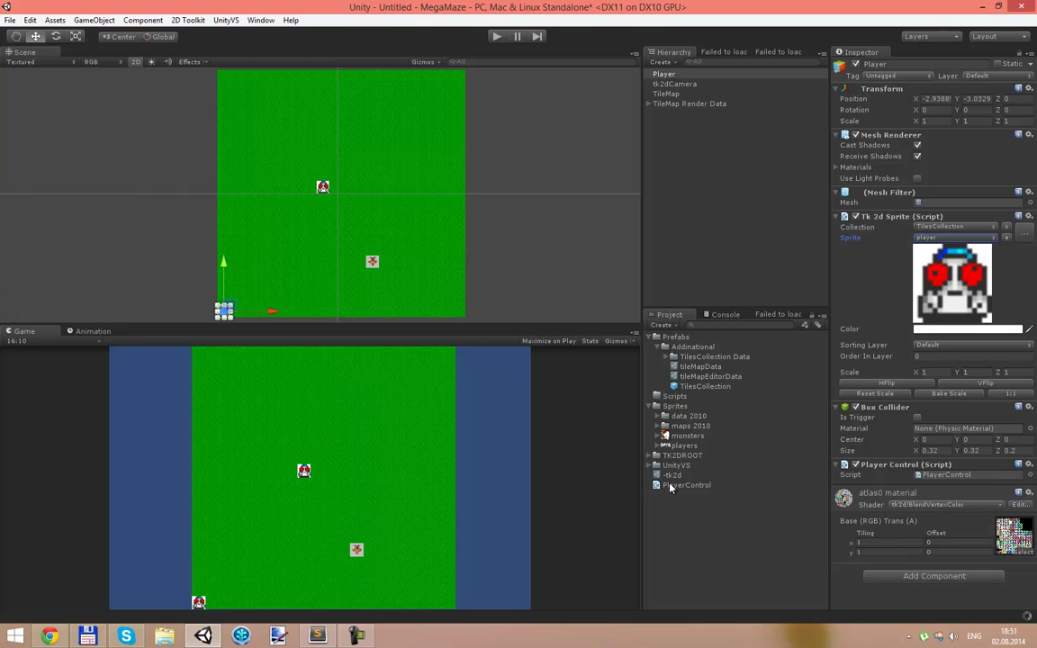
left_click_drag(686, 485, 674, 397)
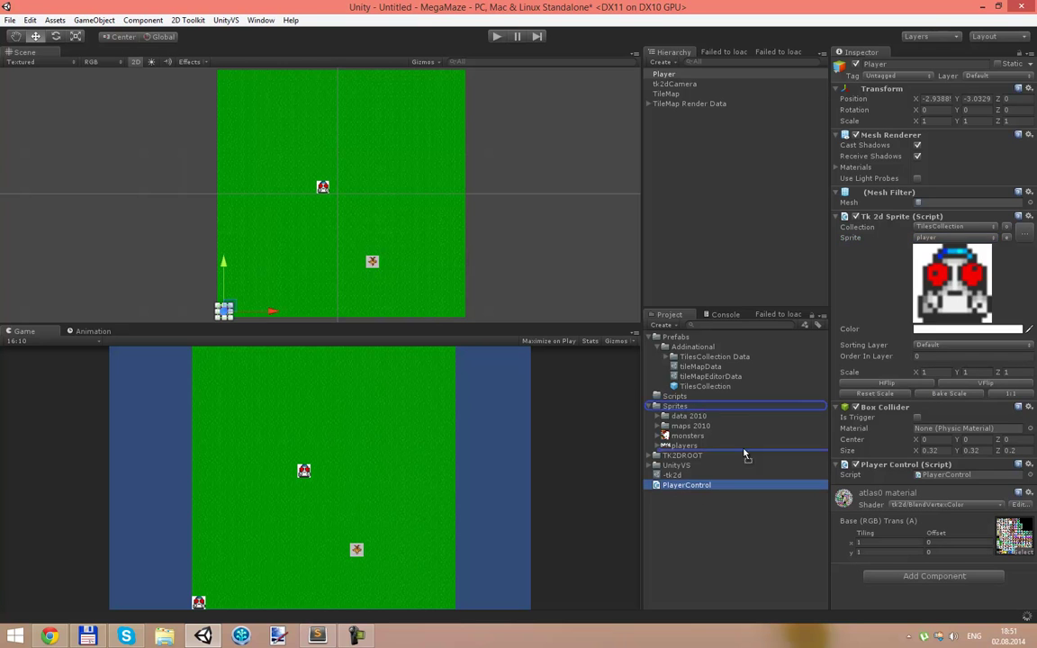
left_click(675, 396)
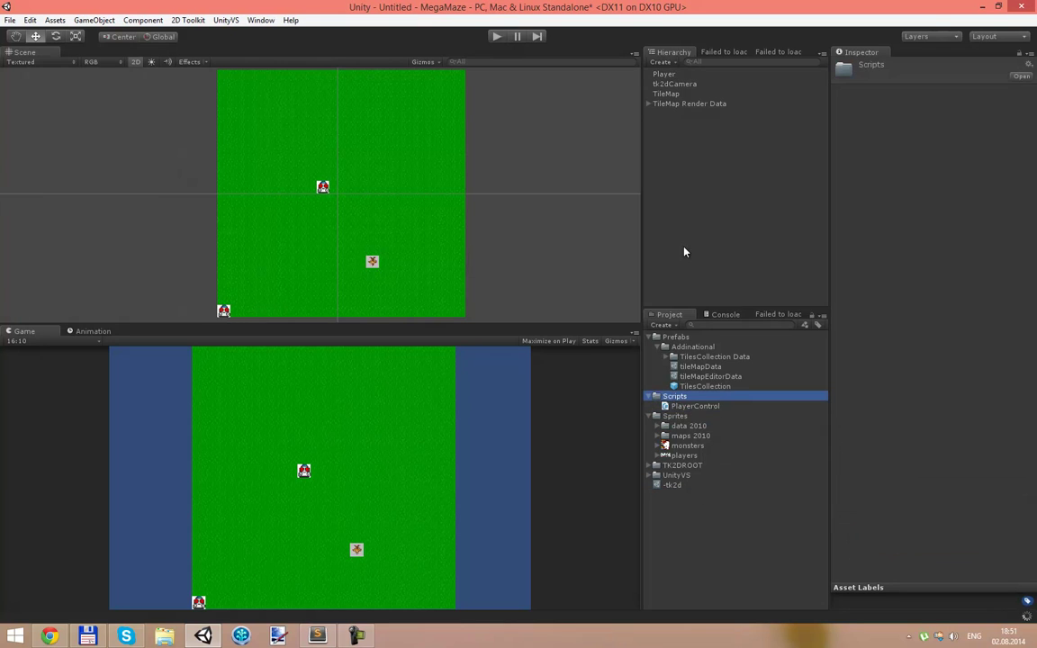
left_click(665, 347)
- Create a Player folder under Prefabs and drag the Player object into it as a prefab
left_click(675, 337)
left_click(661, 326)
left_click(714, 32)
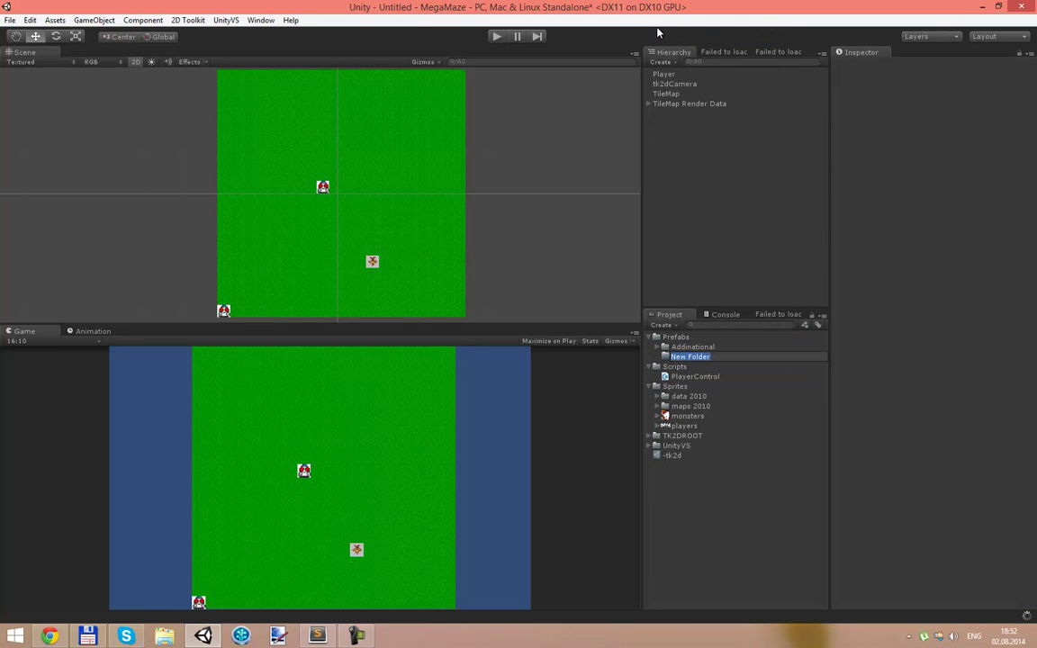
type("P")
key("Return")
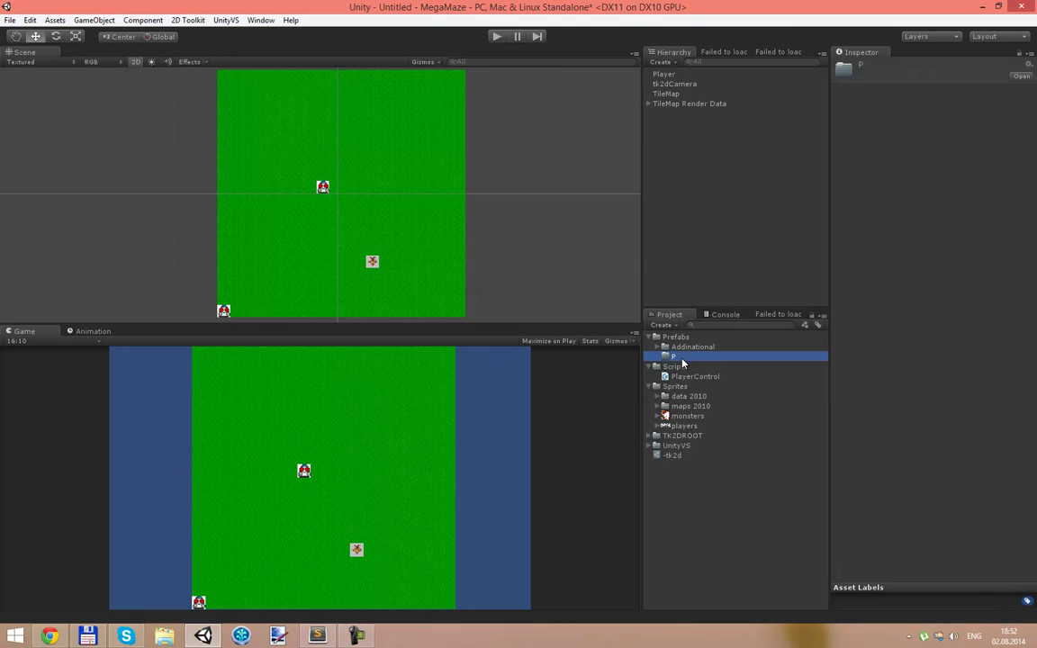
left_click(683, 359)
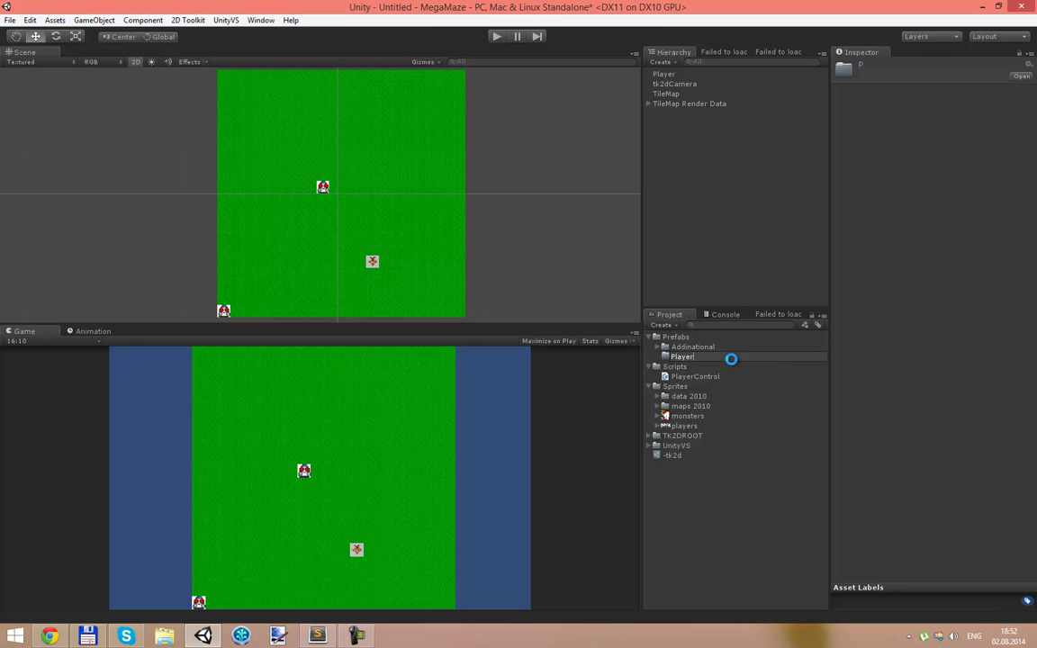
key("Return")
left_click_drag(660, 74, 681, 358)
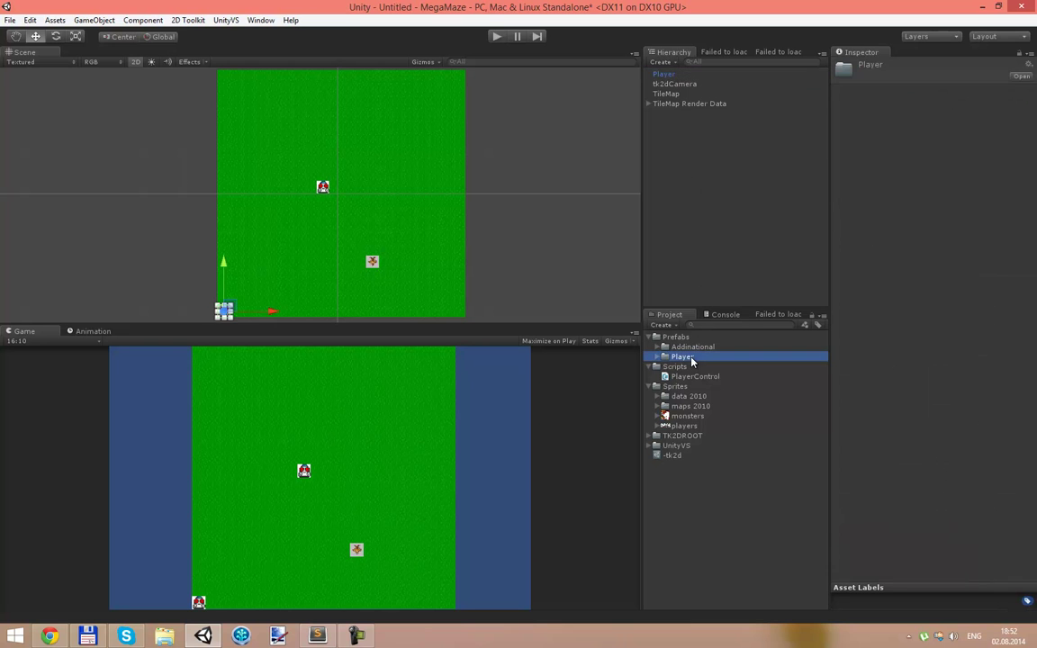
left_click(671, 74)
- Delete the Player object from the scene and select the player tile in the TileMap editor
key("Delete")
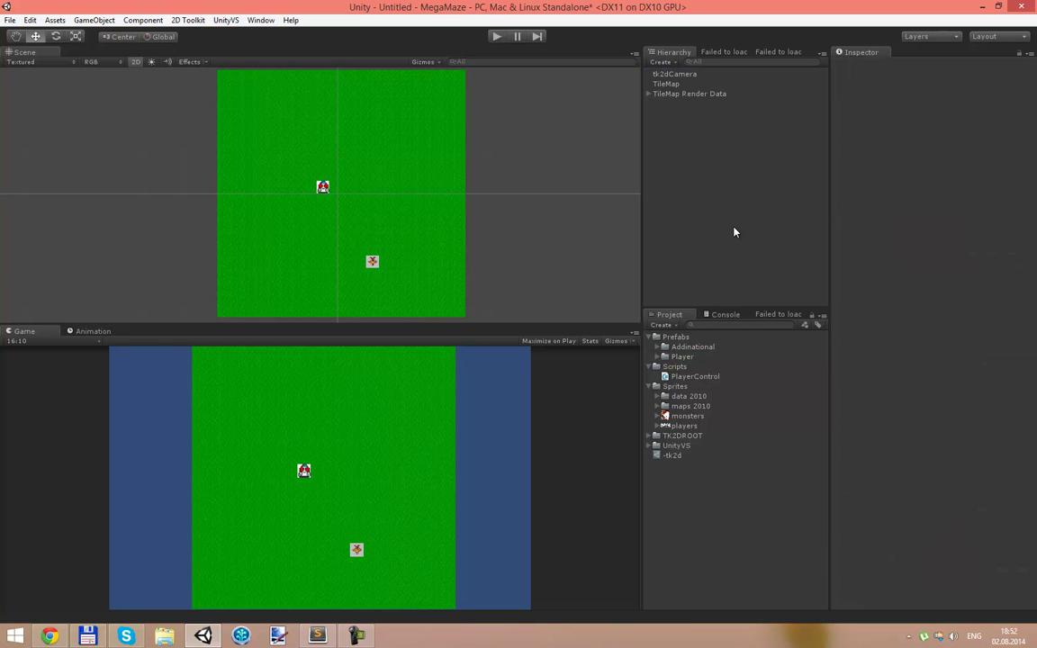
left_click(688, 94)
left_click(670, 84)
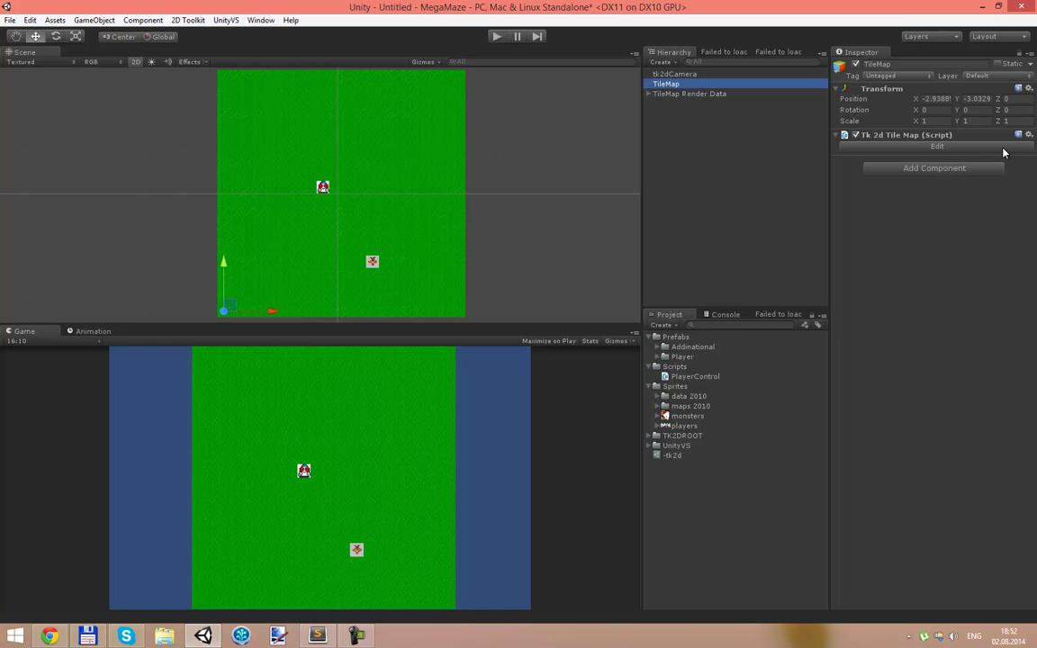
left_click(903, 144)
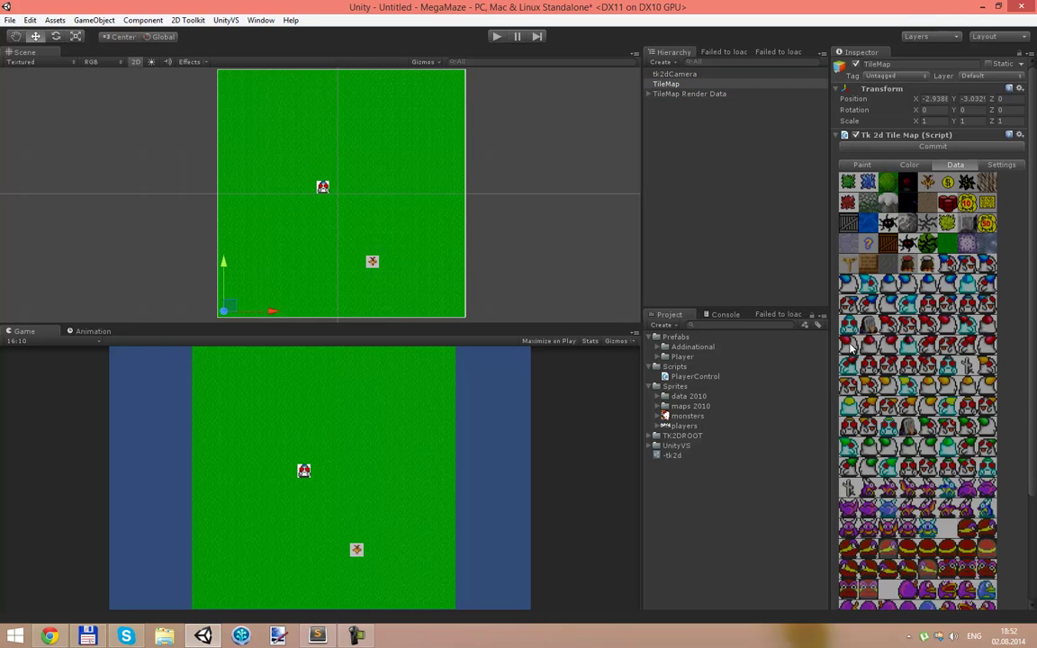
left_click(927, 306)
- Assign the Player prefab to the player tile, commit the map, and expand its monsters layer
scroll(927, 307, "down", 5)
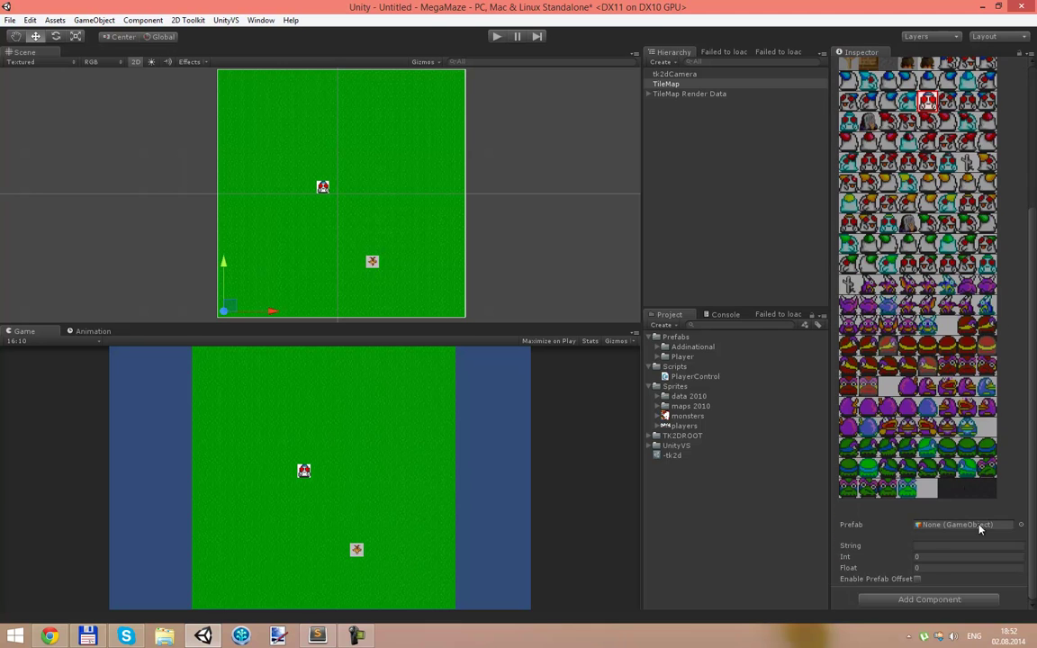
left_click(658, 357)
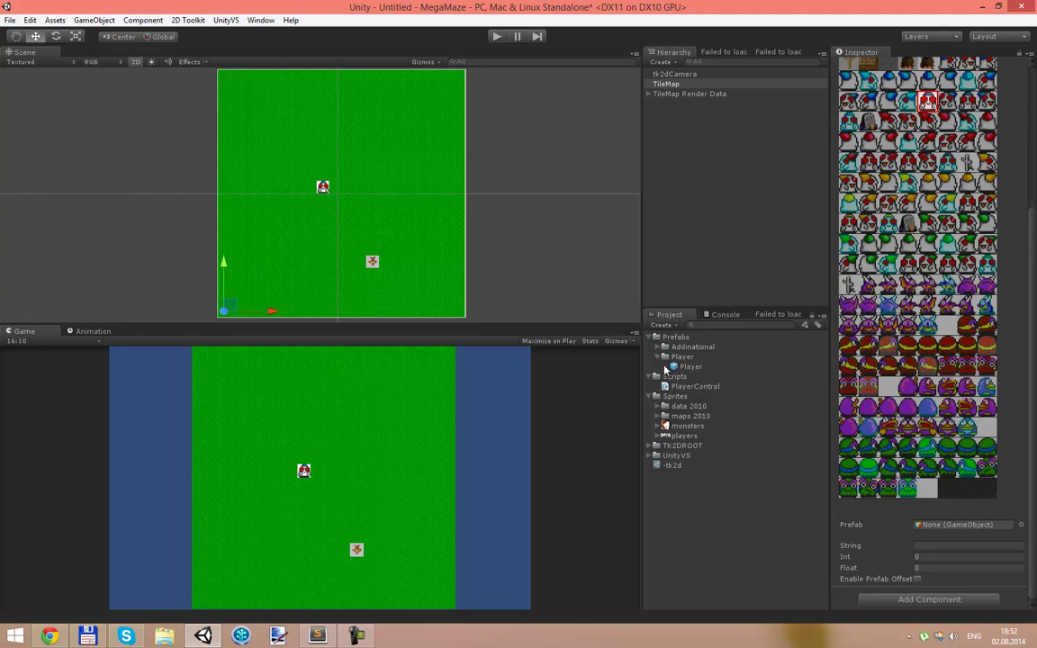
left_click_drag(852, 484, 959, 525)
scroll(927, 360, "up", 10)
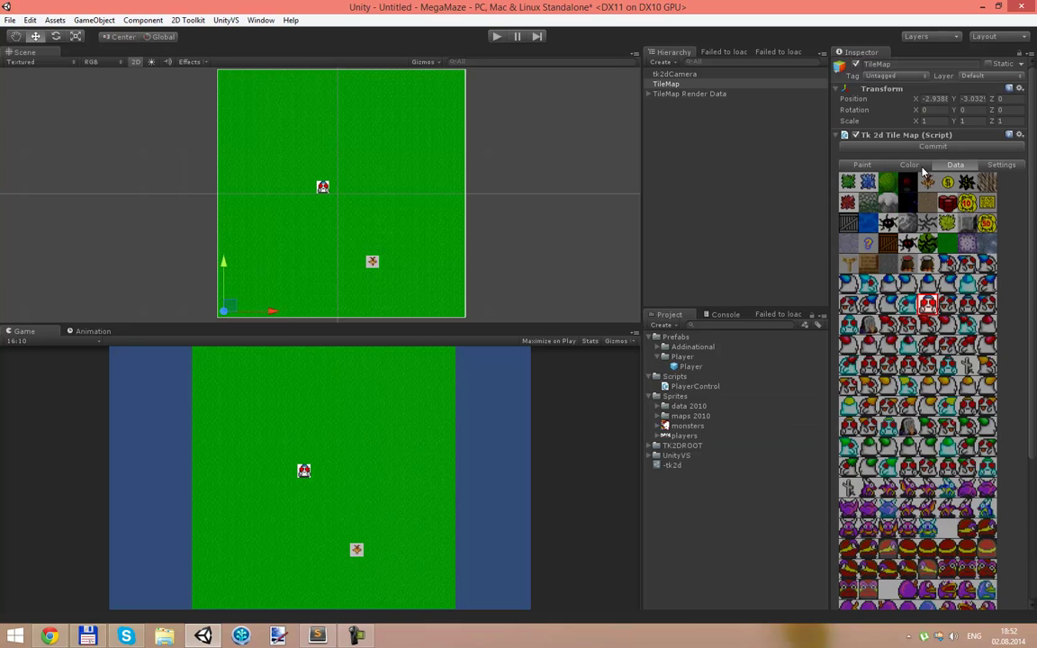
left_click(933, 147)
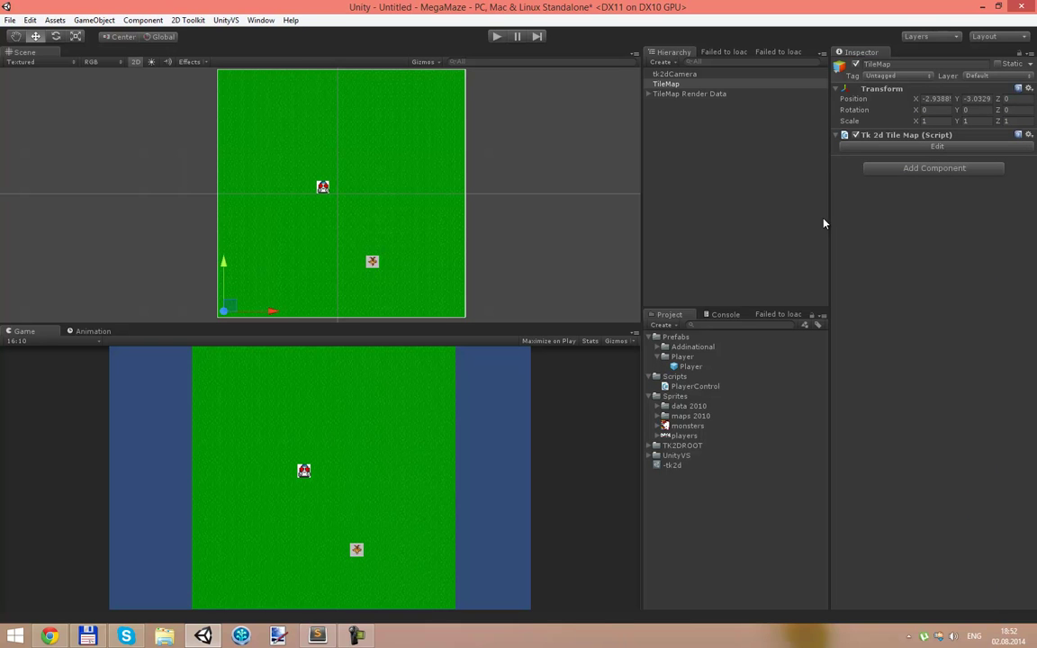
left_click(666, 84)
left_click(648, 94)
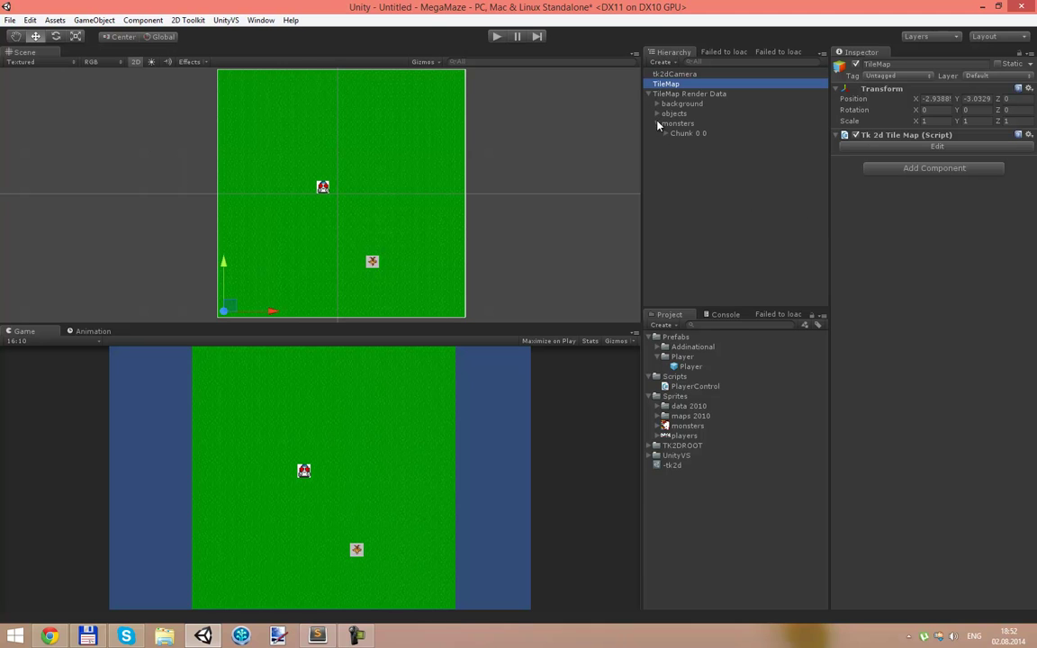
- Open Player 1's PlayerControl script, under monsters > Chunk 0 0, in Visual Studio
left_click(693, 144)
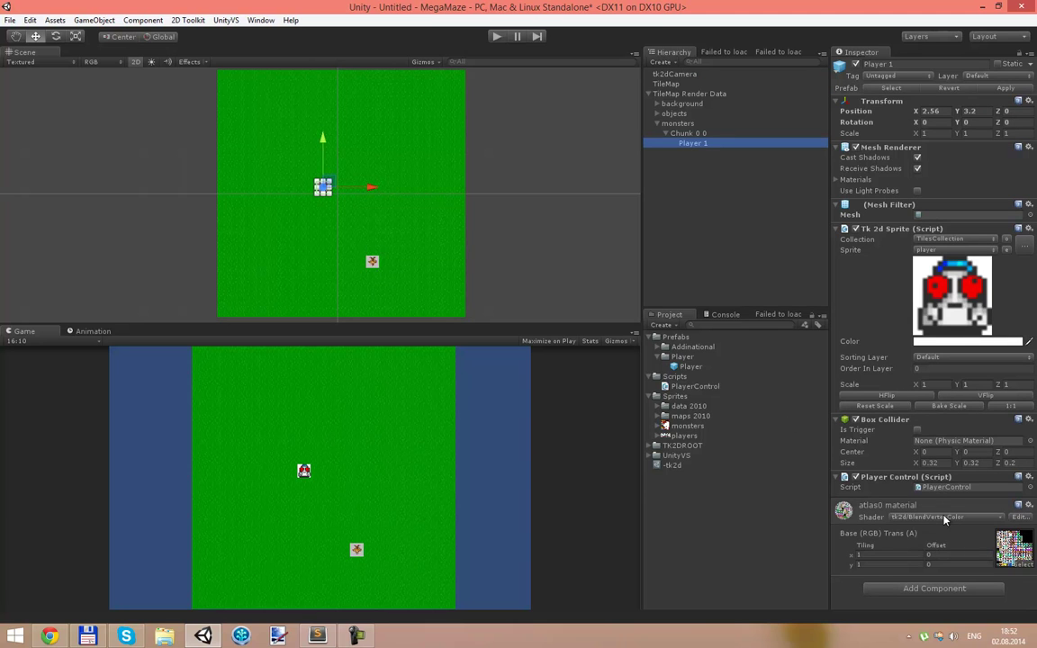
double_click(952, 488)
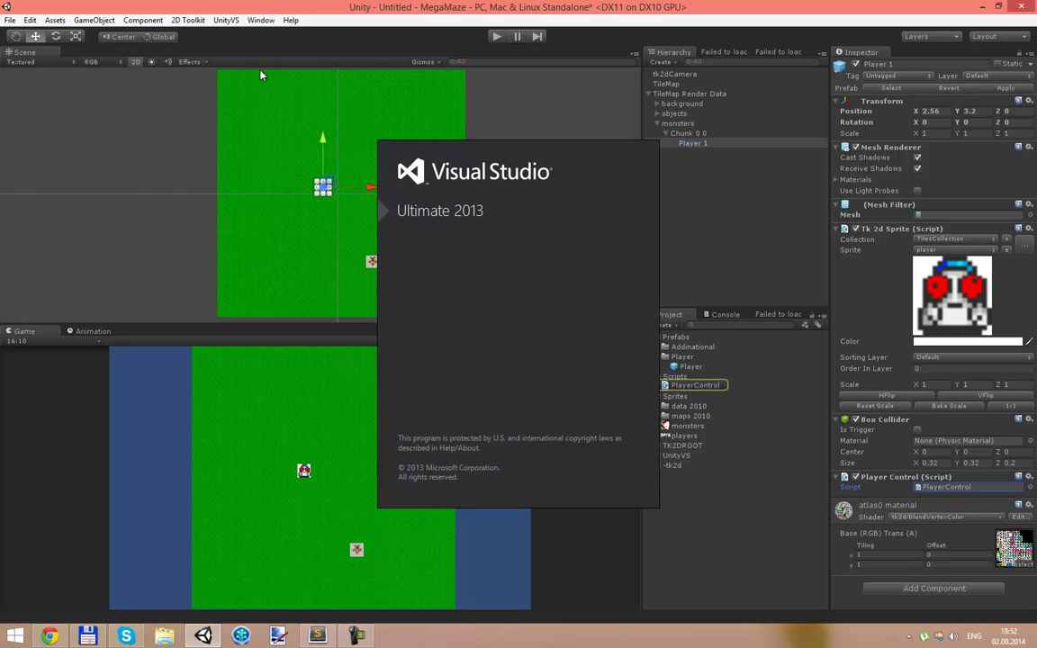
- In Update, add if (Input.GetKeyDown("up")) MoveUp();
left_click(226, 20)
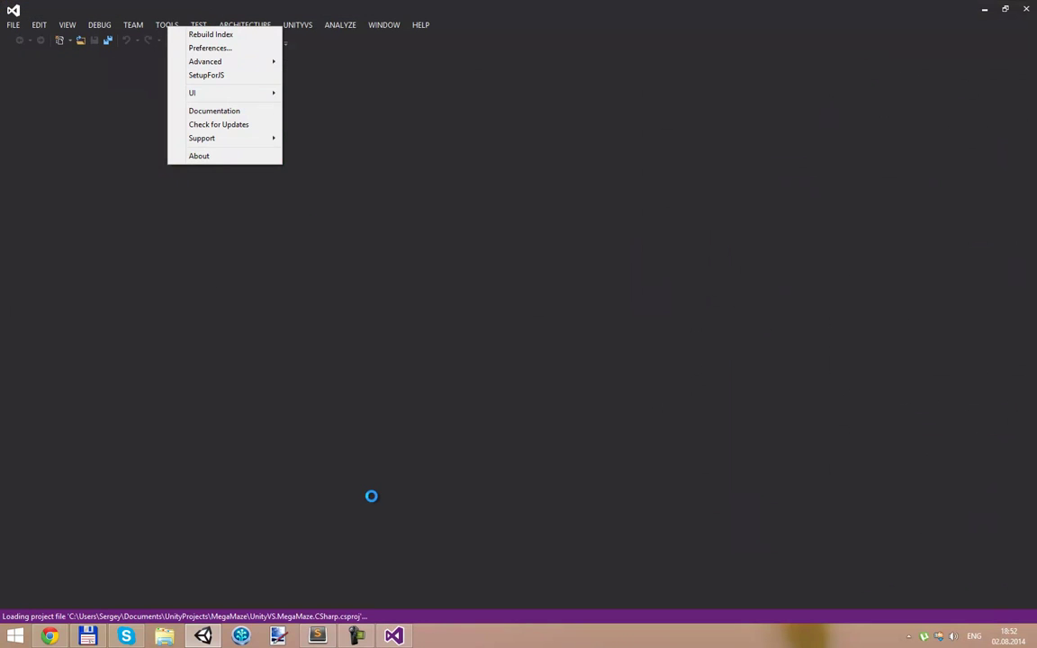
left_click(368, 641)
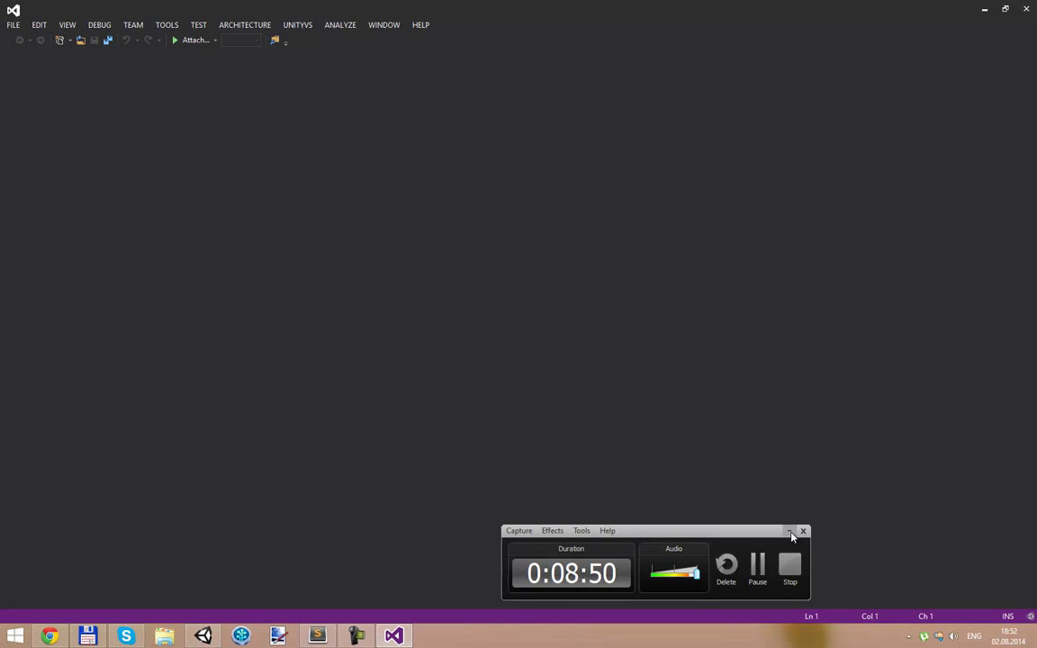
left_click(791, 533)
left_click(70, 244)
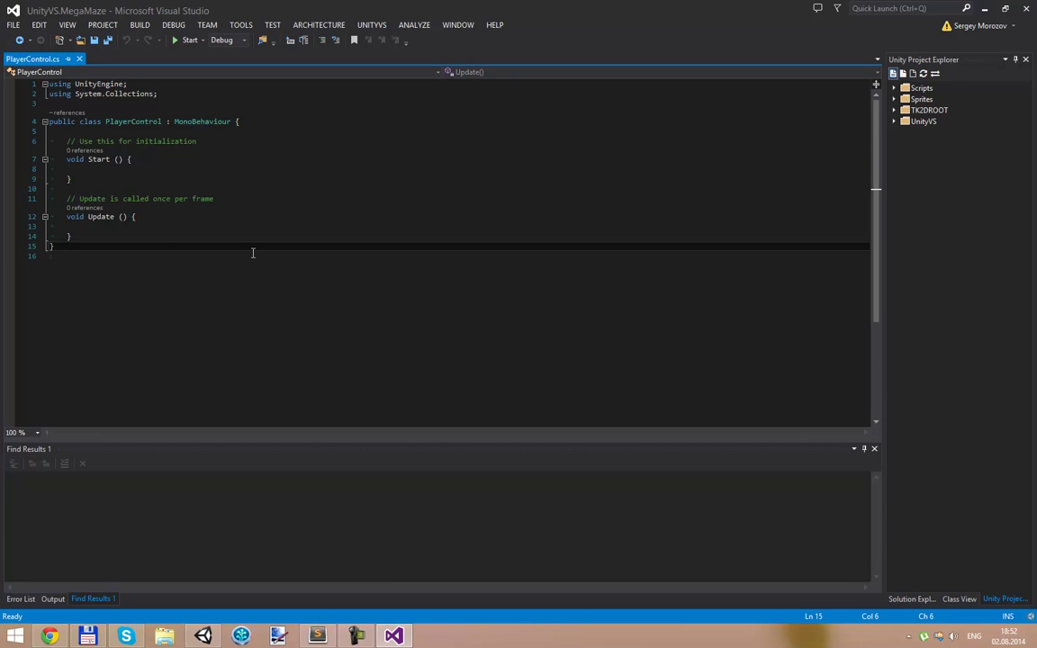
key("Up")
key("Up")
key("Tab")
type("if ")
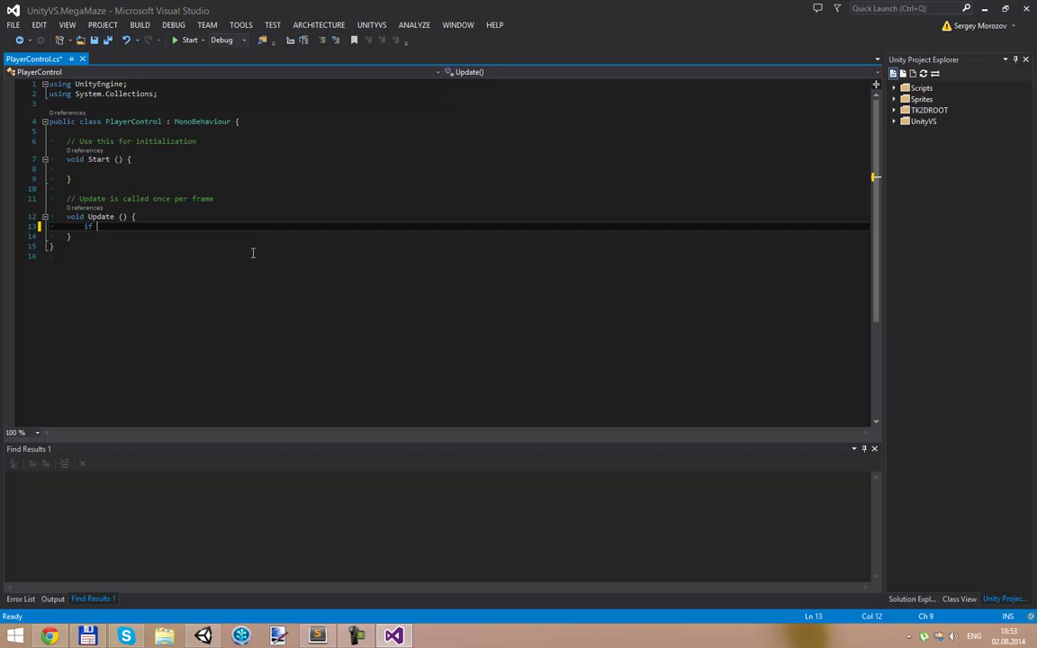
type("(In")
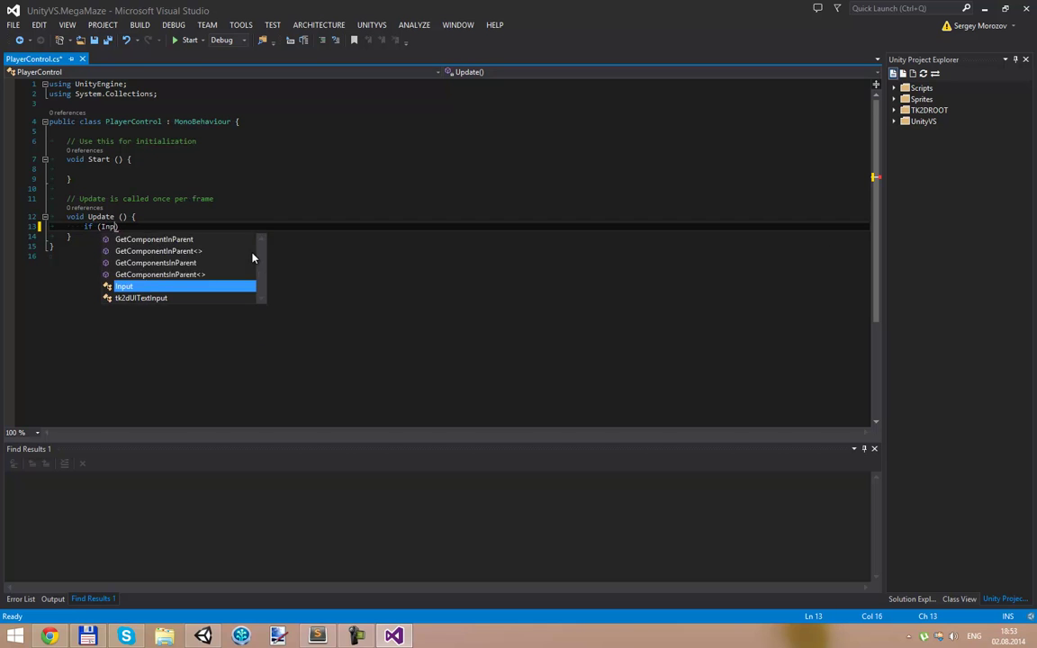
type("put.GetKey")
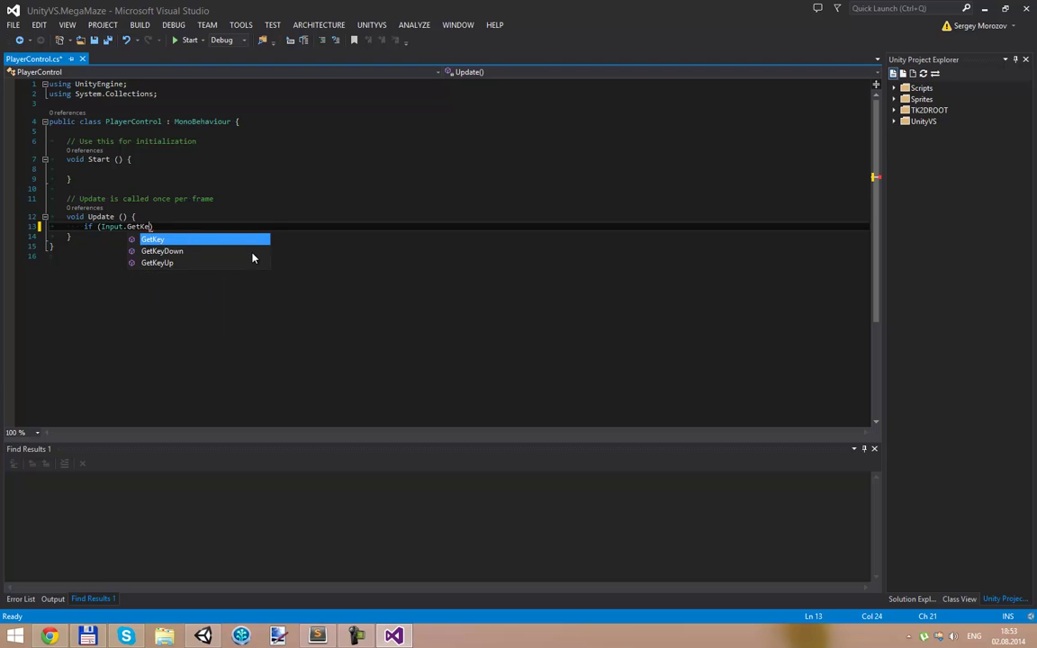
type("D")
key("Tab")
type("(\"")
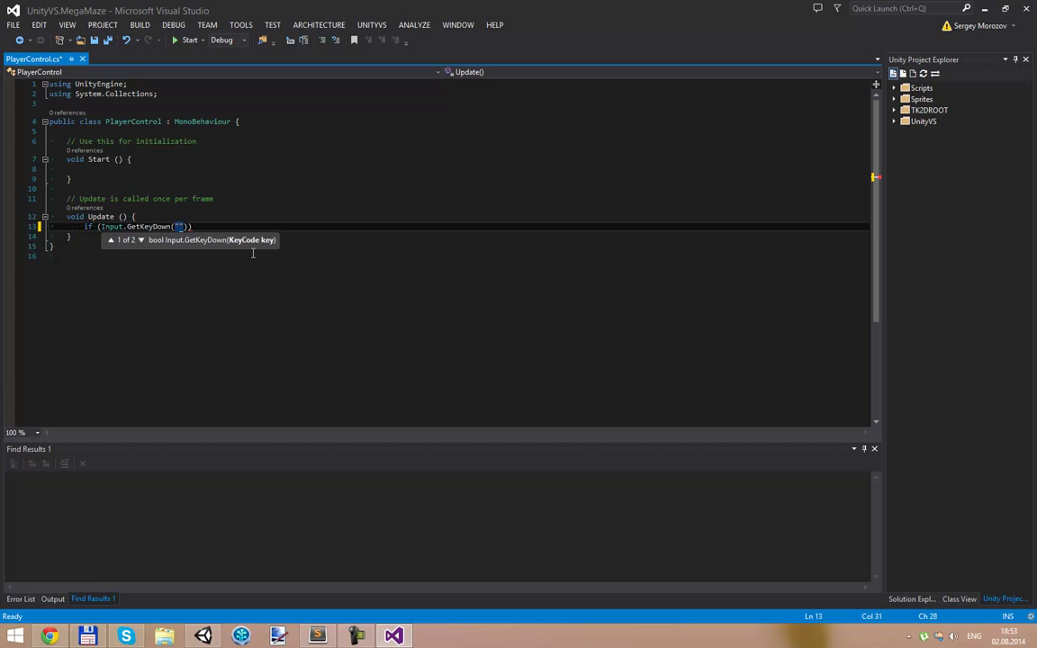
type("up\"))")
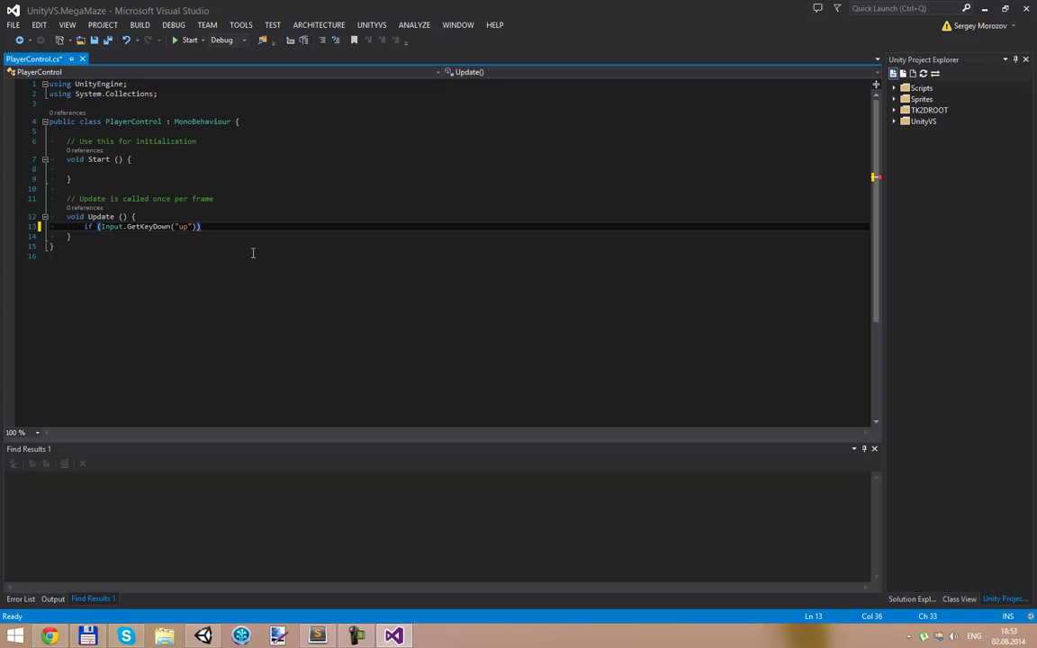
type(" MoveUp")
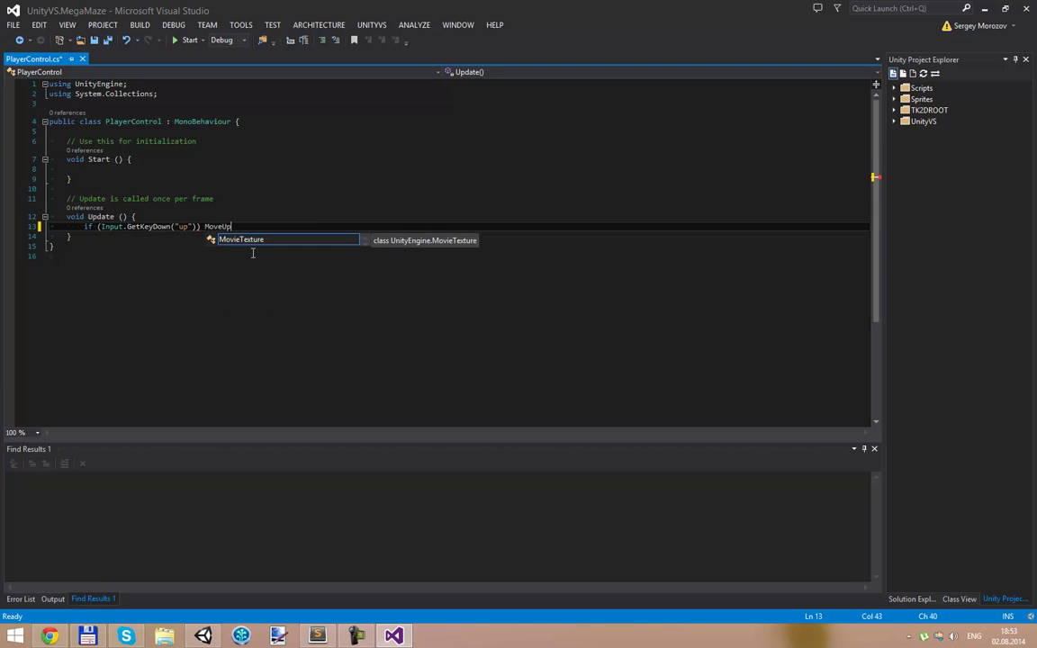
type("();")
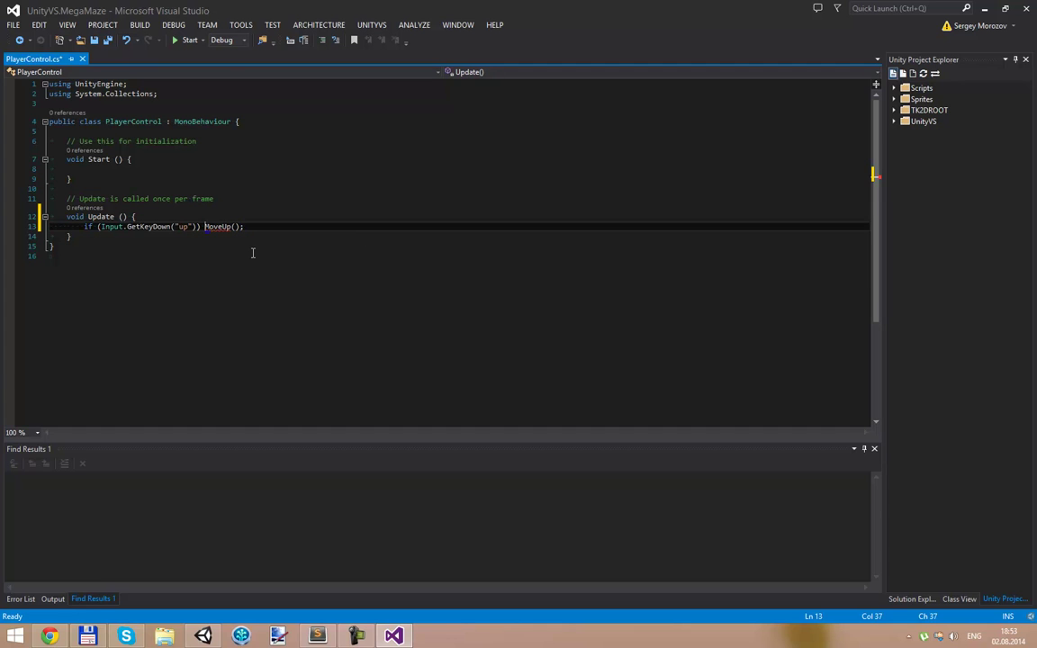
- Add a void MoveUp() method declaring int x, y; and save the script
left_click(87, 238)
key("Return")
key("Return")
type("void Move")
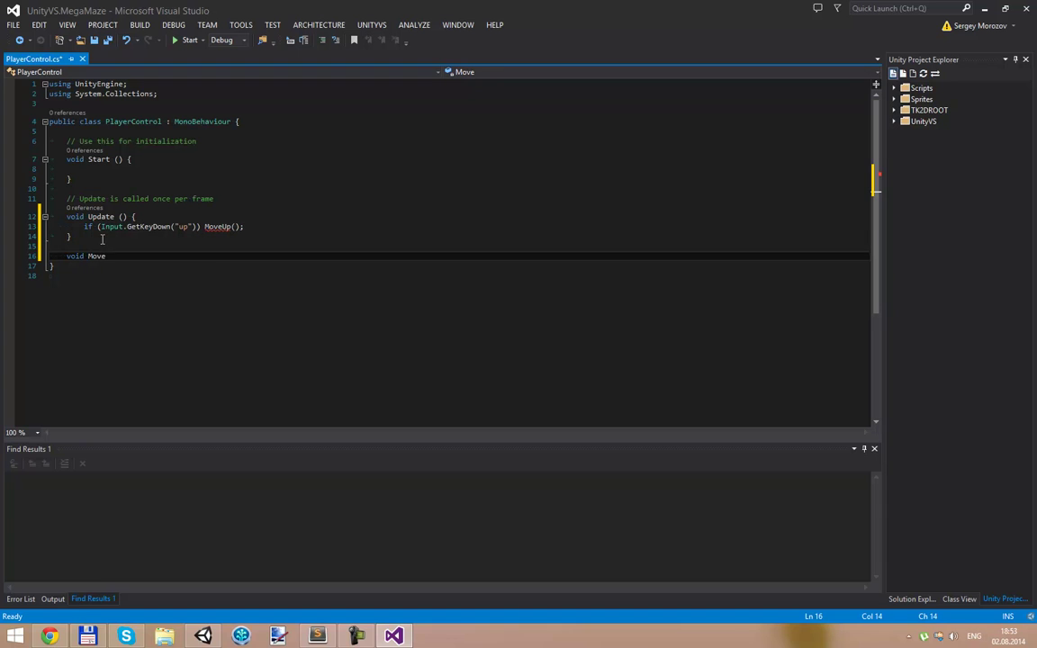
type("Up()")
key("Return")
type("{")
key("Return")
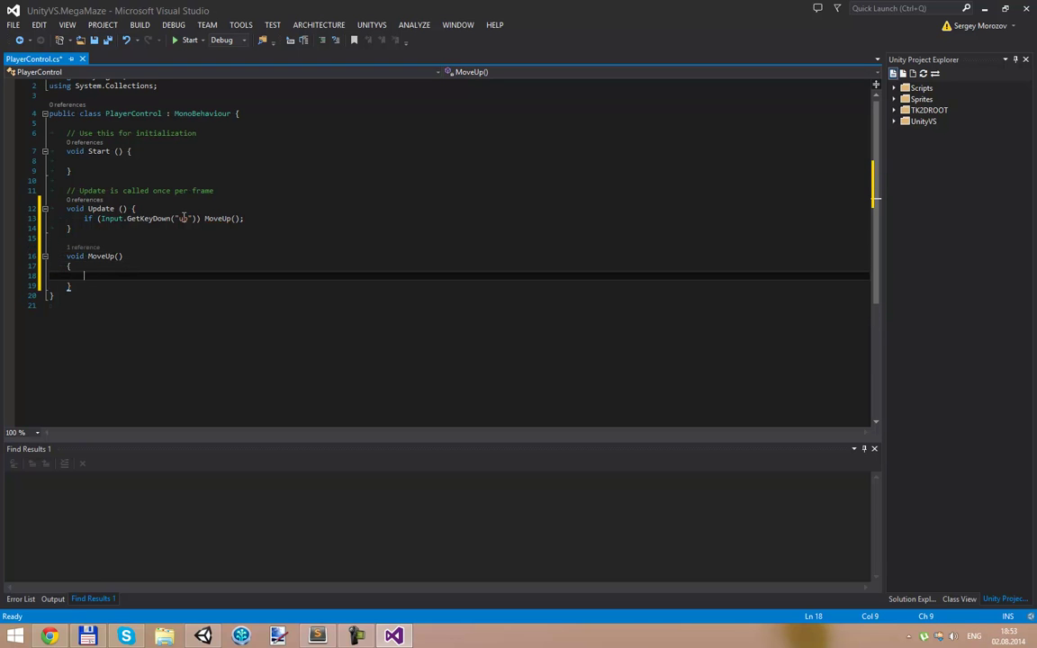
key("ctrl+s")
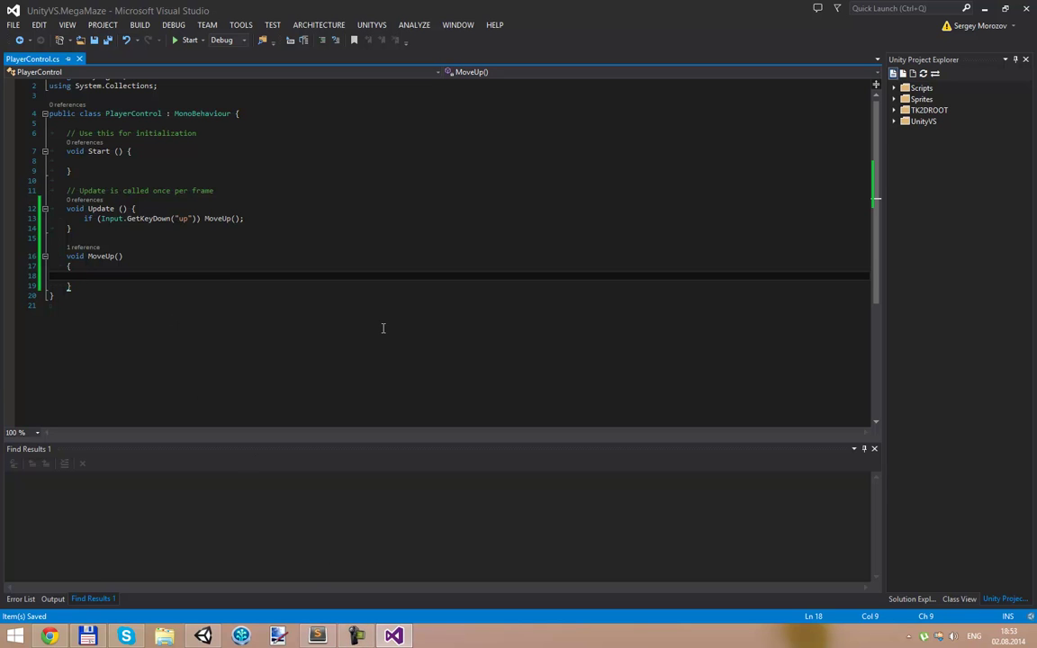
type("int x,")
type(" y;")
key("Return")
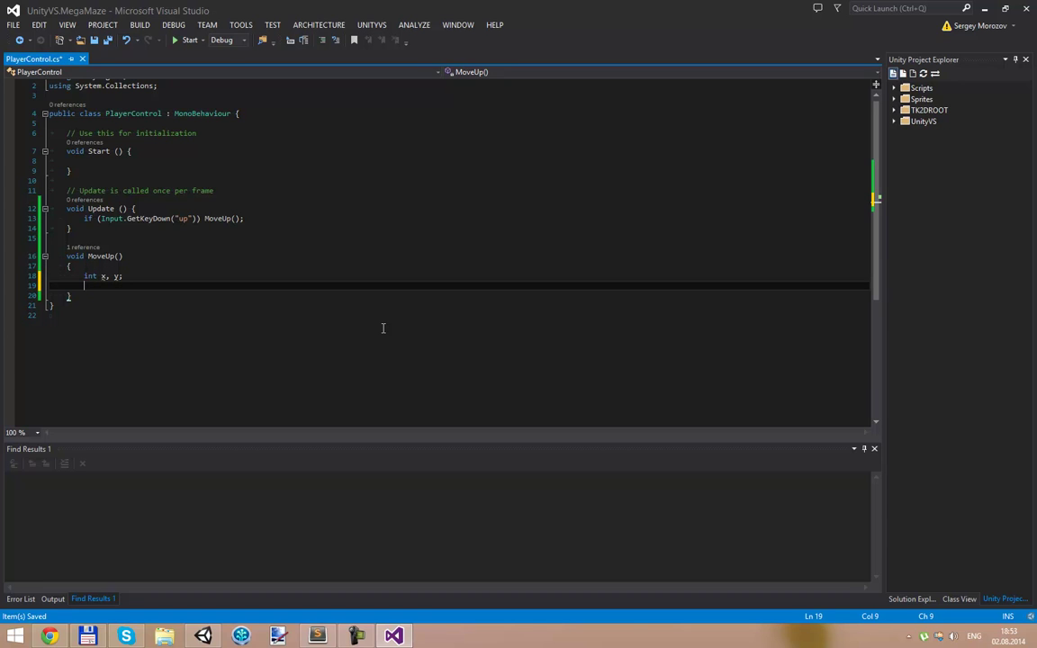
- Declare a private tk2dTileMap mTileMap field above Start
left_click(65, 133)
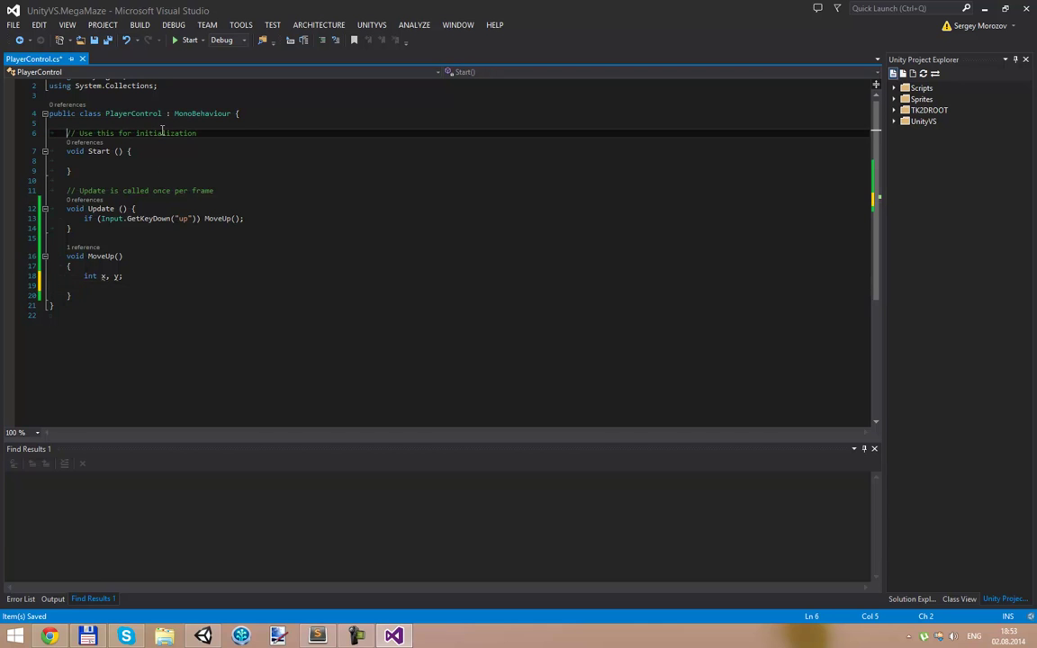
key("Return")
key("Return")
key("Up")
key("Up")
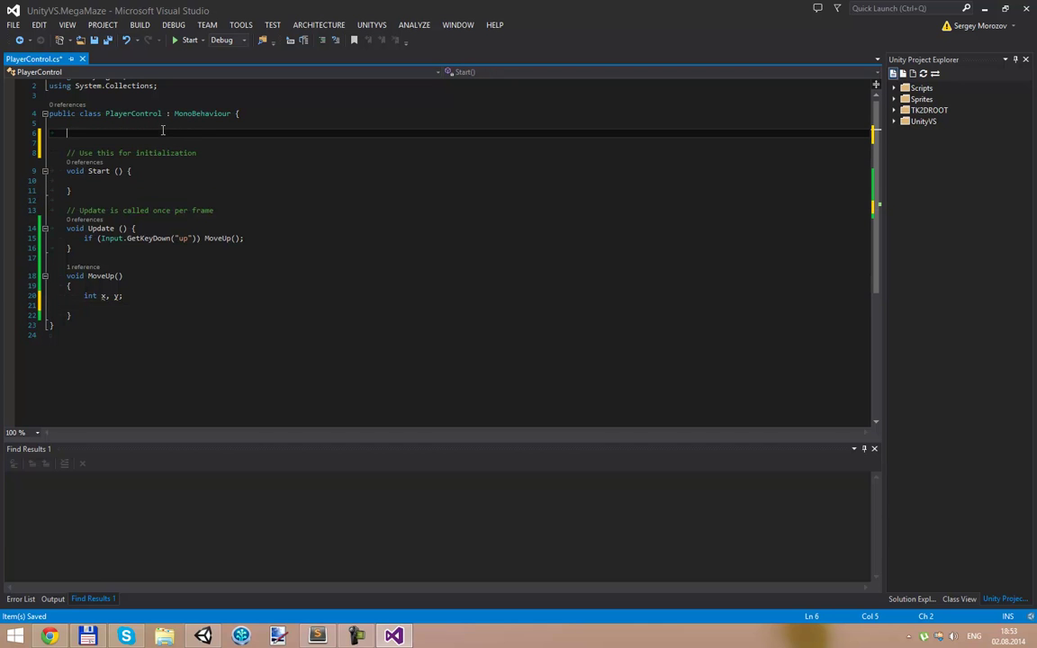
type("tk2dTil")
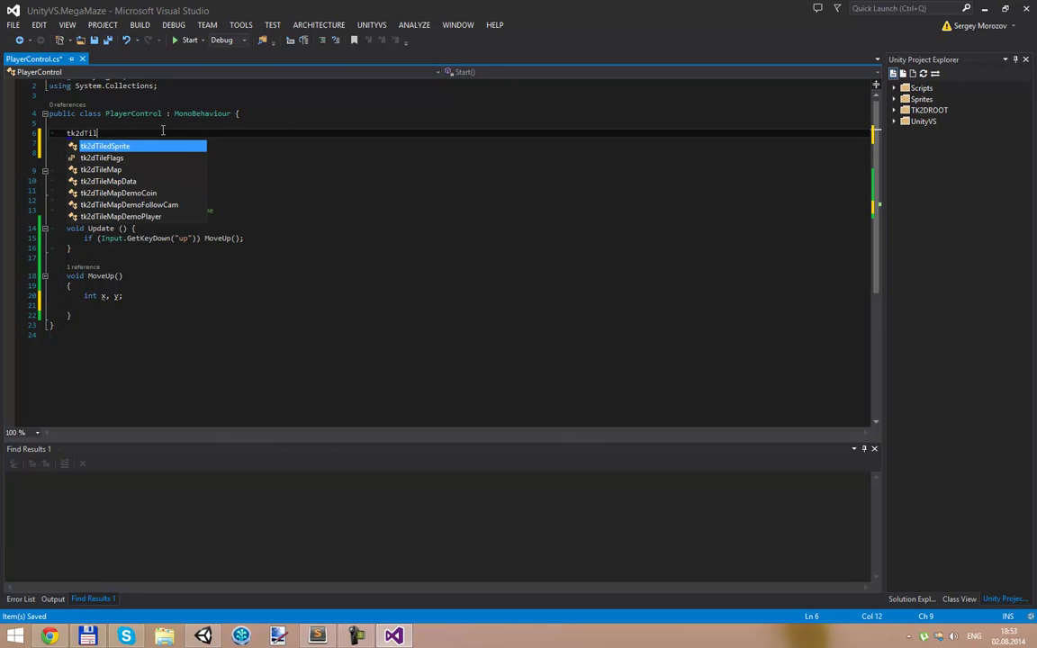
key("Down")
key("Down")
key("Tab")
type("TileMap;")
key("Down")
key("Down")
key("Down")
key("Up")
key("Up")
key("Up")
key("Home")
type("private")
- In Start, assign mTileMap = FindObjectOfType<tk2dTileMap>(); and save
key("Down")
key("Down")
key("Down")
key("Down")
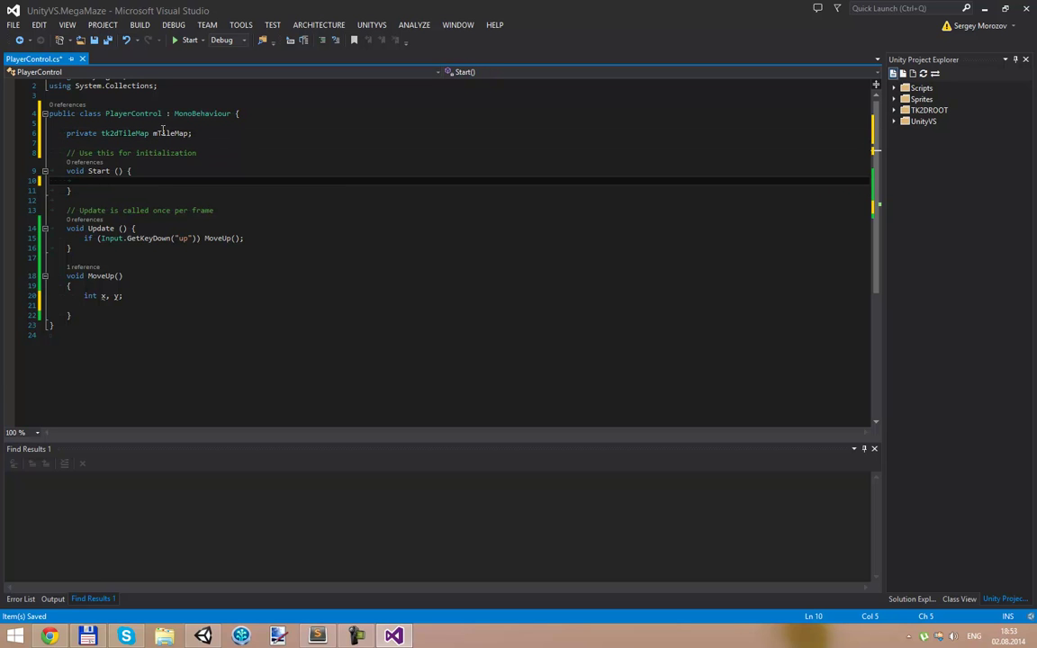
type("mTil")
key("Tab")
type("Find")
key("Tab")
type("<tk2dT")
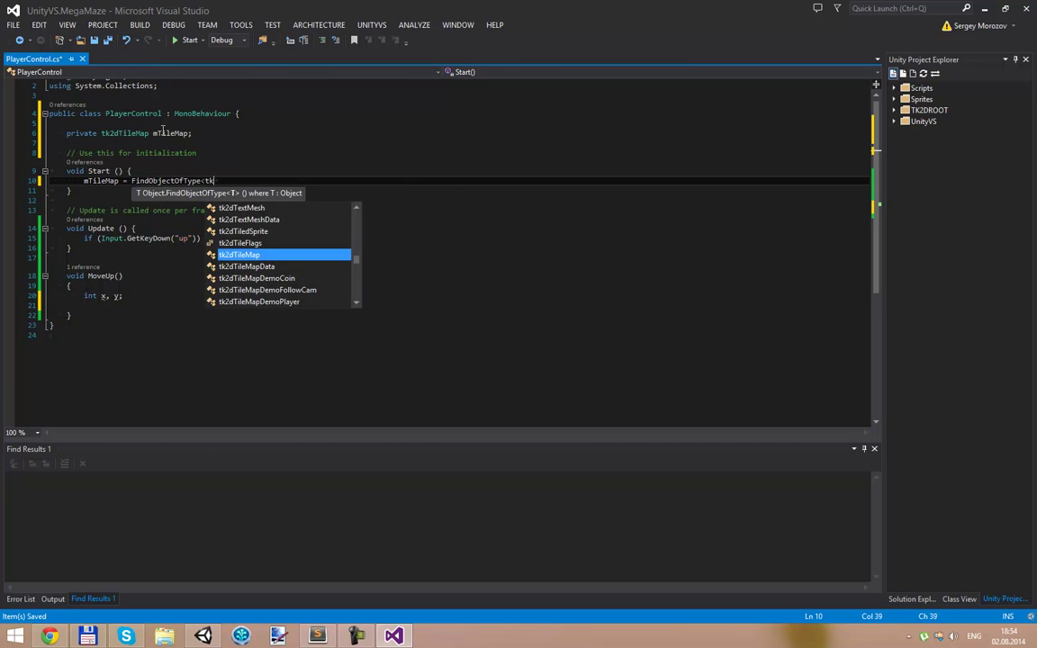
key("Tab")
type(">();")
key("ctrl+s")
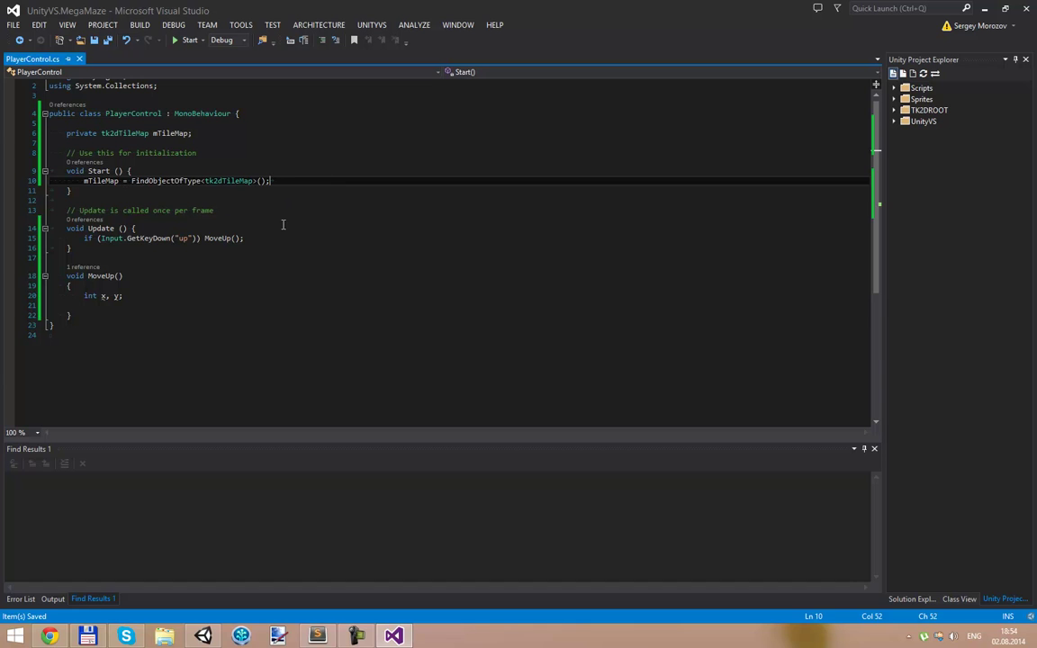
left_click(222, 180)
- In MoveUp, call mTileMap.GetTileAtPosition(transform.position, out x, out y); and save
left_click(126, 296)
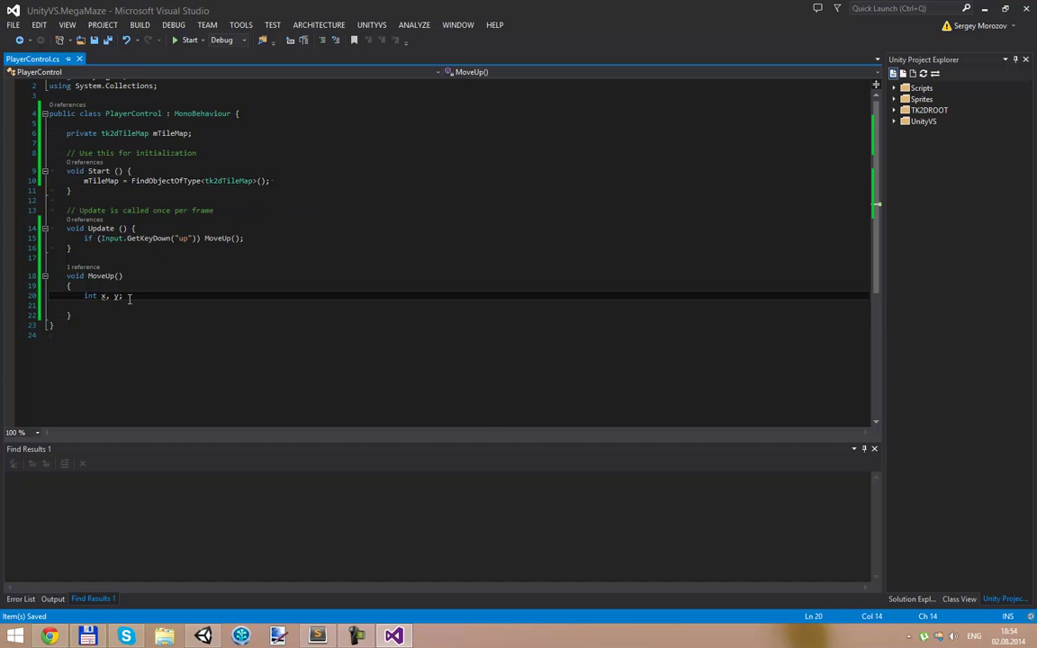
key("Return")
type("m")
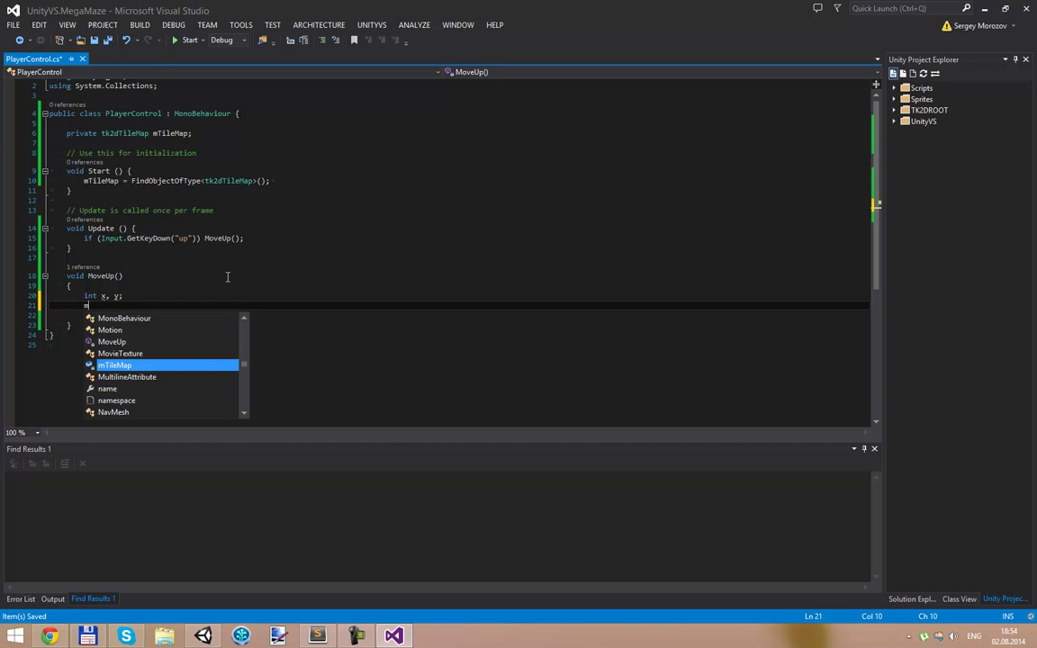
type("Til")
key("Tab")
type(".Get")
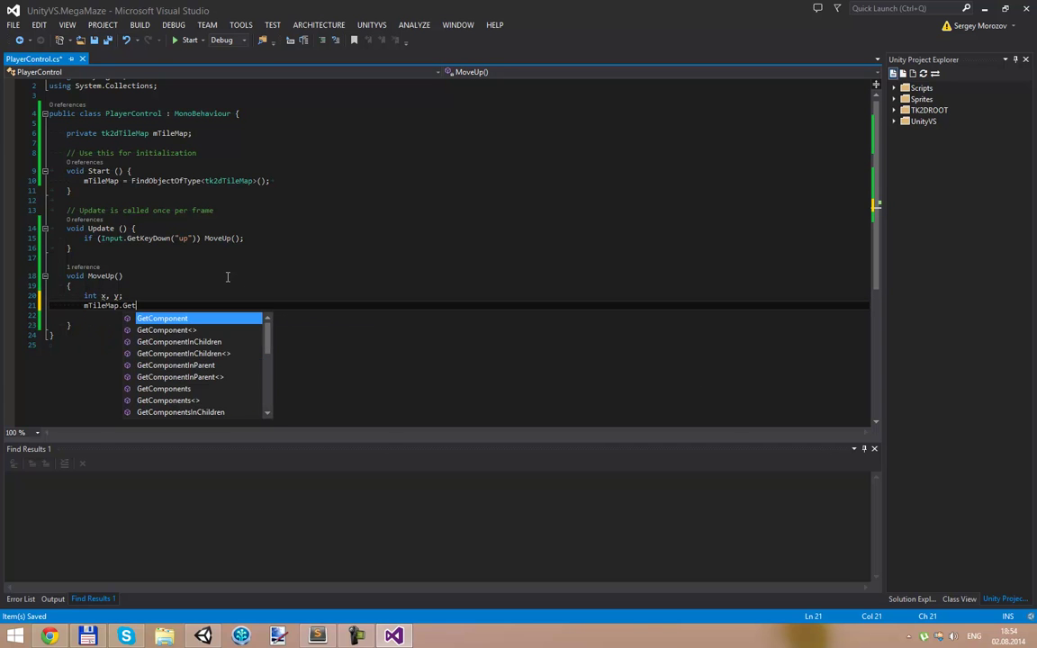
type("Til")
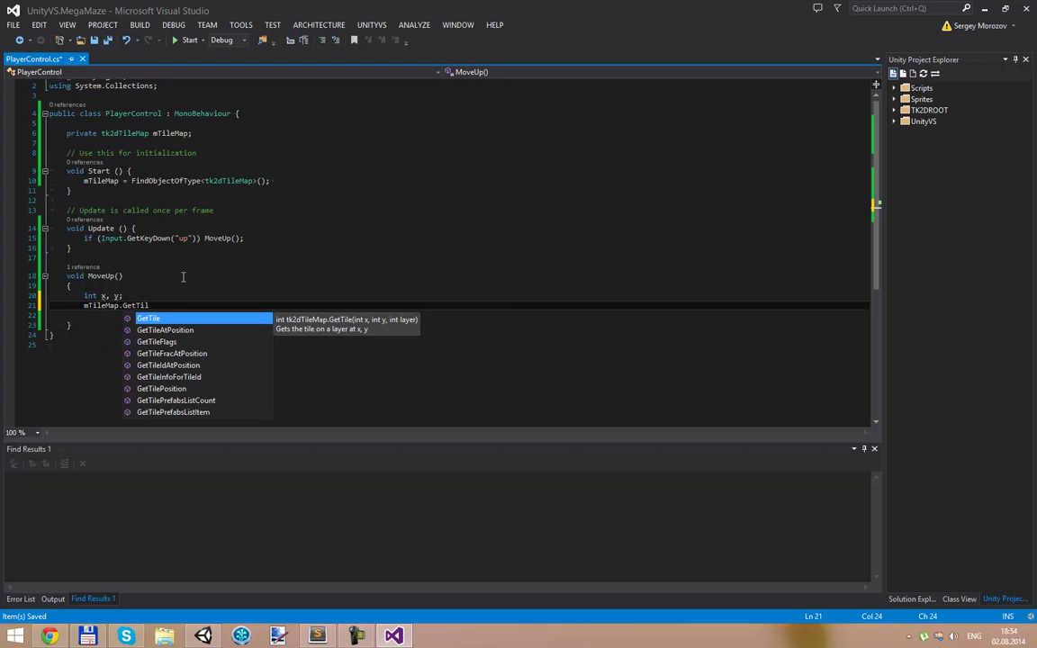
left_click(200, 333)
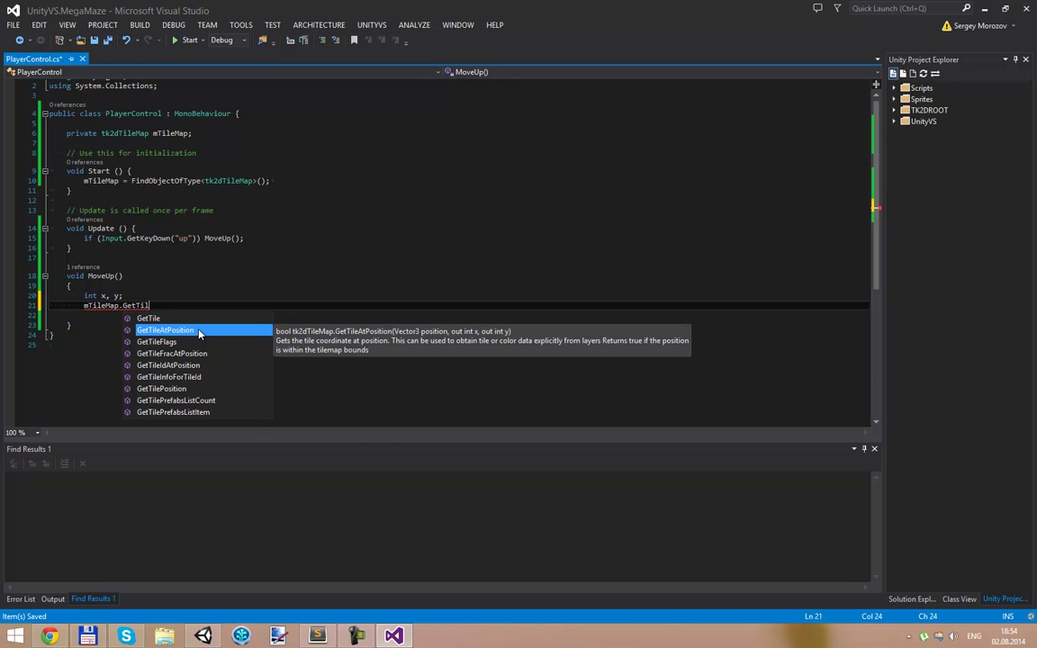
double_click(199, 331)
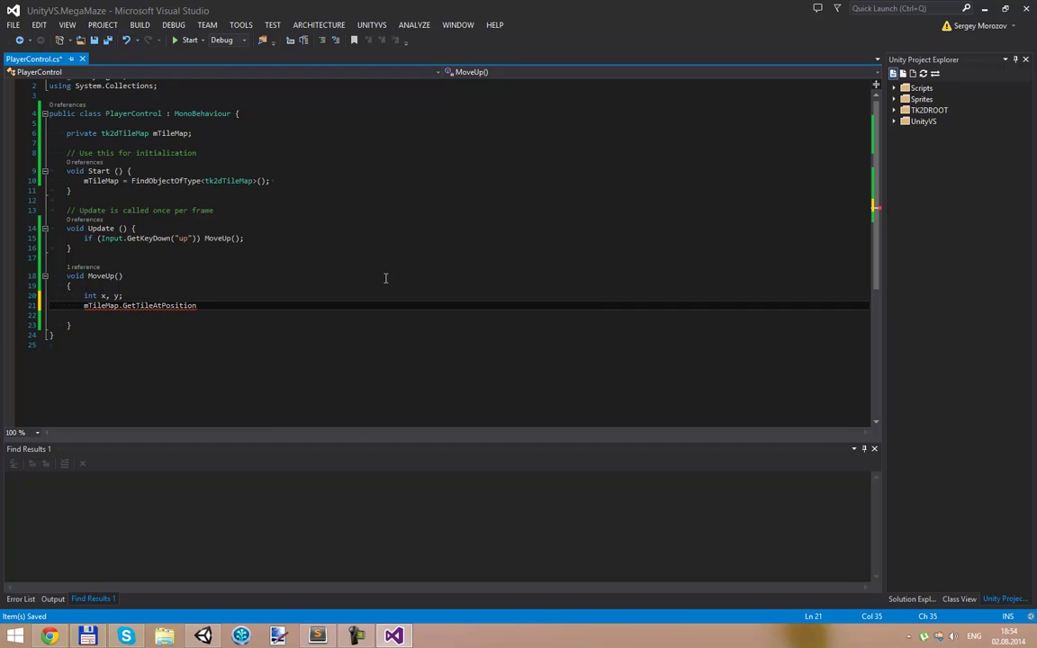
type("(")
type("transform.posi")
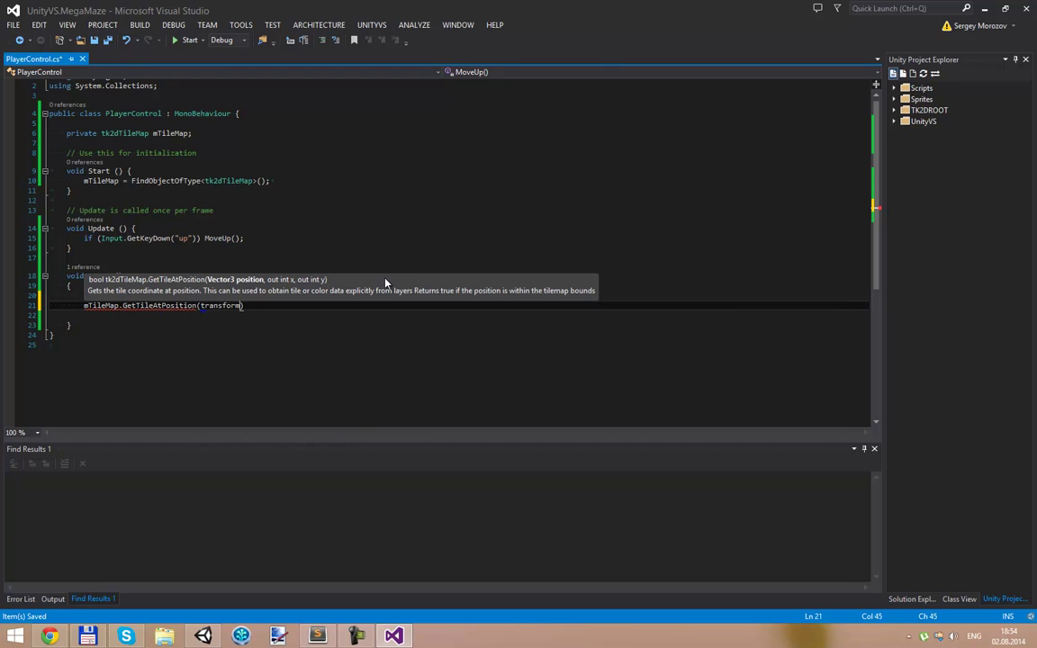
key("Tab")
type(", out ")
type("x, ")
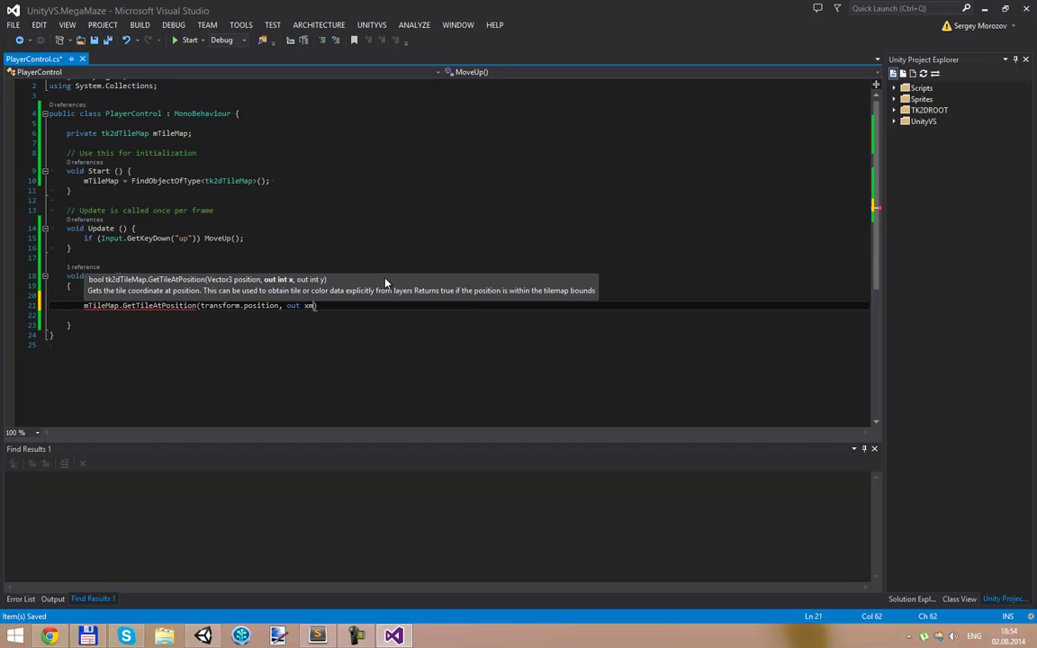
type("out y")
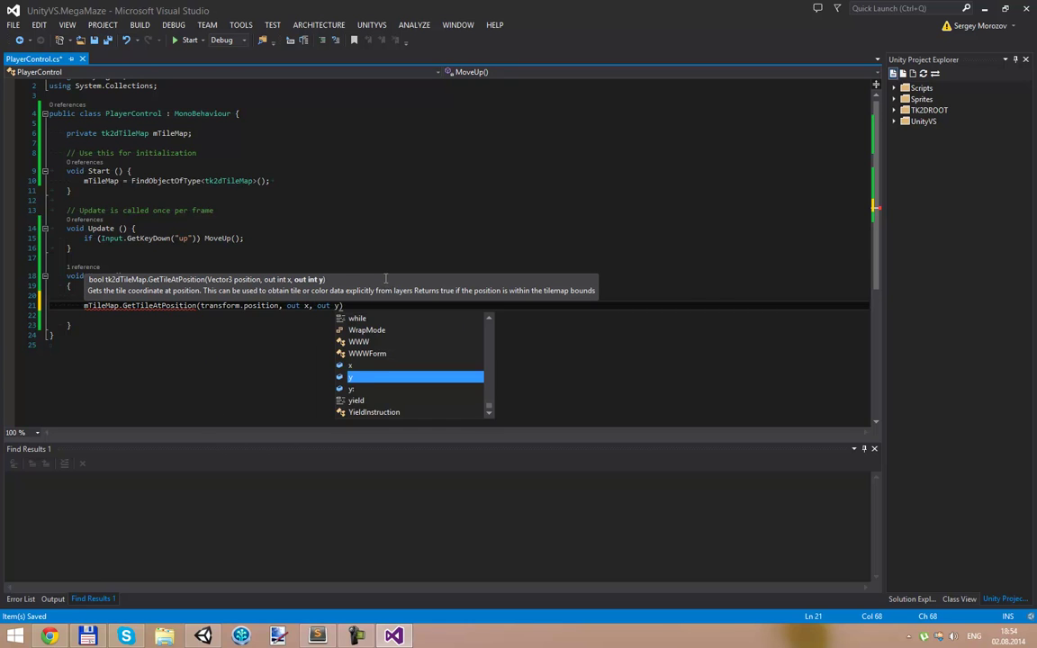
type(");")
key("Return")
key("ctrl+s")
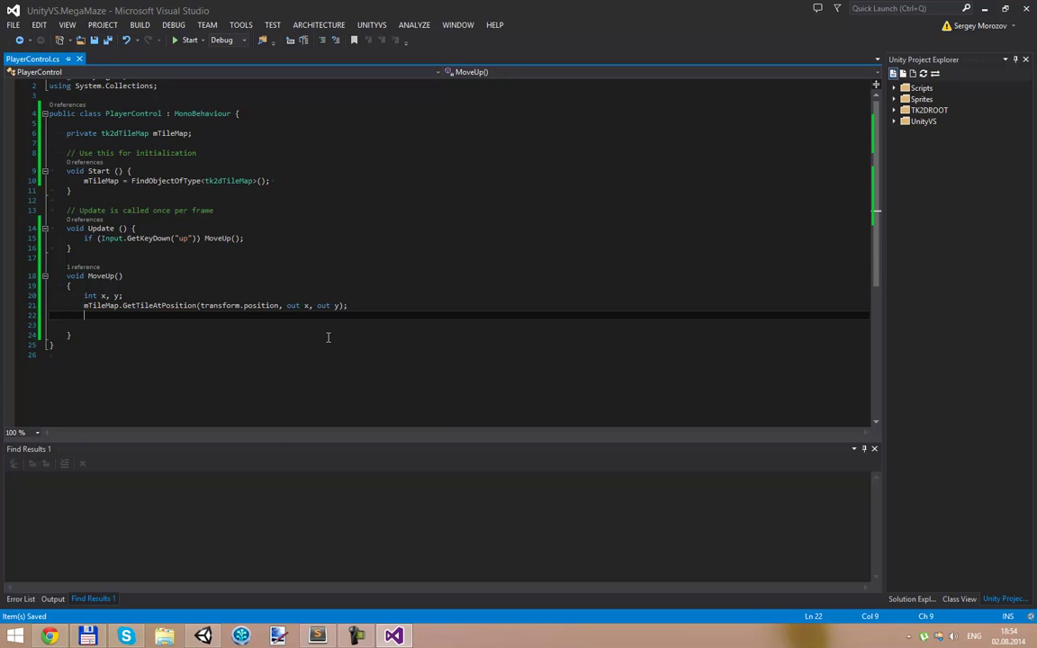
- Set transform.position = mTileMap.GetTilePosition(x, y + 1);, remove the blank line, and save
type("tran")
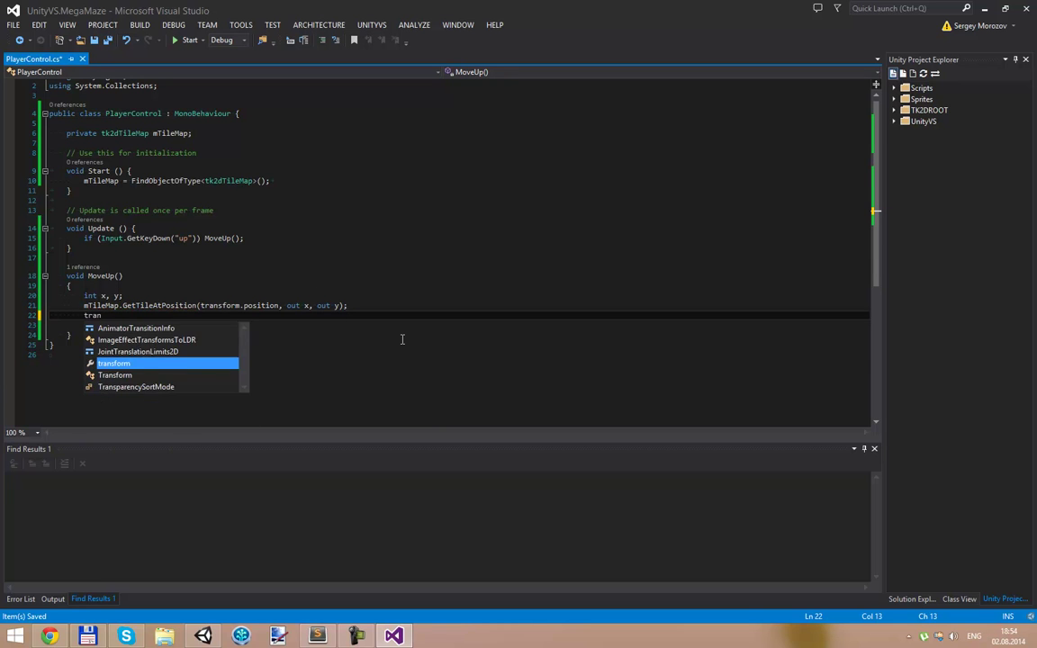
type("sform.position")
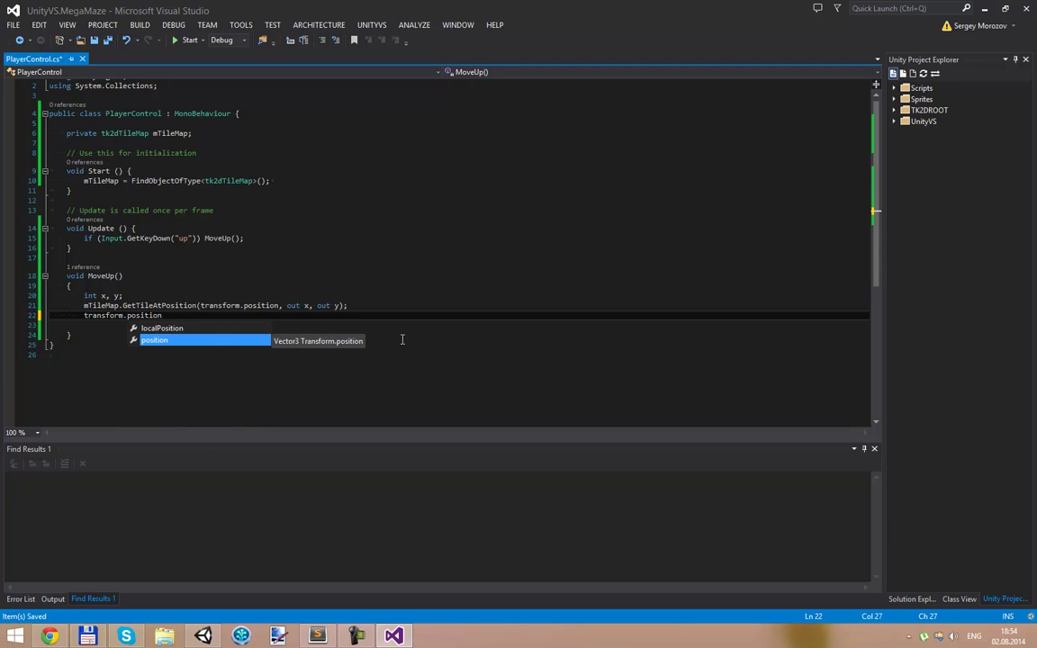
type(" = mTil")
key("Tab")
type(".")
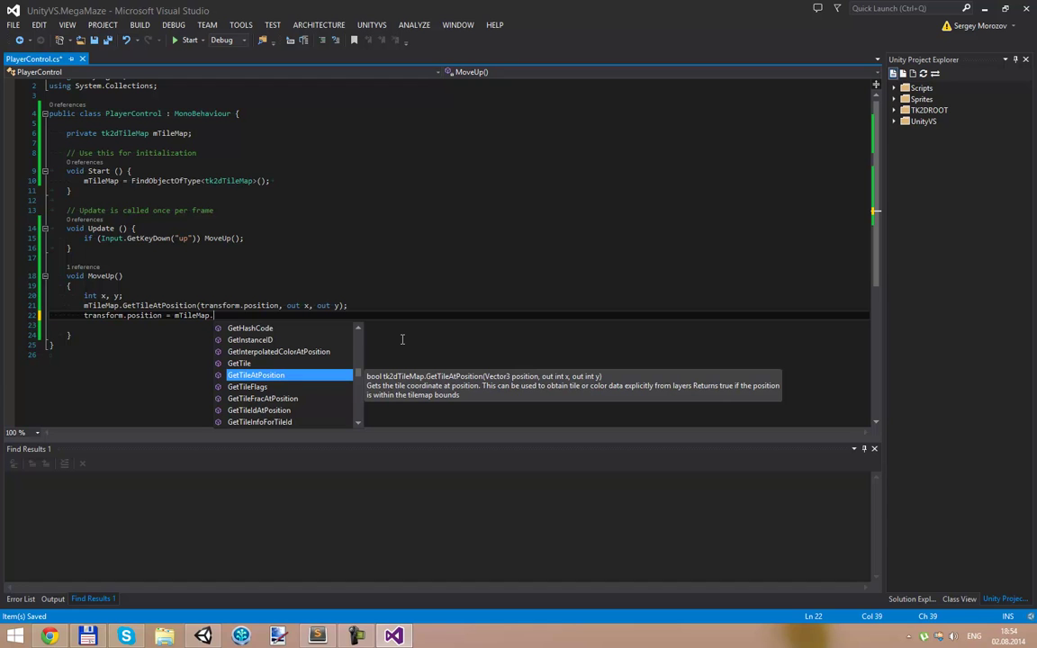
key("ctrl+alt+space")
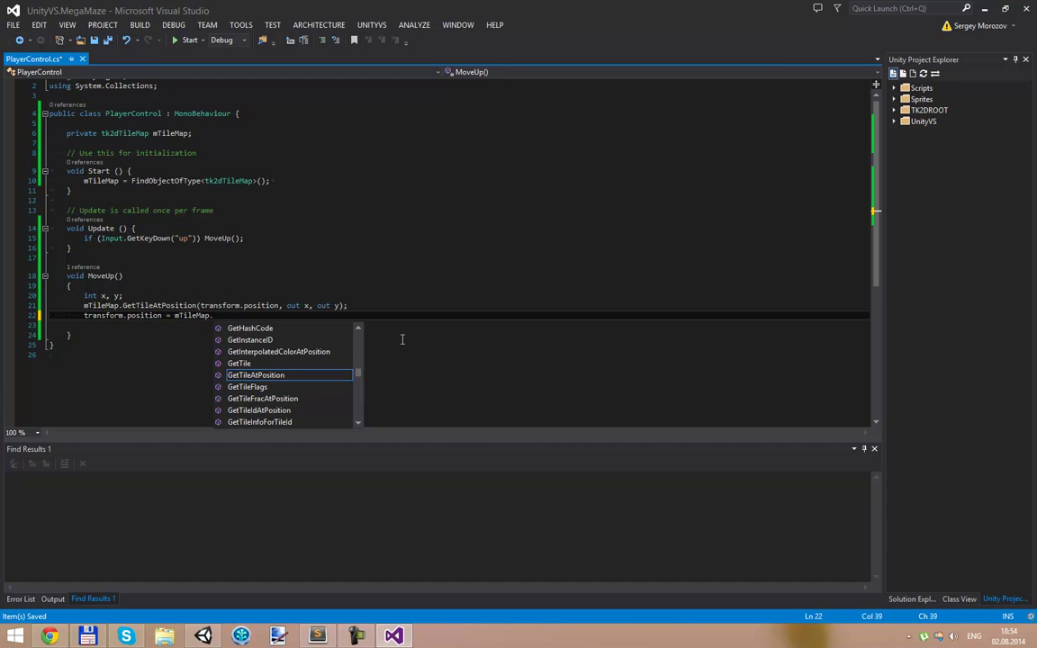
type("pos")
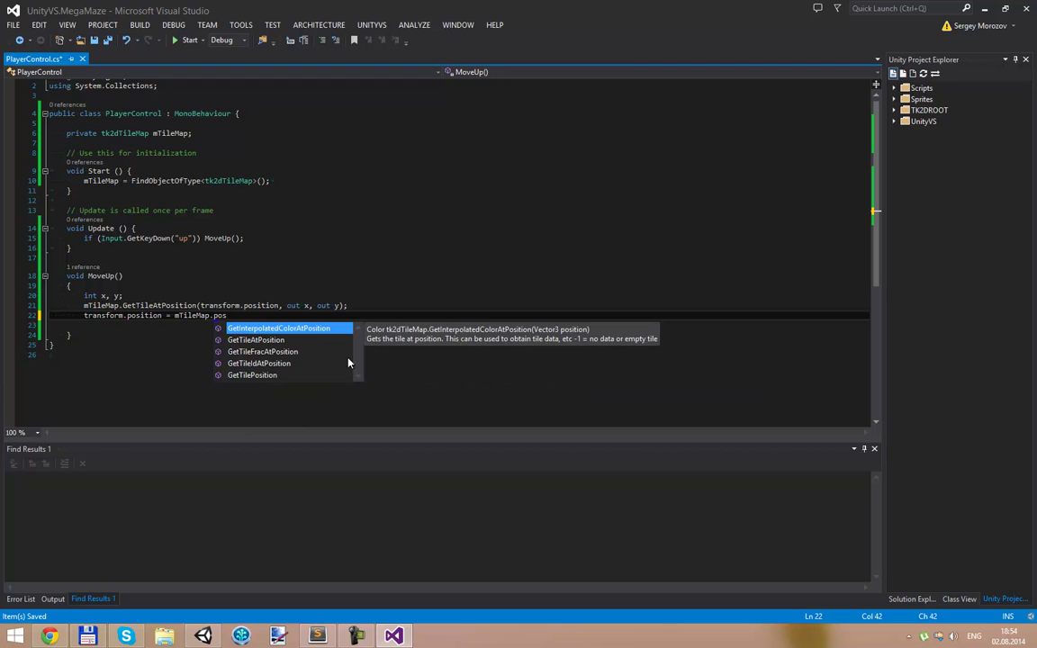
left_click(270, 376)
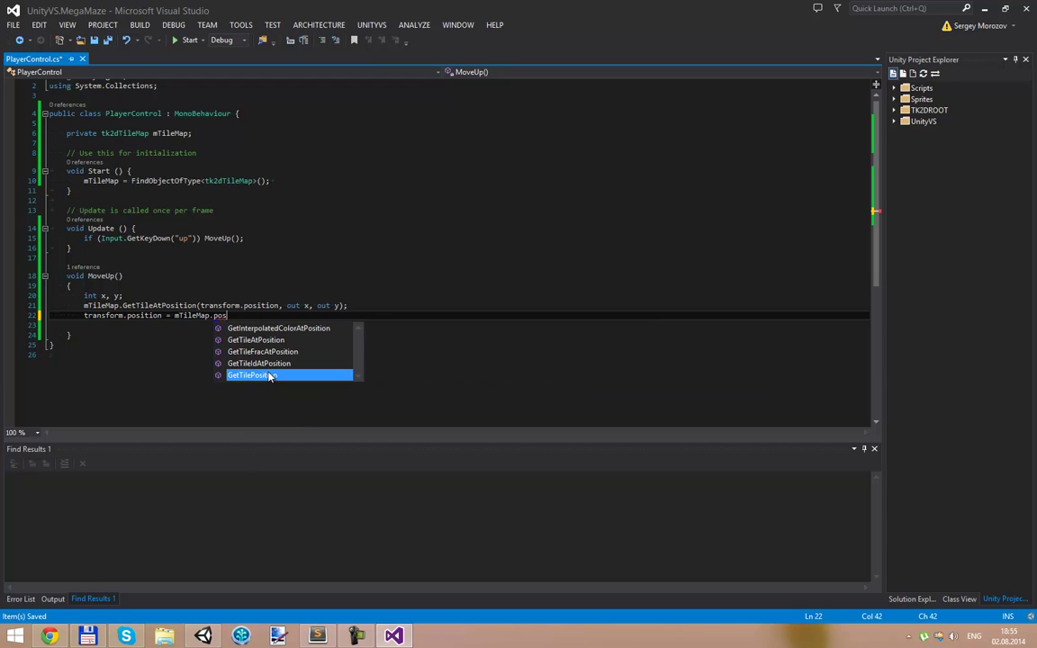
double_click(268, 376)
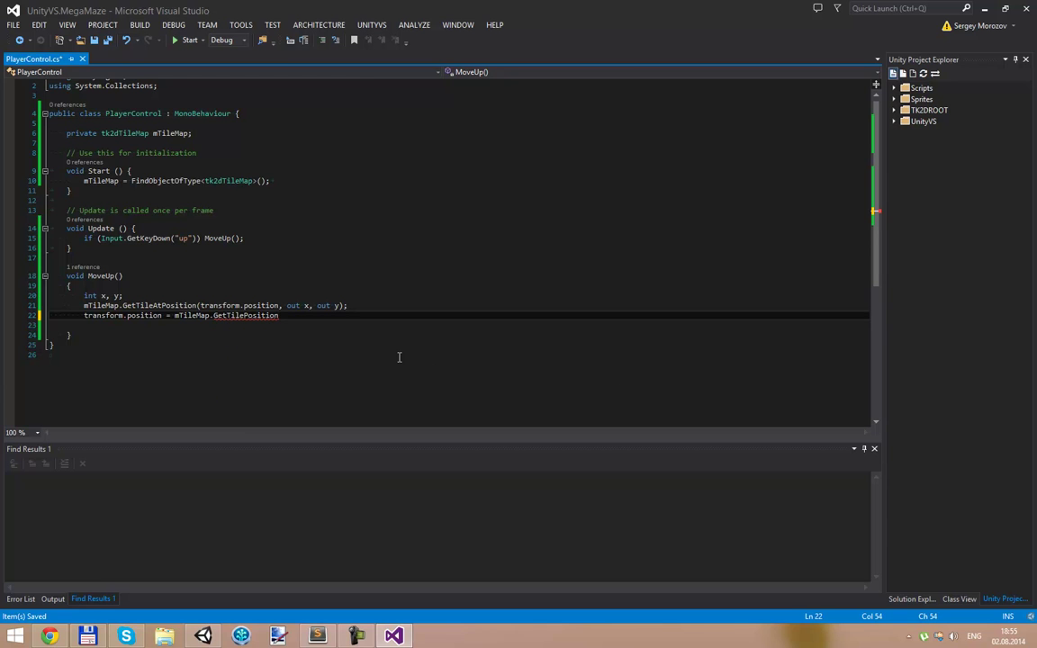
type("(x, y + 1)")
type(";")
key("ctrl+s")
key("Down")
key("Delete")
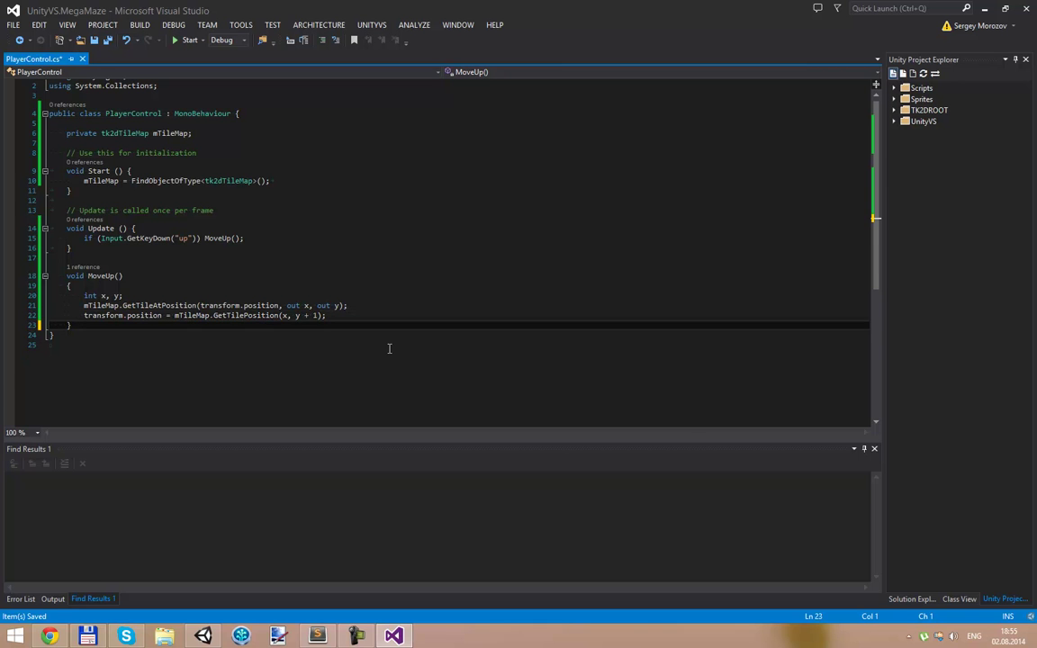
key("alt+Tab")
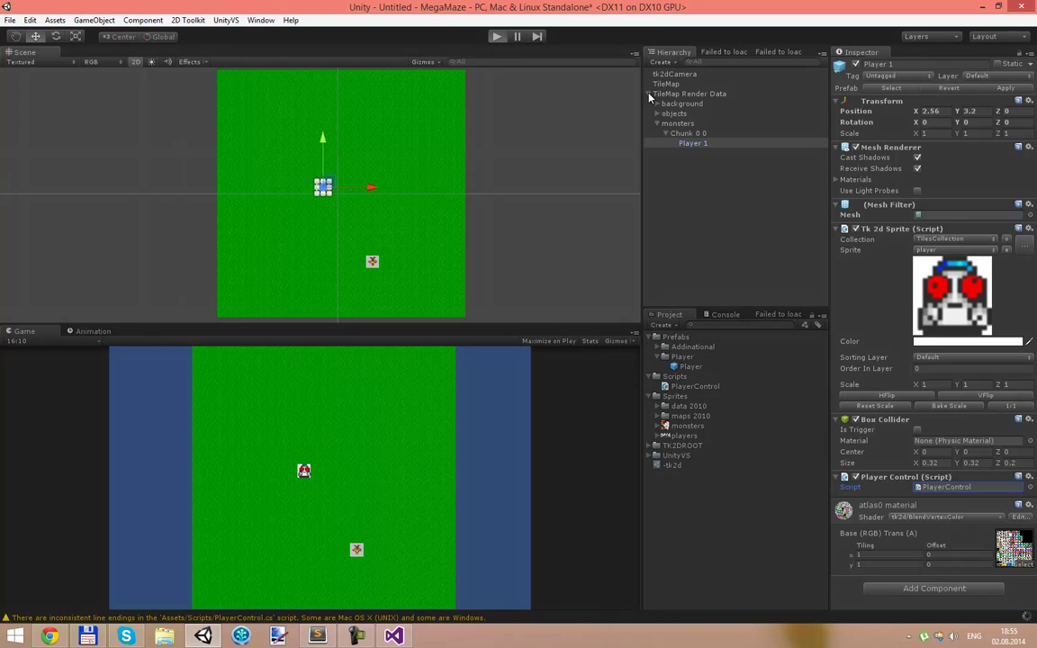
- Play the game, press up to watch the player move upward, then stop and return to Visual Studio
key("ctrl+p")
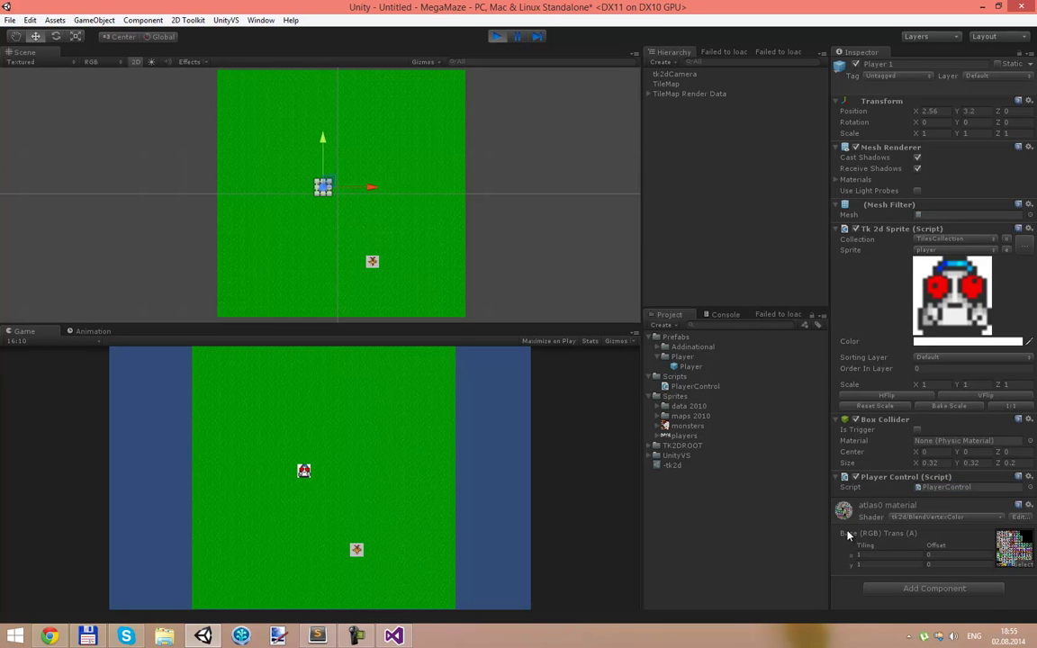
key("Up")
key("Left")
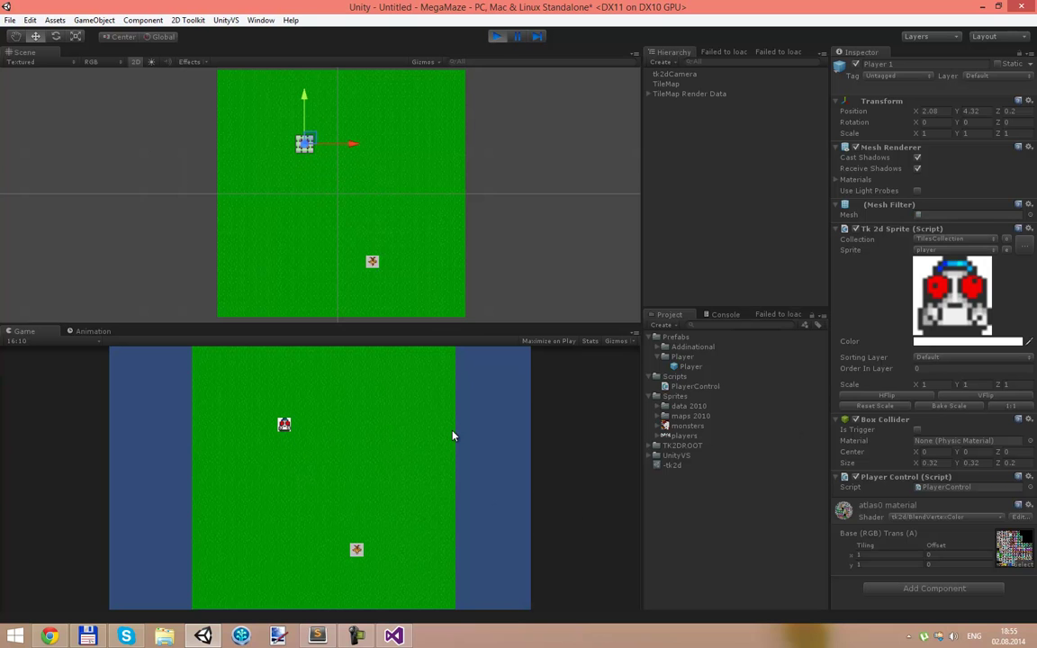
left_click(496, 37)
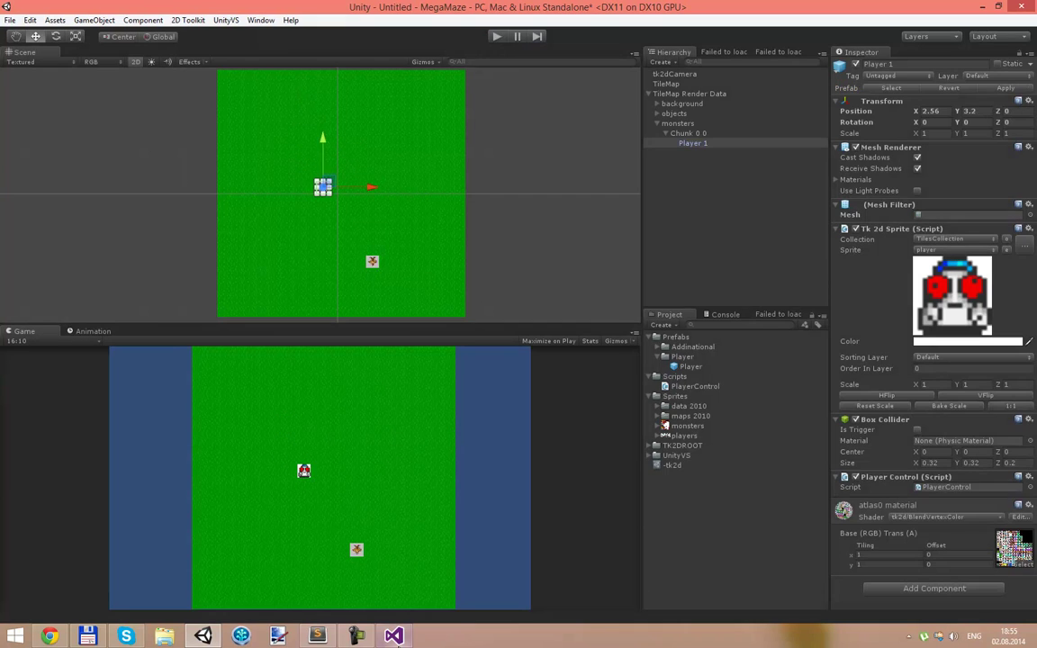
left_click(393, 637)
key("Up")
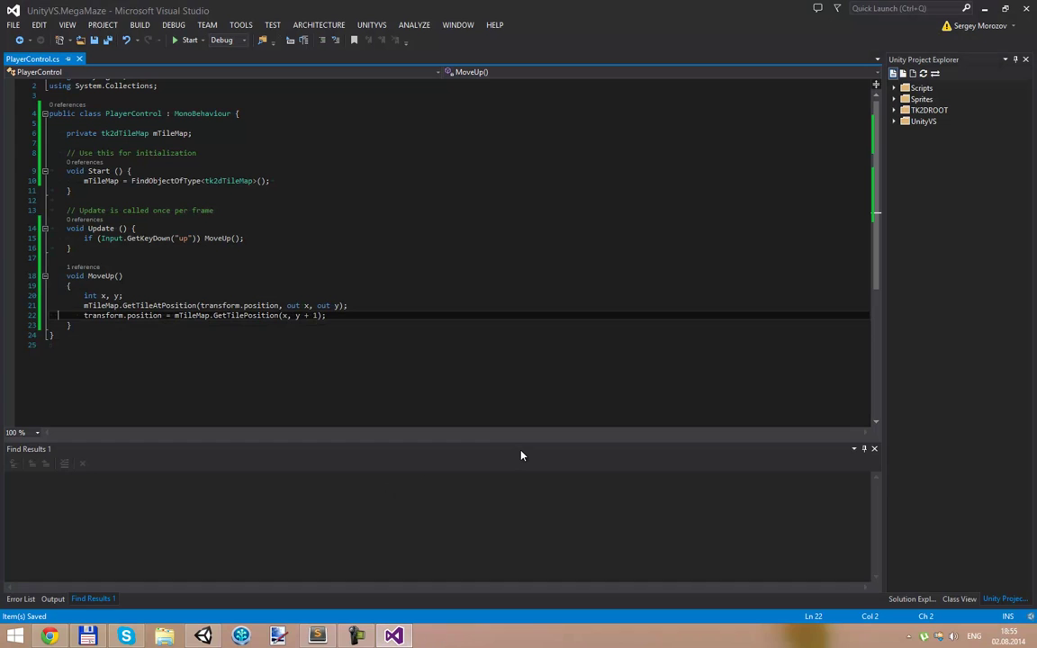
- Start a transform.Translate call in MoveUp with mTileMap.data.tileSize.x / 2.0f as the x offset
key("End")
key("Return")
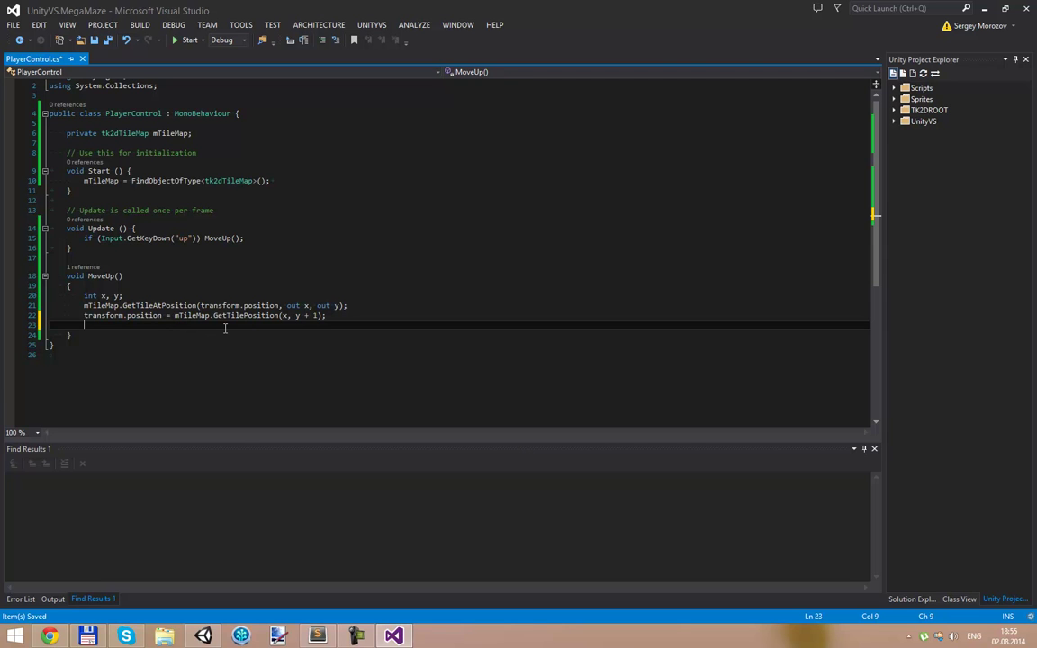
type("tra")
key("Tab")
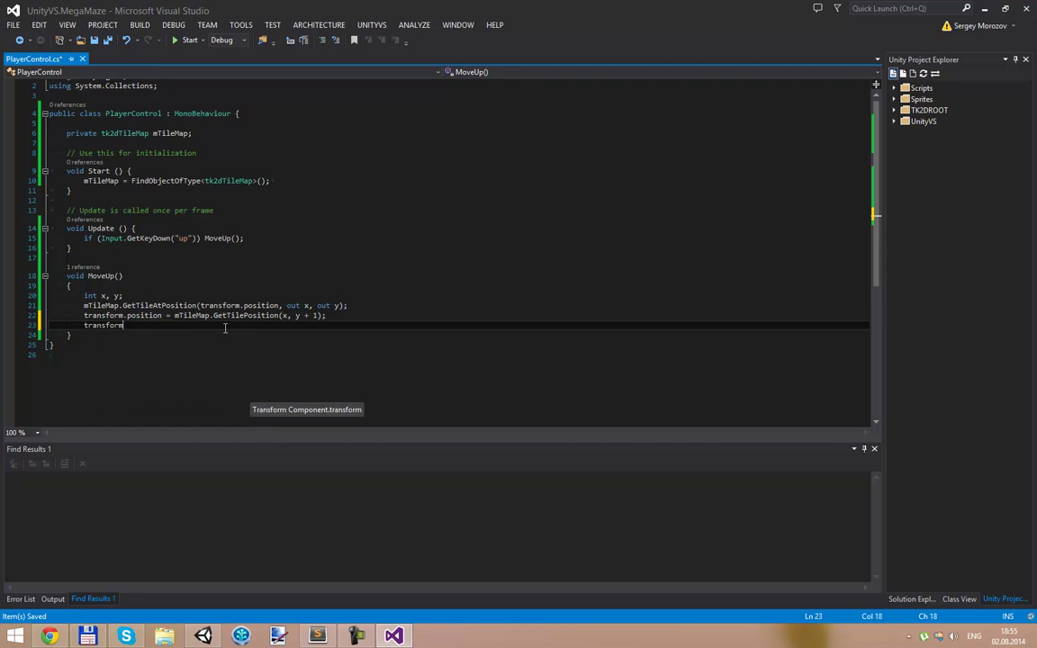
type(".posi")
key("Tab")
type(".tr")
key("BackSpace")
key("BackSpace")
key("BackSpace")
key("BackSpace")
key("BackSpace")
key("BackSpace")
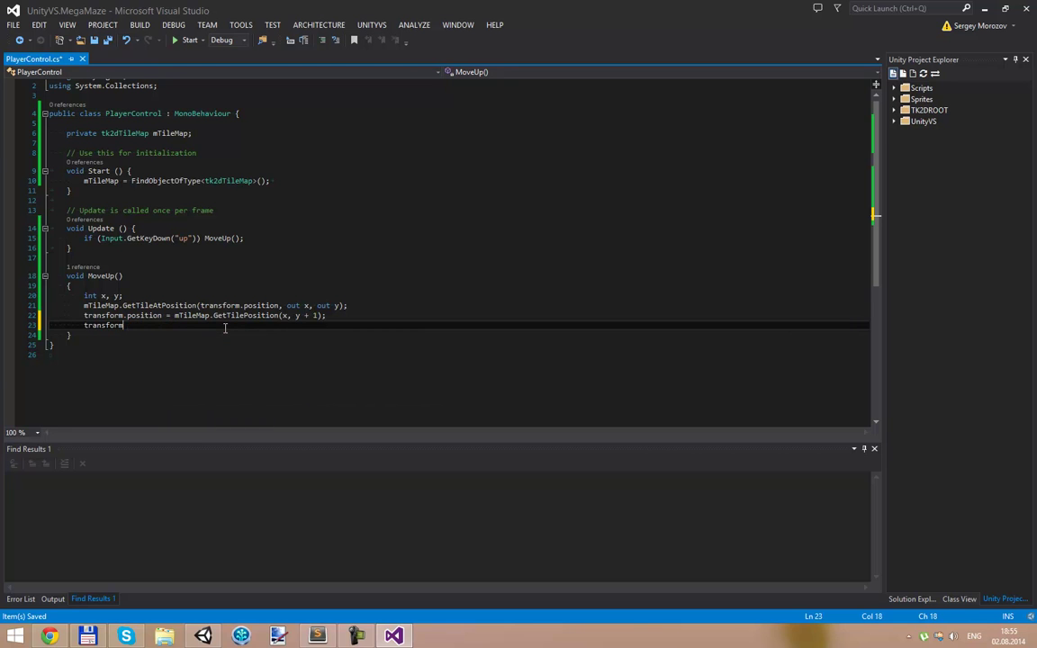
type("tra")
key("Tab")
type("(")
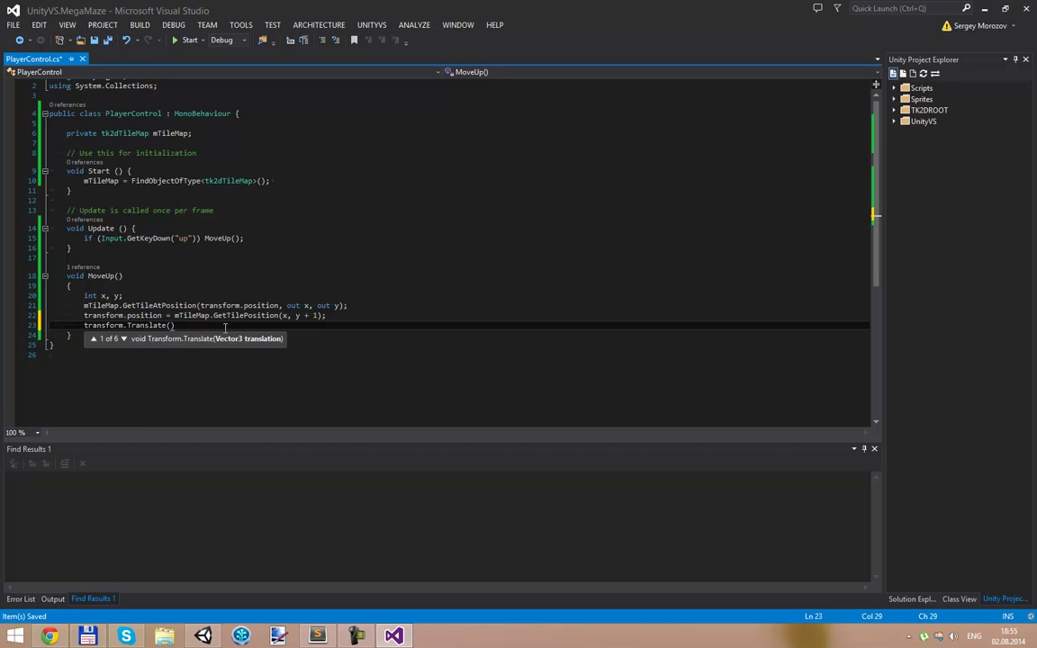
type("mTil")
key("Tab")
type(".")
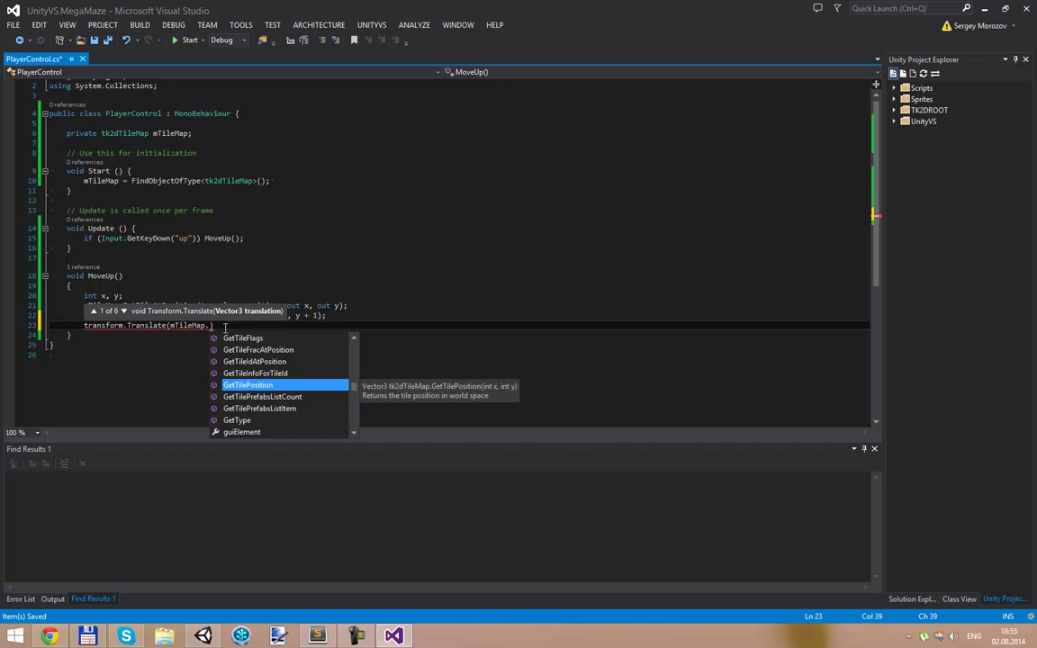
type("data.")
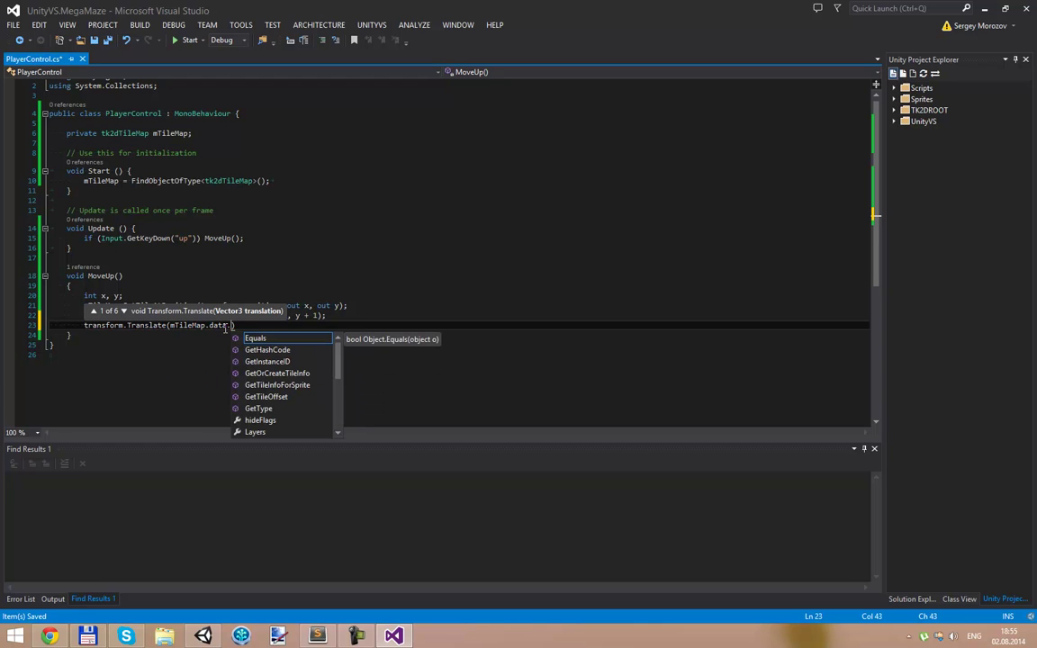
type("s")
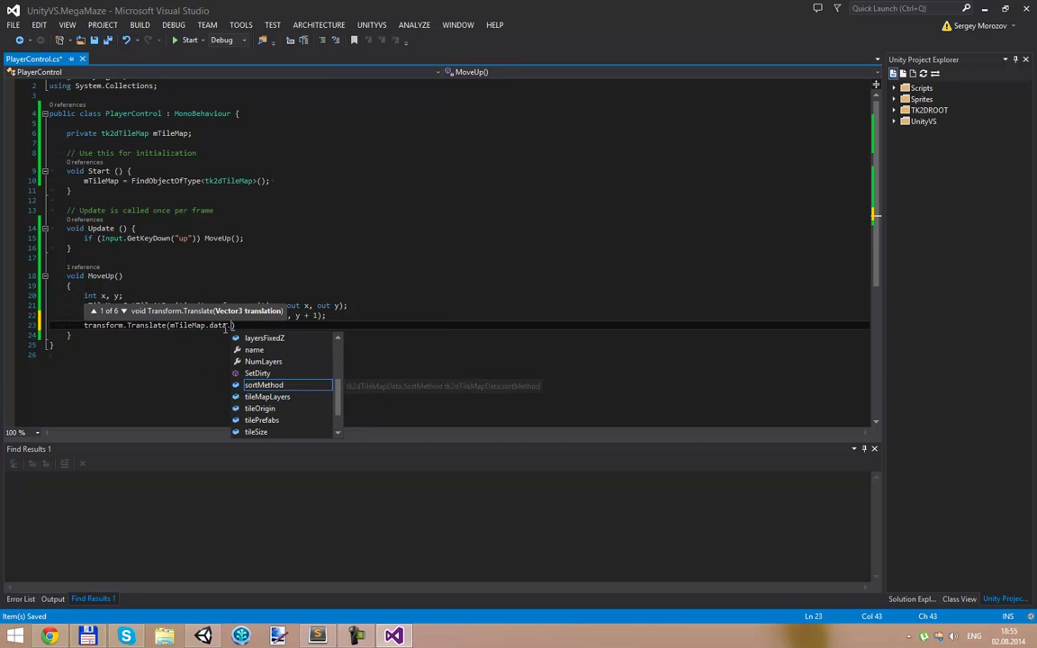
type("iz")
key("Tab")
type(".x / 2.0f")
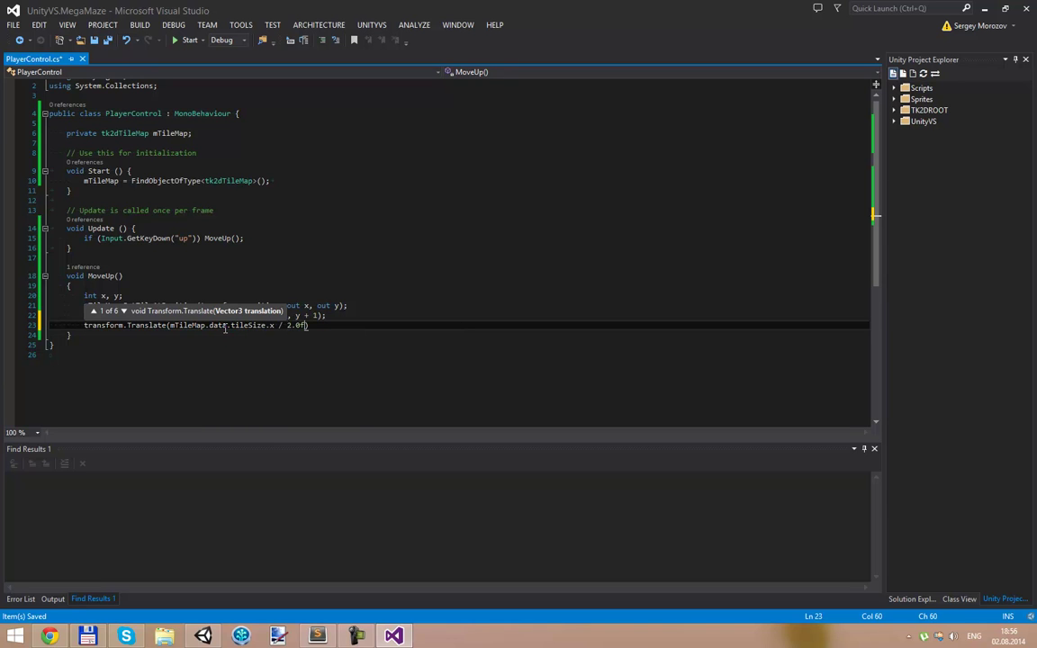
type(",")
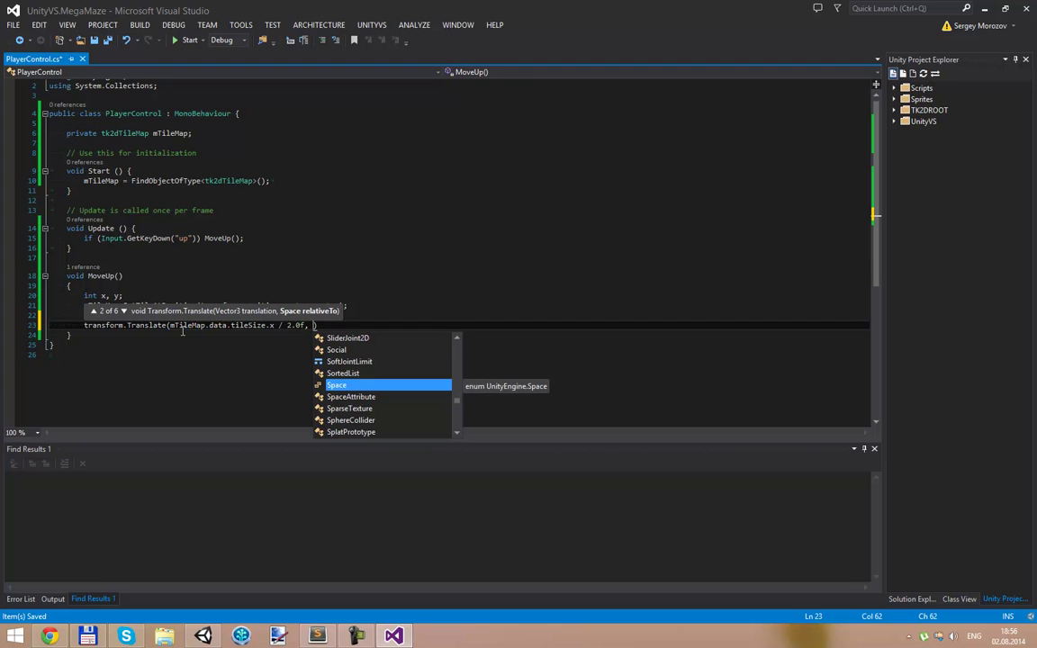
- Complete the Translate call with tileSize.y / 2.0f and 0.0f by reusing the x argument
left_click_drag(170, 325, 302, 326)
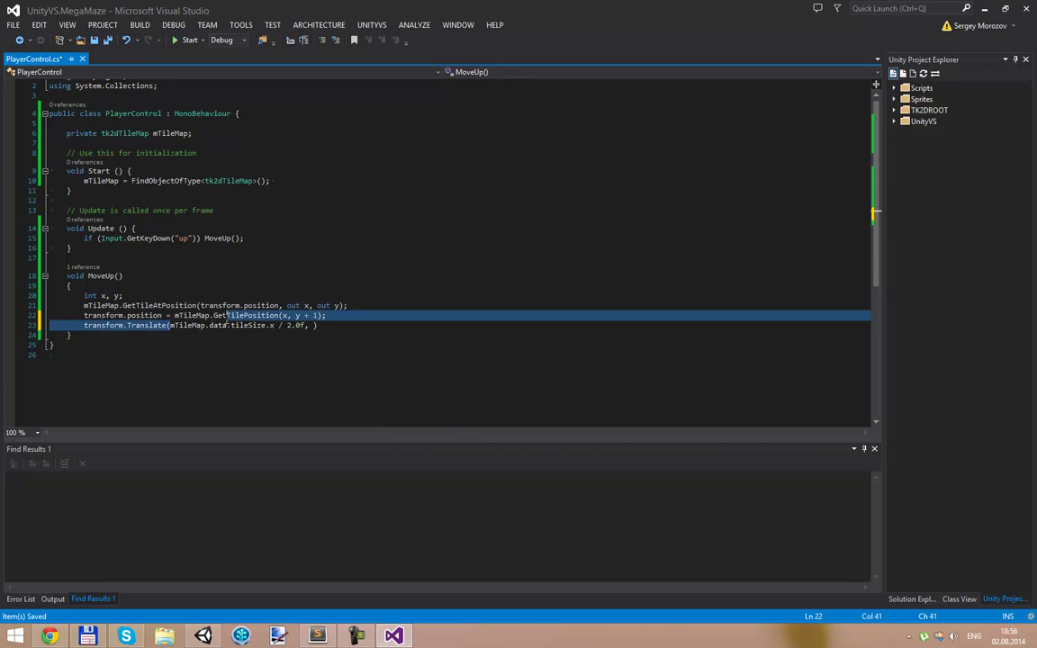
key("ctrl+c")
left_click(311, 325)
key("ctrl+v")
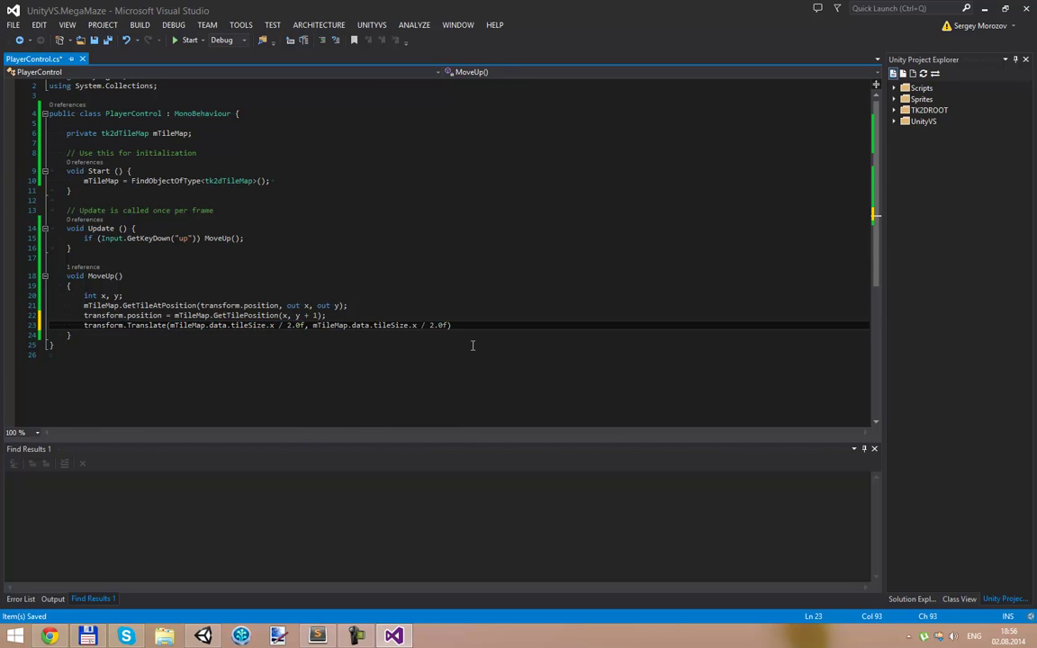
key("Delete")
type("y")
key("End")
key("Left")
type(", 0.0f);")
left_click(338, 306)
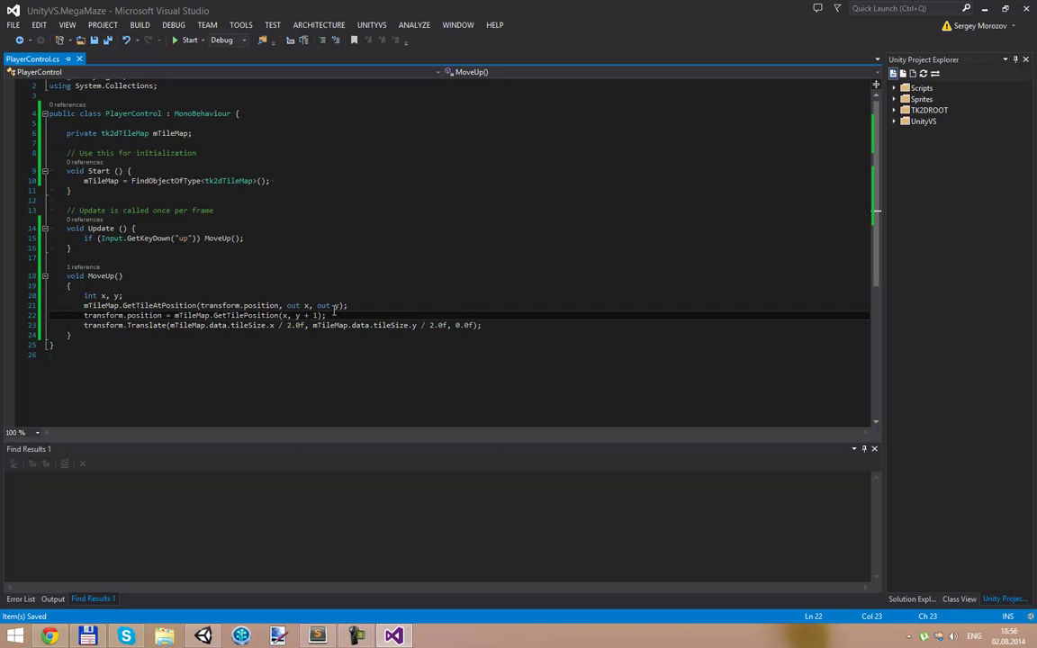
left_click(336, 316)
left_click(205, 637)
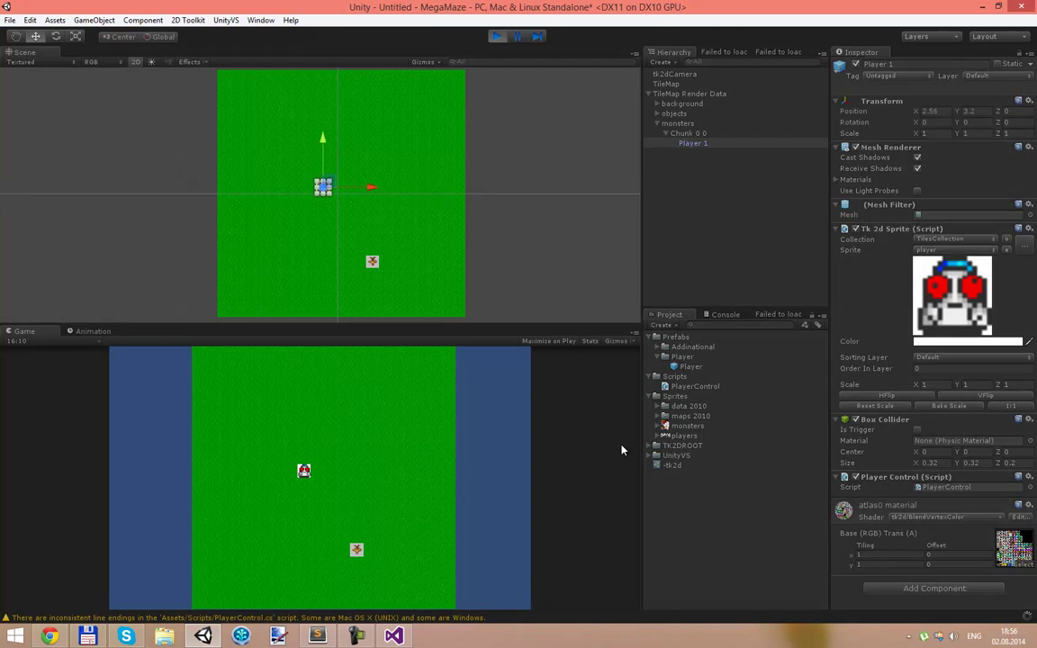
- Run the game, press up to see the player step one tile up (Y 5.44), then stop
key("Up")
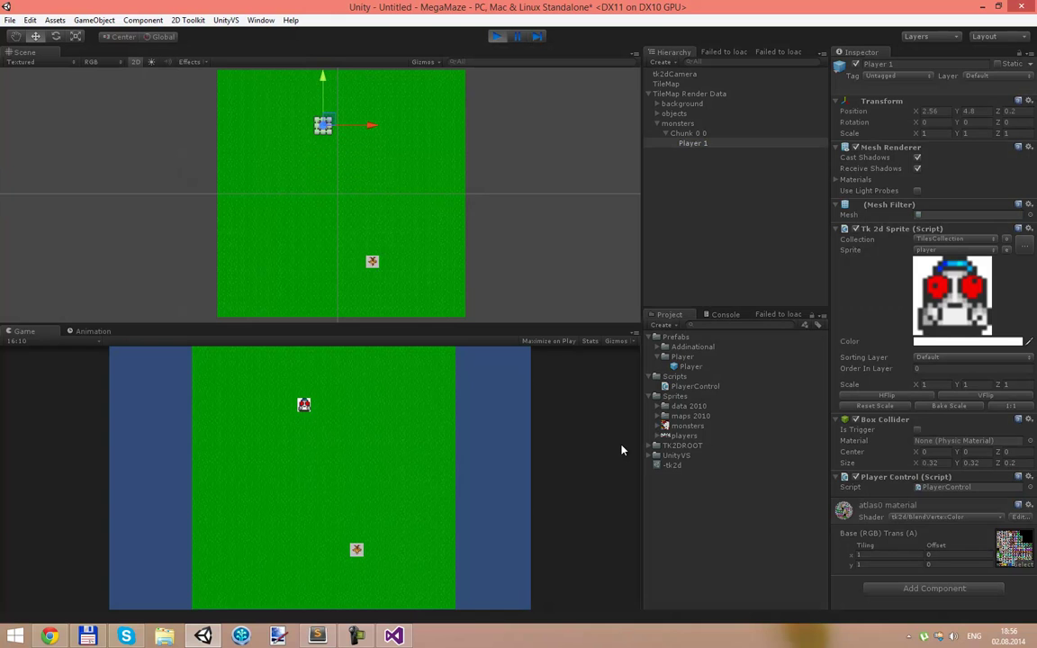
left_click(497, 36)
- In PlayerControl, duplicate the up-arrow key check in Update three times
left_click(393, 636)
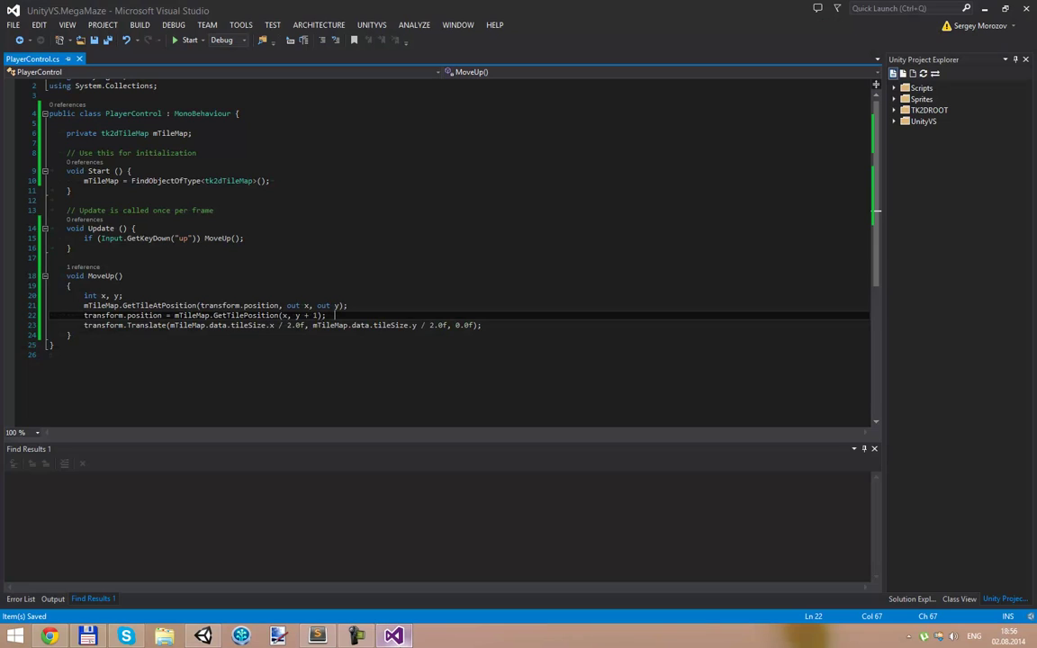
key("Up")
key("Up")
key("Up")
key("Up")
key("Up")
key("shift+Home")
key("ctrl+c")
key("End")
key("Return")
key("ctrl+v")
key("Return")
key("ctrl+v")
key("Return")
key("Return")
key("ctrl+v")
key("Up")
key("Up")
key("Home")
key("Down")
key("ctrl+shift+l")
key("Up")
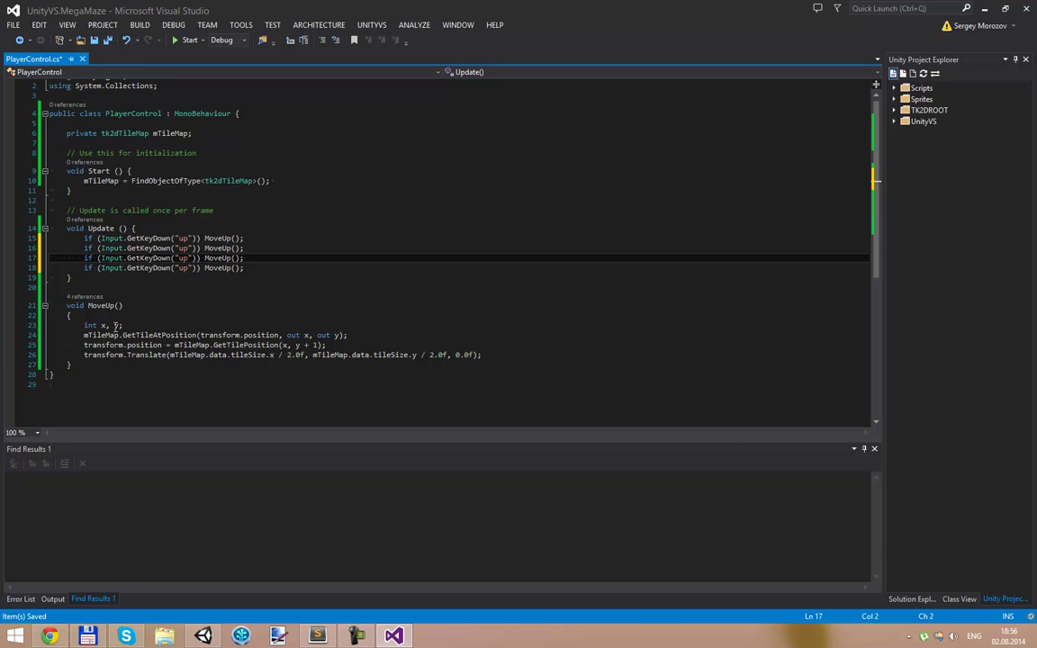
key("Up")
- Change the three copied key checks to the down, left and right arrow keys
key("ctrl+Right")
key("ctrl+Right")
key("ctrl+Right")
type("down")
key("Down")
key("BackSpace")
key("BackSpace")
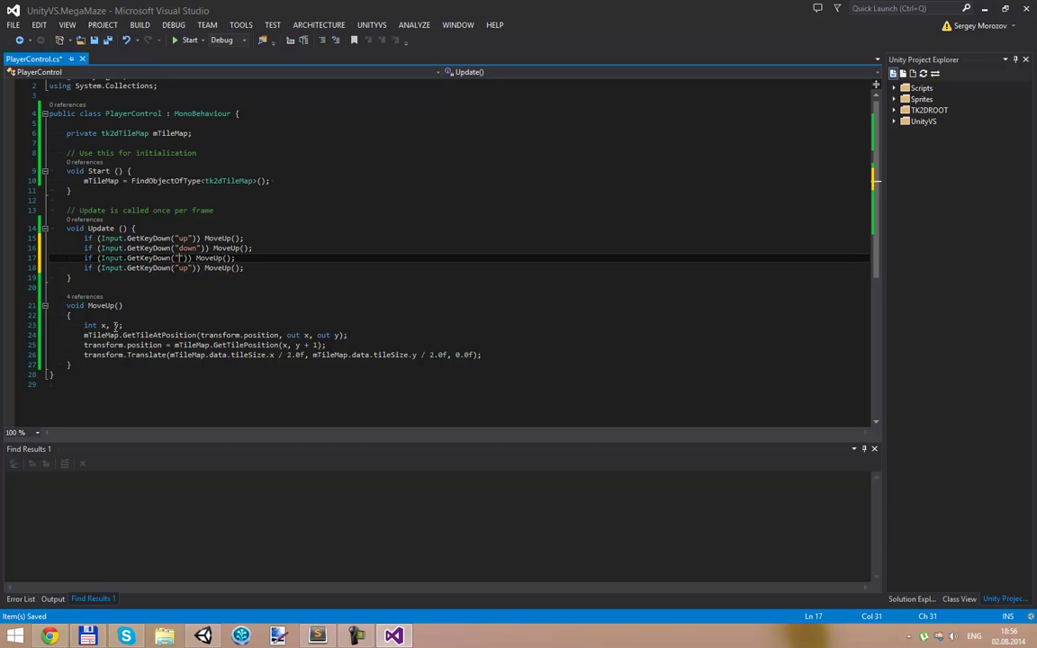
type("left")
key("Down")
key("BackSpace")
key("BackSpace")
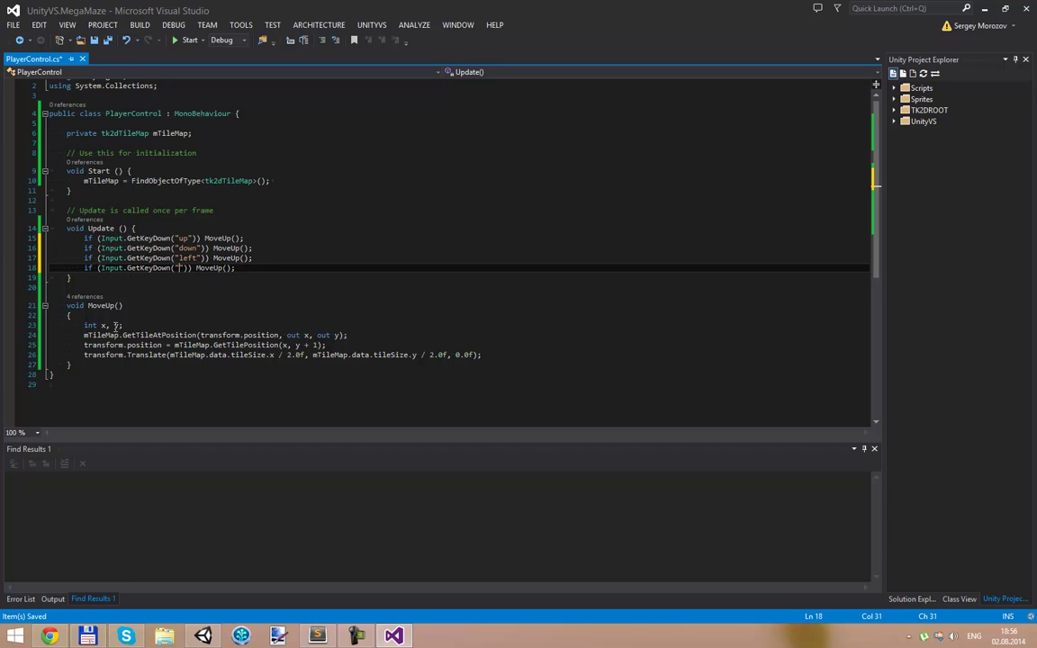
type("right")
key("Down")
key("Down")
key("Down")
key("Down")
key("Down")
key("Down")
- Pass arguments 0, 1 to the MoveUp call on all four key-check lines
key("Up")
key("Up")
key("Up")
key("Up")
key("Up")
key("Up")
key("Up")
key("Up")
key("Up")
key("Right")
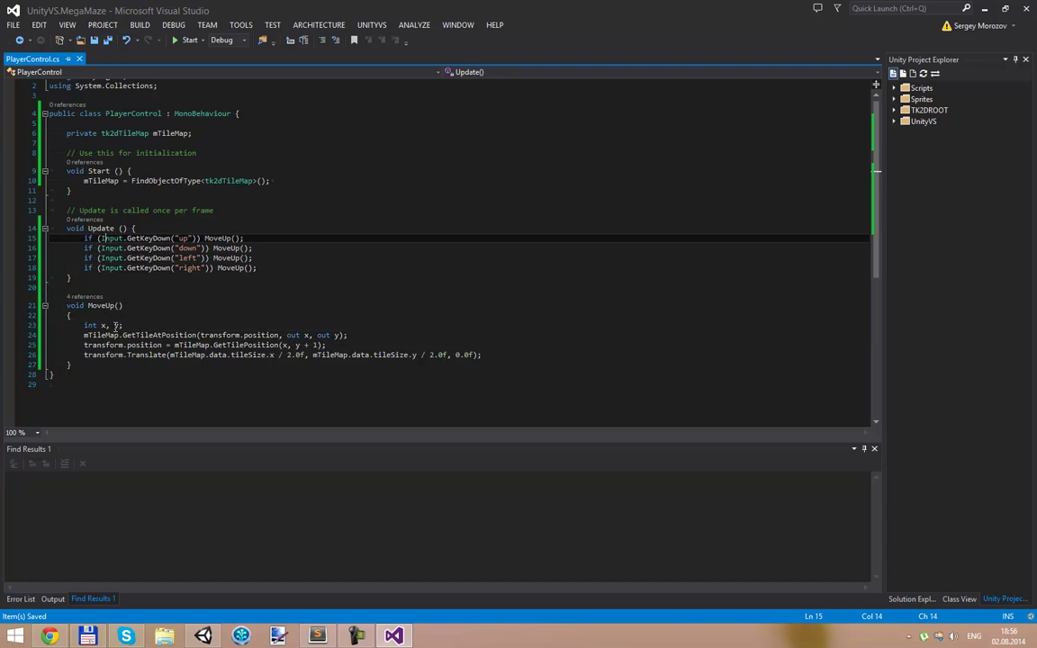
key("Right")
key("Right")
key("Right")
key("Right")
key("Right")
key("Right")
key("Right")
key("Right")
key("Right")
key("Right")
key("Right")
key("Right")
key("Right")
type("0,")
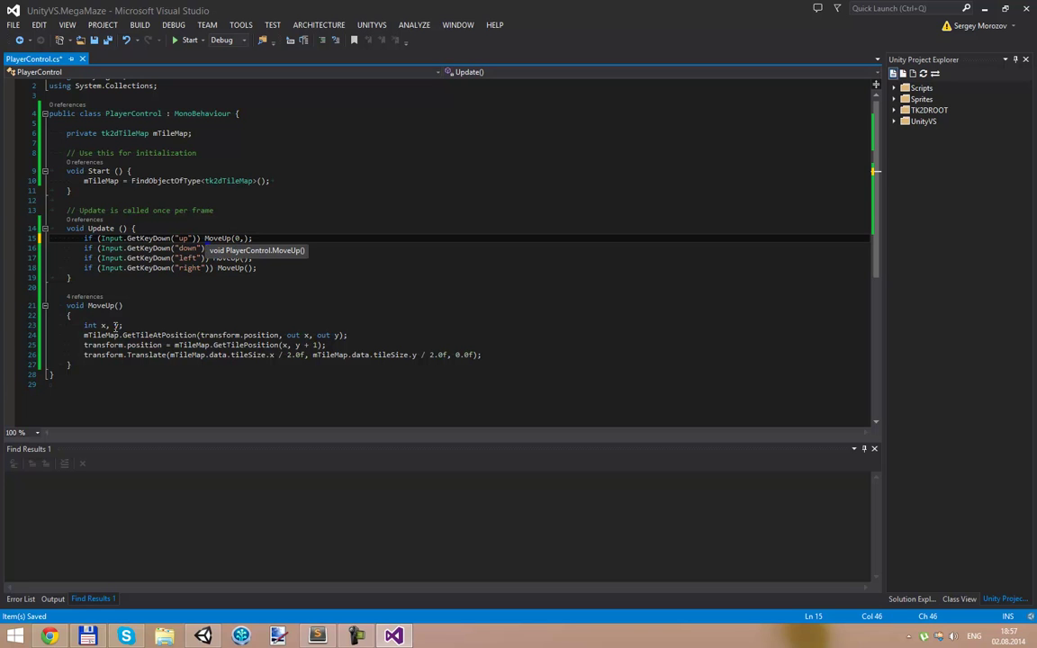
type(" 1")
key("shift+Left")
key("shift+Left")
key("shift+Left")
key("ctrl+c")
key("Down")
key("Right")
key("Right")
key("ctrl+v")
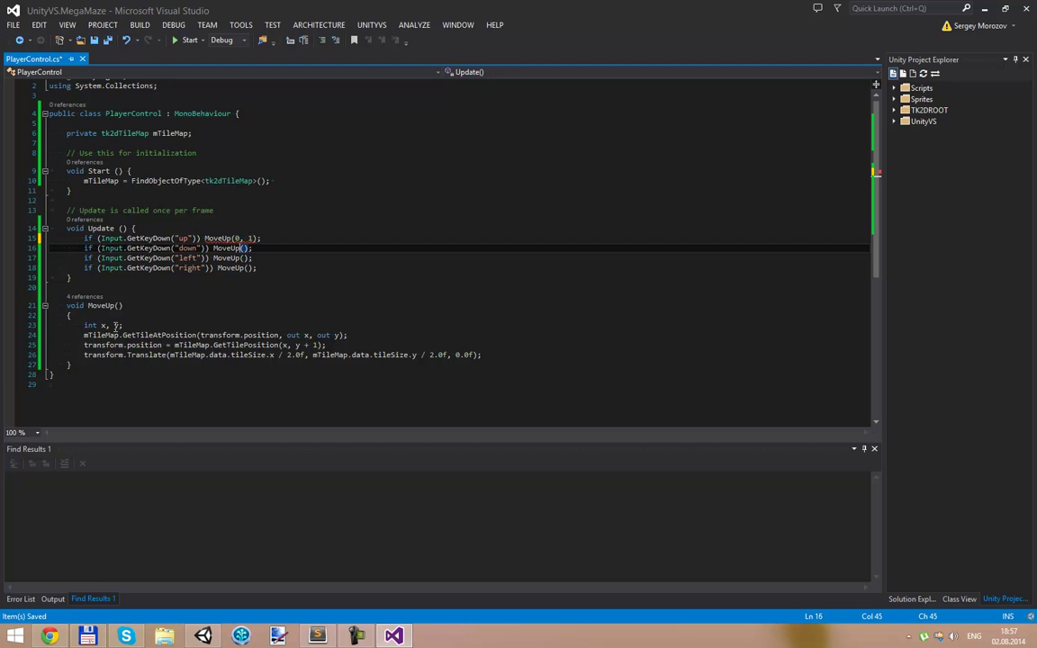
key("Down")
key("Left")
key("Left")
key("ctrl+v")
key("Down")
key("Left")
key("Left")
key("ctrl+v")
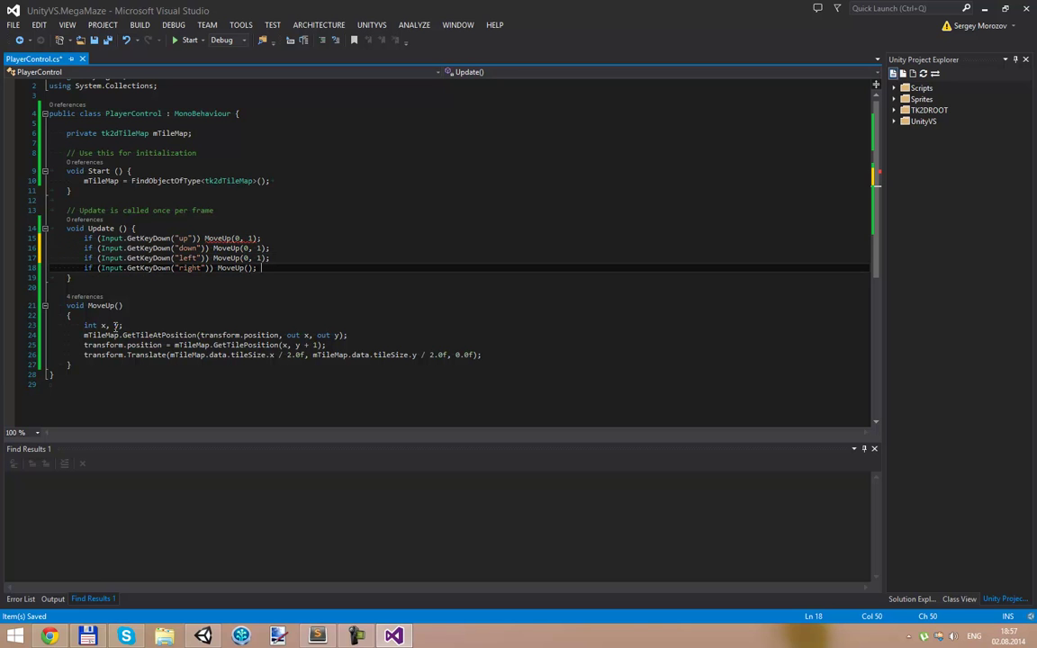
- Change the down, left and right calls' arguments to (0,-1), (-1,0) and (1,0)
key("Up")
key("Up")
key("Left")
key("Left")
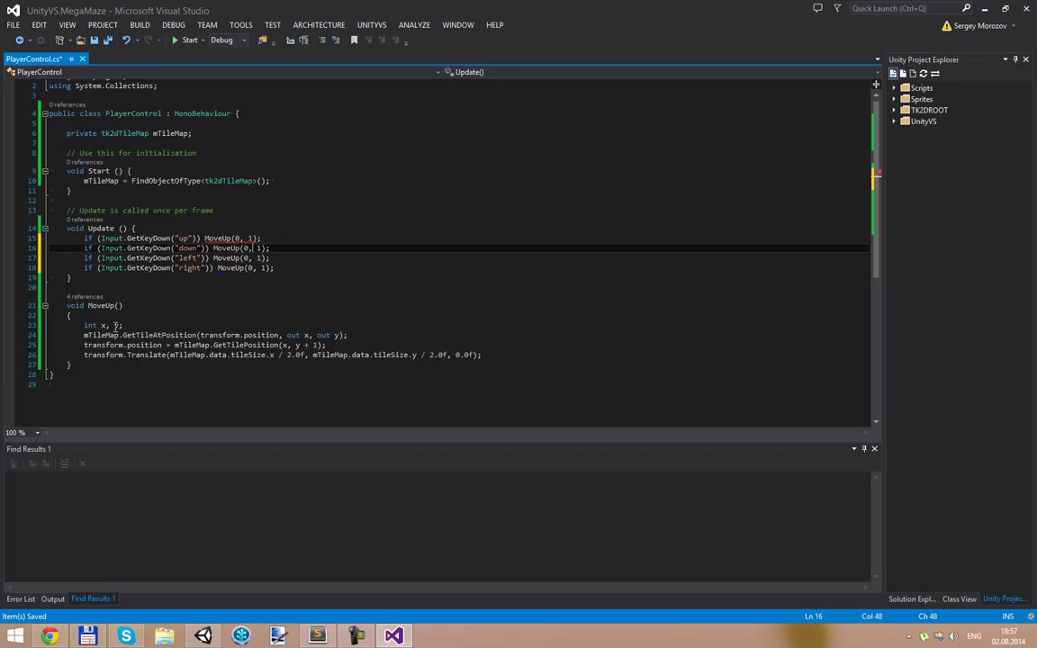
type("-")
key("Down")
key("BackSpace")
type("0")
key("Down")
type("0")
key("Up")
key("Left")
key("Left")
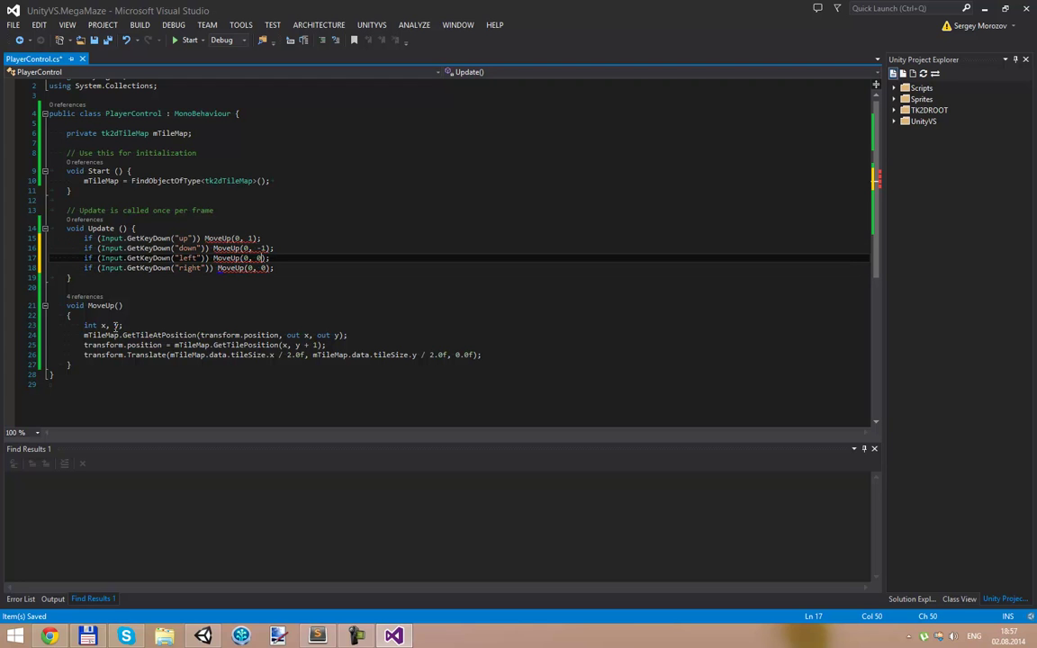
key("Delete")
type("-12")
key("Delete")
key("Down")
key("BackSpace")
type("1")
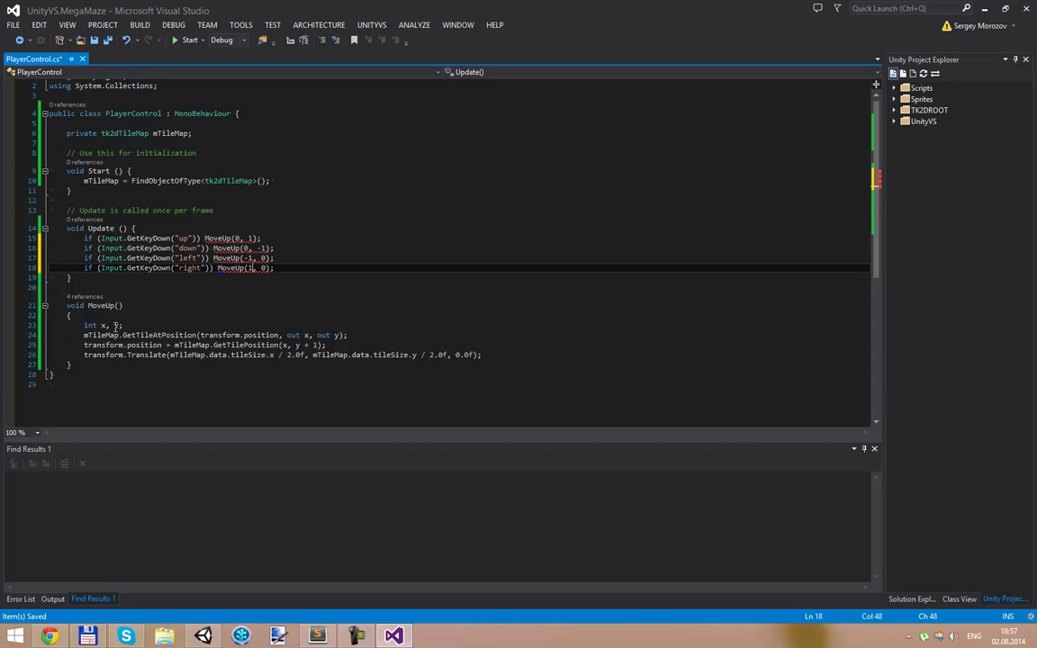
- Give MoveUp int x_step, int y_step parameters and add x_step in GetTilePosition
left_click(120, 305)
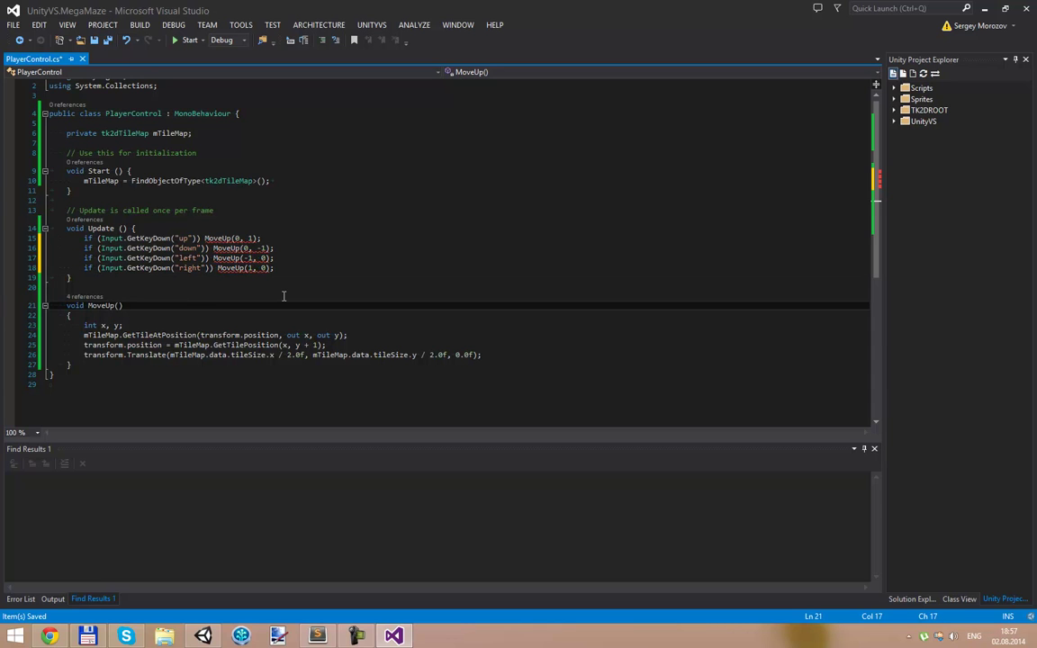
type("int")
type("x_step, int y_step")
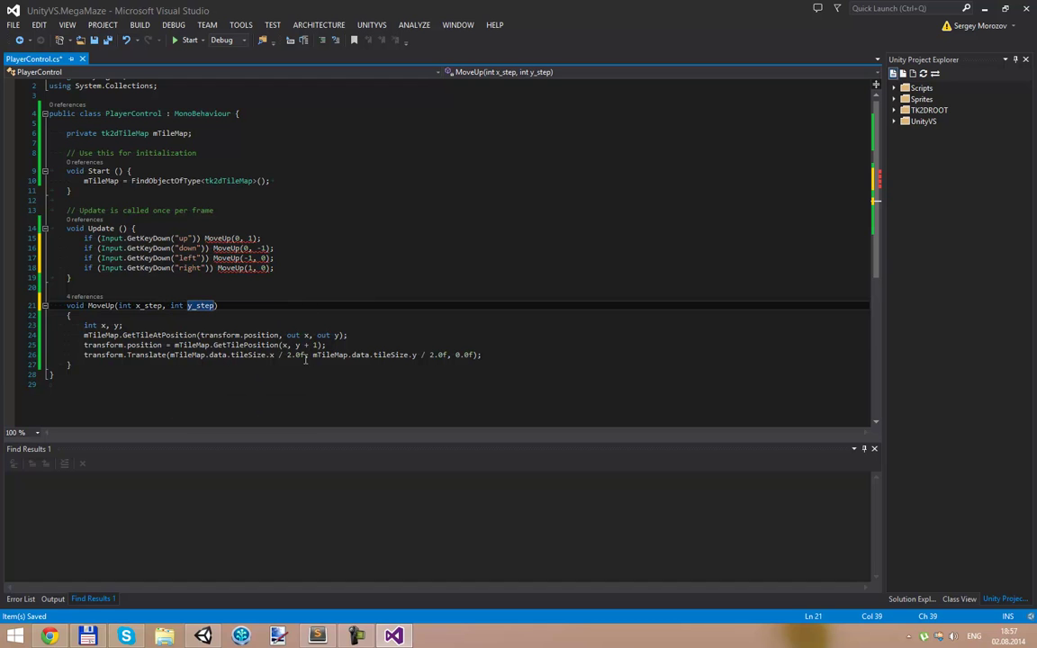
left_click(289, 345)
type("+ x_step")
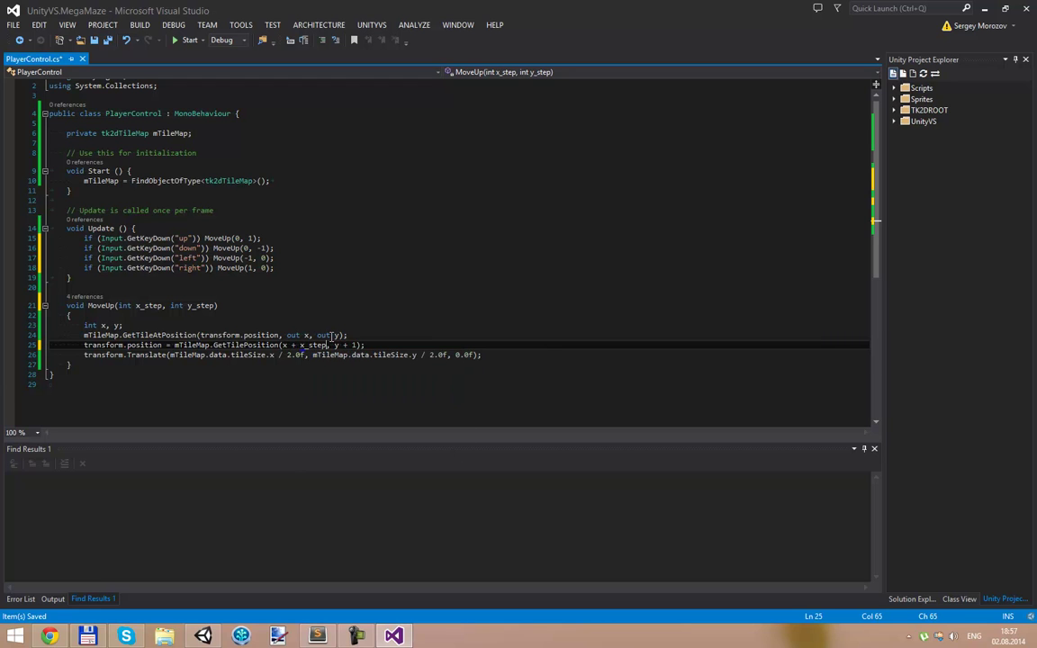
key("Right")
key("Right")
- Add y_step to the y offset, rename MoveUp to Move everywhere, and save PlayerControl.cs
type("y_step")
left_click(90, 305)
key("ctrl+r")
key("ctrl+r")
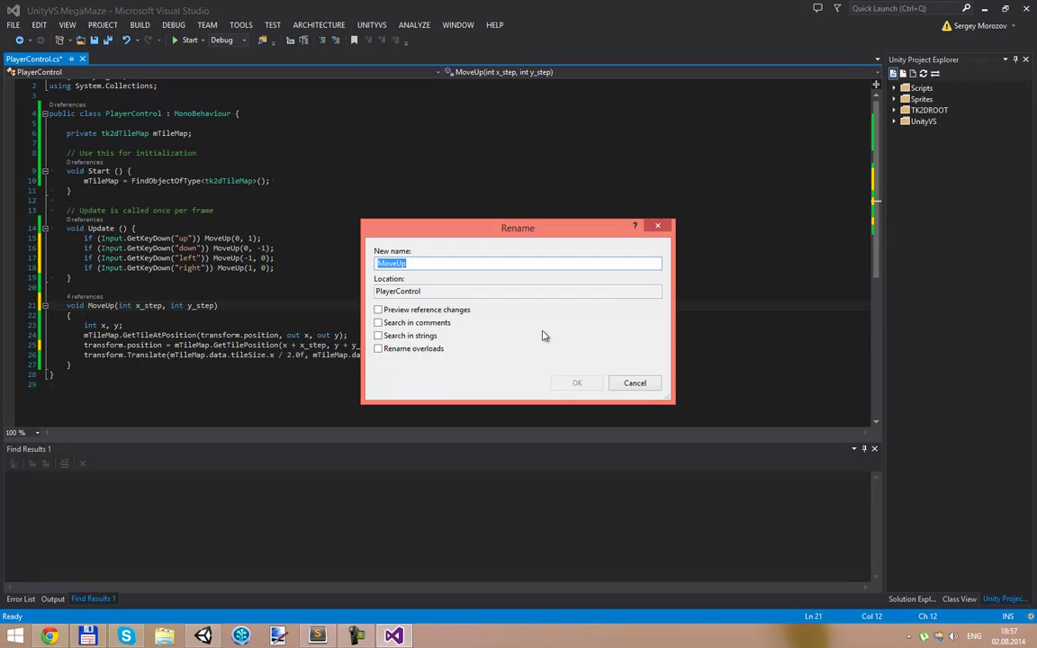
key("End")
key("BackSpace")
key("BackSpace")
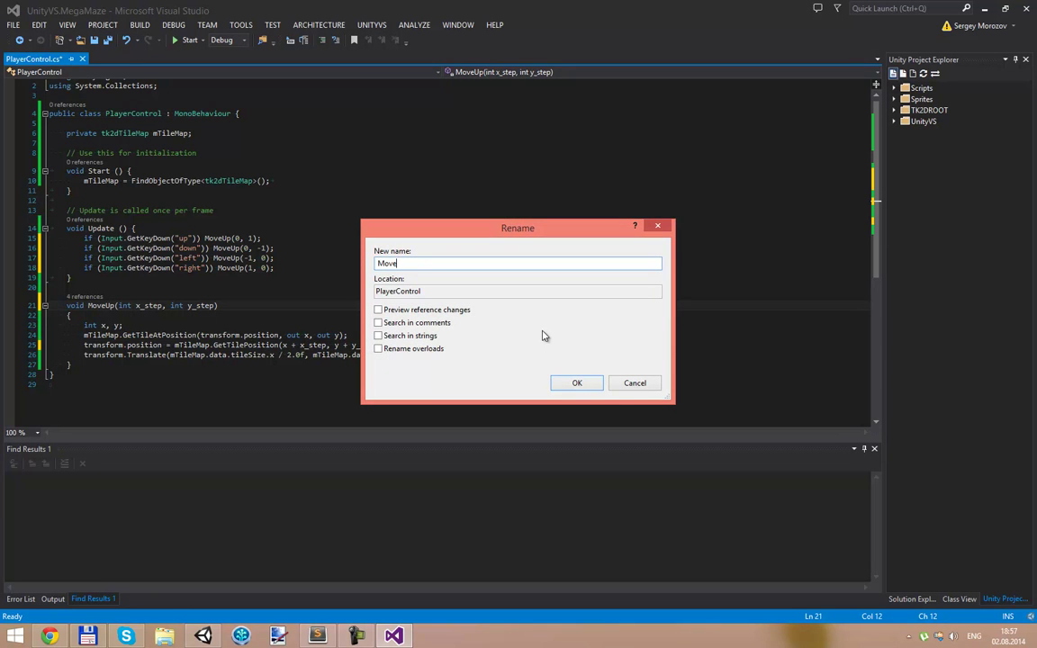
left_click(593, 390)
left_click(184, 365)
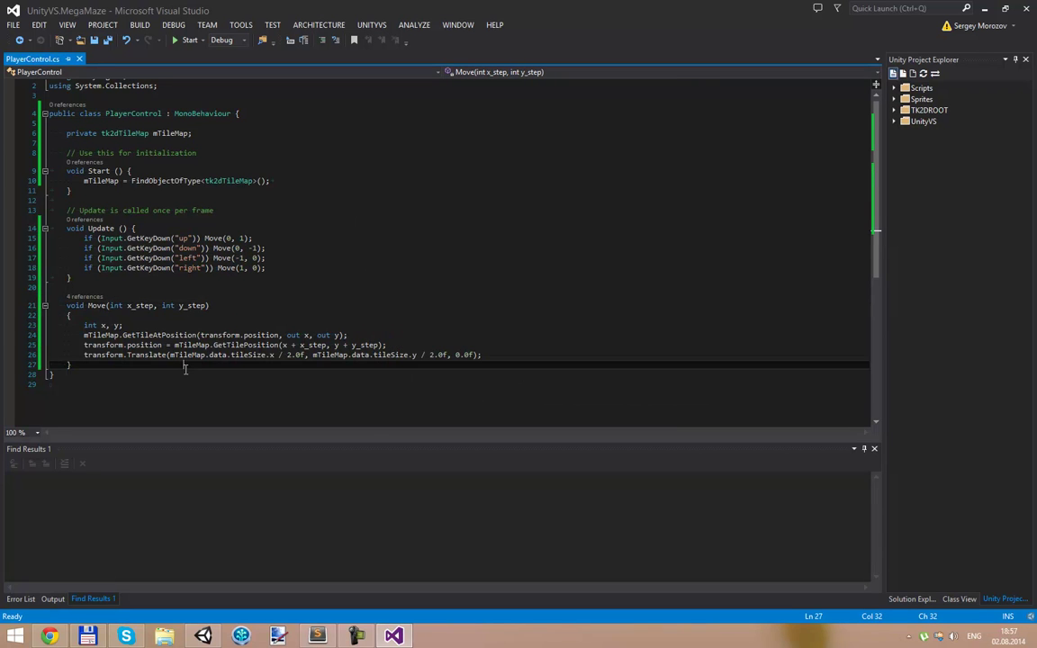
key("ctrl+s")
- Play the game in Unity, step the player right, down and left, then stop
left_click(356, 635)
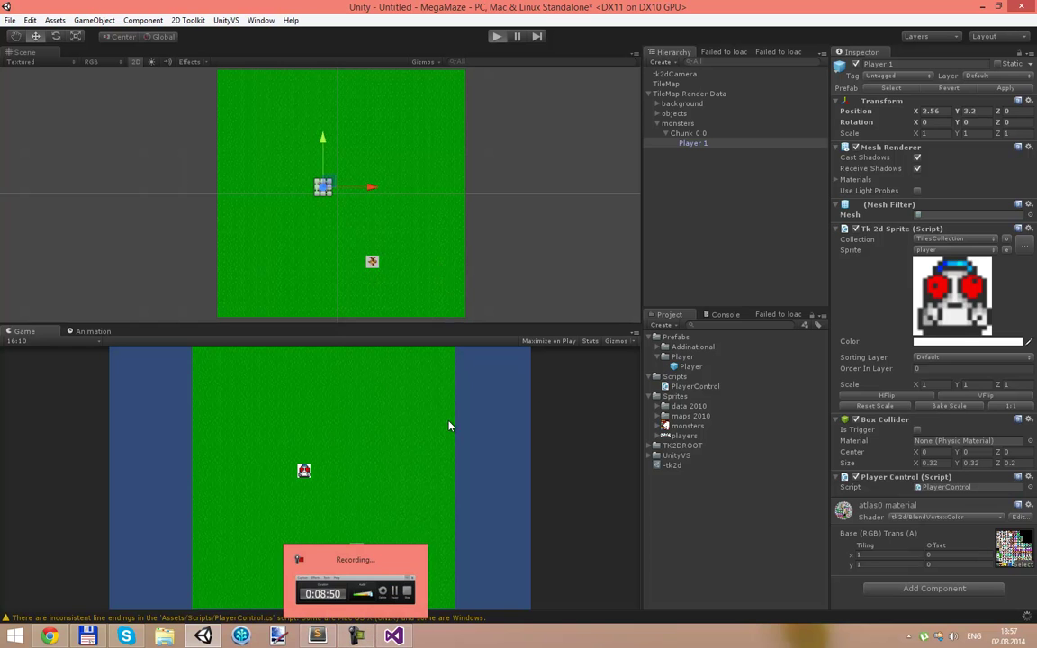
left_click(357, 636)
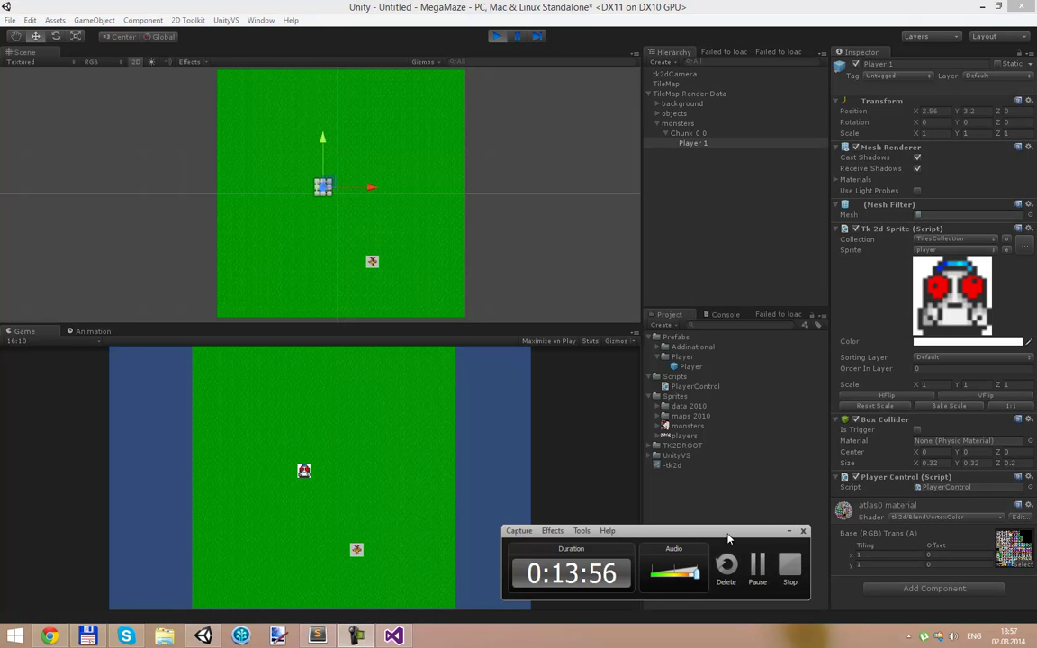
left_click(789, 532)
key("Right")
key("Down")
key("Left")
key("Right")
key("Right")
key("Down")
key("Left")
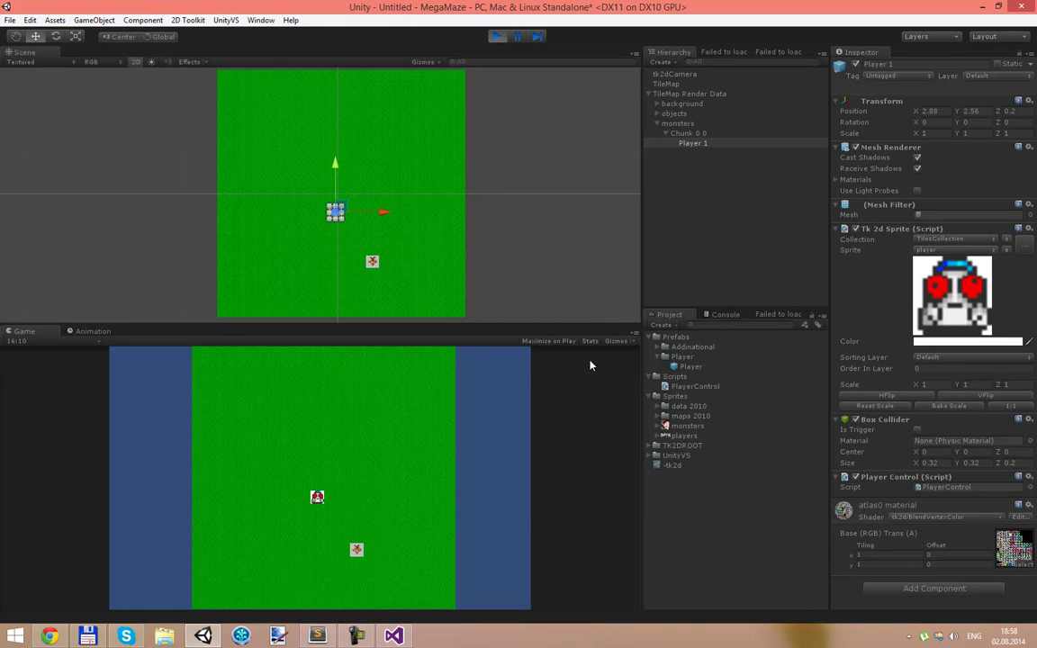
left_click(501, 39)
- Below Move, declare IEnumerator MoveSmooth(Vector3 start, Vector3 end) with an opening brace
key("alt+Tab")
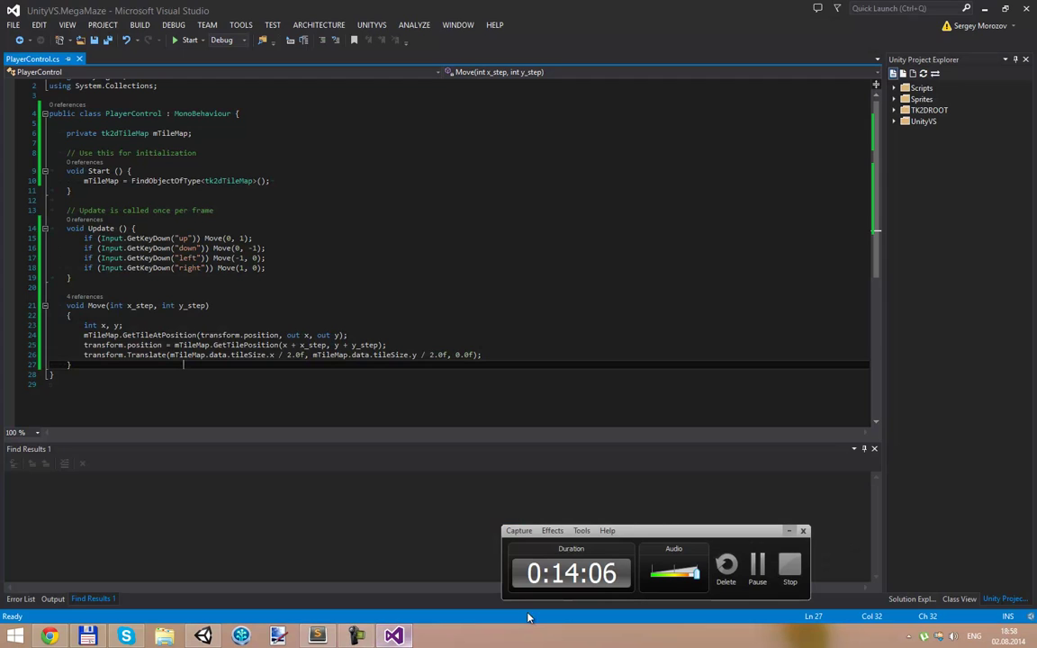
left_click(427, 295)
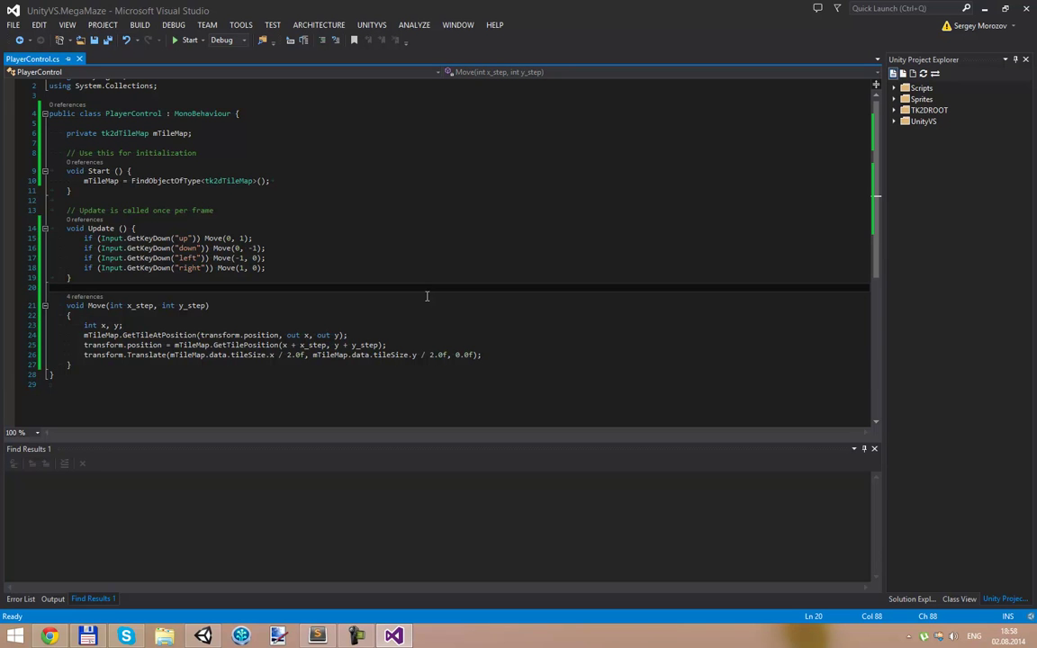
key("Down")
key("Down")
key("Down")
key("Down")
key("Down")
key("Down")
key("Down")
key("Return")
key("Return")
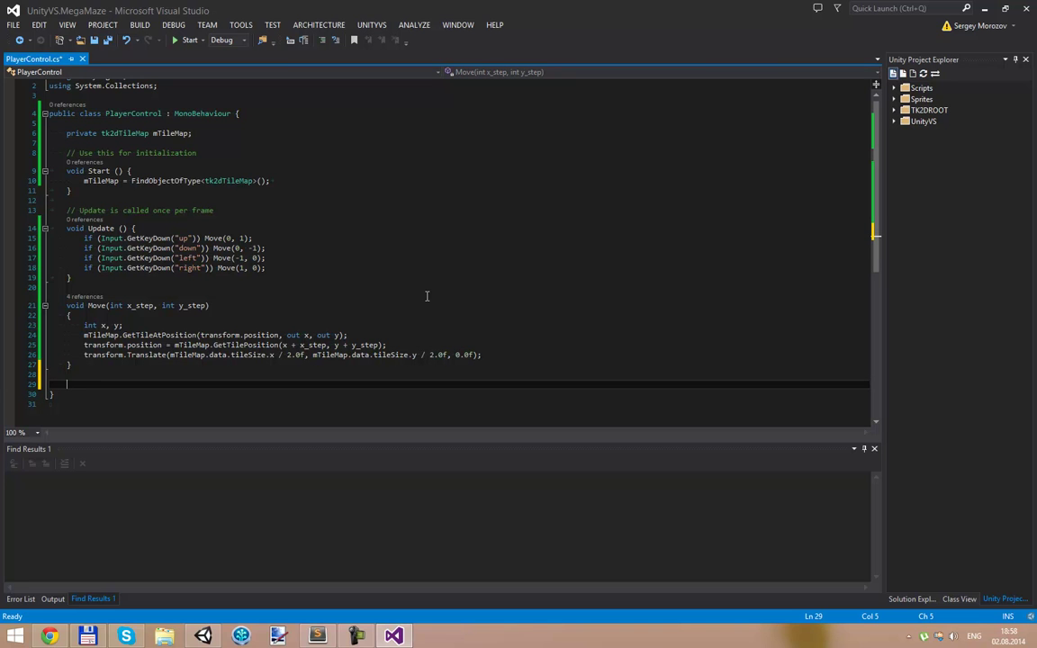
type("IE")
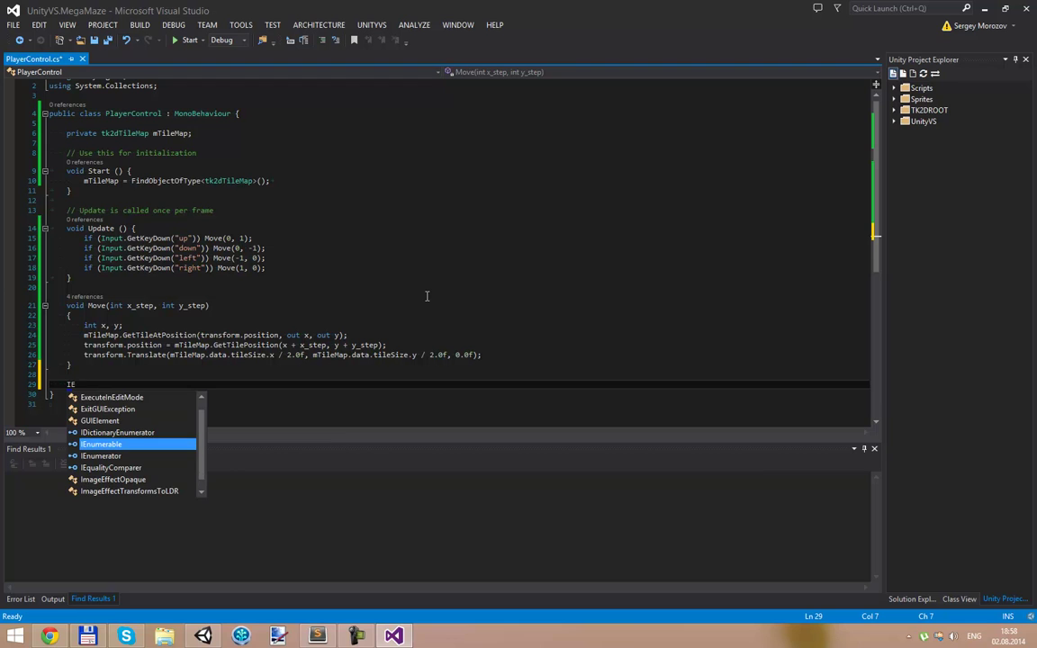
key("Down")
key("Tab")
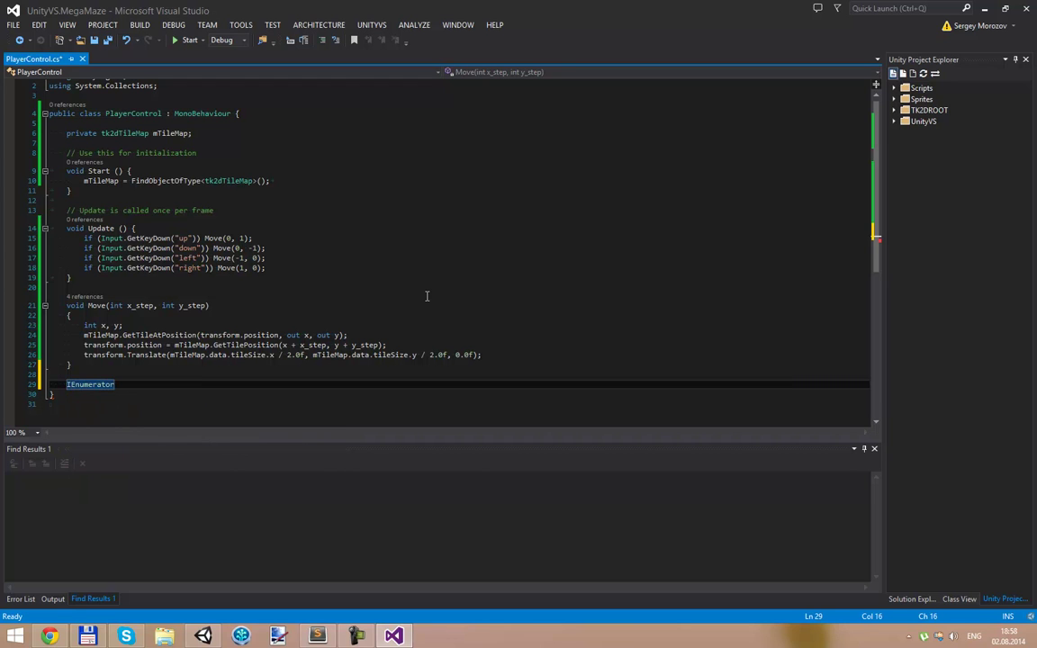
type(" MoveSmooth")
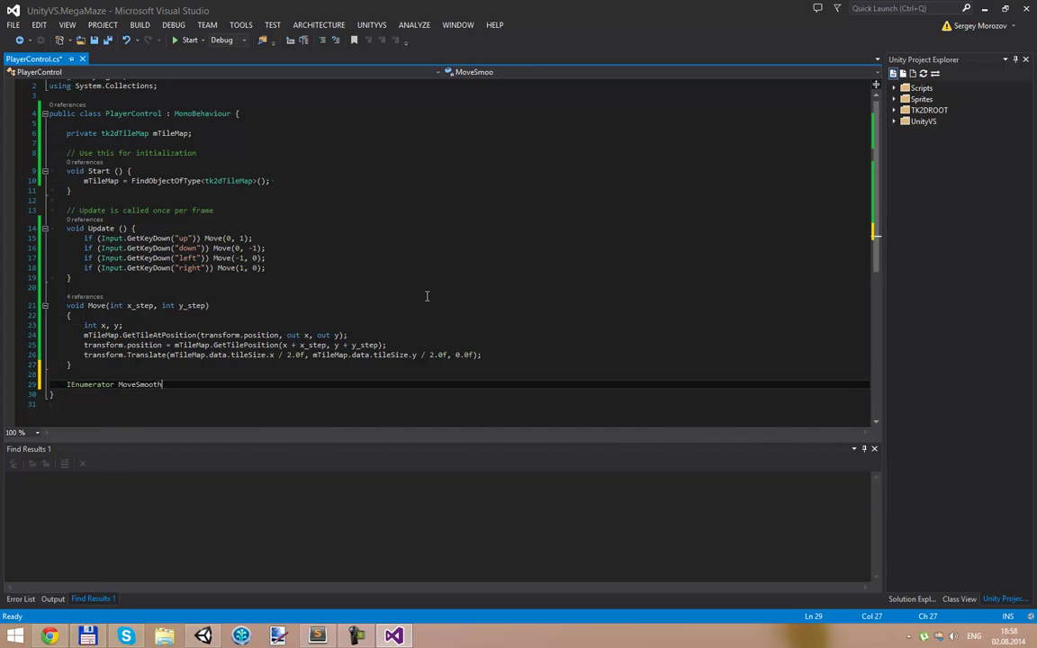
type("(")
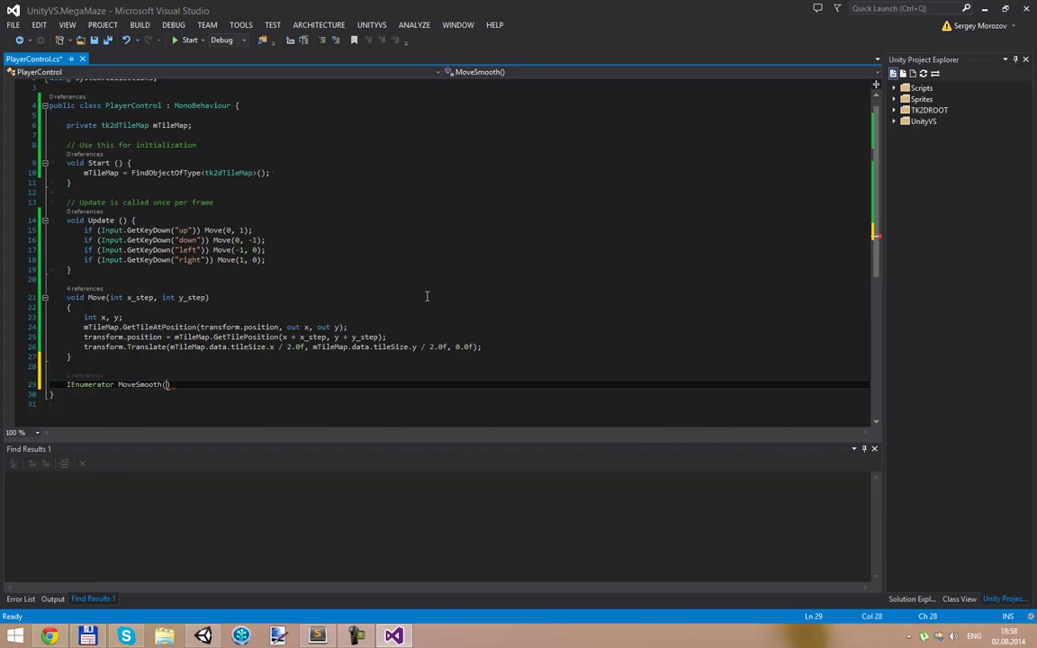
type("Vector3")
type(" start, Vector3 e")
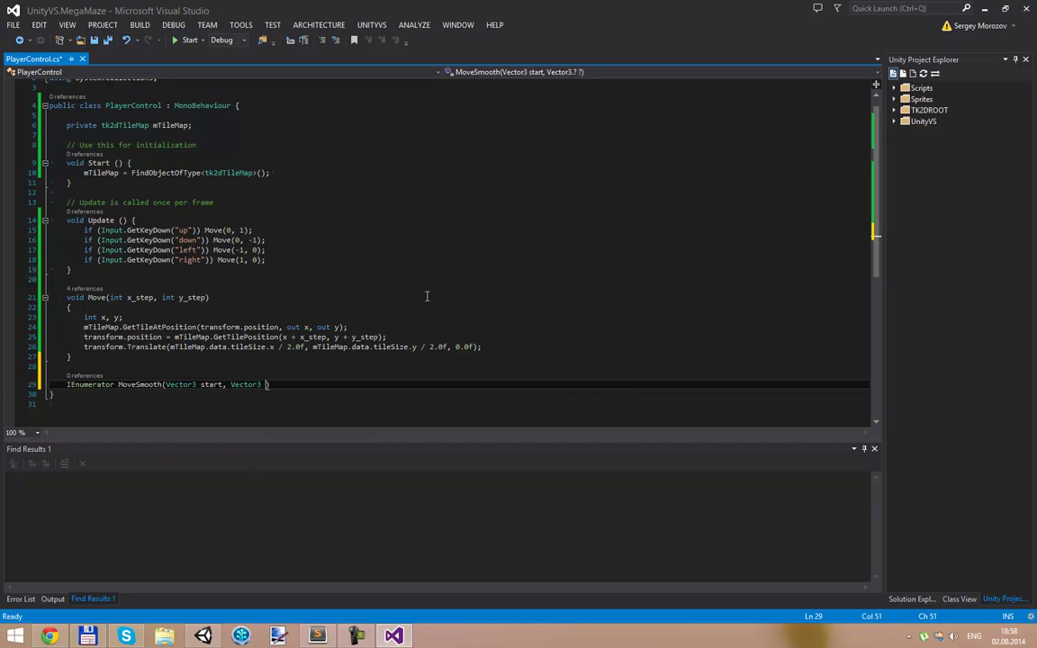
type("nd)")
key("Return")
type("{")
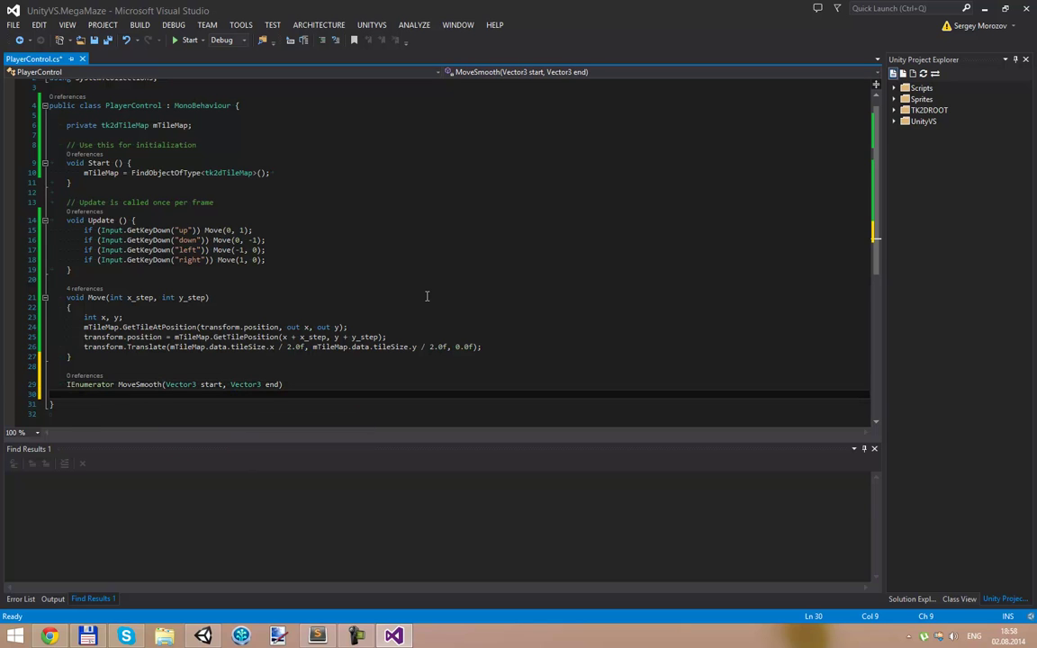
key("Return")
- Put yield return null; inside MoveSmooth and save the script
key("ctrl+s")
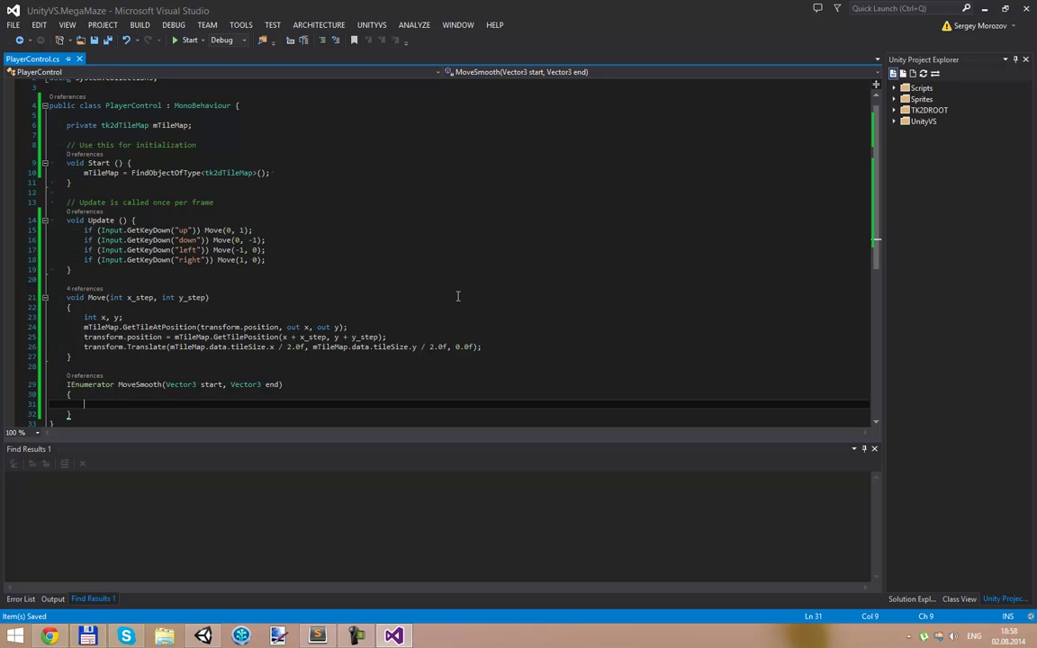
type("yi")
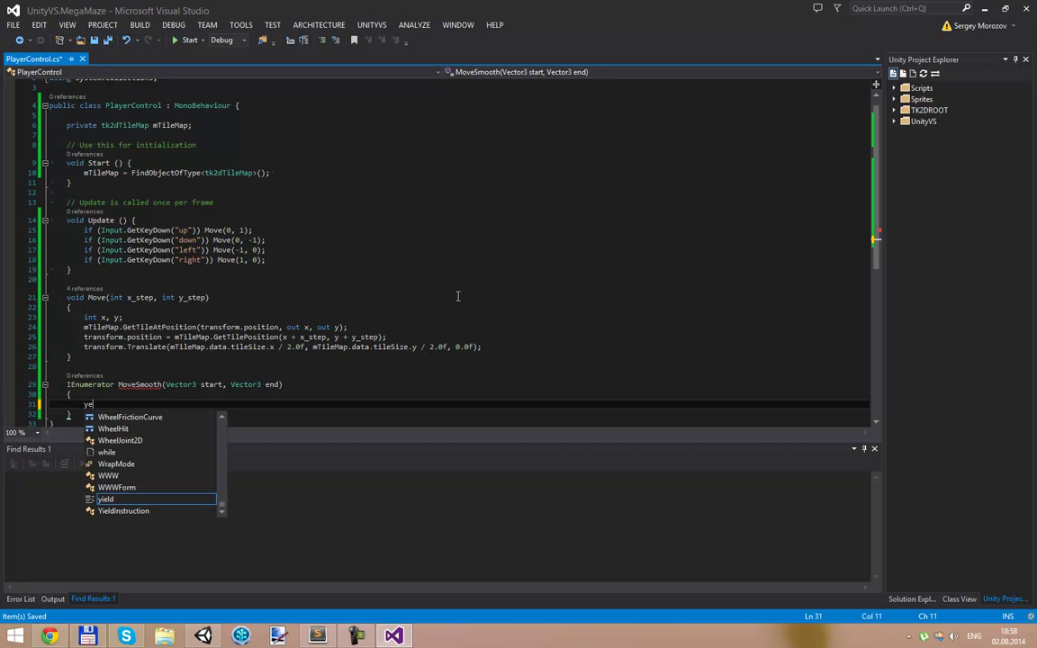
type("eld ret")
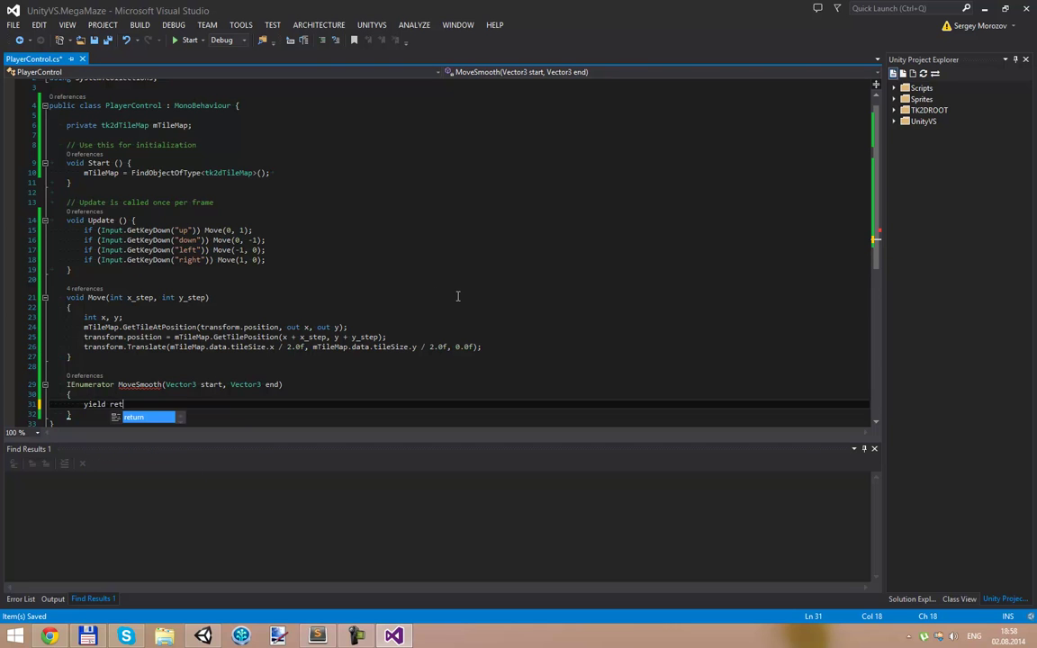
type("urn null;")
key("Home")
key("Return")
key("ctrl+s")
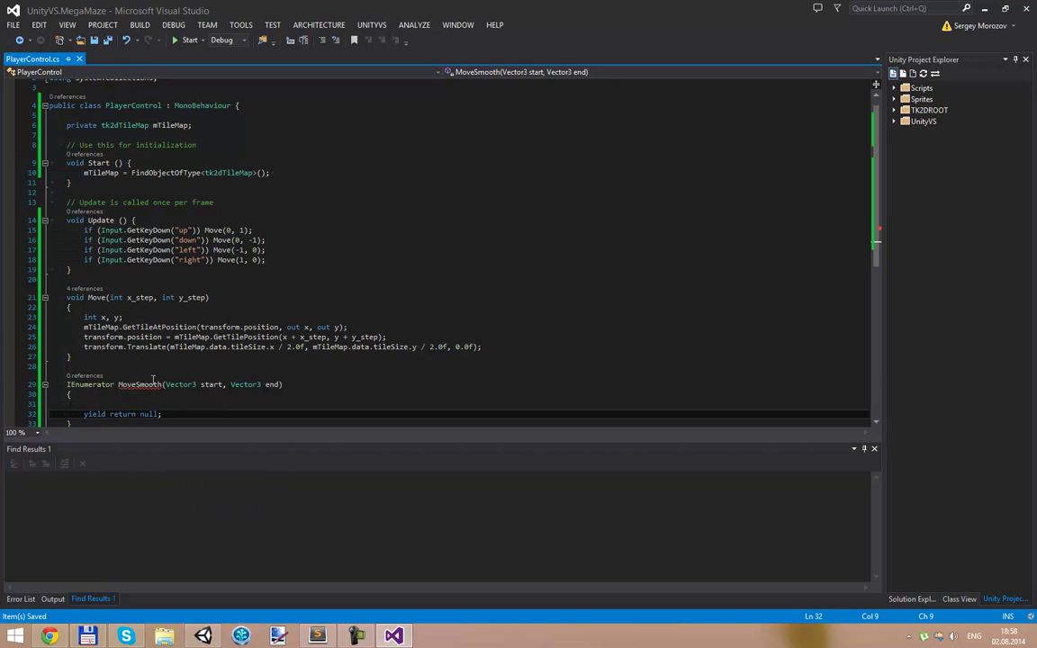
scroll(147, 385, "up", 1)
scroll(172, 377, "down", 3)
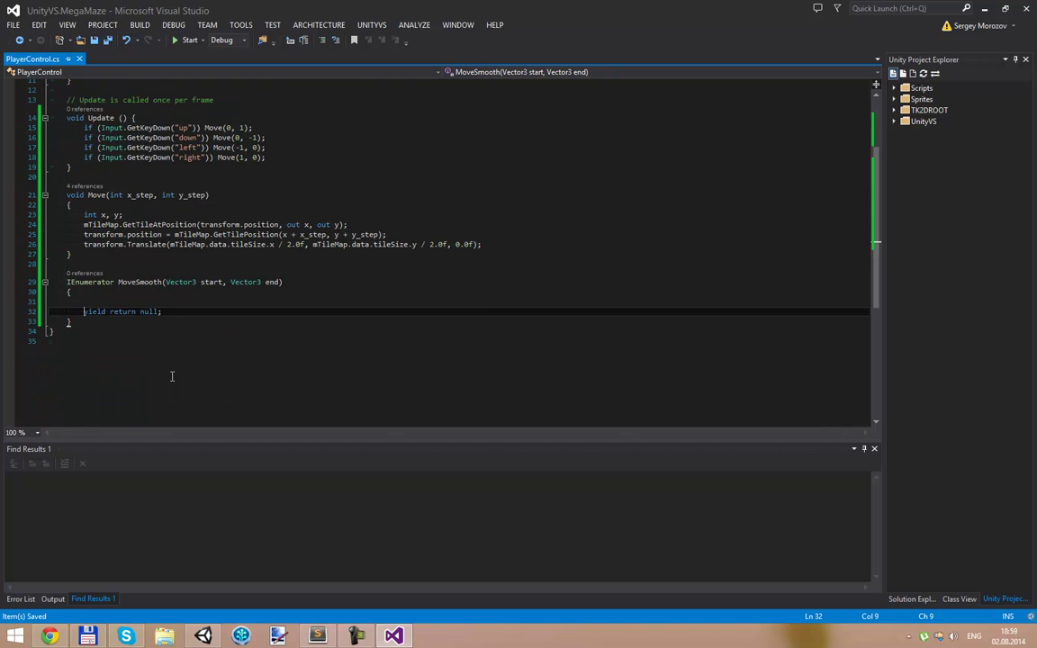
key("Up")
key("Up")
key("Up")
key("Up")
key("Up")
key("Up")
key("Up")
key("Up")
key("Down")
key("Down")
key("Down")
key("Up")
key("Down")
key("Down")
key("Down")
key("Down")
key("Down")
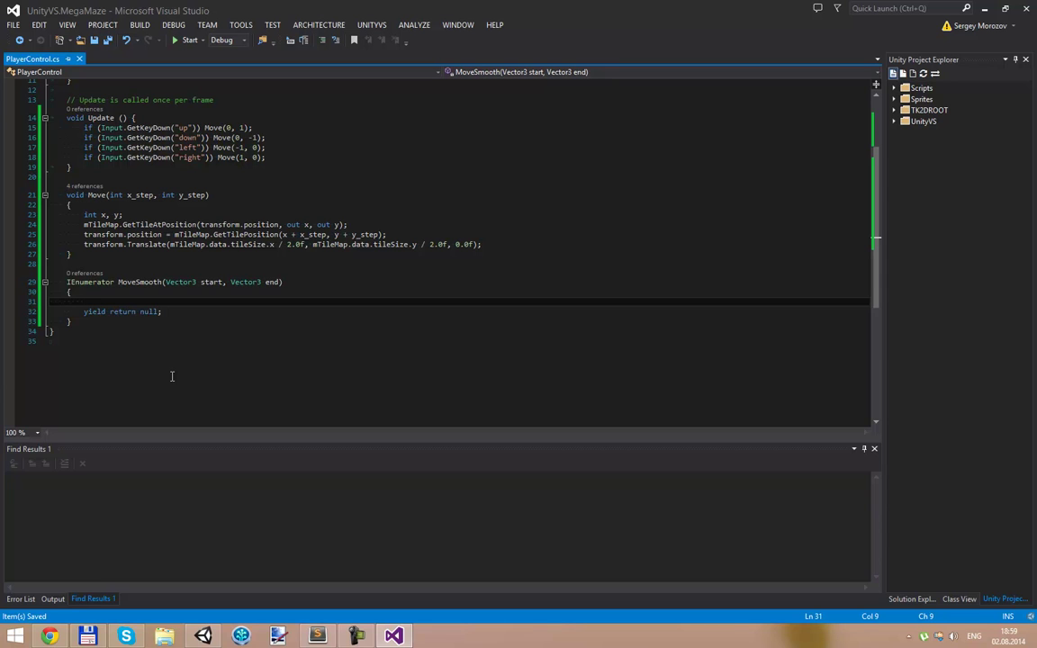
- Add a constant int num_steps = 10, rename it to NUM_STEPS, and save
type("const int")
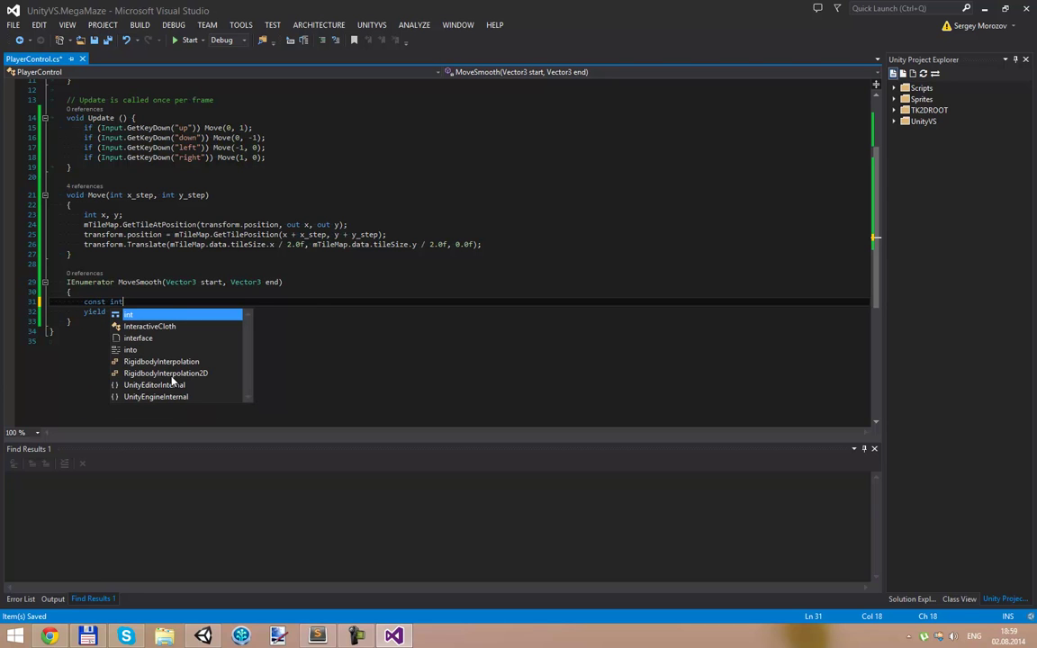
type(" num_steps = 10;")
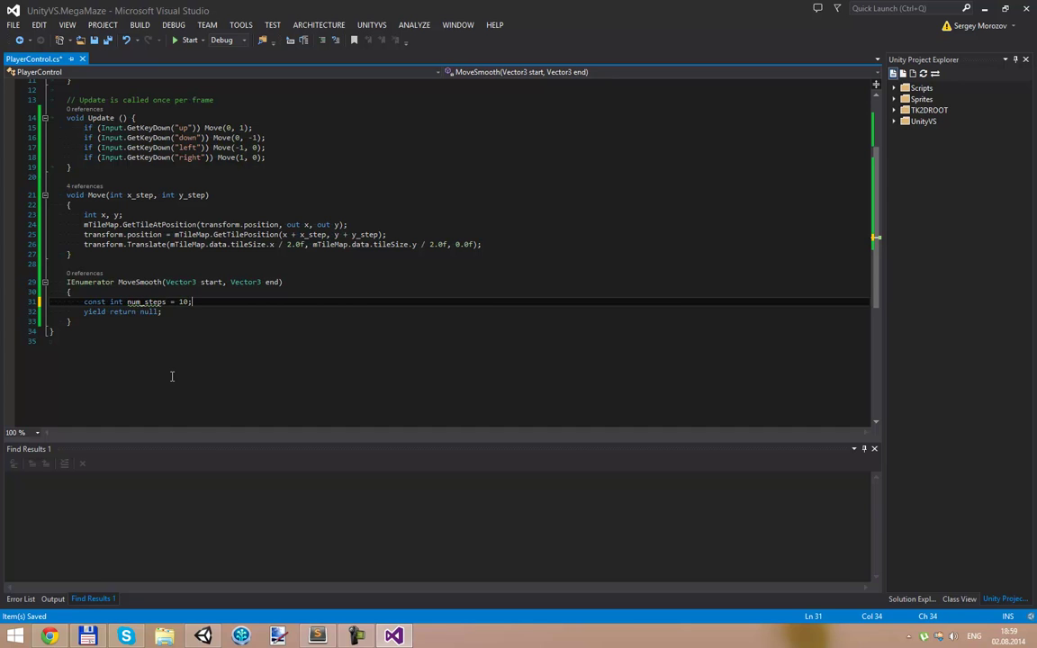
key("Left")
key("Left")
key("Left")
key("ctrl+r")
key("ctrl+r")
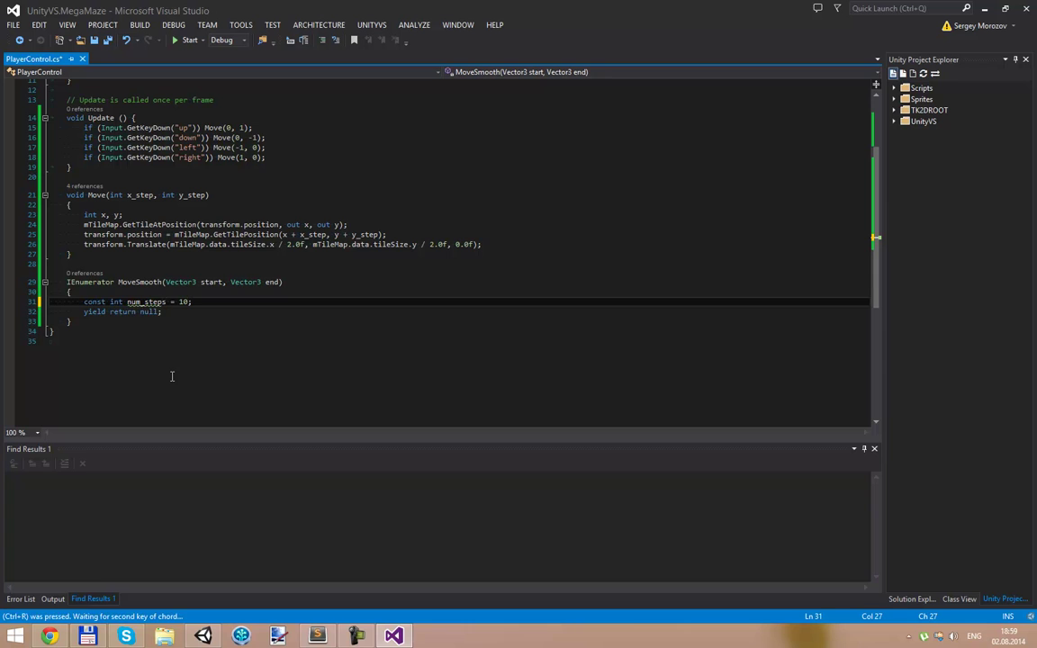
type("NUM_STEPS")
key("Return")
key("ctrl+s")
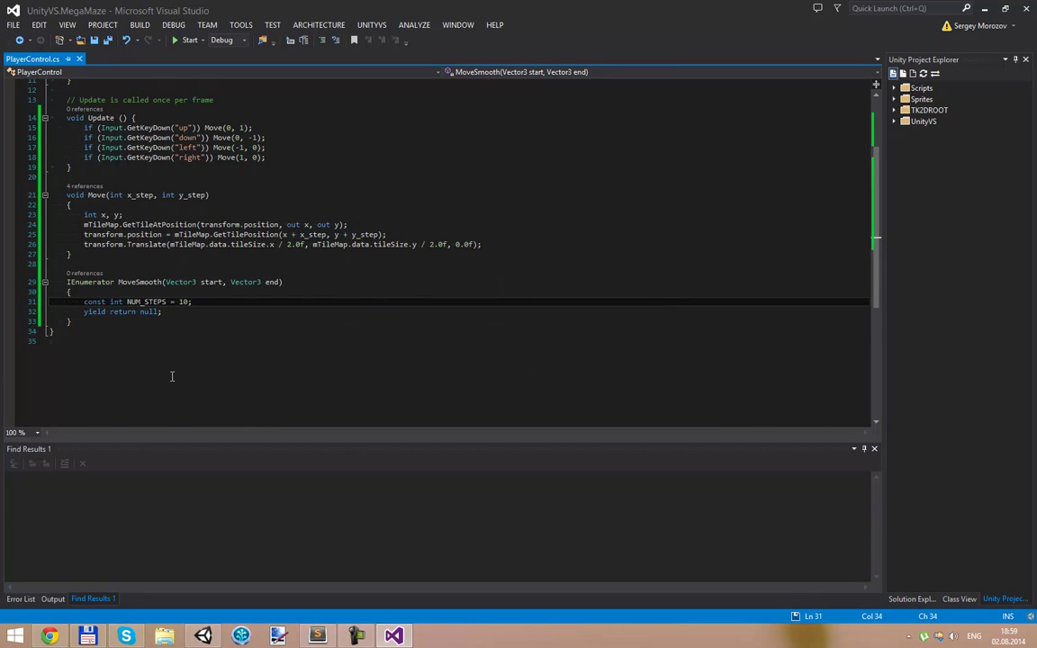
- Write a for loop running istep from 0 while below NUM_STEPS, with an empty brace block
key("Return")
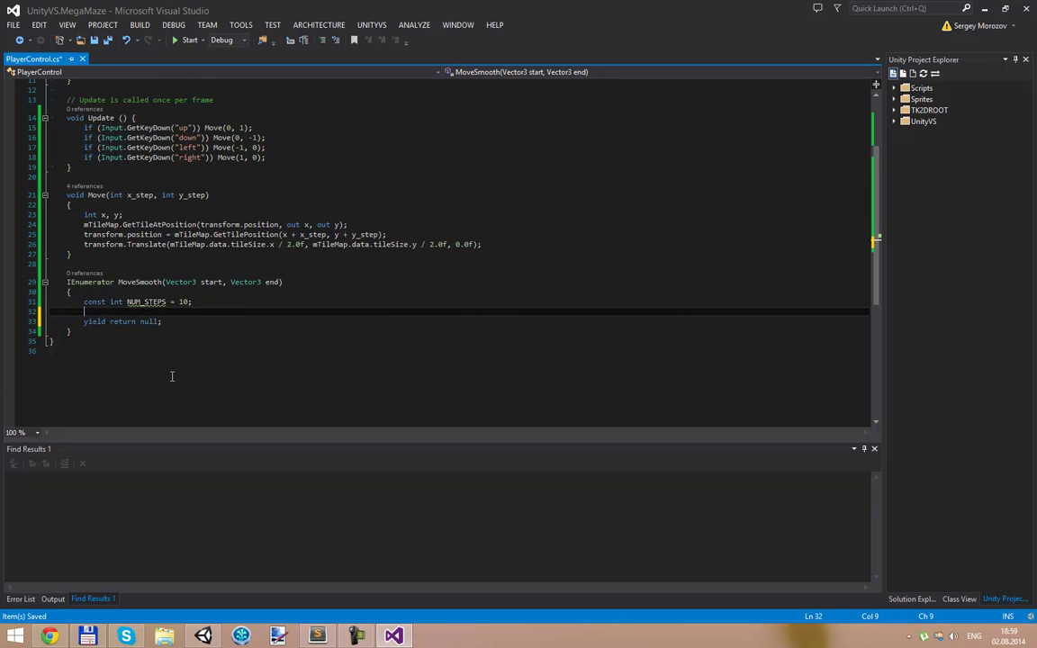
type("for (int i =")
key("Left")
key("Left")
key("Left")
type("step")
key("Right")
key("Right")
key("Right")
type("0; istep < N")
key("Tab")
type("; ++istep")
key("End")
key("Return")
type("{")
key("Return")
key("Return")
type("}")
- Move the yield return null statement inside the new loop body
key("Down")
key("Home")
key("shift+End")
key("ctrl+x")
key("Up")
key("Up")
key("ctrl+v")
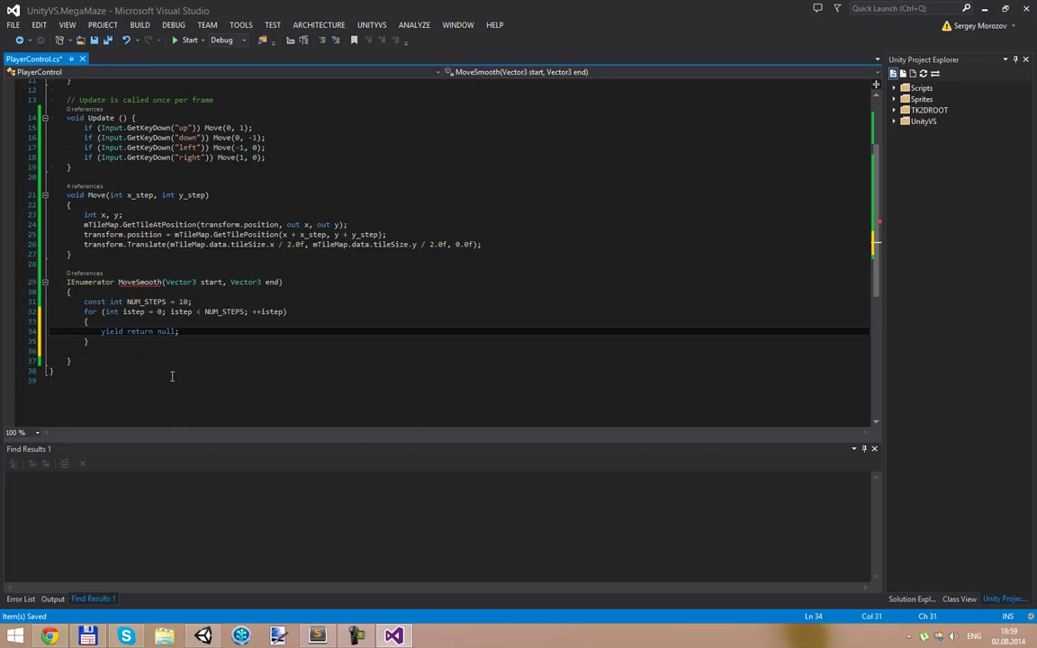
key("ctrl+Return")
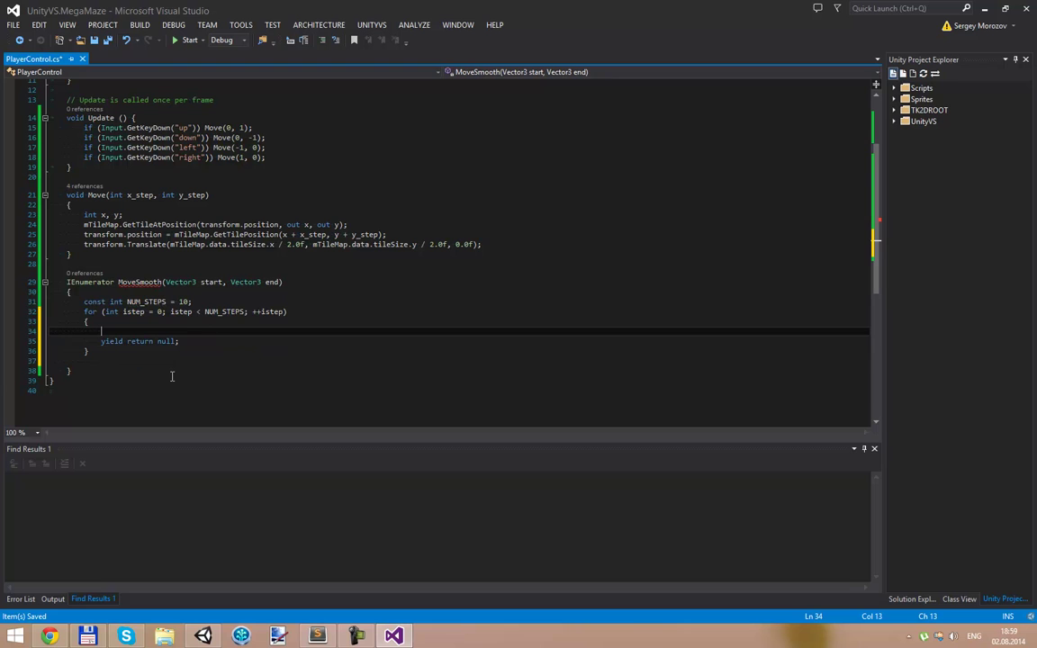
- Replace null in the yield statement with new WaitForSeconds(
double_click(165, 341)
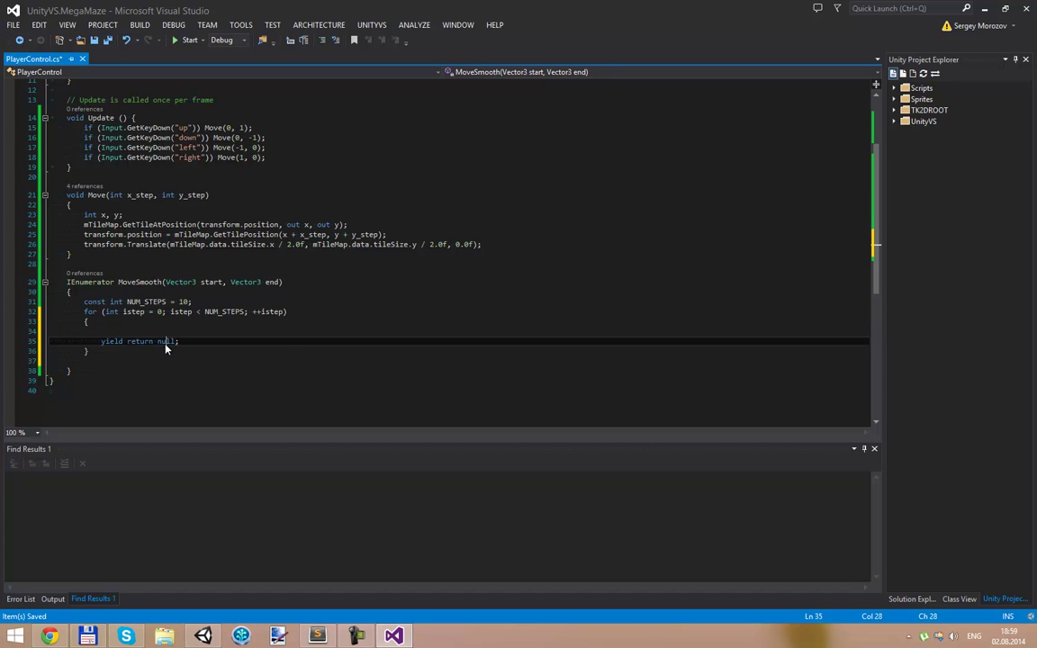
type("new Wati")
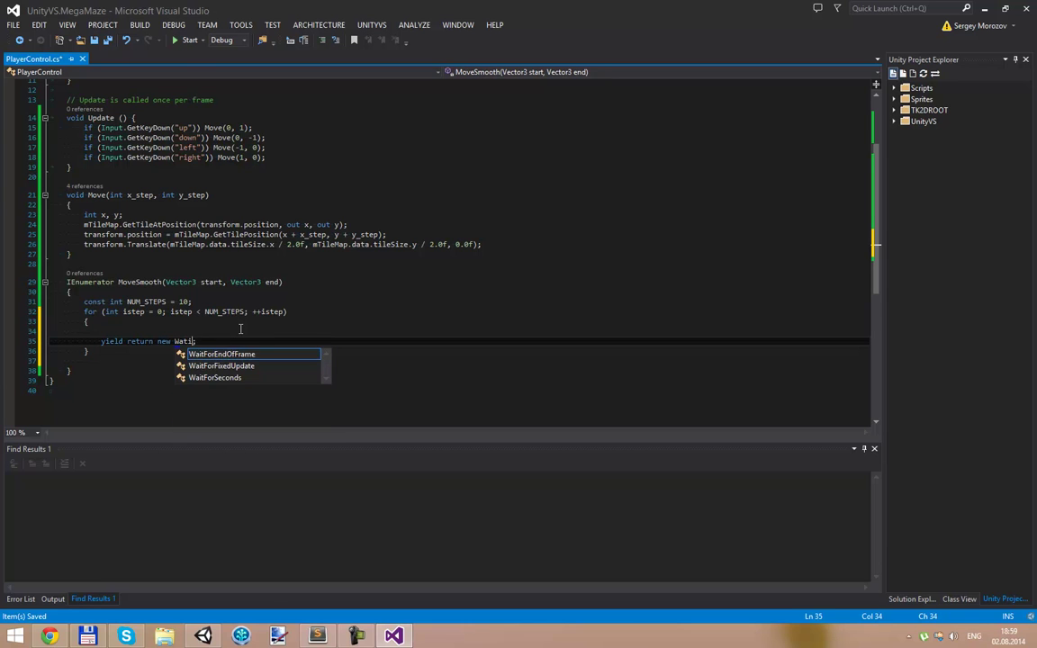
key("Down")
key("Down")
key("Tab")
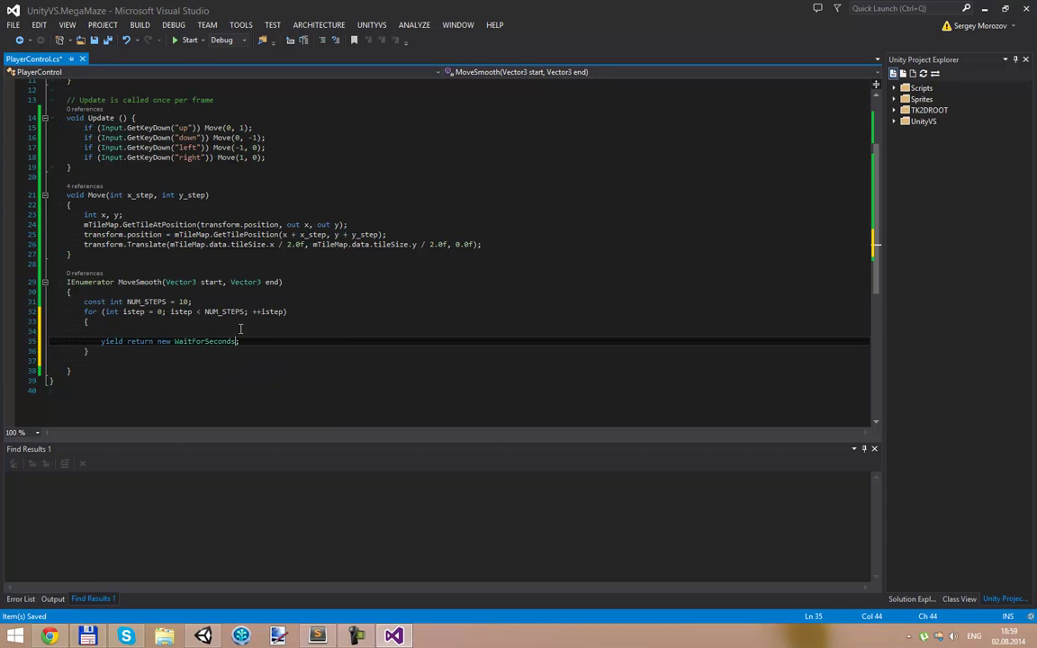
type("(")
- Add a constant float ANIM_TIME = 0.3f below NUM_STEPS
key("Up")
key("Up")
key("Up")
key("Return")
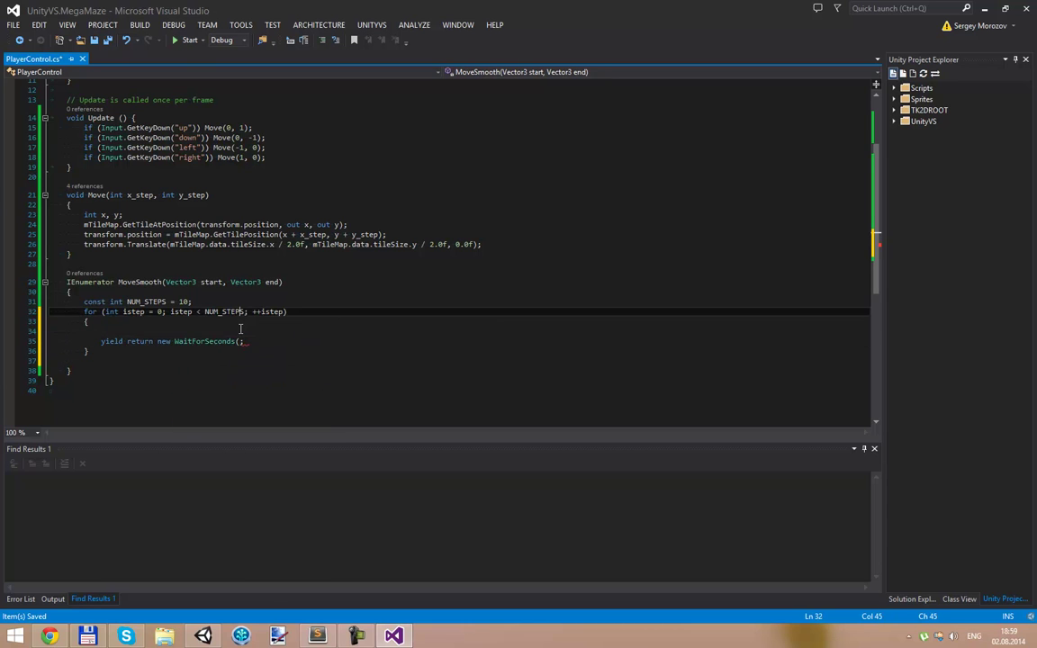
type("const float ANIM_TIME = 0.3f;")
- Pass ANIM_TIME / NUM_STEPS to WaitForSeconds and save the script
key("Down")
key("Down")
key("Down")
key("Down")
key("Right")
key("Right")
key("Right")
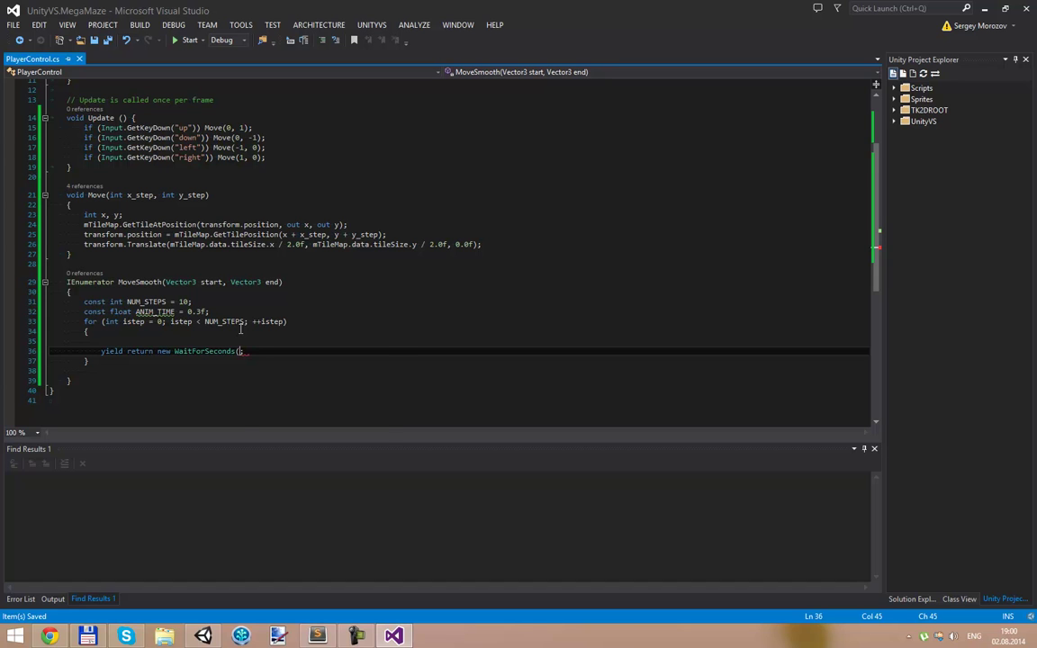
type("ANIU")
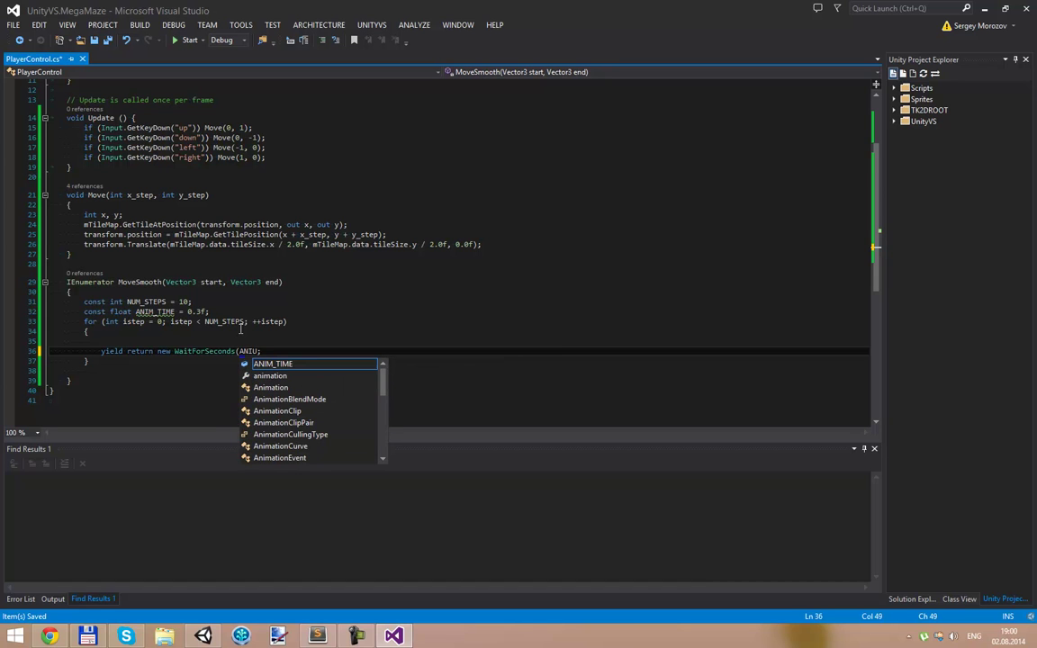
key("Tab")
type("/ ")
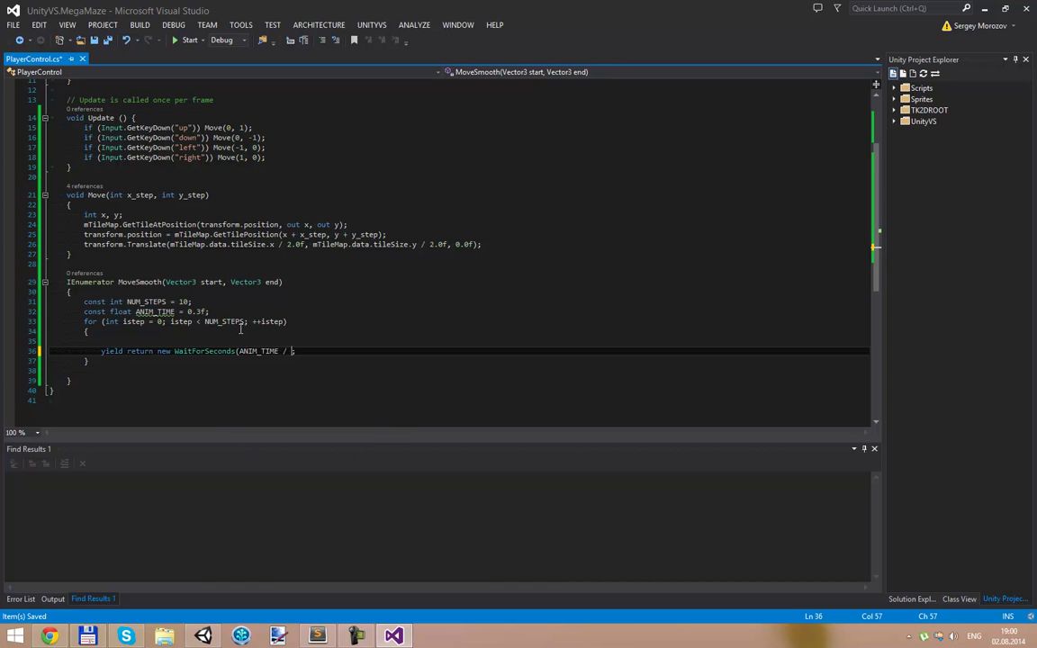
type("NUM")
key("Tab")
type(")")
key("Up")
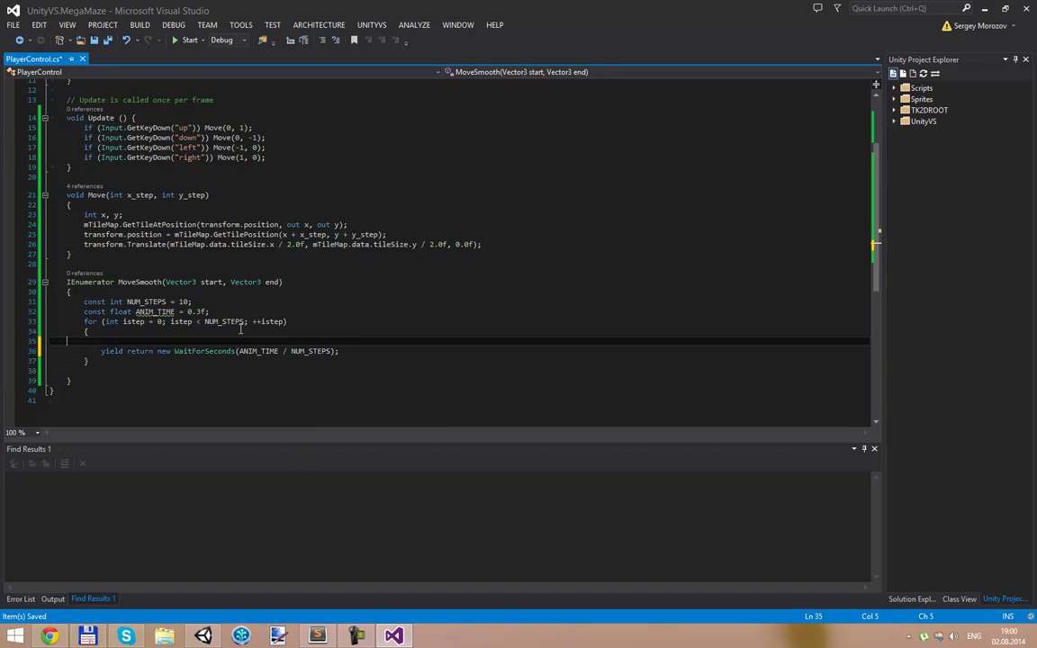
key("ctrl+s")
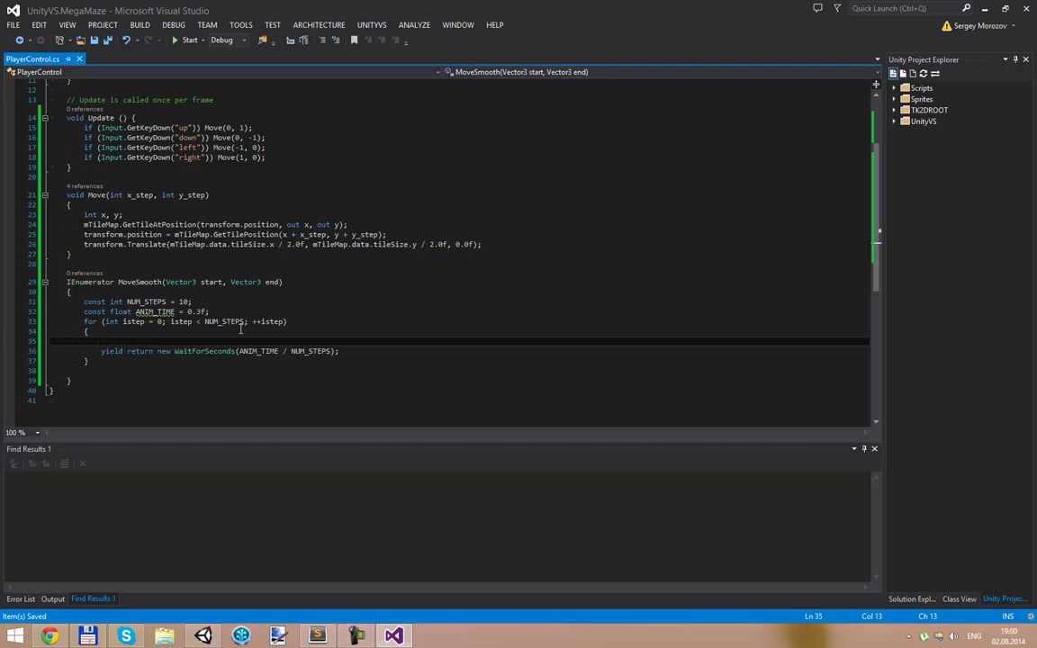
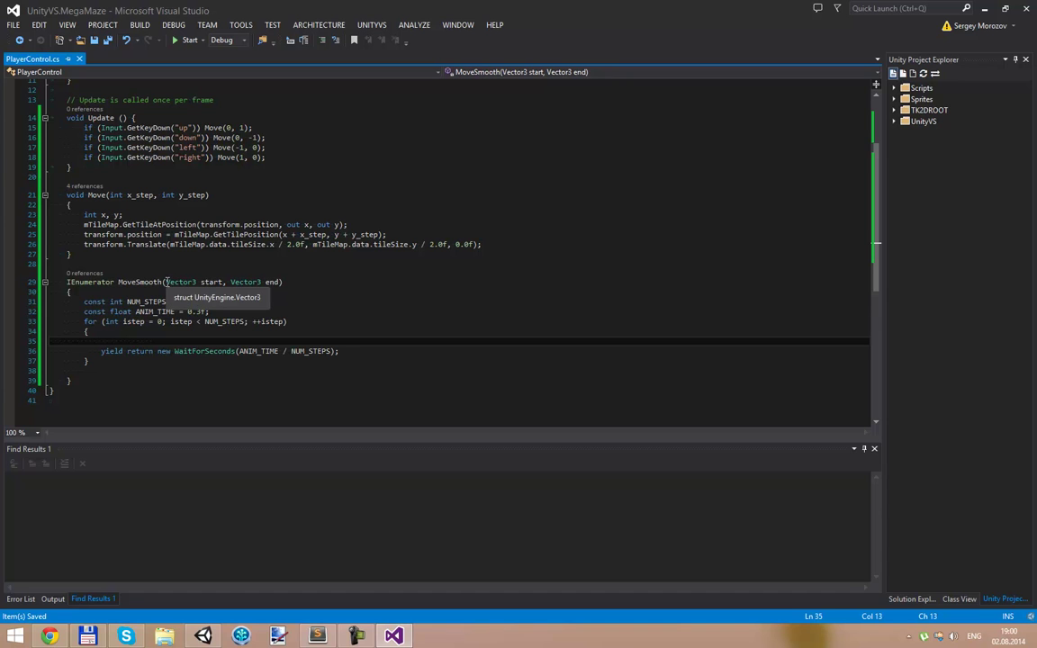
- Add a new blank line after the transform.Translate call at the end of Move
left_click(167, 282)
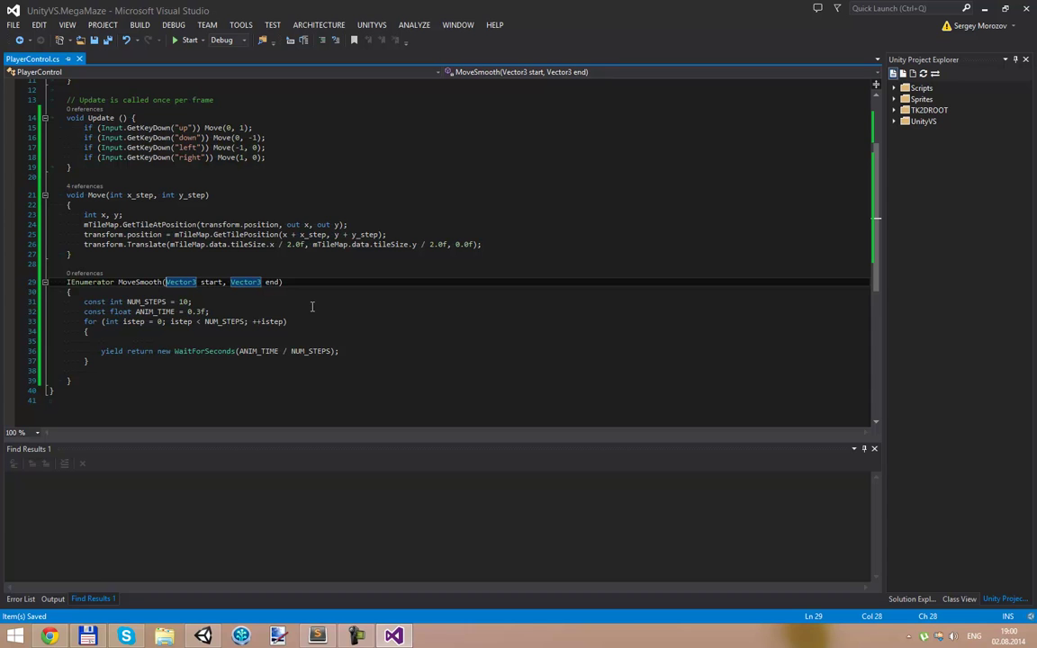
left_click(308, 284)
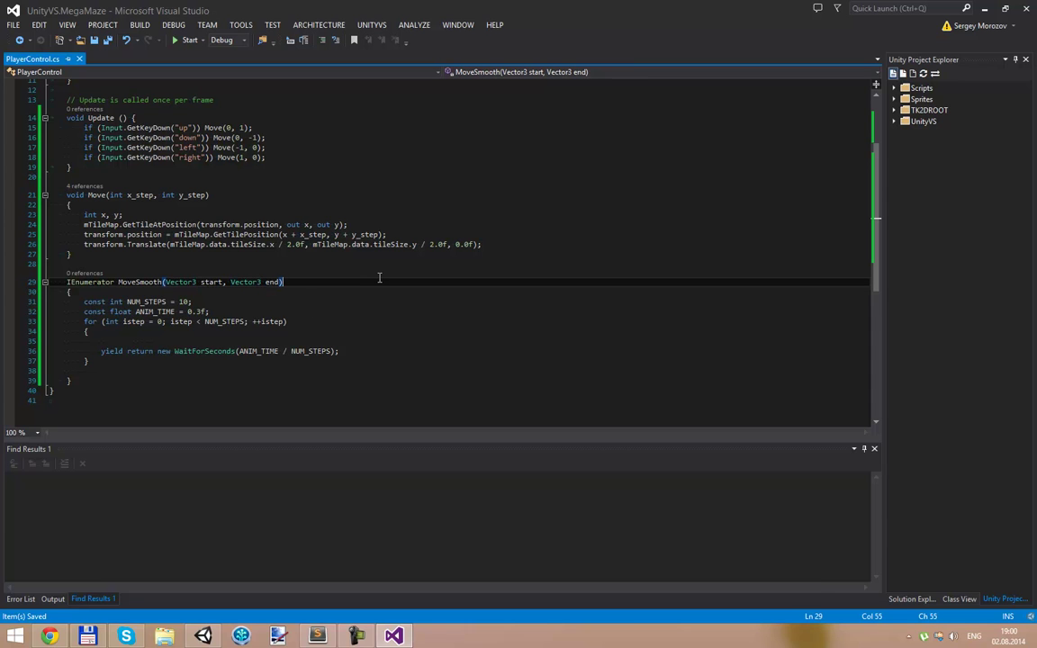
key("Left")
key("Left")
key("Left")
key("Left")
key("Down")
key("Up")
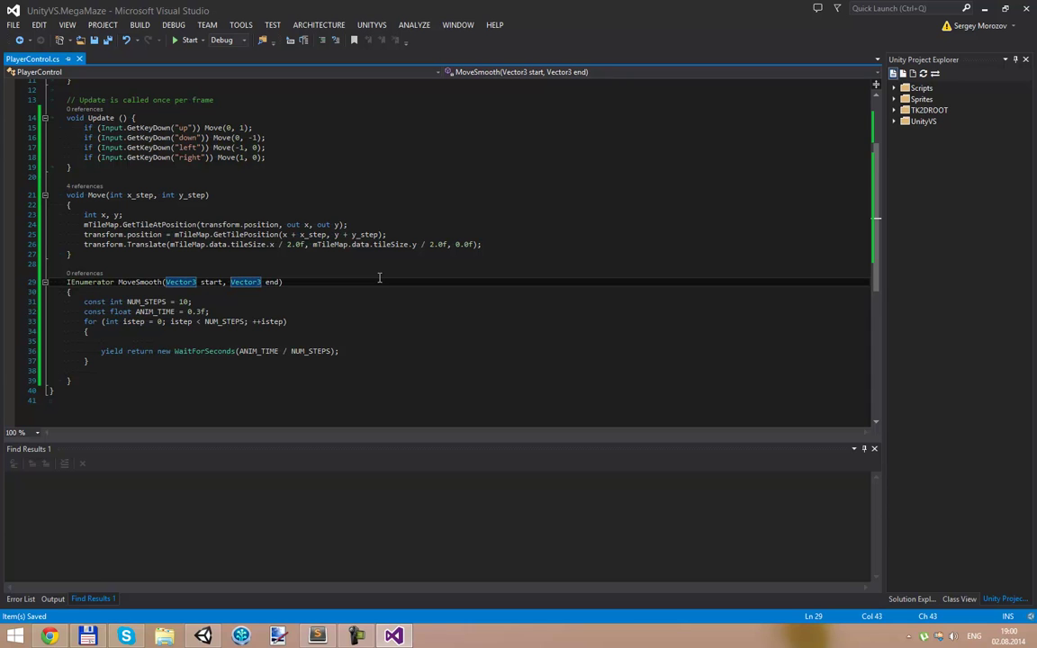
key("Down")
key("Up")
key("Down")
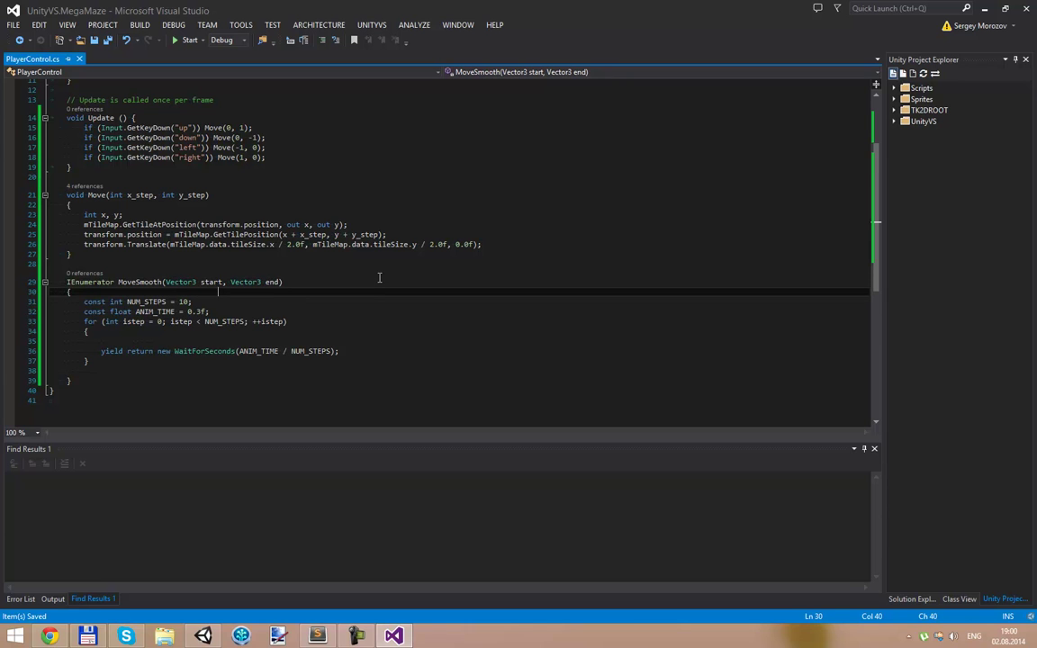
key("Up")
key("Up")
key("Up")
key("Up")
key("Up")
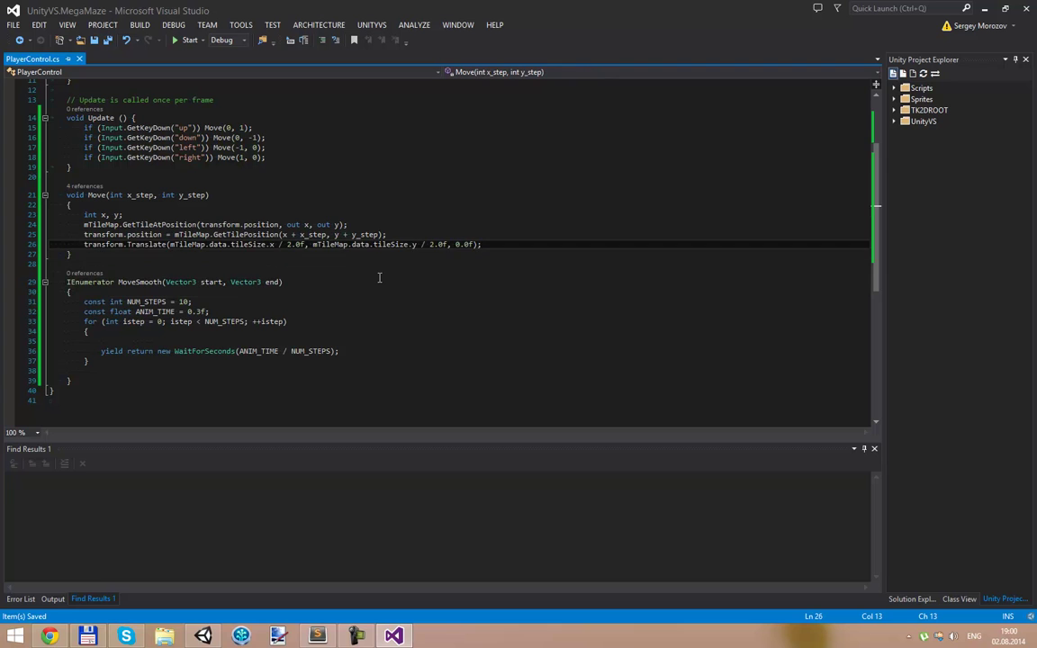
key("Left")
key("Left")
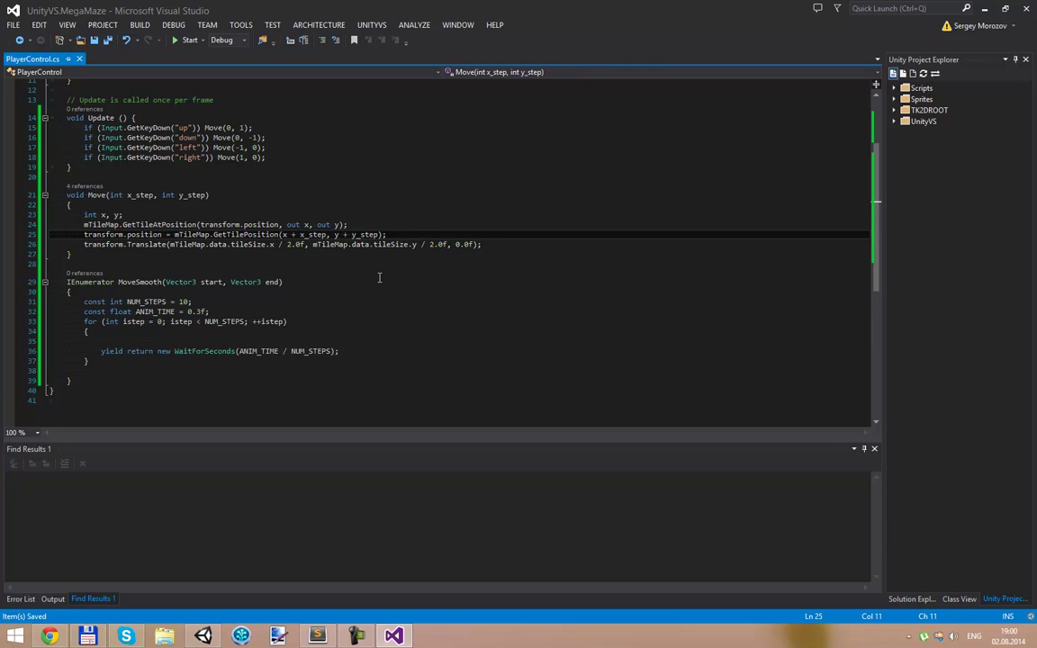
key("Down")
key("End")
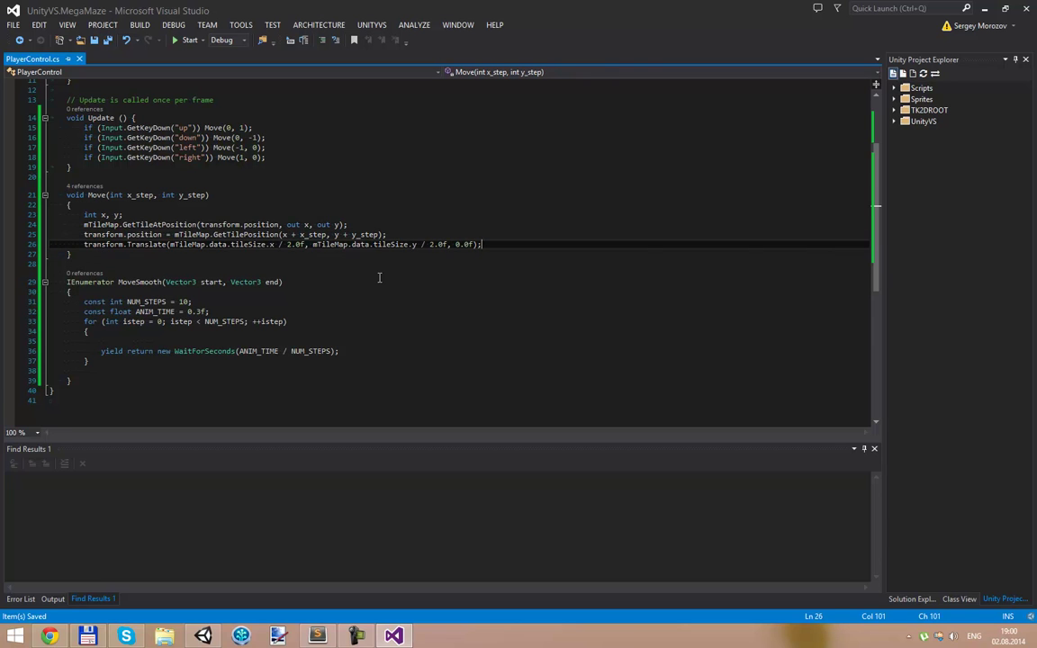
key("Return")
key("Return")
- Enter StartCoroutine(MoveSmooth(transform.position, end_position)); using IntelliSense completions
type("StartCor")
key("Tab")
type("(M")
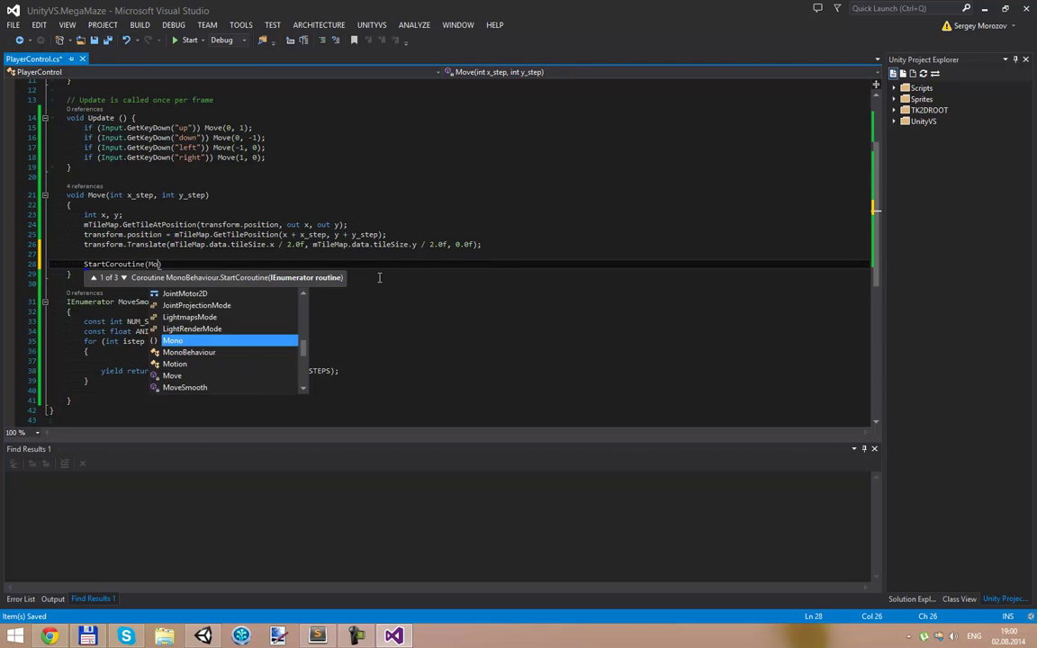
type("oveS")
key("Tab")
type("(")
type("transform")
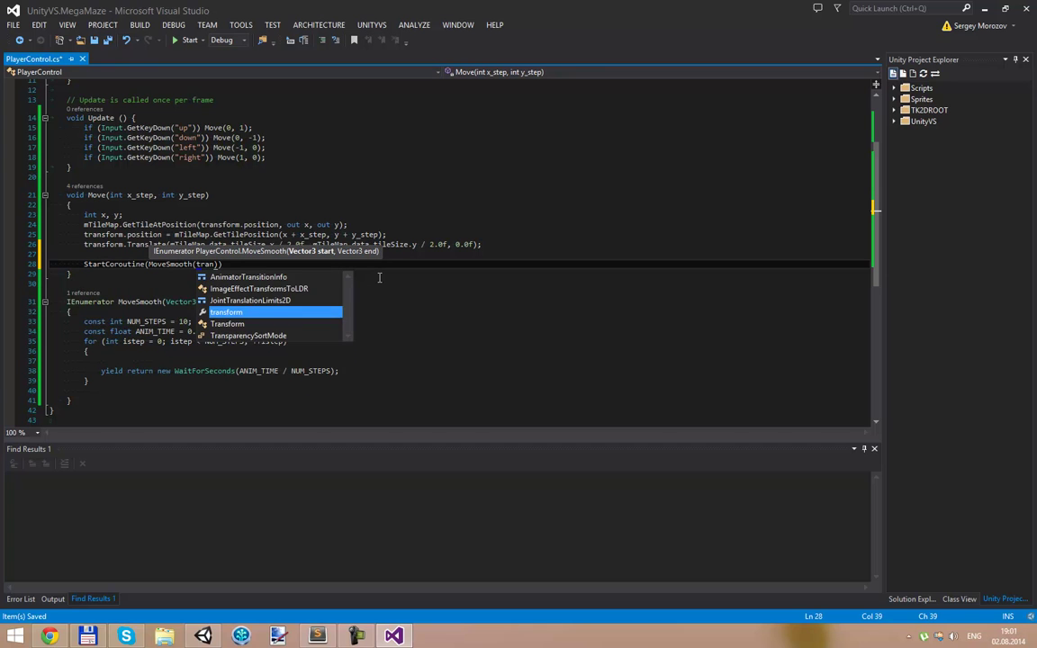
type(".positi")
key("Tab")
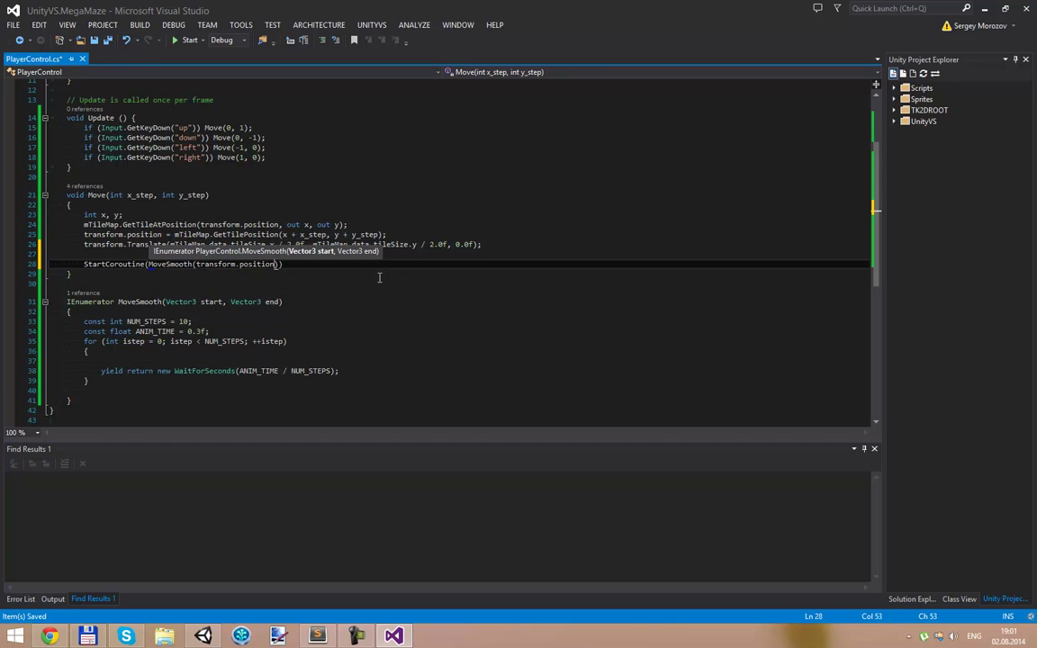
type(", ")
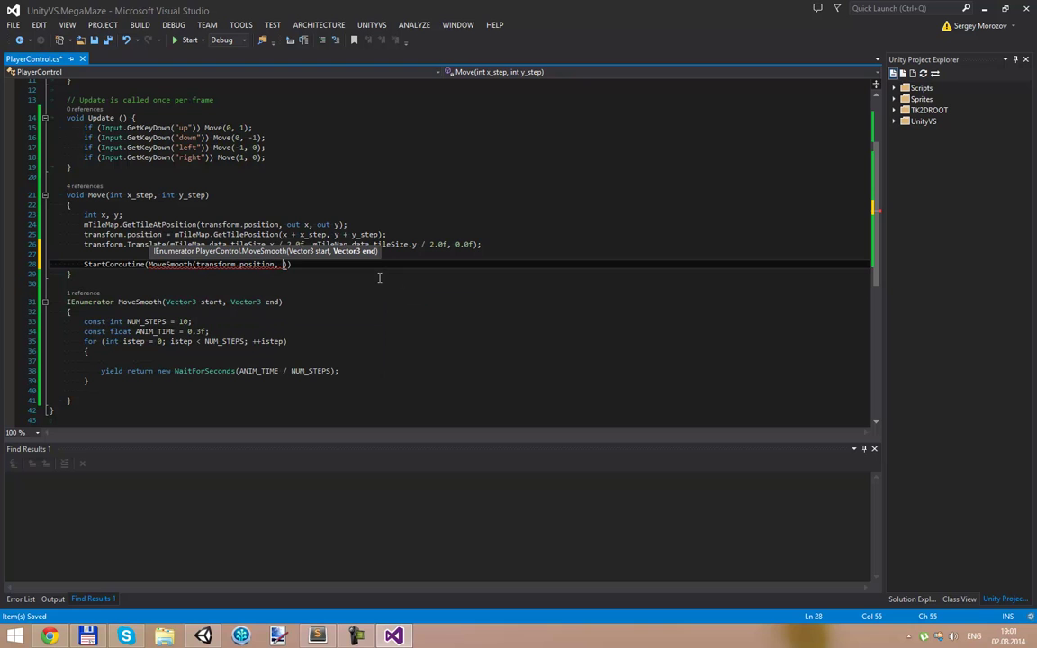
type("end")
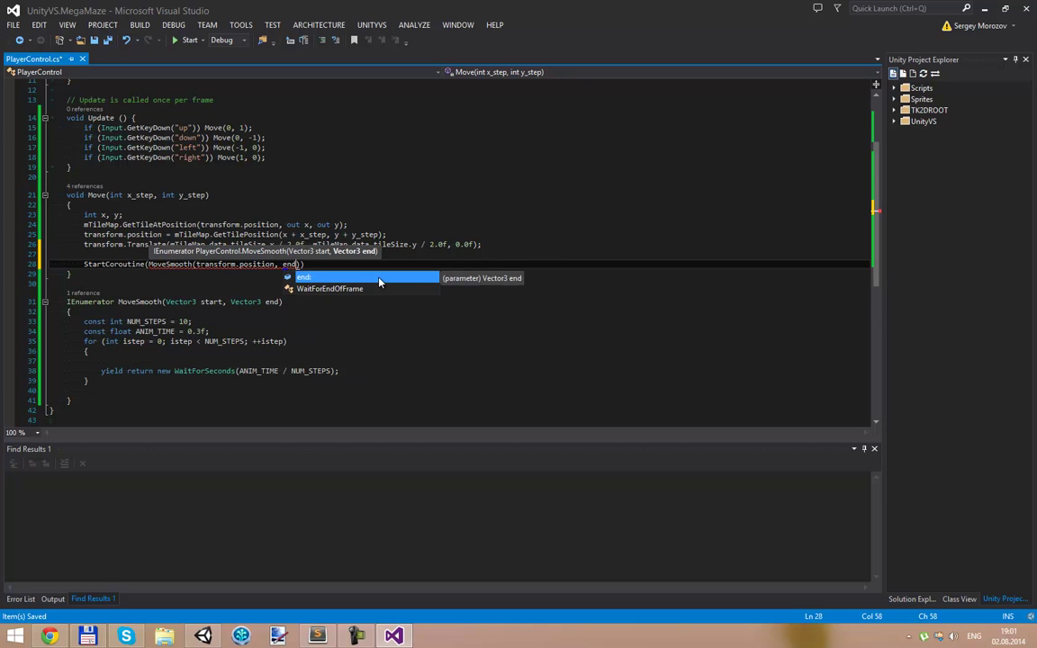
type("_position")
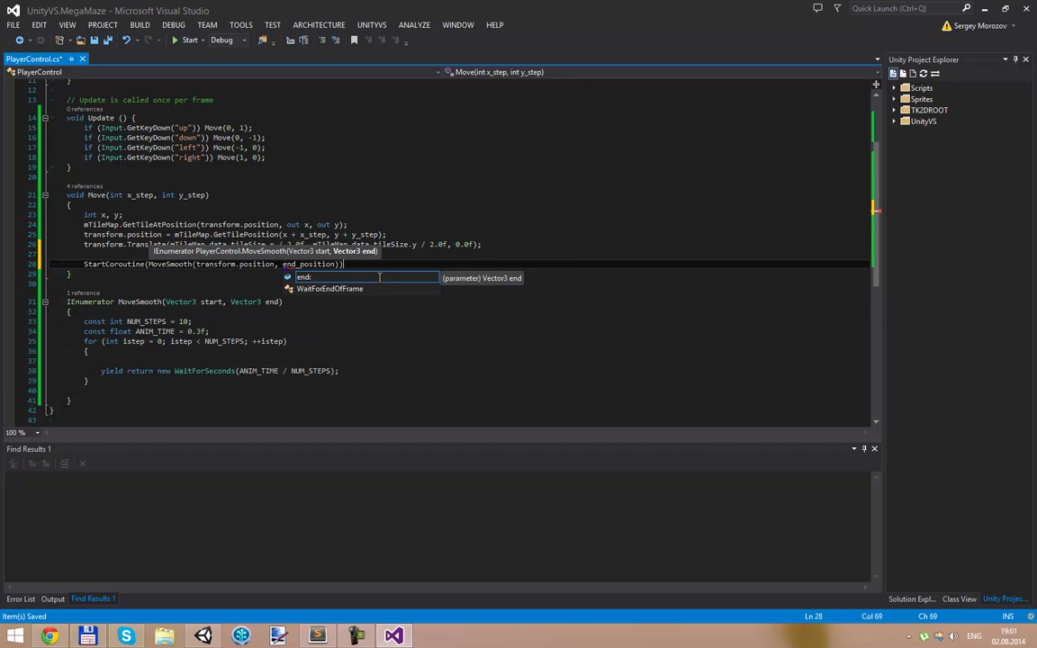
type("));")
- Begin a Vector3 end_position declaration on a new line above the StartCoroutine call
key("Up")
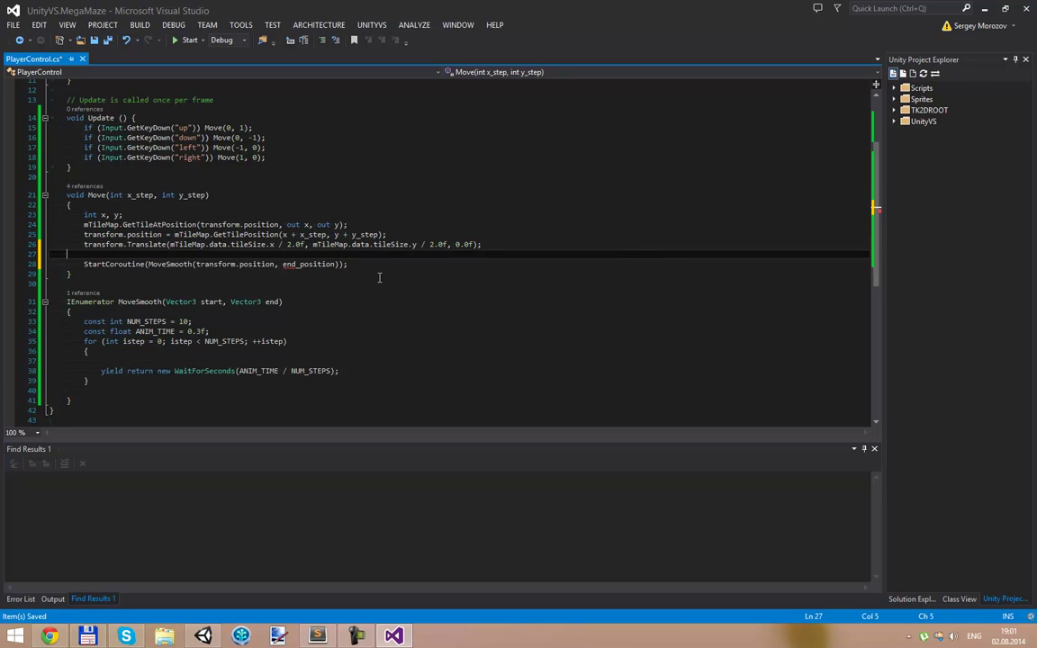
key("Return")
type("Vect")
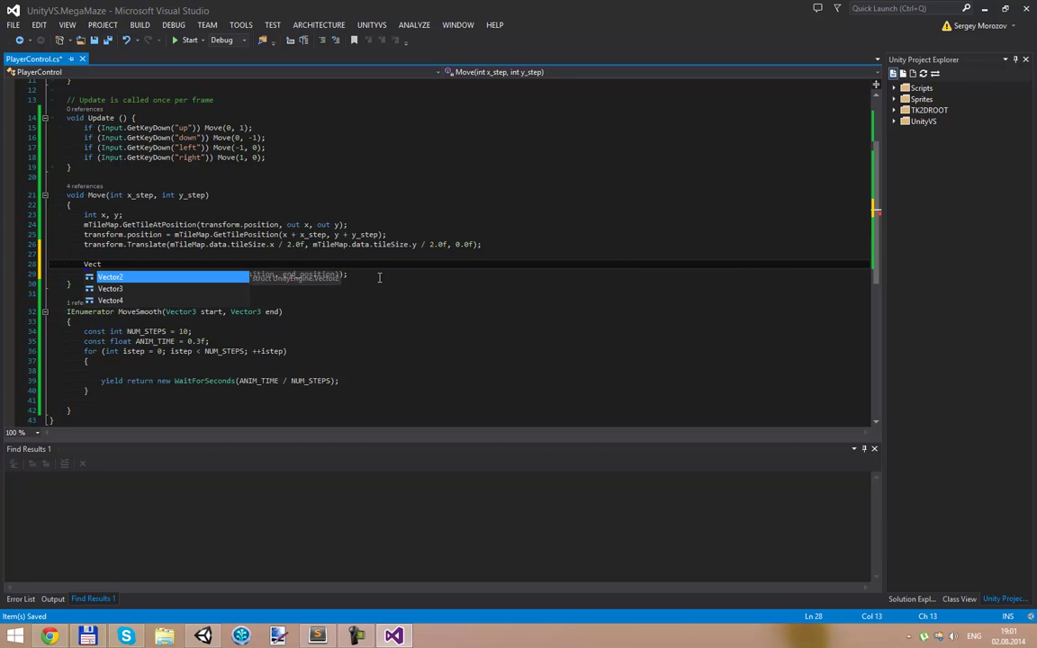
key("Down")
type("end_position")
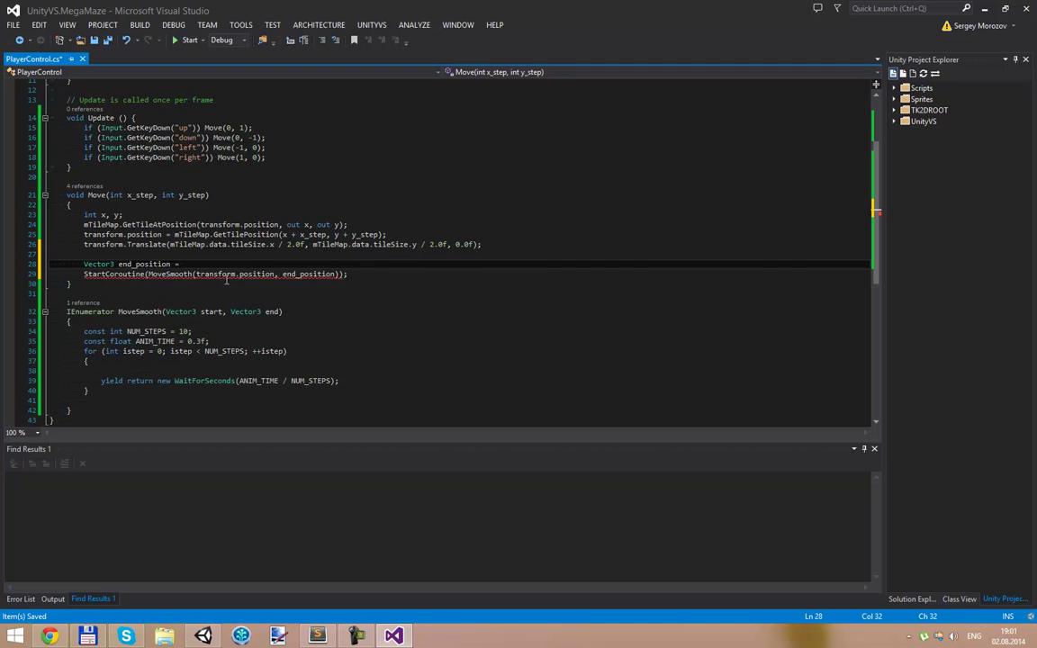
- Move the Vector3 end_position = declaration over transform.position on line 25
double_click(140, 263)
left_click_drag(84, 264, 84, 274)
key("ctrl+x")
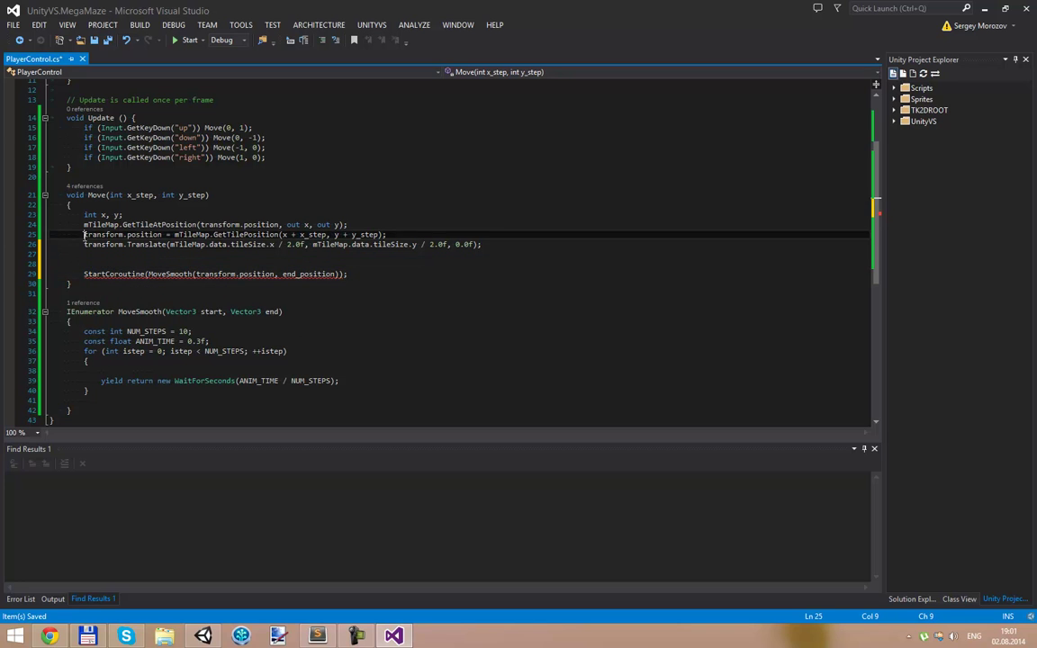
left_click_drag(84, 234, 163, 234)
key("ctrl+v")
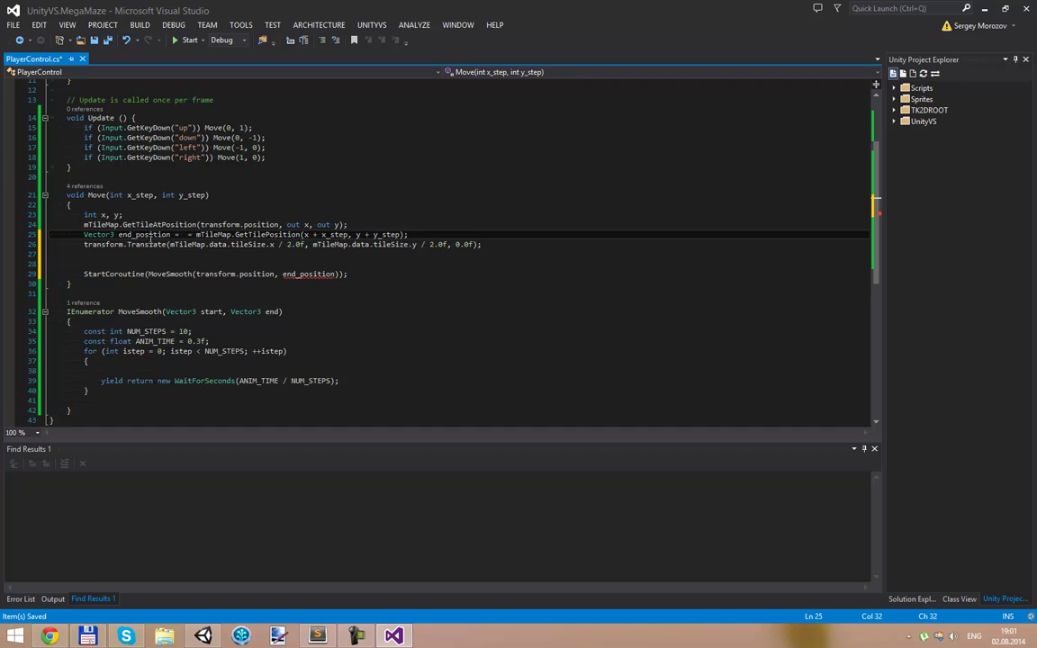
- Start an end_position.x line above the Translate call
double_click(135, 234)
key("ctrl+c")
left_click(160, 253)
key("ctrl+v")
type(".Tran")
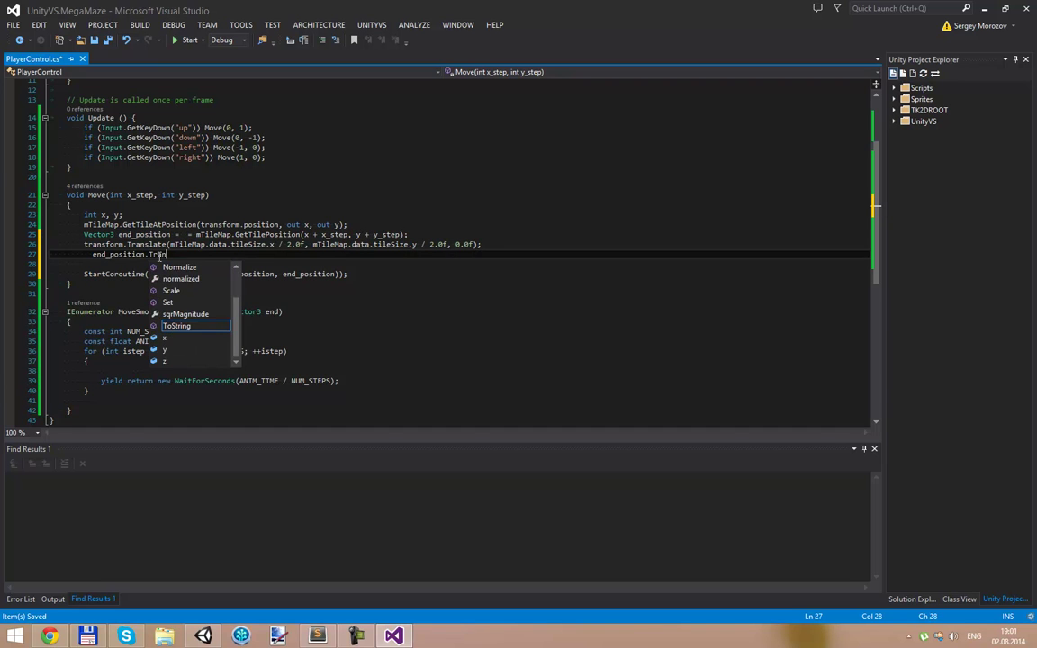
key("Escape")
key("ctrl+z")
key("ctrl+z")
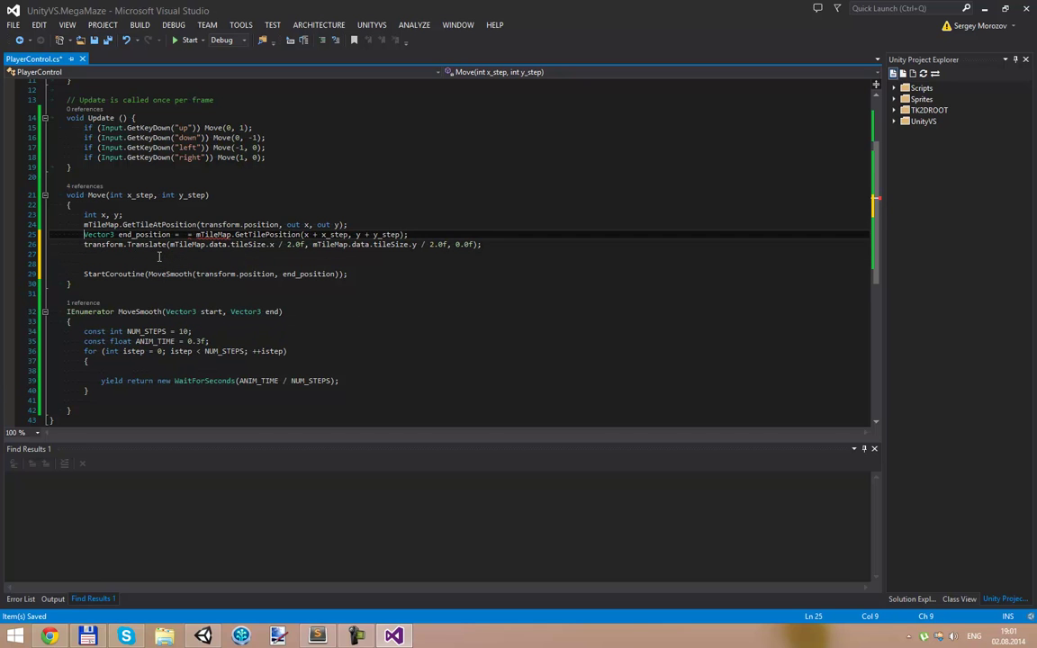
key("ctrl+Return")
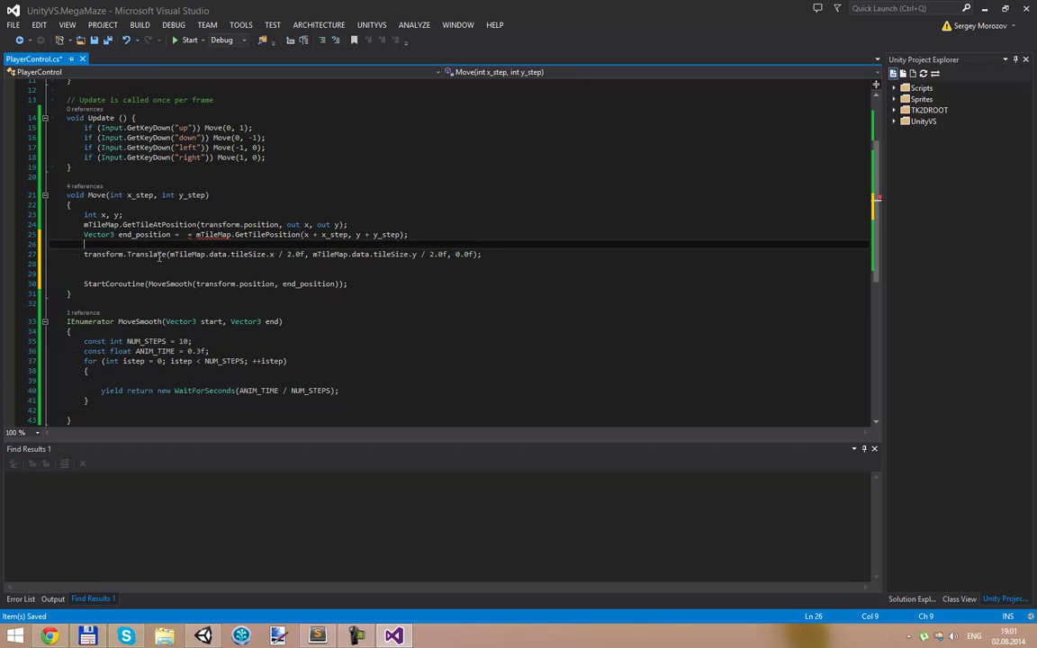
type("end_position")
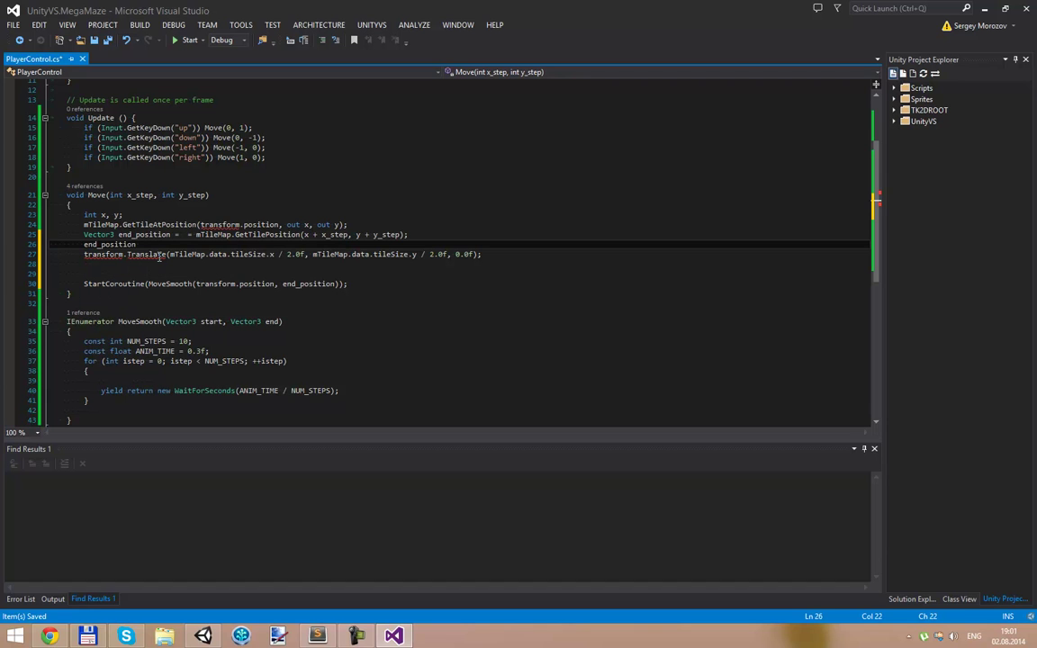
type(" .x")
- Make end_position.x += the half-tile x offset (tileSize.x / 2.0f) and remove the duplicate equals sign
left_click_drag(170, 254, 304, 255)
key("ctrl+c")
left_click(172, 244)
key("ctrl+v")
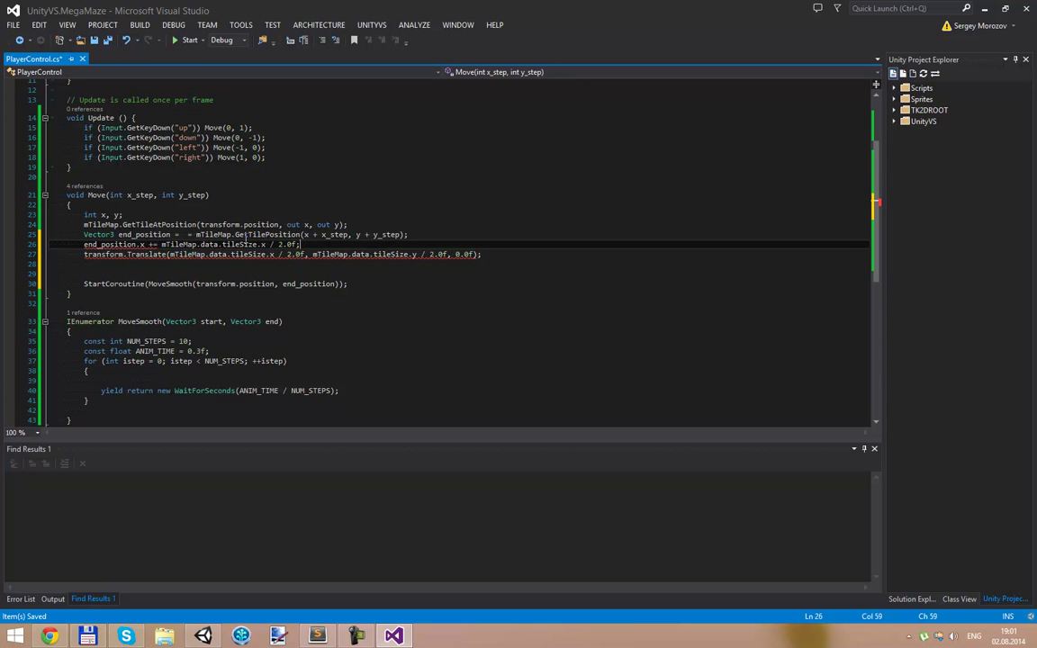
key("Return")
left_click(198, 234)
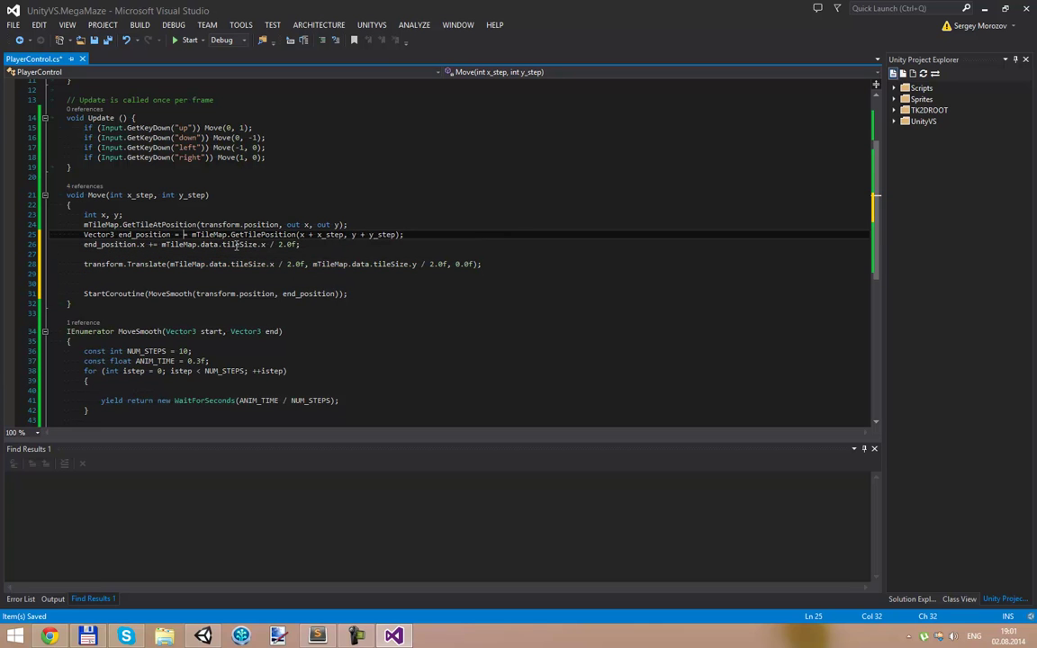
key("BackSpace")
key("BackSpace")
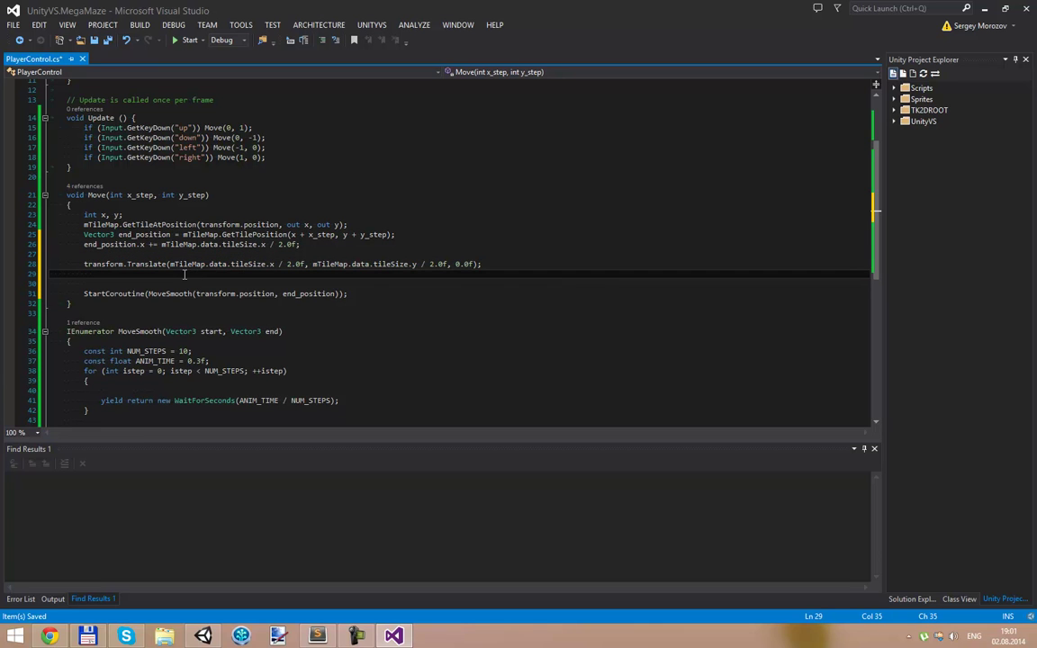
- Duplicate the offset line as end_position.y for the half-tile y offset
left_click(117, 244)
triple_click(118, 244)
key("ctrl+c")
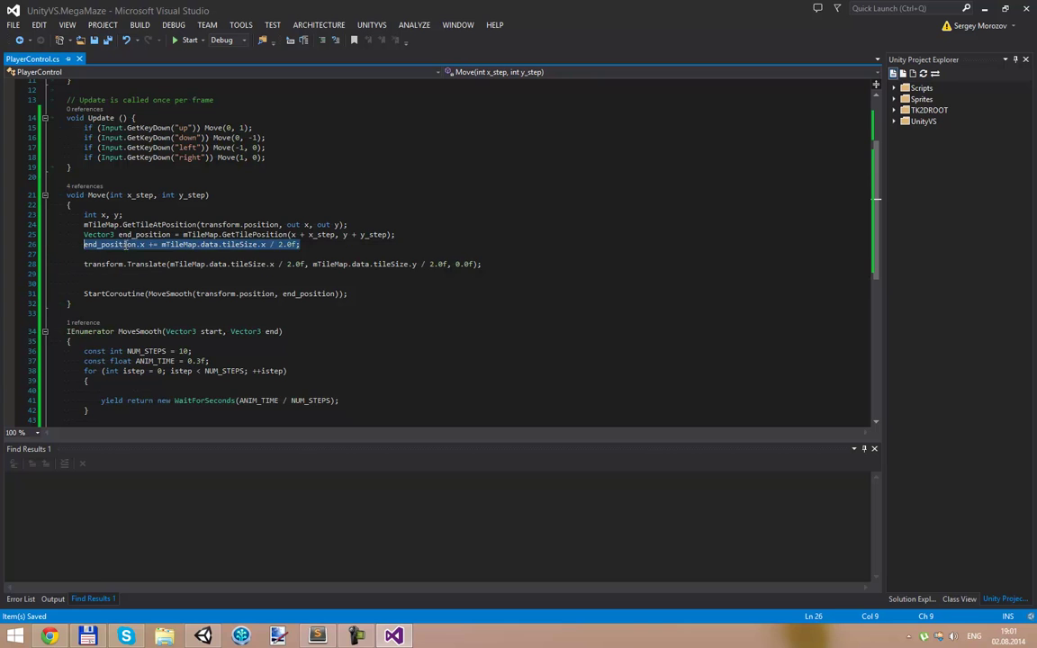
key("End")
key("Return")
key("ctrl+v")
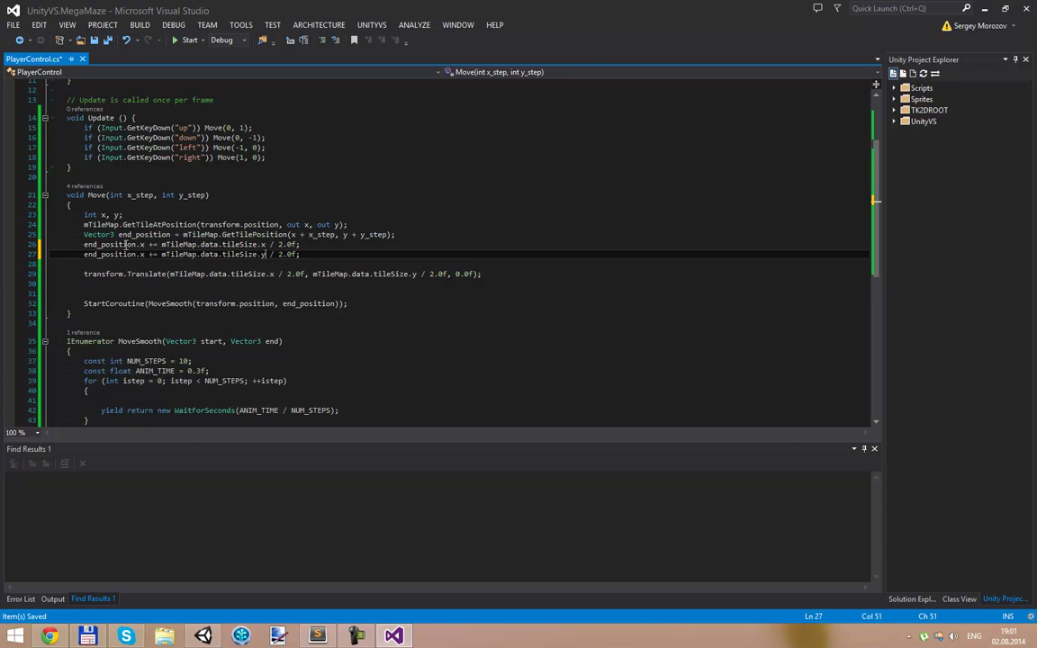
key("ctrl+Left")
key("ctrl+Left")
key("ctrl+Left")
key("Delete")
type("y")
- Delete the old transform.Translate line and the extra blank lines in Move
key("Down")
key("Down")
key("Home")
key("shift+Down")
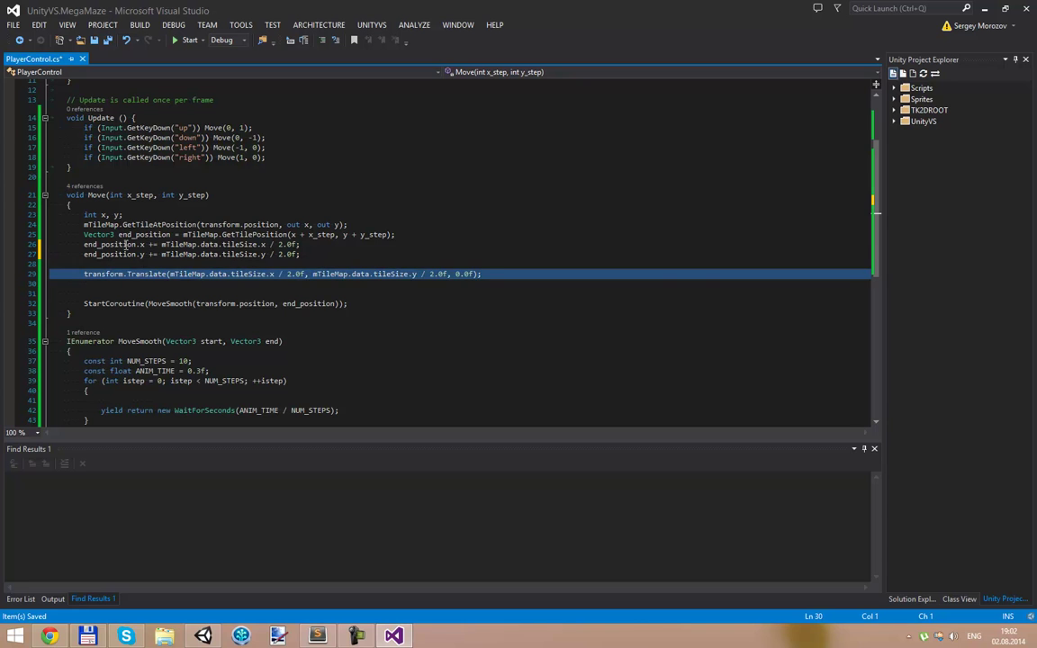
key("Delete")
key("Up")
left_click(126, 244)
left_click(132, 272)
key("Up")
key("Home")
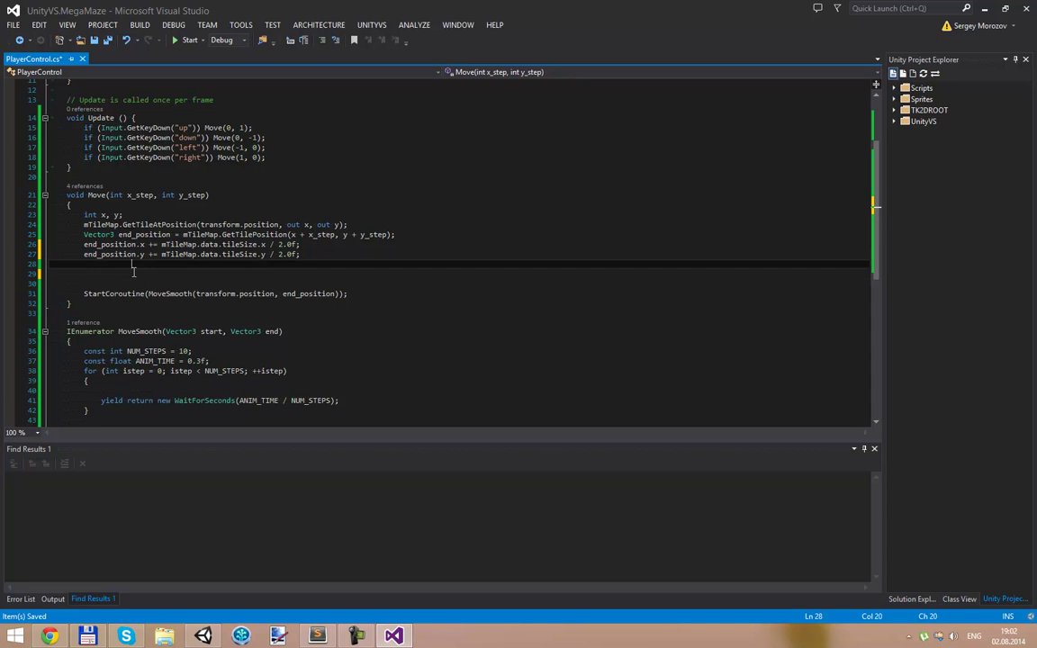
key("shift+Down")
key("shift+Down")
key("shift+Down")
key("Delete")
key("Up")
key("Up")
key("Up")
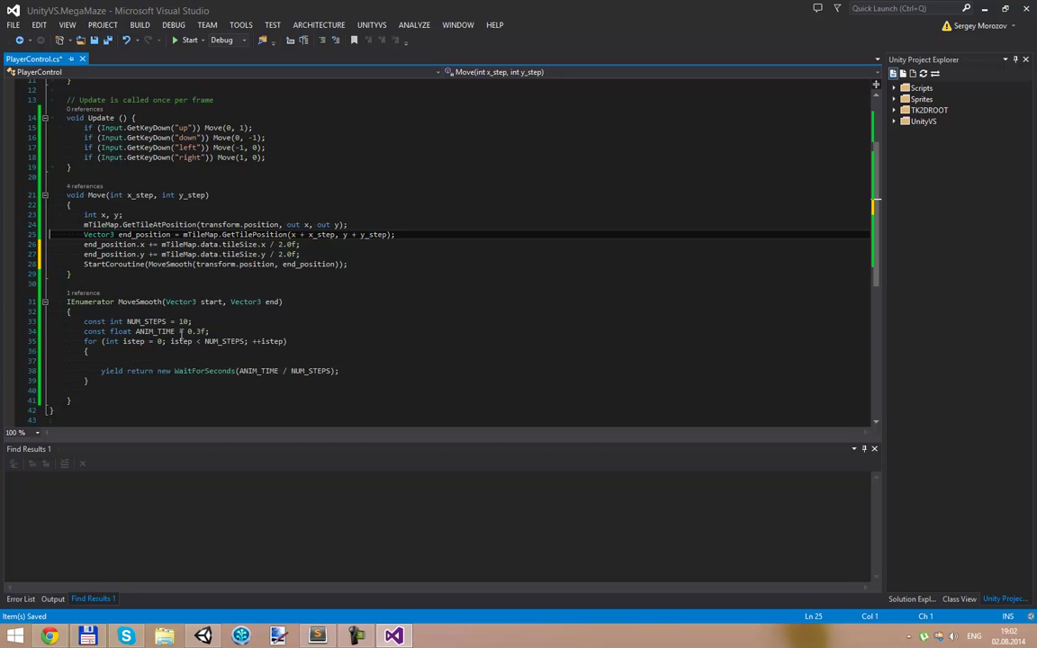
- Start a transform.Translate((end - start) call on the empty MoveSmooth loop line
left_click(245, 332)
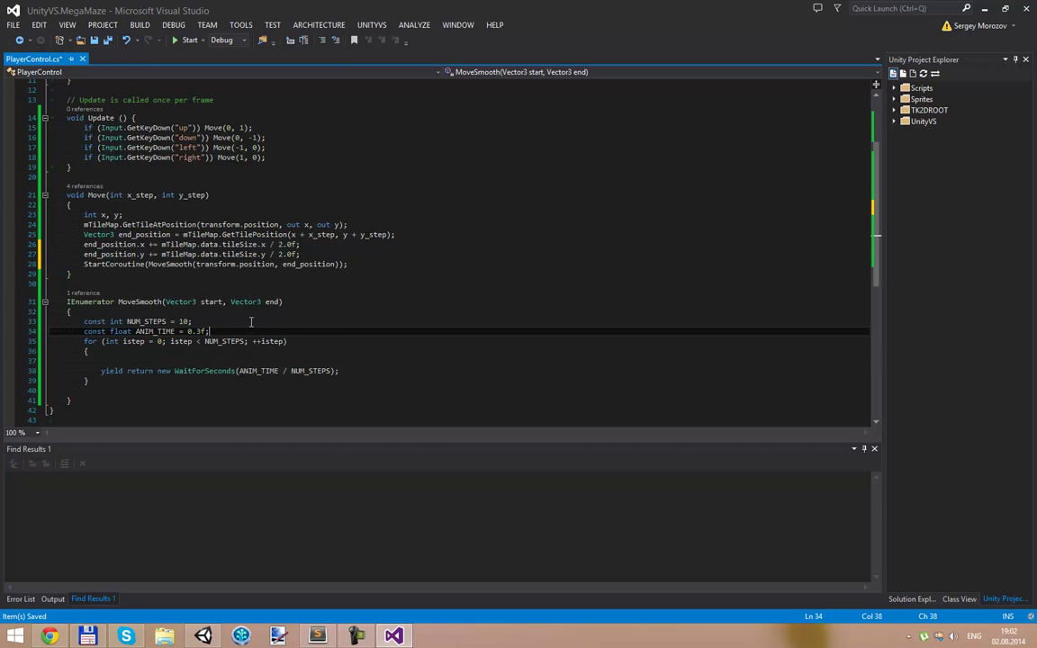
left_click(110, 302)
scroll(94, 306, "up", 4)
scroll(144, 360, "down", 3)
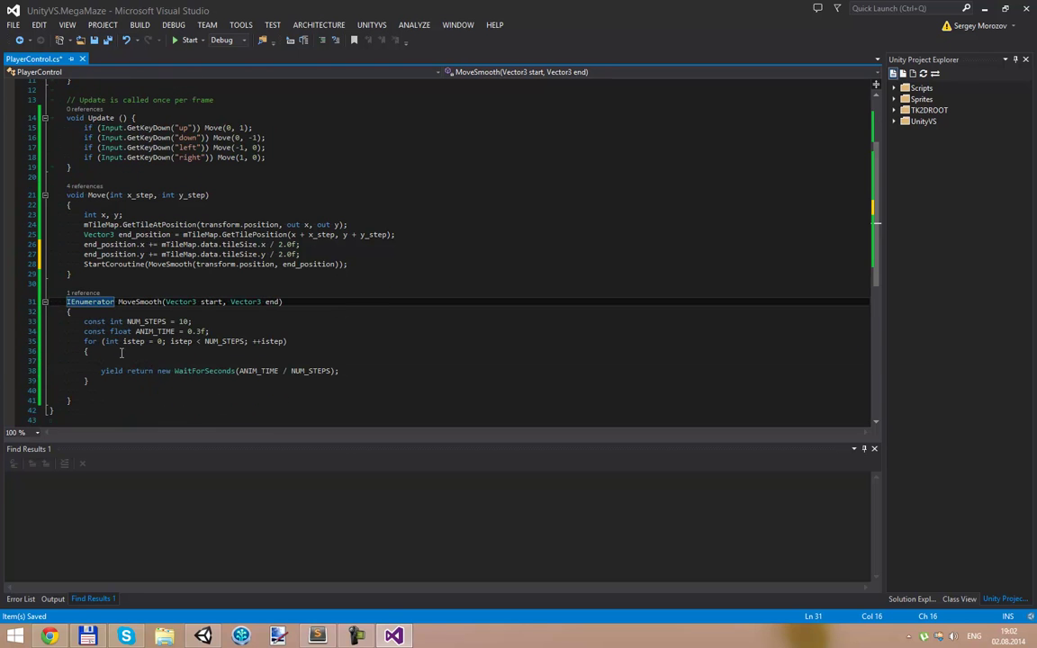
left_click(144, 361)
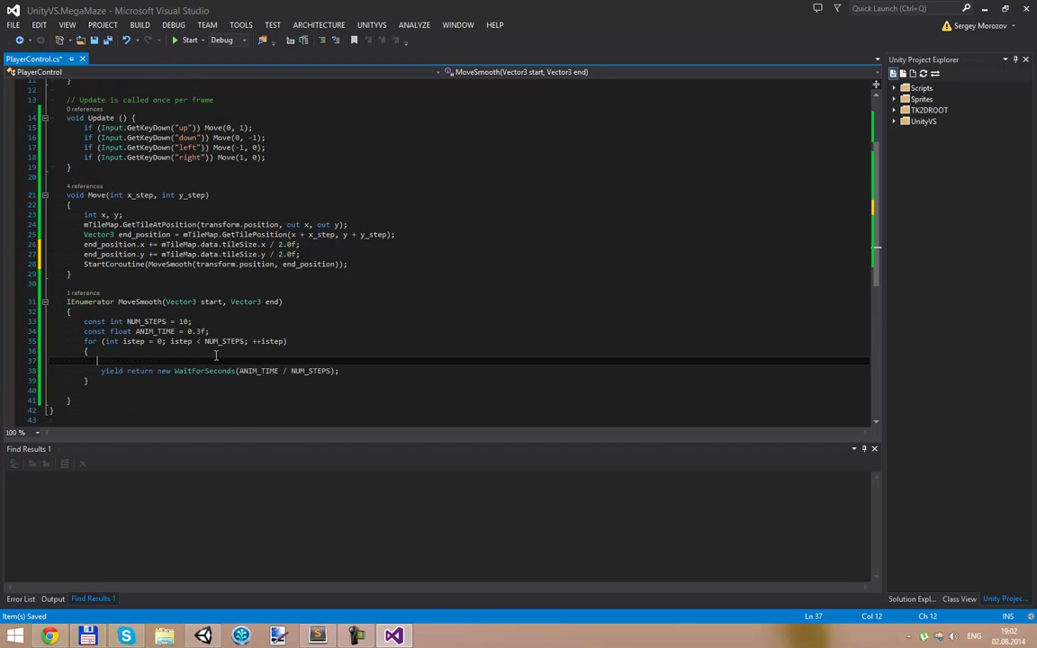
type("transform")
type(".po")
key("Tab")
type(".Tra")
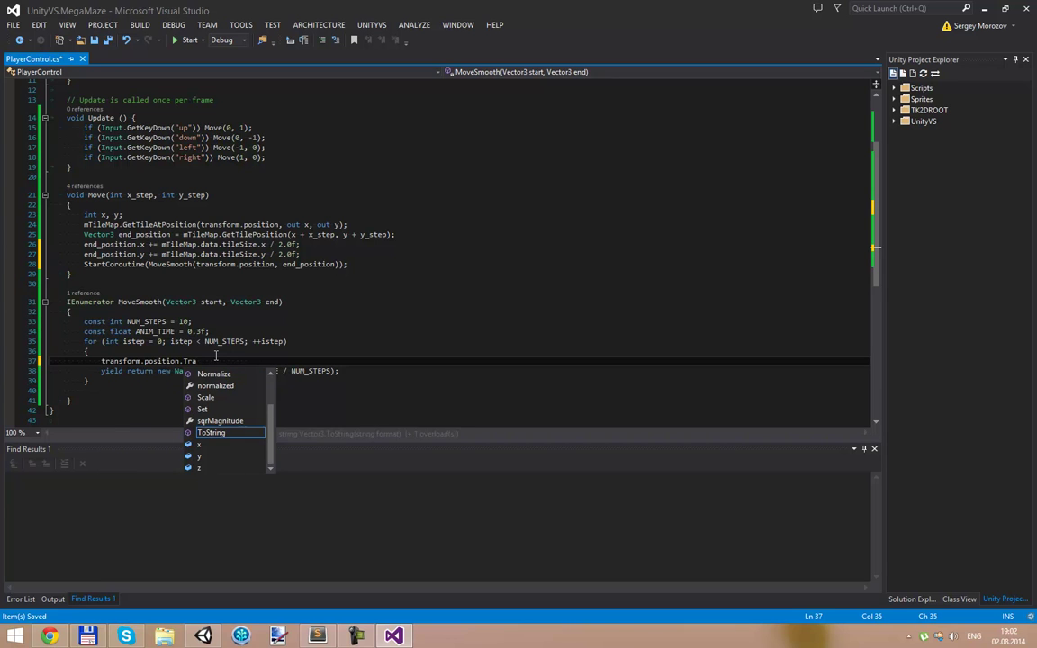
key("ctrl+BackSpace")
key("ctrl+BackSpace")
key("ctrl+BackSpace")
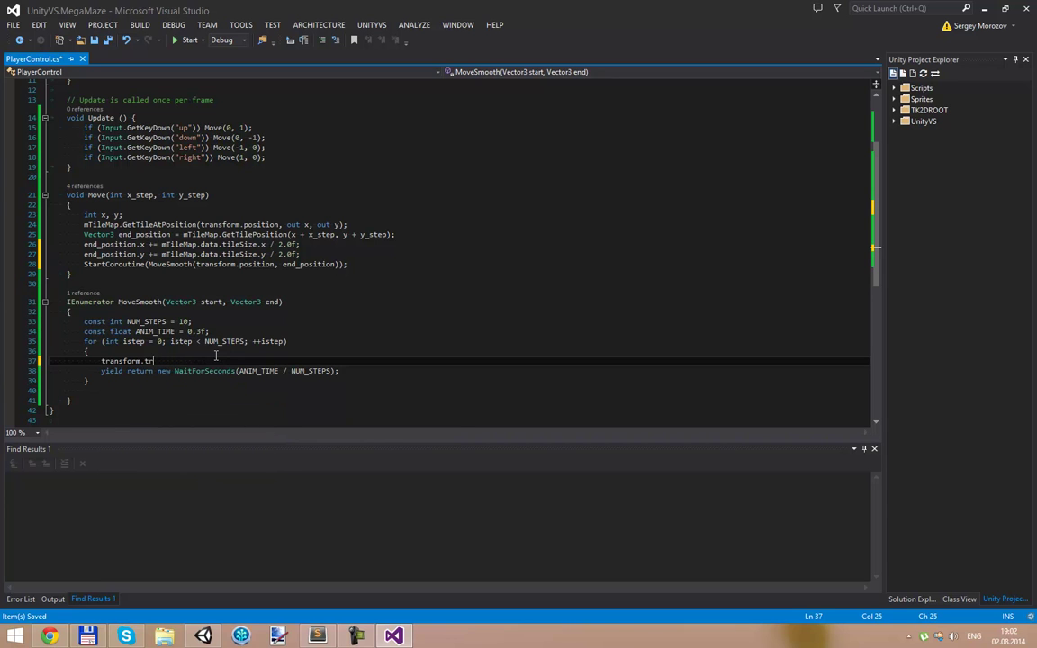
type("Tra")
key("Tab")
type("(")
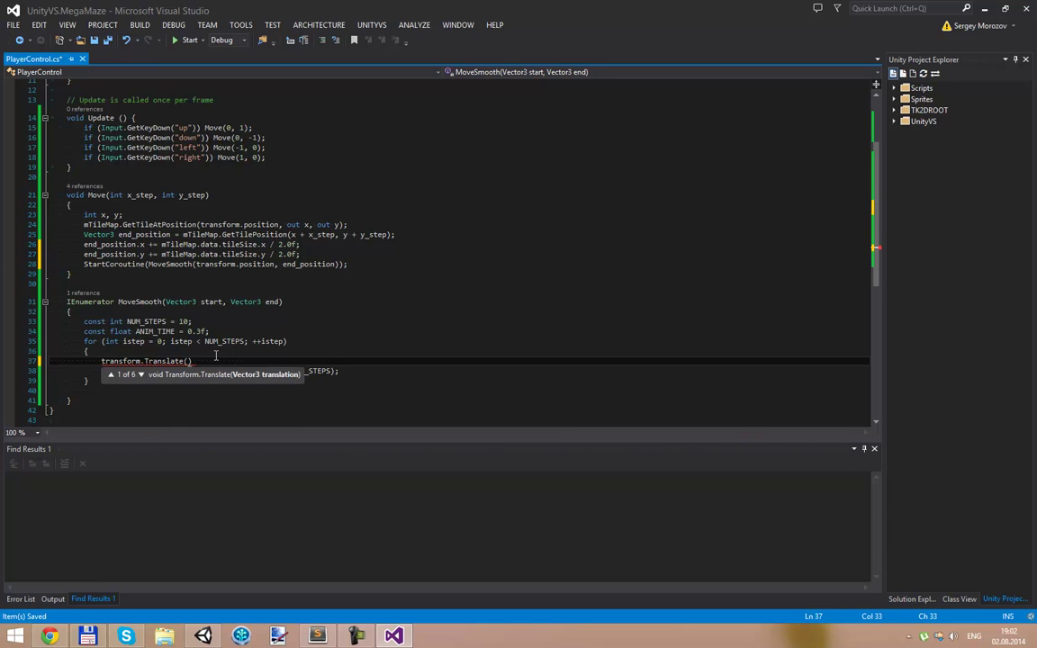
type("end")
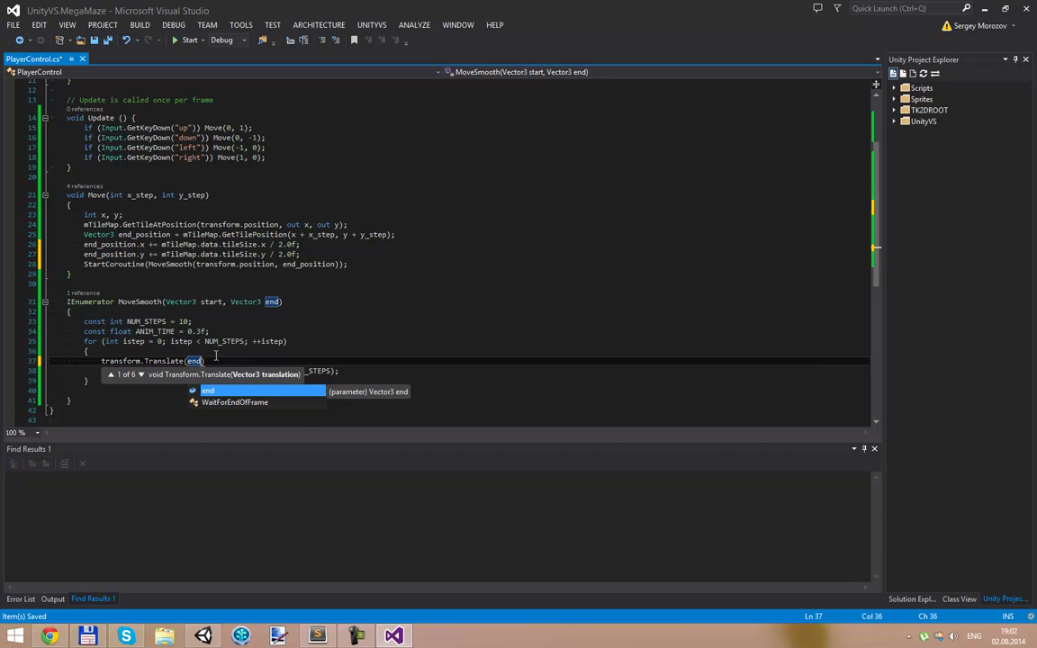
type(" - ")
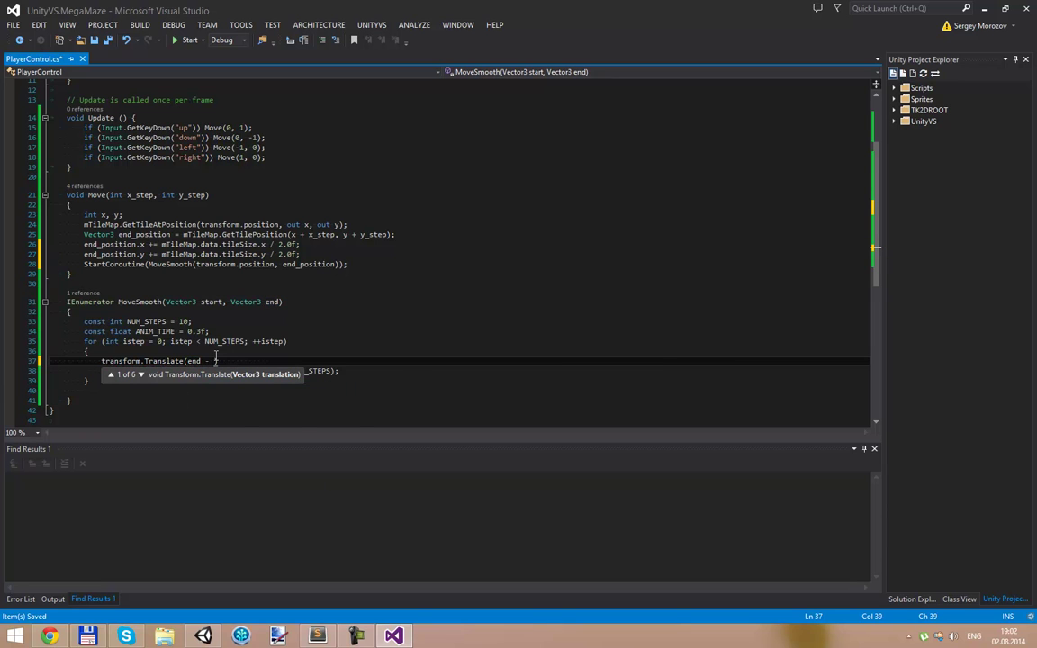
type("start")
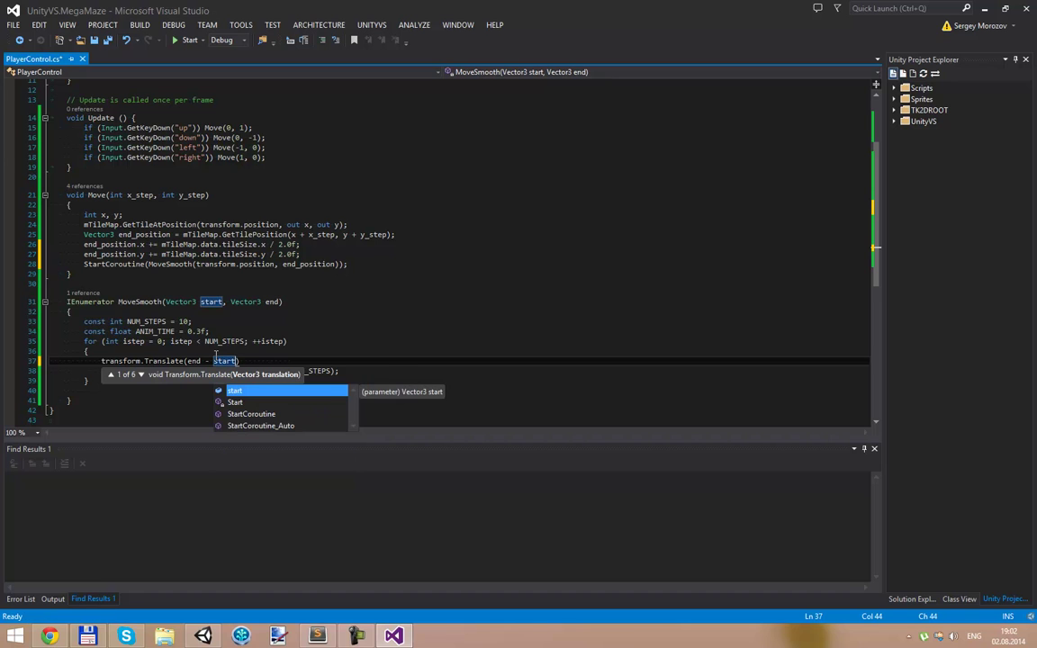
- Finish it as transform.Translate((end - start) / NUM_STEPS); and save PlayerControl.cs
left_click(214, 357)
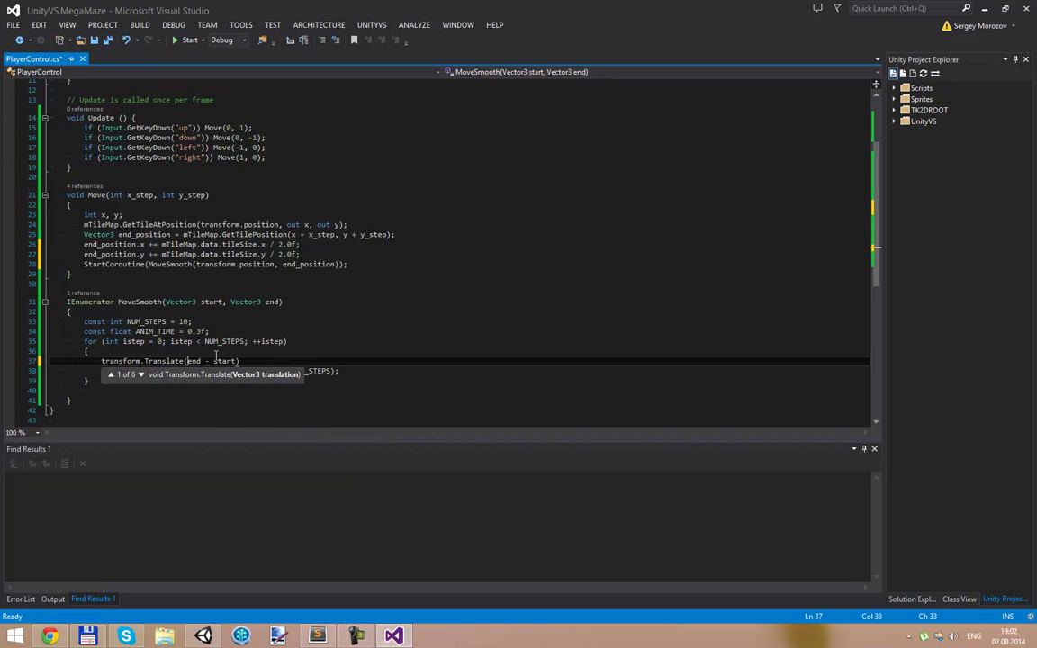
type("(")
key("BackSpace")
key("BackSpace")
key("BackSpace")
type(")")
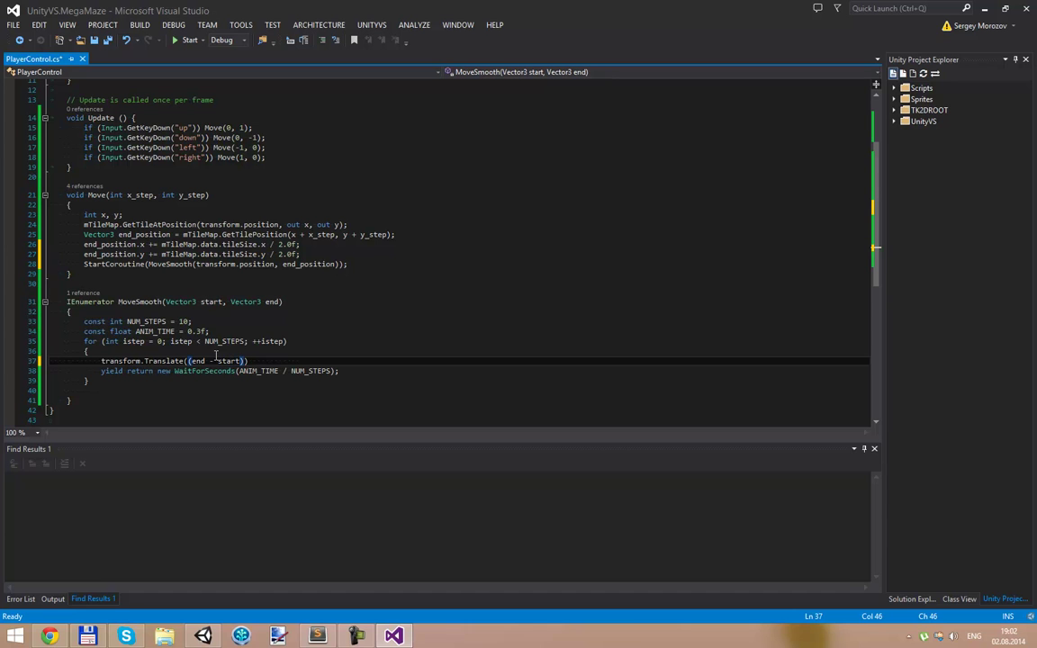
type(" /")
double_click(138, 321)
key("ctrl+c")
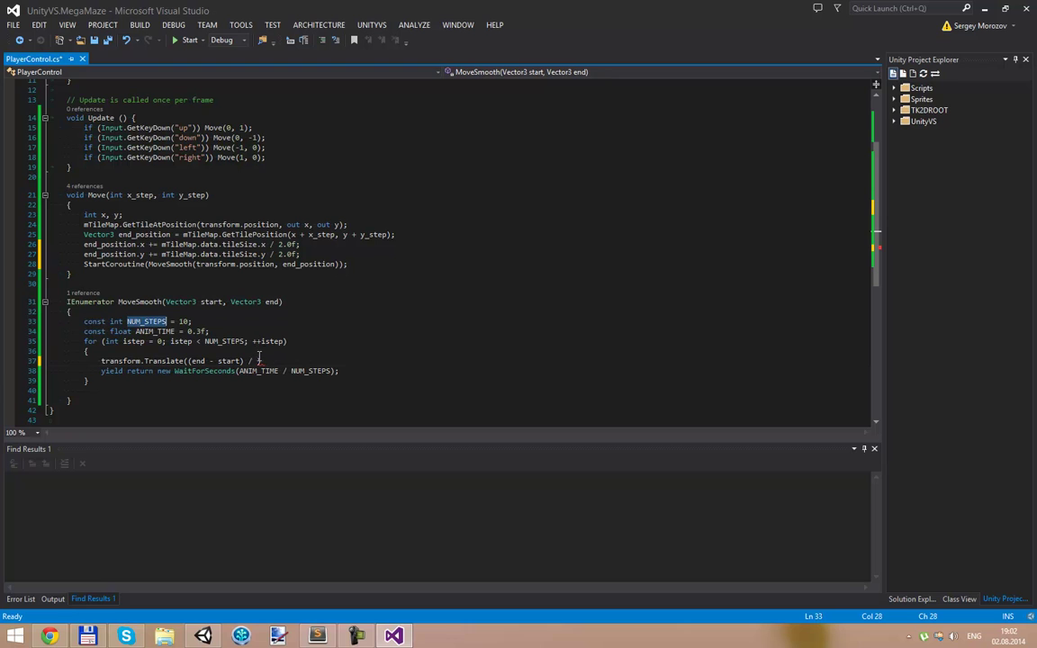
left_click(257, 361)
key("ctrl+v")
key("End")
key("BackSpace")
key("BackSpace")
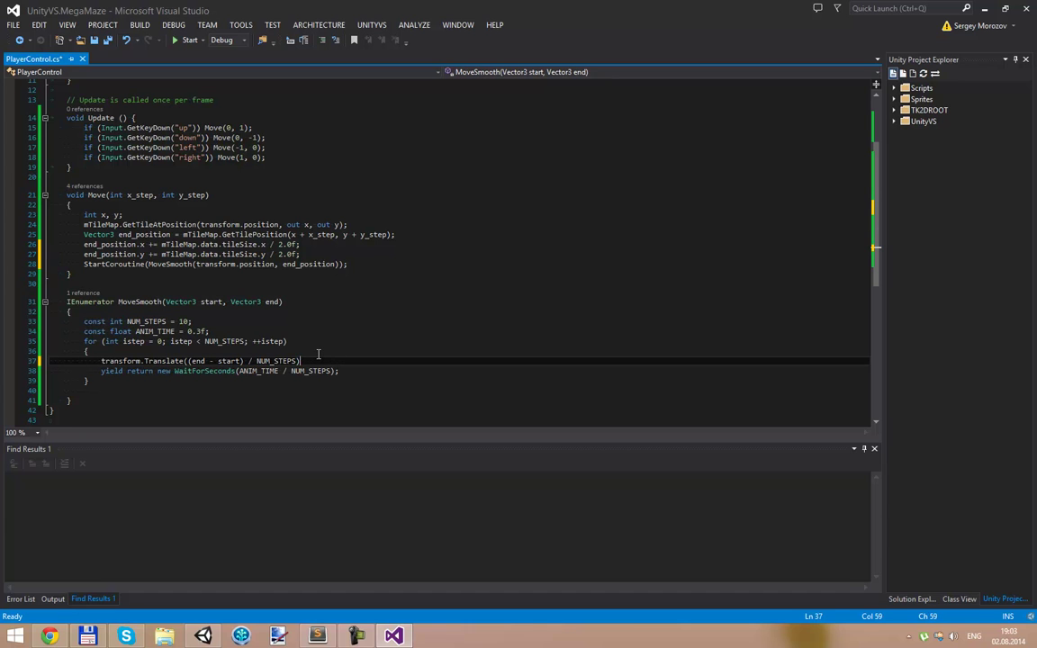
type(";")
key("ctrl+s")
left_click(239, 380)
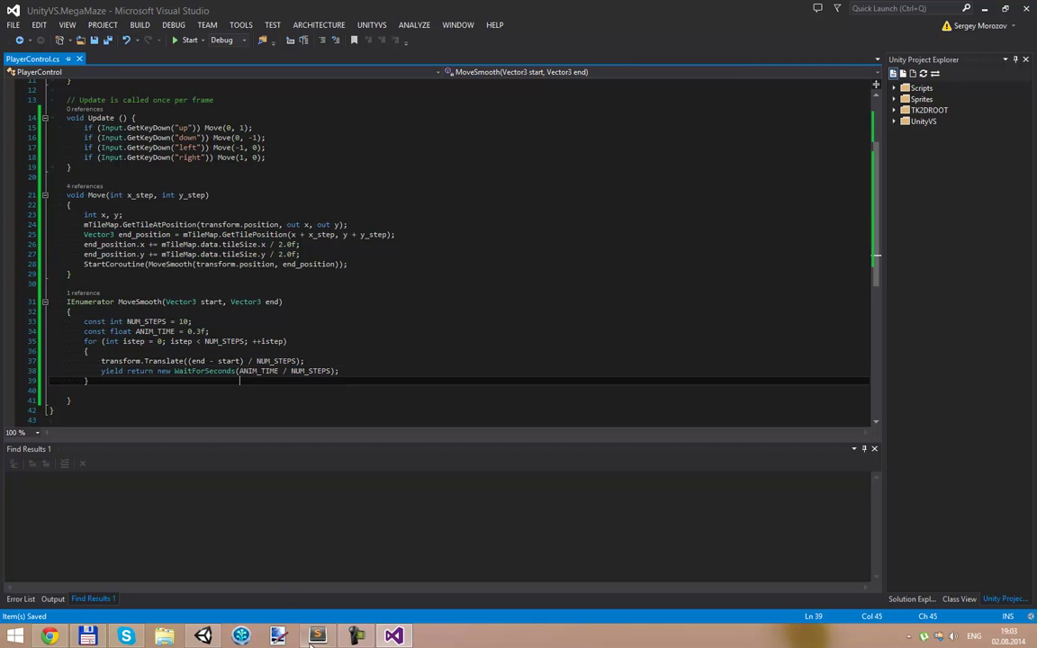
left_click(203, 637)
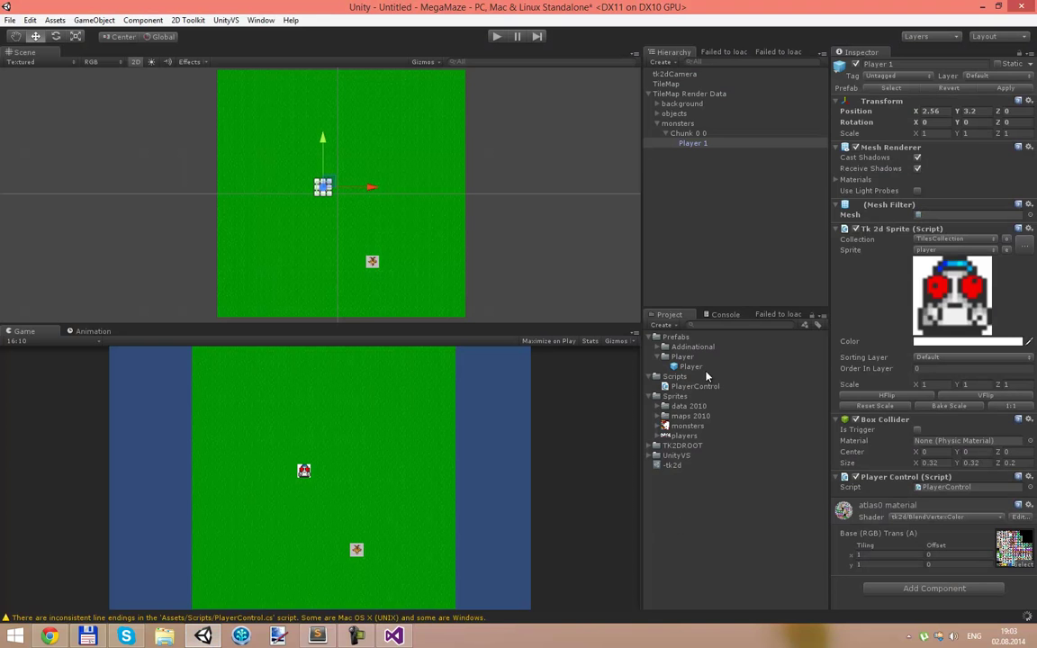
left_click(721, 316)
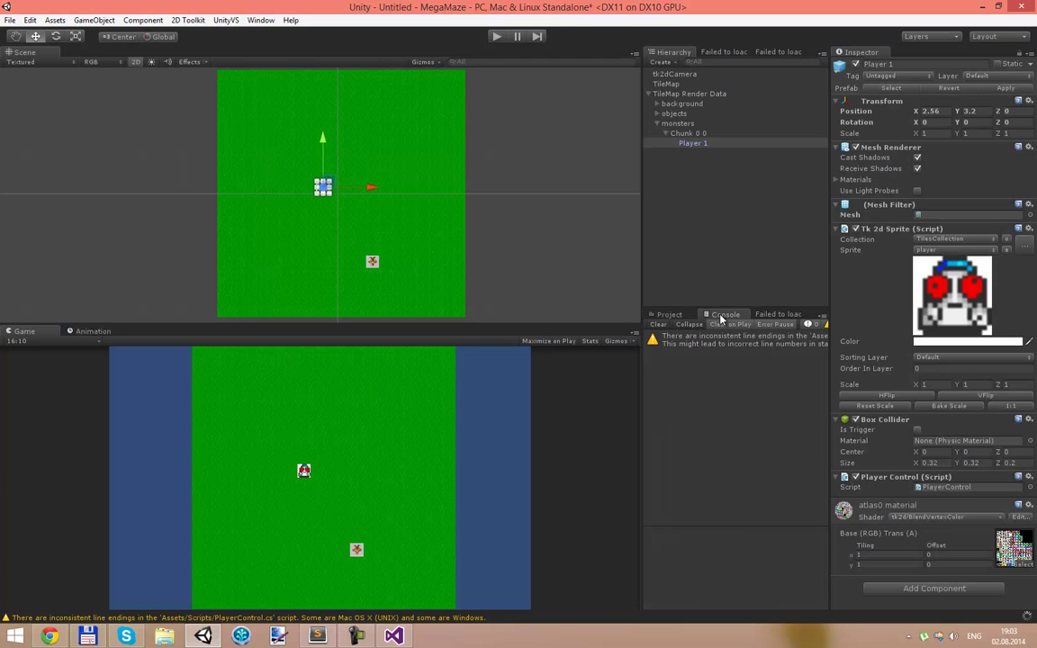
left_click(711, 340)
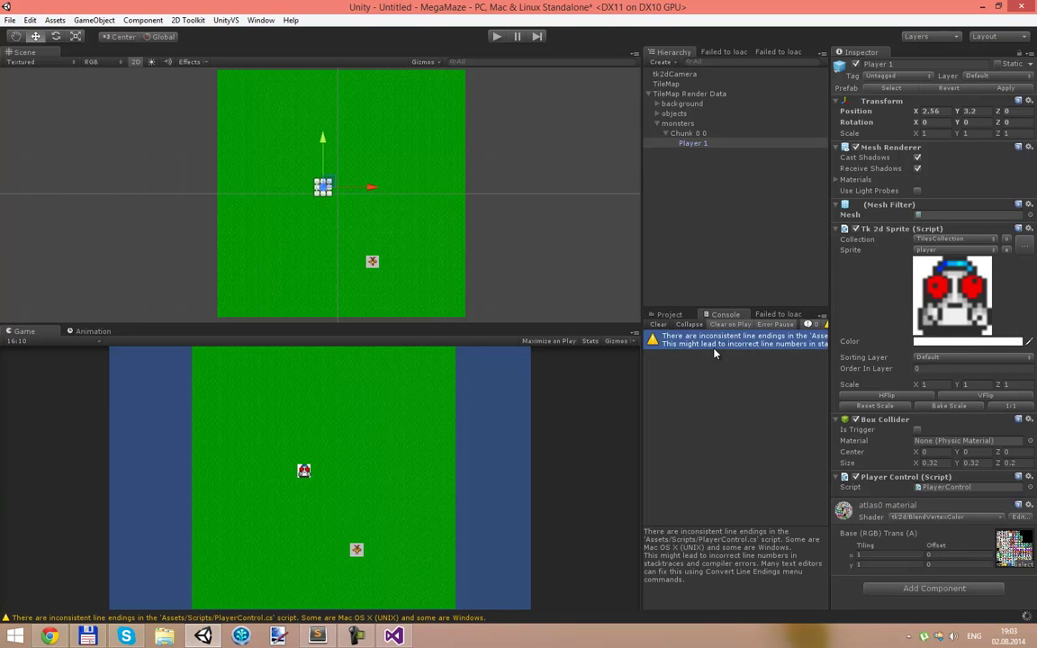
left_click(496, 36)
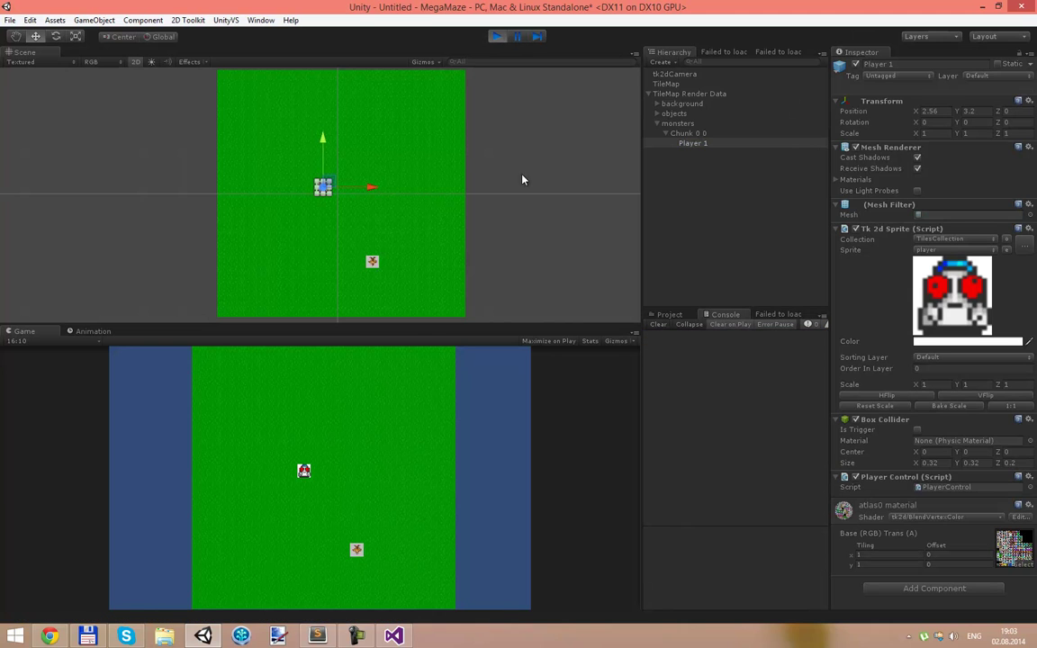
key("Down")
key("Left")
key("Up")
key("Right")
key("Right")
key("Down")
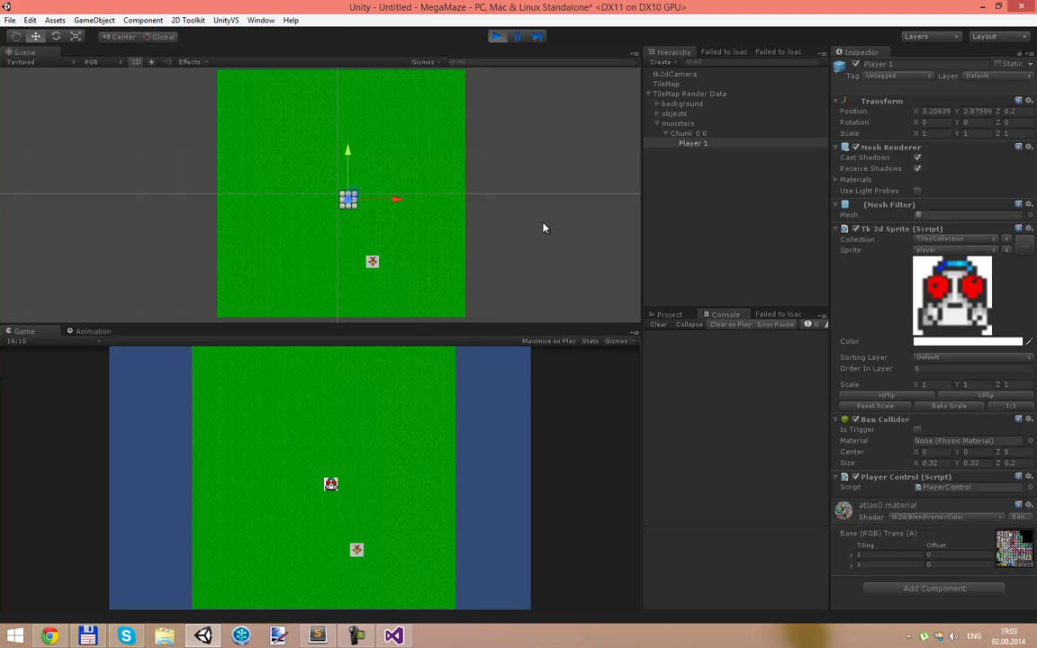
key("Left")
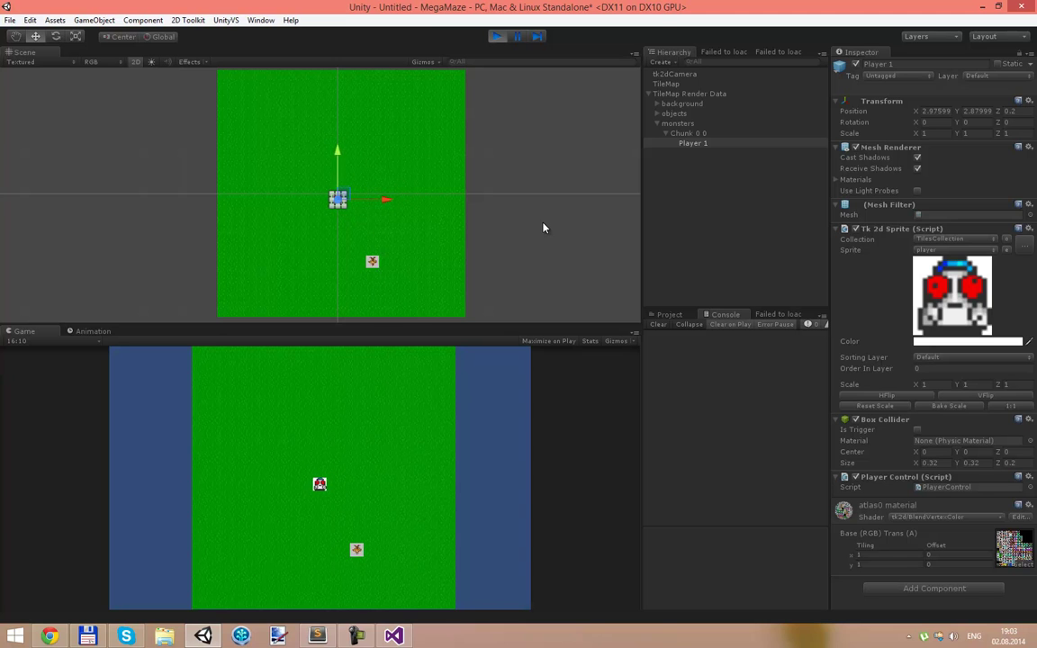
key("Down")
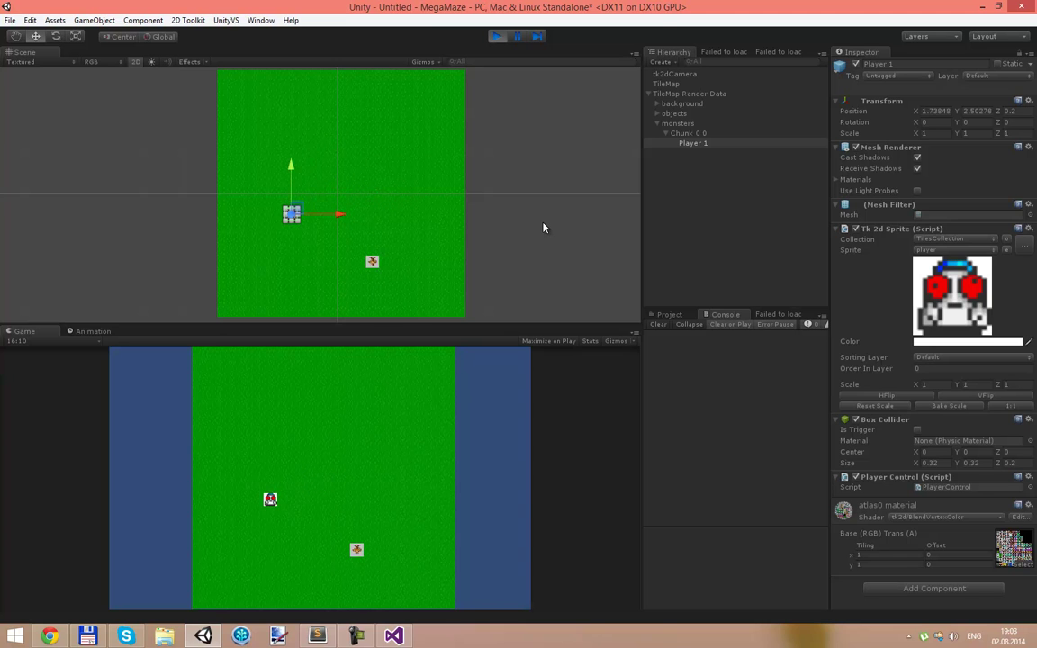
key("Up")
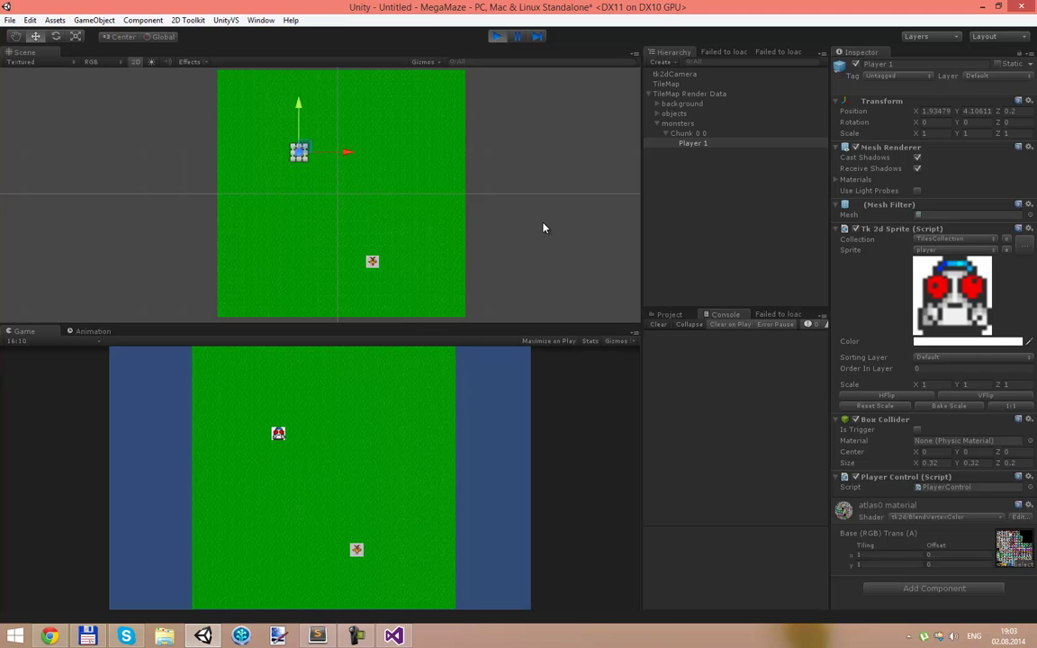
key("Right")
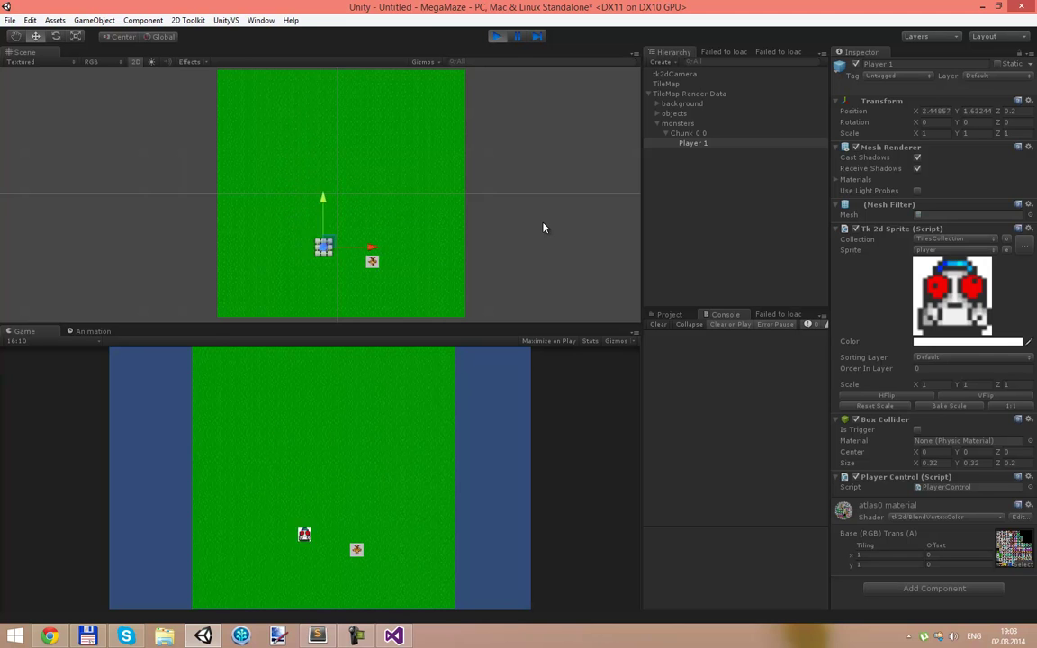
key("Left")
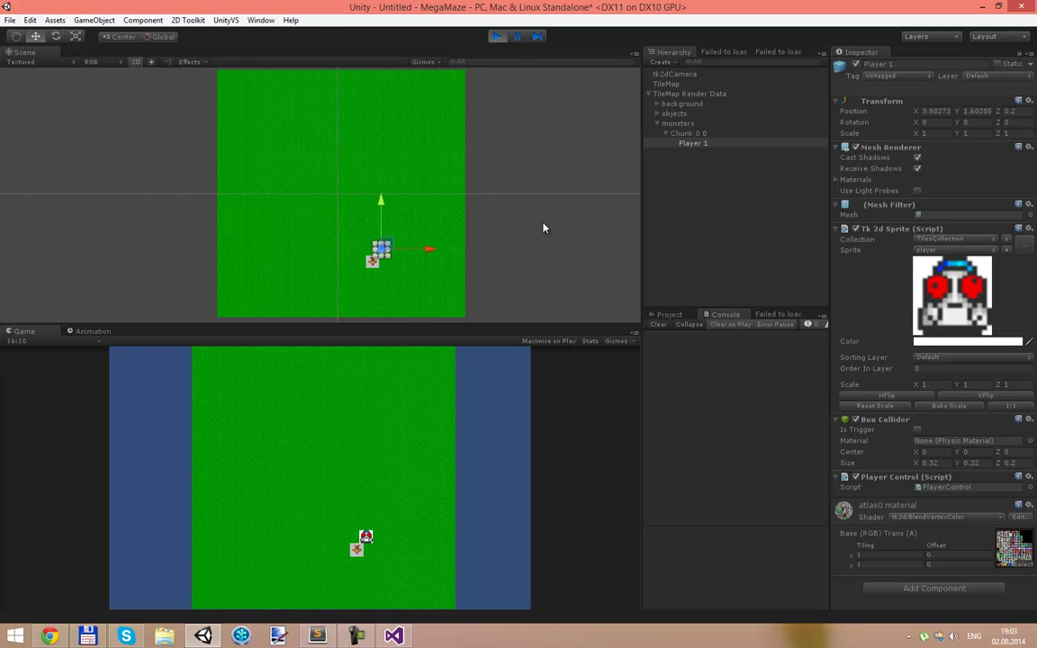
left_click(500, 34)
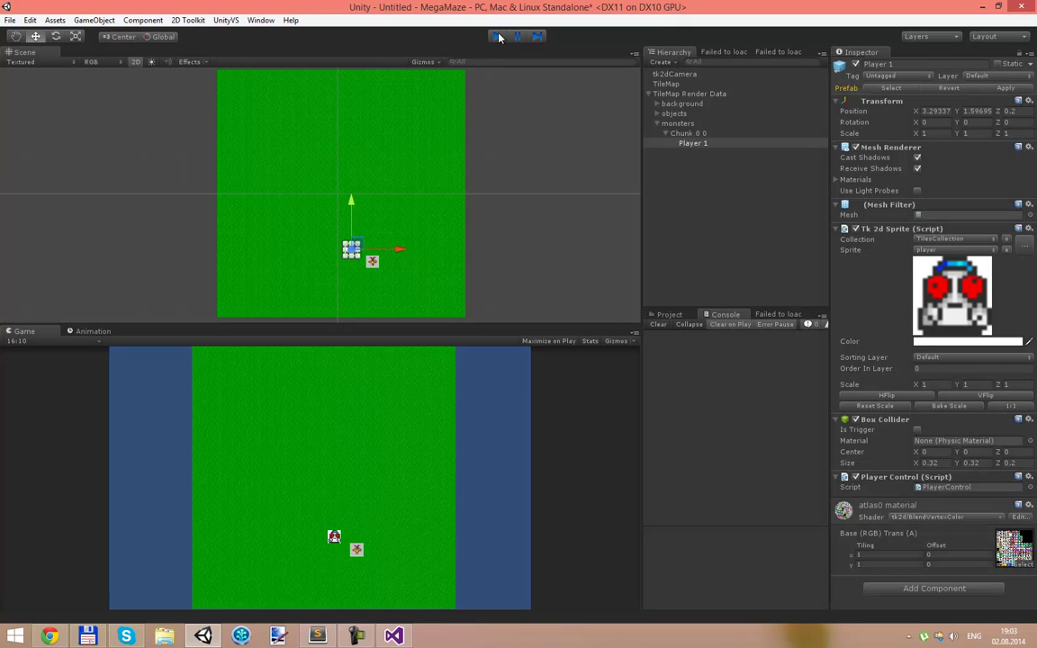
left_click(380, 637)
scroll(161, 254, "up", 2)
scroll(160, 253, "up", 2)
- Add a private bool mIsMoving = false; field below the tile map field
left_click(160, 250)
key("Up")
key("Up")
key("Up")
key("Up")
key("Up")
key("Up")
key("Up")
key("Up")
key("Up")
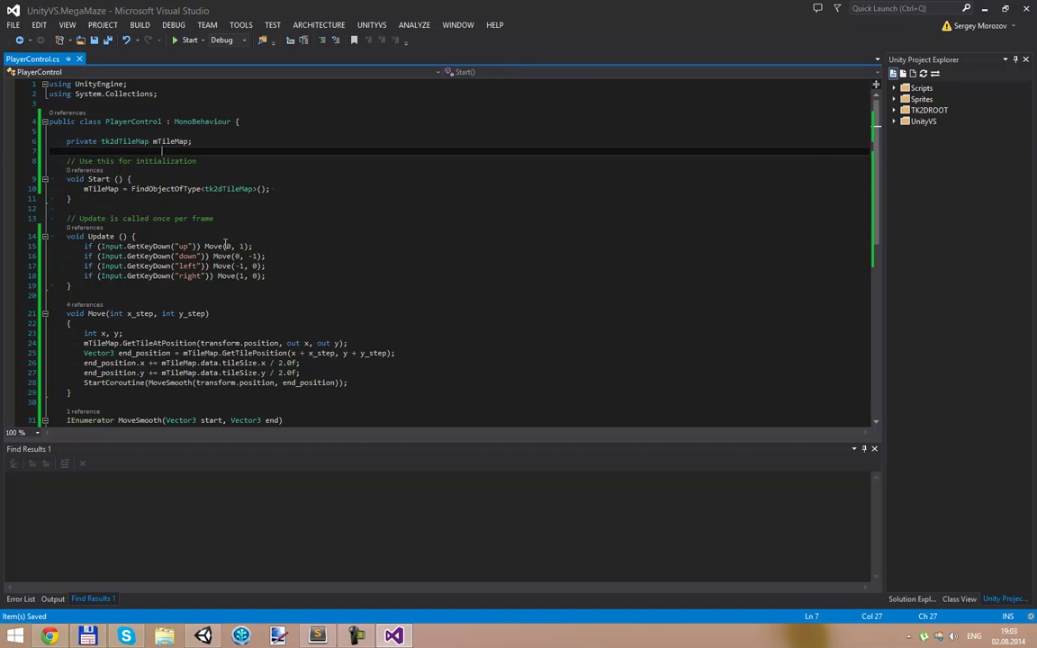
key("End")
key("Return")
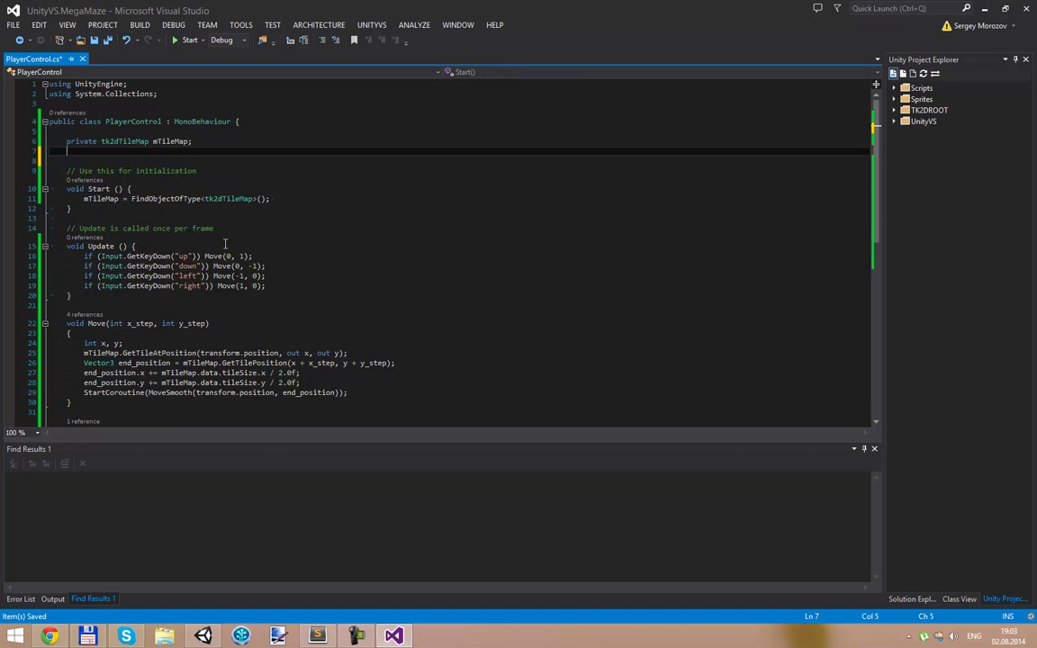
type("private")
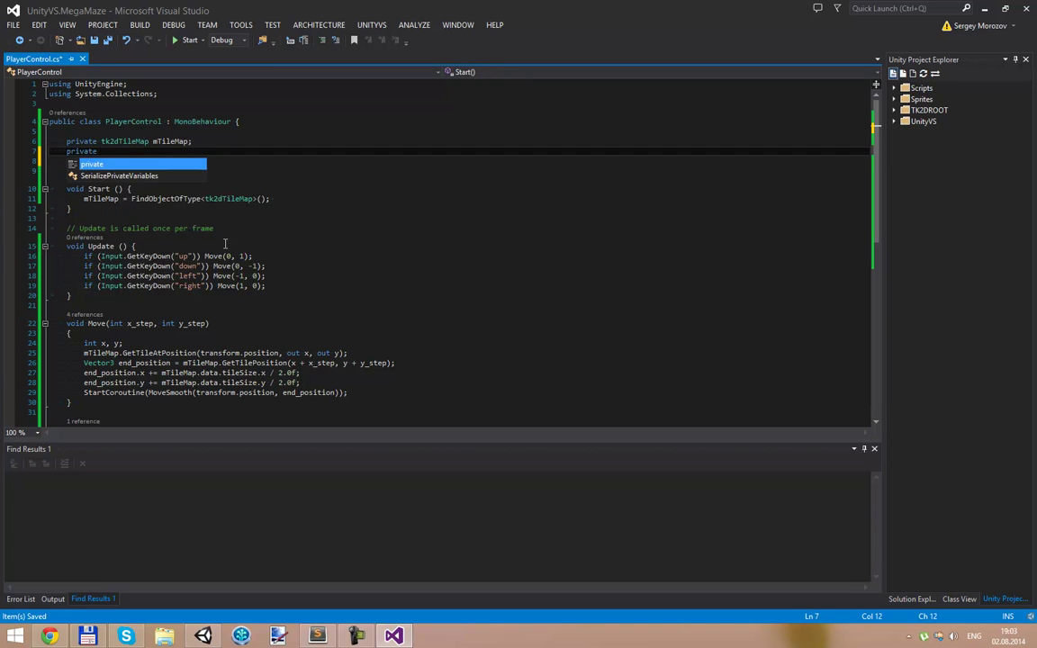
type(" bool mIs")
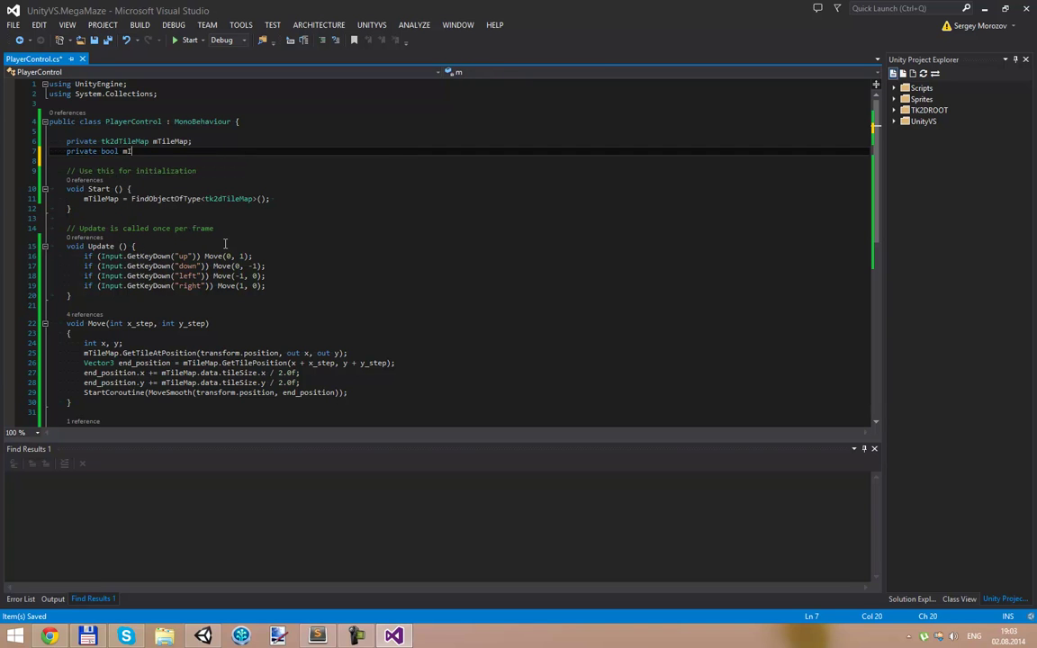
type("Moving;")
key("Left")
type("= fa")
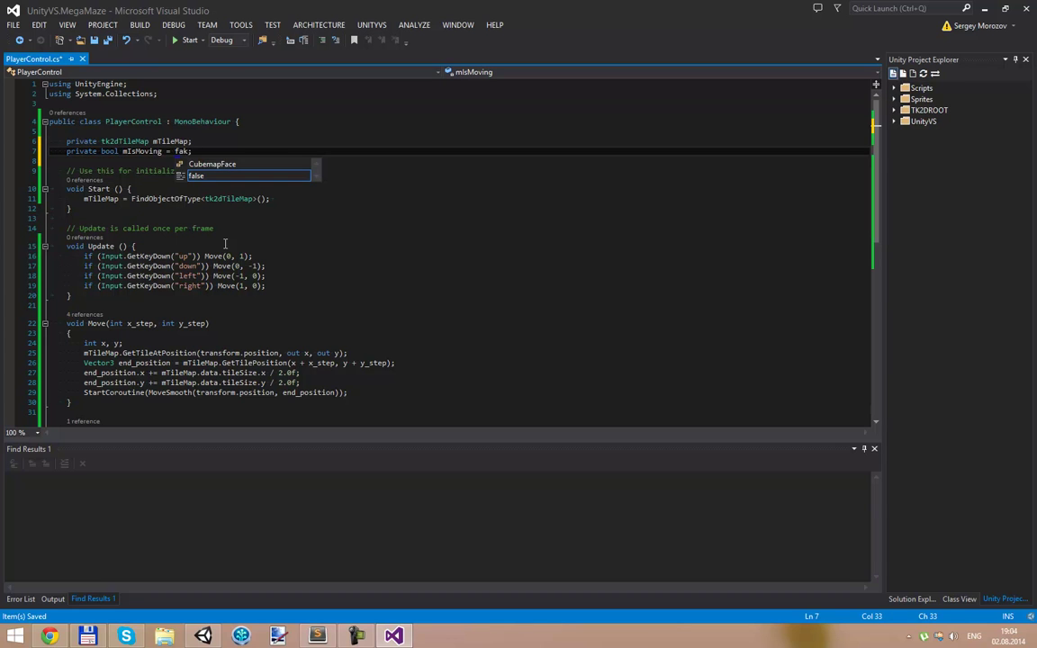
type("lse")
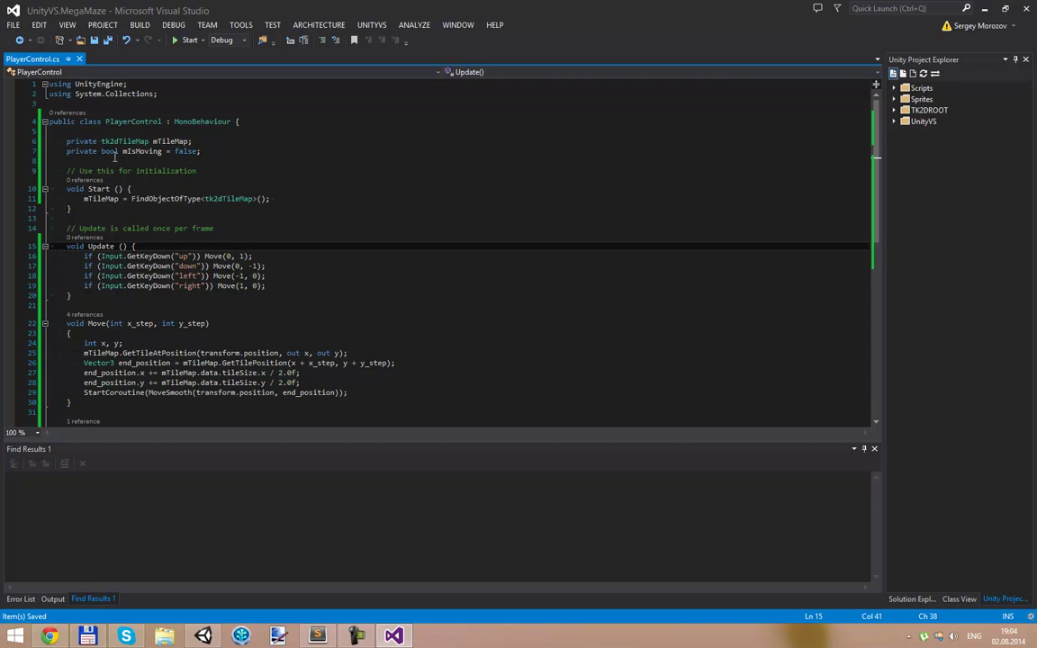
- Insert if (mIsMoving) return; at the top of Update
left_click(79, 257)
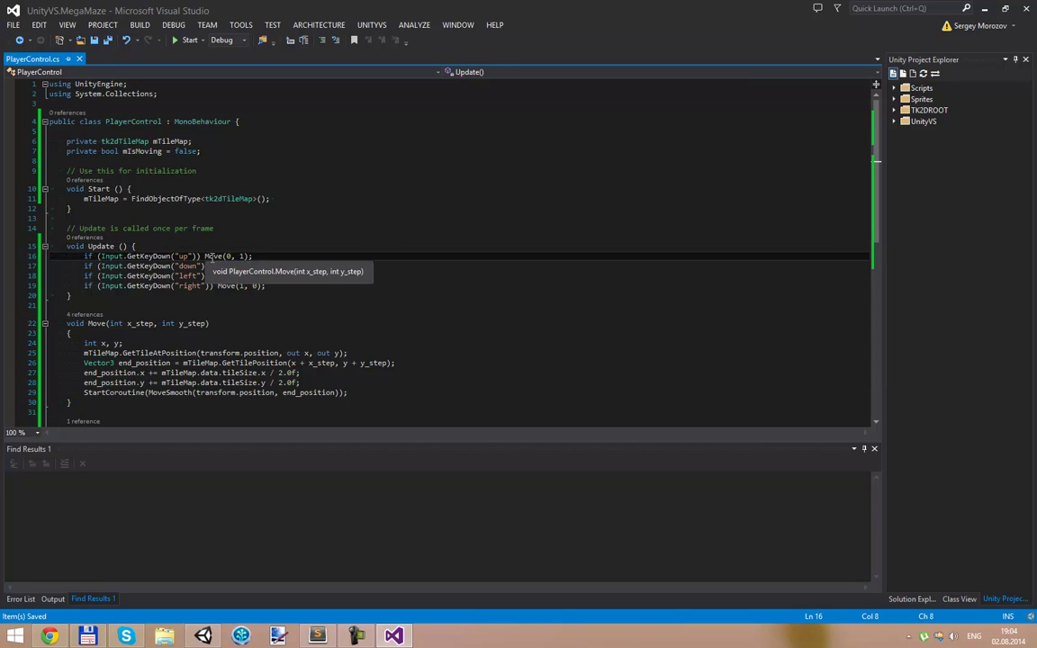
key("Return")
key("Up")
type("if (mIsMoving) ")
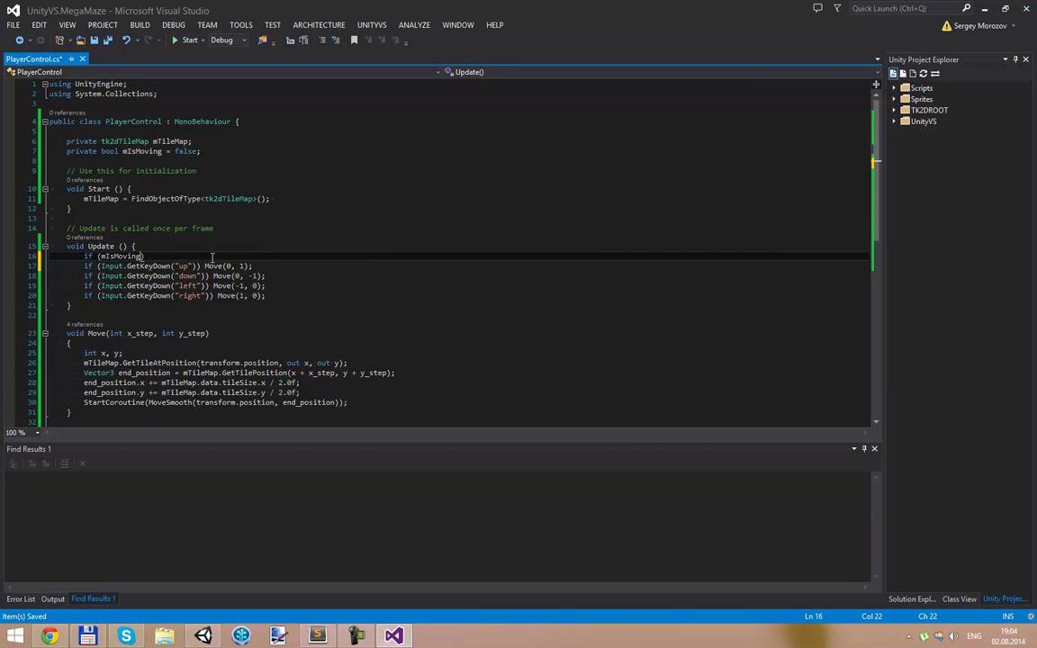
type("retu")
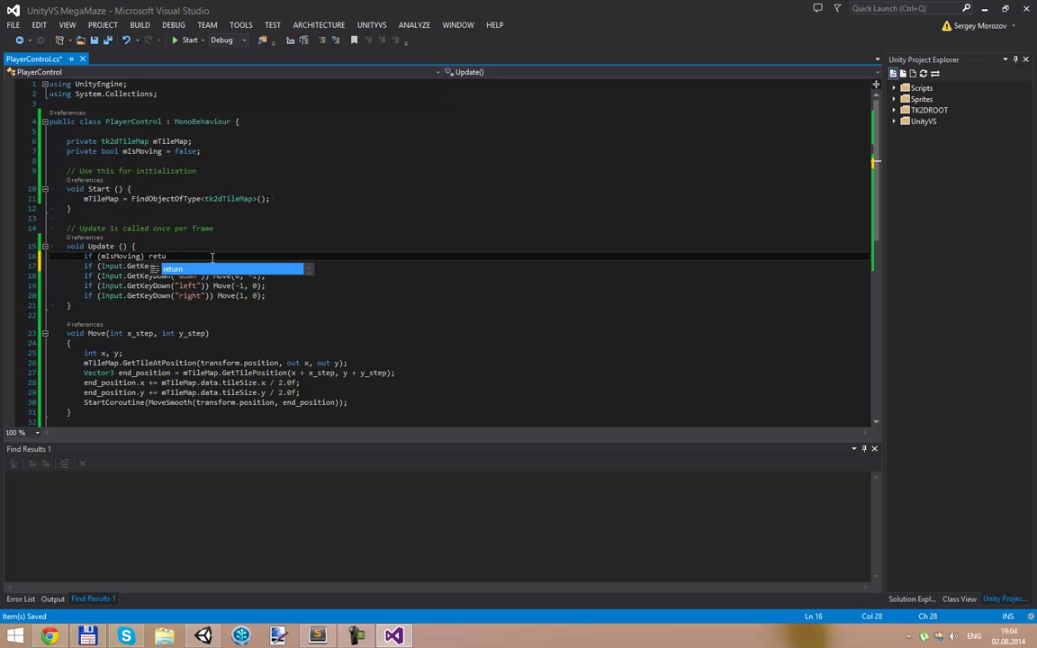
type("rn;")
key("Down")
key("Down")
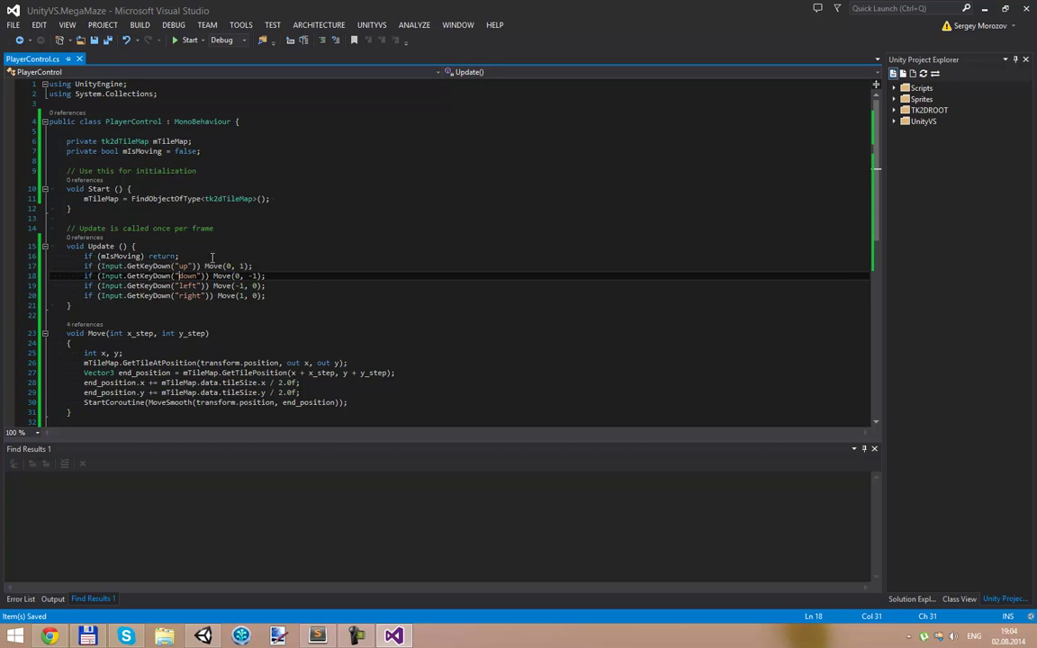
- Set mIsMoving = true; at the start of Move
scroll(117, 353, "down", 1)
left_click(84, 323)
key("Return")
key("Up")
key("Up")
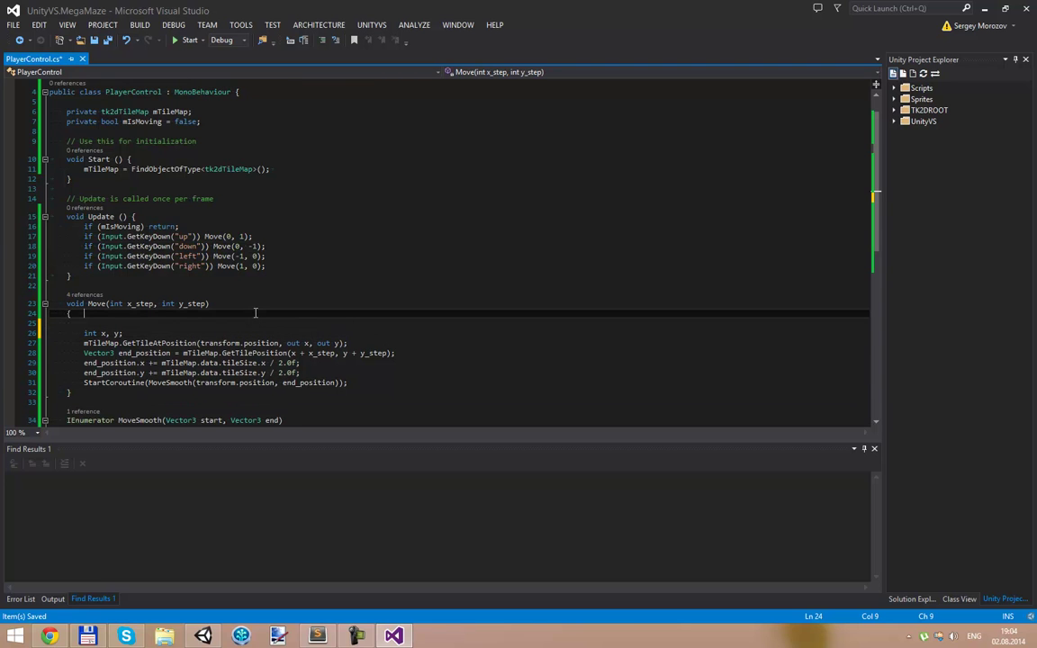
key("Return")
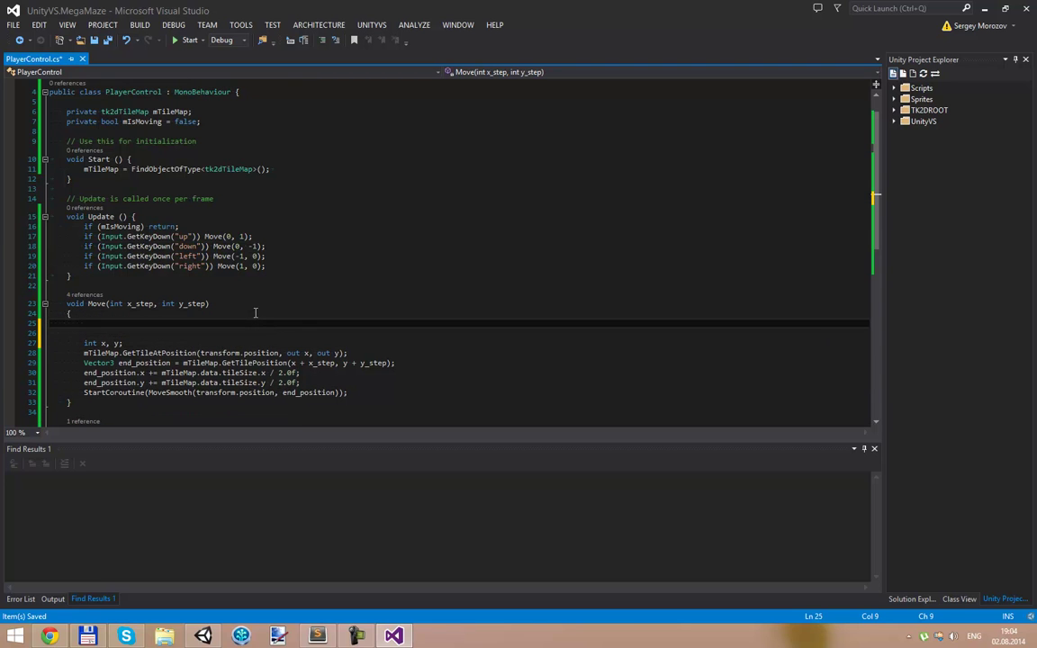
type("mSi")
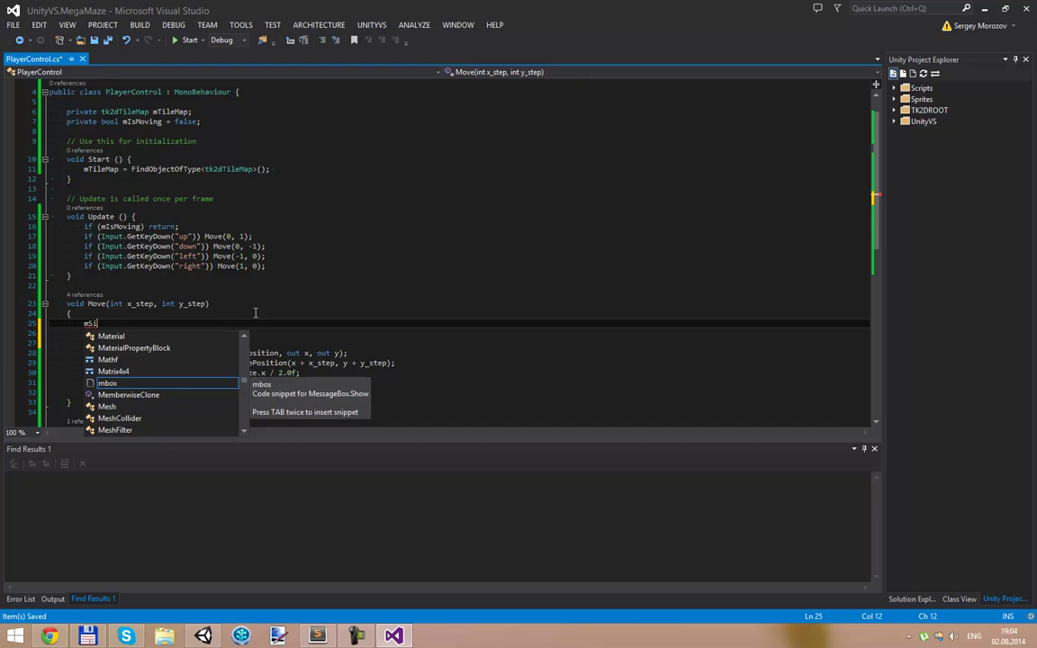
key("BackSpace")
key("BackSpace")
type("IsMoving = true;")
- Add mIsMoving = false; at the end of MoveSmooth and save the script
left_click(102, 326)
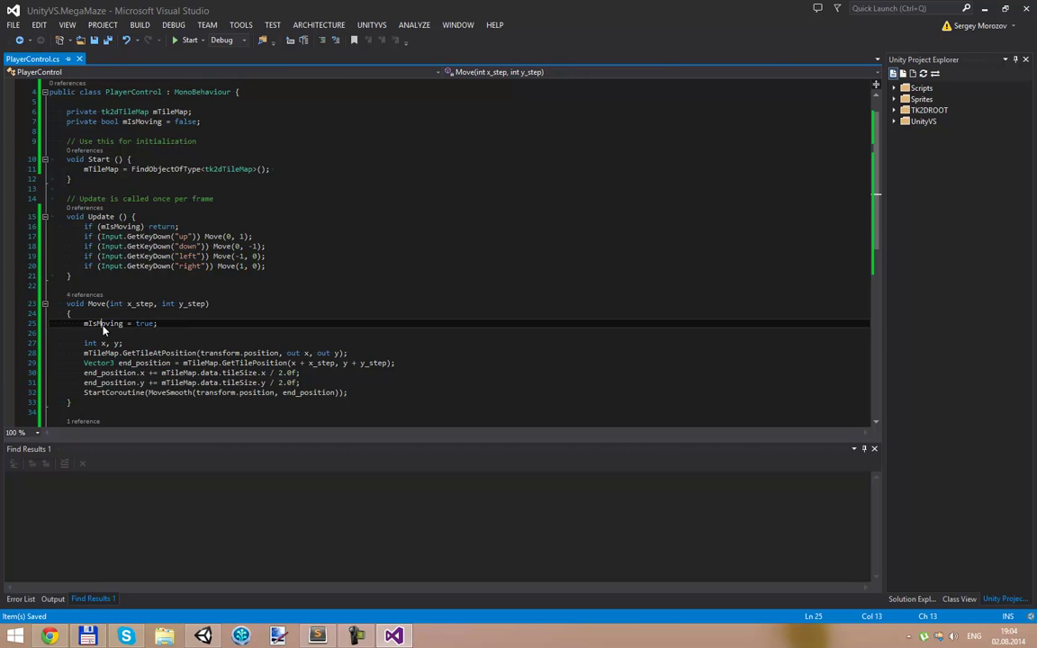
double_click(102, 326)
key("ctrl+c")
scroll(130, 376, "down", 6)
left_click(82, 343)
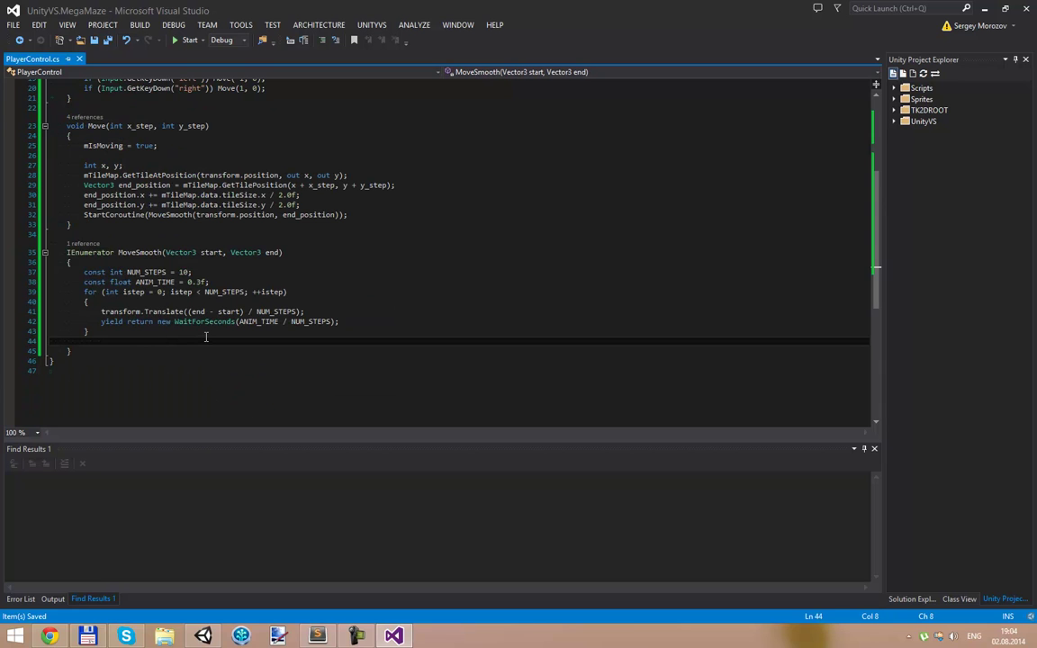
key("ctrl+v")
type("alse;")
key("ctrl+s")
scroll(263, 345, "up", 4)
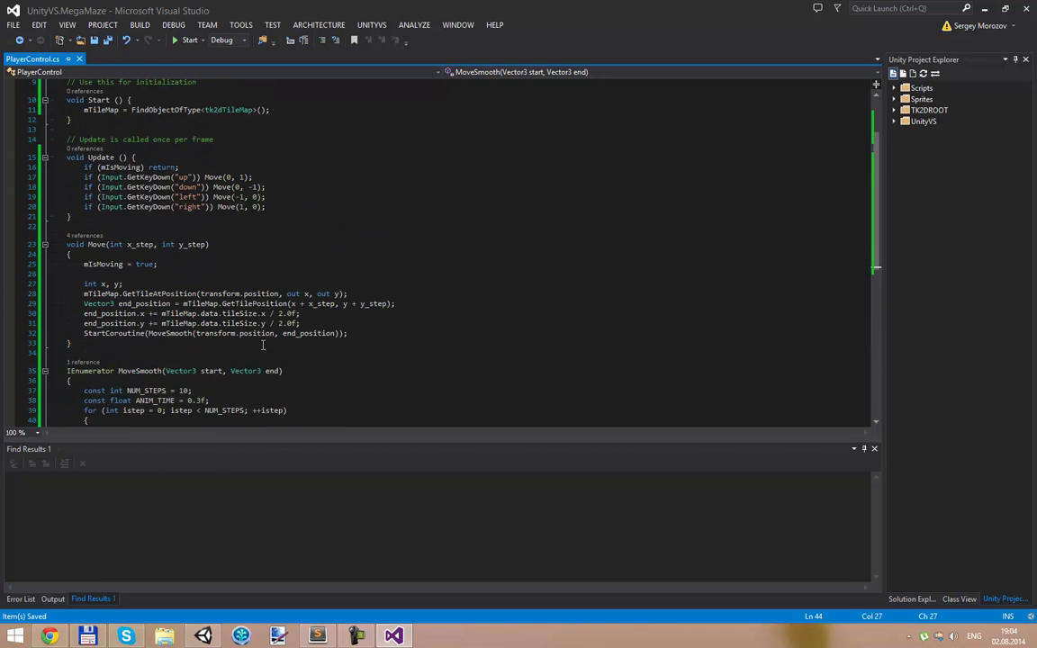
scroll(221, 330, "up", 2)
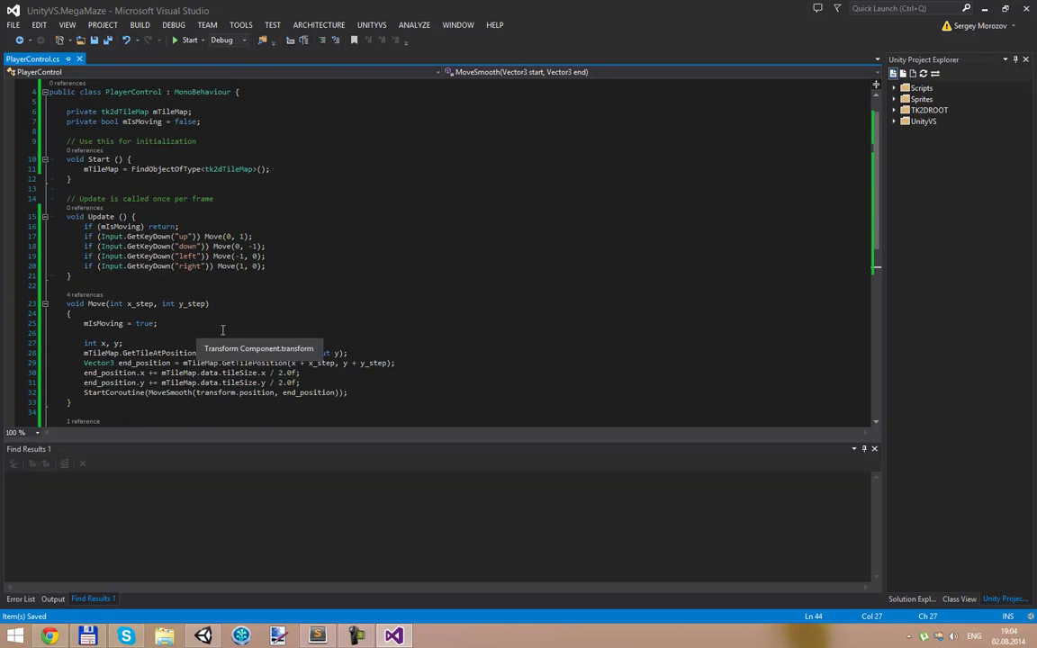
- Play the scene in Unity, step the player up, left, right and down tile by tile, then stop
left_click(207, 636)
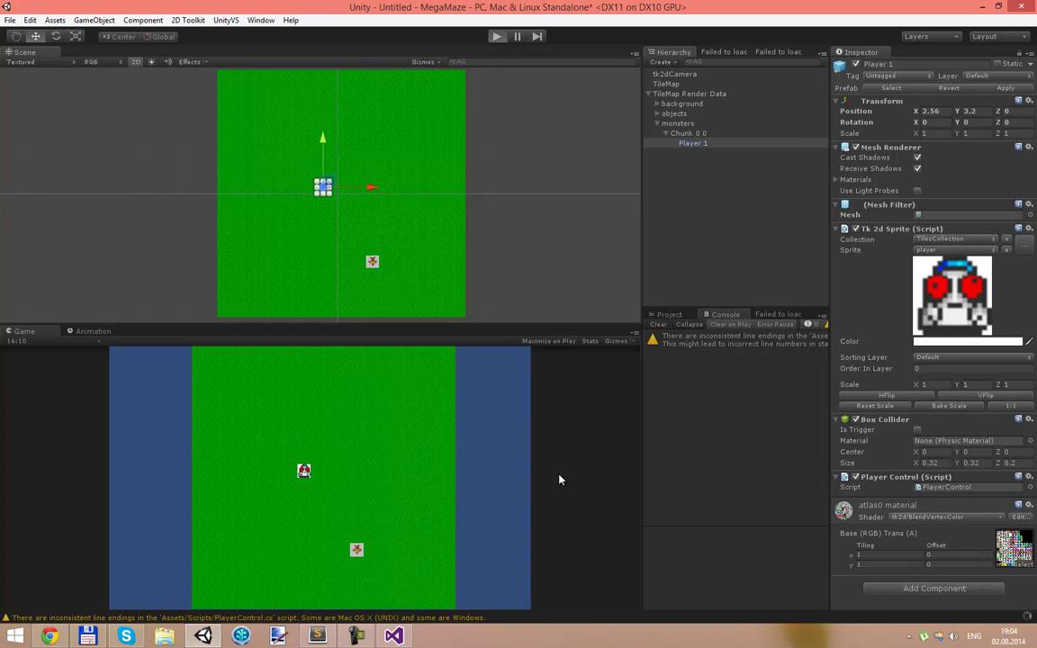
key("ctrl+p")
key("Up")
key("Left")
key("Right")
key("Down")
key("Up")
key("Right")
key("Up")
key("Left")
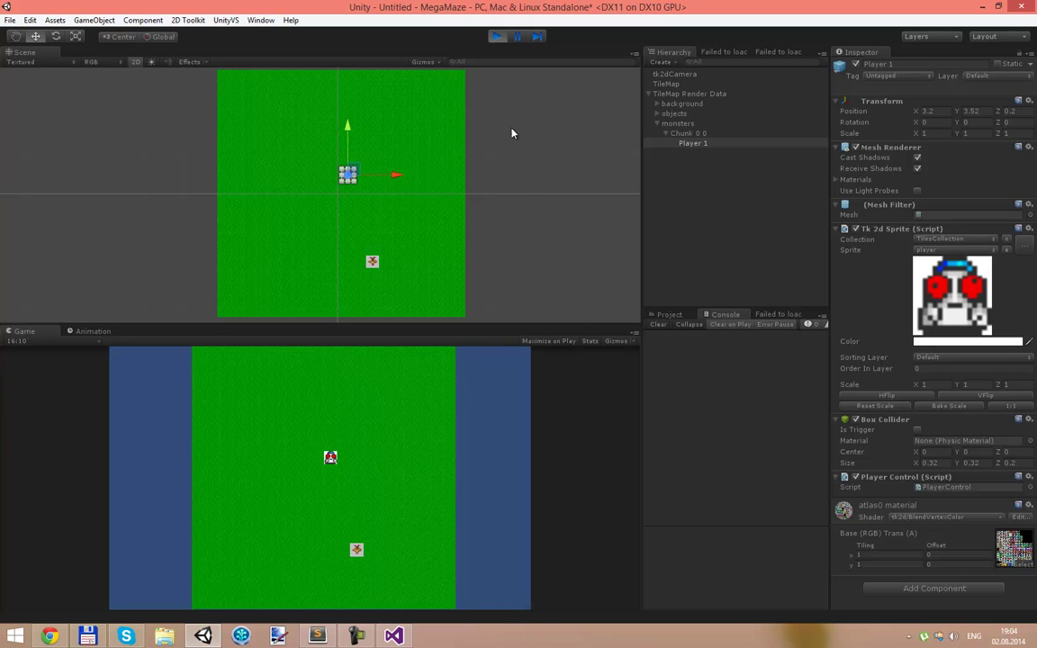
left_click(494, 36)
- Create a new tk2d Sprite Animation asset from the Assets > Create > tk2d menu
left_click(695, 143)
left_click(127, 20)
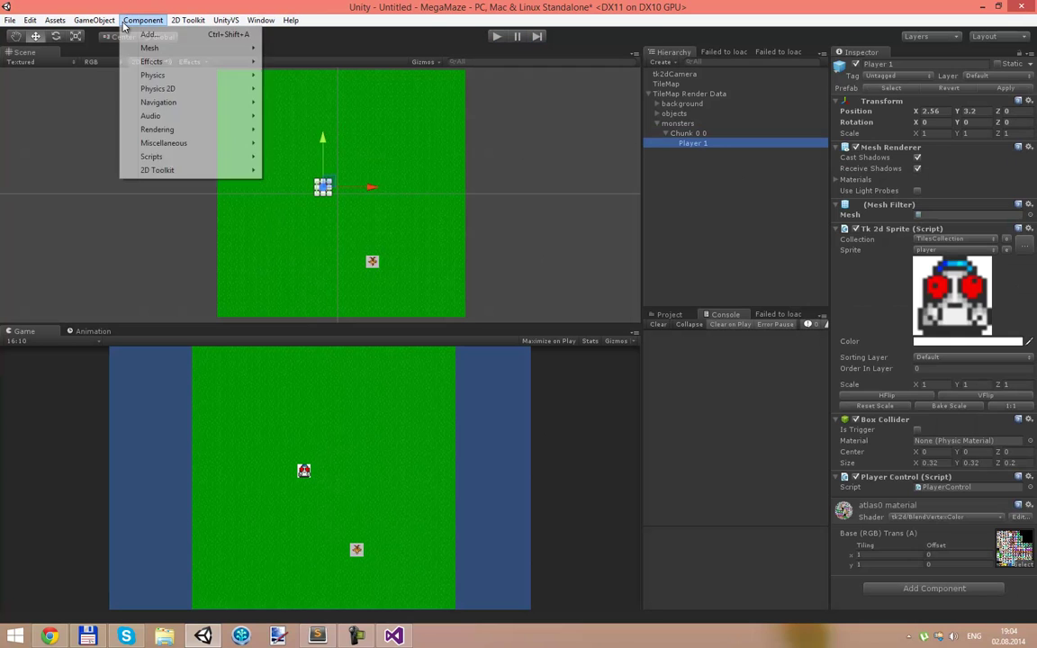
mouse_move(87, 22)
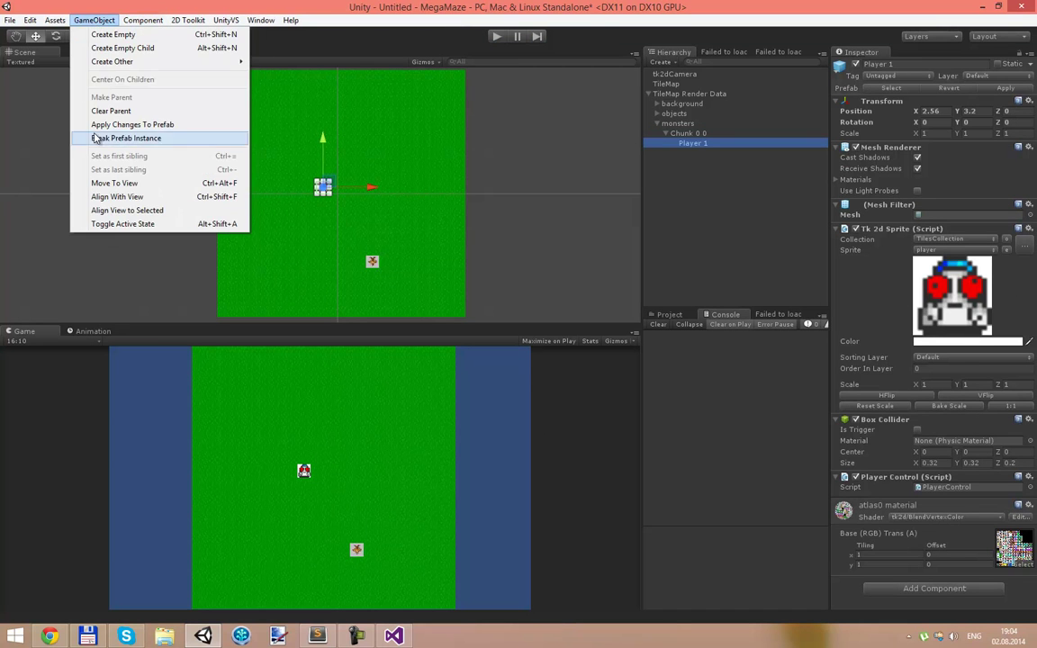
mouse_move(55, 20)
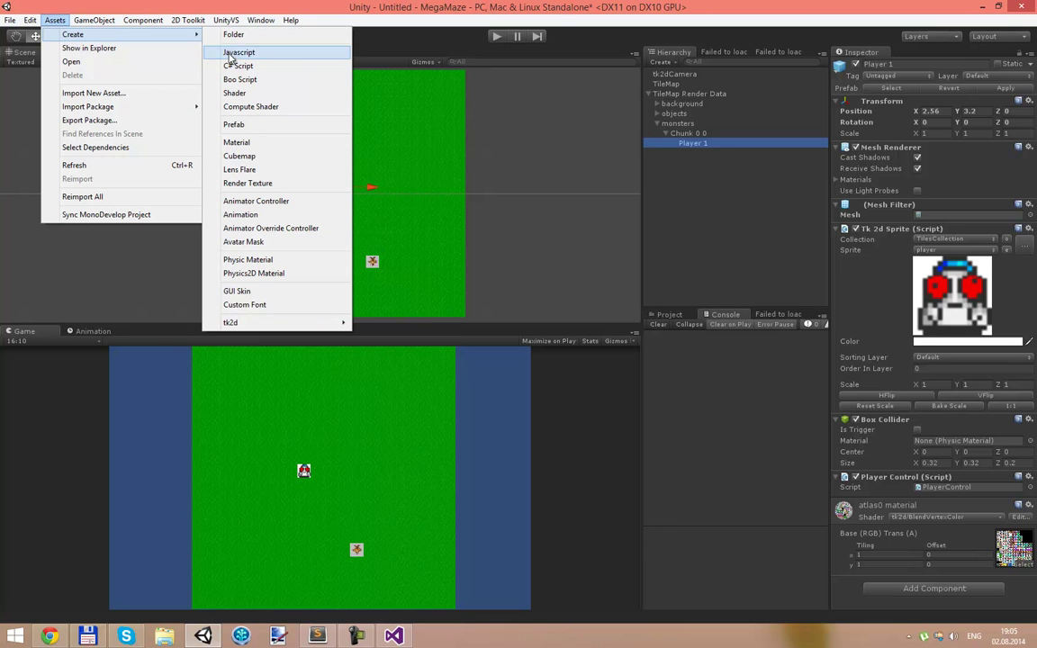
mouse_move(234, 322)
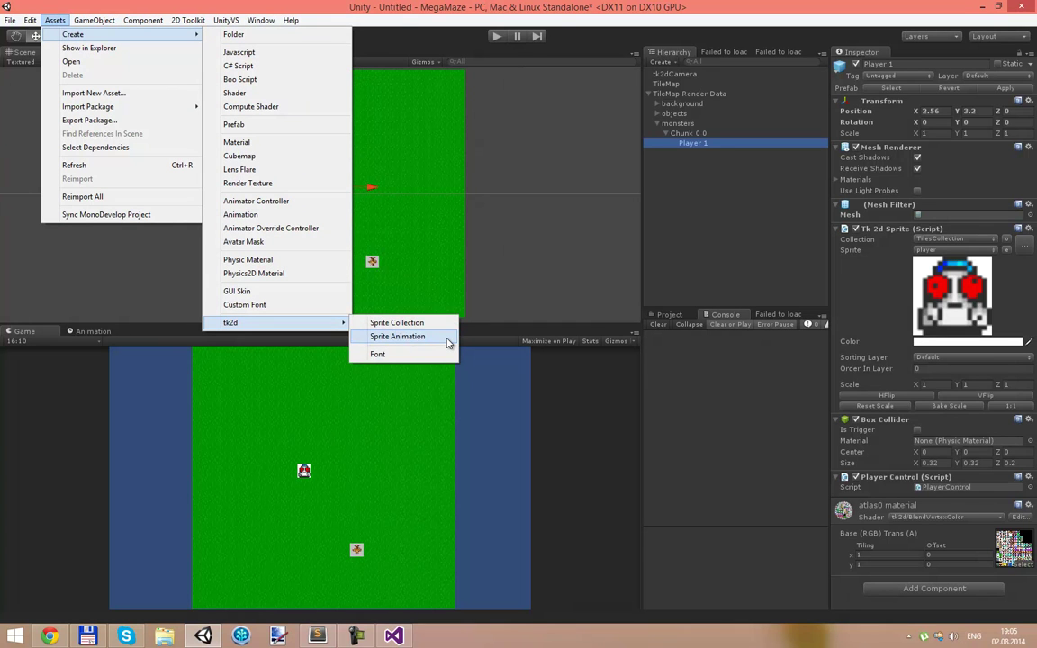
left_click(397, 337)
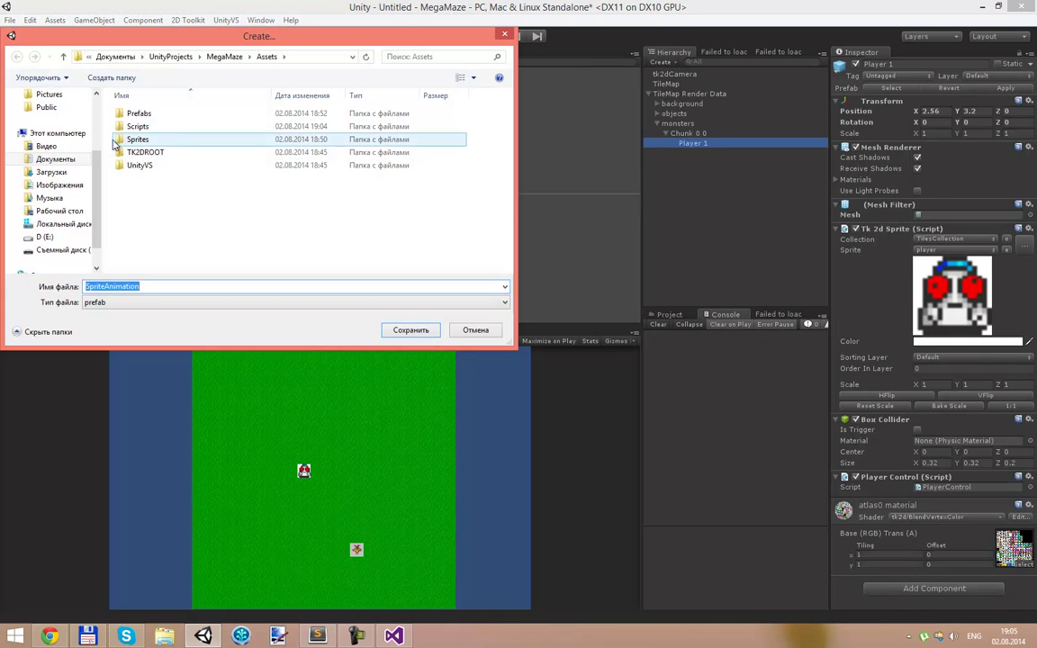
- Save the asset as PlayerAnimations in the Prefabs/Addinational folder
double_click(137, 113)
double_click(149, 113)
left_click_drag(161, 289, 3, 284)
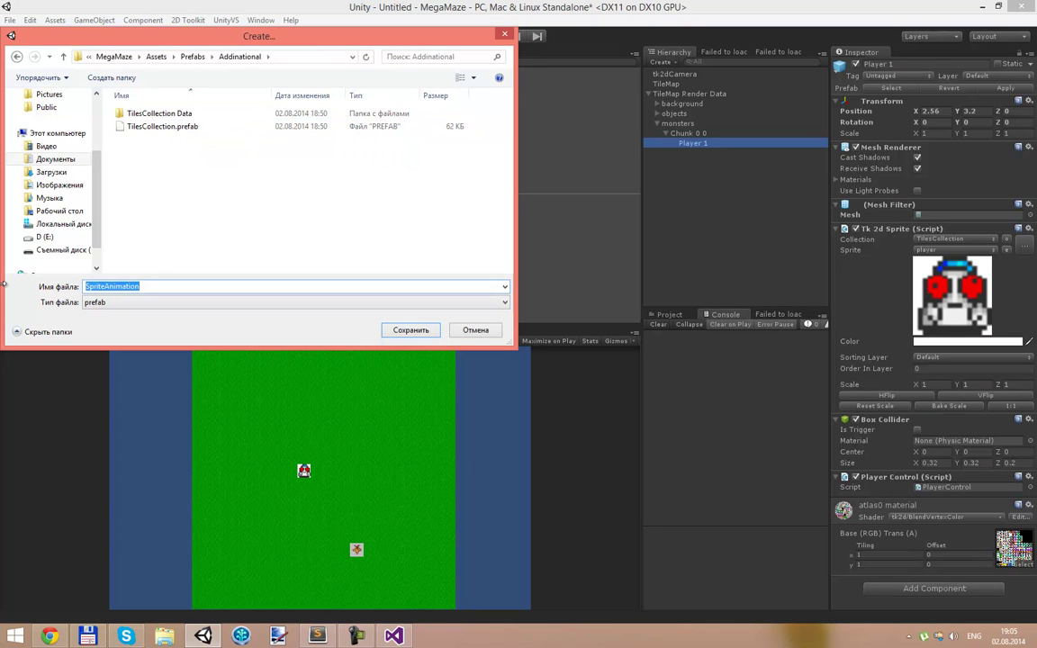
key("Home")
key("Delete")
key("Delete")
key("Delete")
type("Tile")
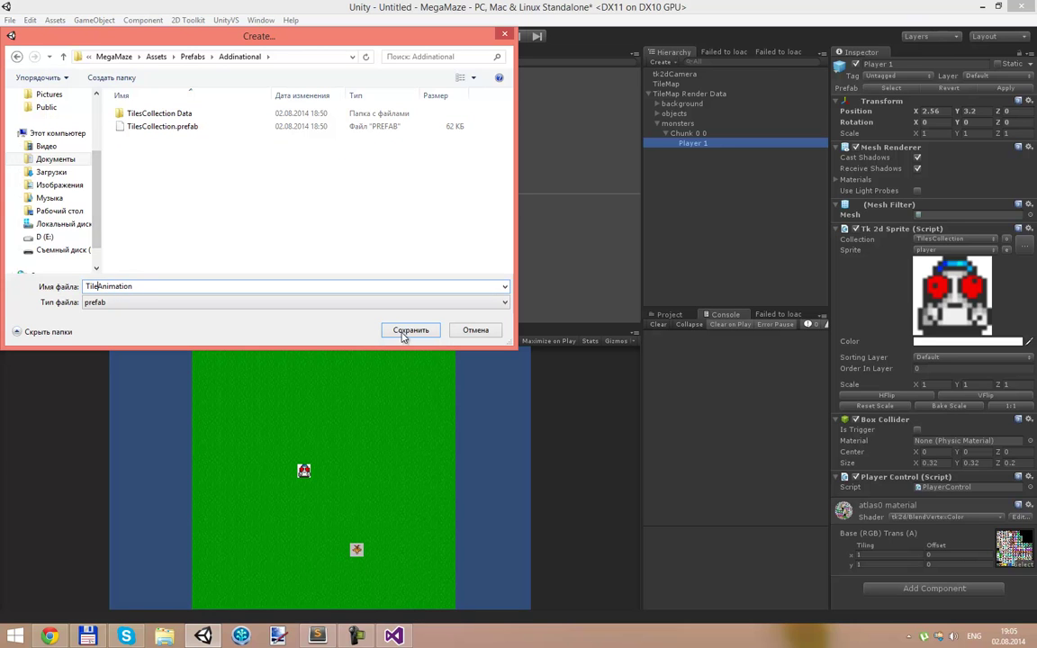
double_click(165, 286)
left_click(165, 287)
type("s")
left_click_drag(170, 288, 3, 285)
type("PlayerAn")
type("imat")
left_click(406, 330)
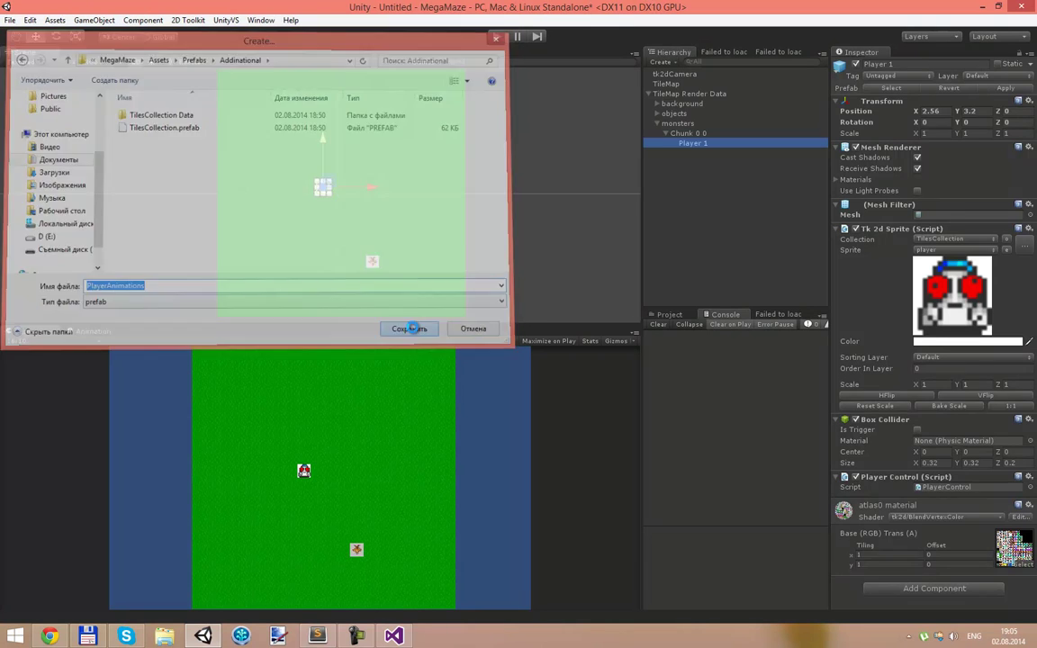
left_click(669, 314)
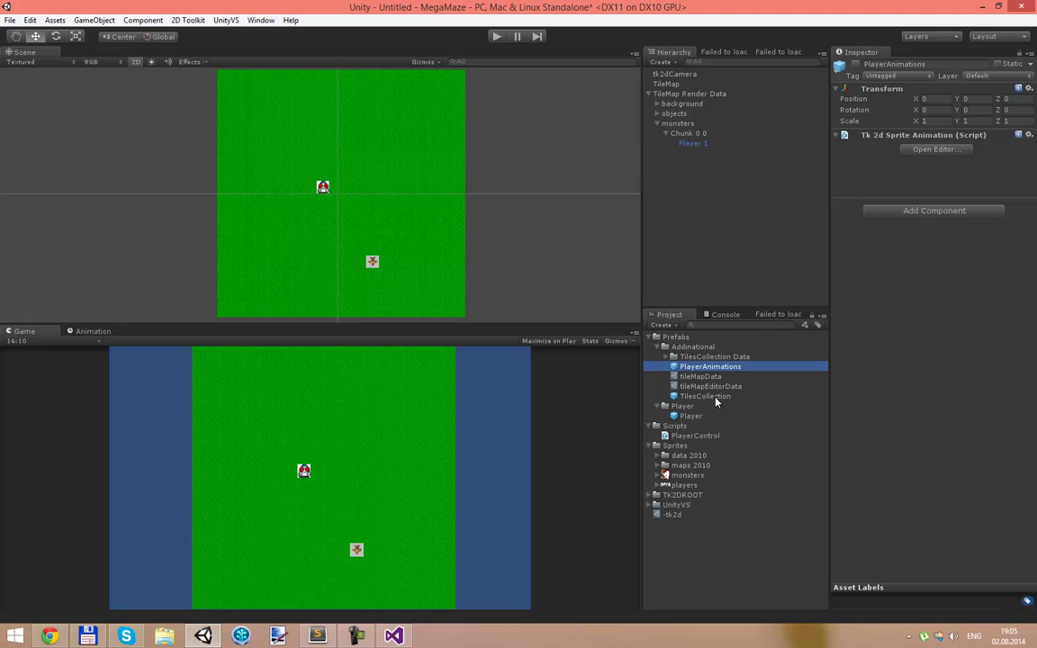
- Open the PlayerAnimations sprite animation editor and stretch its window across most of the screen
left_click(927, 150)
left_click_drag(179, 171, 428, 612)
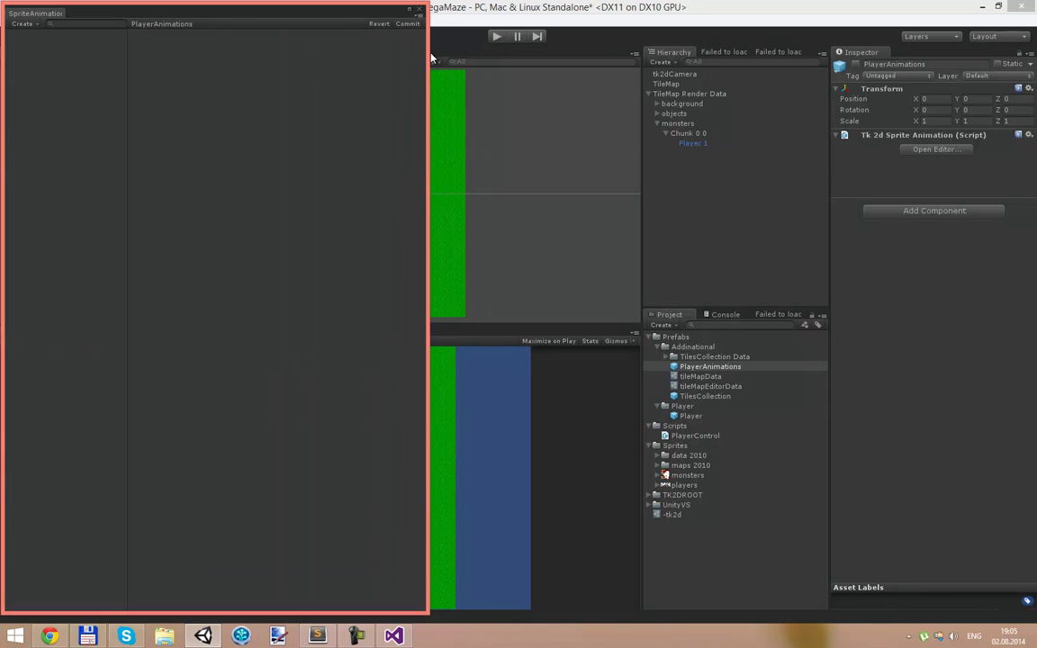
left_click_drag(432, 57, 1015, 58)
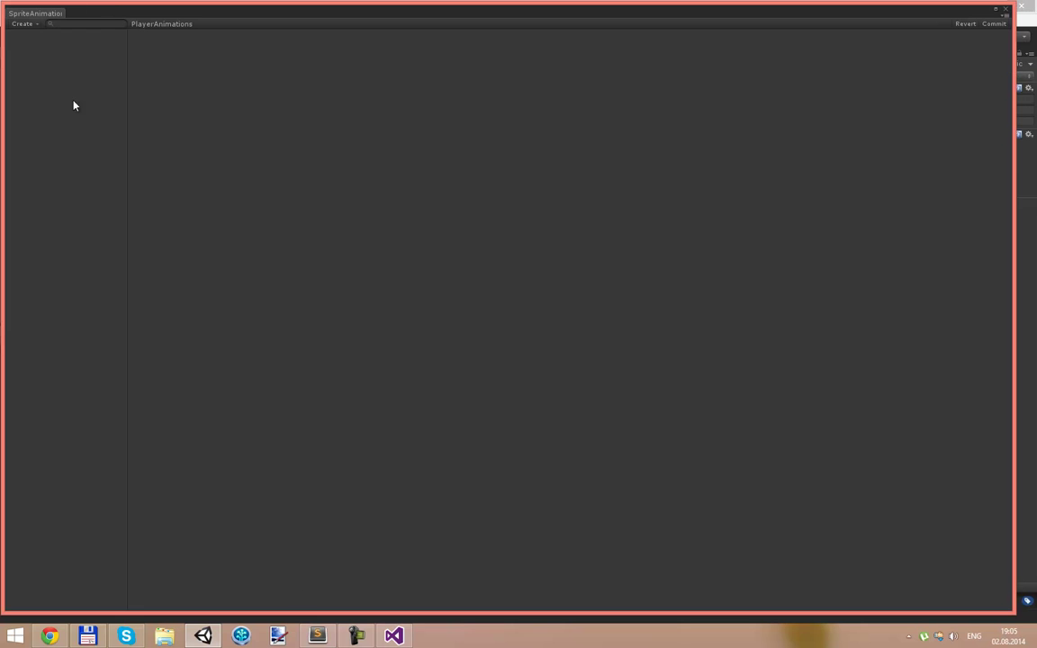
- Create a new clip named MoveUp1 and set its clip time to 0.3 seconds
left_click(27, 23)
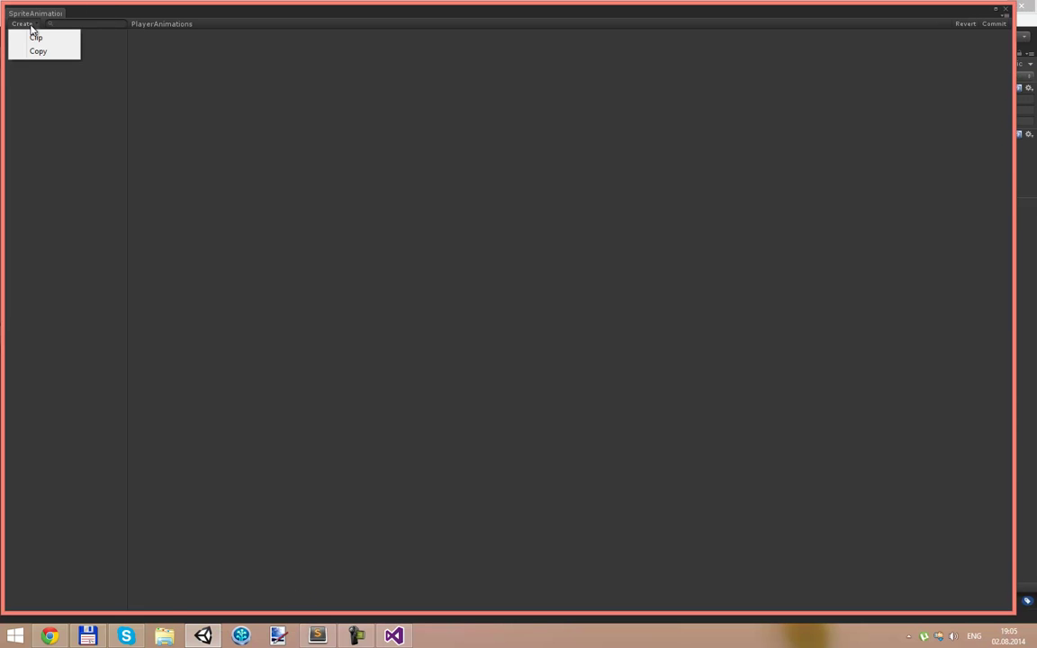
left_click(37, 38)
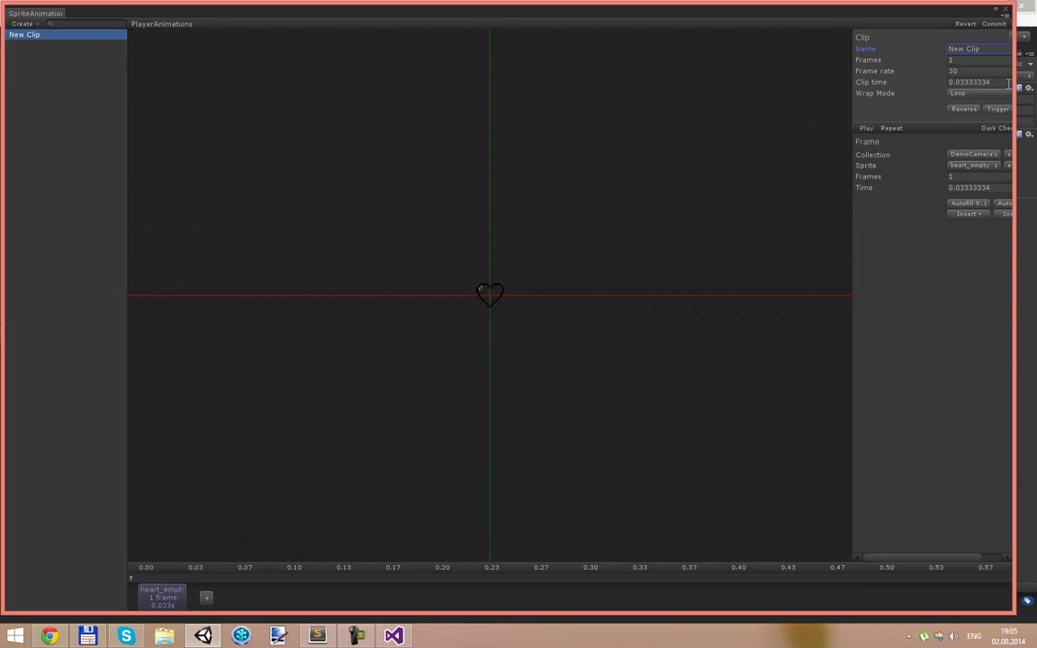
left_click_drag(1013, 84, 672, 81)
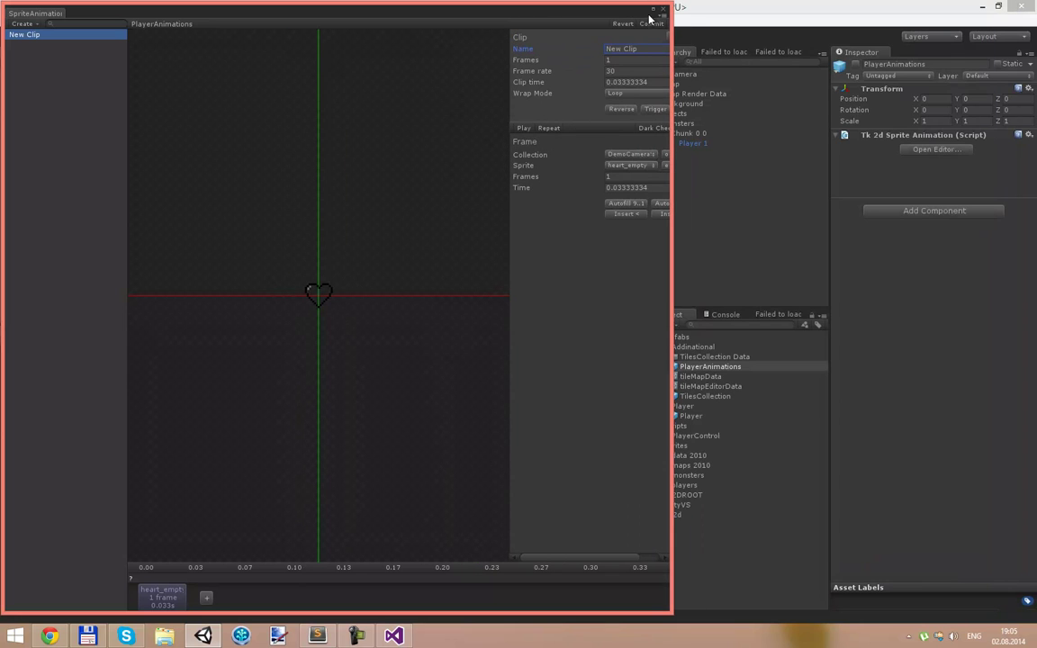
key("alt+shift")
type("бш")
key("BackSpace")
key("BackSpace")
key("alt+shift")
type("MoveUp")
type("_1")
left_click(613, 81)
type("0.3")
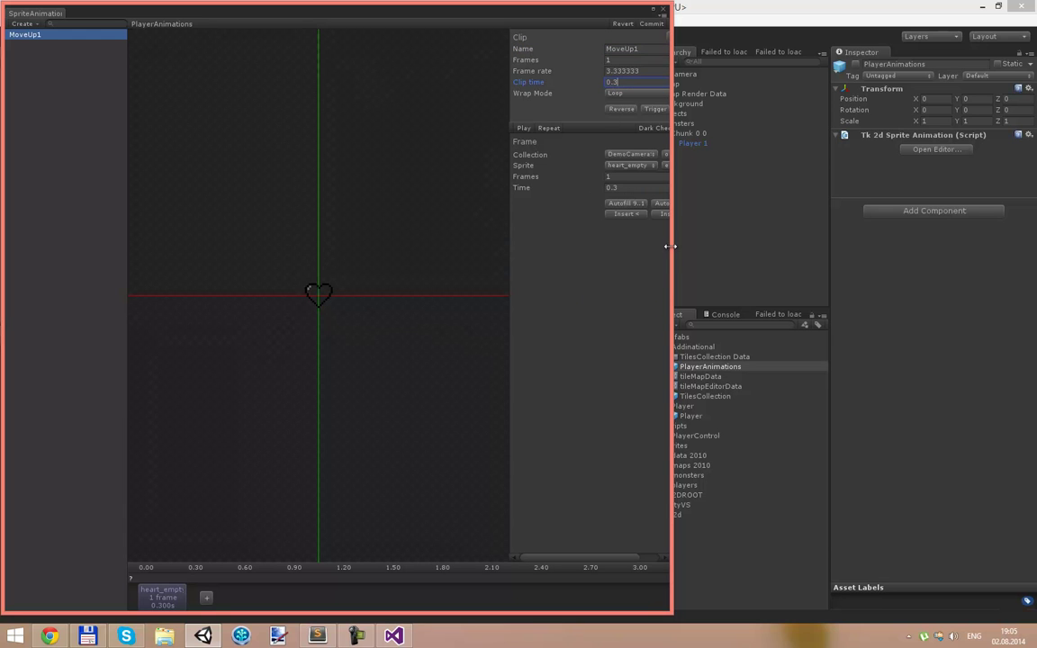
left_click_drag(669, 245, 836, 246)
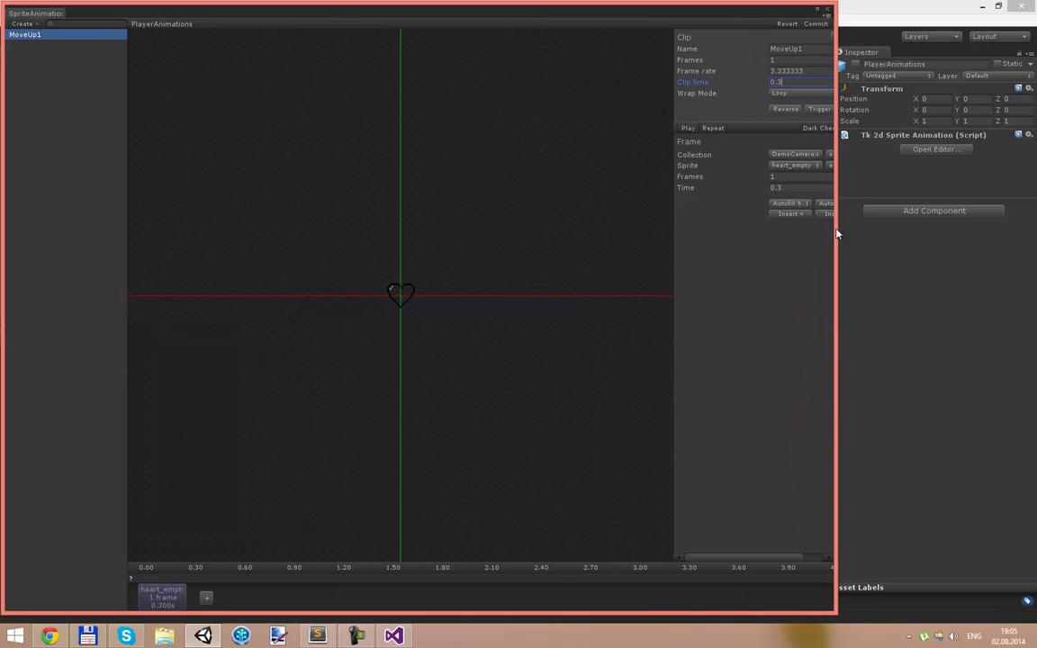
- Set the frame's sprite collection to TilesCollection and widen the editor's frame settings panel
left_click(794, 155)
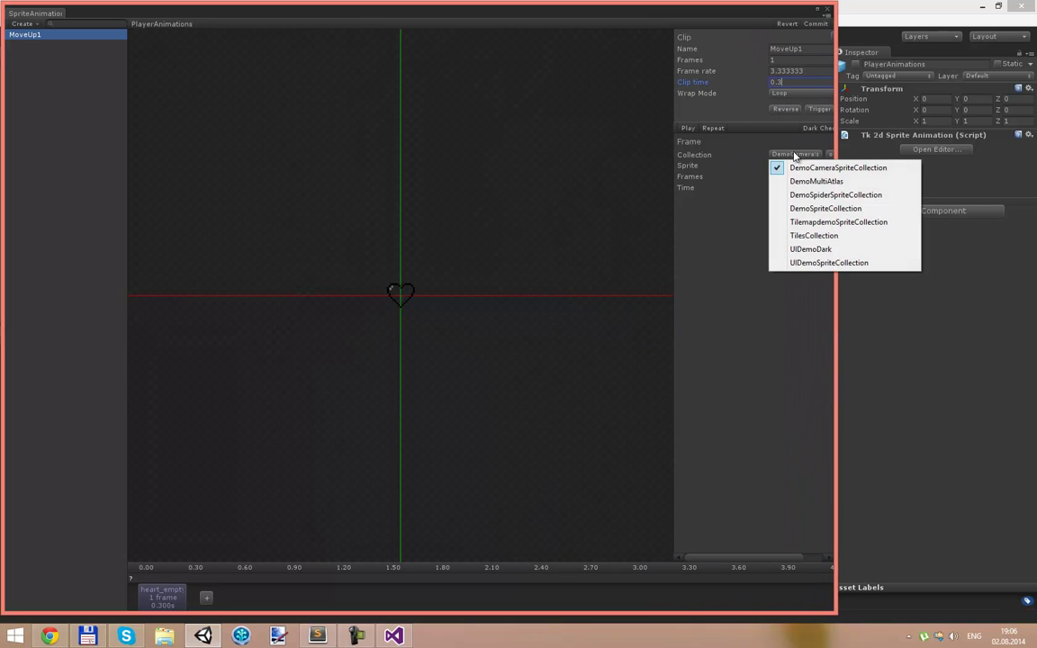
left_click(835, 236)
left_click(788, 167)
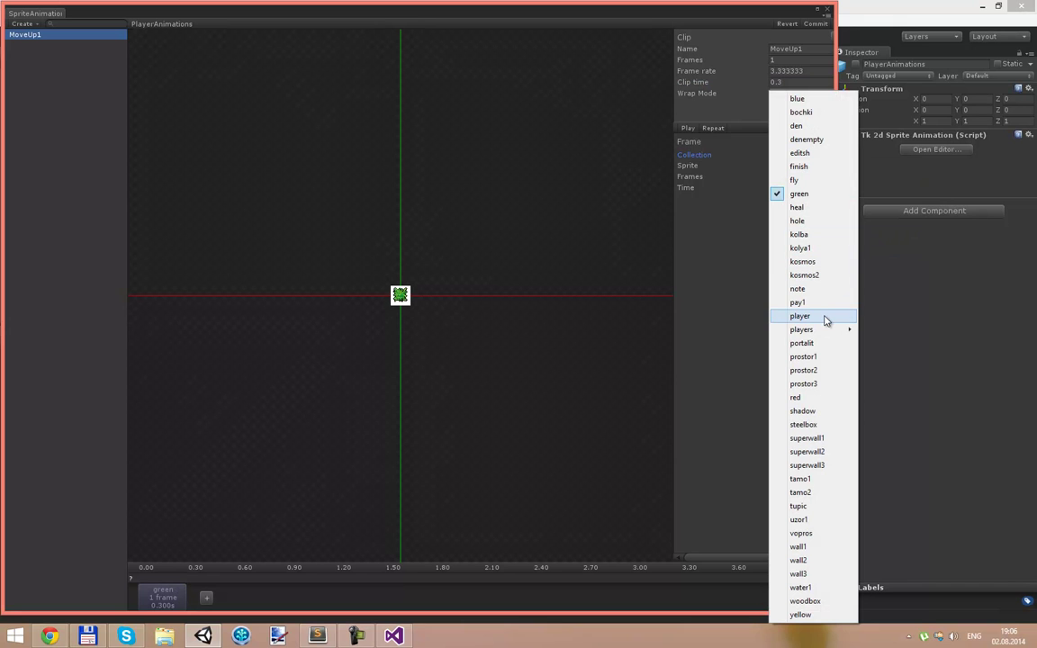
mouse_move(825, 337)
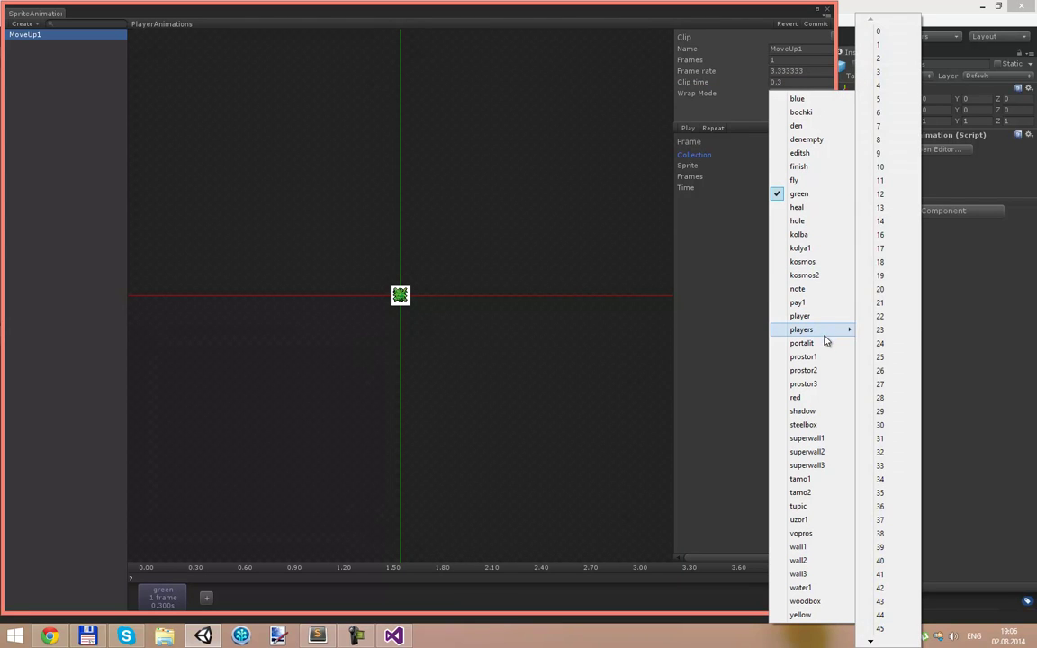
left_click(683, 231)
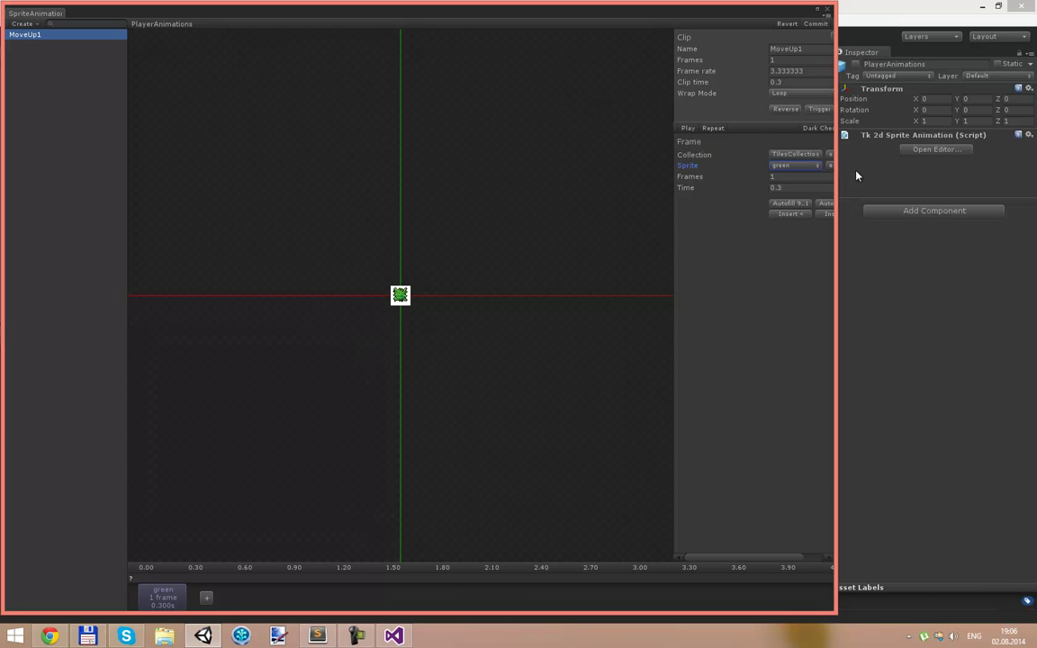
left_click_drag(841, 177, 1030, 165)
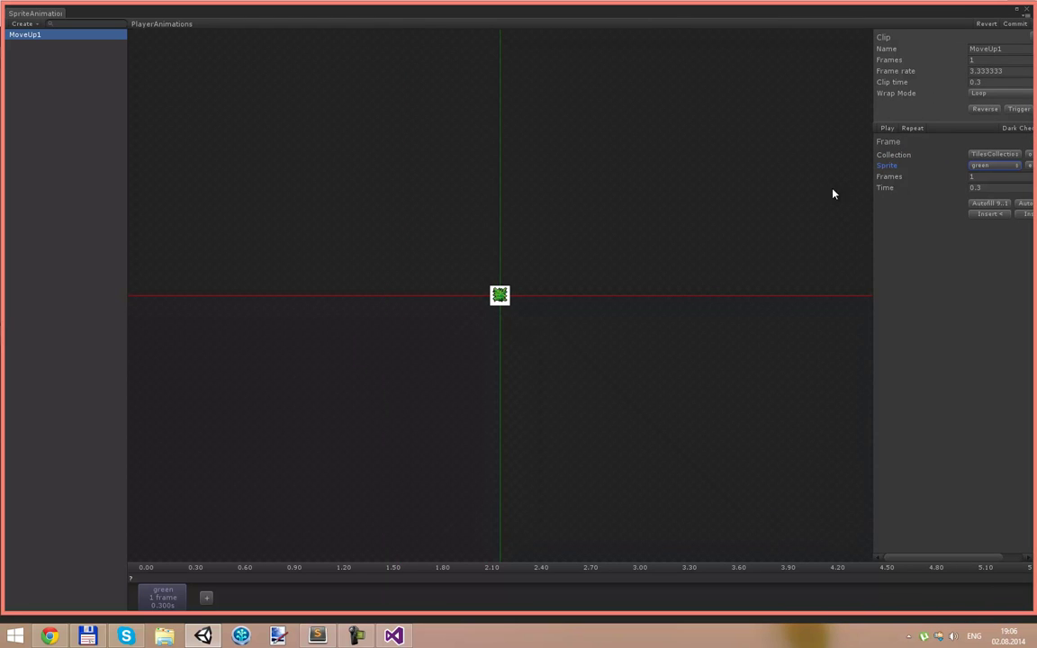
left_click_drag(874, 188, 813, 188)
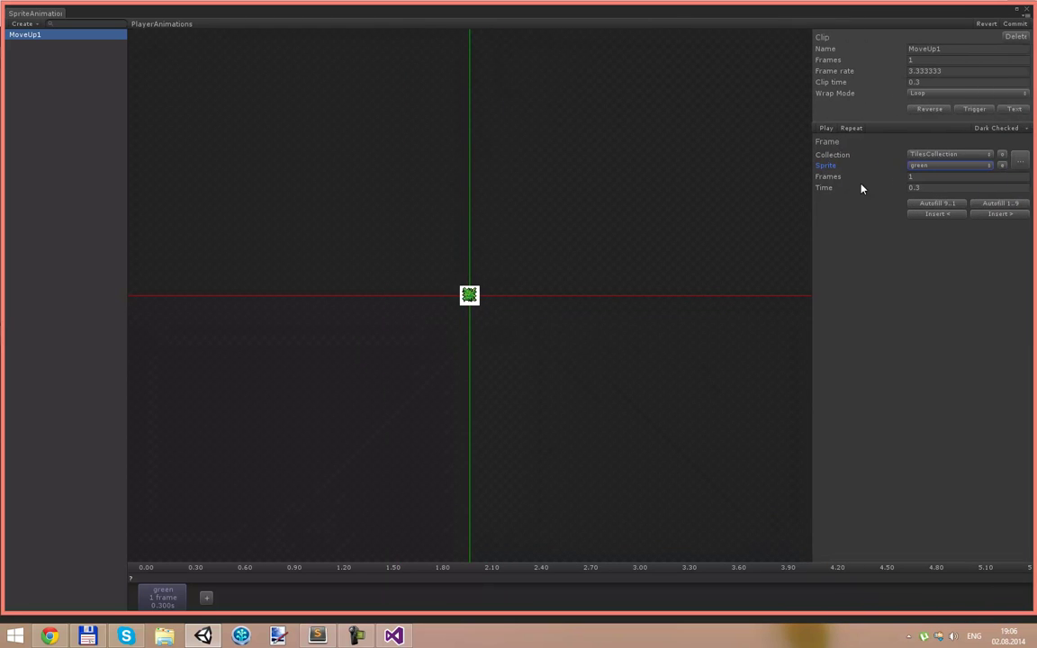
- Assign the players/5 sprite to MoveUp1's frame from the sprite picker
left_click(1020, 164)
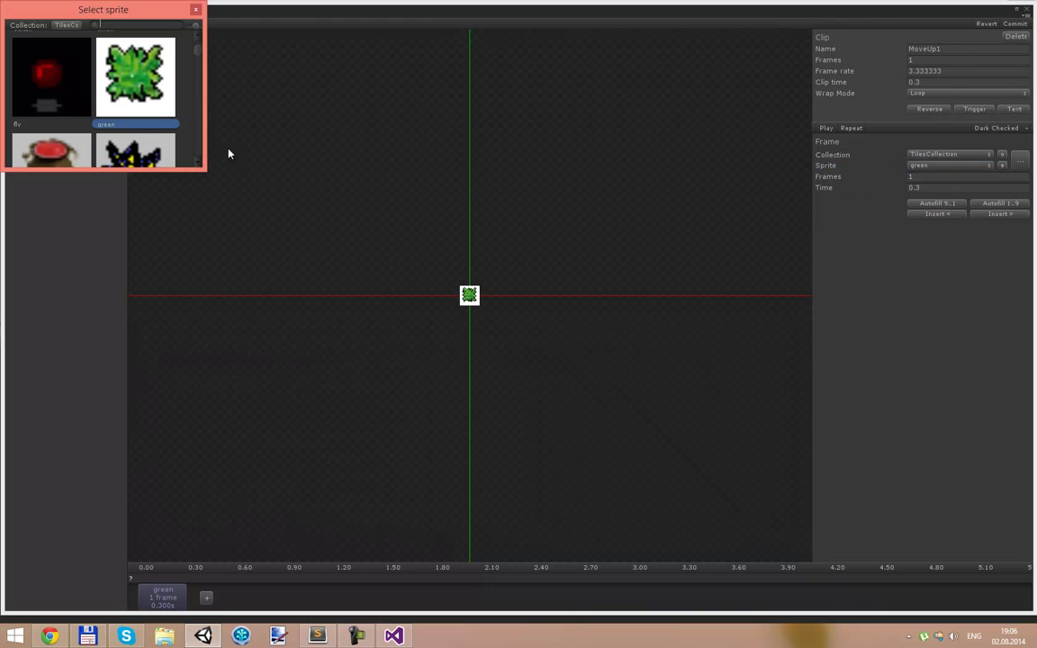
mouse_move(202, 171)
left_mouse_down()
mouse_move(458, 397)
mouse_move(735, 567)
left_mouse_up()
scroll(643, 144, "down", 1)
left_click_drag(663, 25, 660, 28)
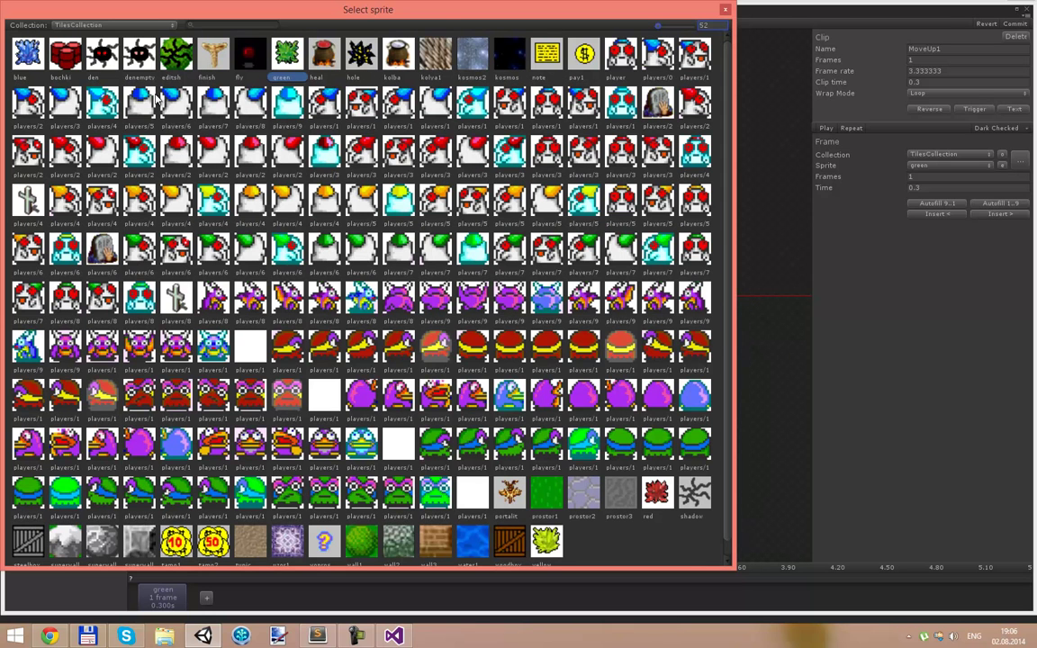
left_click(133, 106)
double_click(134, 106)
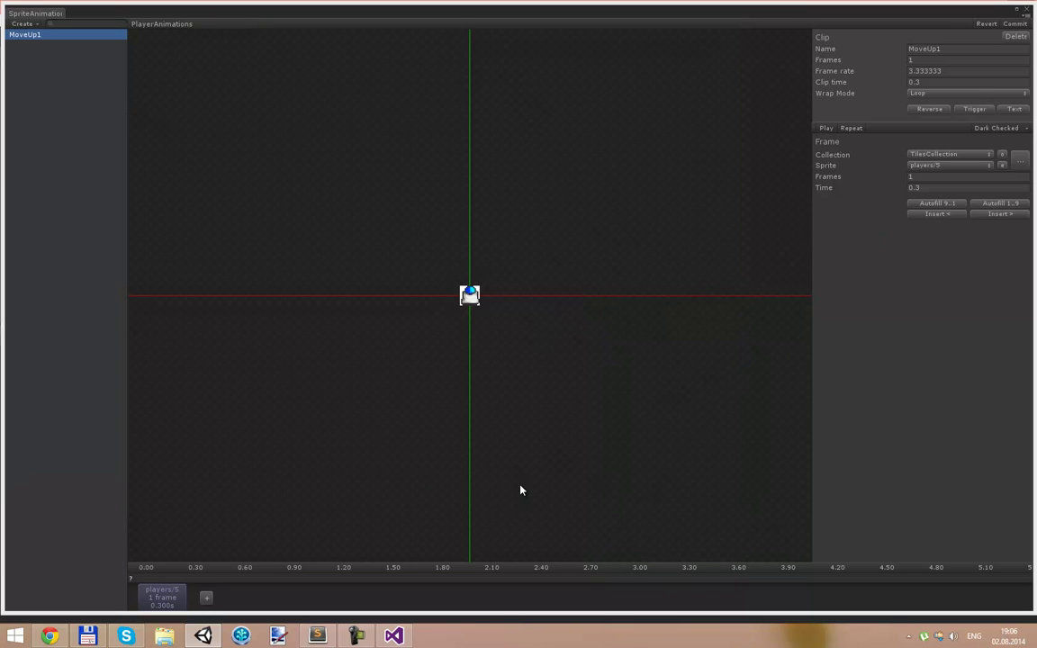
- Add a second frame to MoveUp1 showing the players/6 sprite
left_click(206, 598)
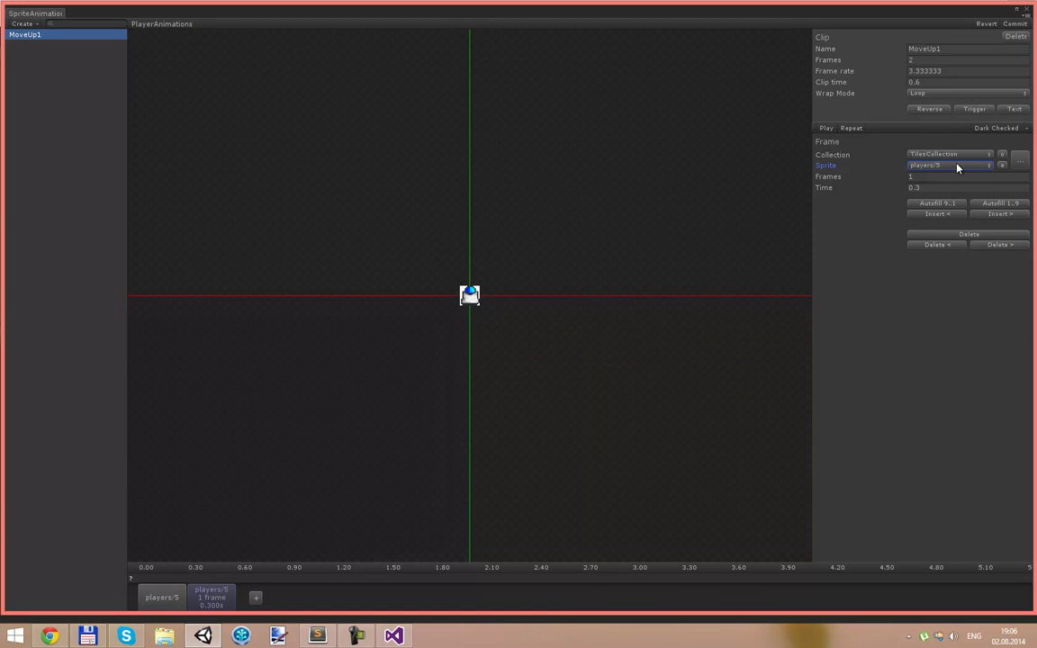
left_click(1022, 162)
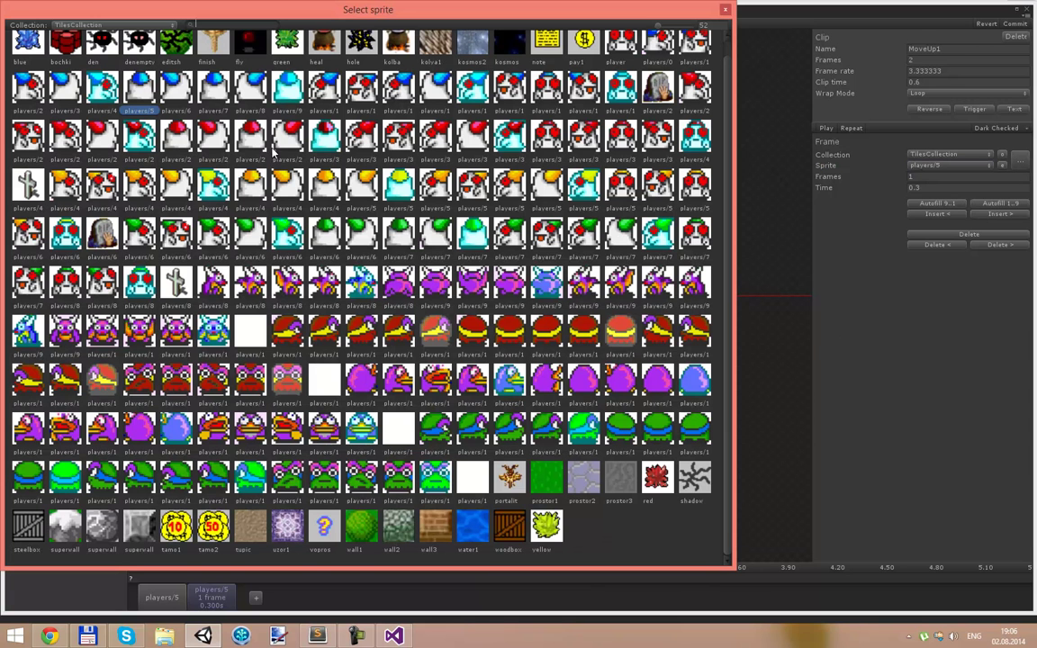
double_click(183, 88)
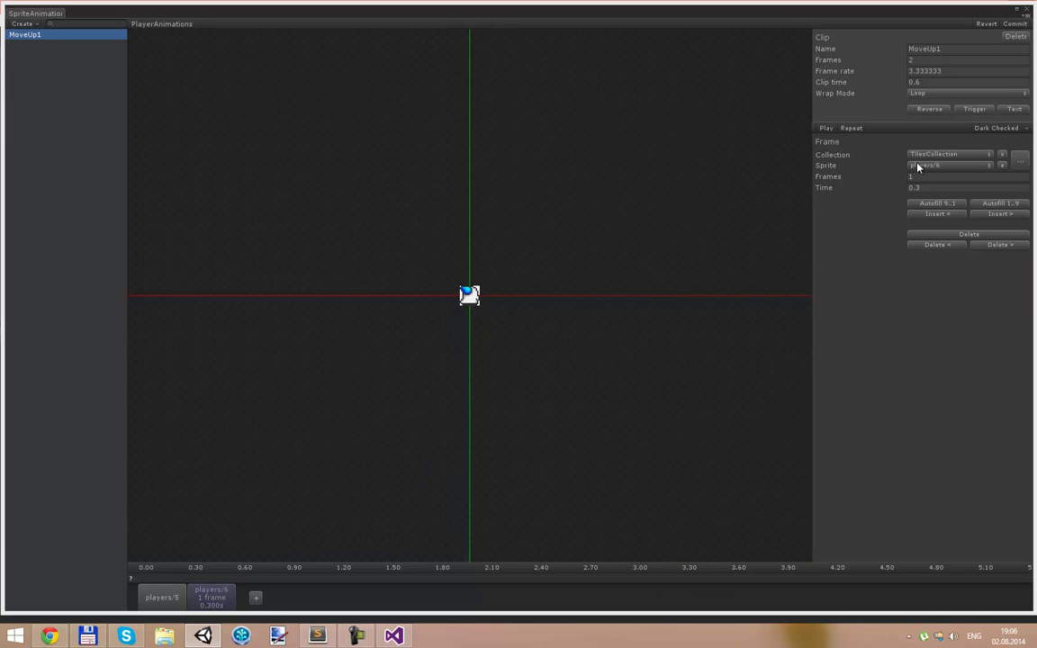
- Set MoveUp1's wrap mode to Once and its clip time to 0.3 seconds
left_click(927, 93)
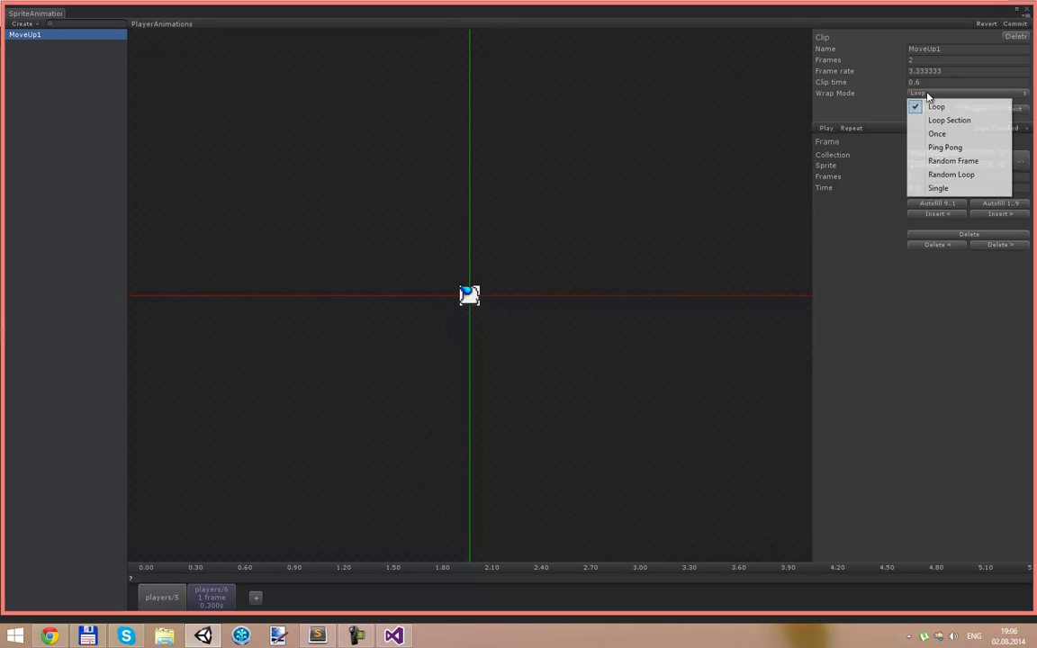
left_click(984, 135)
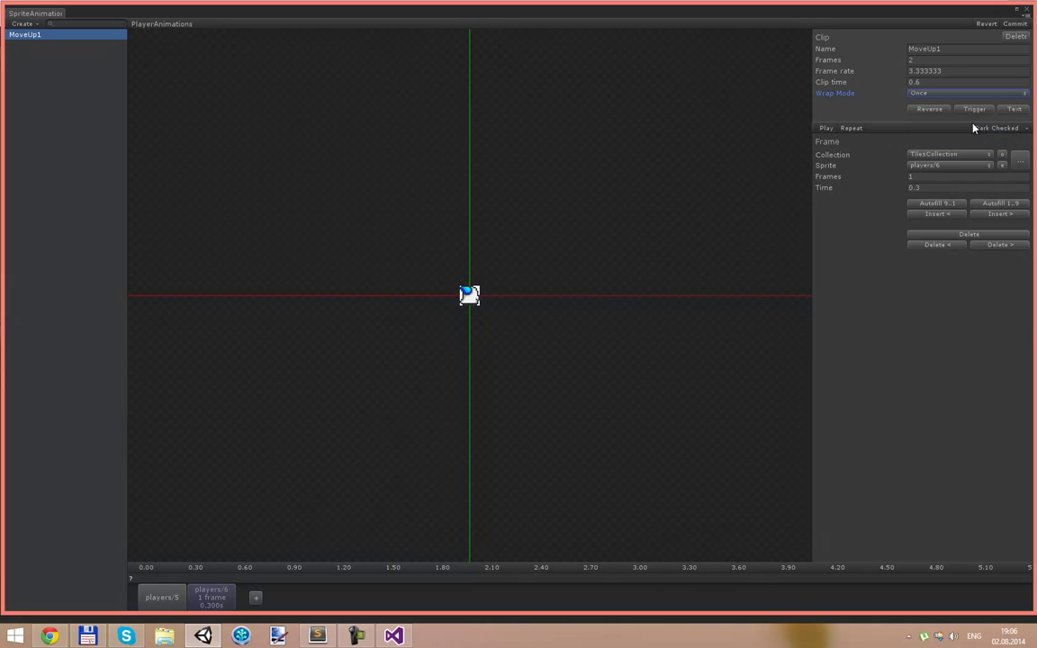
left_click(955, 71)
left_click(928, 83)
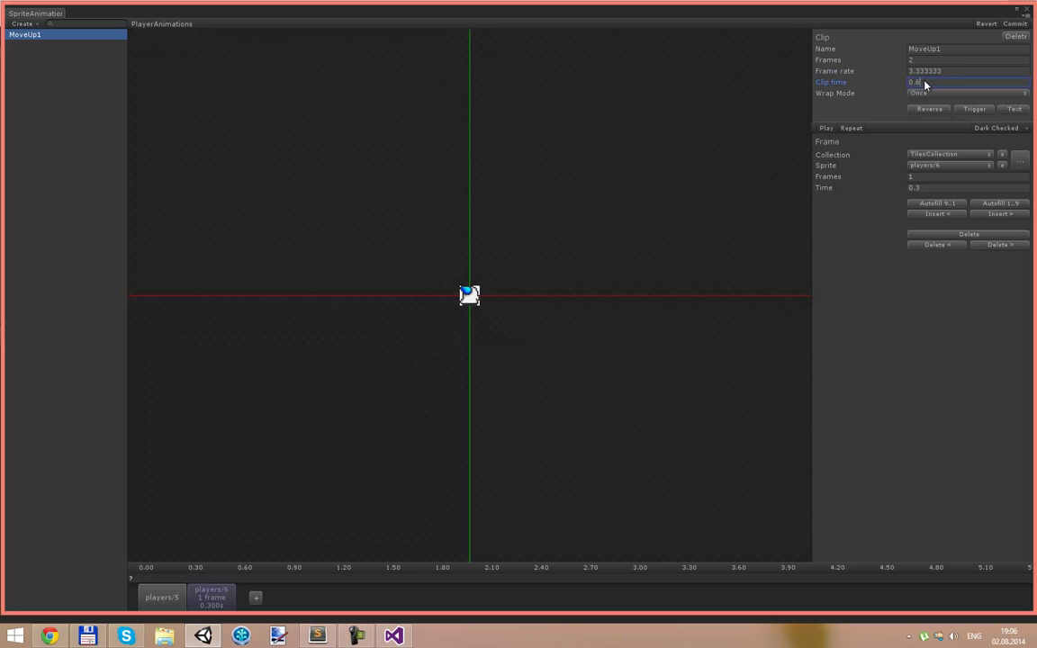
double_click(918, 84)
type("3")
left_click(162, 597)
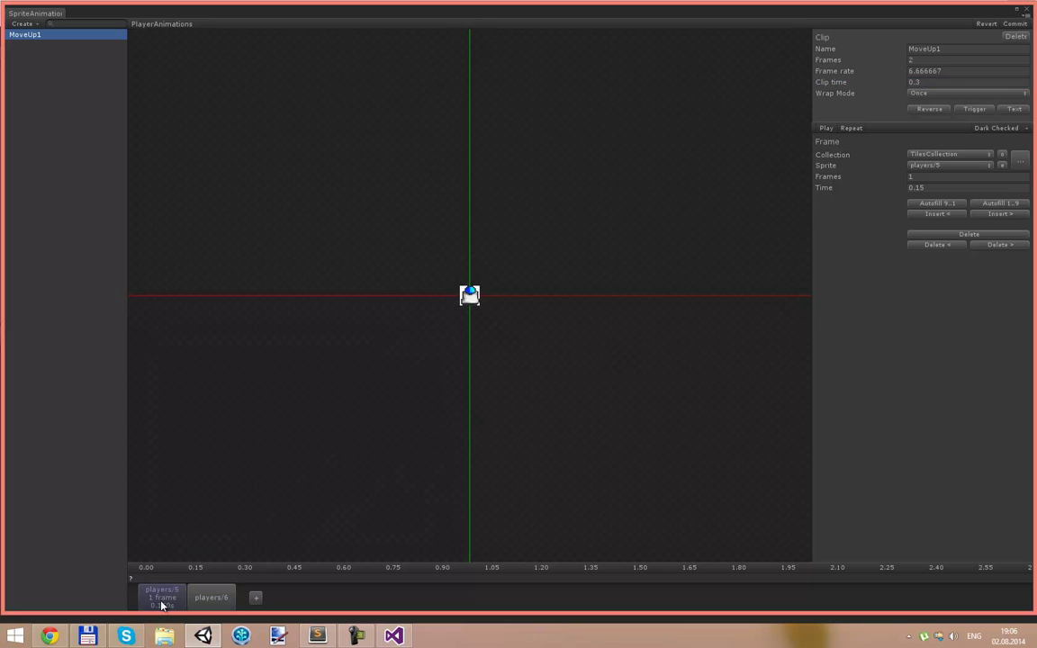
left_click(1015, 24)
- Create a new clip named MoveUp2 with wrap mode Once
left_click(23, 24)
left_click(33, 37)
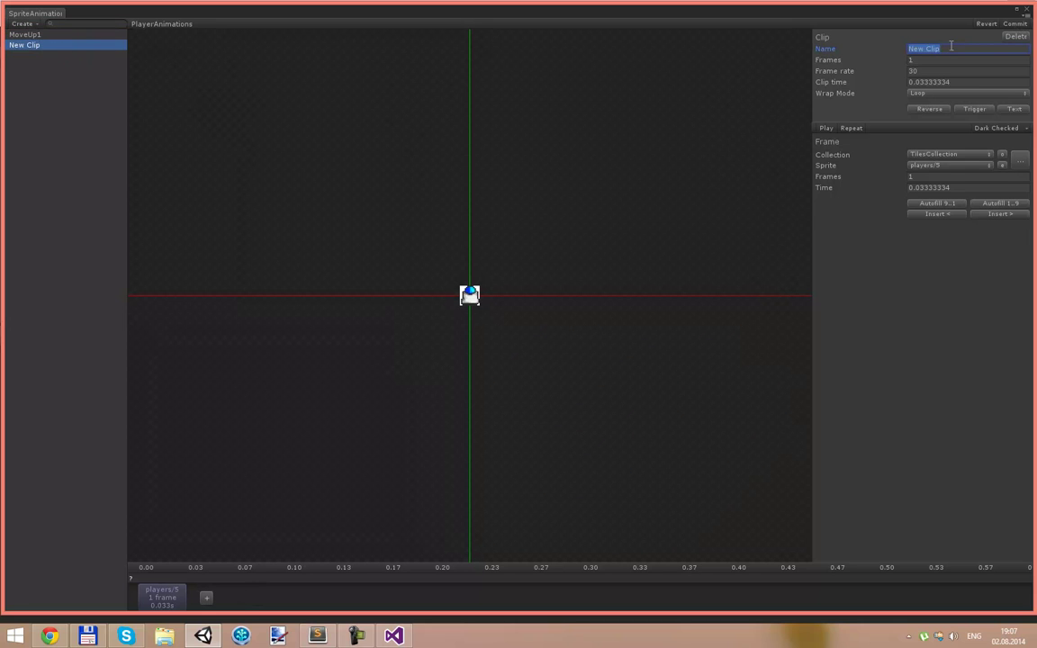
type("MoveUp2")
left_click(937, 94)
left_click(936, 132)
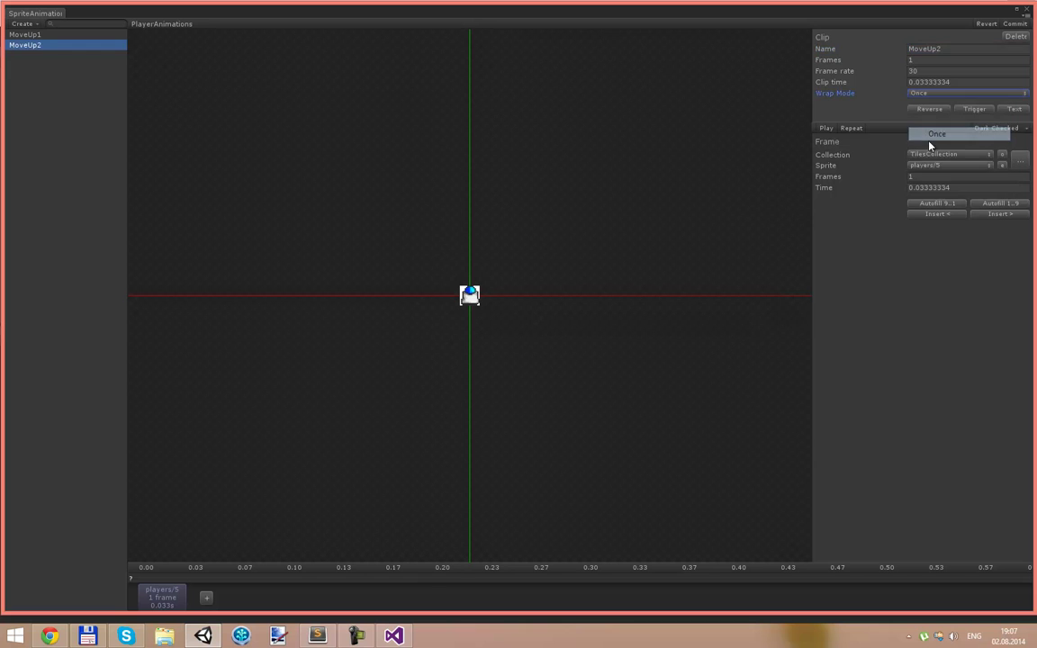
- Give MoveUp2 two frames: players/7 followed by players/8
left_click(1018, 159)
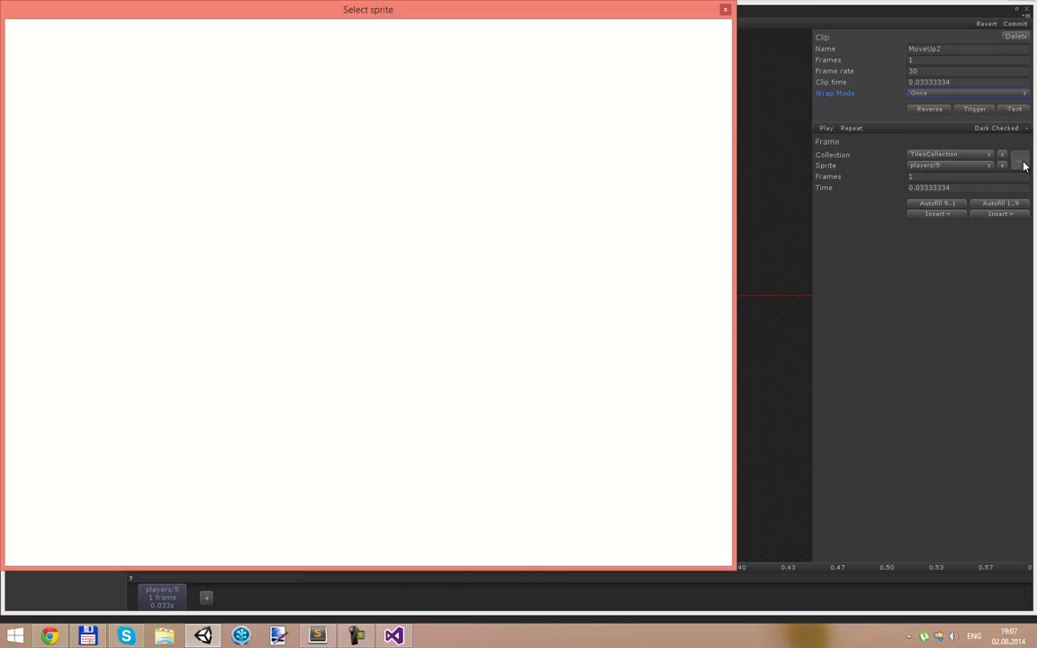
left_click(195, 85)
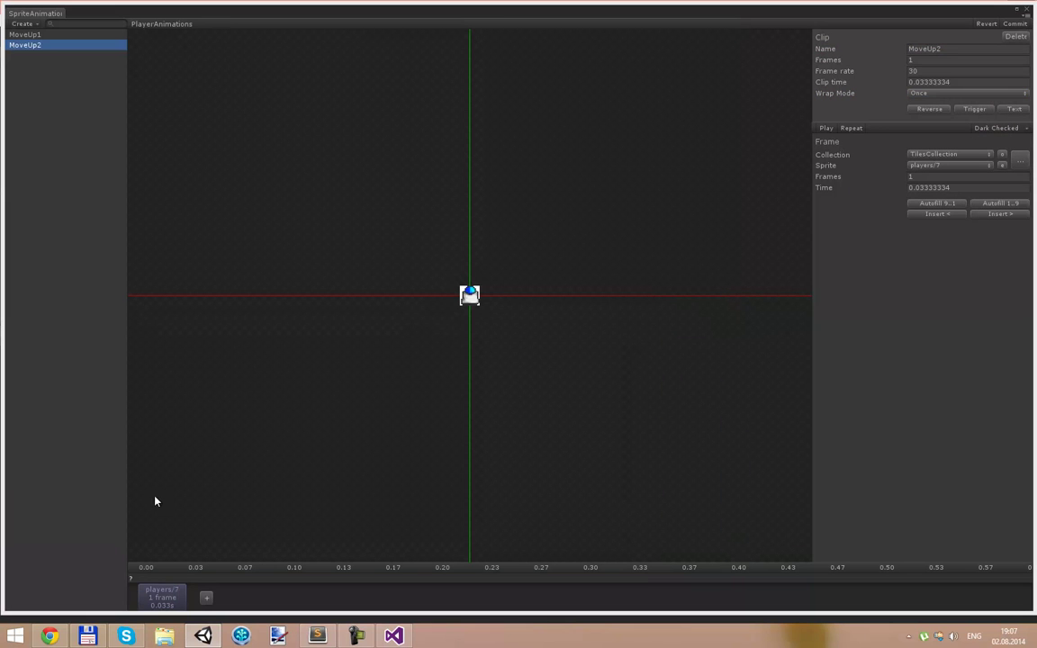
left_click(208, 600)
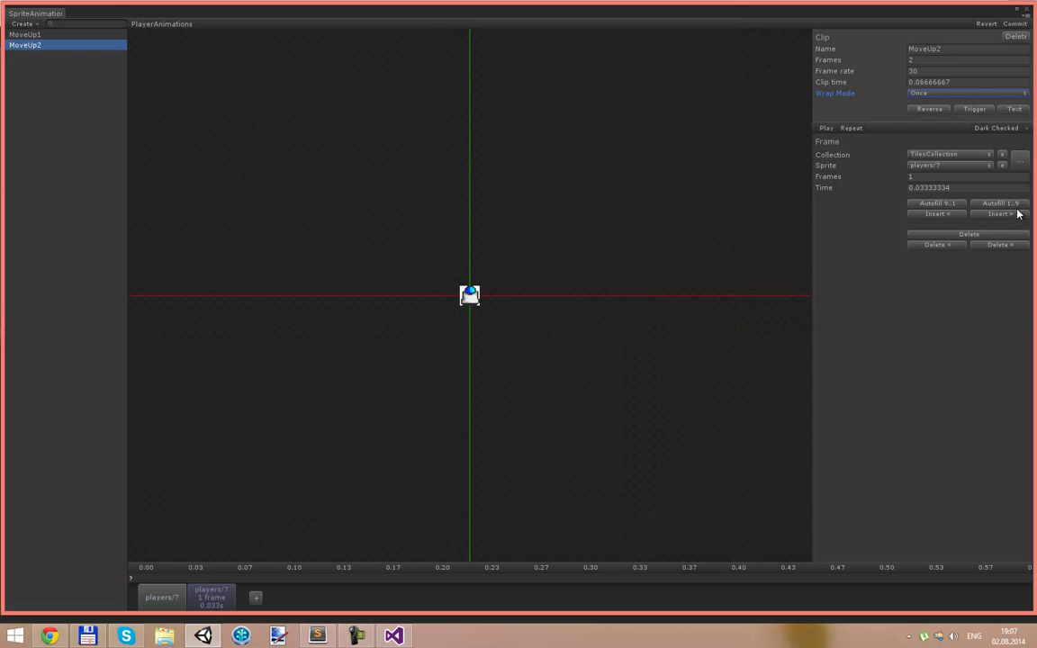
left_click(1018, 162)
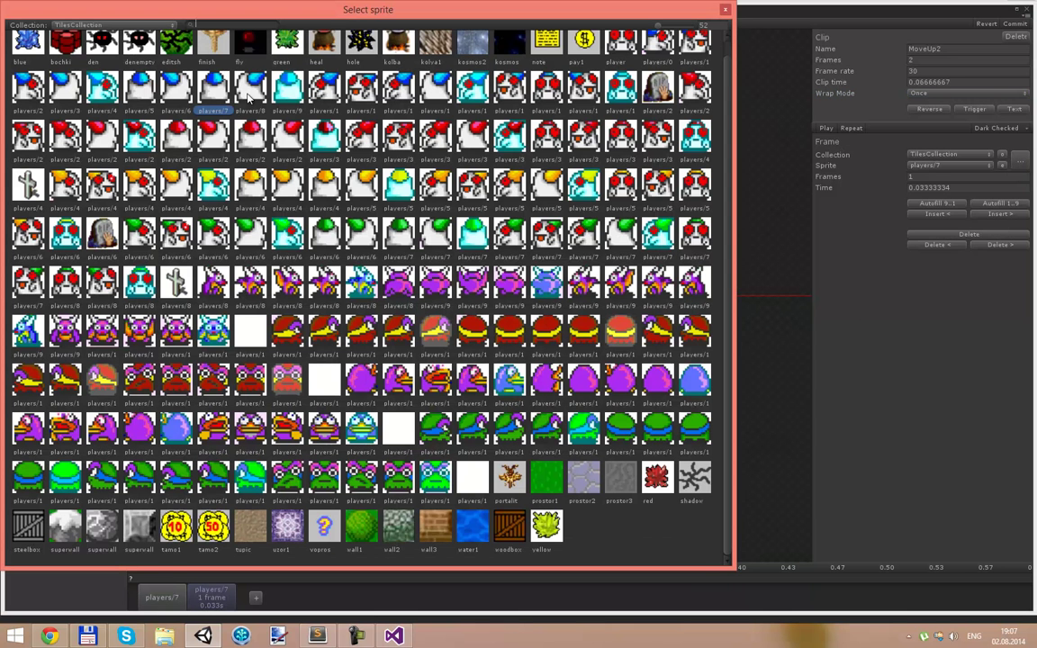
left_click(238, 97)
double_click(238, 97)
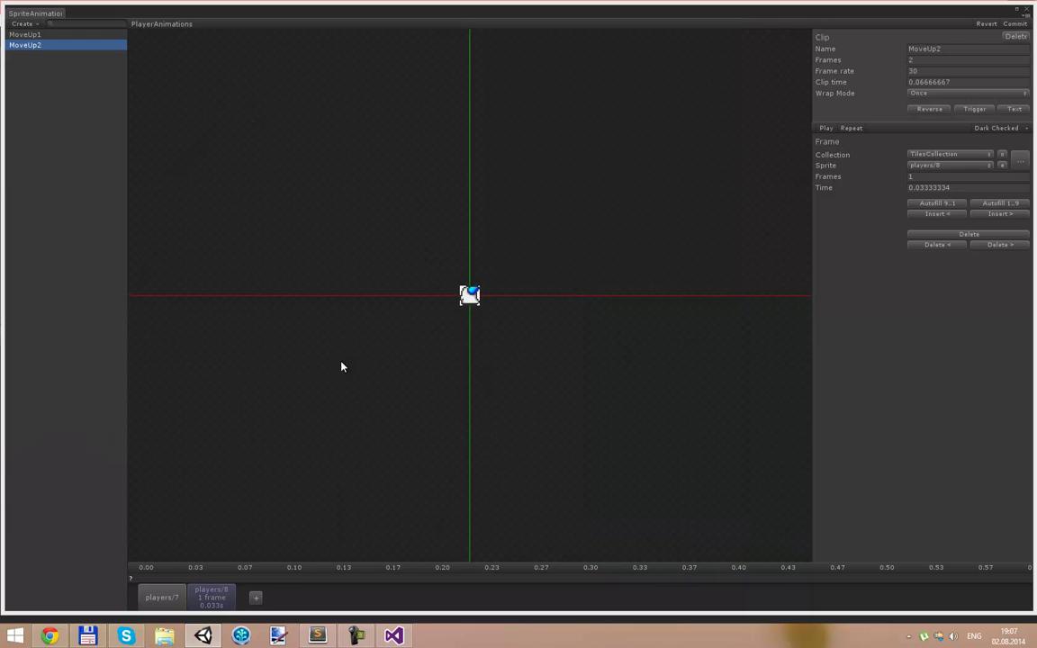
- Set MoveUp2's clip time to 0.3 seconds
left_click(964, 83)
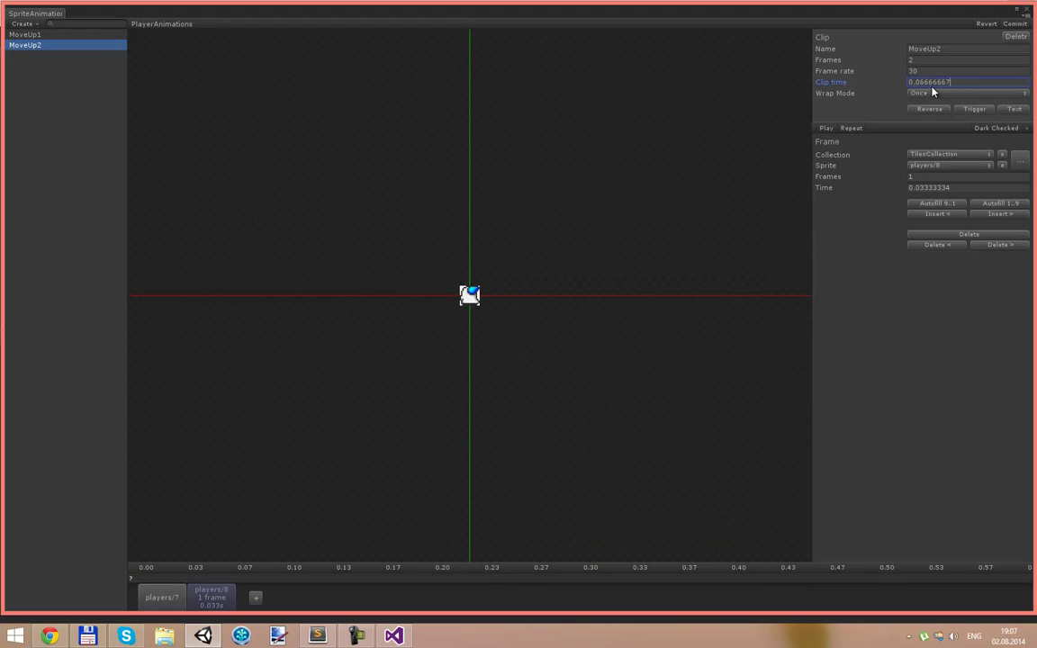
type("0.3")
left_click(28, 37, "shift")
left_click(28, 46)
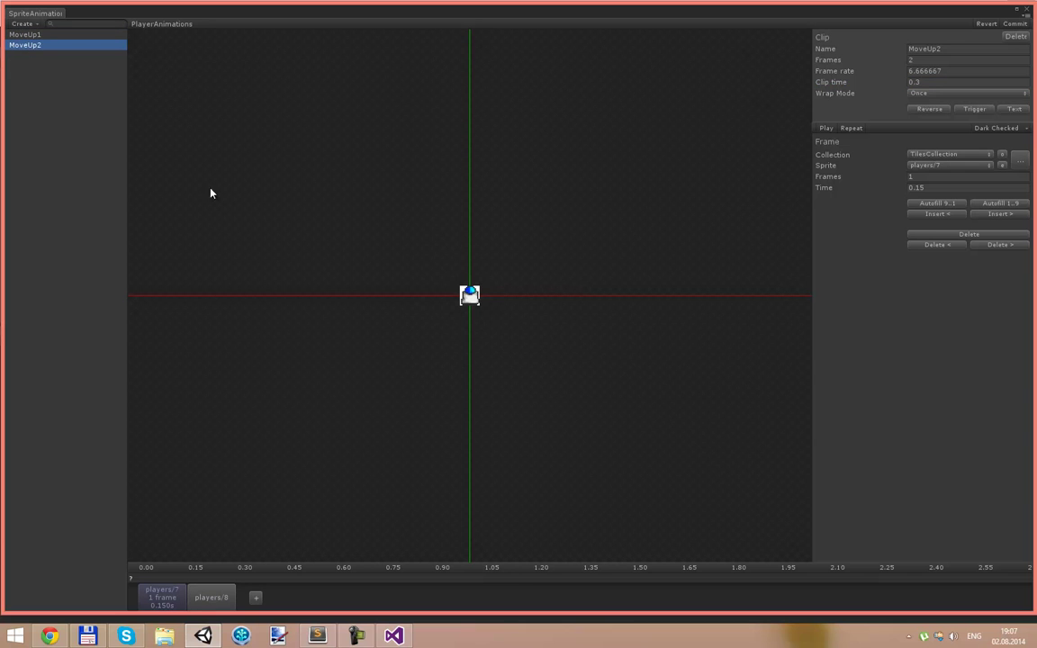
left_click(23, 23)
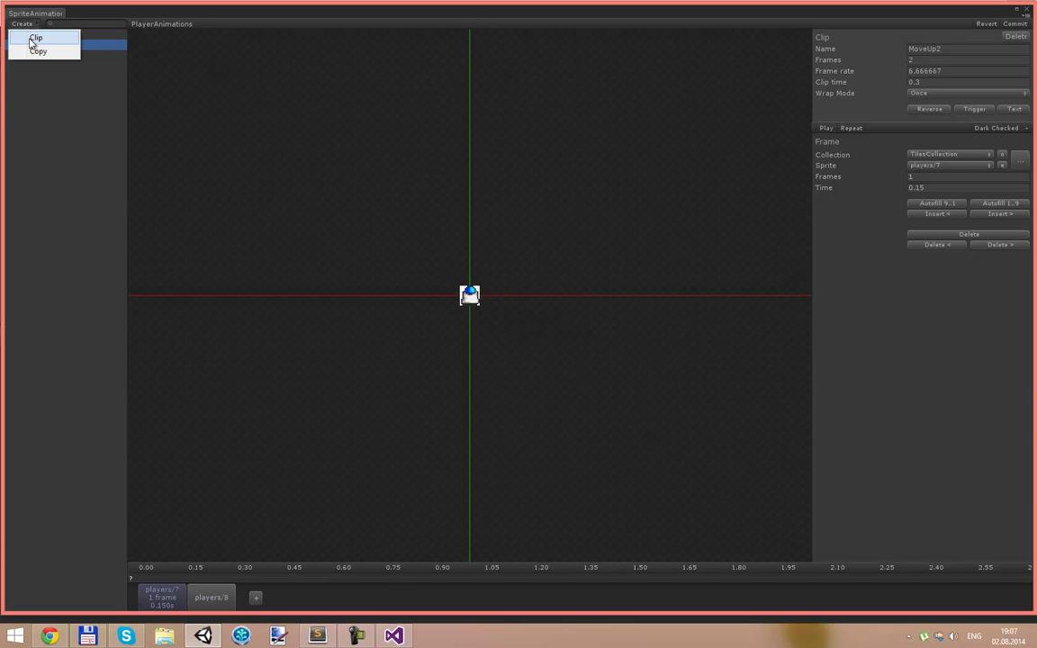
- Add six more new clips to PlayerAnimations
left_click(33, 39)
left_click(22, 24)
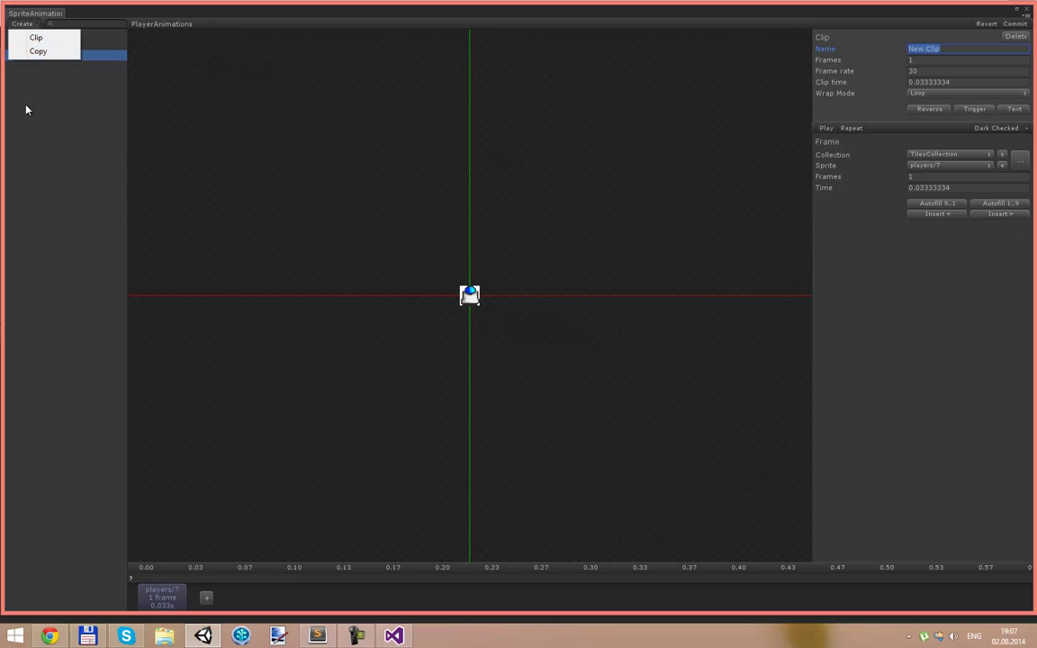
left_click(34, 50)
left_click(30, 23)
left_click(35, 37)
left_click(26, 23)
left_click(30, 37)
left_click(22, 24)
left_click(30, 36)
left_click(25, 23)
left_click(29, 37)
left_click(25, 23)
left_click(30, 37)
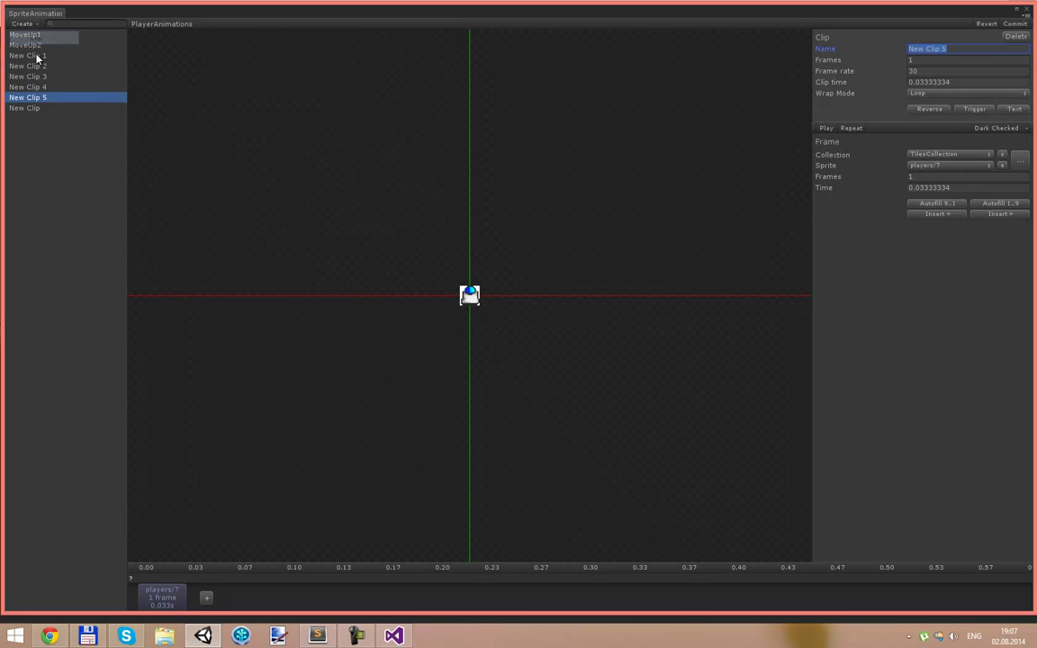
- Rename the first two new clips to MoveDown1 and MoveDown2
left_click(36, 55)
left_click(949, 49)
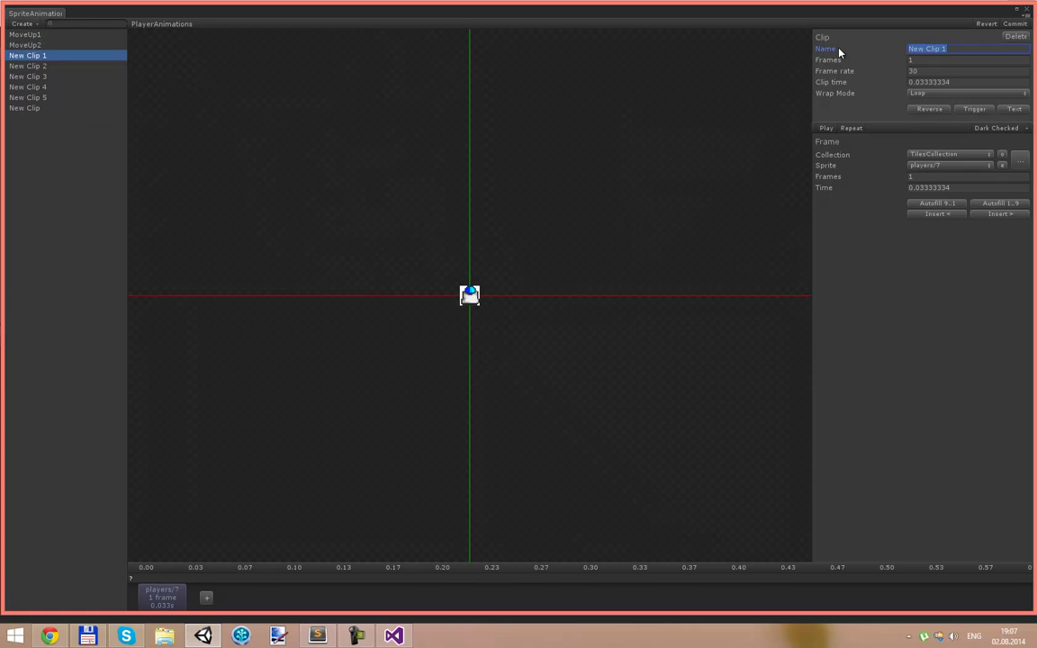
type("MoveDown1")
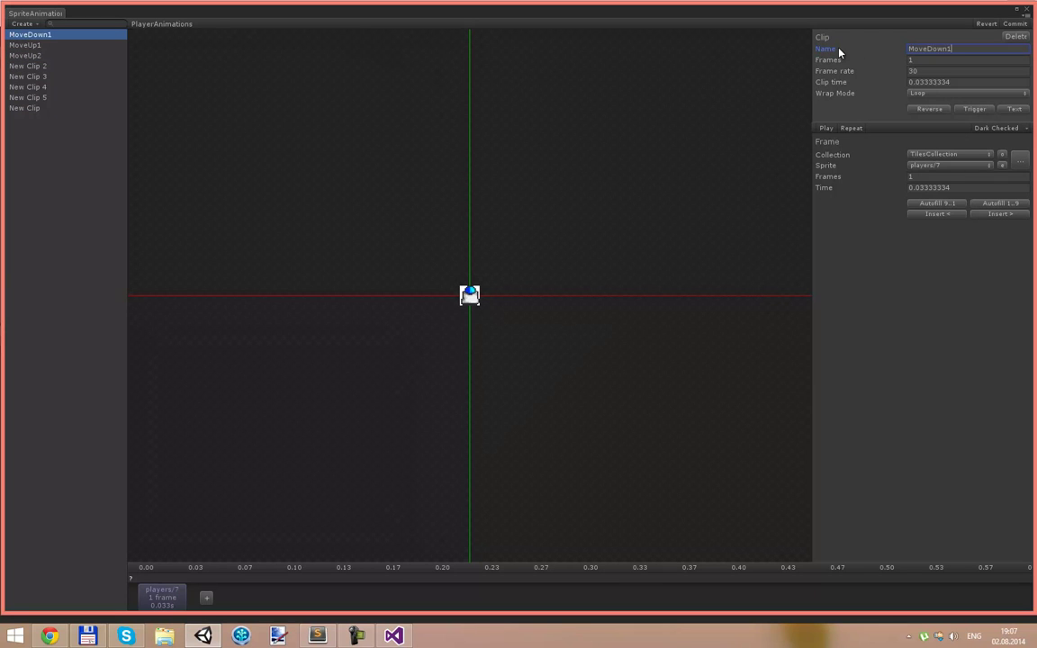
left_click(50, 44)
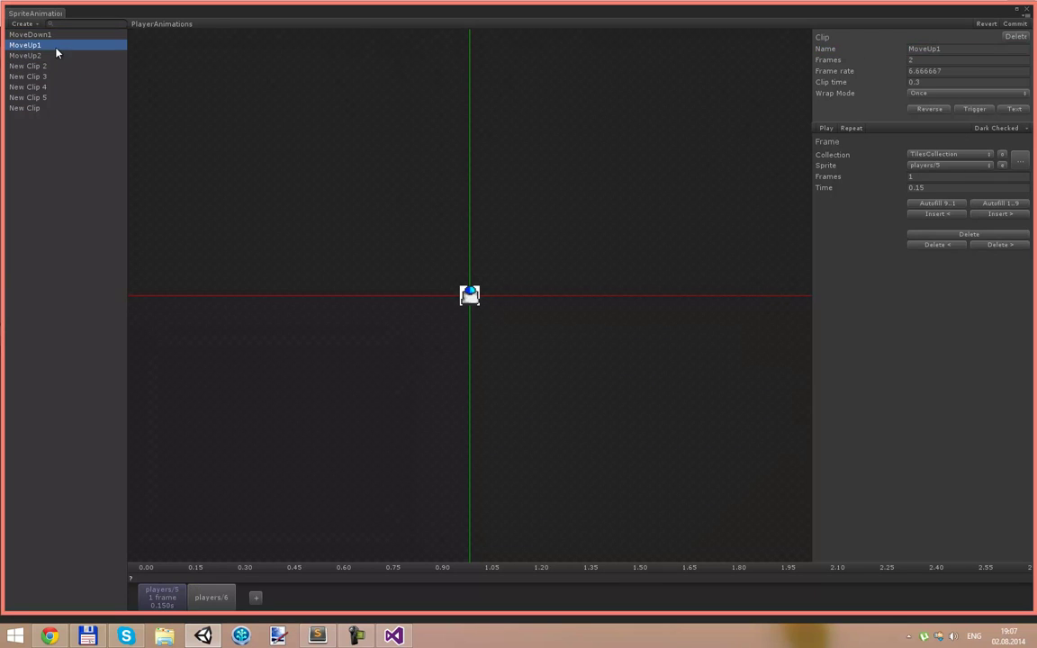
left_click(40, 66)
left_click(945, 48)
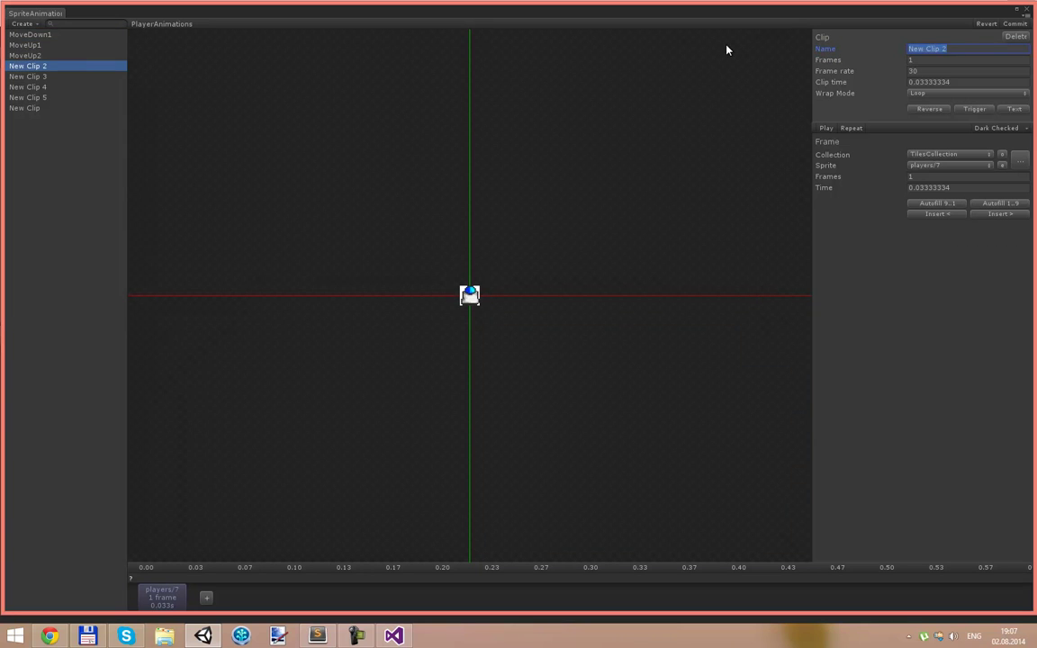
type("MoveDown2")
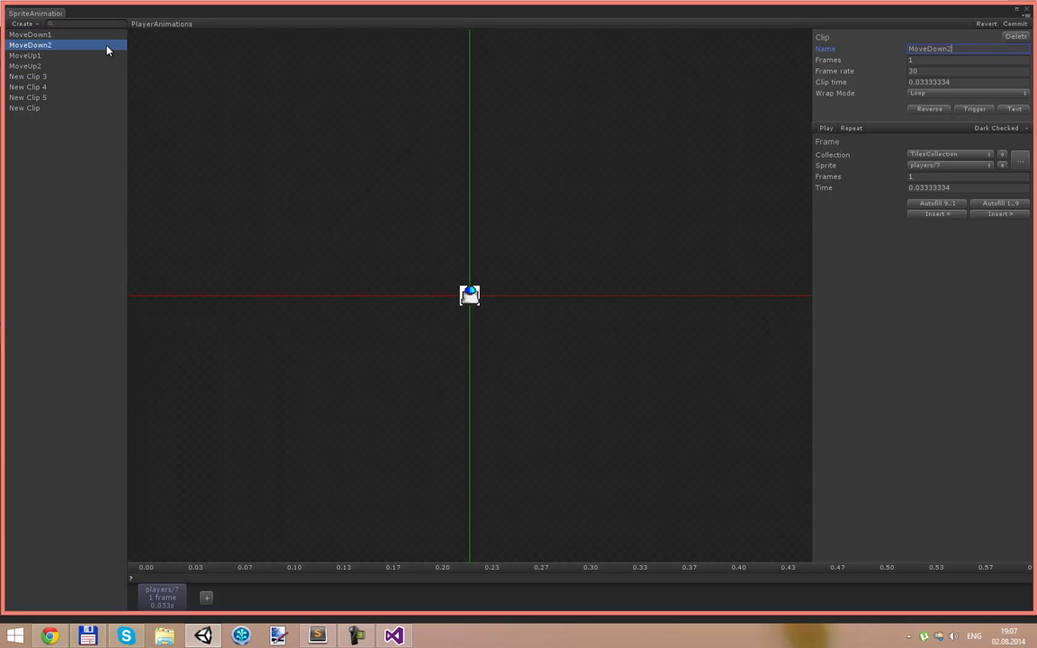
- Rename the next two new clips to MoveLeft1 and MoveLeft2
left_click(27, 77)
left_click(833, 51)
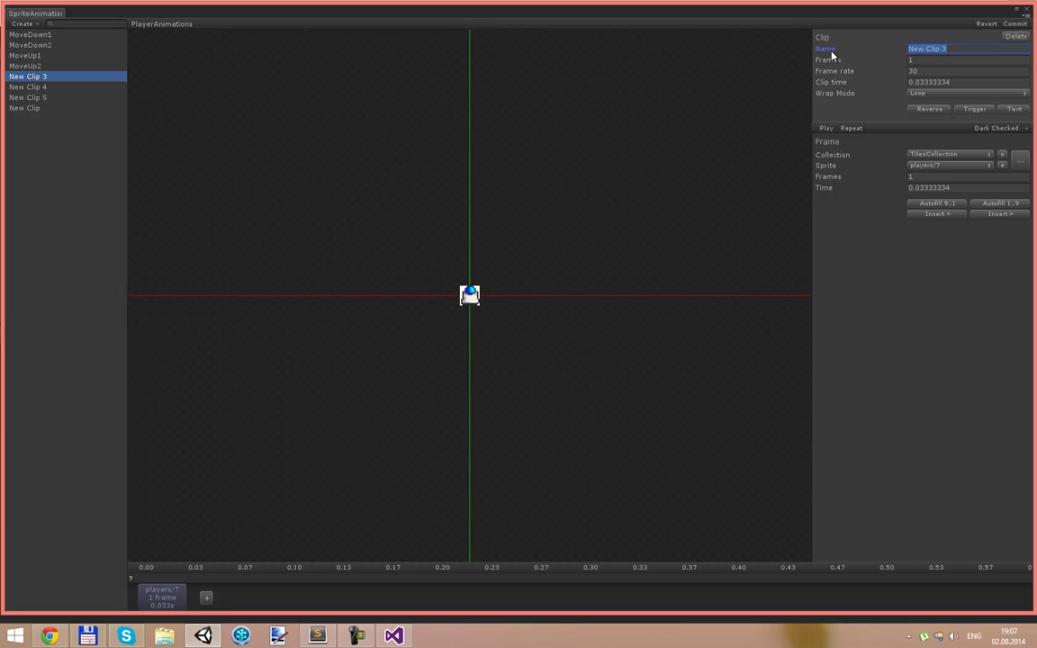
type("MoveLeft")
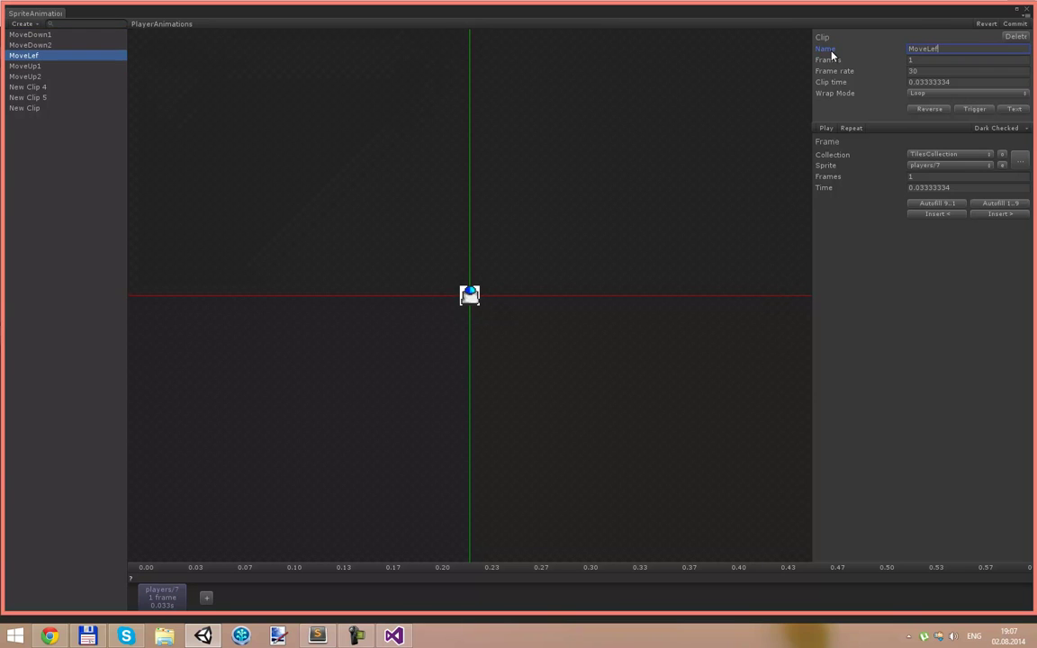
type("1")
left_click(40, 87)
double_click(944, 48)
type("Move")
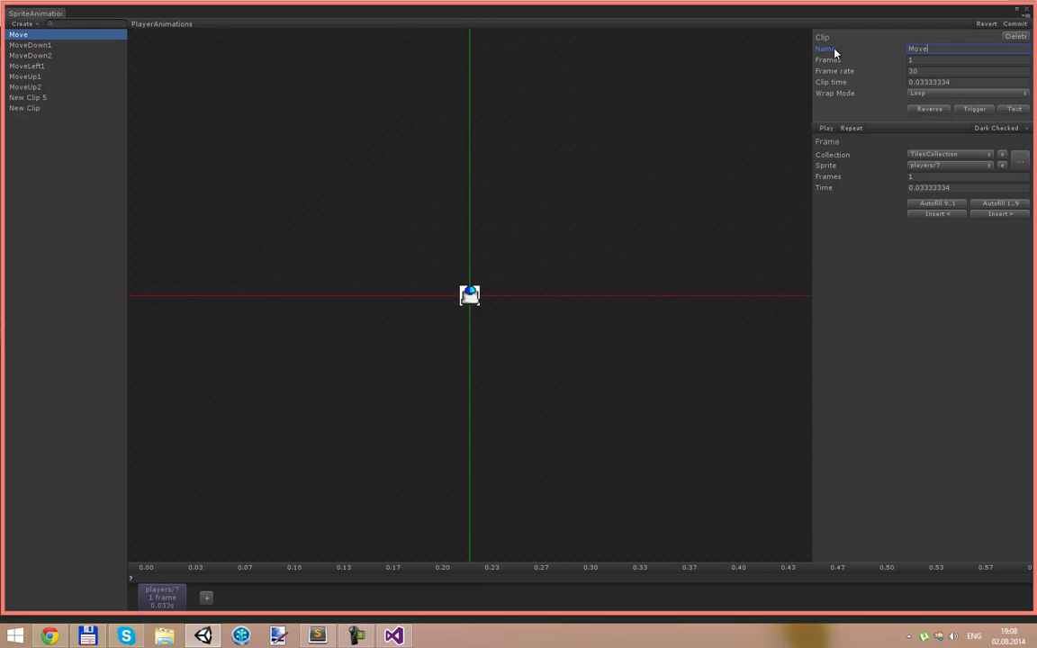
type("Left2")
- Rename the last two new clips to MoveRight1 and MoveRight2
left_click(96, 101)
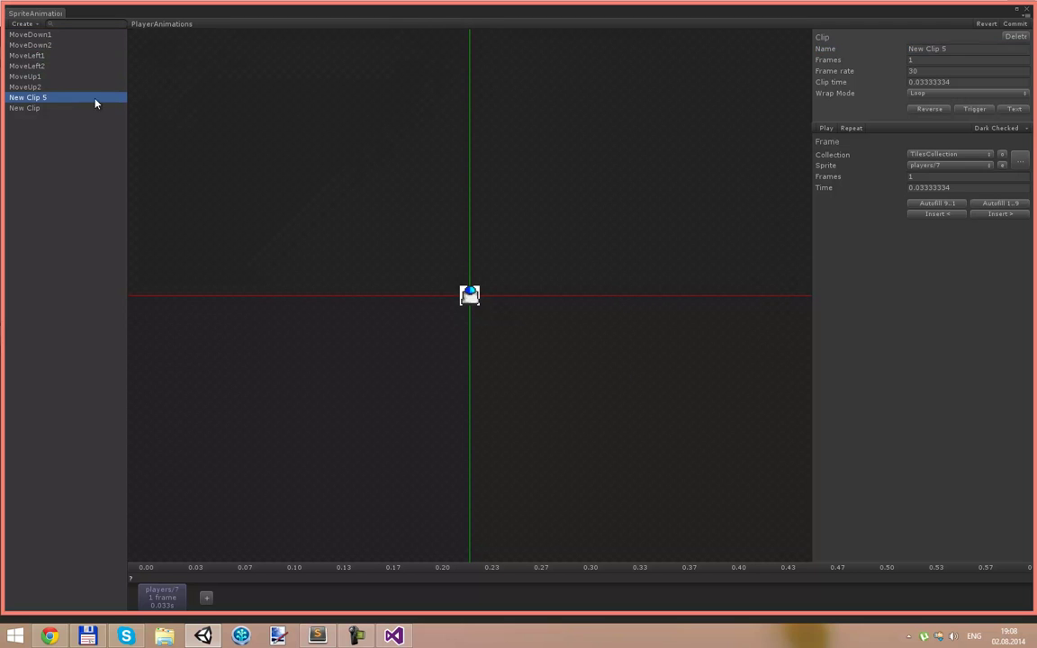
left_click(955, 49)
type("MoveRight1")
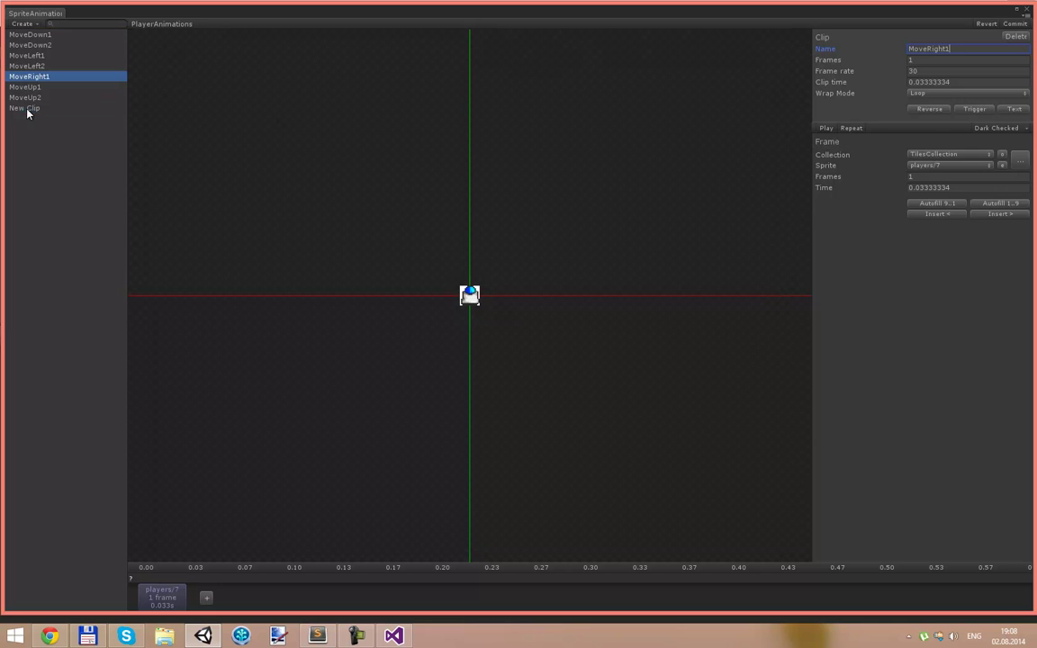
left_click(25, 108)
left_click(948, 52)
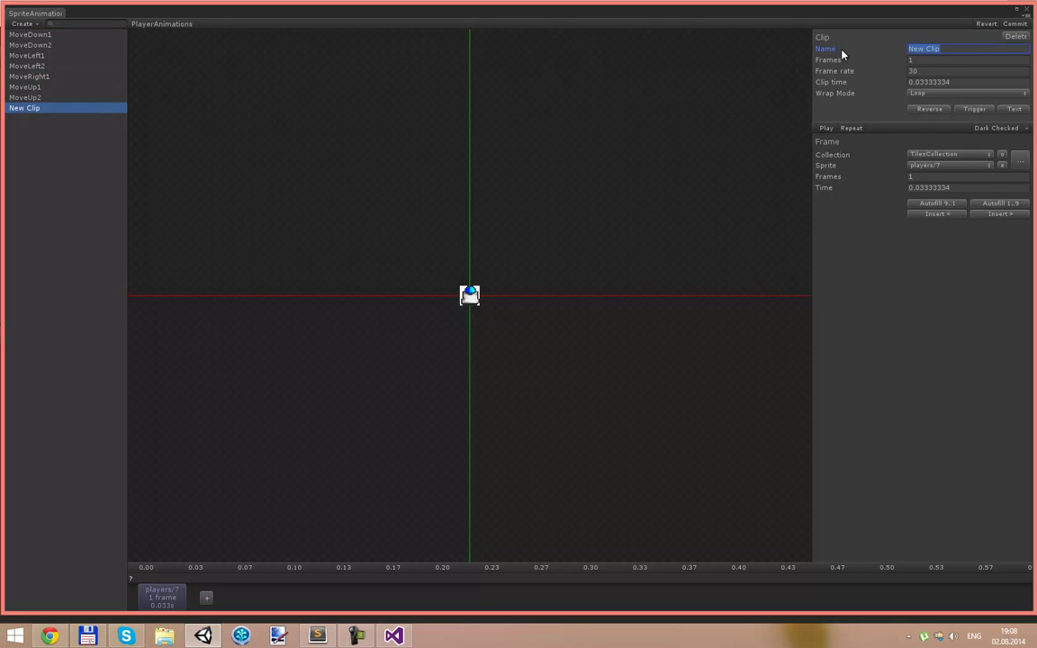
type("MoveRight2")
left_click(31, 35)
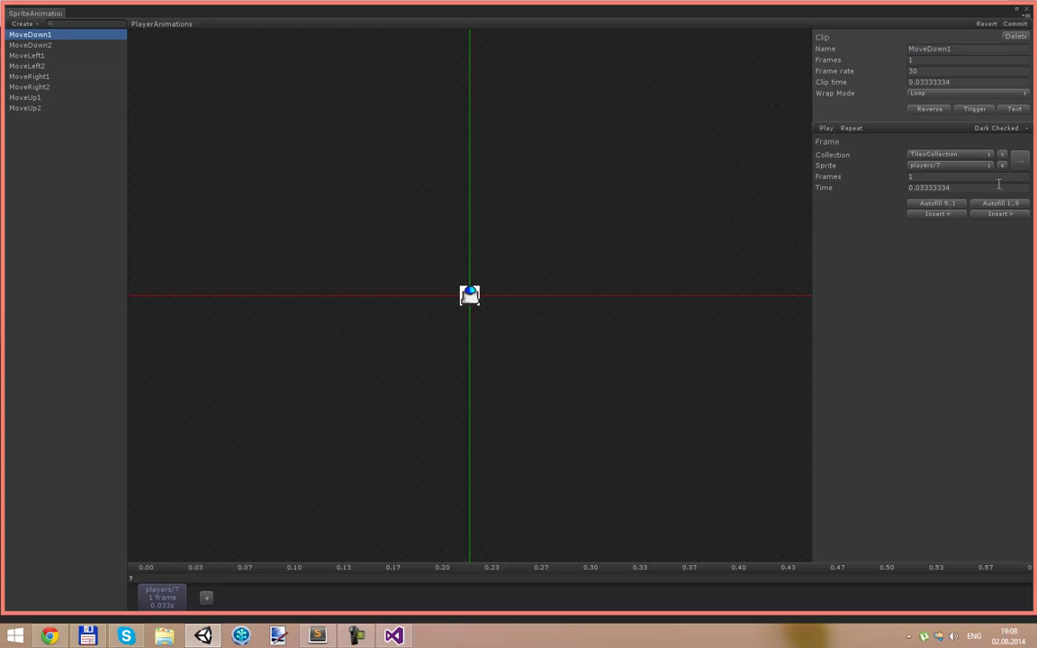
- Give MoveDown1 two frames: players/17 followed by players/16
left_click(1021, 164)
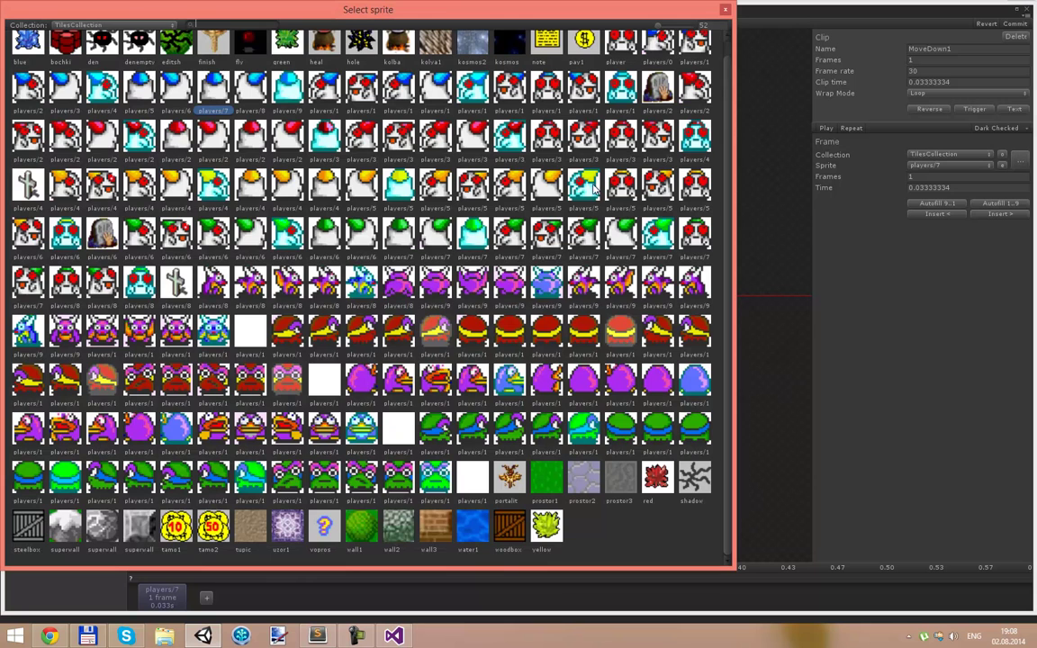
scroll(671, 227, "up", 1)
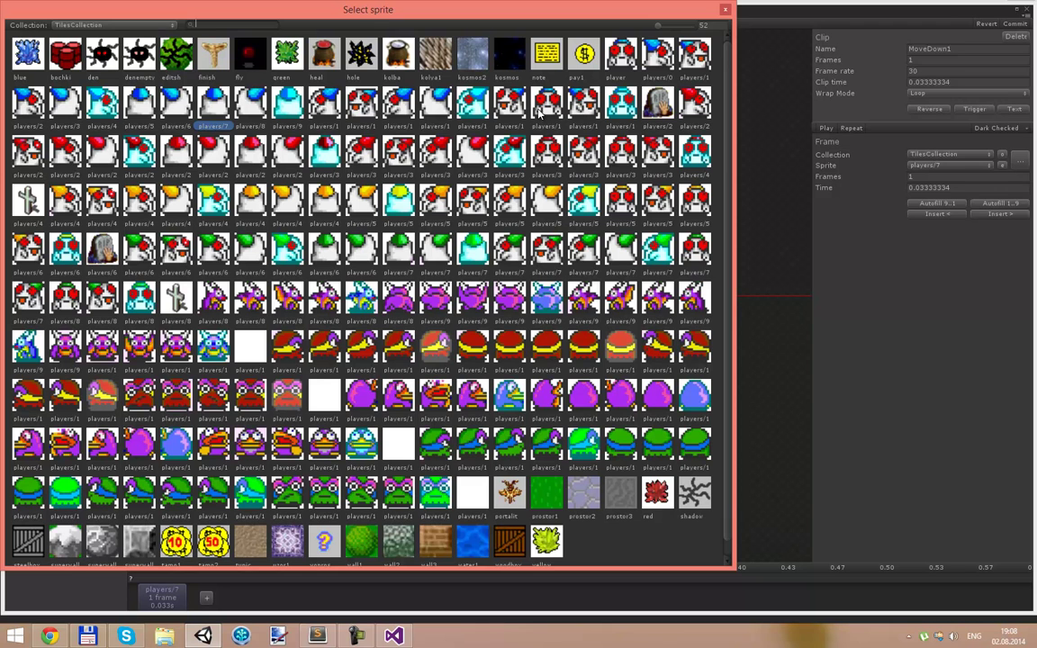
left_click(541, 107)
double_click(542, 105)
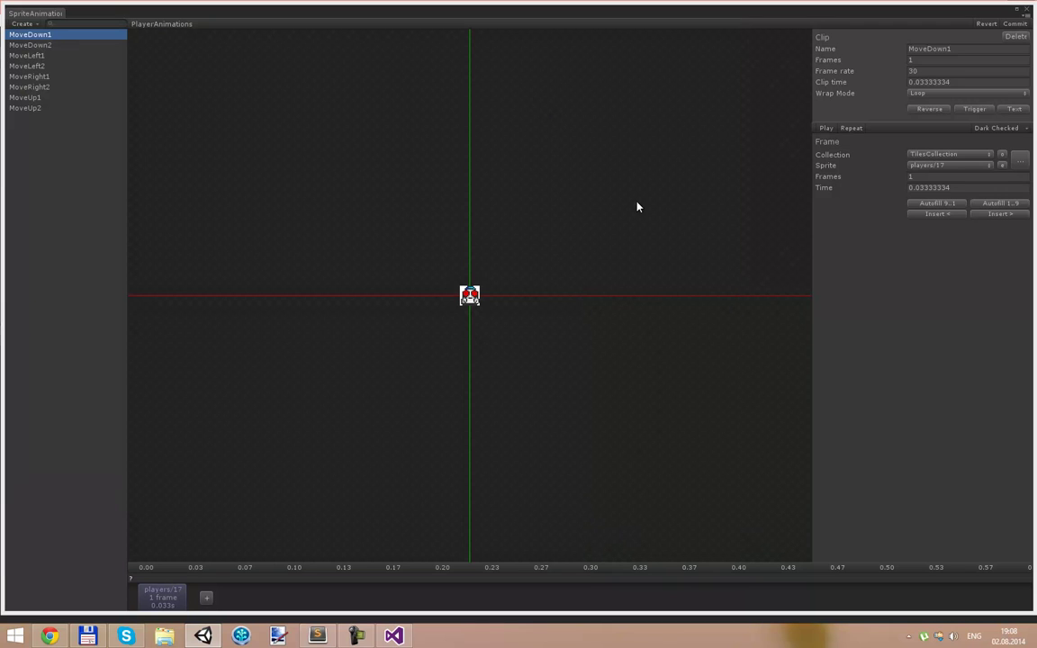
left_click(208, 596)
left_click(1021, 156)
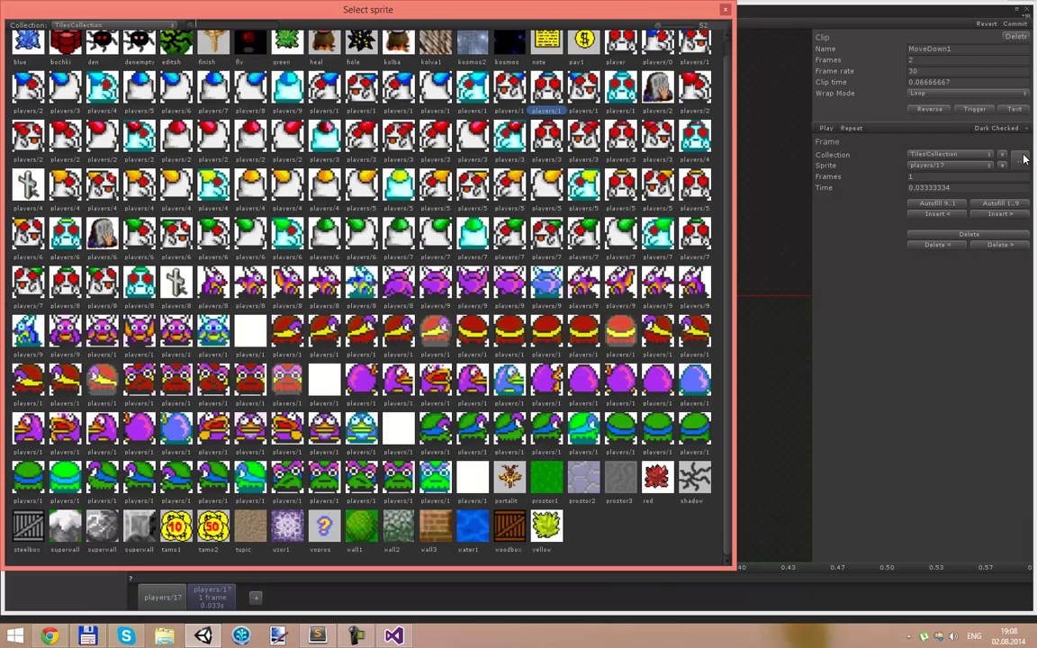
double_click(511, 85)
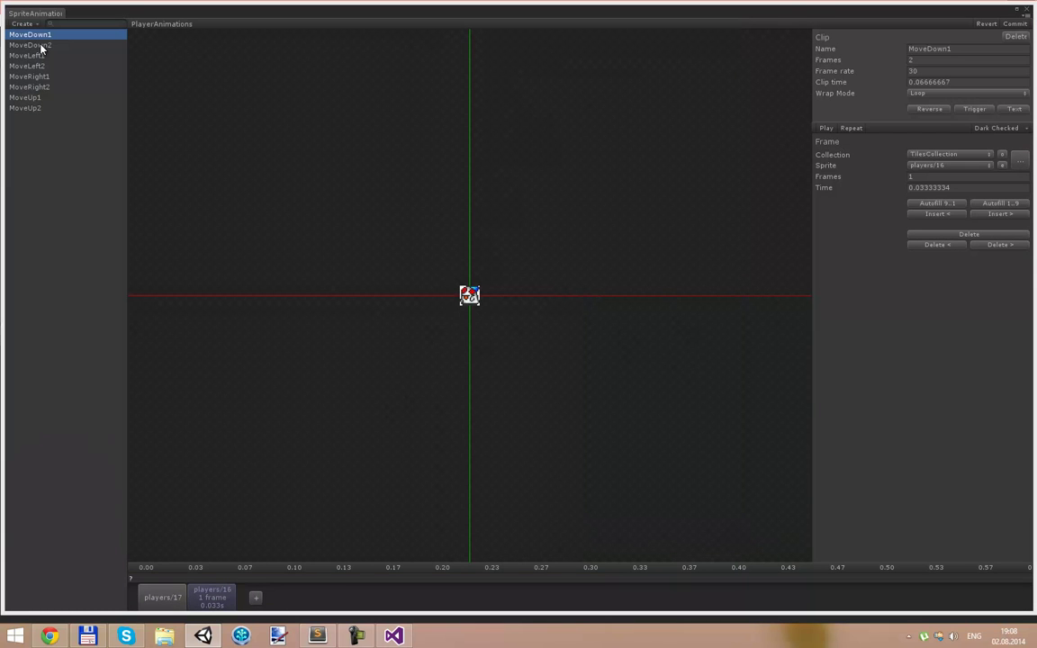
- Set MoveDown1's clip time to 0.3 seconds and wrap mode to Once
left_click_drag(954, 82, 939, 82)
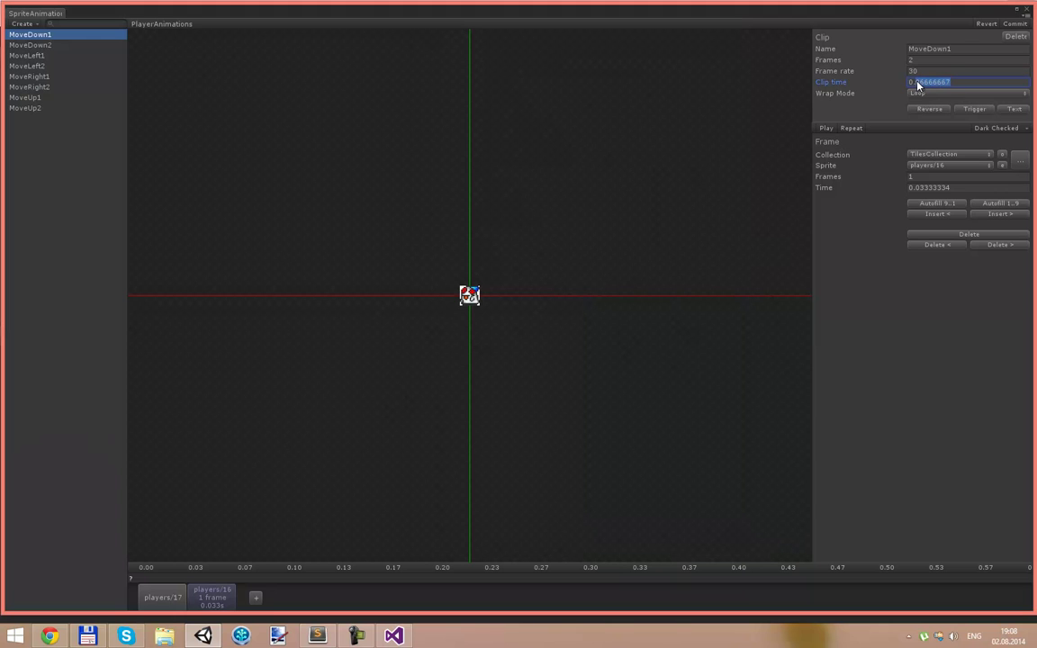
type("3")
left_click(922, 91)
left_click(942, 134)
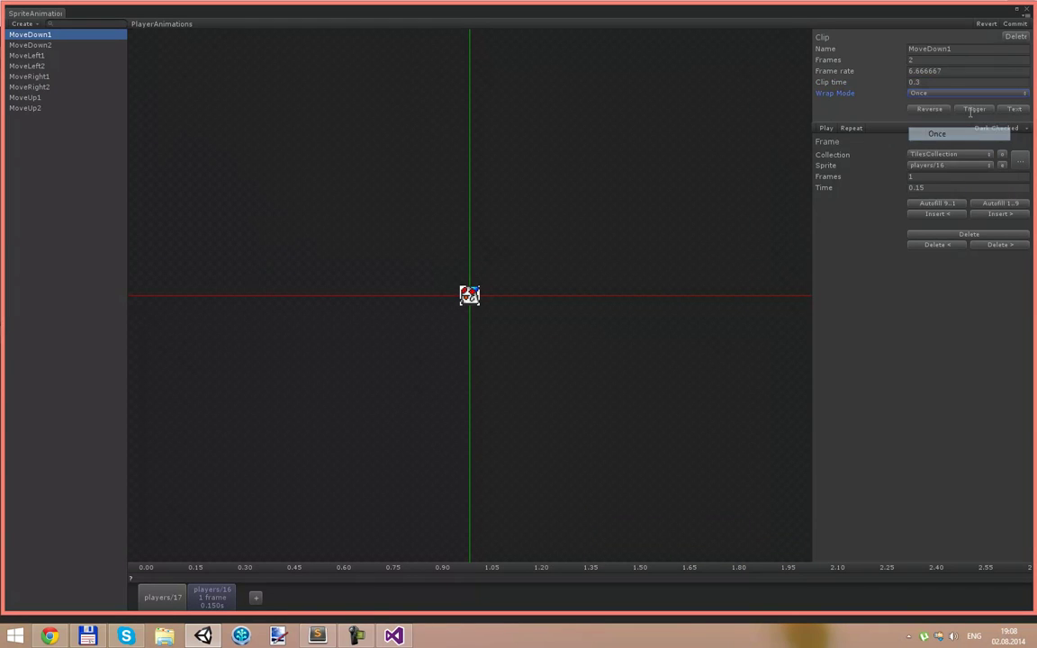
left_click(39, 48)
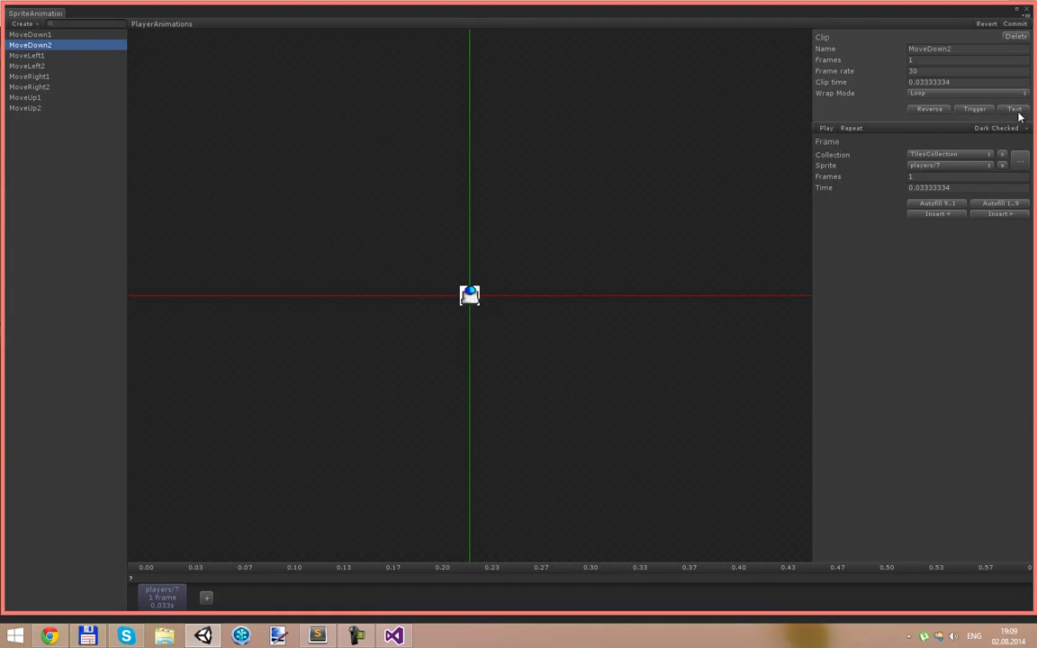
- Give MoveDown2 two frames: players/17 followed by players/18
left_click(1023, 162)
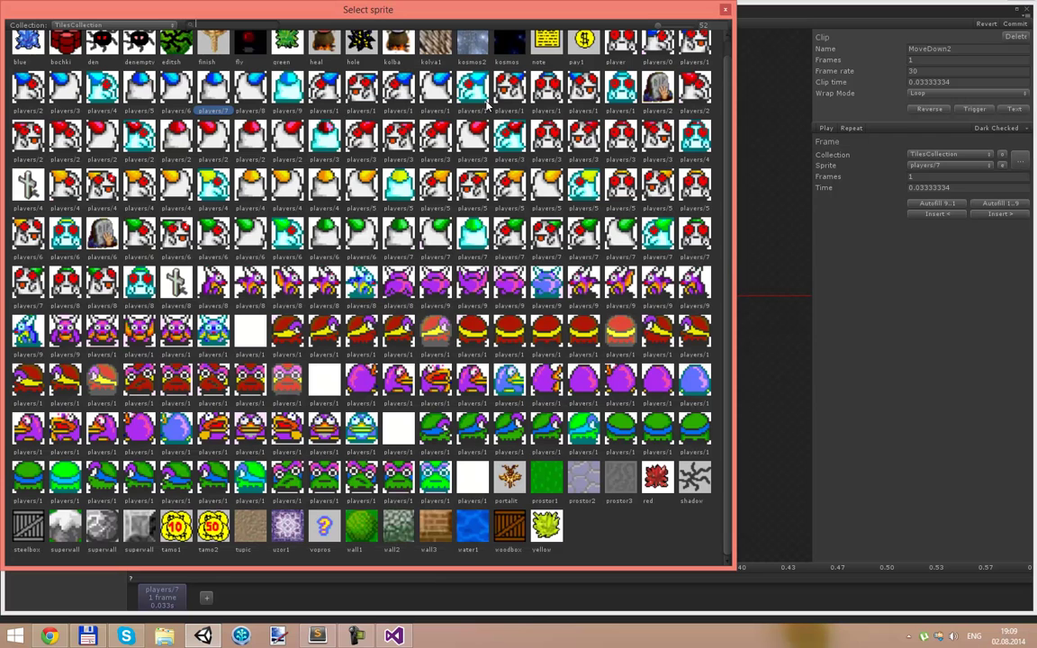
left_click(547, 93)
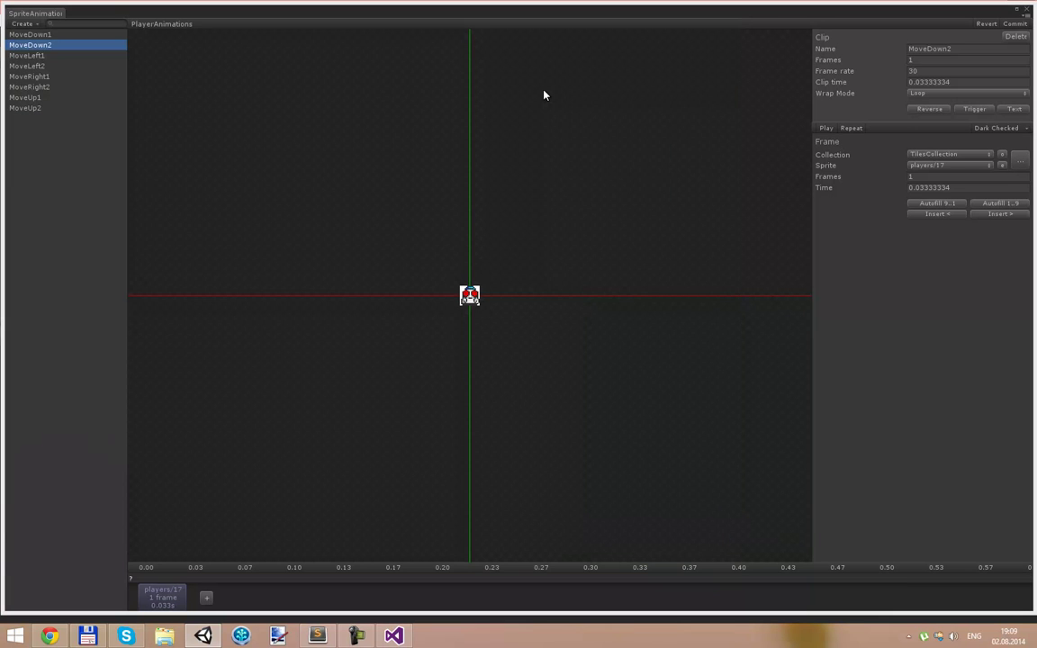
left_click(206, 598)
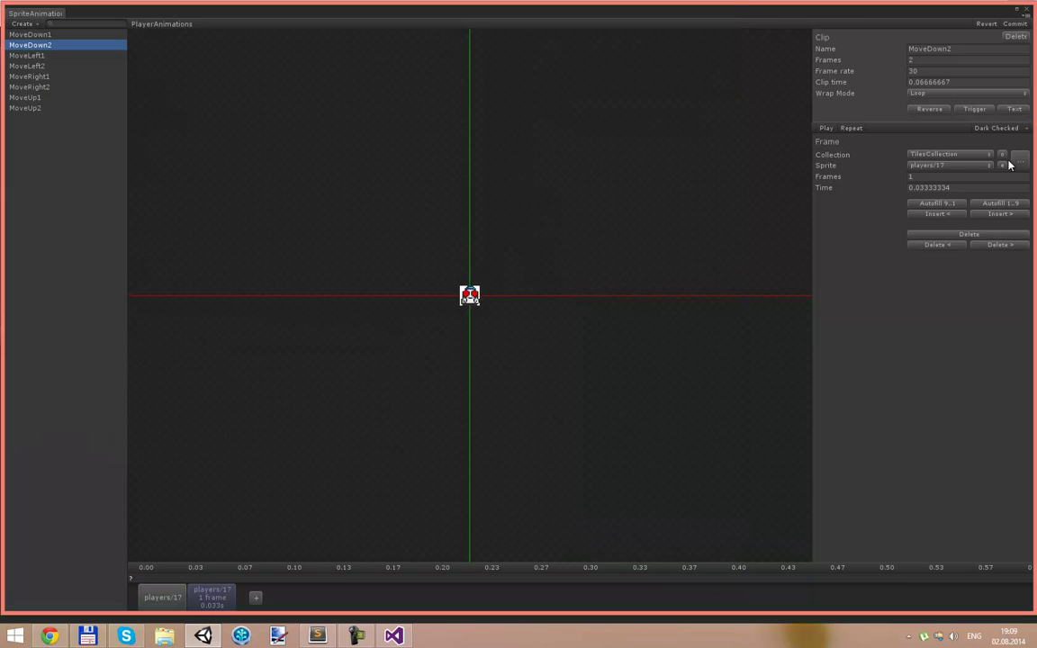
left_click(1021, 162)
left_click(586, 91)
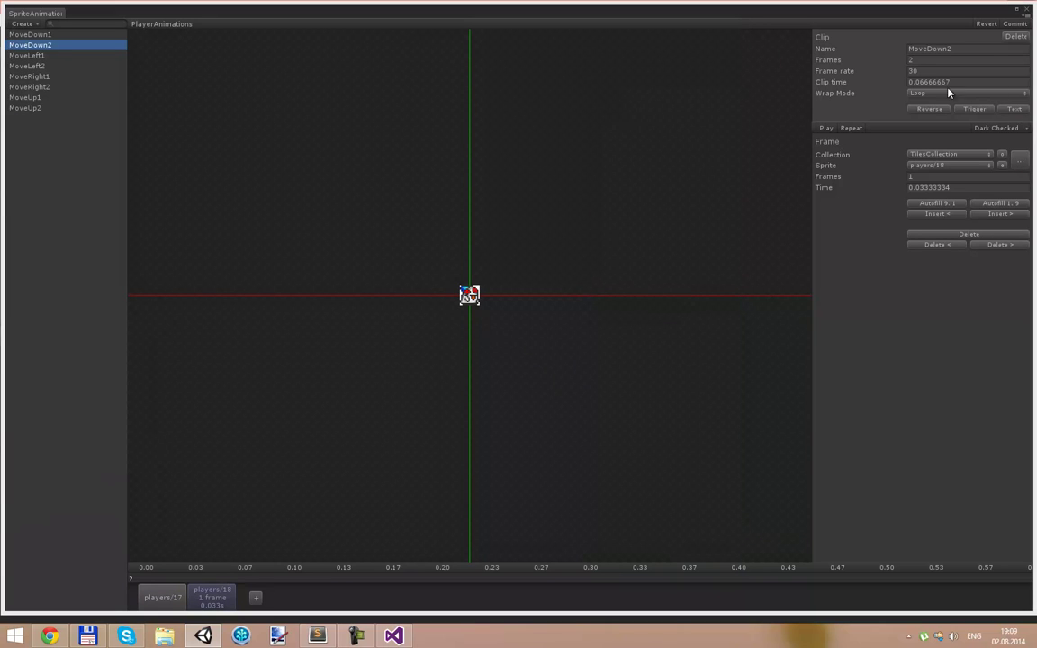
- Set MoveDown2's wrap mode to Once and its clip time to 0.3 seconds
left_click(919, 83)
type("033")
left_click(926, 95)
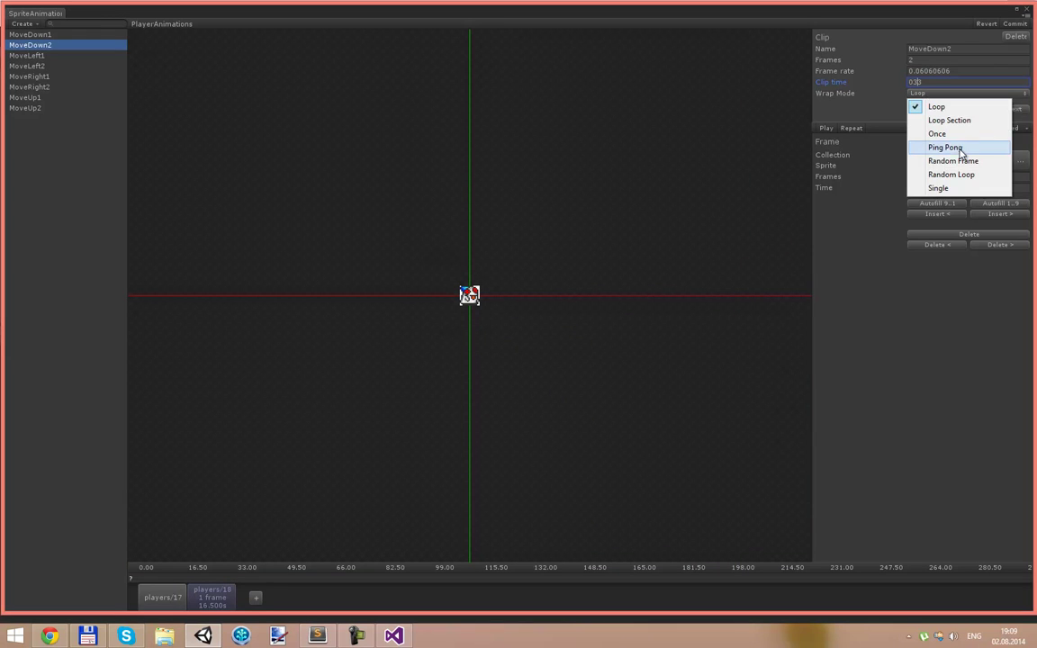
left_click(937, 134)
left_click(928, 82)
type("0.3")
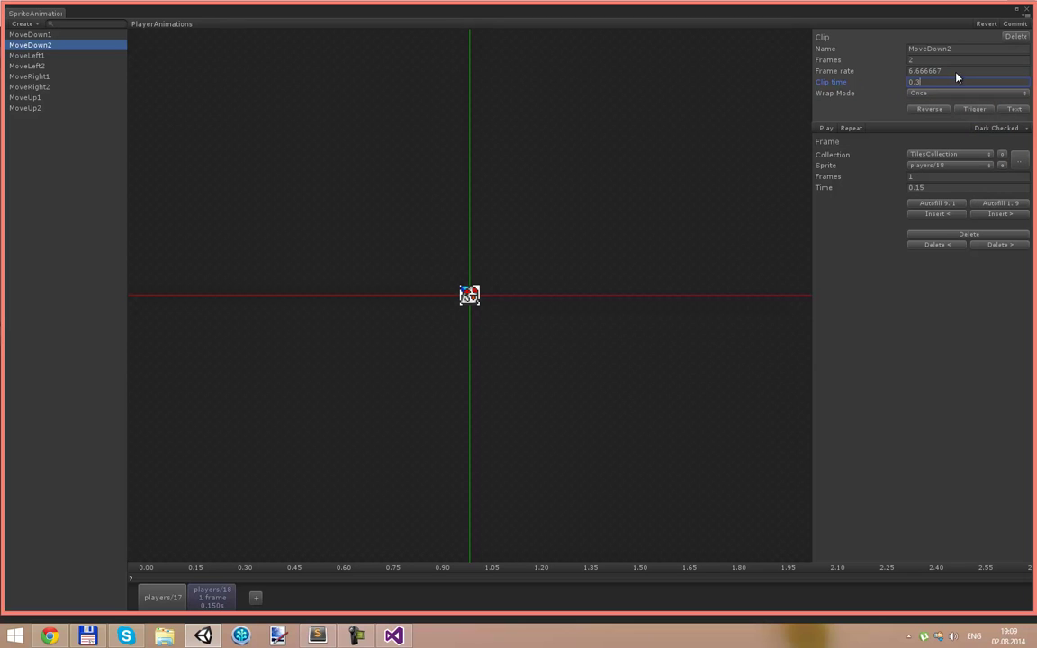
left_click(44, 78)
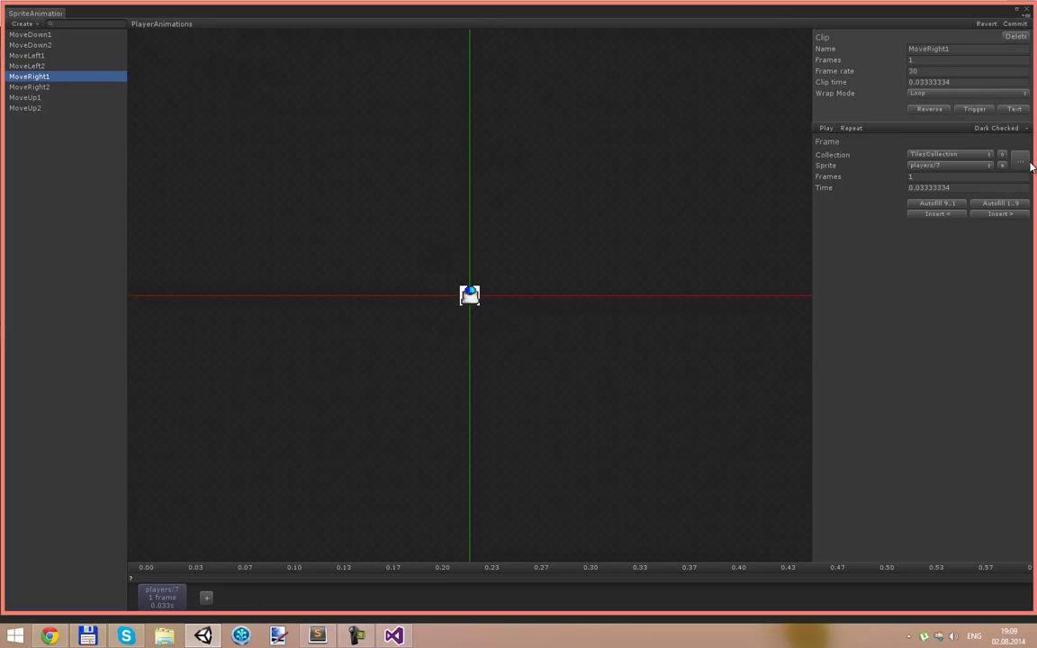
- Give MoveRight1 two frames: players/10 followed by players/11
left_click(1021, 165)
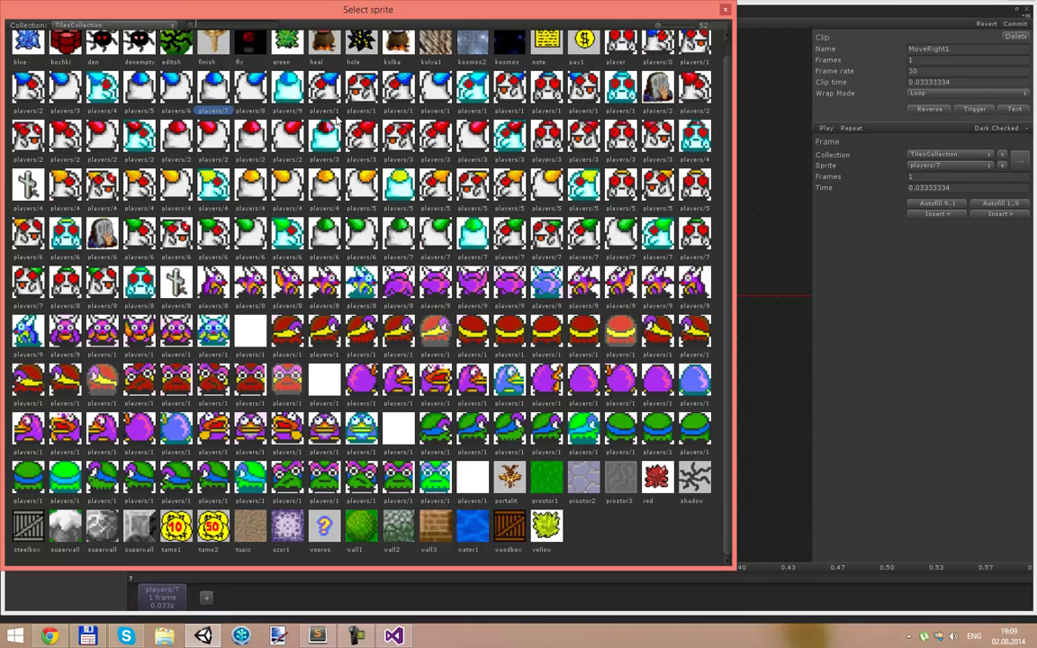
left_click(316, 95)
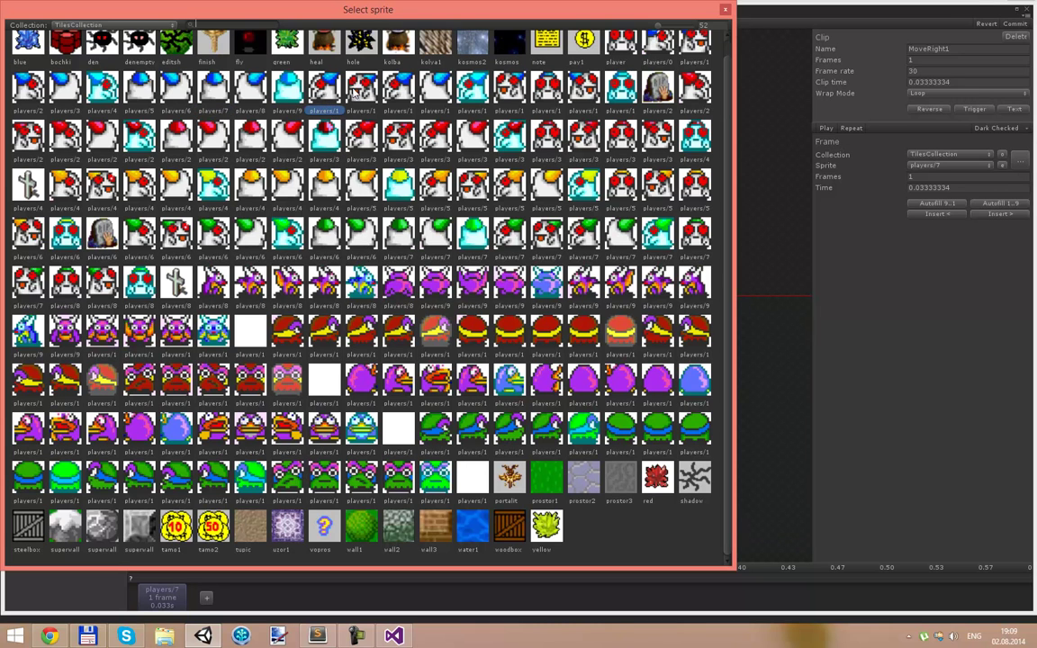
double_click(330, 88)
left_click(208, 597)
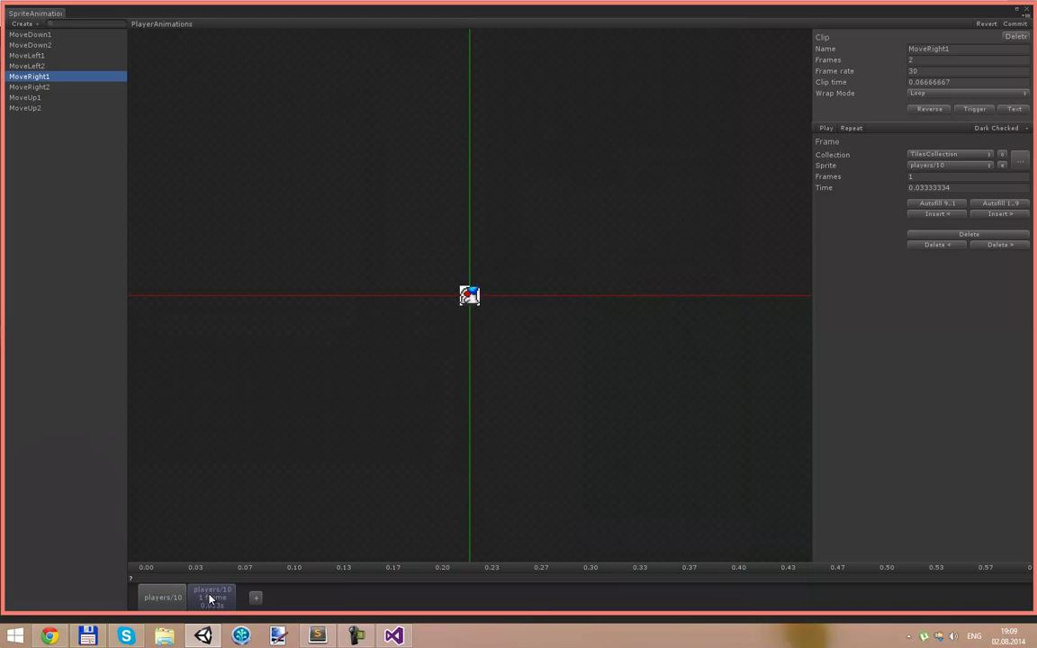
left_click(1017, 159)
double_click(370, 94)
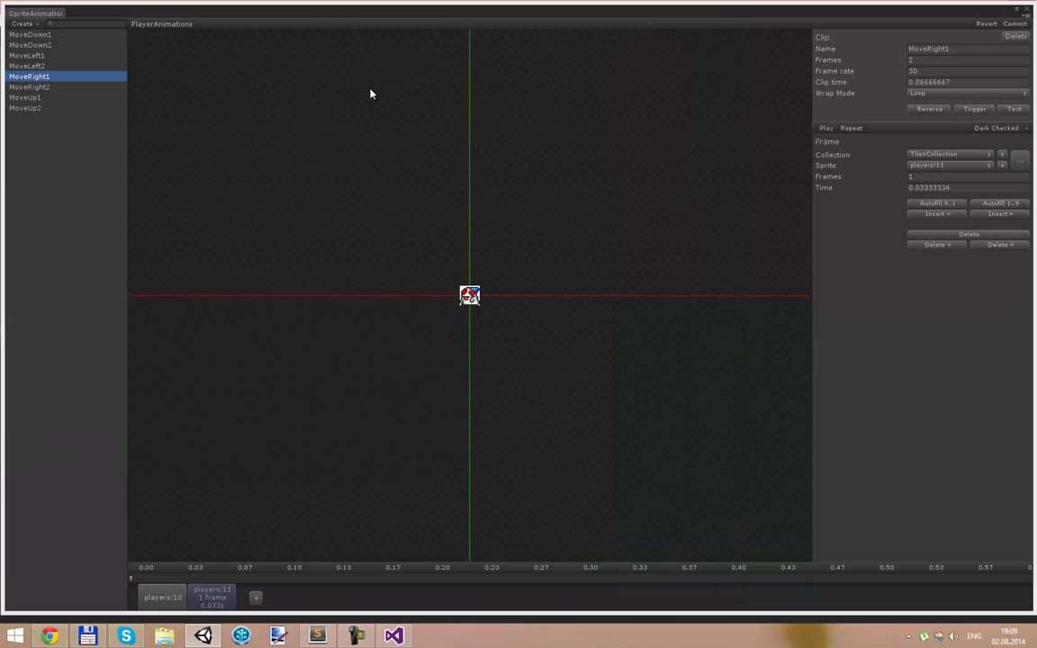
- Set MoveRight1's clip time to 0.3 and its wrap mode to Once
left_click(962, 82)
type("0.3")
left_click(963, 94)
left_click(959, 134)
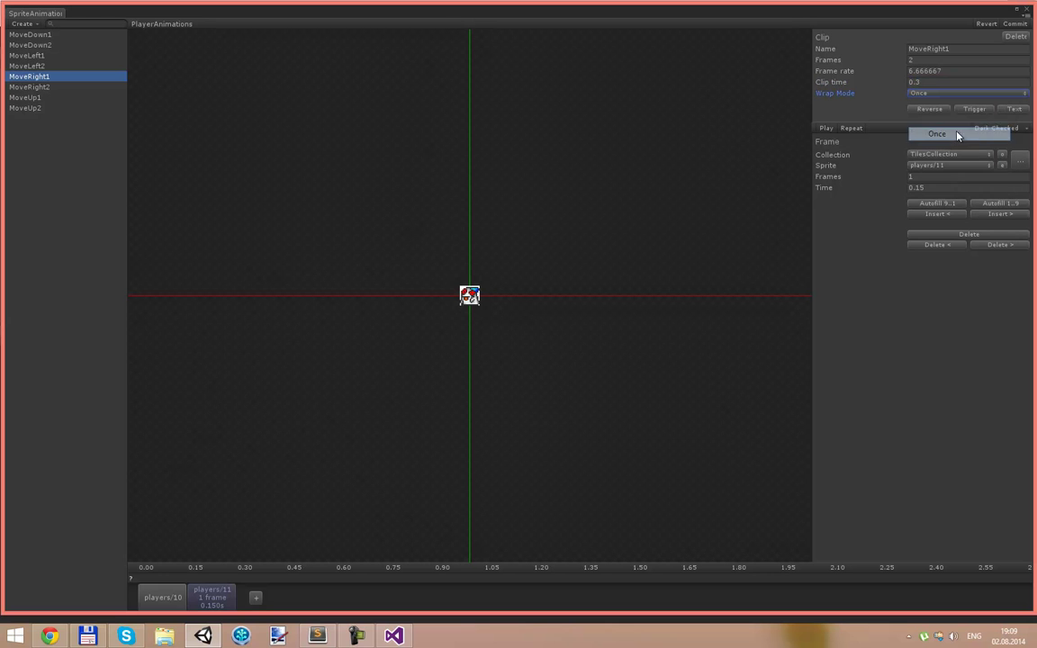
left_click(42, 88)
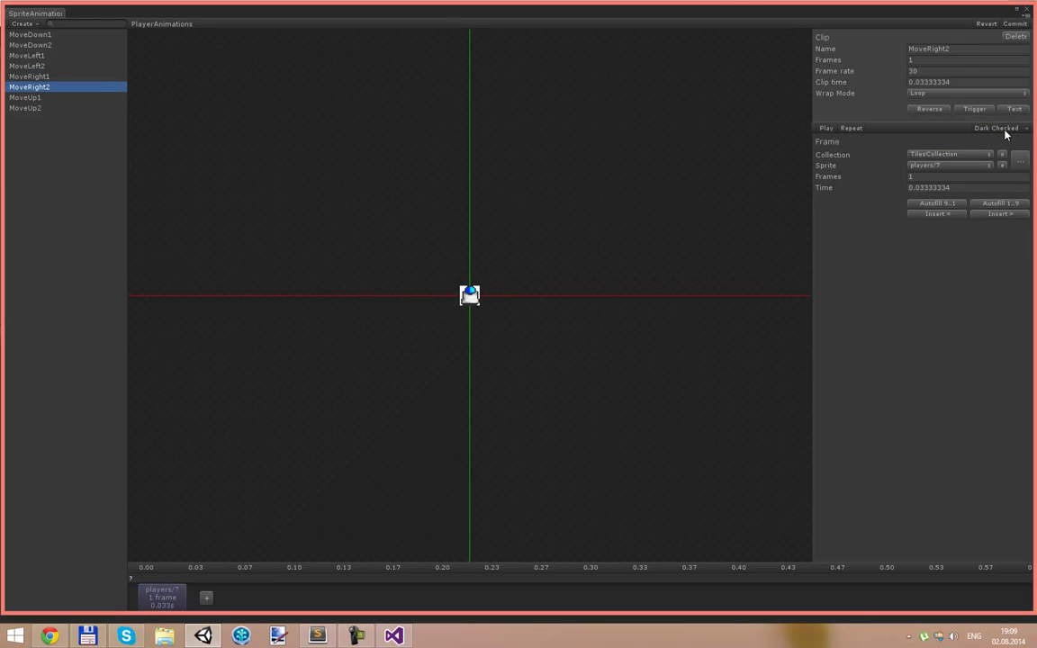
- Give MoveRight2 two frames: players/12 followed by players/13
left_click(1018, 162)
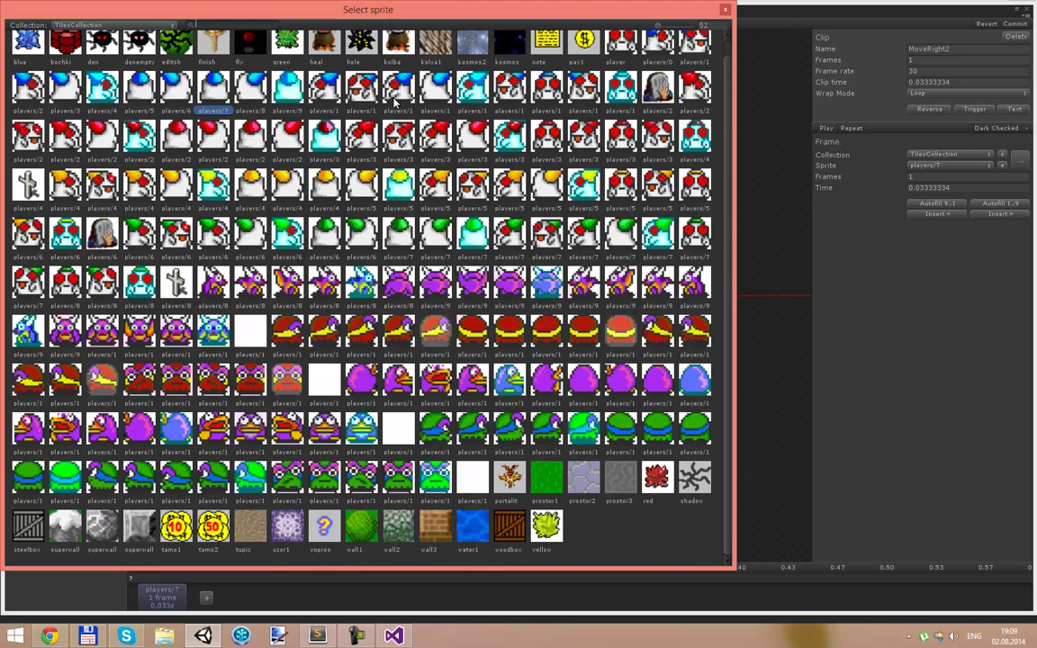
left_click(399, 101)
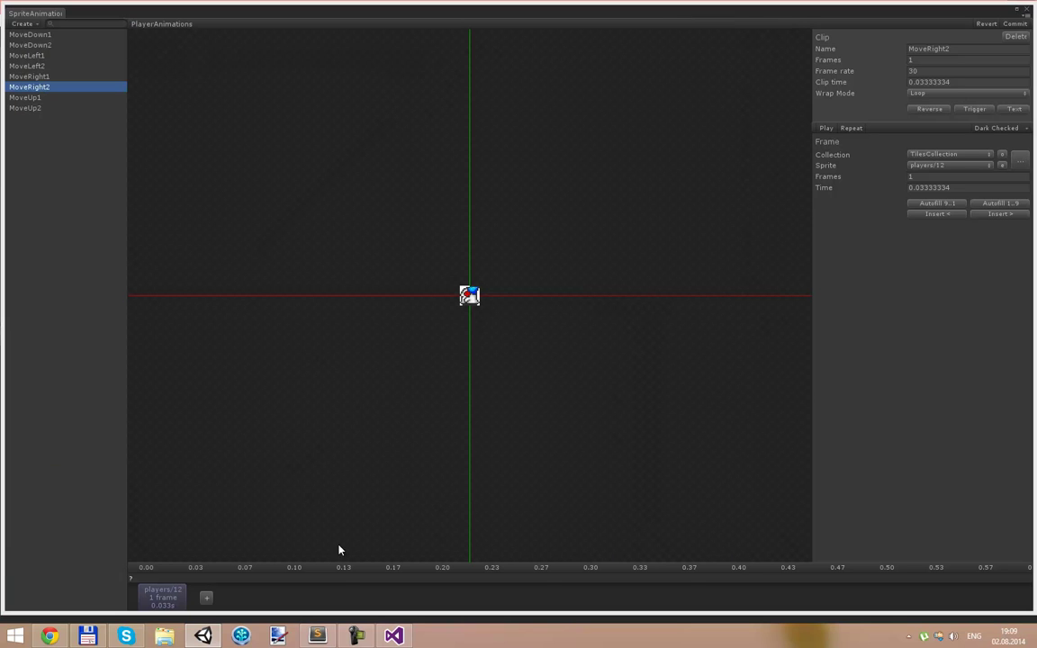
left_click(206, 597)
left_click(1009, 164)
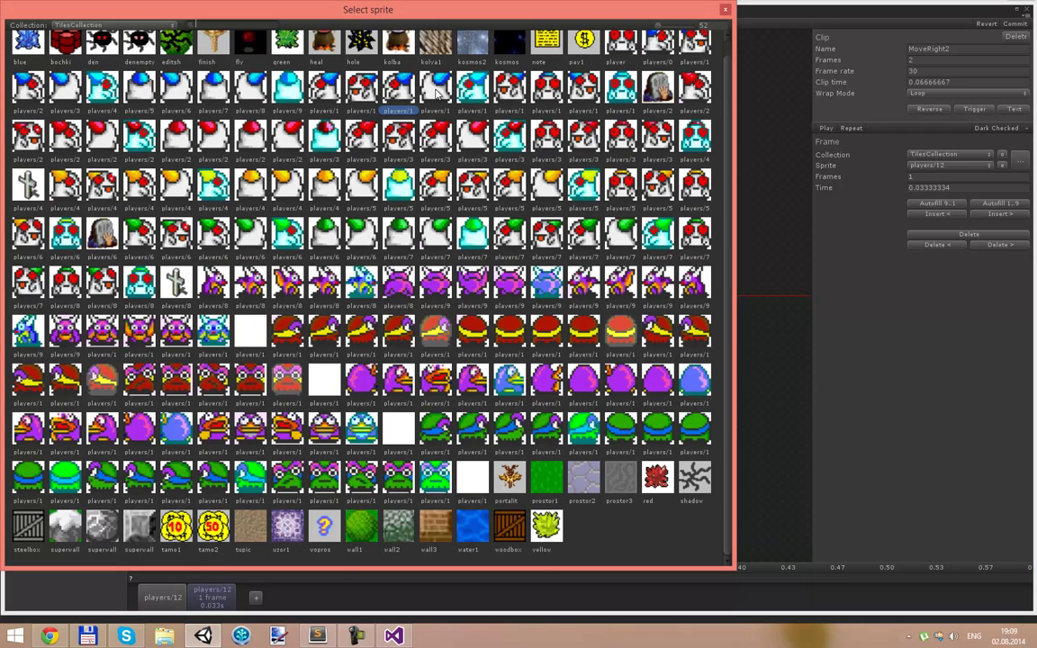
left_click(436, 92)
- Set MoveRight2's clip time to 0.3 and its wrap mode to Once
left_click(914, 82)
type("0.3")
left_click(918, 93)
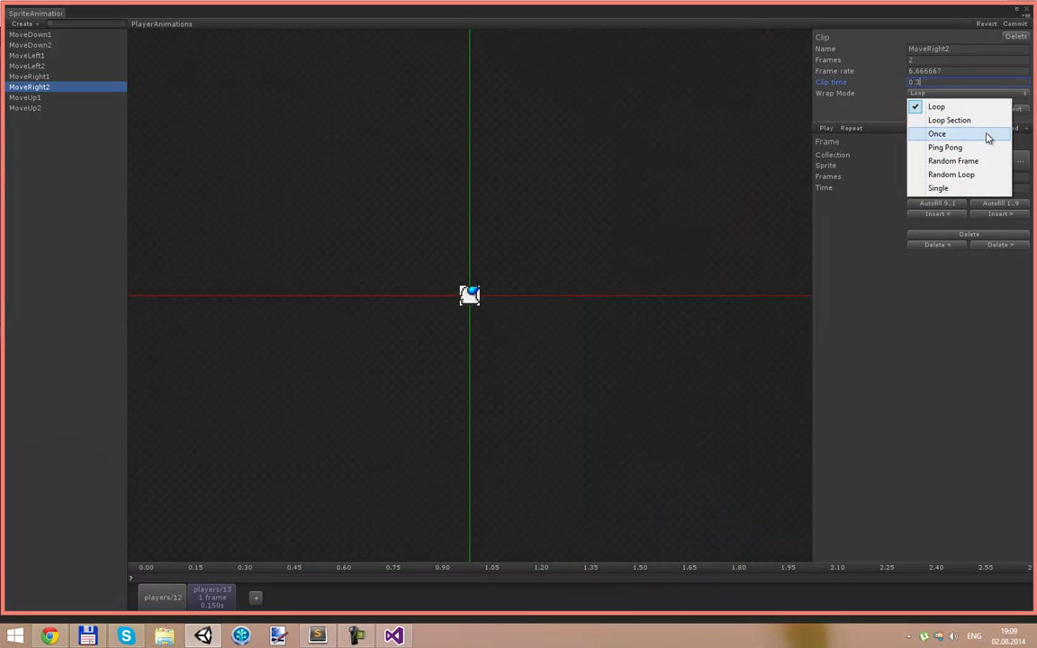
left_click(989, 135)
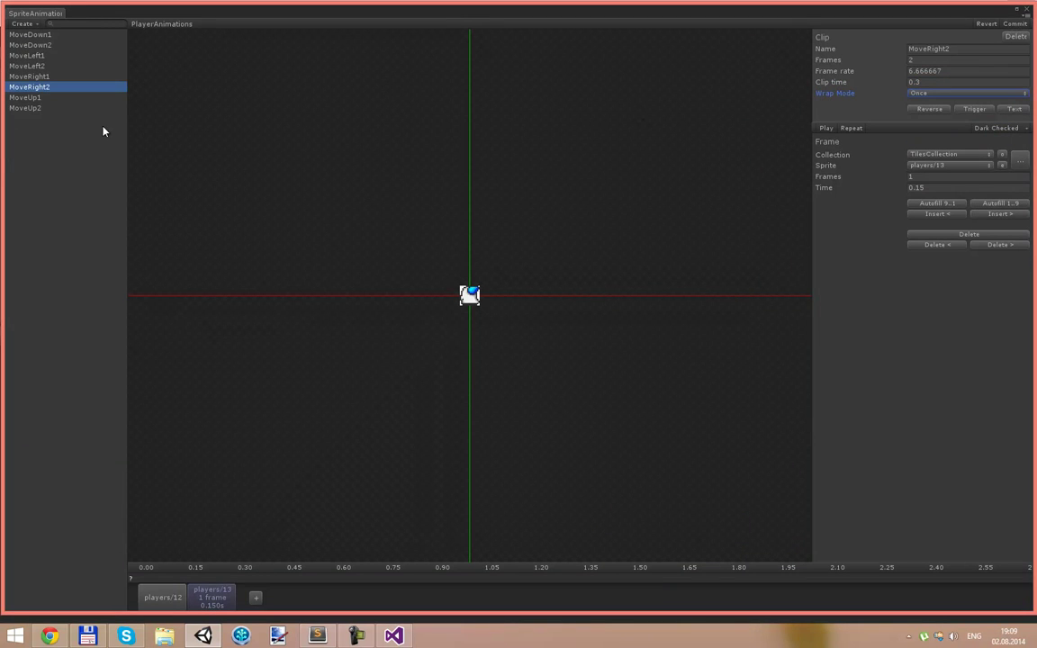
left_click(45, 76)
- Select MoveLeft1 and change its wrap mode from Loop to Once
left_click(51, 67)
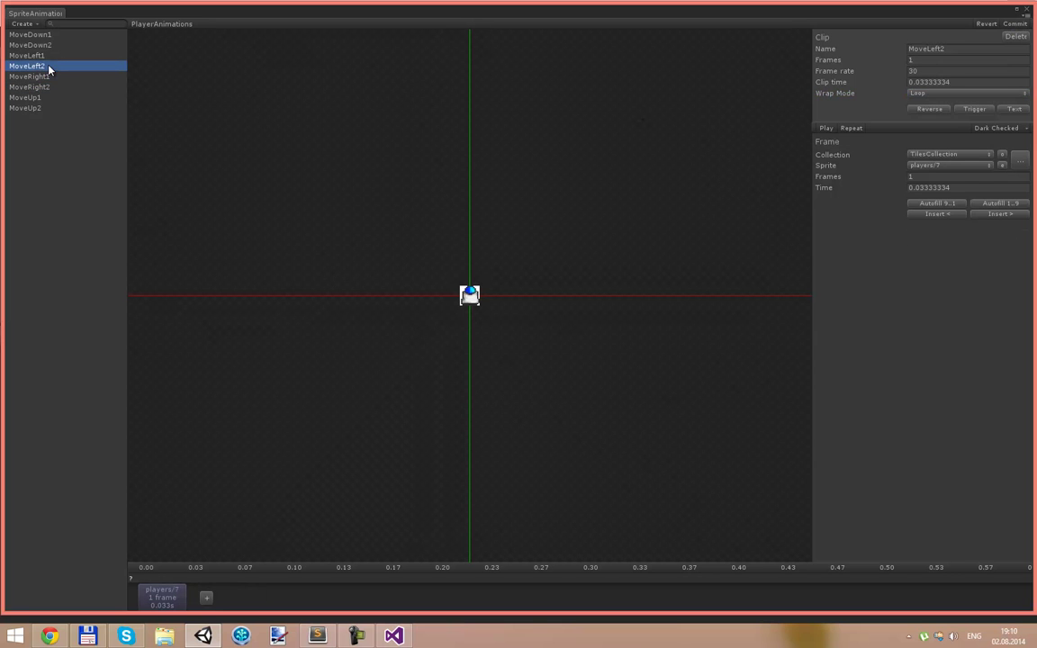
key("Up")
left_click(962, 93)
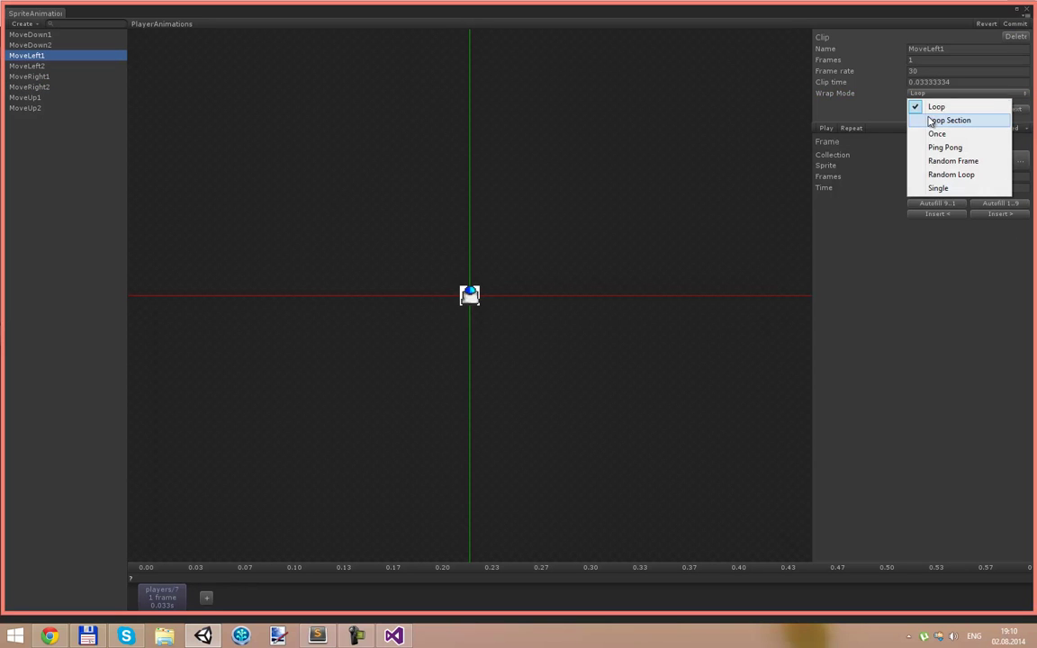
left_click(944, 134)
- Check MoveLeft1's frame sprite without changes, then review the MoveRight1 and MoveRight2 clips
left_click(1018, 165)
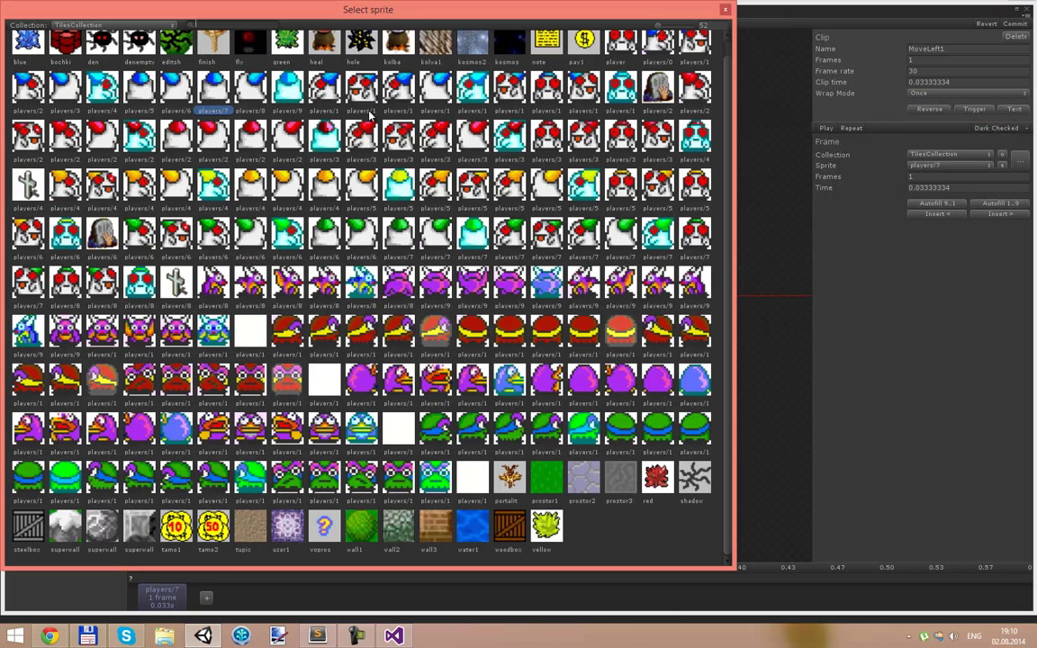
key("Escape")
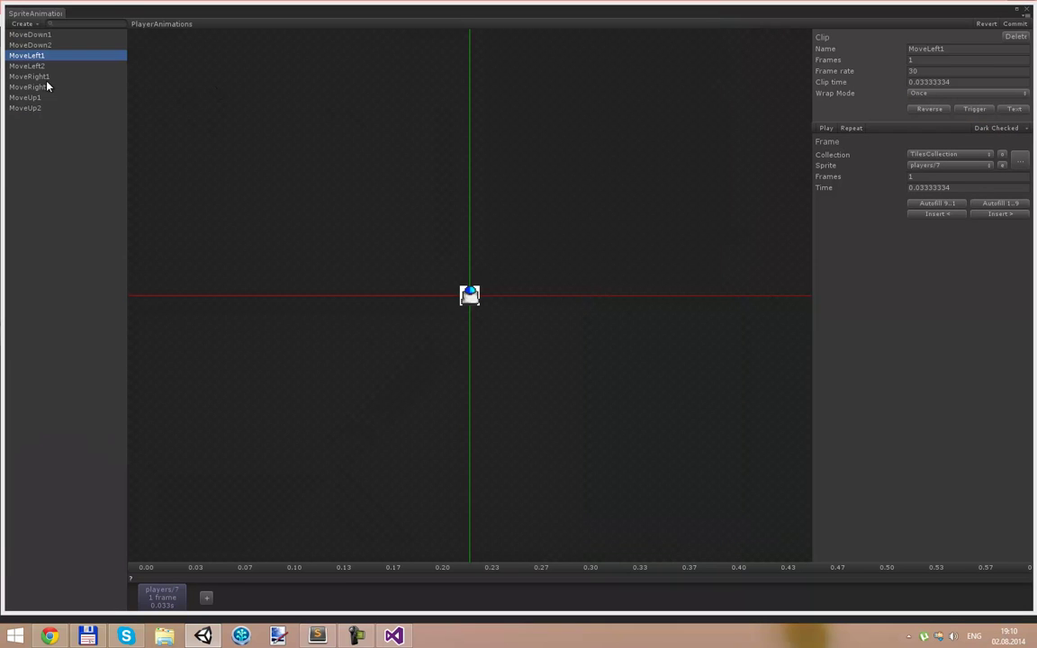
left_click(41, 77)
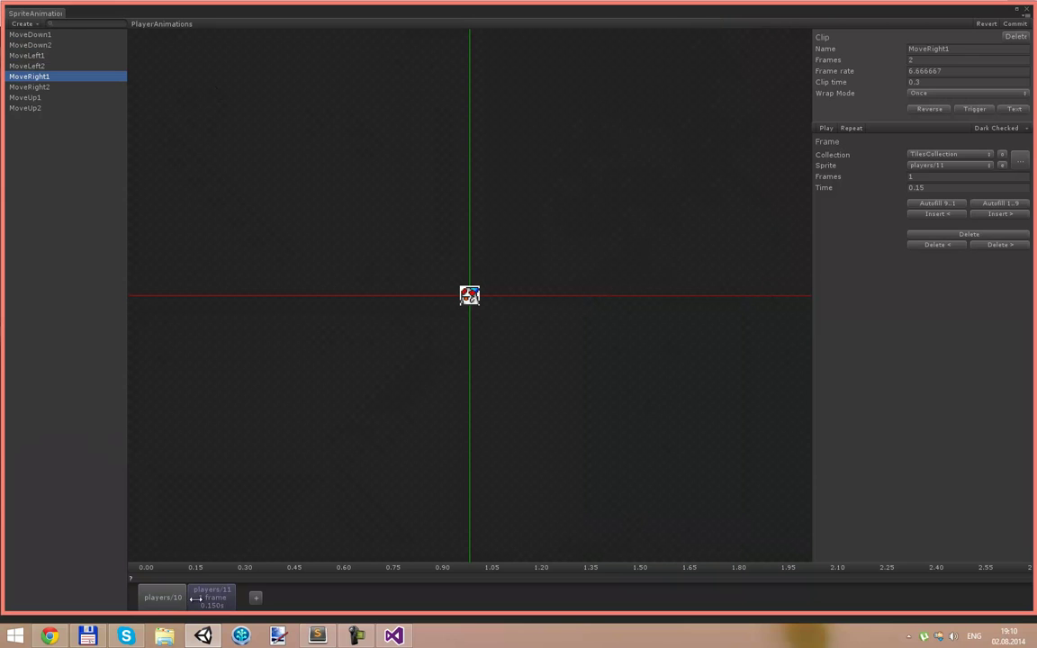
left_click(44, 87)
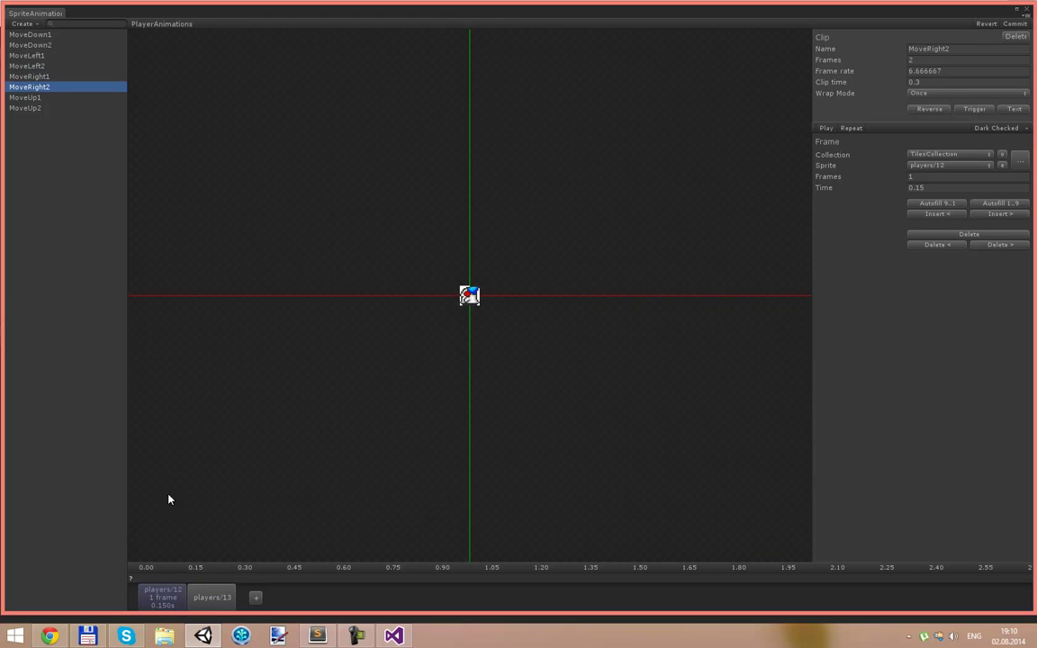
left_click(42, 76)
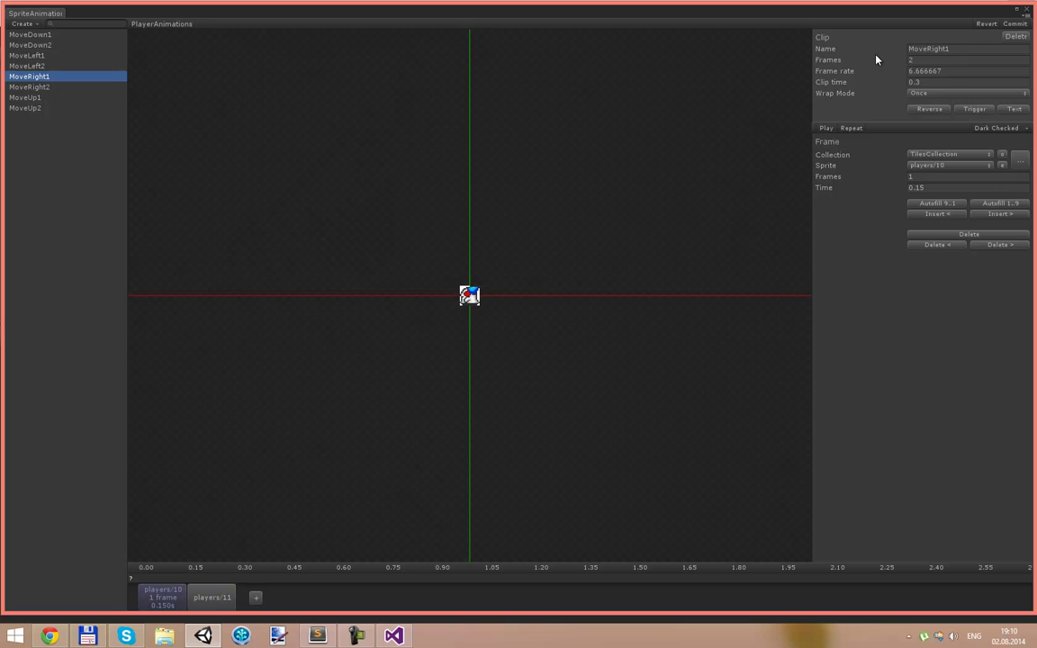
- Rename the MoveRight1 and MoveRight2 clips to temporary MoveLeft names
left_click(953, 57)
left_click_drag(953, 48, 929, 49)
type("Left_")
left_click(77, 89)
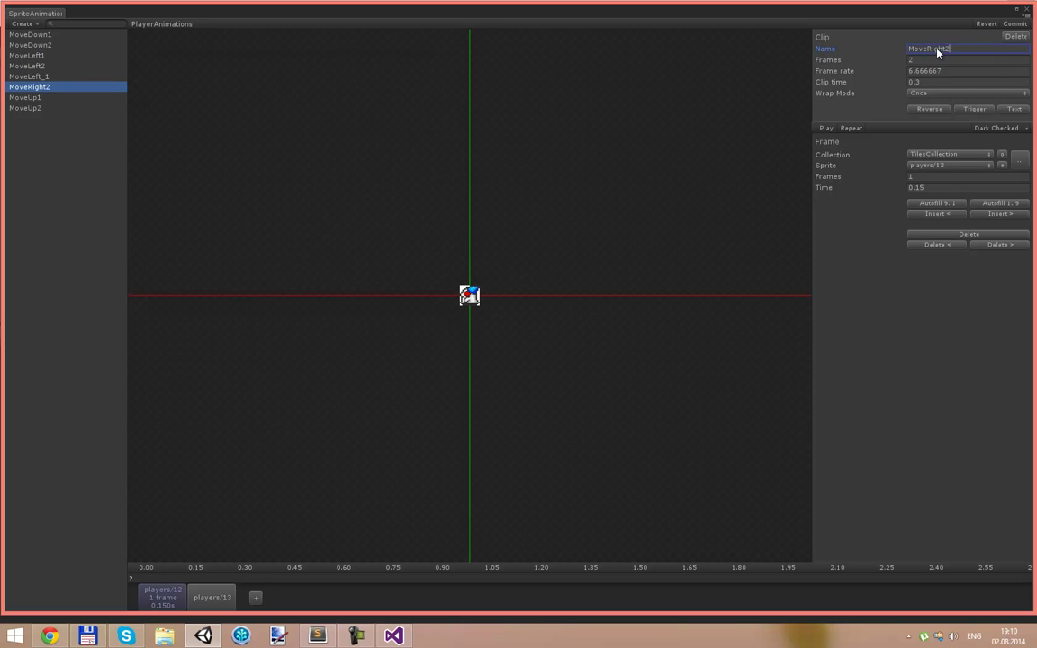
type("Lef")
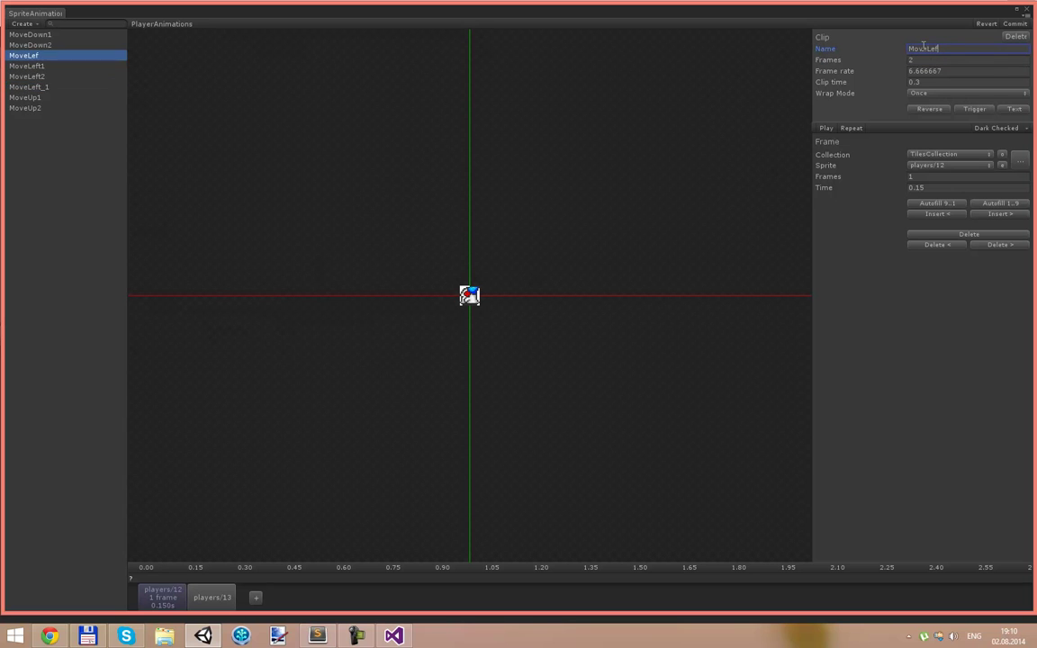
type("t_2")
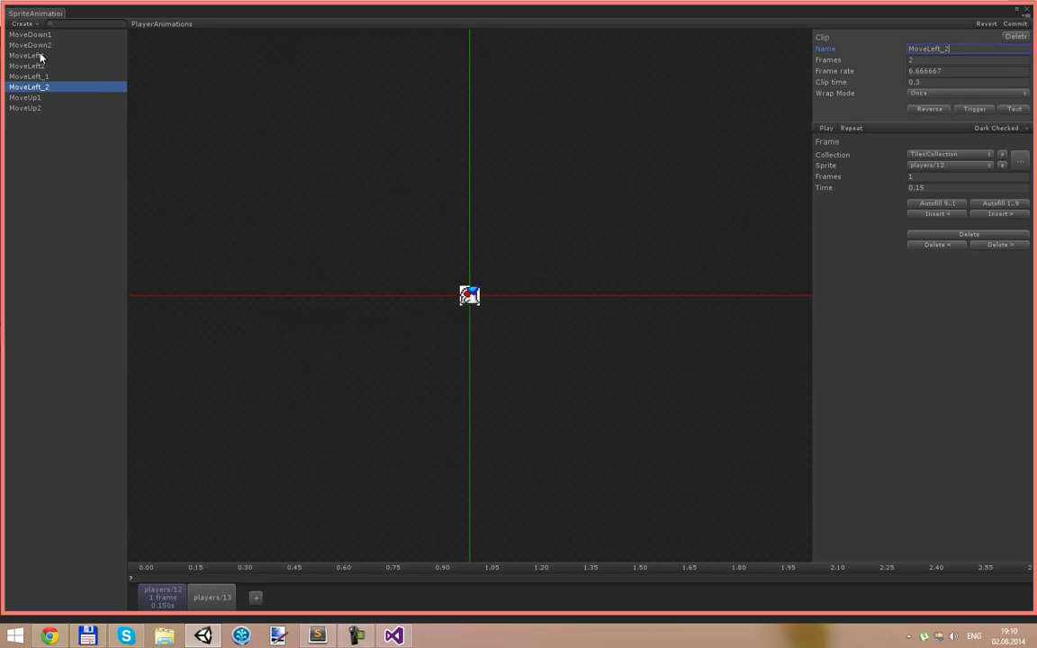
- Rename the old MoveLeft1 to MoveRight1 with frames players/0 and players/1 and clip time 0.3
left_click(39, 55)
left_click_drag(956, 52, 922, 55)
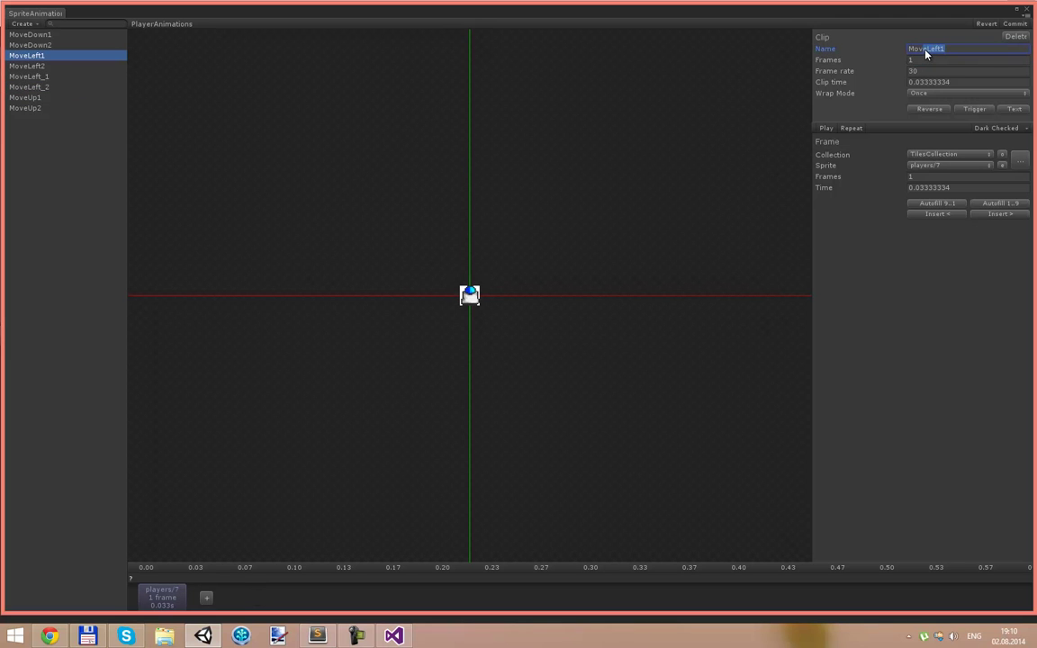
type("Rig")
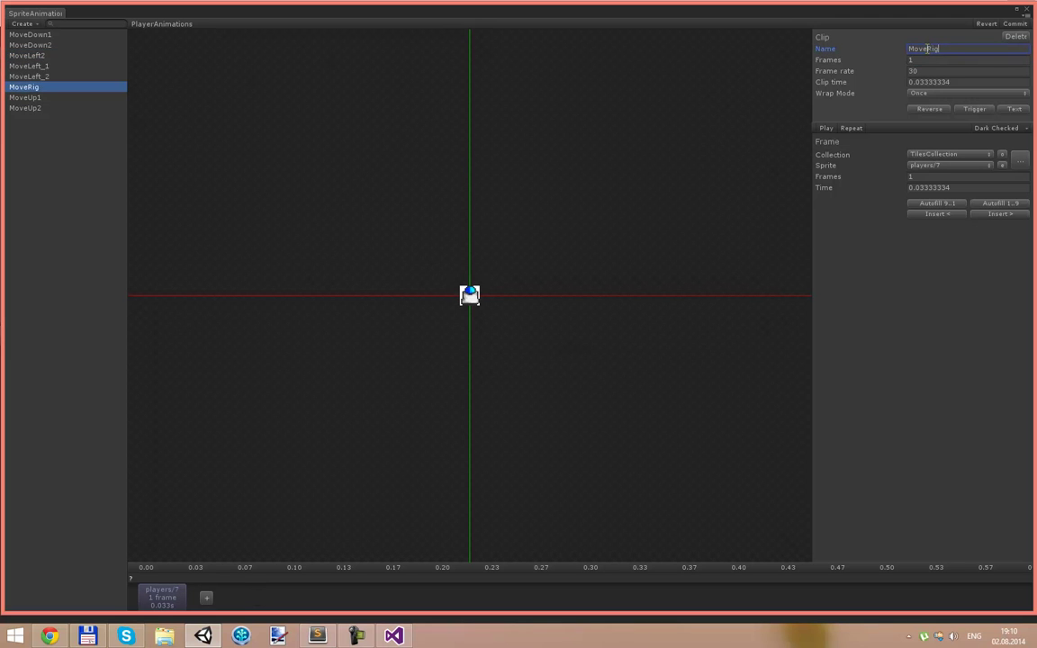
type("ht1")
left_click(1021, 161)
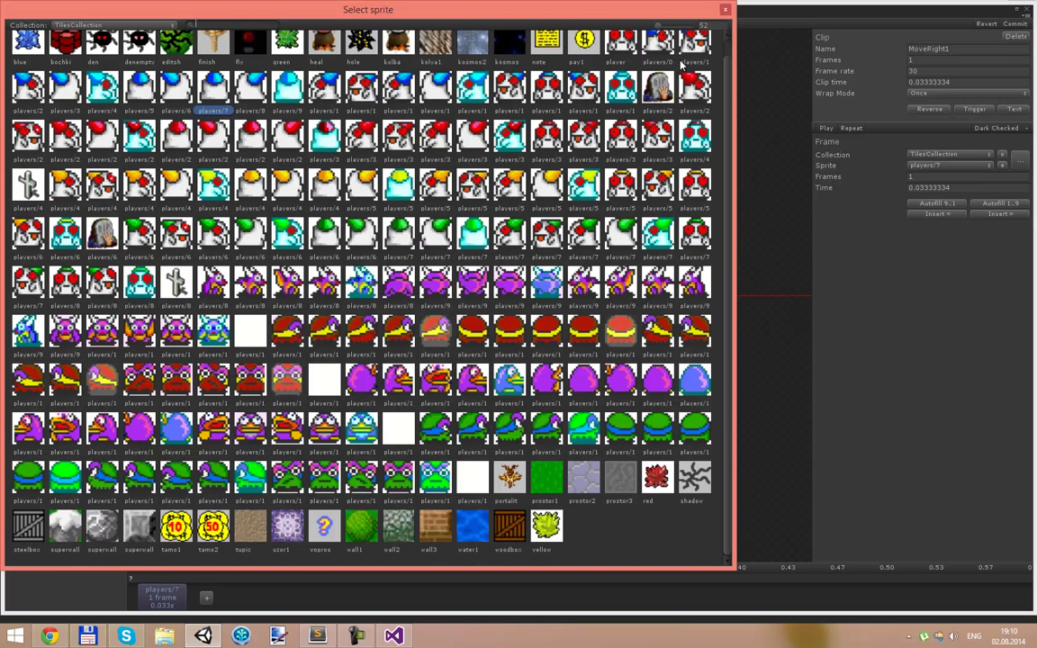
scroll(691, 61, "up", 1)
double_click(660, 63)
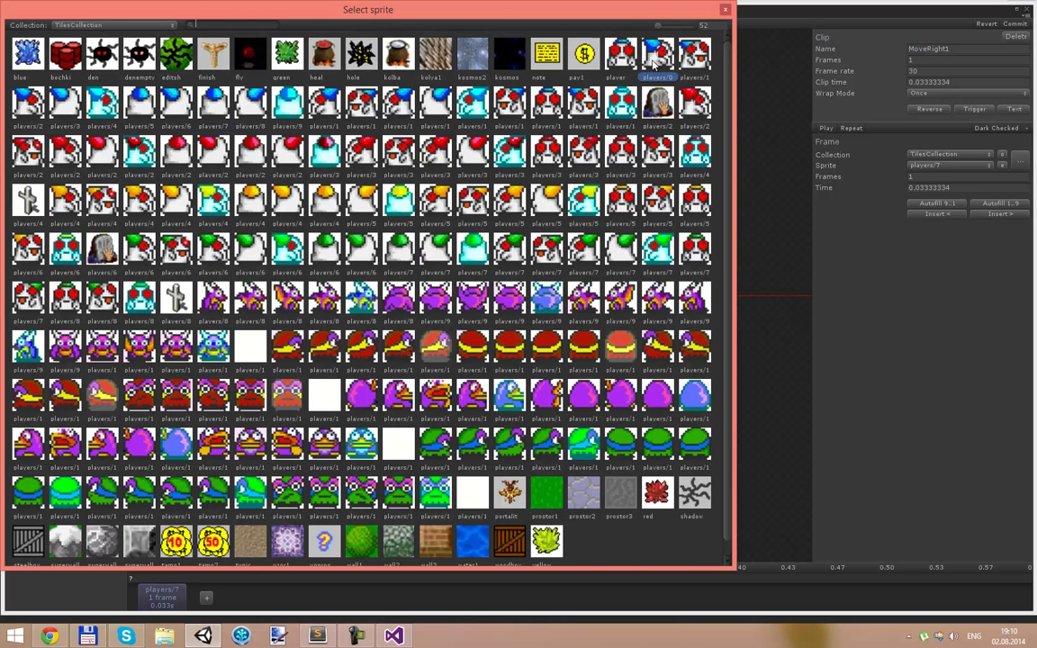
left_click(206, 600)
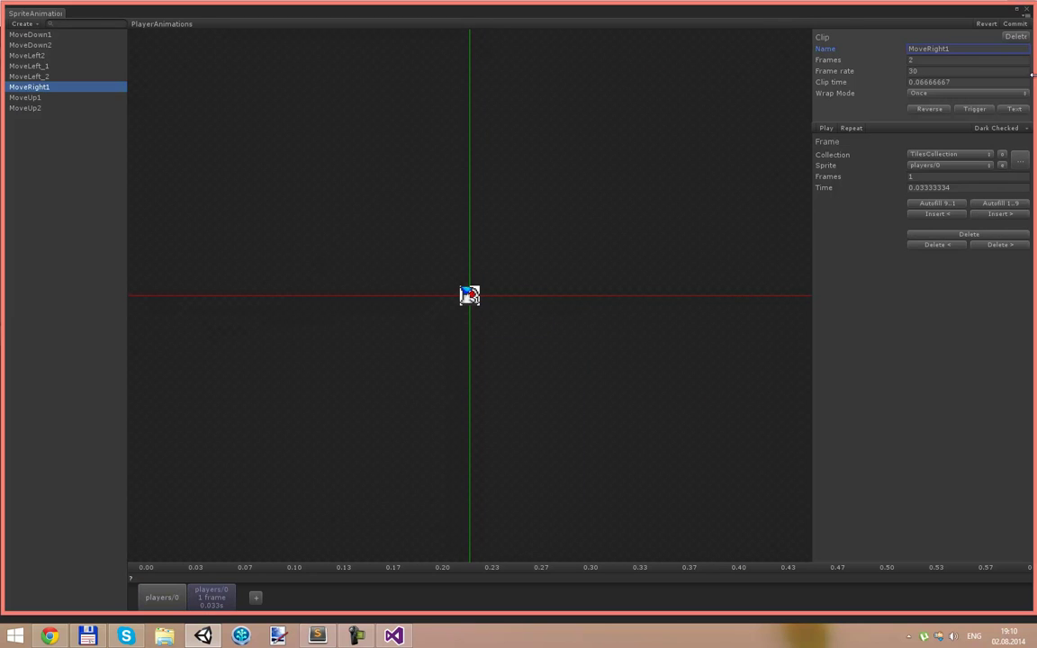
left_click(1021, 162)
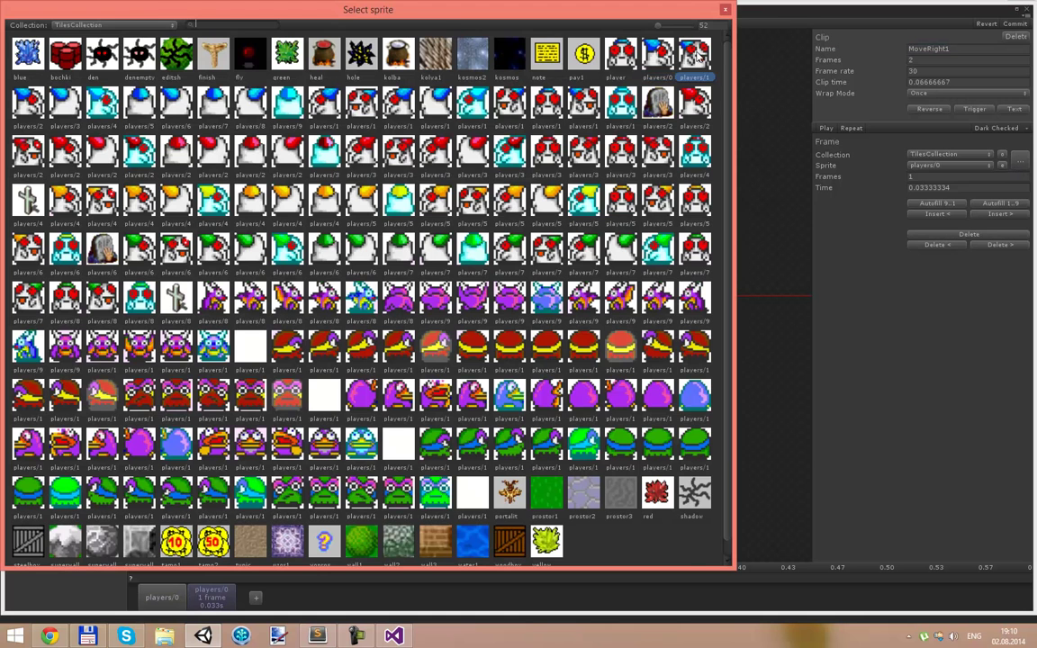
double_click(695, 56)
left_click(943, 83)
type("3")
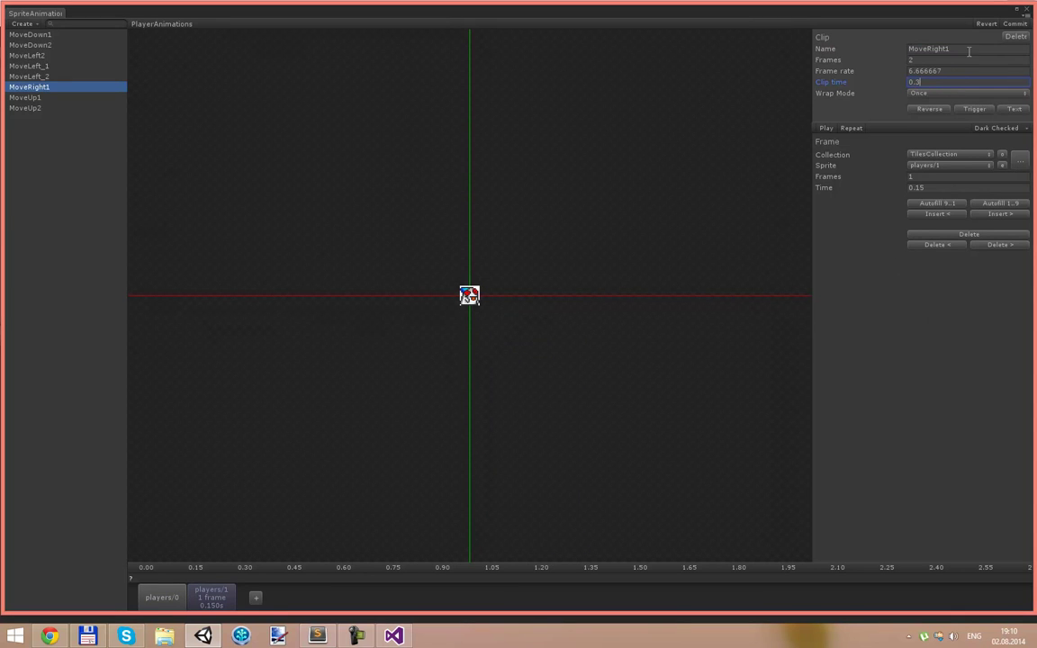
- Rename the old MoveLeft2 to MoveRight2 with frames players/2 and players/3, clip time 0.3, playing Once
left_click(45, 56)
left_click(936, 49)
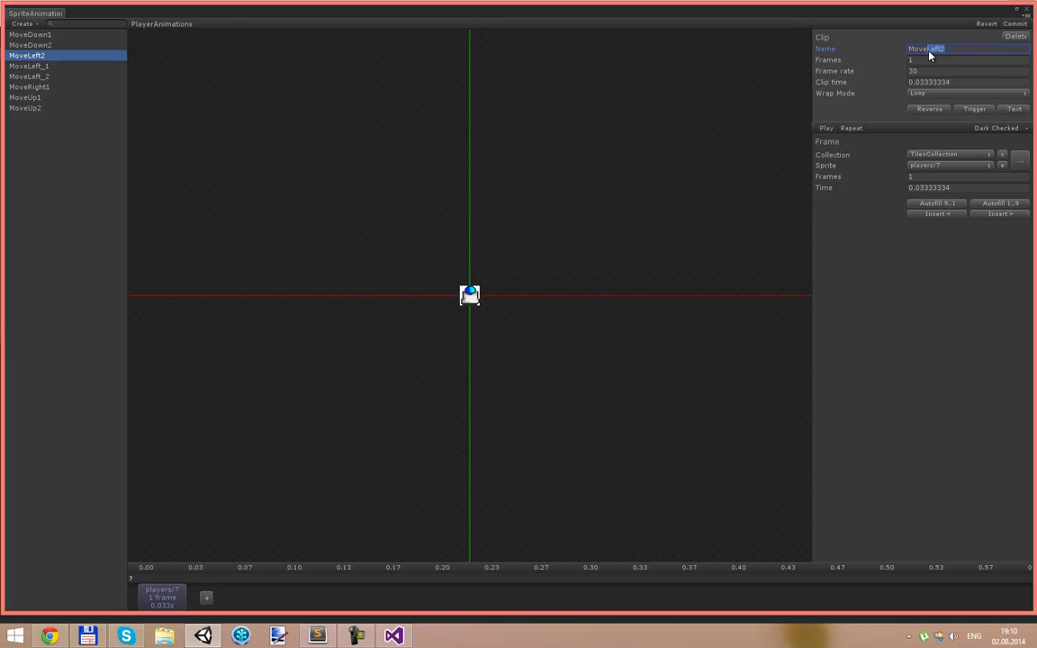
type("Right")
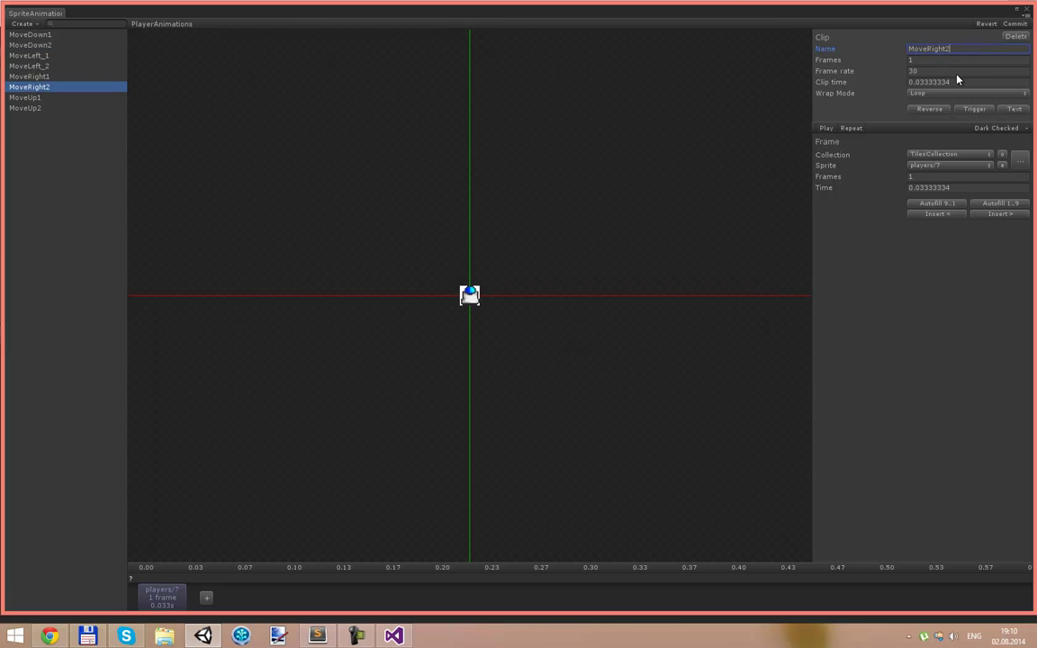
left_click(1002, 164)
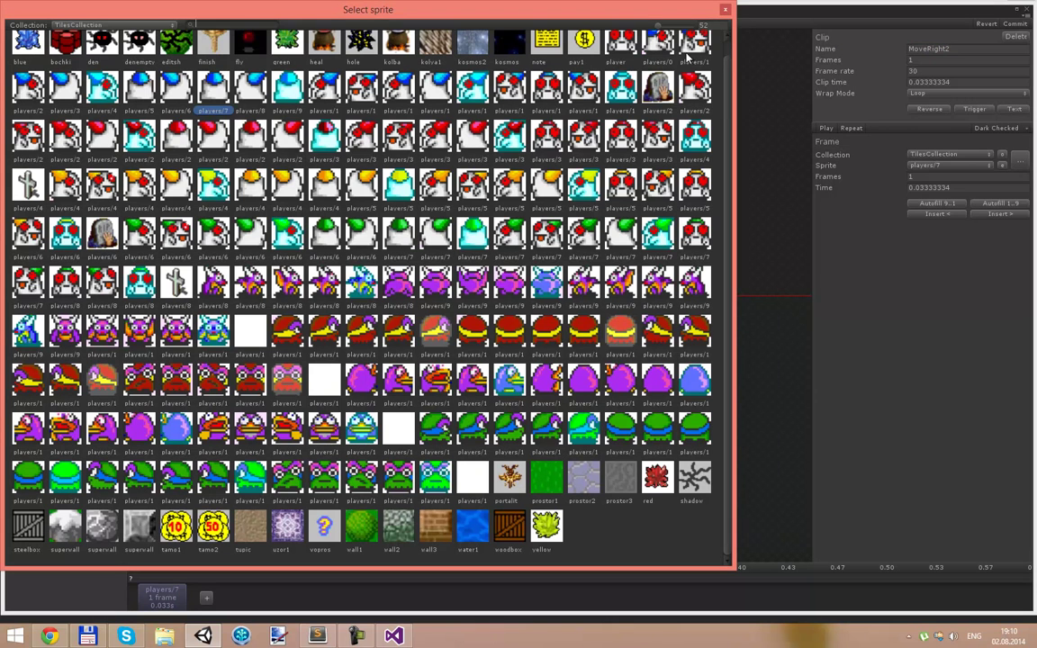
left_click(20, 78)
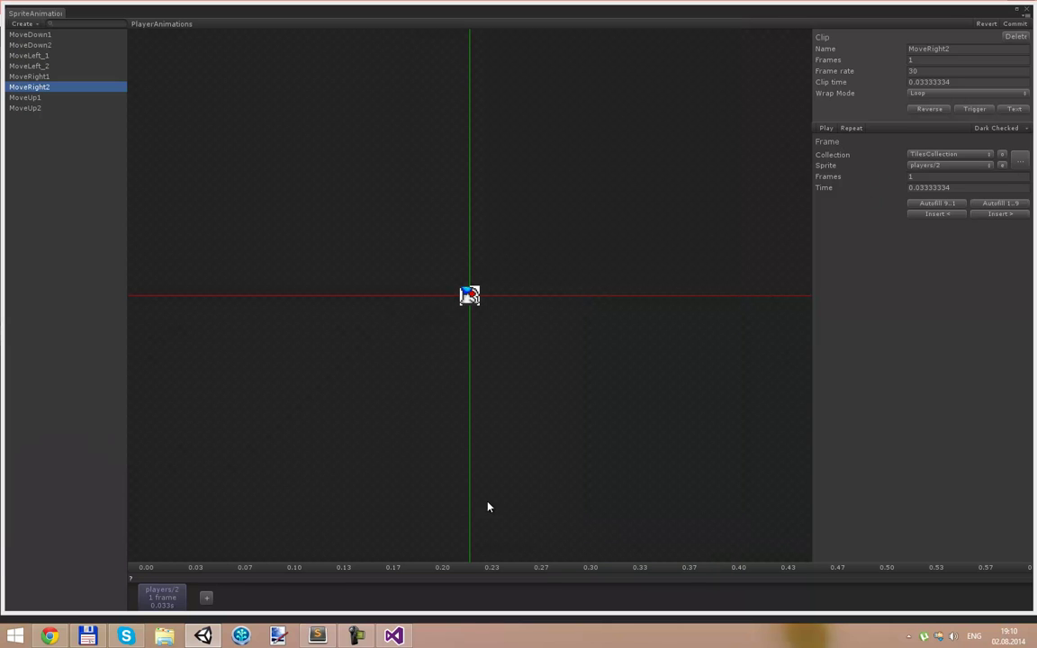
left_click(206, 597)
left_click(927, 165)
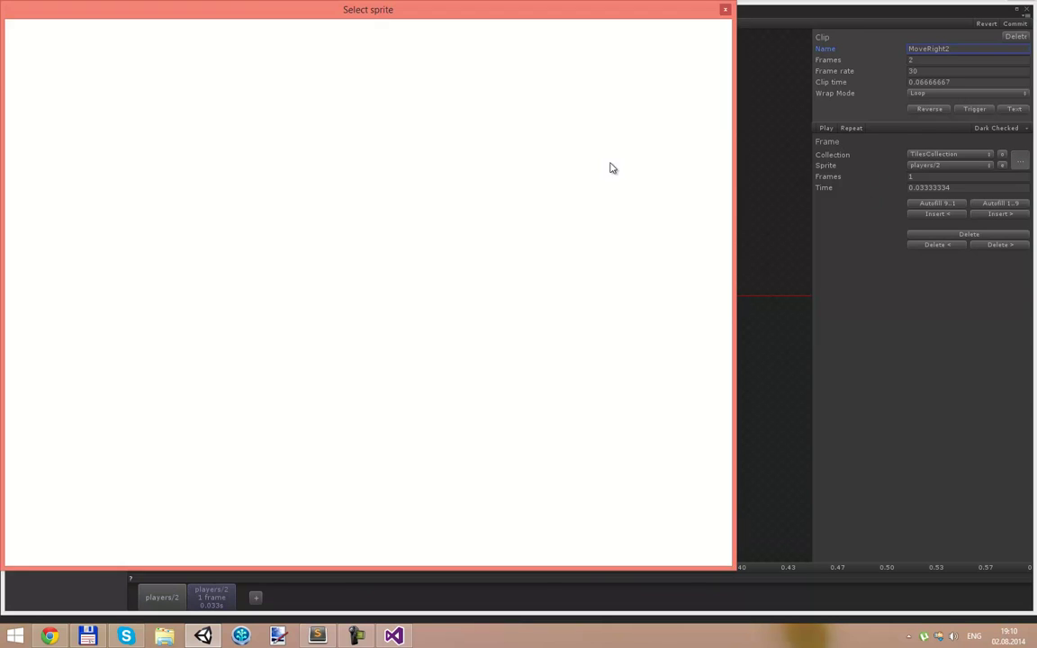
left_click(54, 84)
left_click(930, 82)
left_click_drag(930, 83, 917, 83)
type("3")
left_click(923, 93)
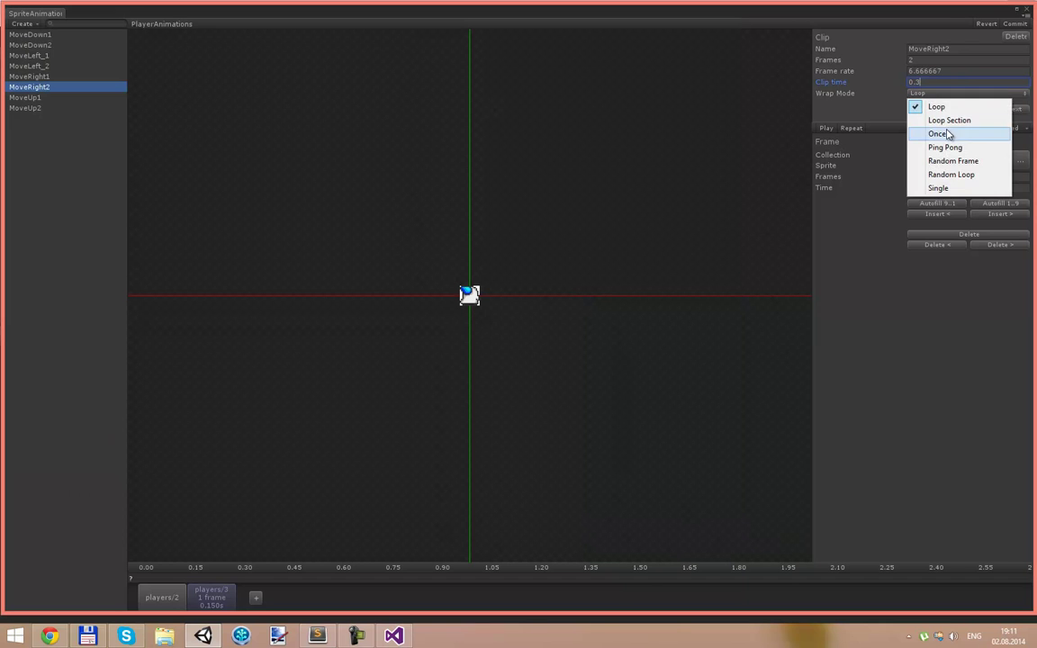
left_click(949, 133)
- Rename MoveLeft_1 and MoveLeft_2 to MoveLeft1 and MoveLeft2, then close the animation editor
left_click(38, 56)
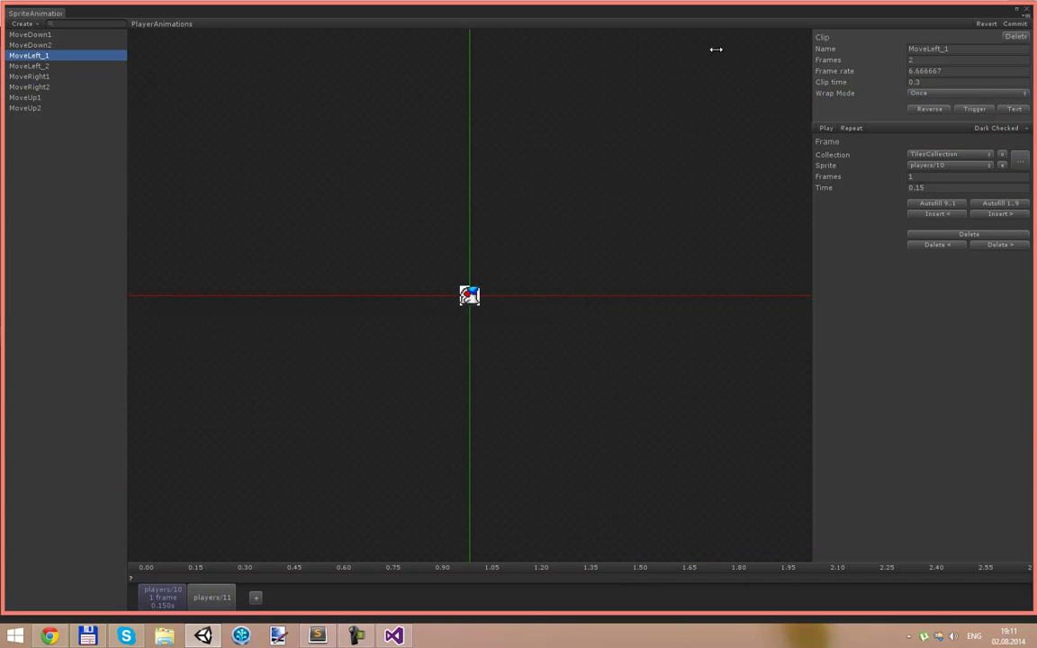
left_click(943, 49)
key("BackSpace")
left_click(40, 66)
left_click(942, 49)
key("BackSpace")
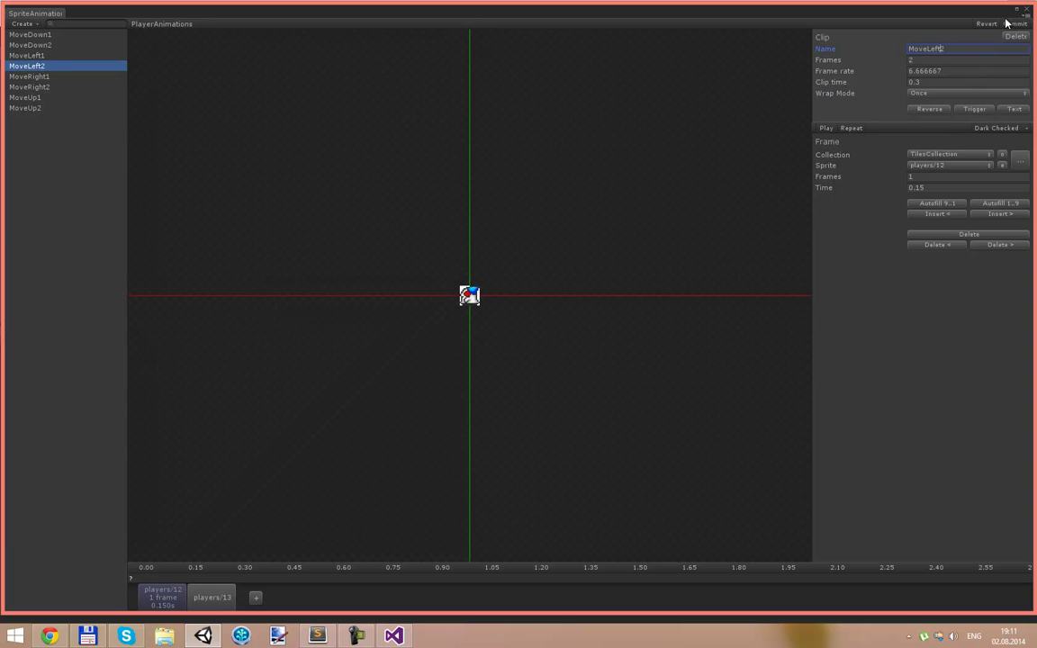
left_click(28, 77)
left_click(38, 67)
left_click(32, 56)
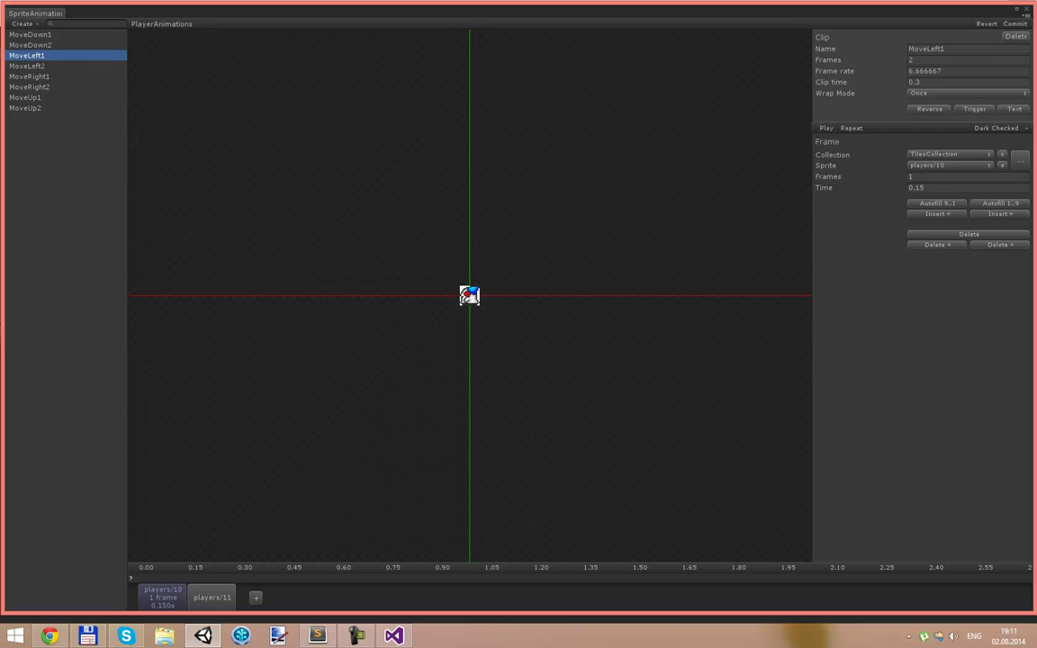
left_click(1028, 11)
- Add a Tk 2d Sprite Animator to Player using the PlayerAnimations library and MoveUp1 clip
left_click(691, 415)
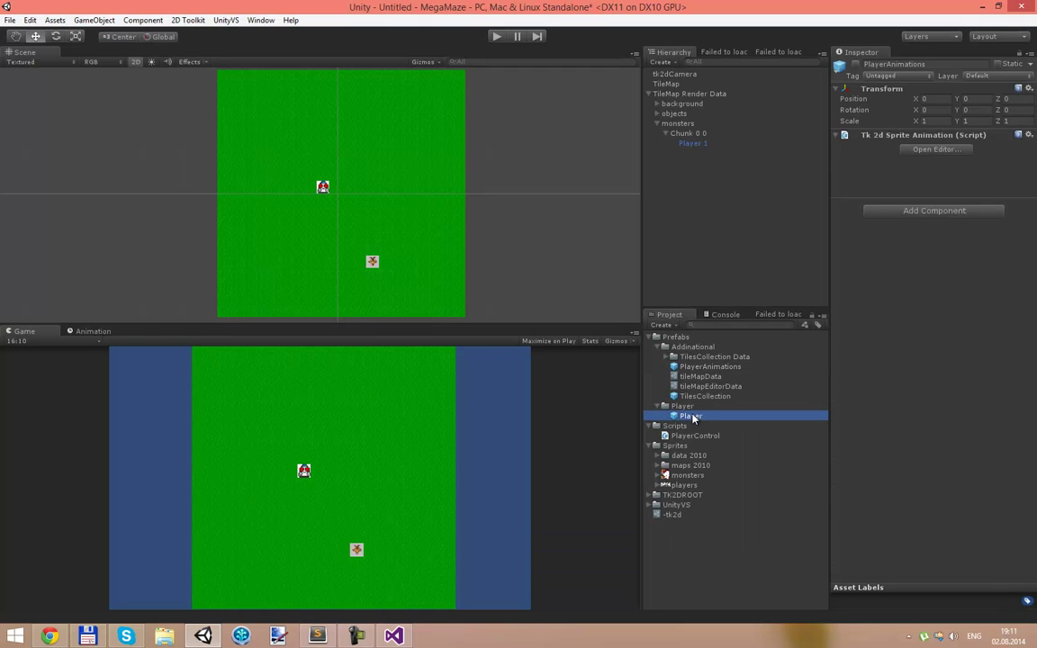
left_click(911, 576)
type("anim")
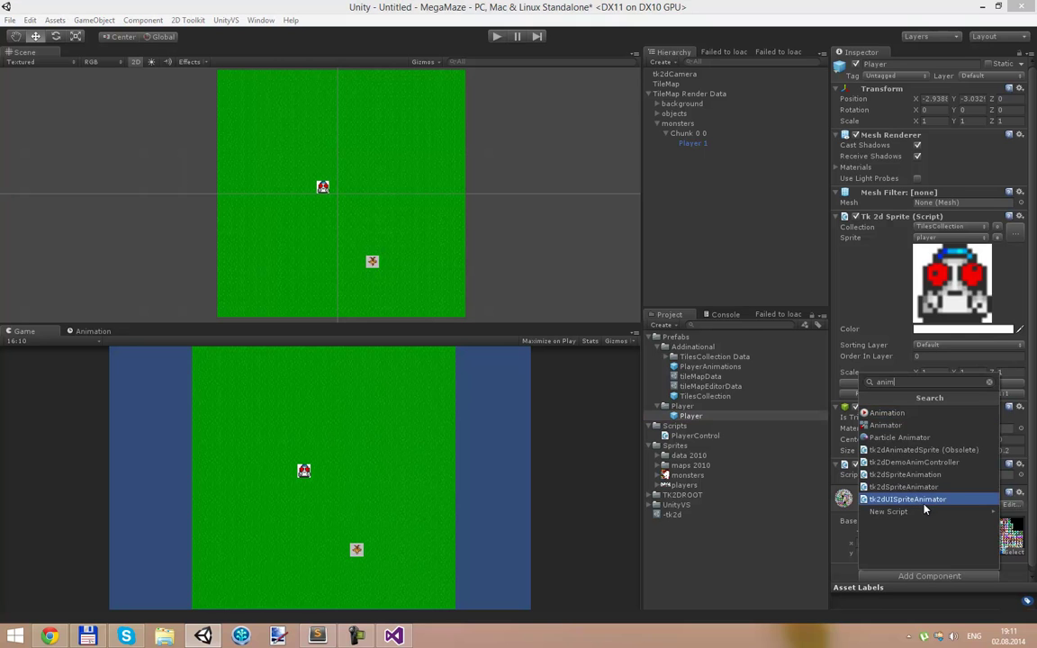
left_click(923, 487)
scroll(973, 515, "down", 2)
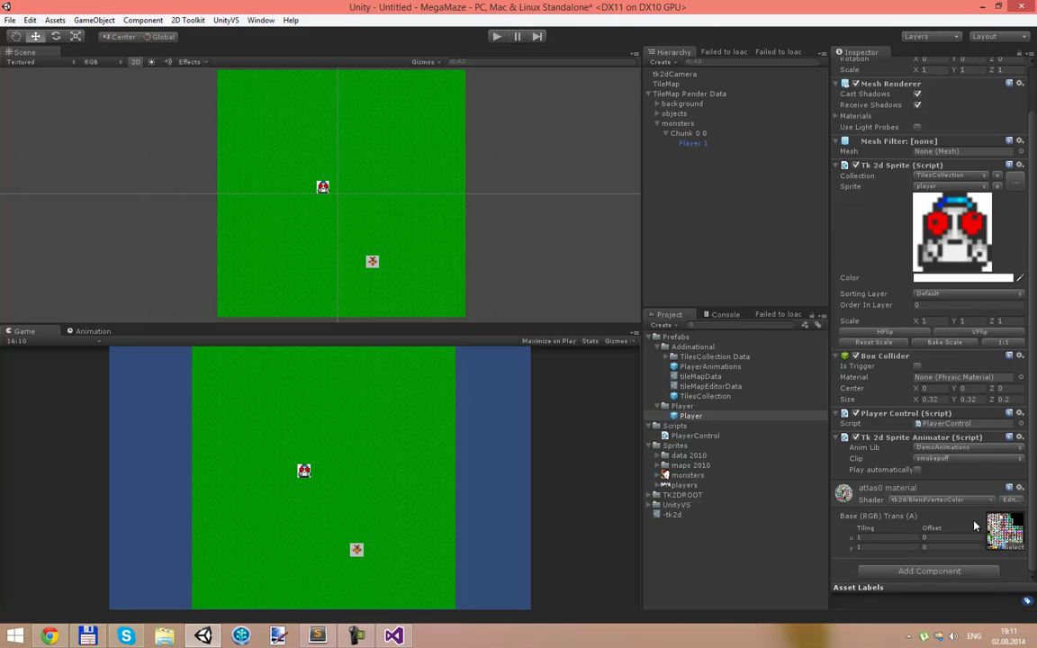
left_click(957, 449)
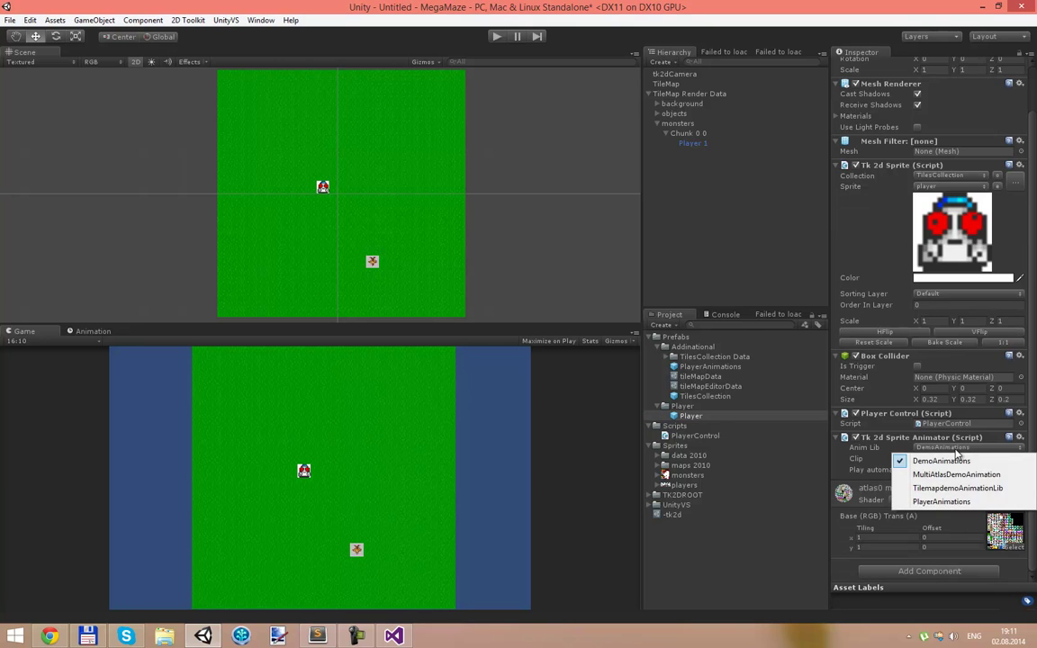
left_click(944, 505)
left_click(964, 458)
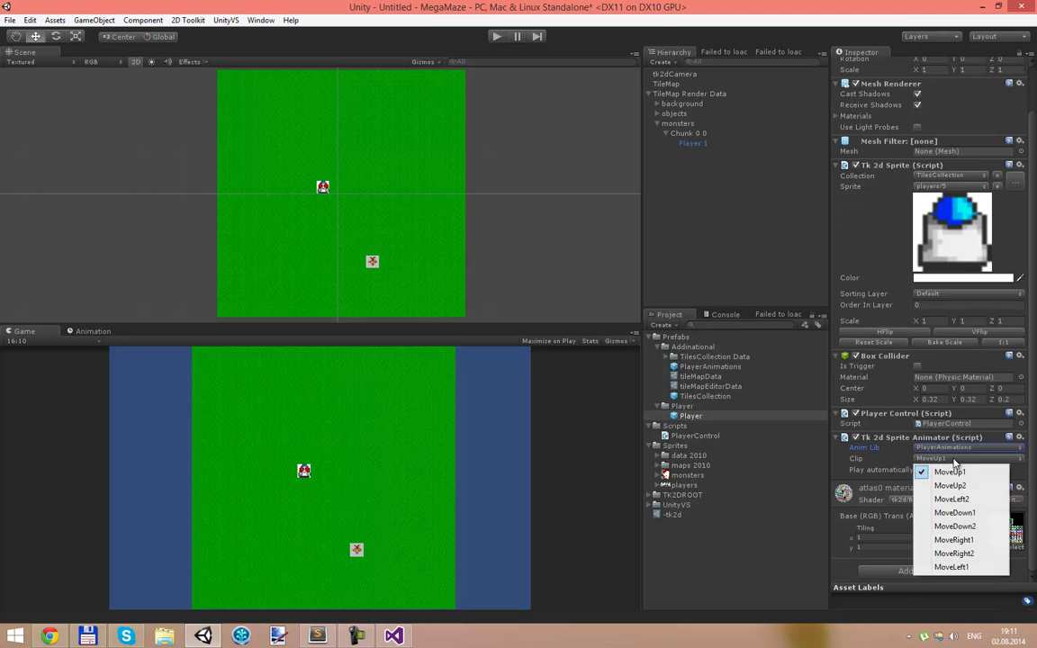
left_click(847, 467)
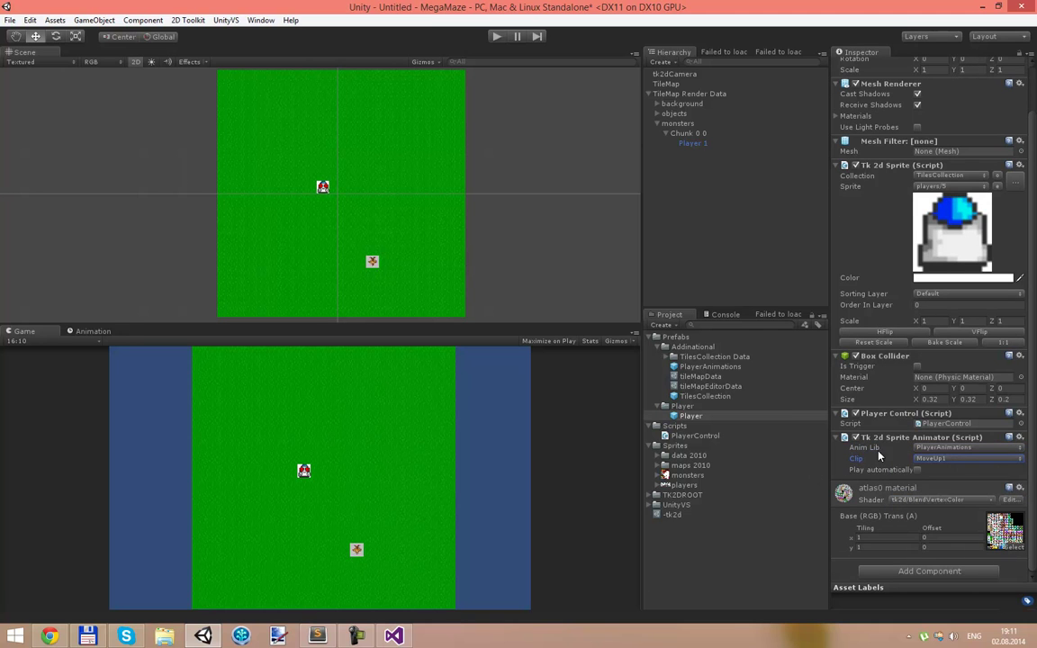
scroll(929, 455, "up", 1)
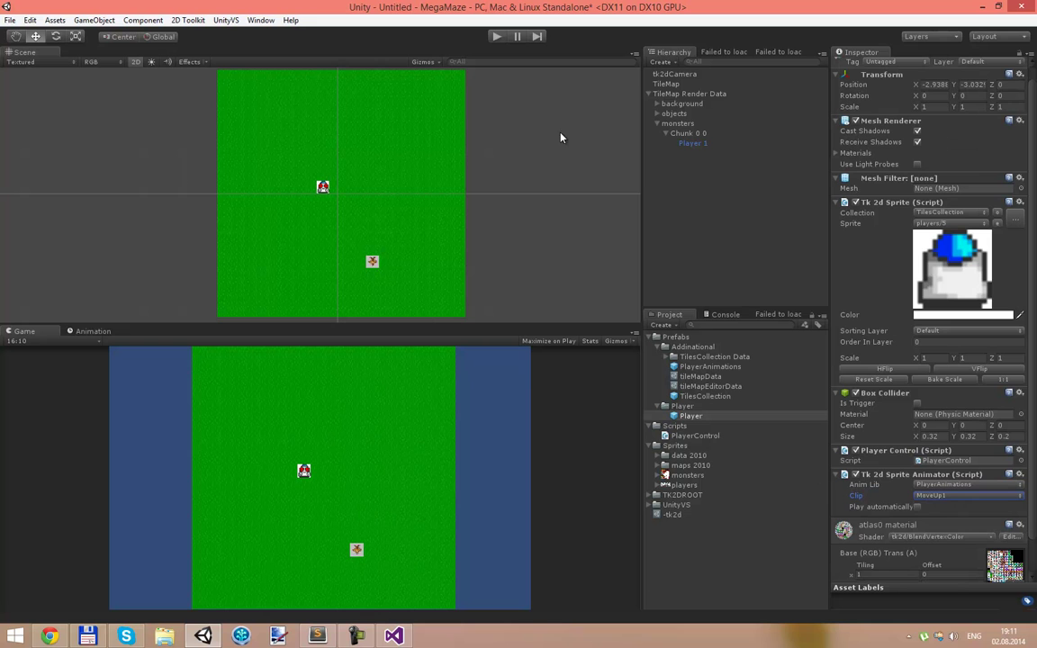
- Save the current scene as 'main' and select it among the assets
left_click(11, 21)
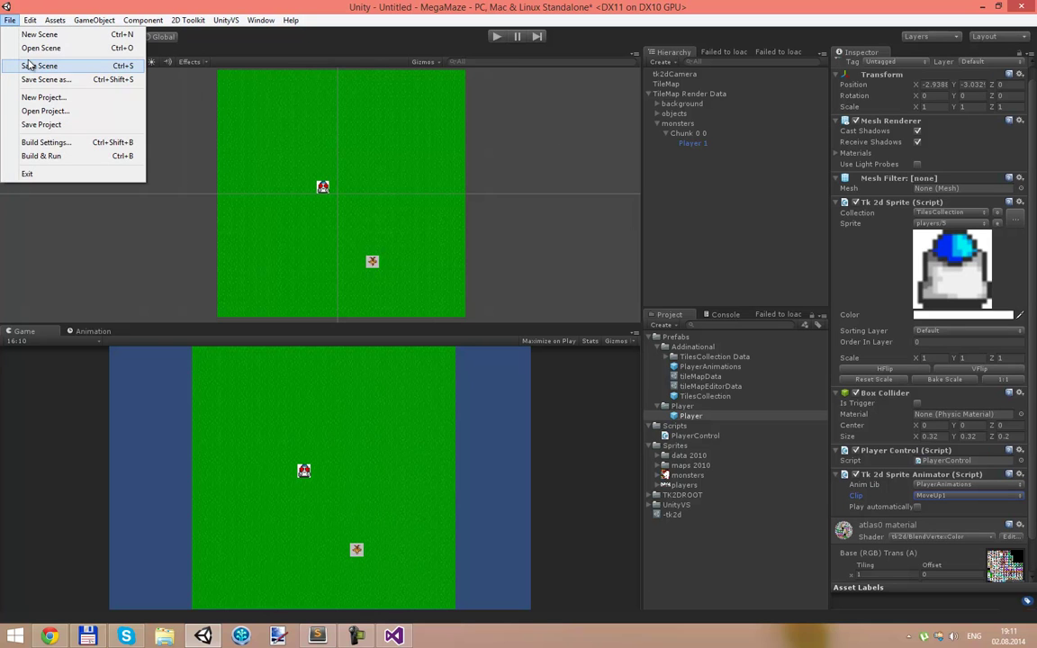
left_click(30, 65)
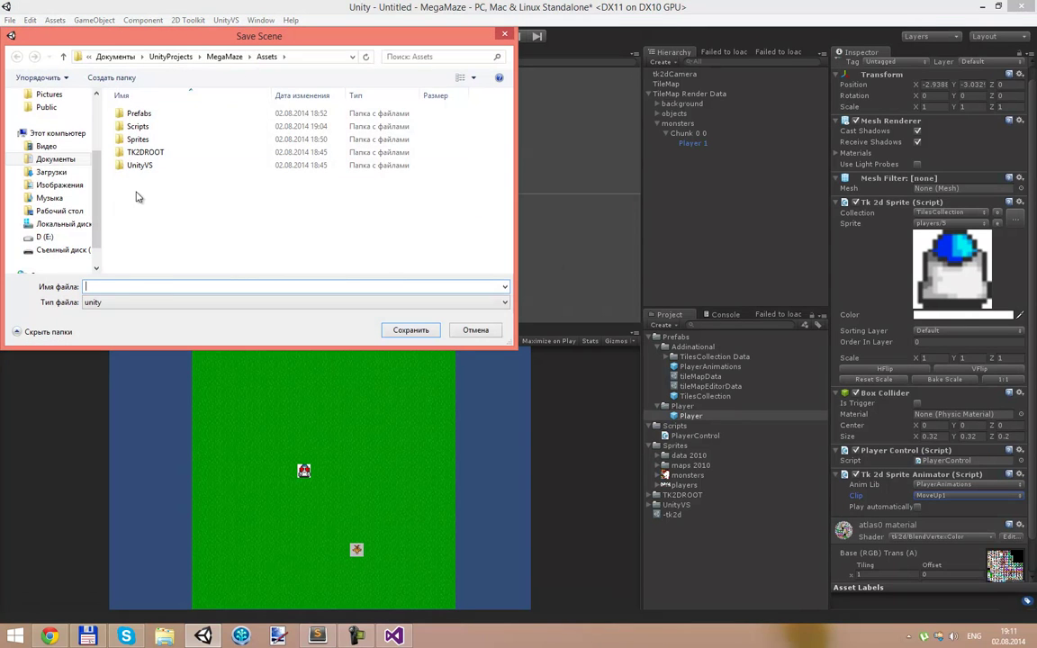
type("main")
left_click(407, 332)
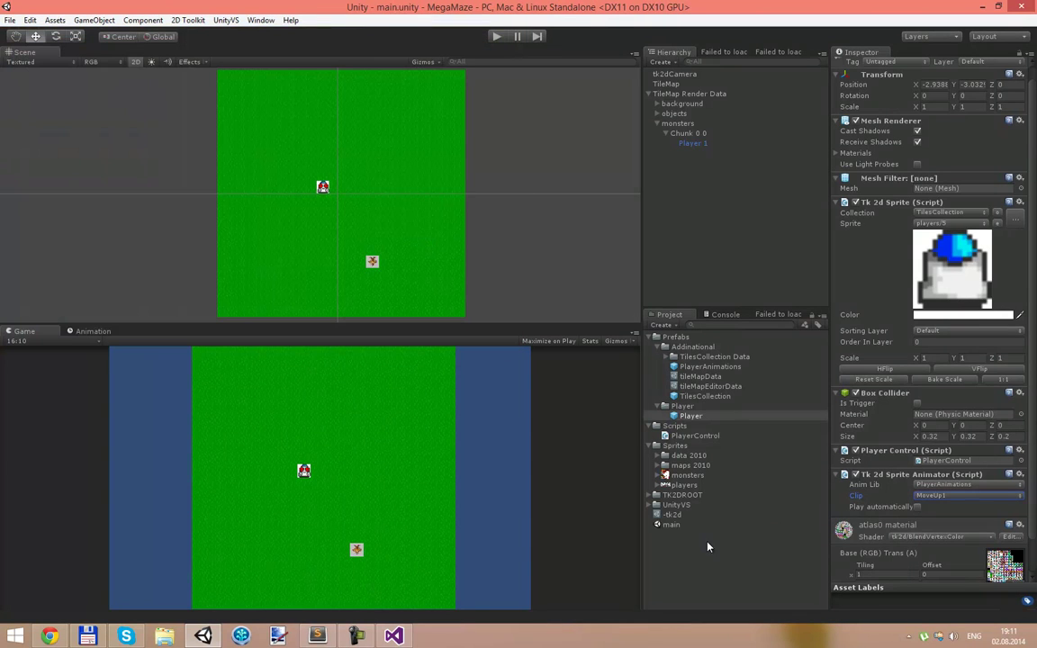
left_click(677, 517)
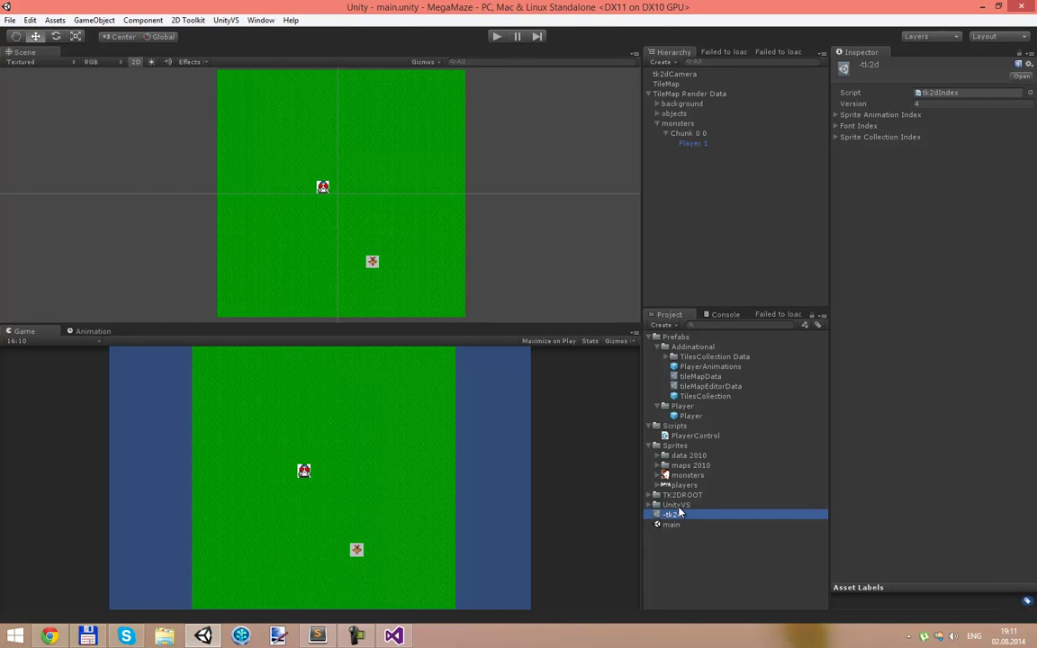
left_click(680, 524)
- Save the whole Unity project
left_click(9, 20)
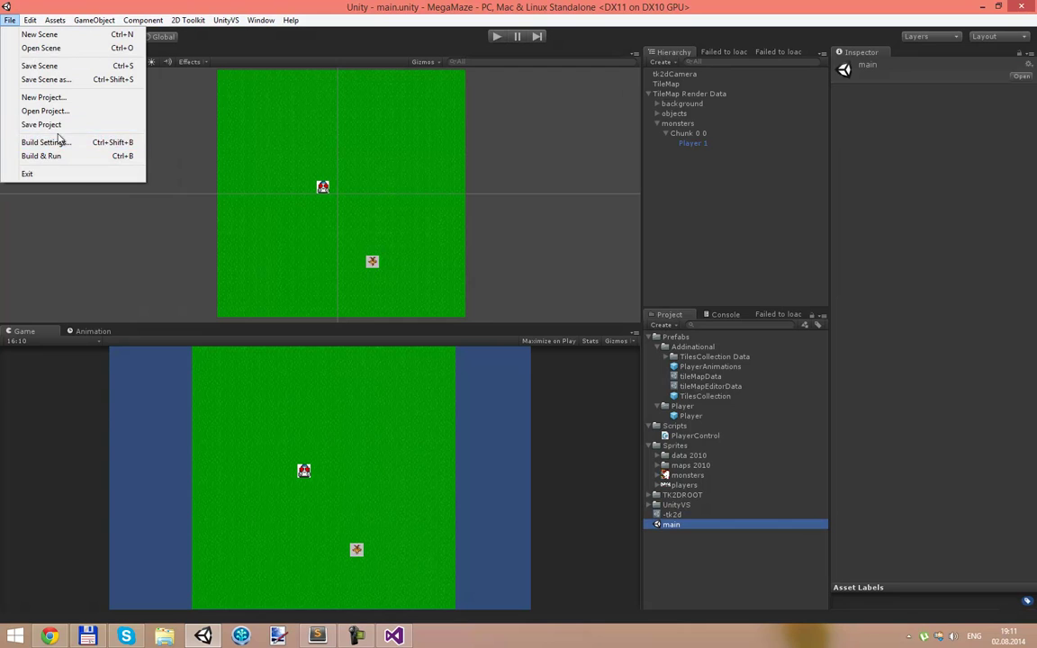
left_click(49, 127)
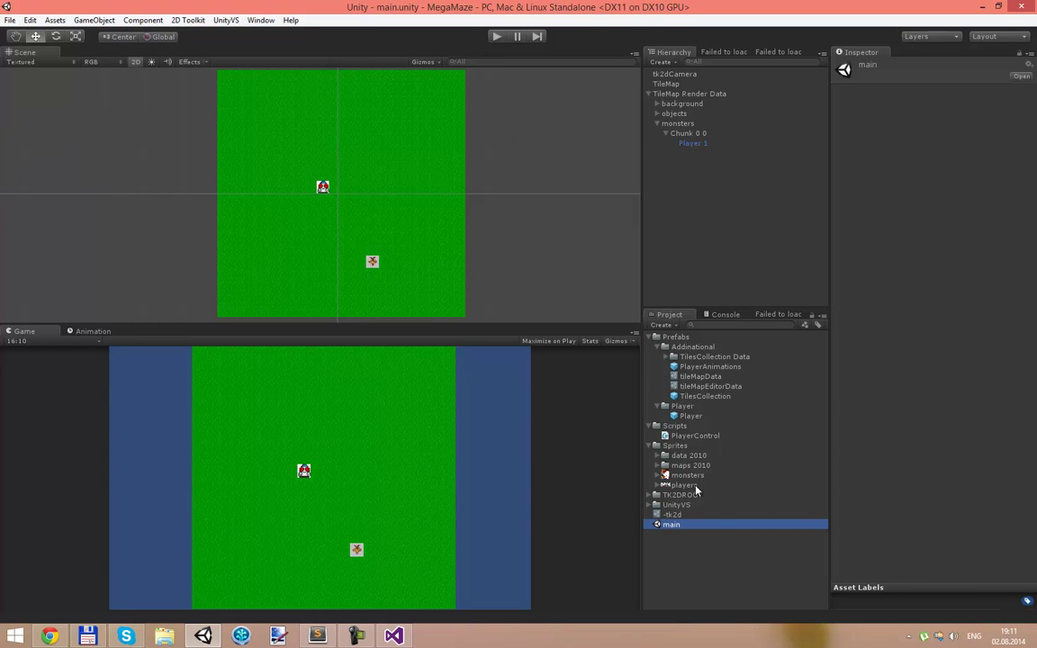
left_click(357, 637)
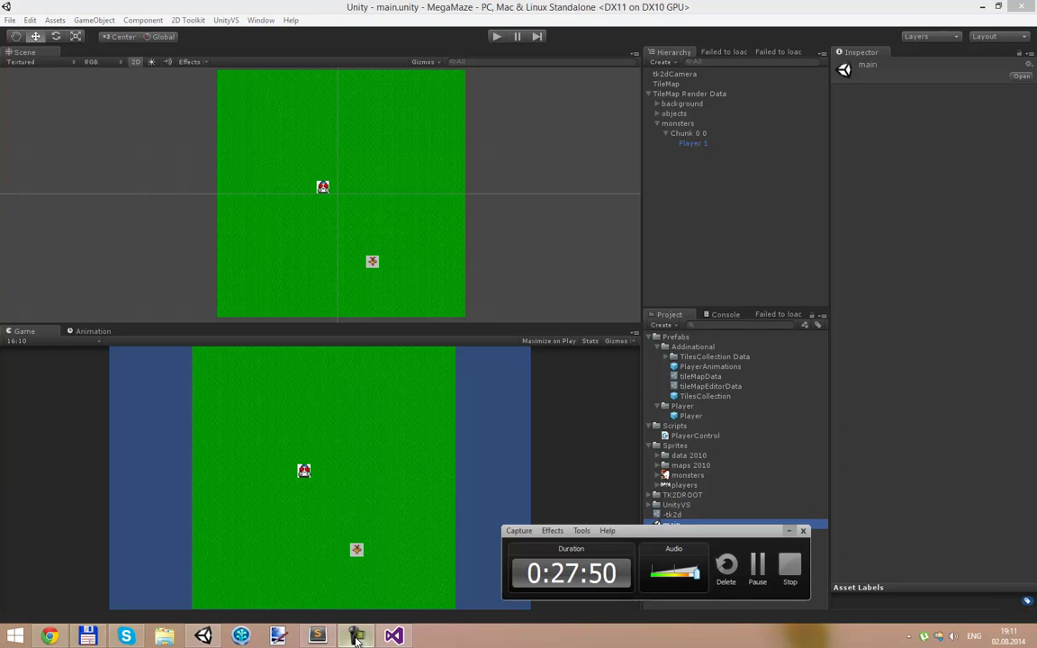
left_click(356, 636)
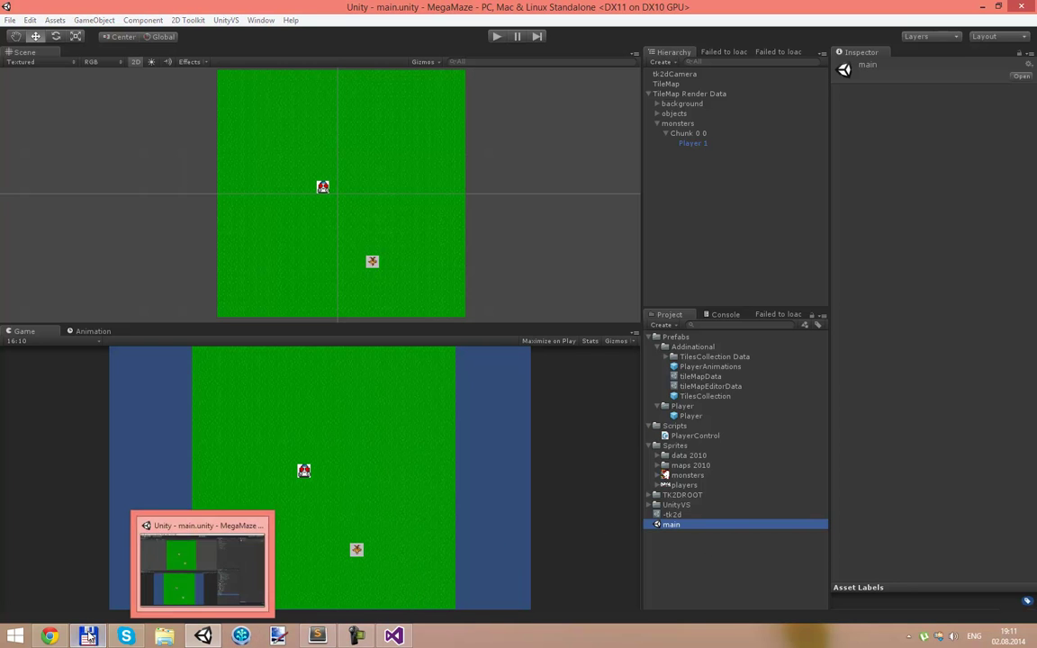
- Go up to the MegaMaze project folder in Total Commander
left_click(241, 637)
double_click(551, 108)
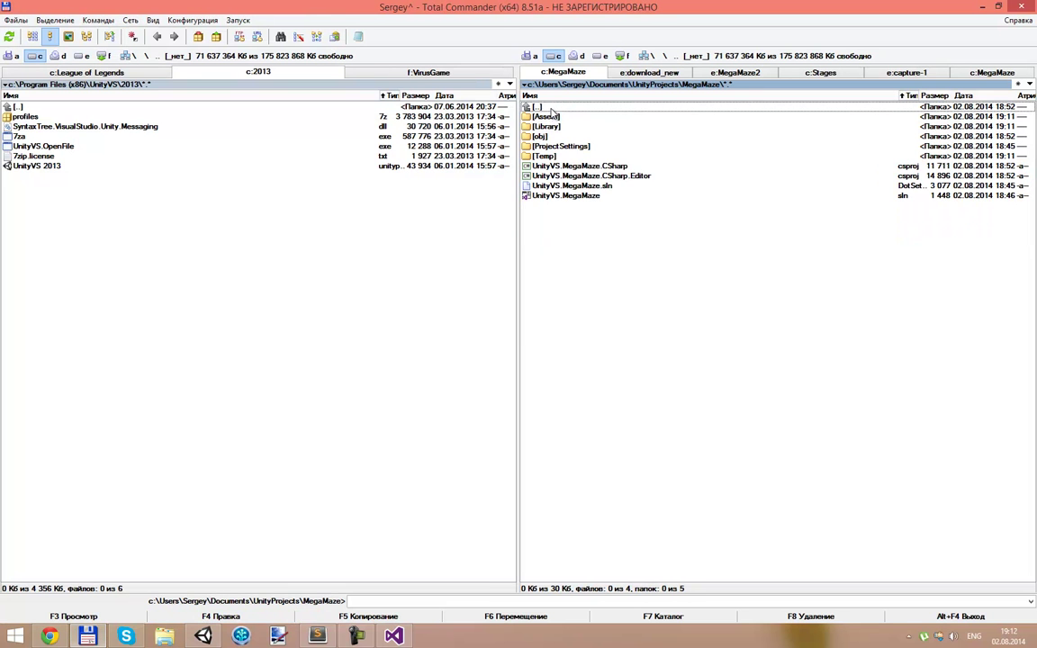
right_click(551, 109)
mouse_move(609, 147)
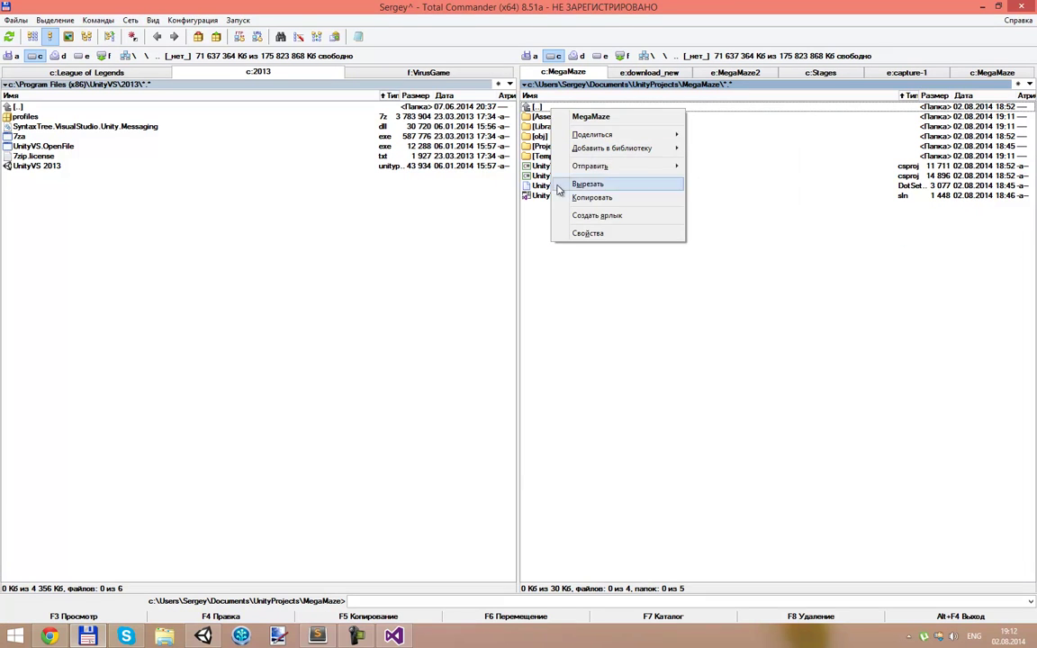
key("Escape")
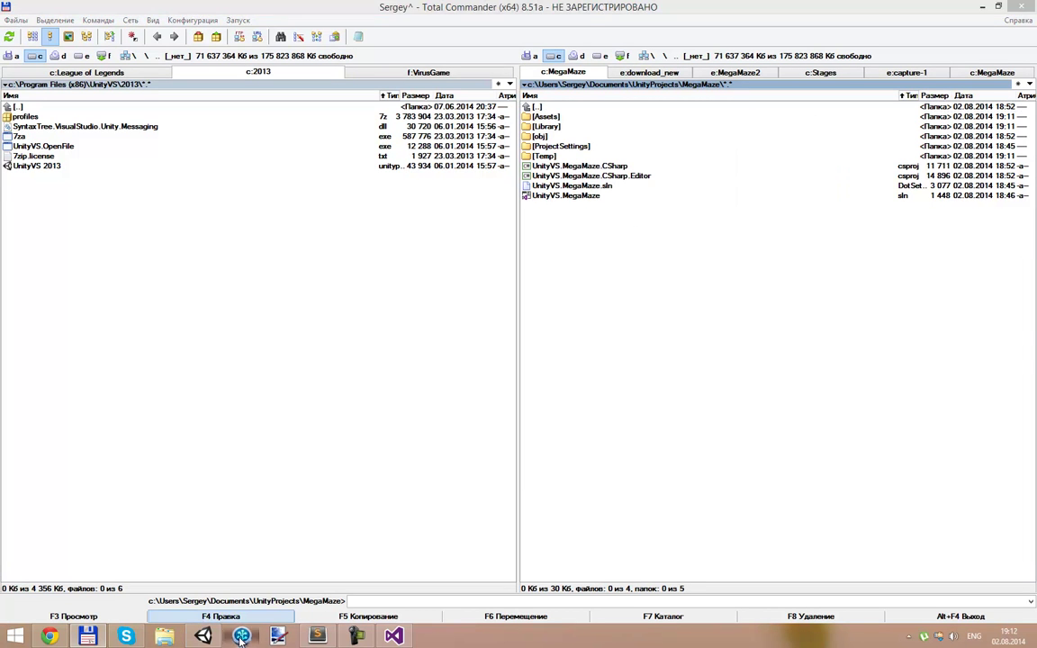
- Locate the Move method in PlayerControl.cs and place the cursor just above it
left_click(393, 636)
left_click(328, 304)
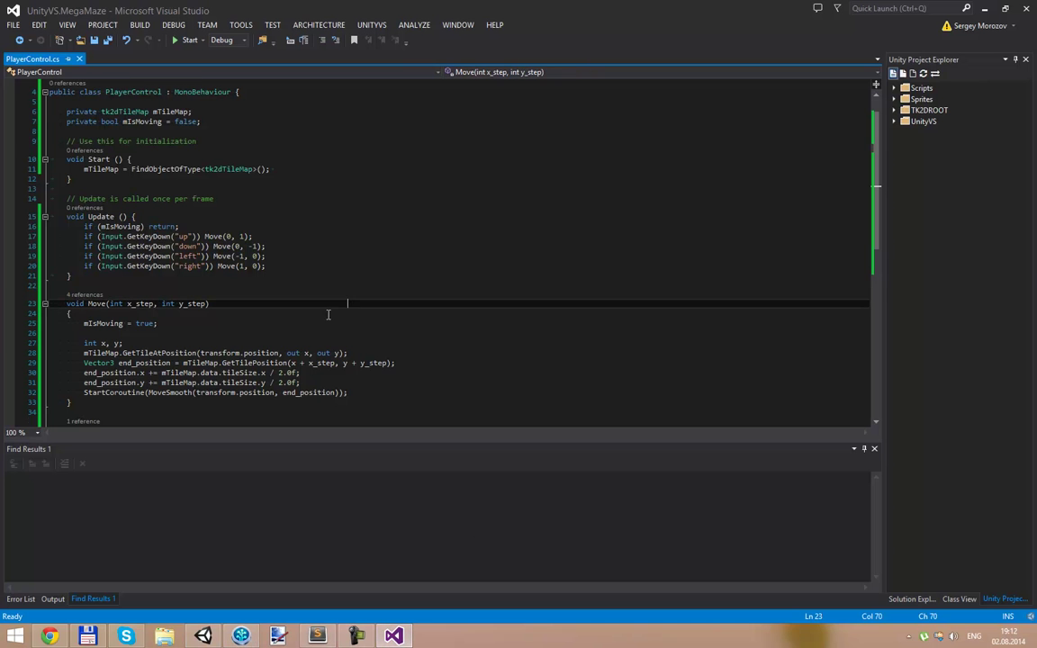
scroll(293, 319, "down", 5)
scroll(231, 358, "down", 3)
scroll(130, 328, "up", 5)
scroll(131, 328, "down", 1)
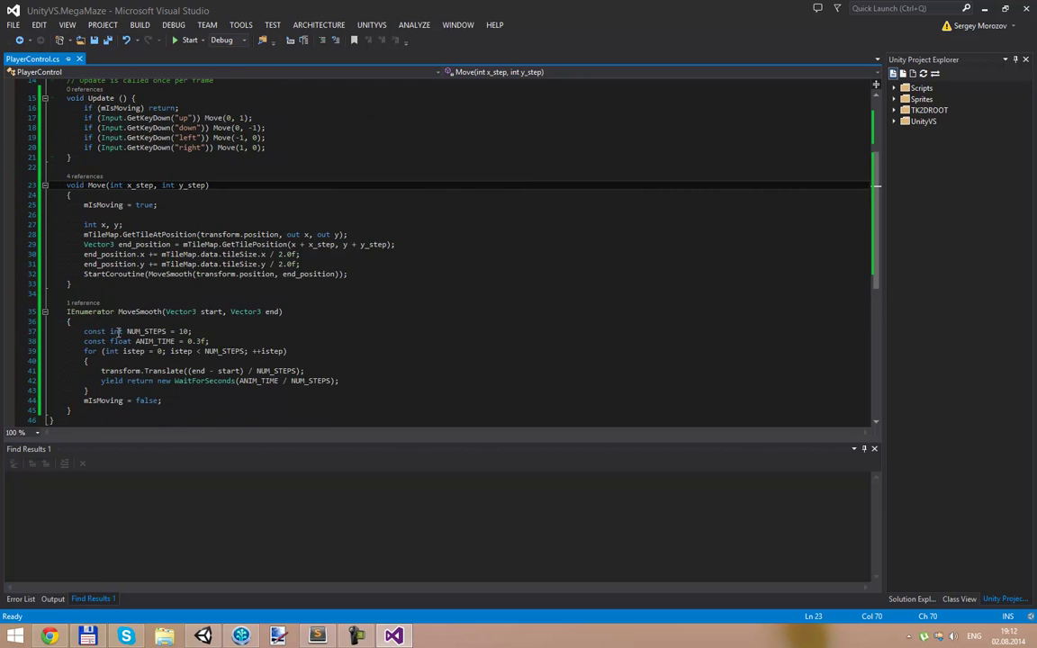
left_click(90, 331)
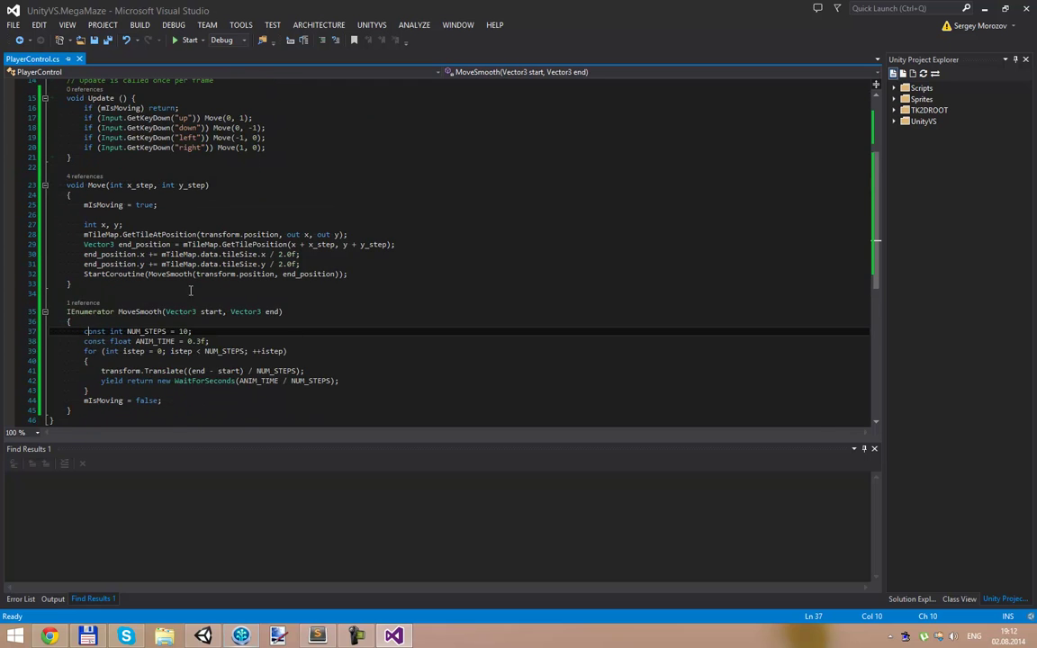
scroll(188, 294, "up", 1)
left_click(124, 263)
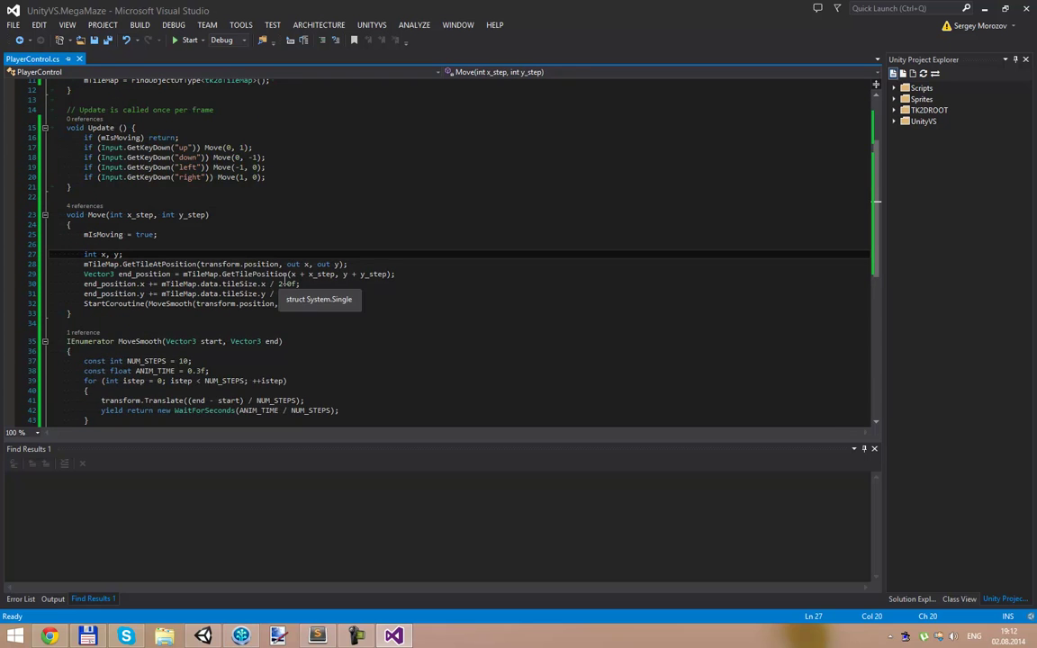
key("Home")
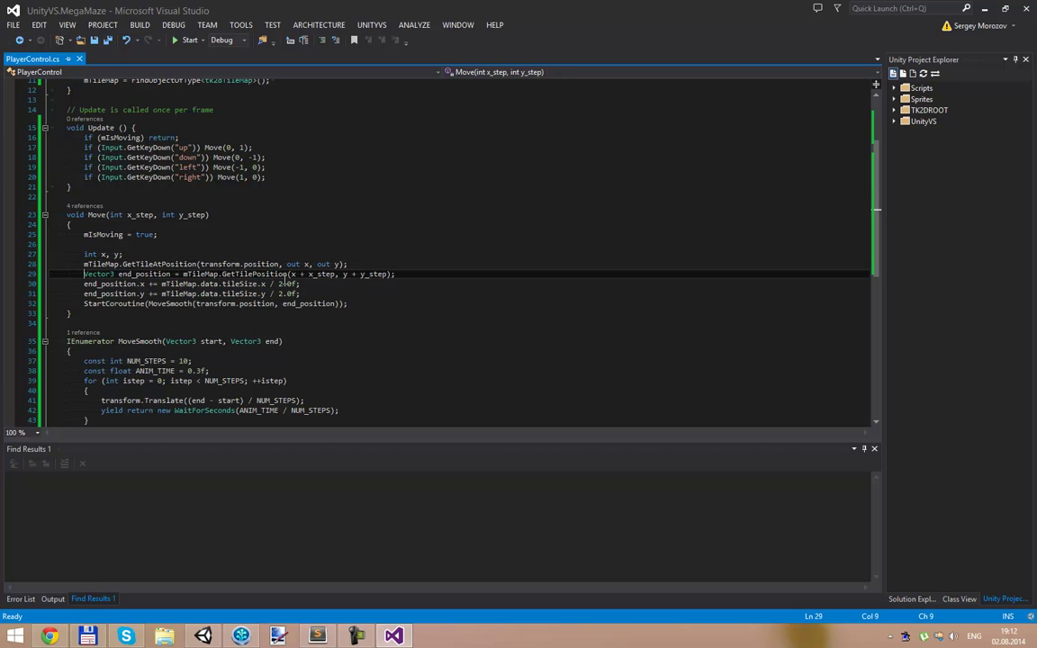
key("Up")
key("Up")
key("Up")
key("Up")
key("Up")
key("Down")
key("Down")
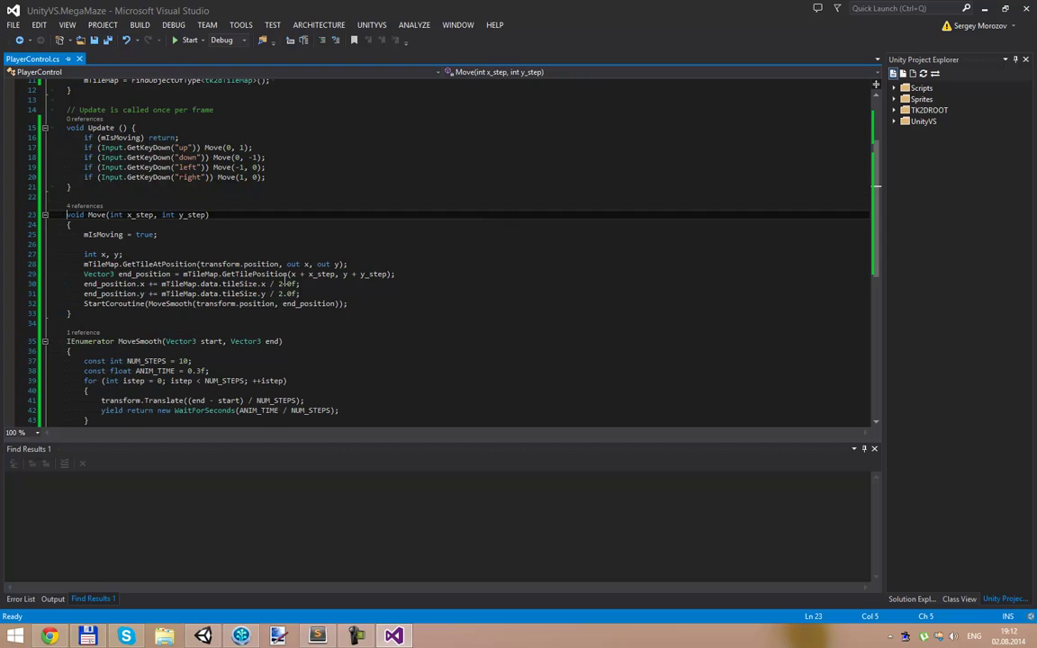
- Add an empty void MoveUp() method above Move and save PlayerControl.cs
key("Return")
key("Return")
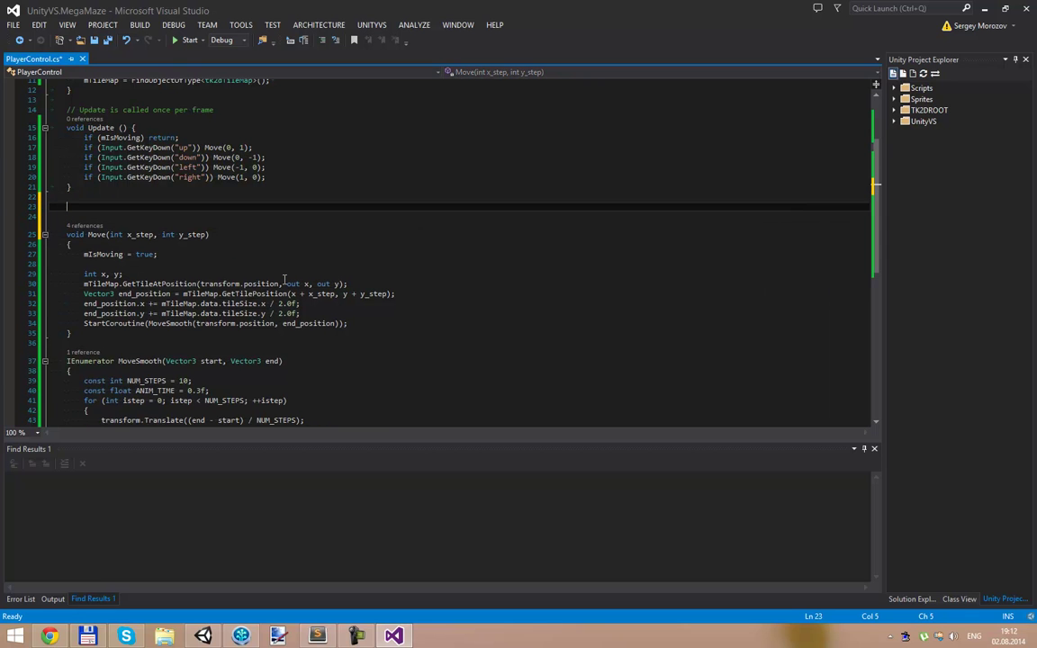
type("void MoveU")
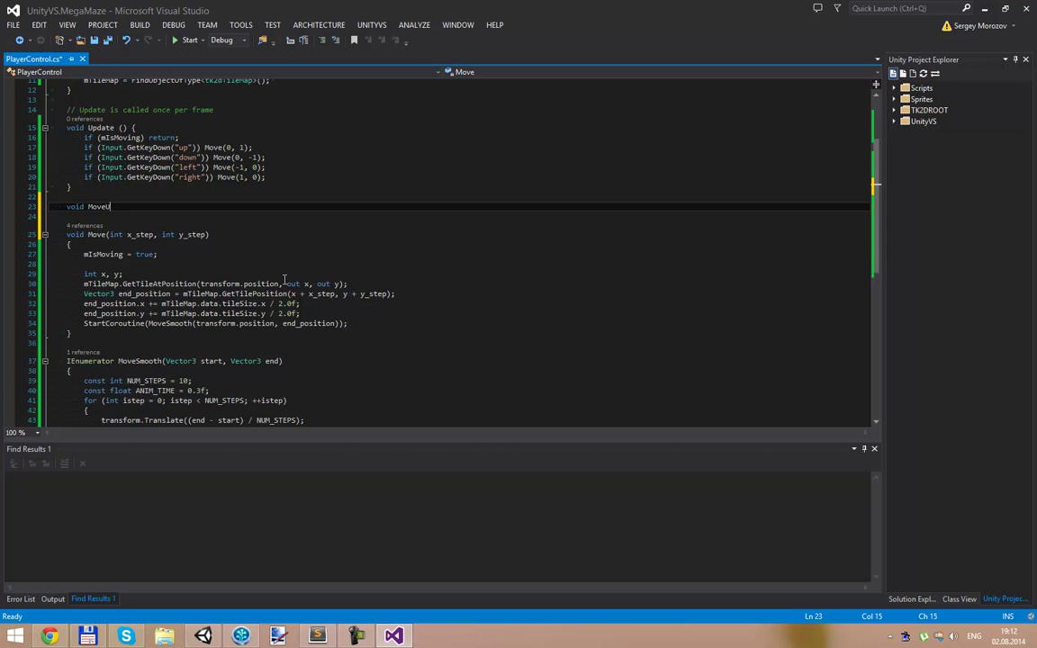
type("p()")
key("Return")
key("Return")
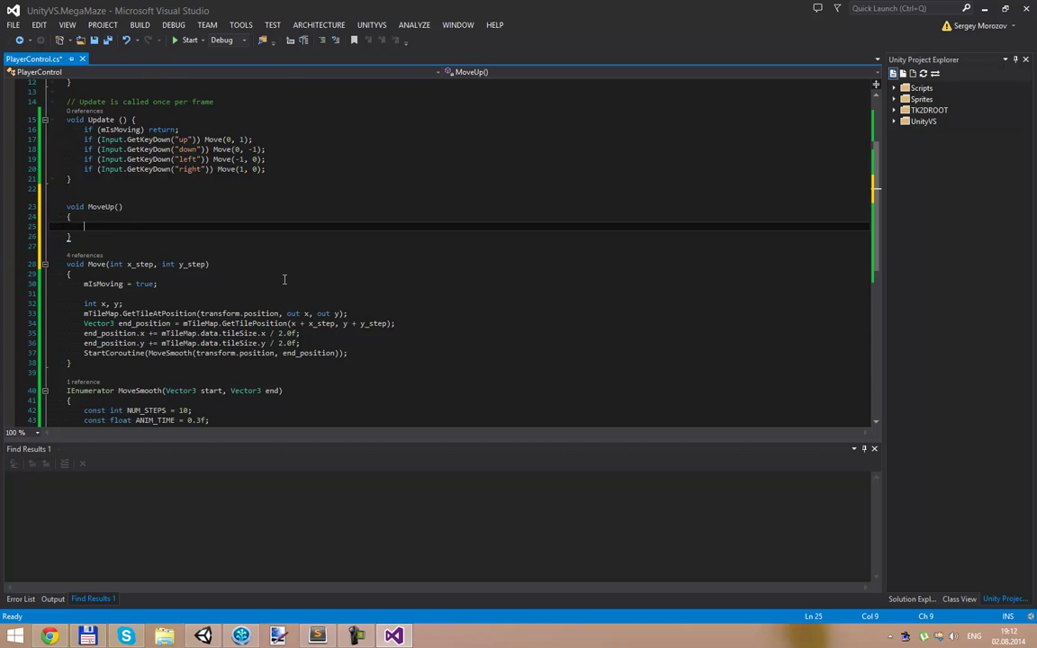
key("ctrl+s")
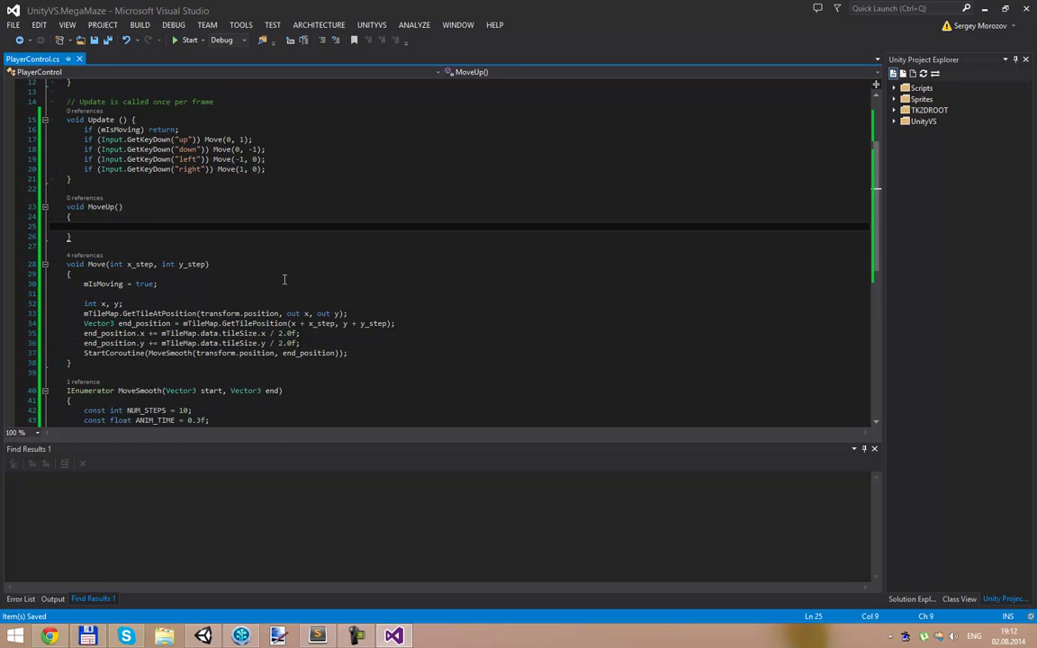
scroll(239, 321, "down", 4)
scroll(241, 320, "up", 3)
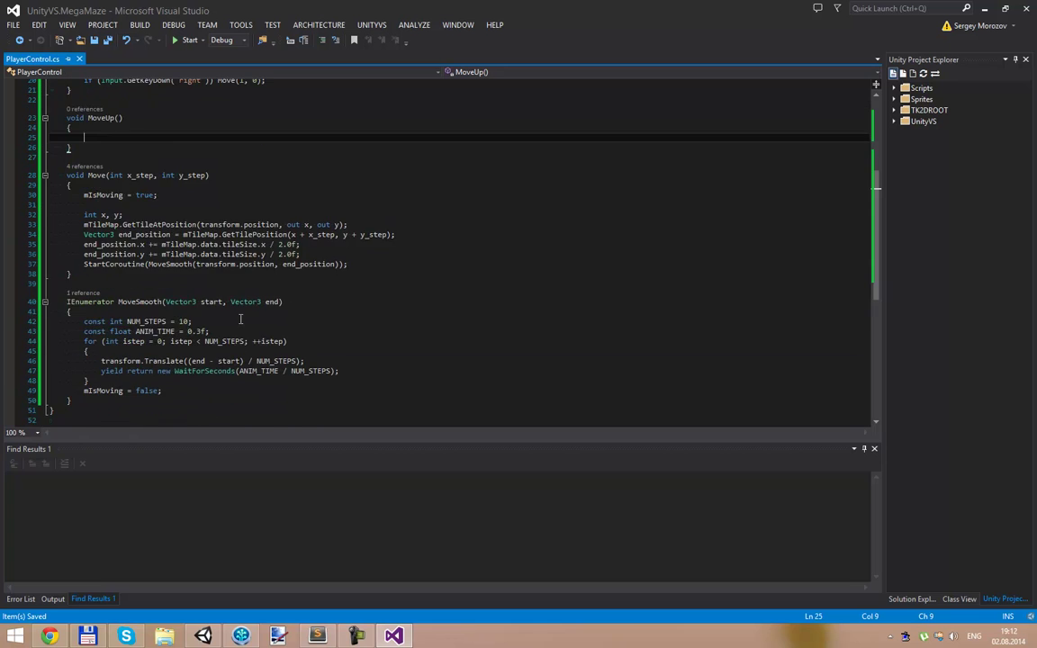
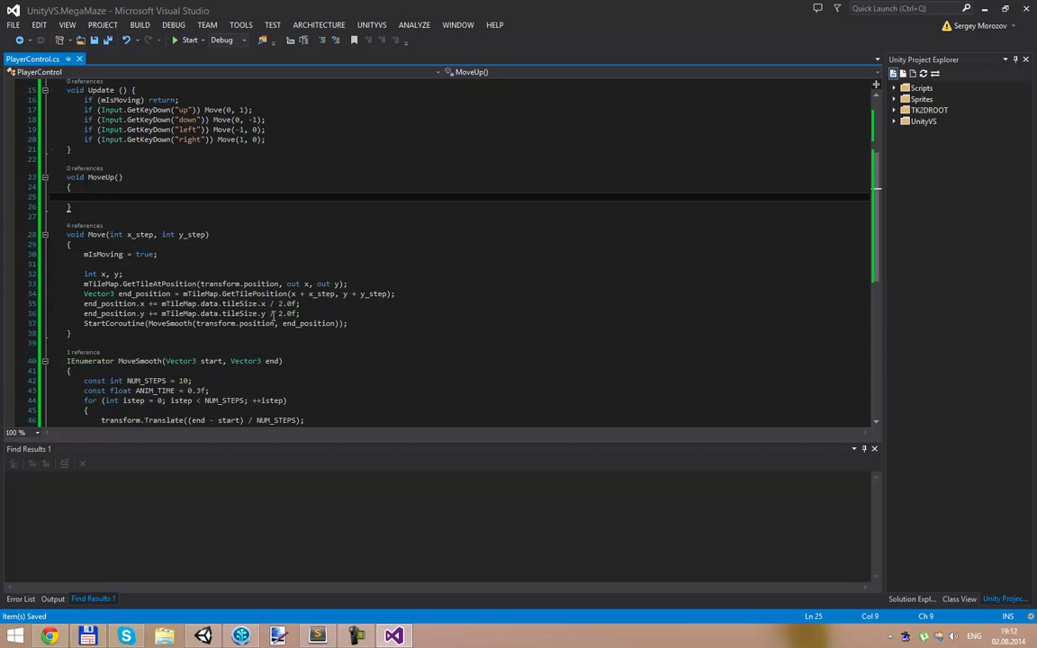
- Declare a private tk2dAnimatedSprite animator field after mIsMoving
scroll(247, 284, "up", 4)
scroll(164, 173, "up", 1)
left_click(203, 153)
key("Return")
type("pri")
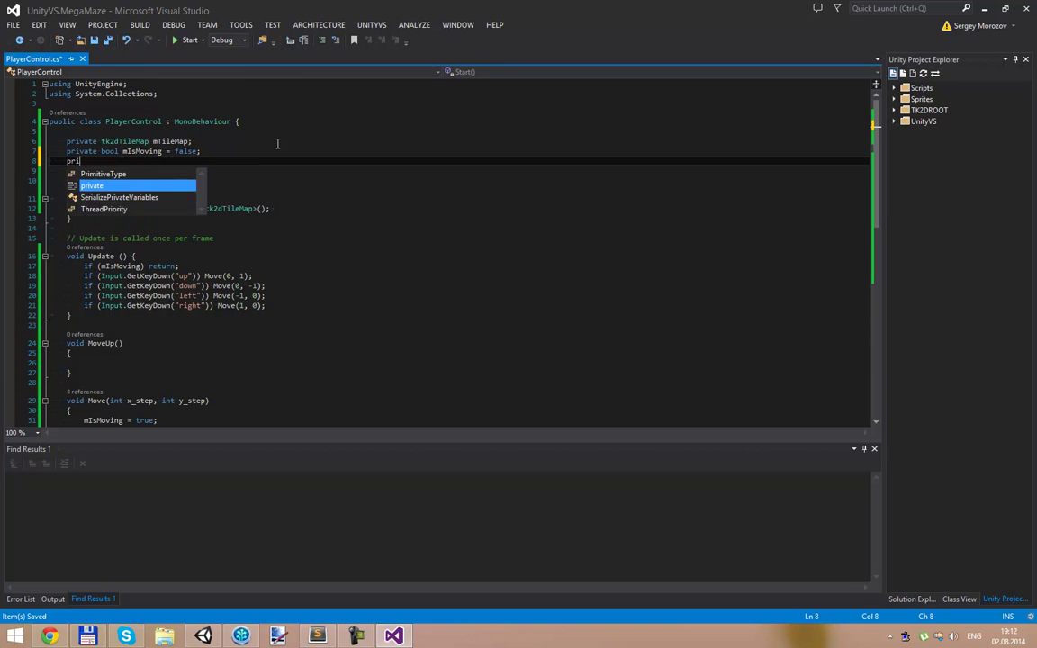
type("vate tk2dAni")
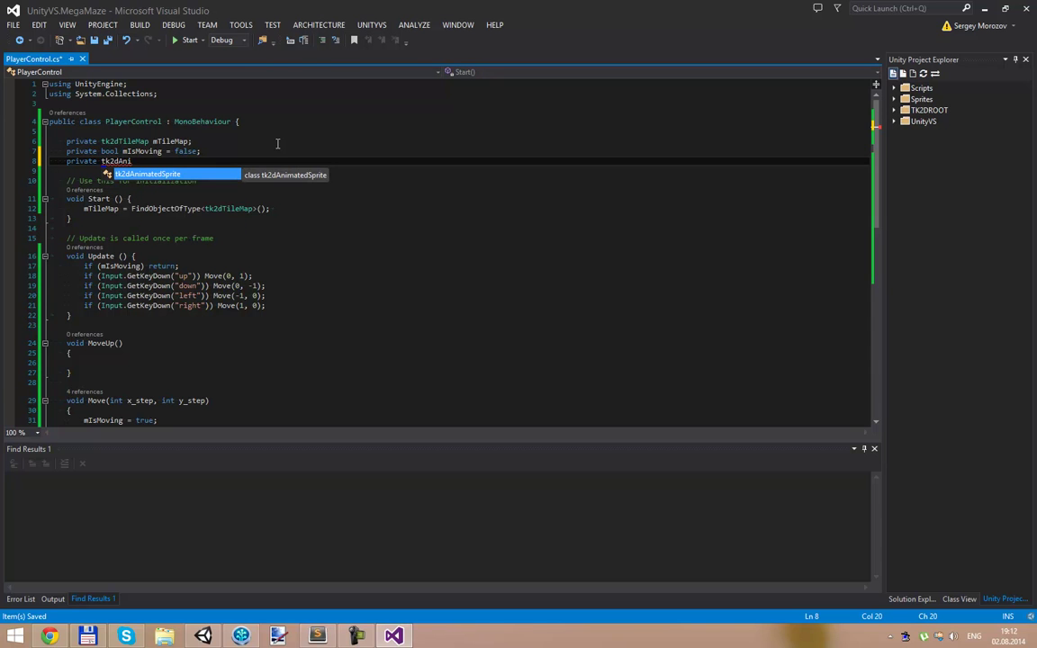
key("Tab")
type("animat")
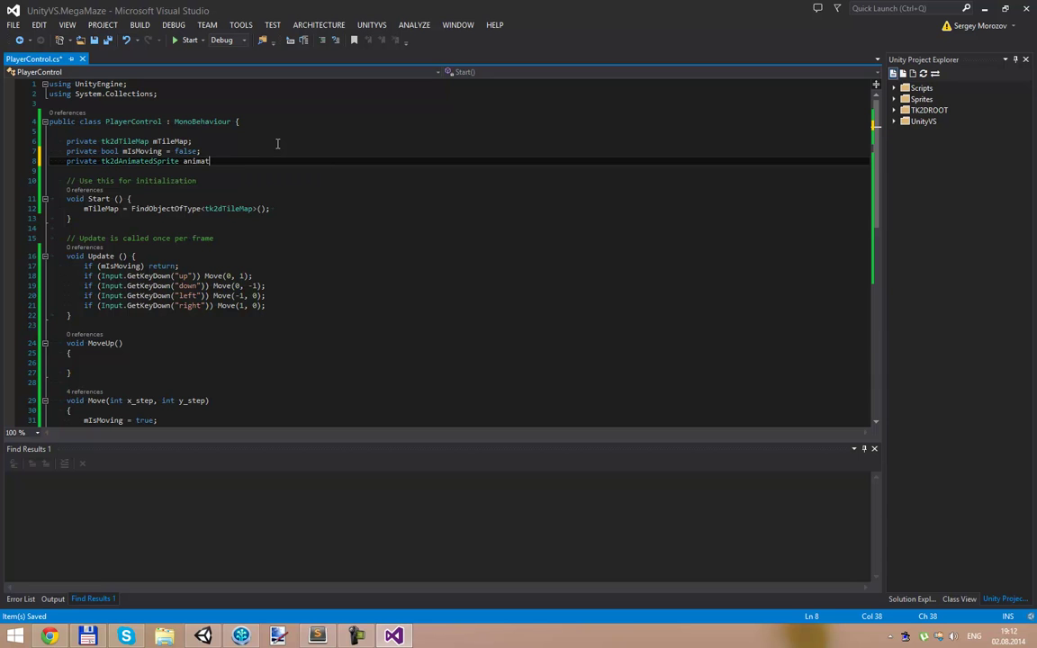
type("or;")
- In Start, add animator = GetComponent<tk2dAnimatedSprite>(); after the mTileMap assignment
double_click(208, 162)
key("ctrl+c")
left_click(278, 209)
key("Return")
key("ctrl+v")
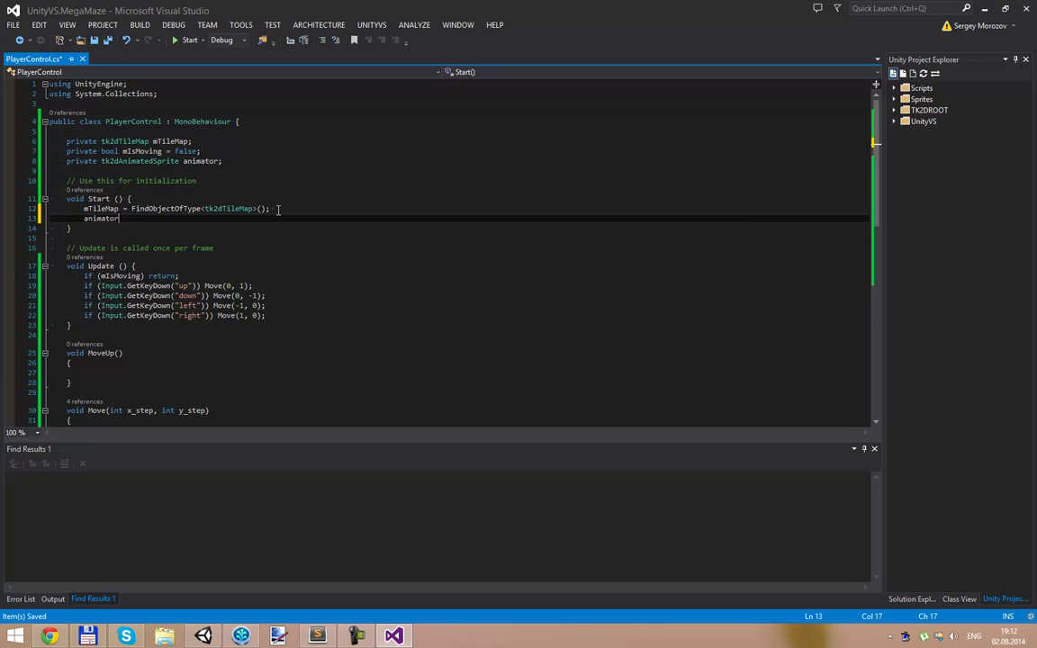
type(" = GetC")
key("Tab")
type("<tk2d")
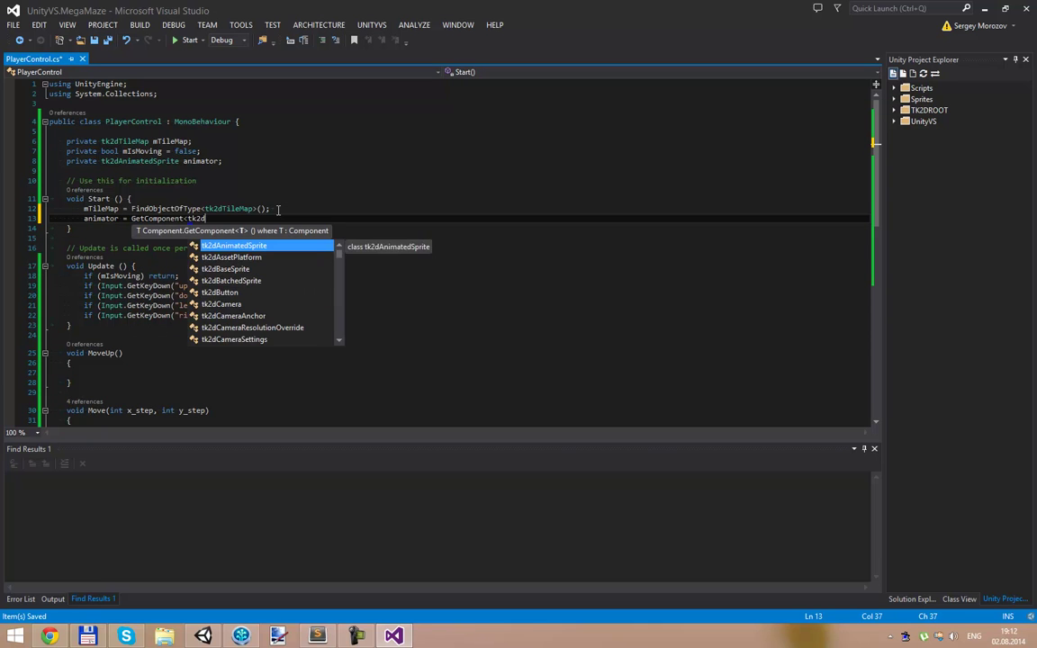
type("A")
type(">()")
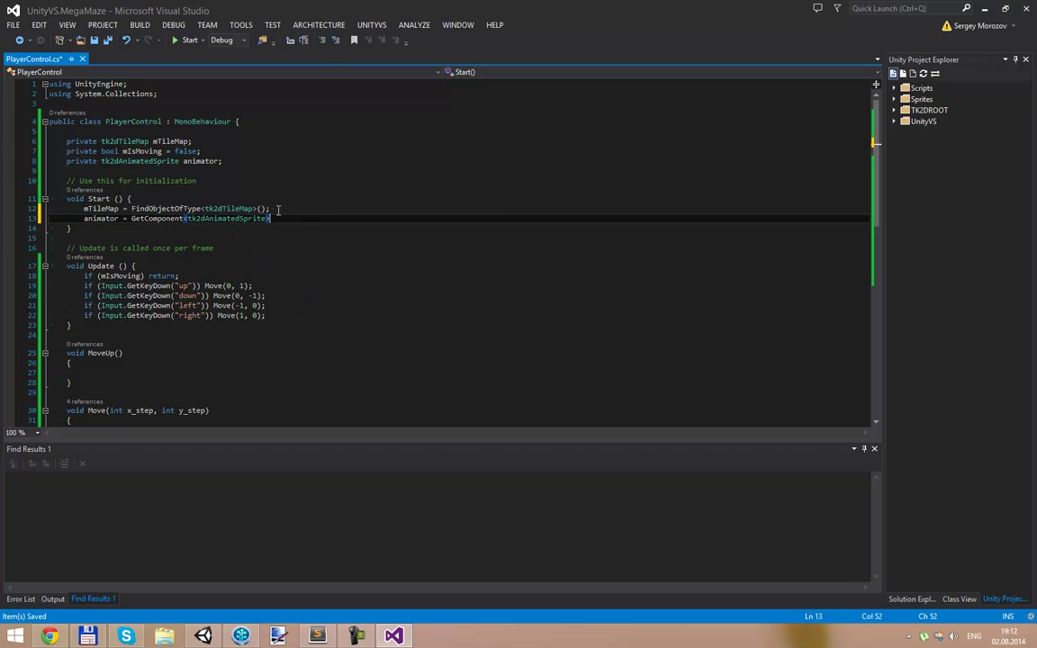
type(";")
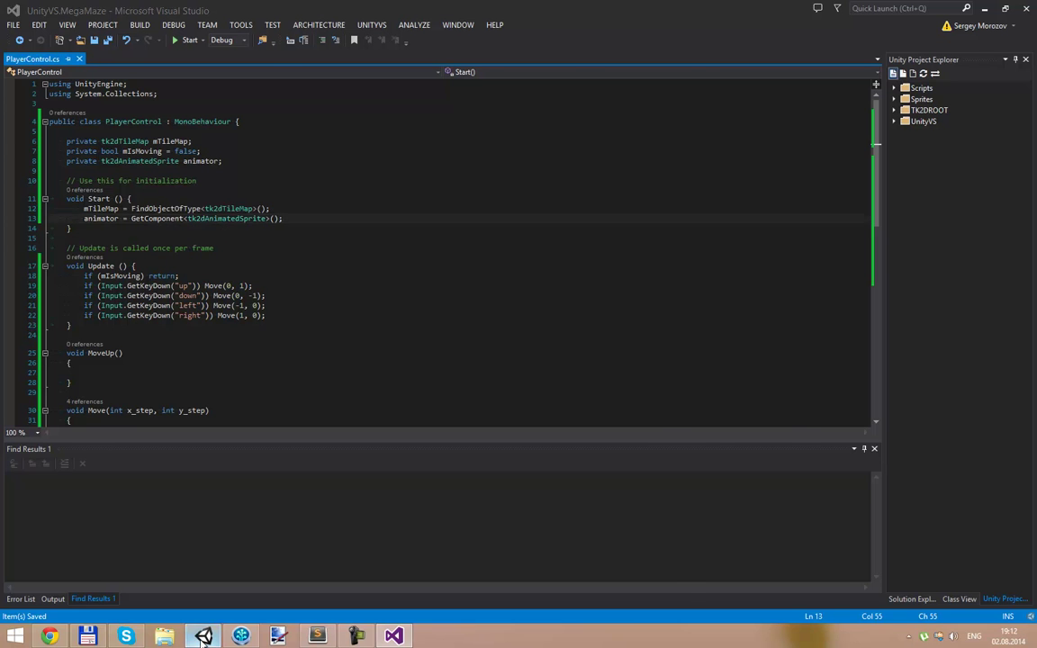
- Save the script, inspect Player 1's components in Unity, and come back to PlayerControl.cs
key("ctrl+s")
key("alt+Tab")
left_click(692, 144)
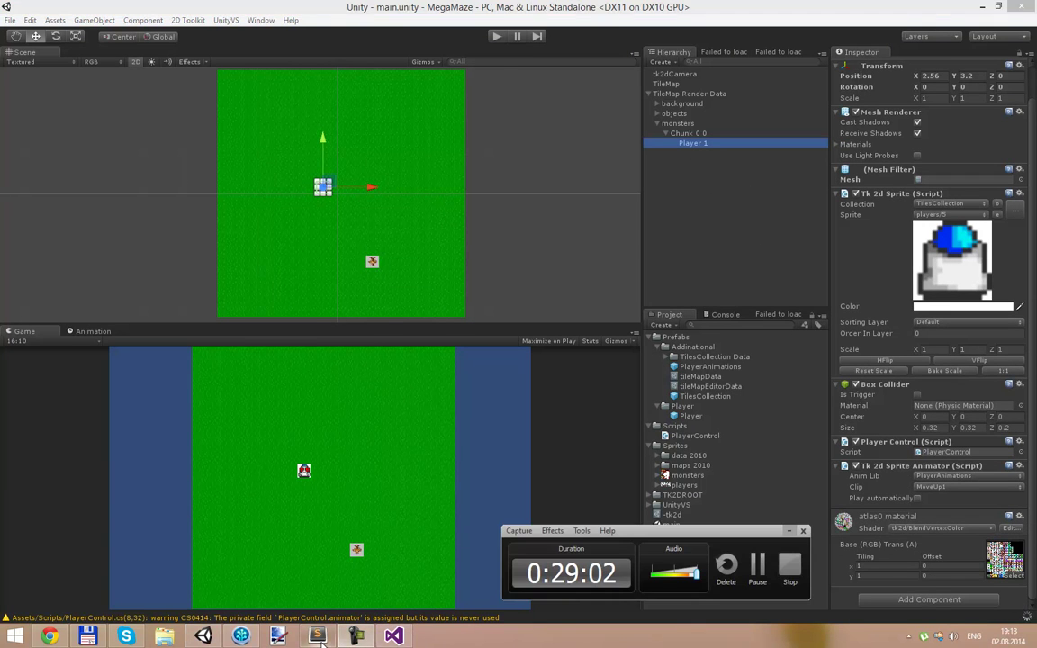
left_click(394, 636)
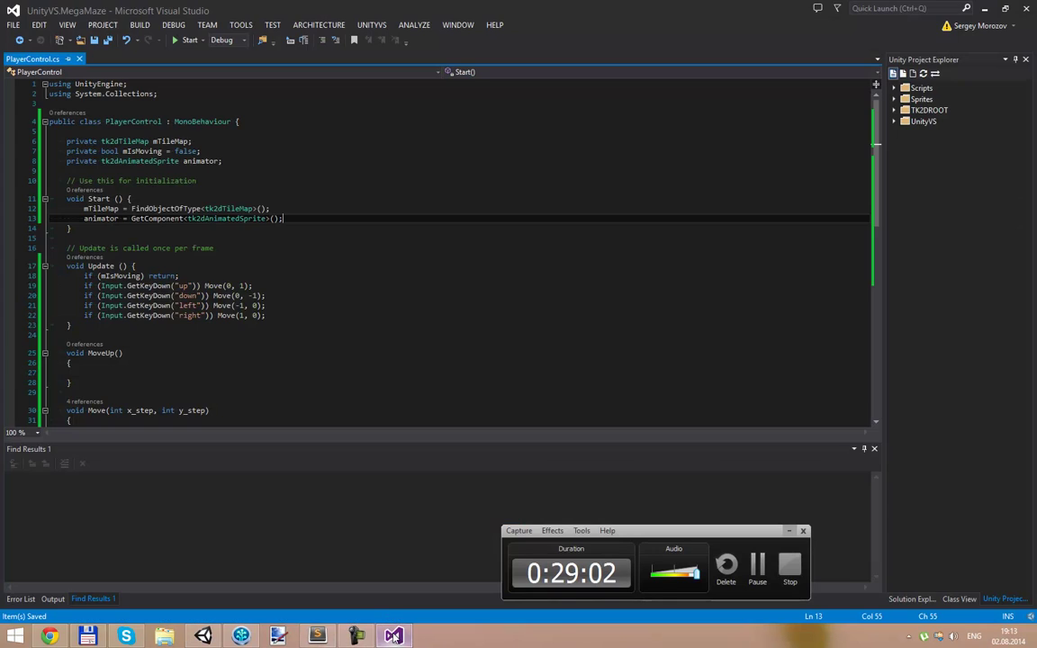
- Replace tk2dAnimatedSprite with tk2dSpriteAnimator in GetComponent and the line 8 field, then save
double_click(225, 217)
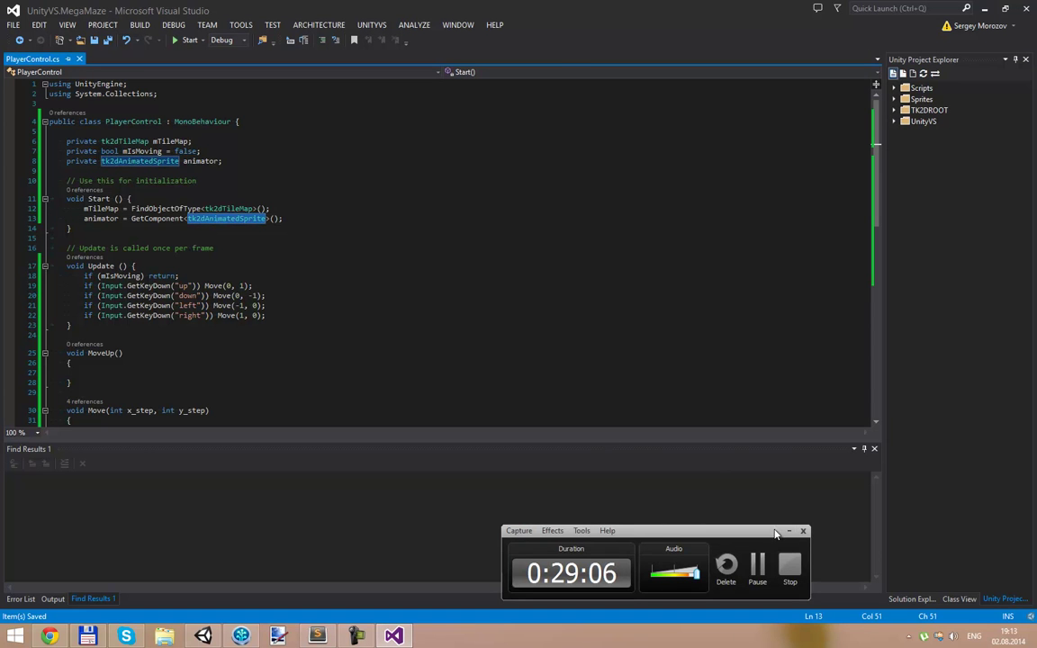
type("tk2dSpr")
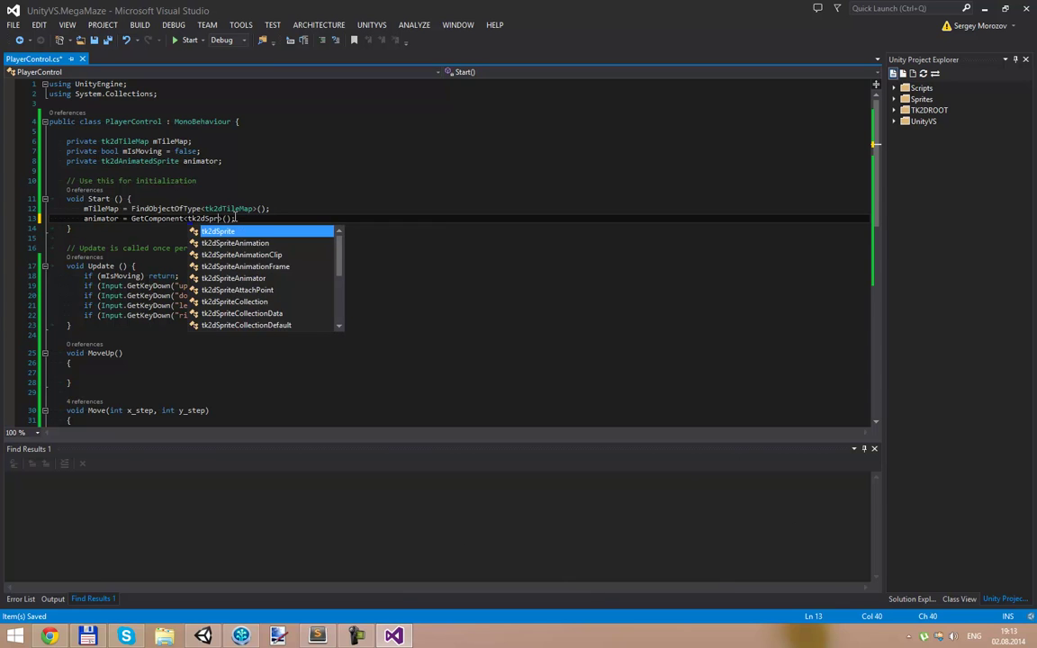
type("iteAnimator>")
key("BackSpace")
key("BackSpace")
type("r")
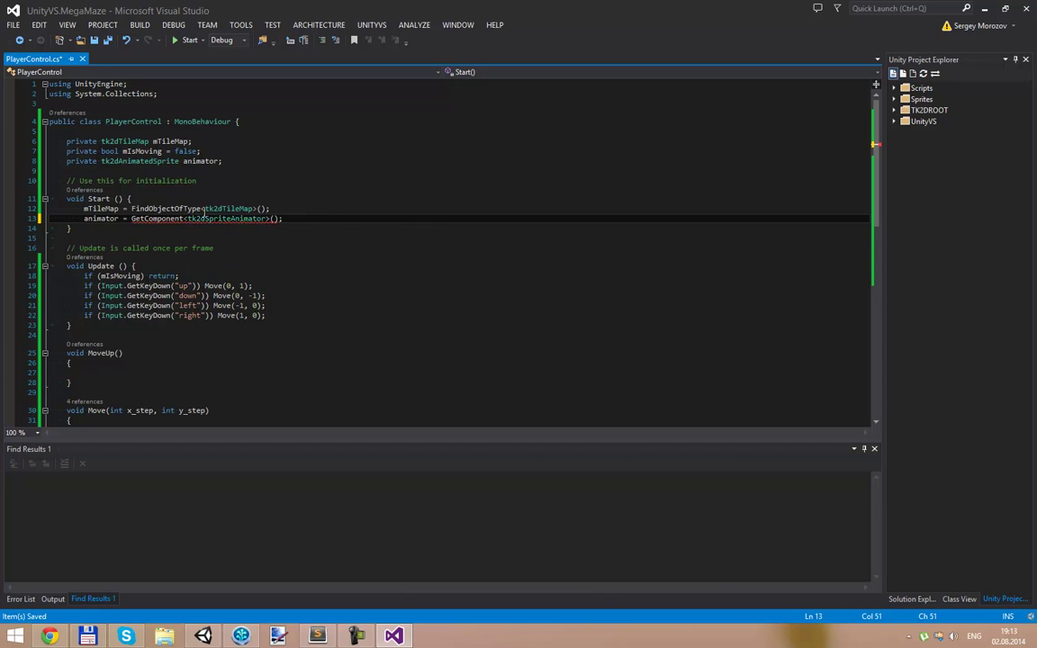
double_click(205, 220)
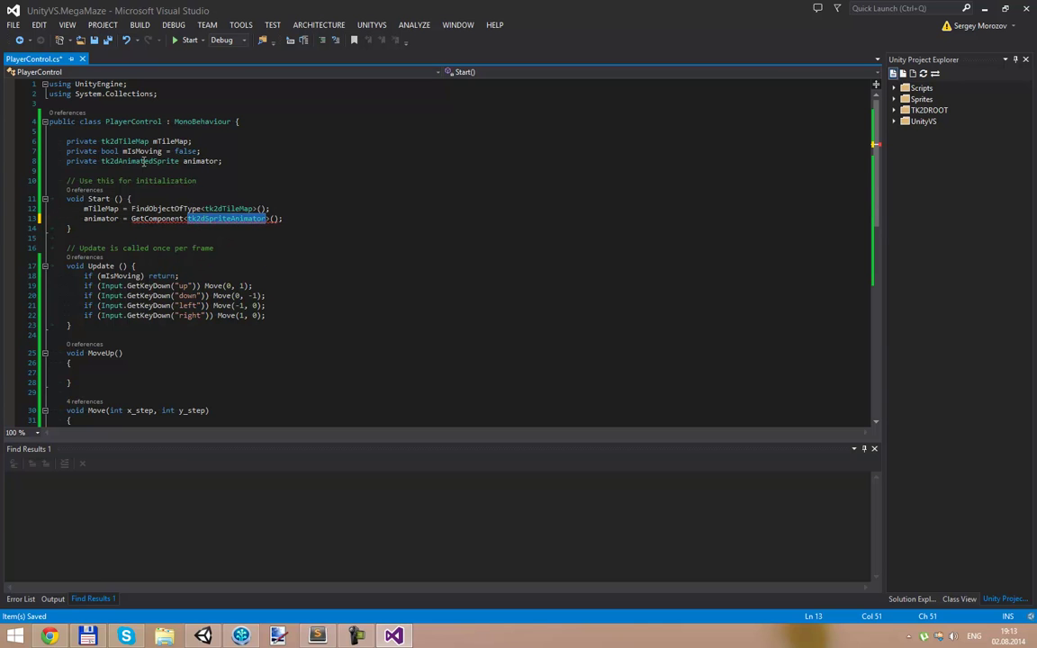
key("ctrl+c")
double_click(144, 161)
key("ctrl+v")
left_click(217, 238)
key("ctrl+s")
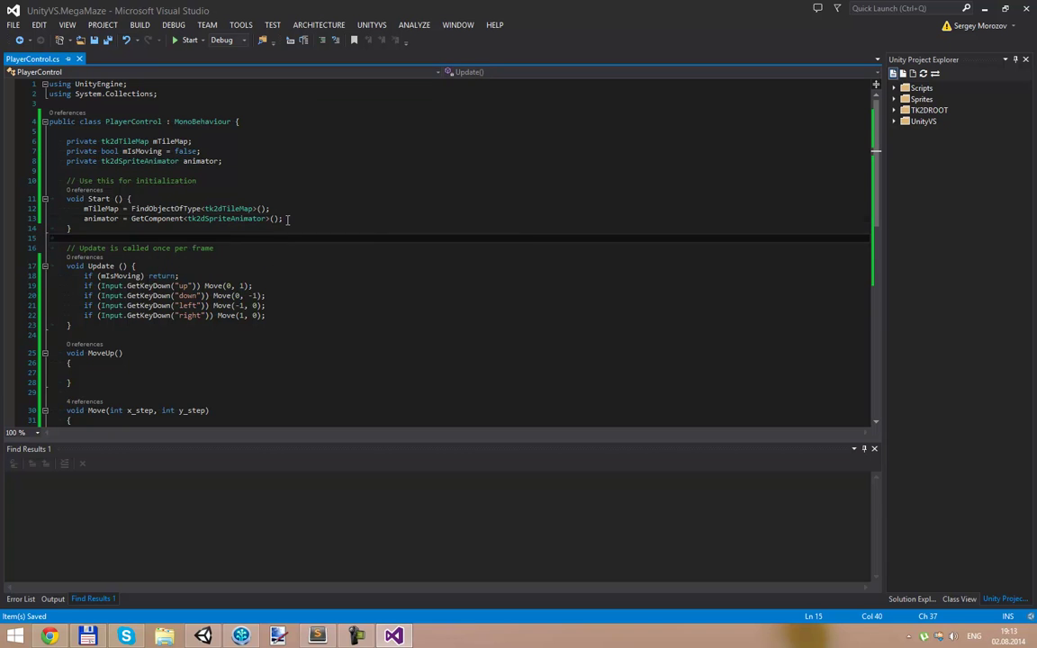
- Write animator.Play("MoveUp1"); inside the MoveUp method body
left_click(216, 372)
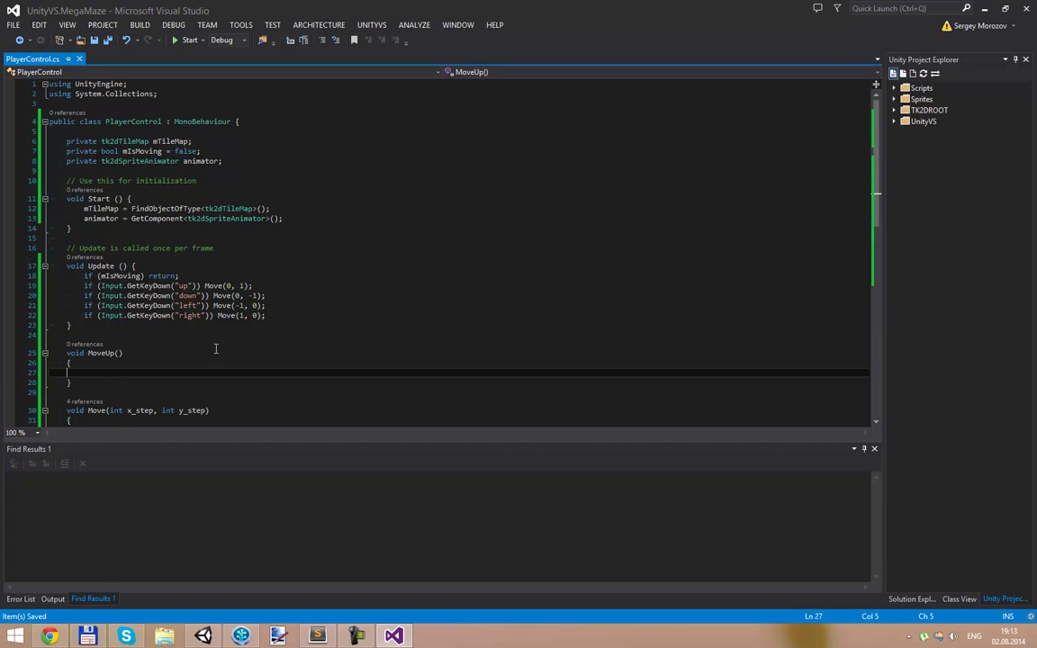
scroll(216, 349, "down", 6)
scroll(283, 324, "up", 3)
scroll(282, 326, "down", 5)
scroll(281, 328, "up", 4)
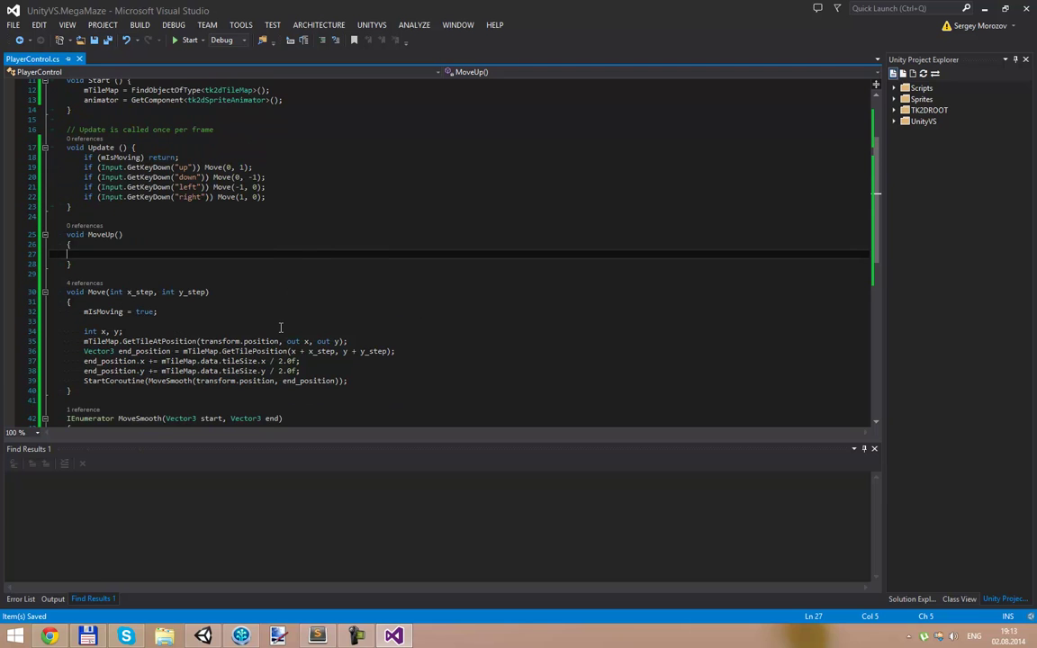
key("Tab")
type("tk2dSpriteAnimator")
key("ctrl+shift+Left")
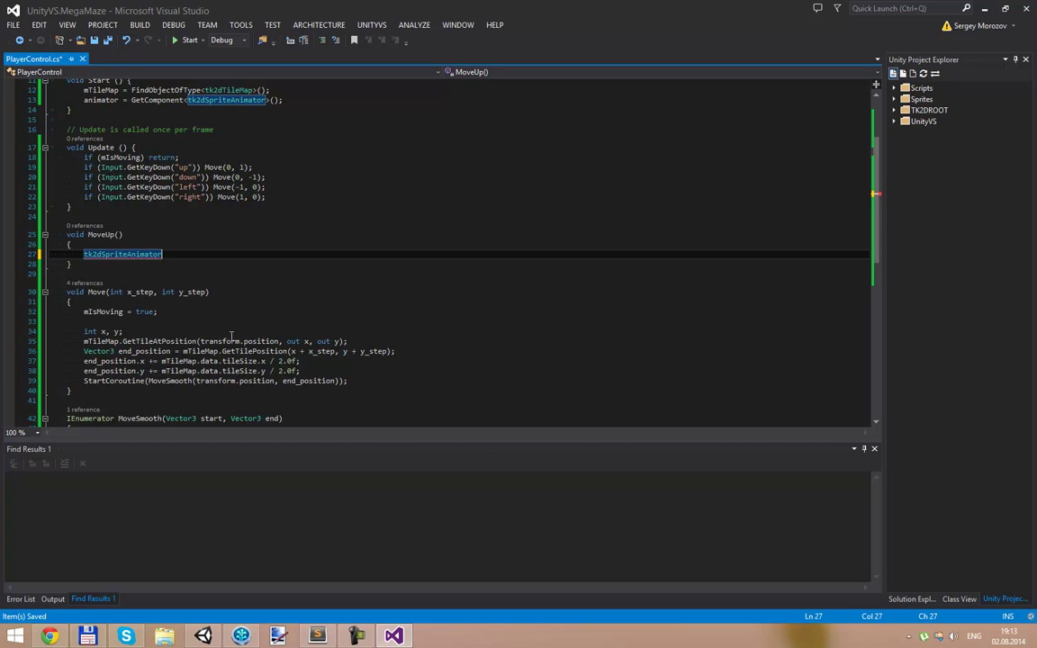
key("BackSpace")
type("animator.")
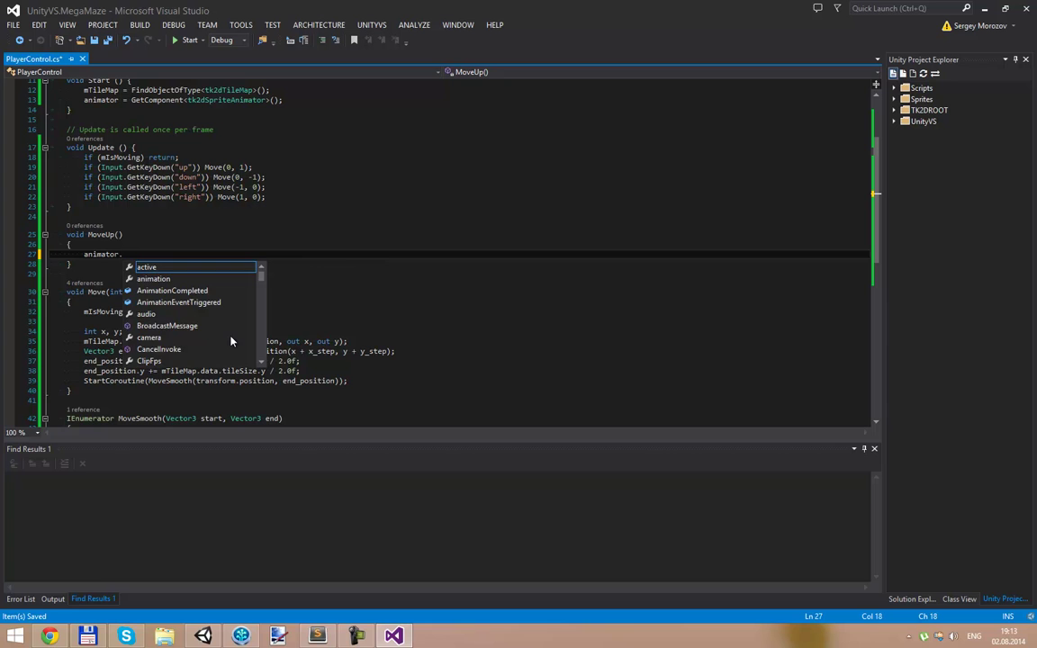
type("Play")
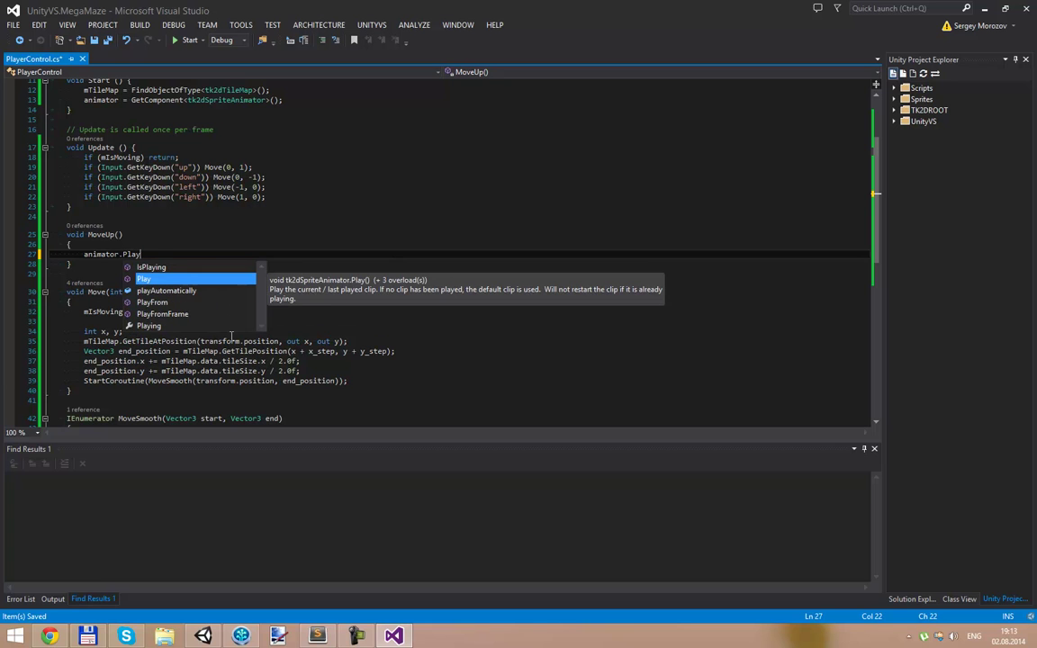
type("(\"MoveUp")
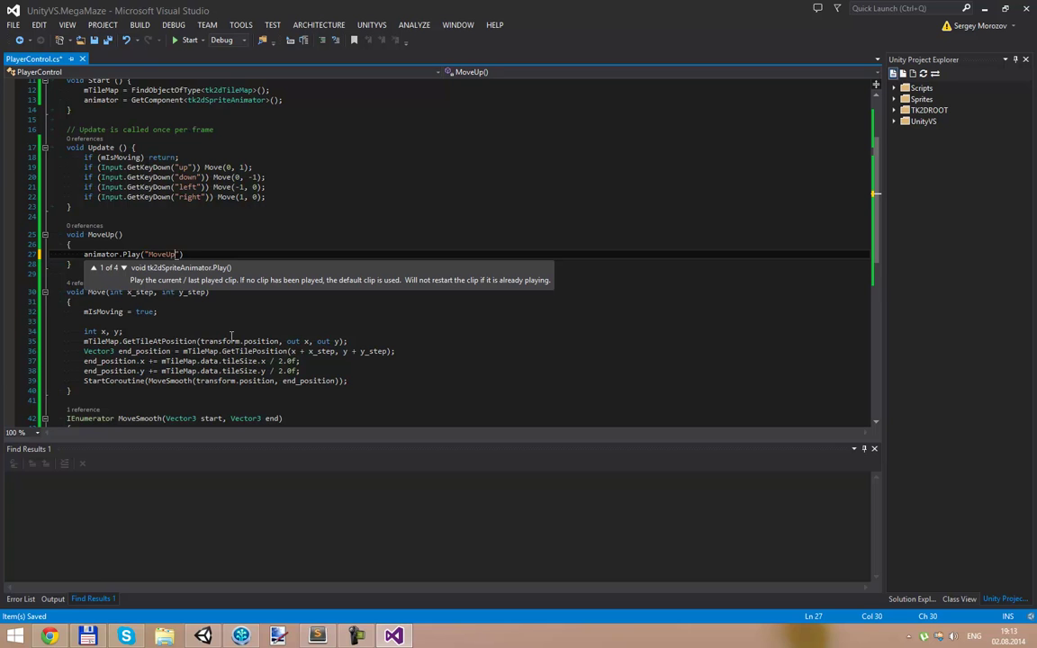
type("1\");")
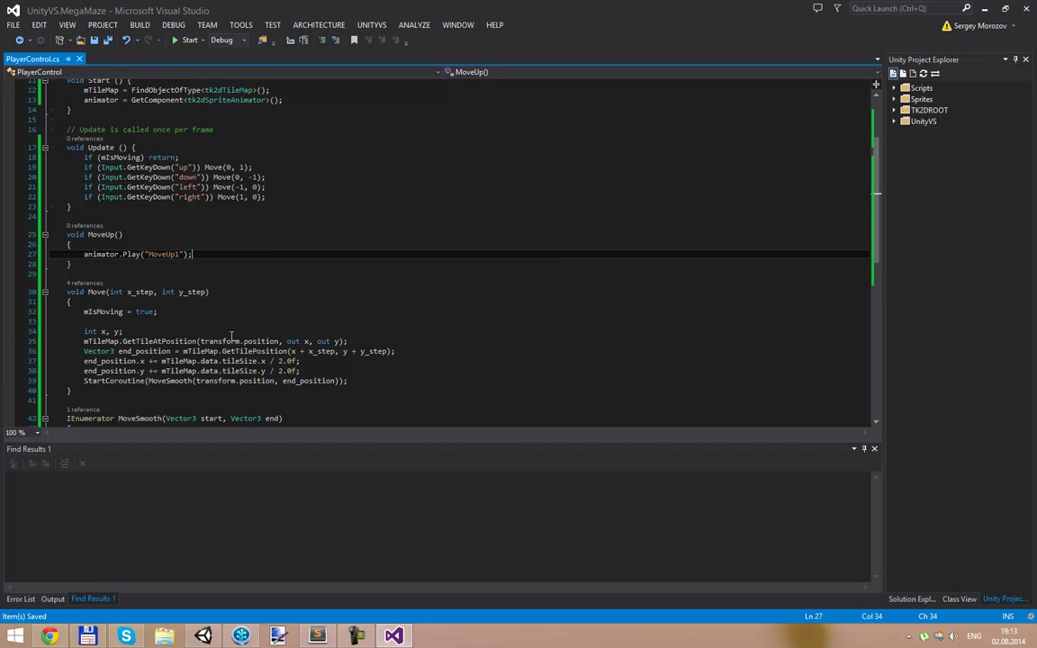
- Add two blank lines after the animator field declaration
scroll(188, 228, "up", 4)
left_click(291, 162)
key("Return")
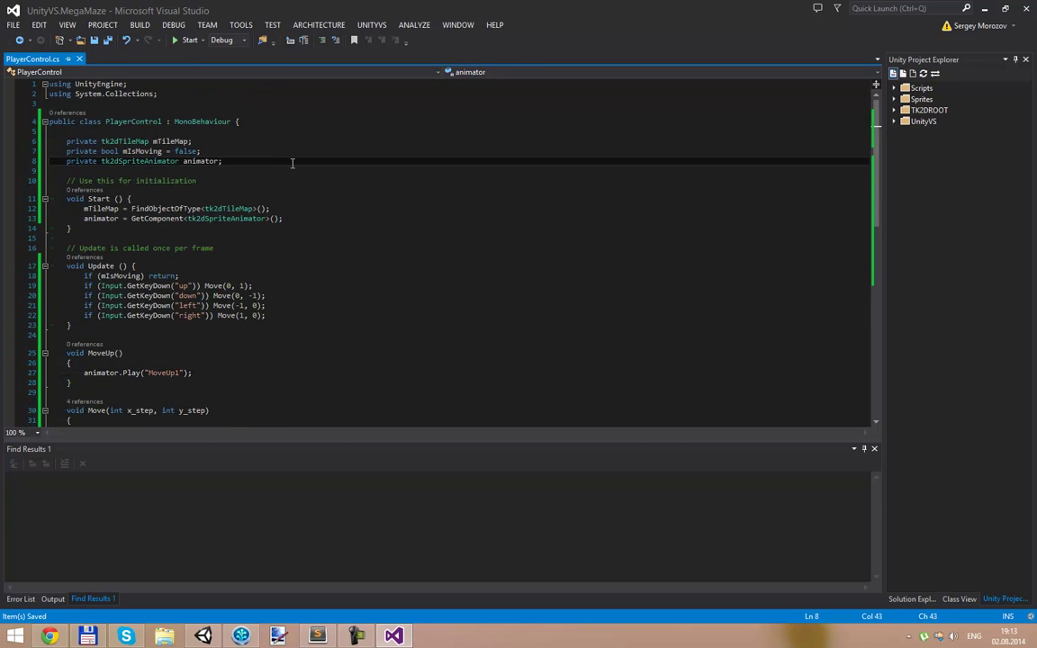
key("Return")
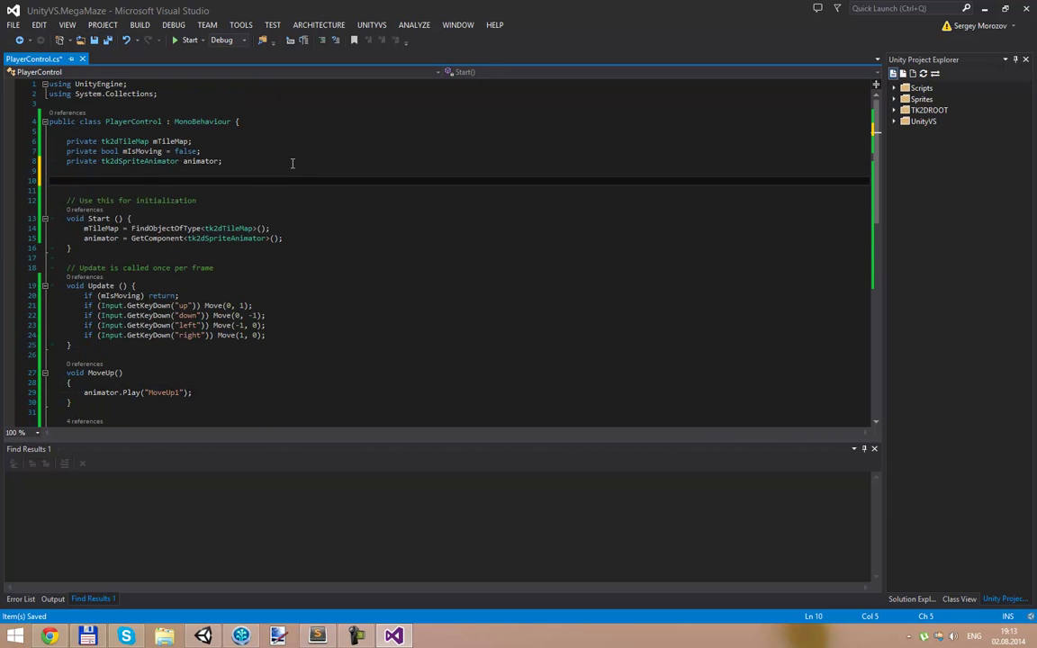
- Declare private bool mMoveUpAnim1 = true; below the fields
type("bool")
key("shift+Home")
type("private bool")
type(" move")
type("up")
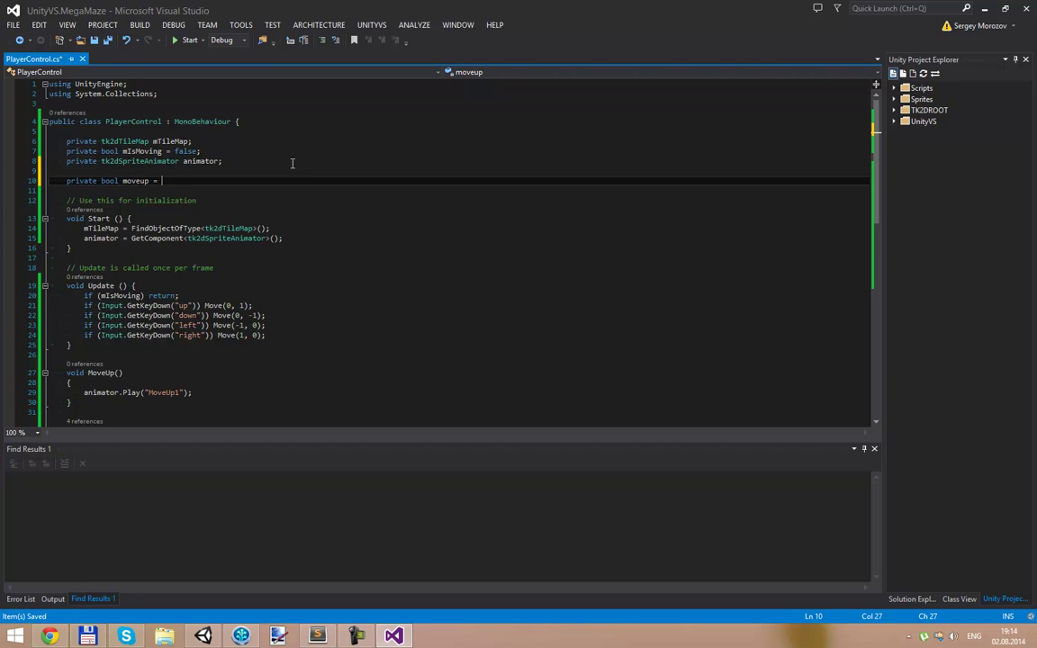
key("BackSpace")
key("BackSpace")
key("BackSpace")
key("BackSpace")
type("Anim")
key("Left")
key("Left")
key("Left")
type("M")
type("true;")
- Duplicate that declaration three times, renaming the copies mMoveDownAnim1, mMoveLeftAnim1 and mMoveRightAnim1
key("ctrl+c")
key("ctrl+v")
key("ctrl+v")
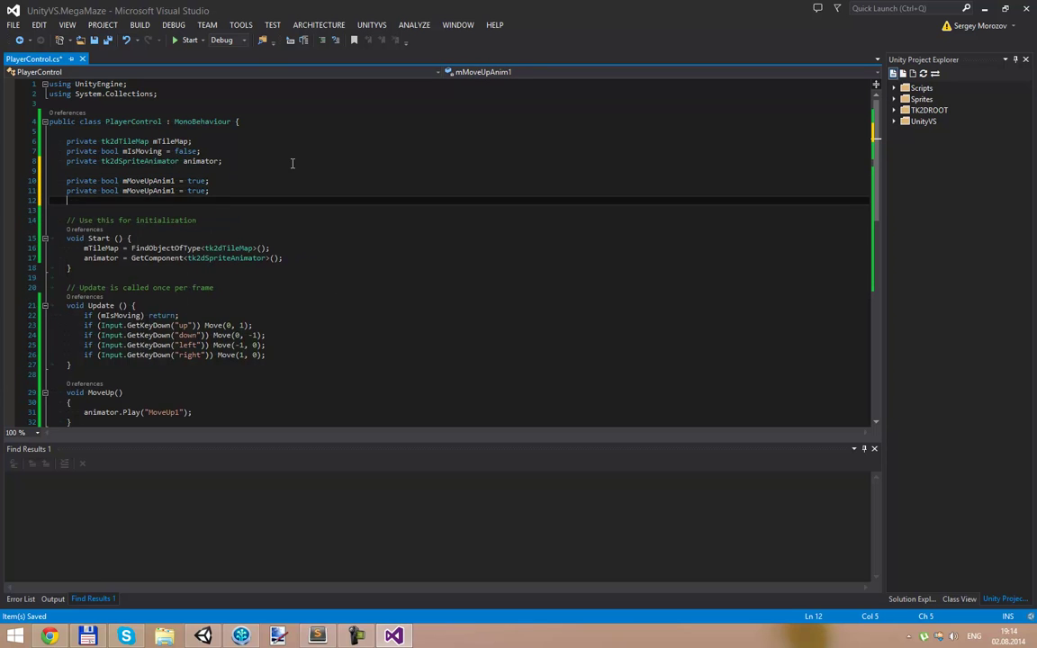
key("ctrl+v")
key("Up")
key("Left")
key("BackSpace")
key("BackSpace")
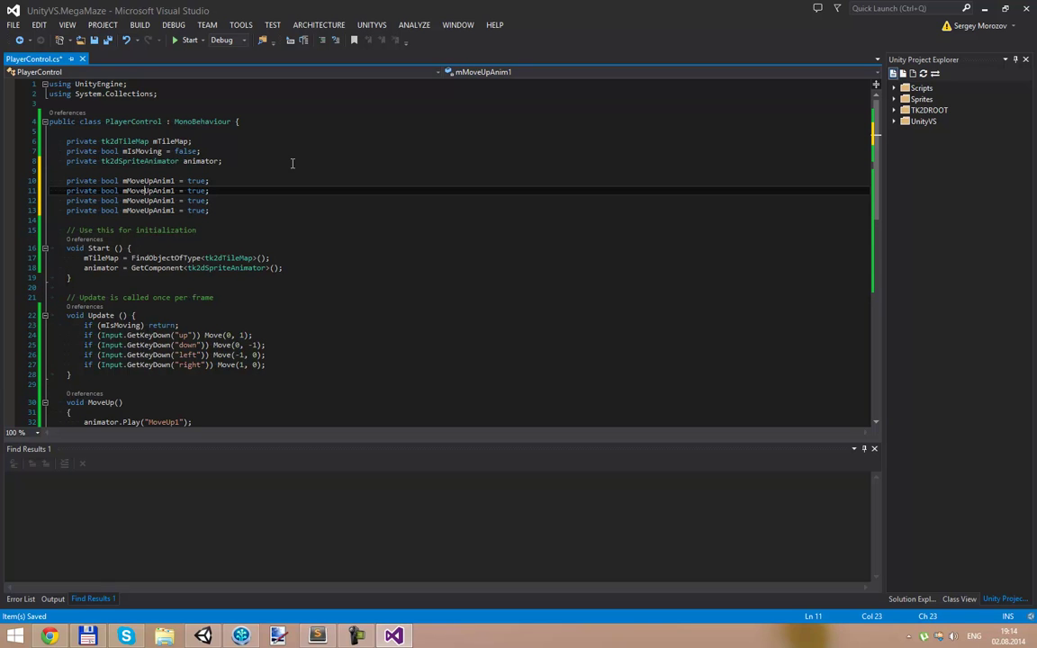
type("Down")
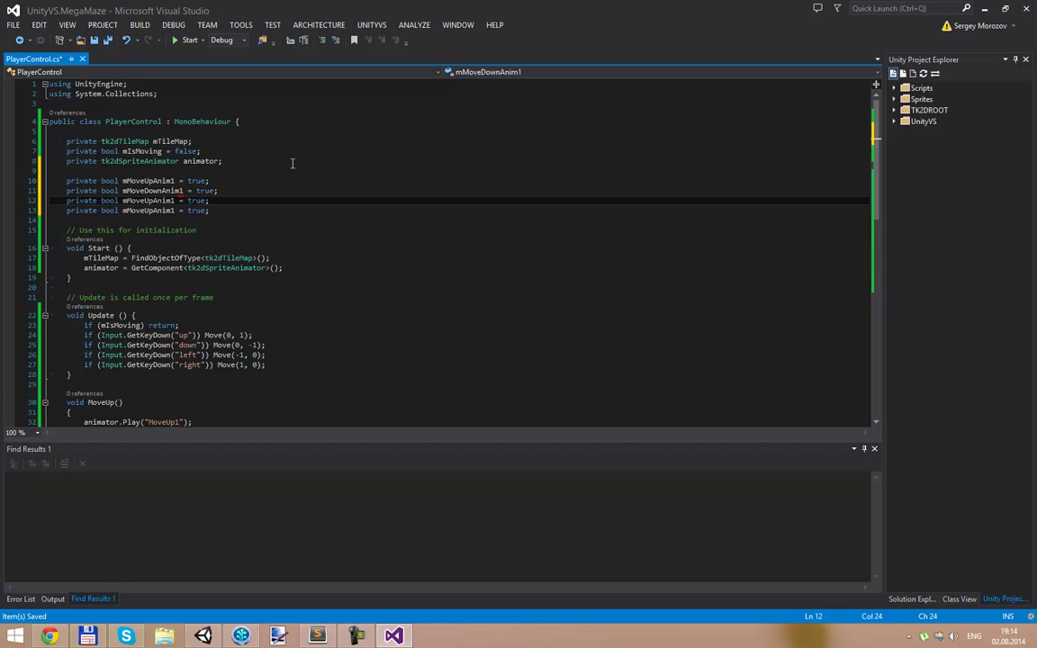
key("BackSpace")
key("BackSpace")
type("Left")
key("Down")
key("BackSpace")
key("BackSpace")
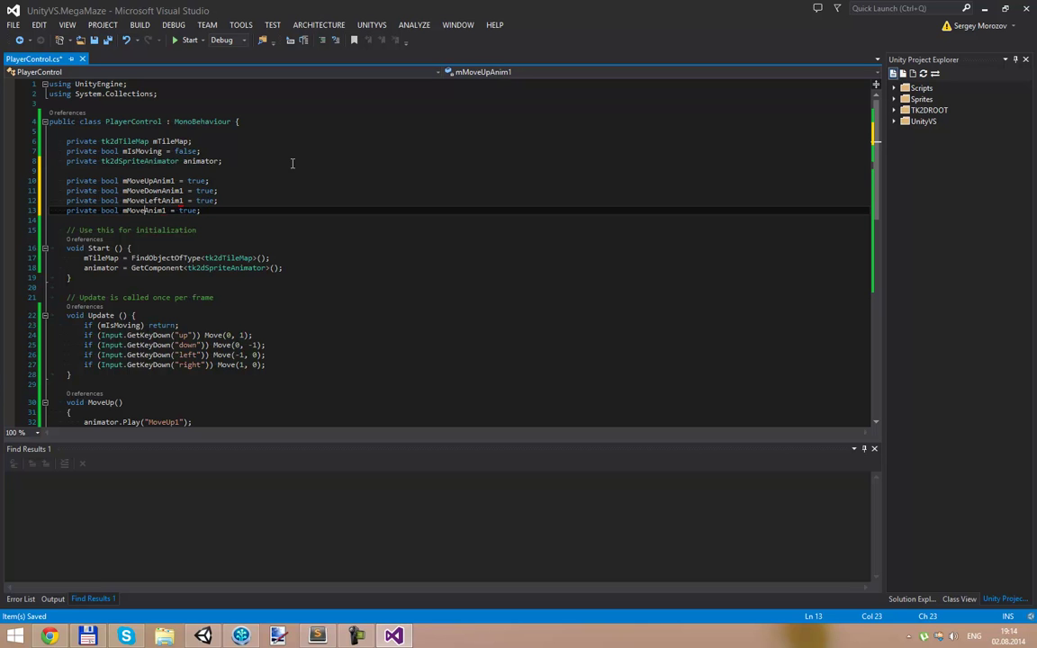
type("Right")
scroll(292, 163, "down", 3)
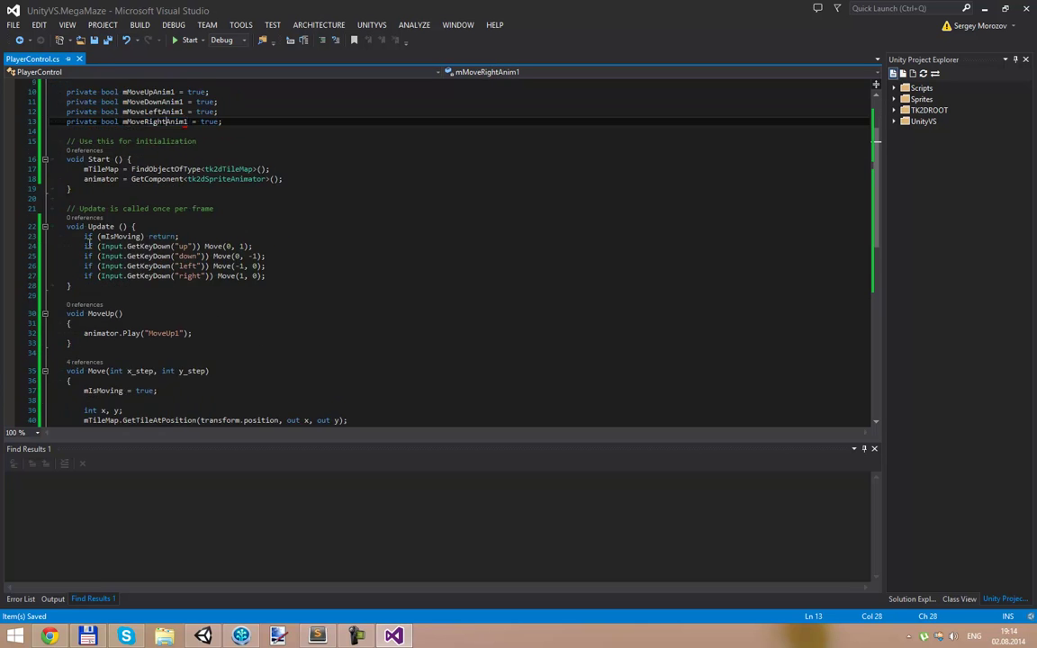
- Wrap the MoveUp1 play call in an if on mMoveUpAnim1 and add an else branch
left_click(84, 337)
key("Return")
key("Up")
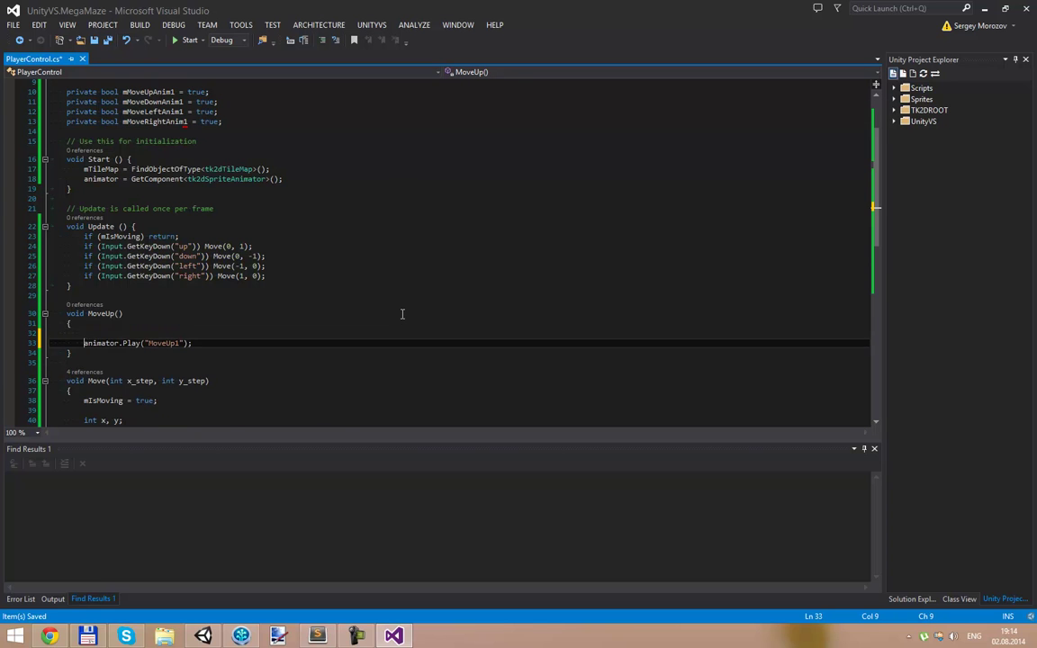
type("if (")
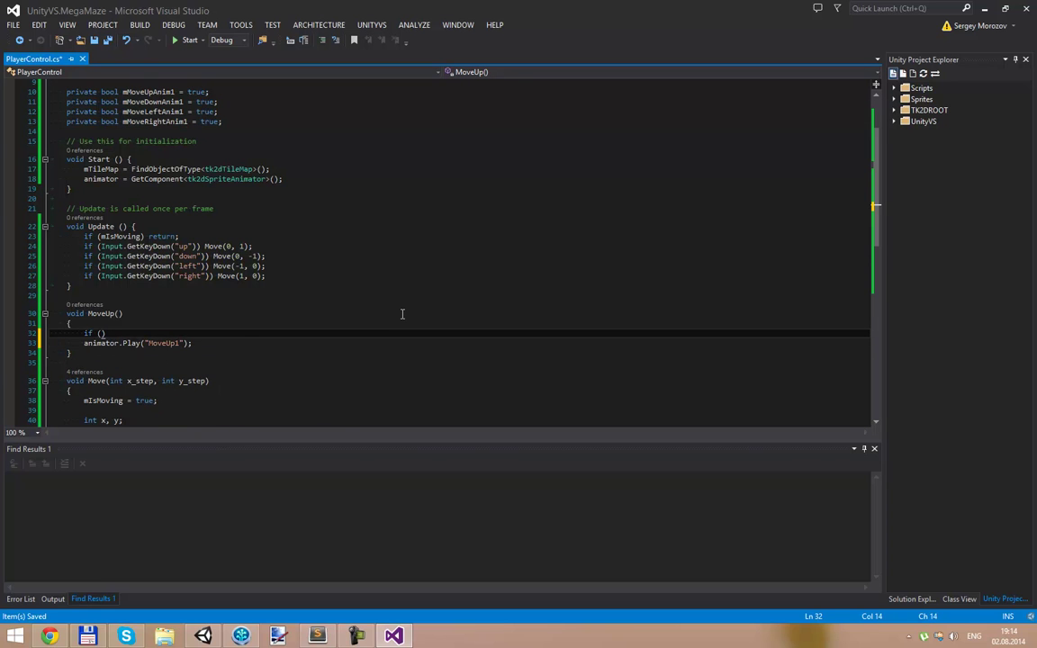
type("mMoveU")
key("Tab")
key("Down")
key("Home")
key("Tab")
key("End")
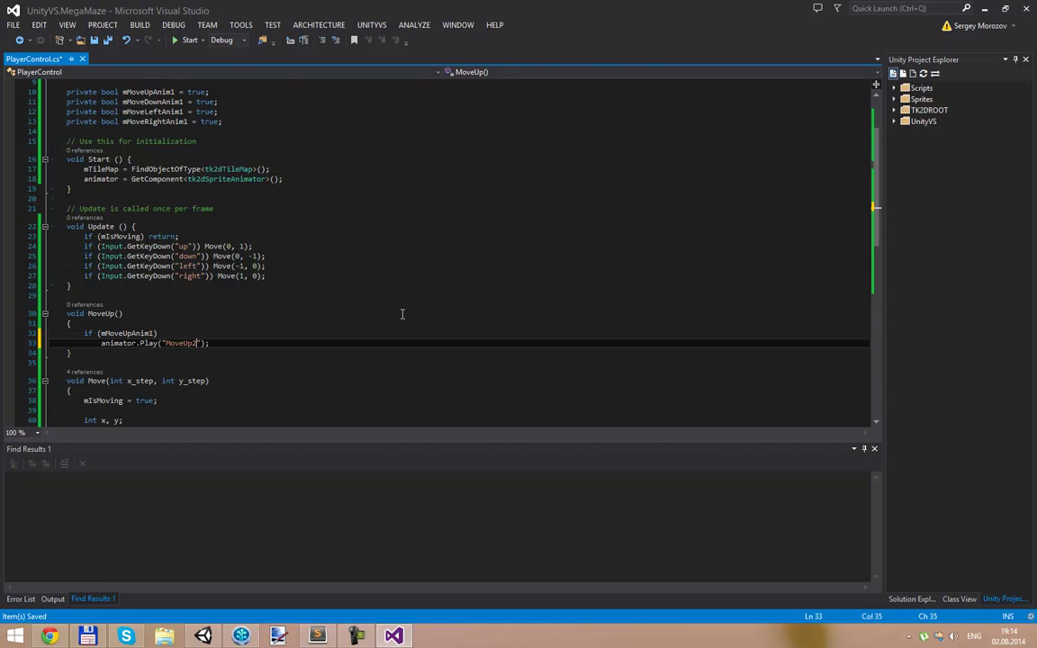
key("Return")
key("Up")
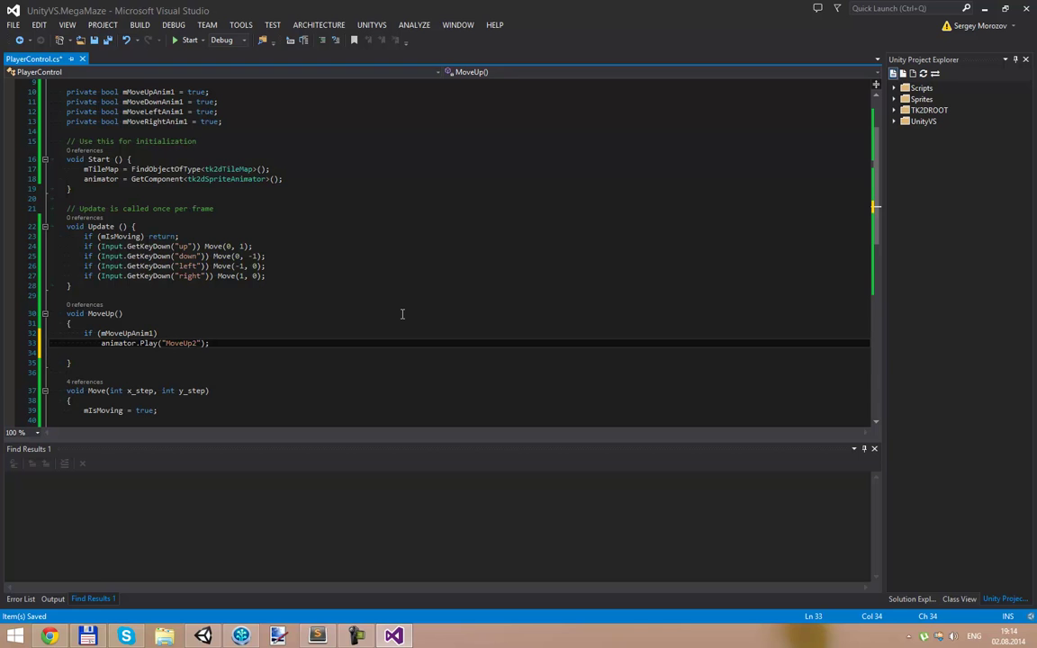
key("Return")
type("else")
key("Return")
- Make the else branch play the MoveUp2 clip
type("anim")
key("Escape")
key("Up")
key("Up")
key("Down")
key("Down")
key("ctrl+shift+Left")
key("ctrl+v")
key("Delete")
type("2")
- After the if/else, toggle mMoveUpAnim1 = !mMoveUpAnim1 and call Move(0, 1)
key("End")
key("Return")
type("mMoveU")
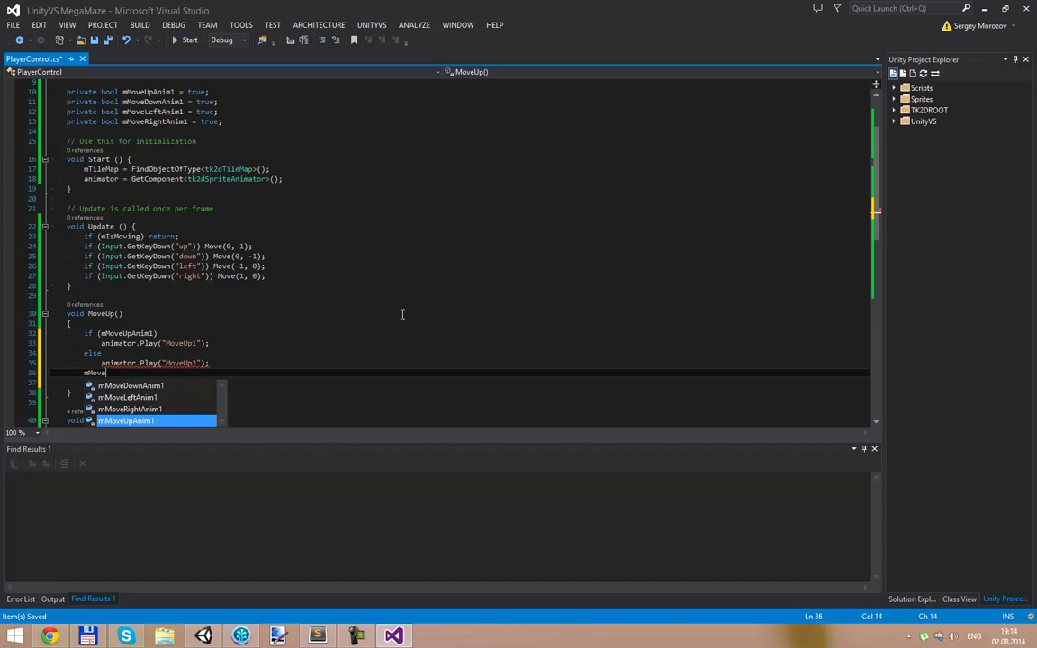
key("Tab")
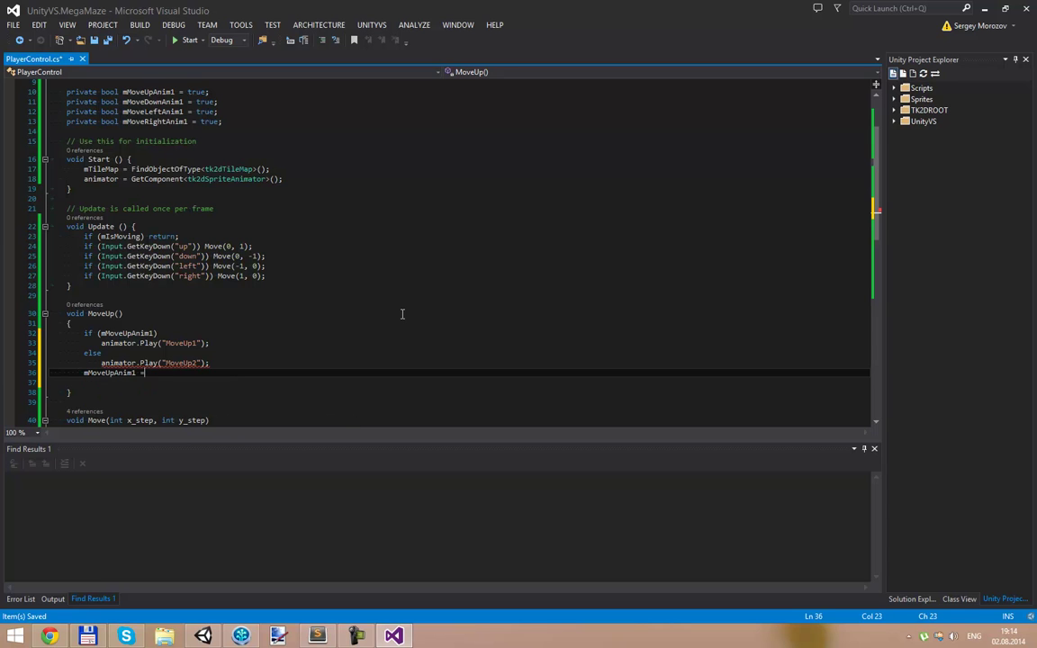
type("mMoveUpAnim1;")
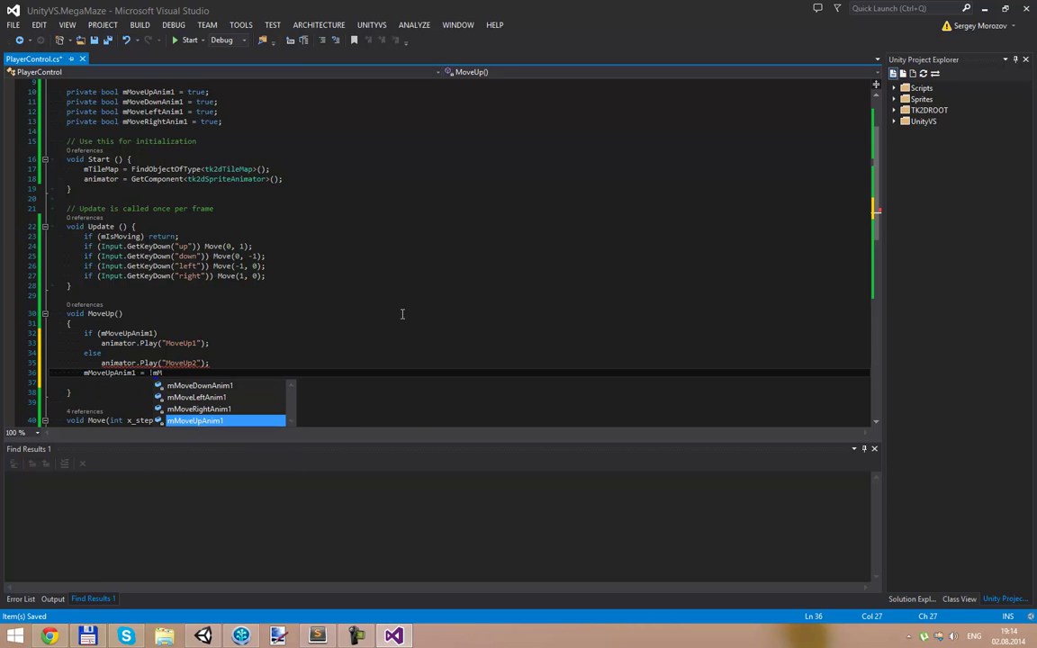
key("Tab")
type(";")
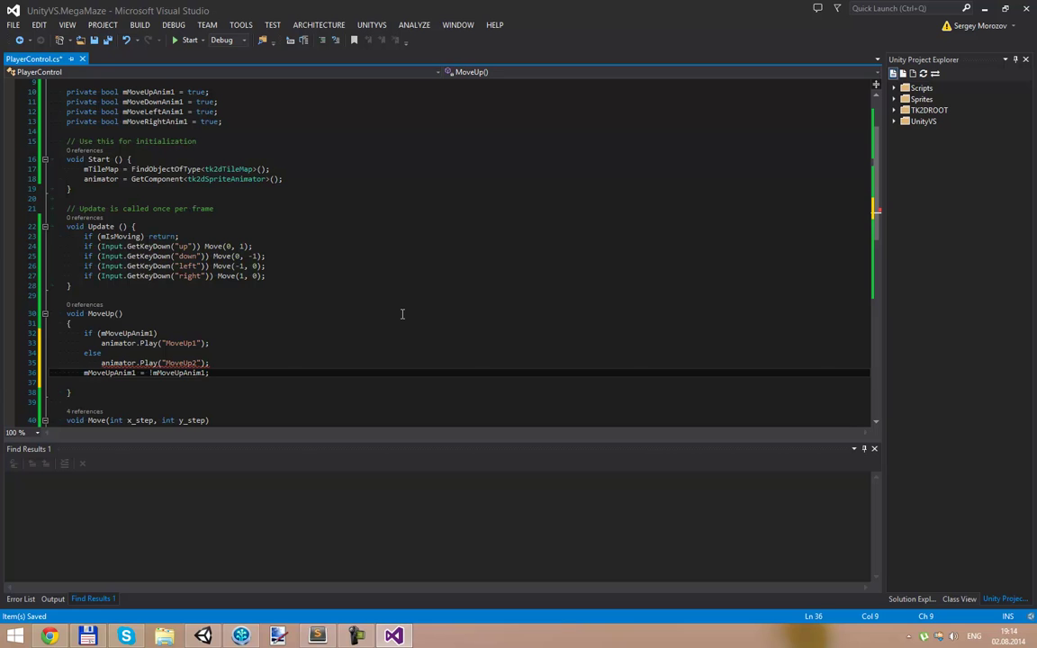
key("Return")
key("Down")
key("Delete")
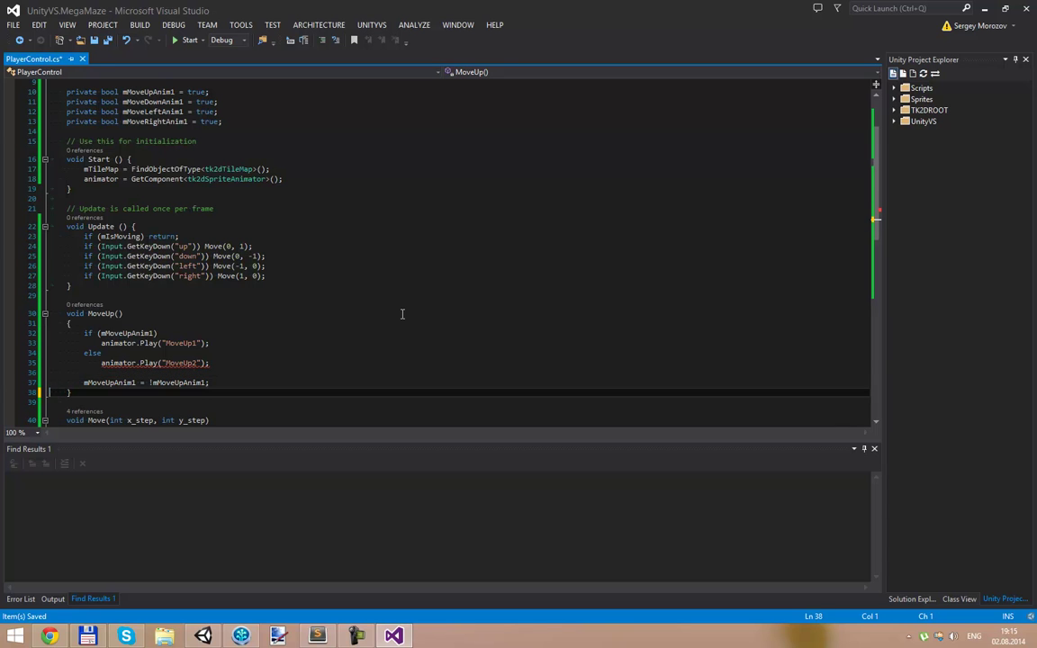
left_click(85, 372)
key("Return")
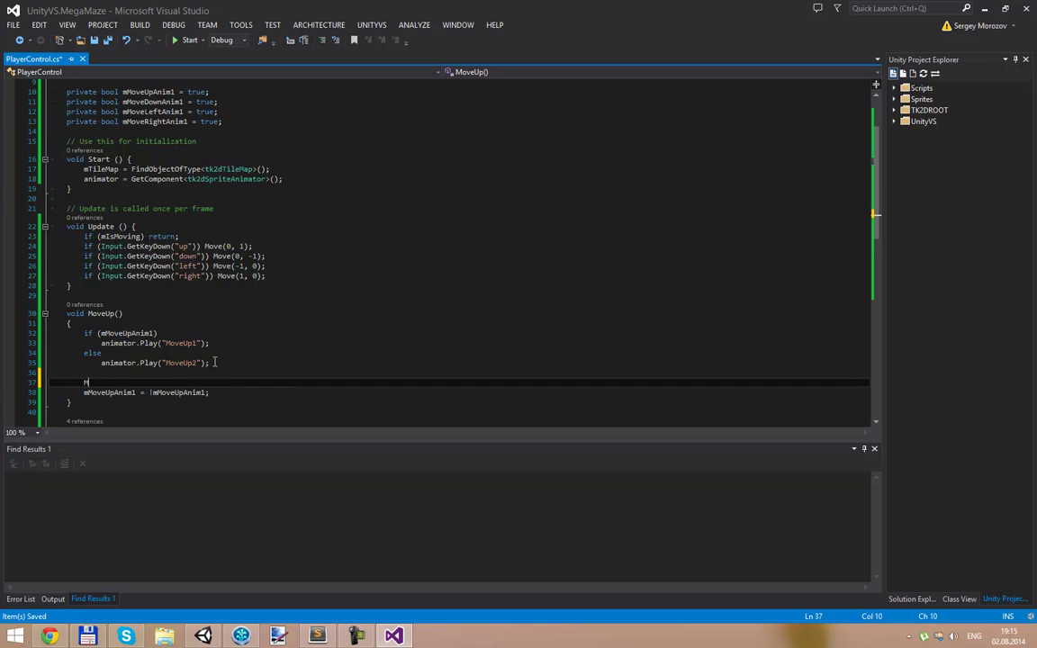
type("Move(0, 1);")
- In Update, replace the up key's Move(0, 1) call with MoveUp();
double_click(97, 315)
key("ctrl+c")
left_click_drag(205, 246, 251, 246)
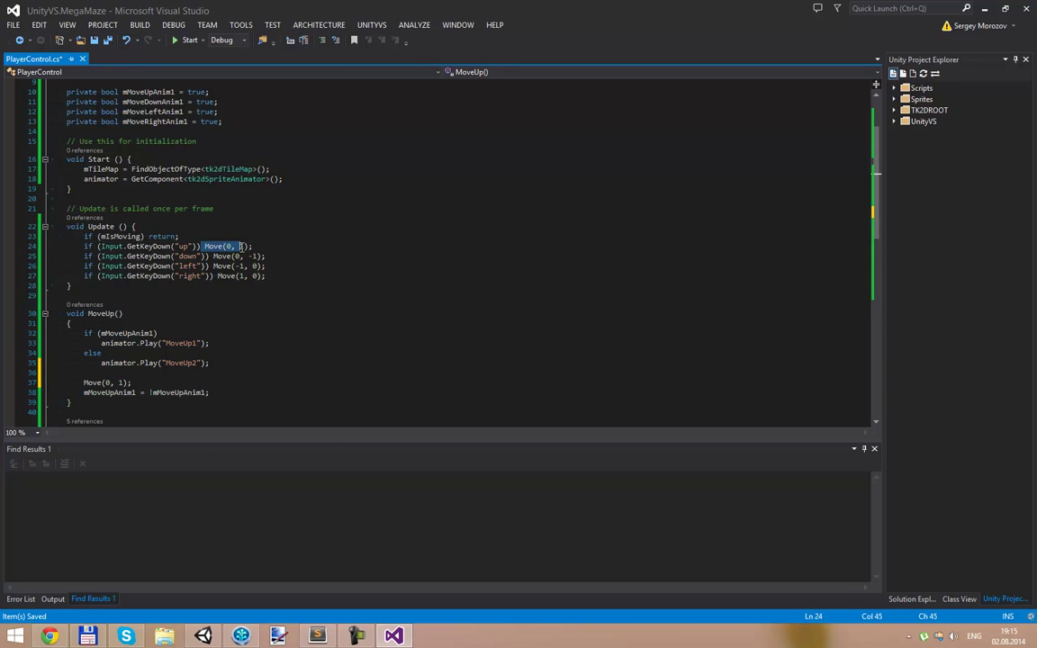
key("ctrl+v")
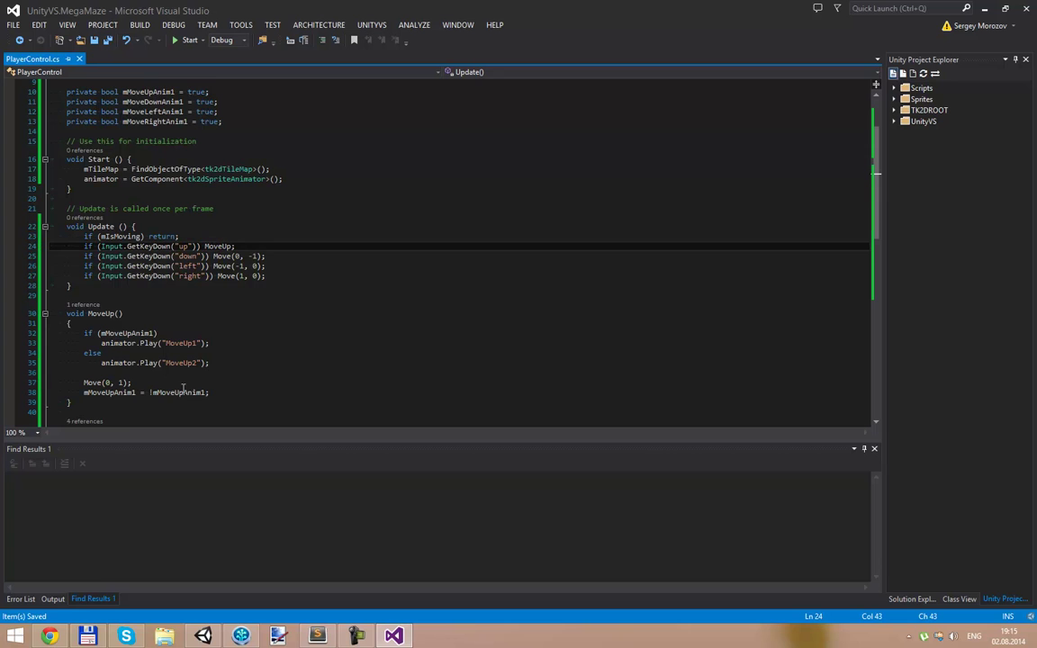
scroll(173, 347, "down", 1)
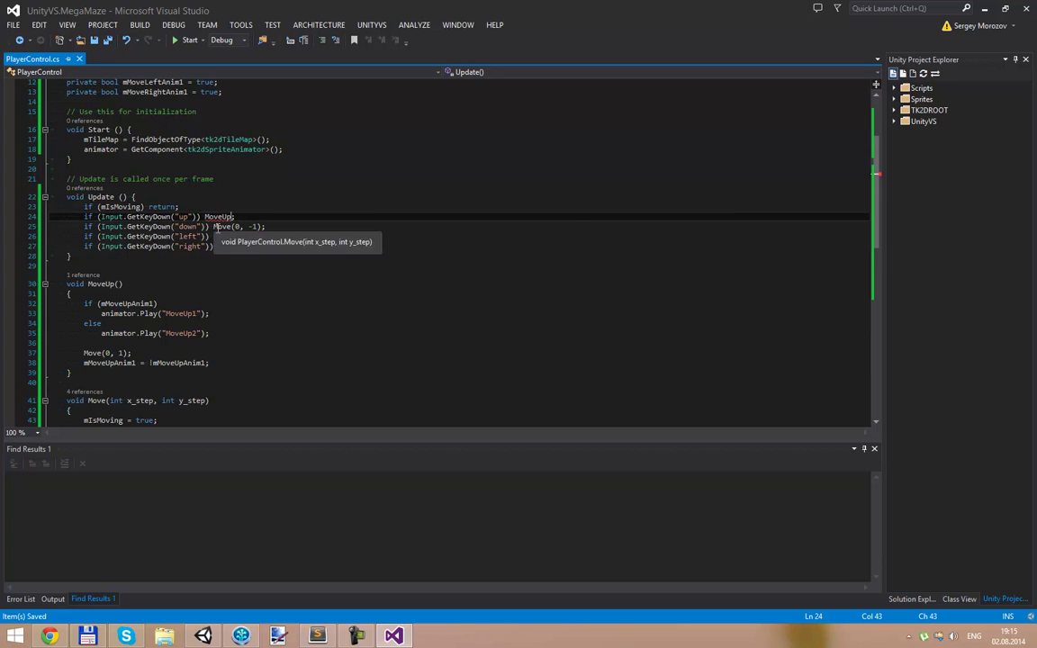
mouse_move(228, 216)
type("();")
left_click(179, 382)
scroll(270, 388, "down", 2)
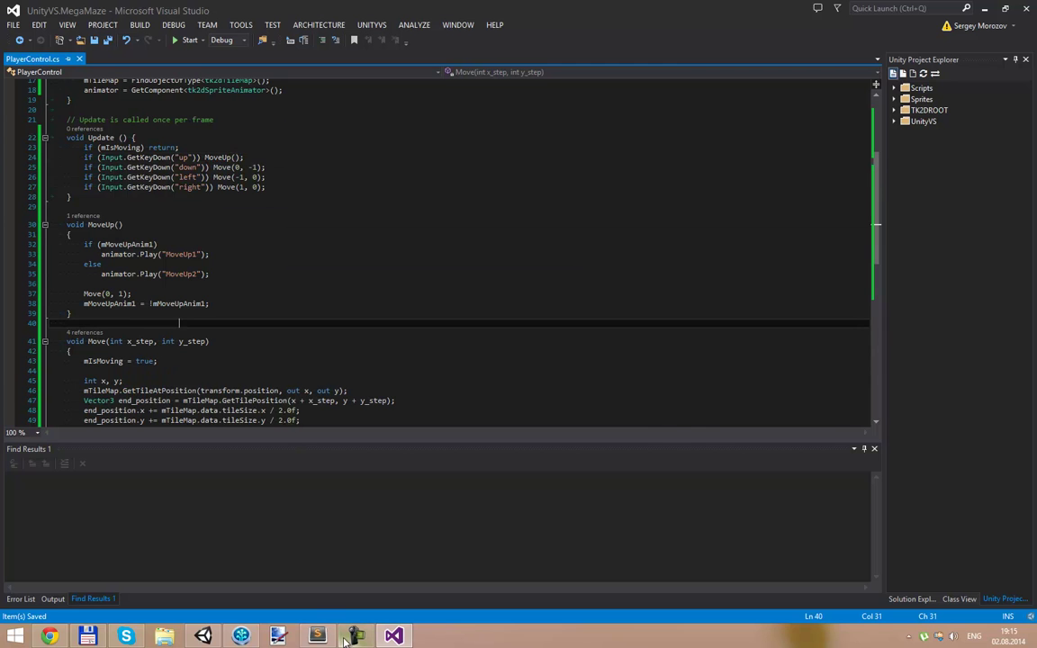
left_click(203, 636)
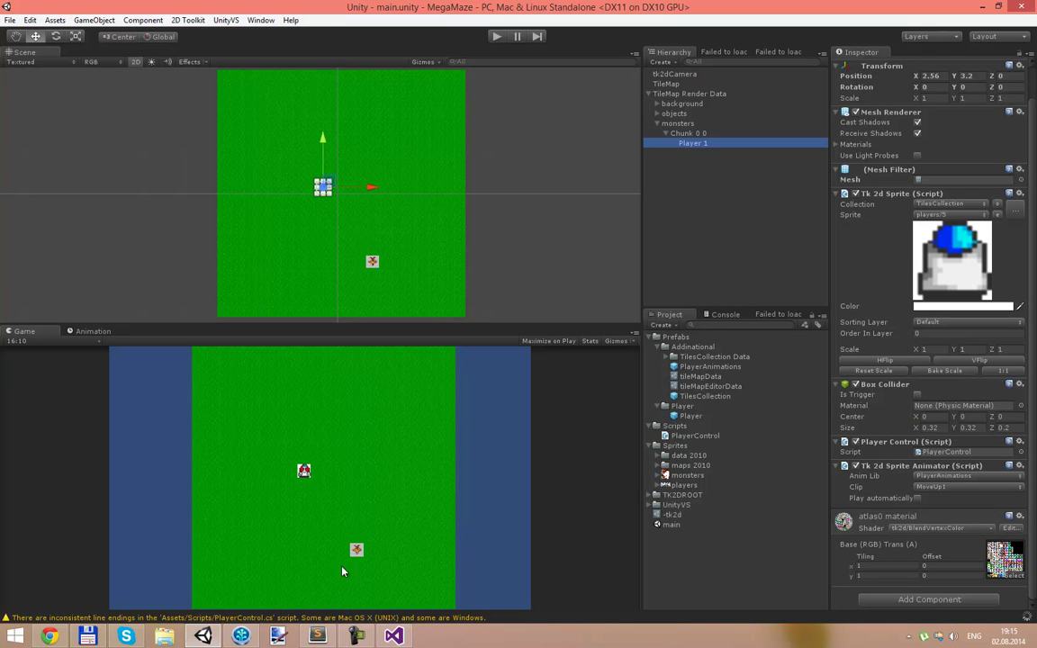
left_click(725, 314)
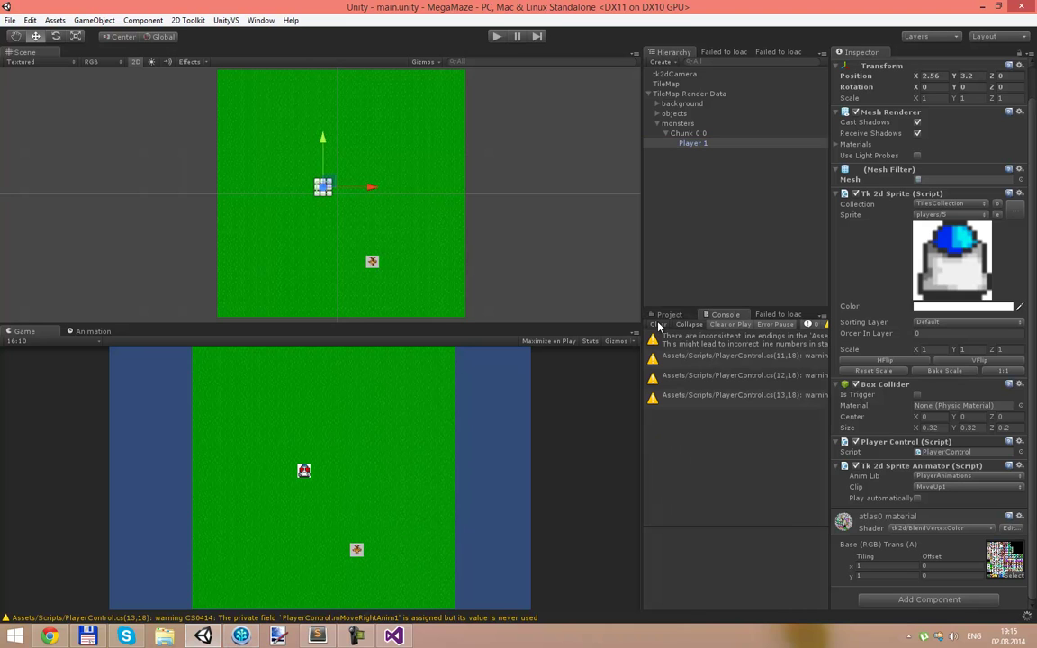
left_click(747, 377)
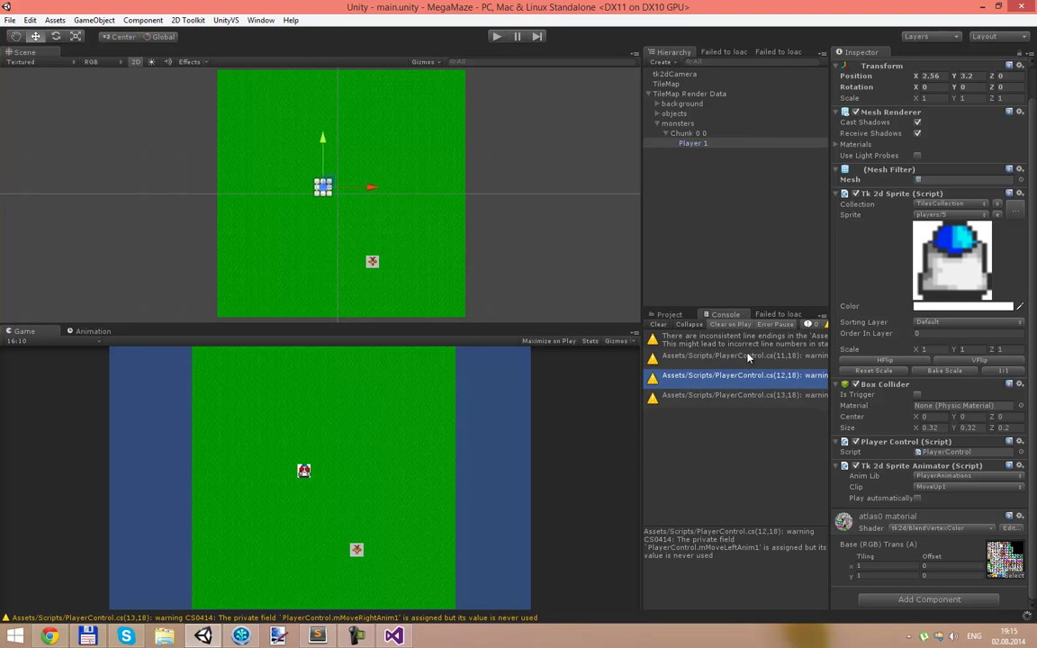
left_click(669, 314)
left_click(495, 36)
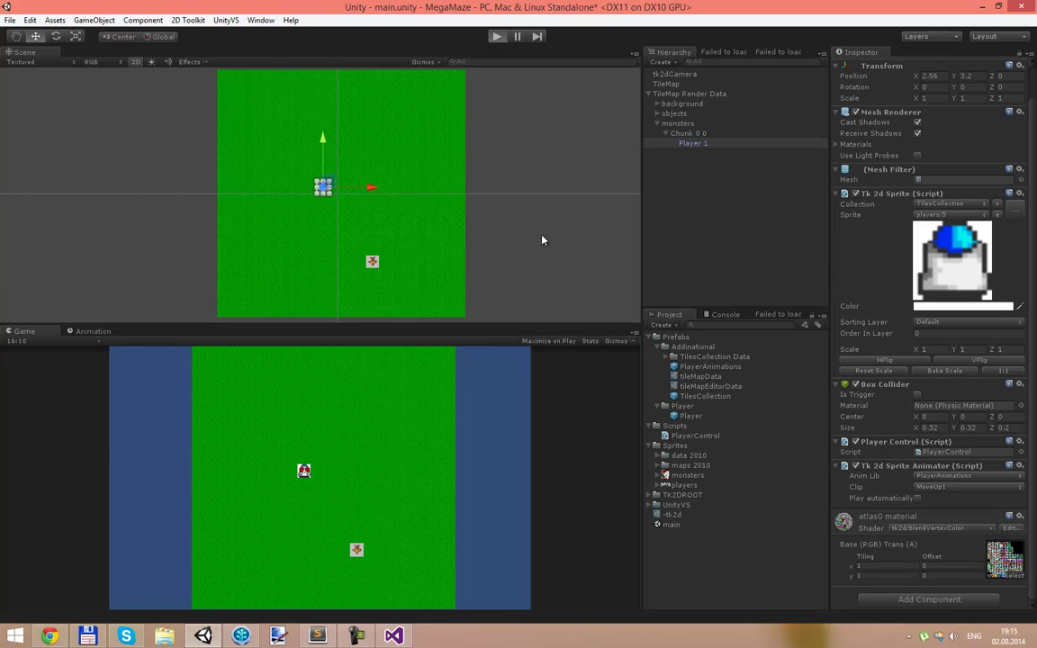
key("Up")
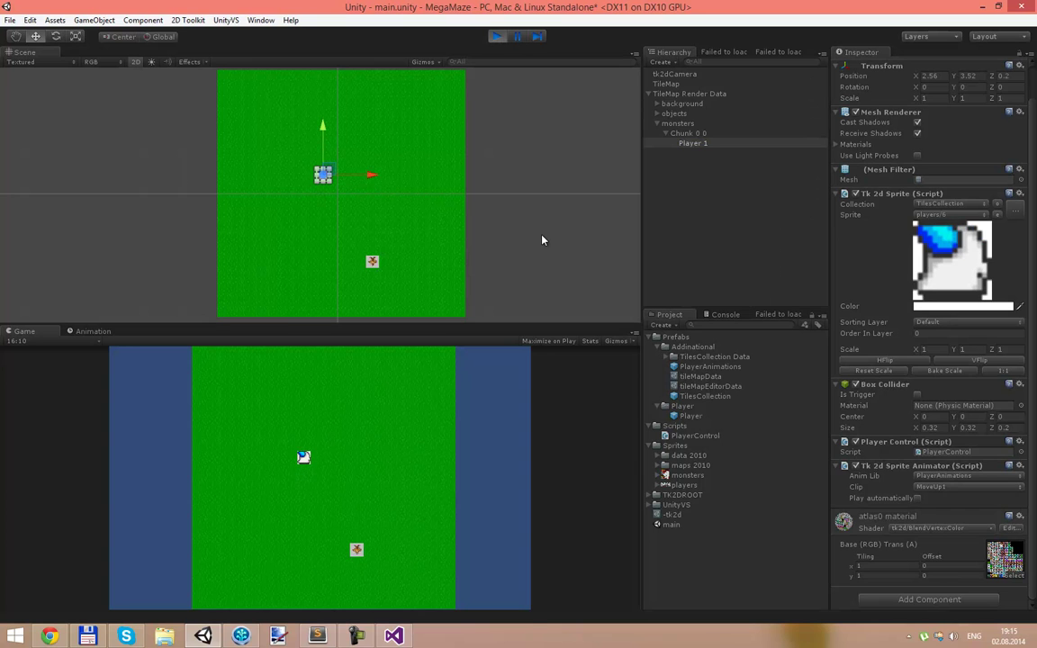
key("Up")
key("Up")
key("Down")
key("Down")
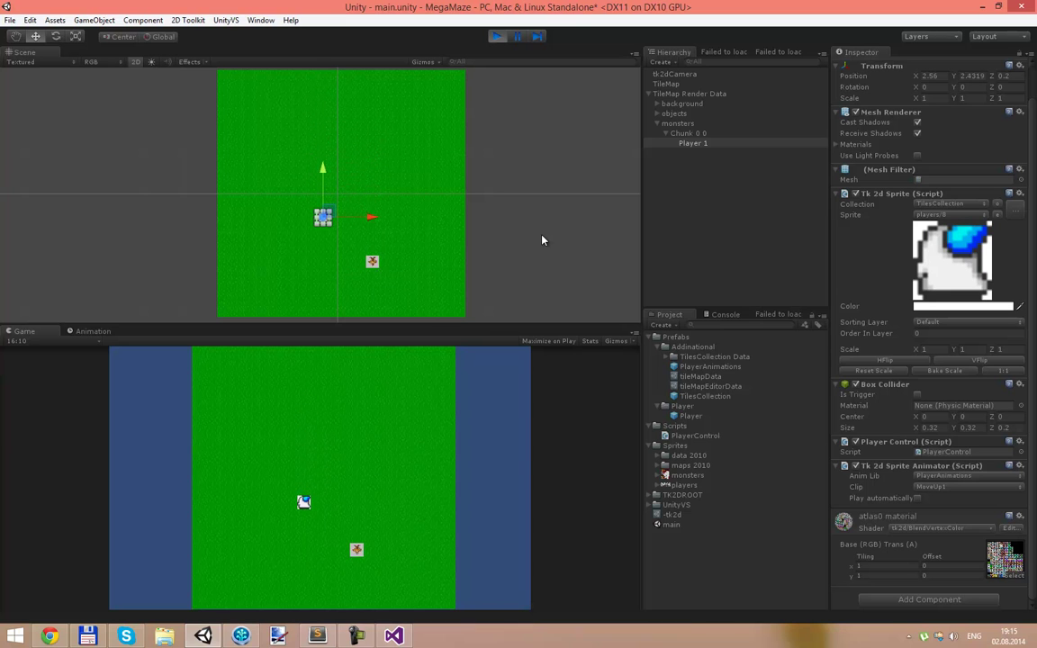
key("Up")
key("Up")
key("Up")
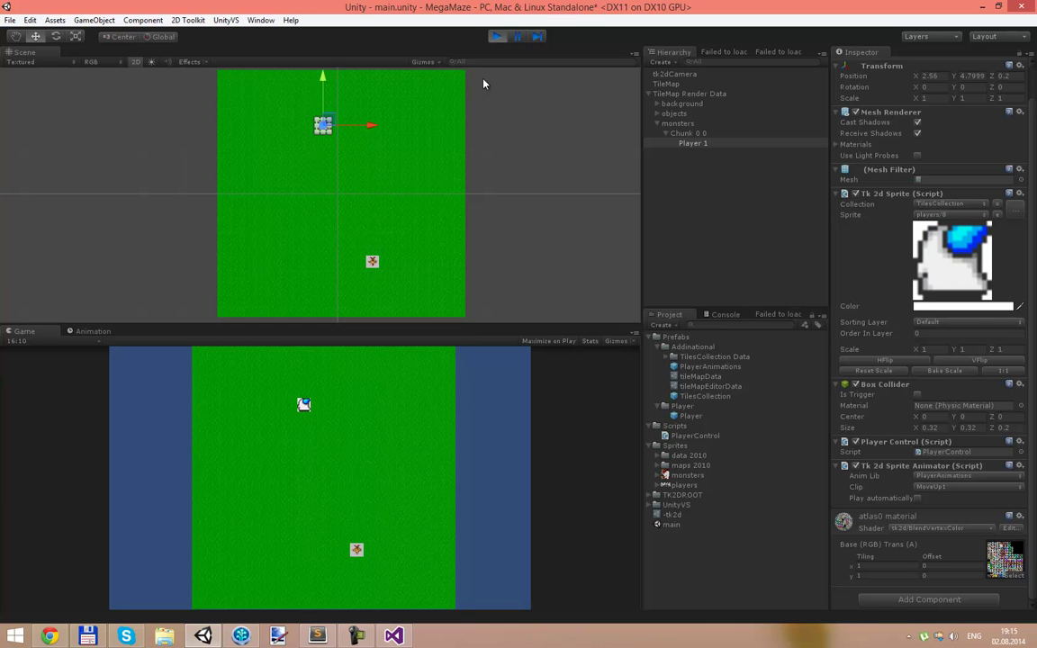
left_click(496, 36)
left_click(394, 635)
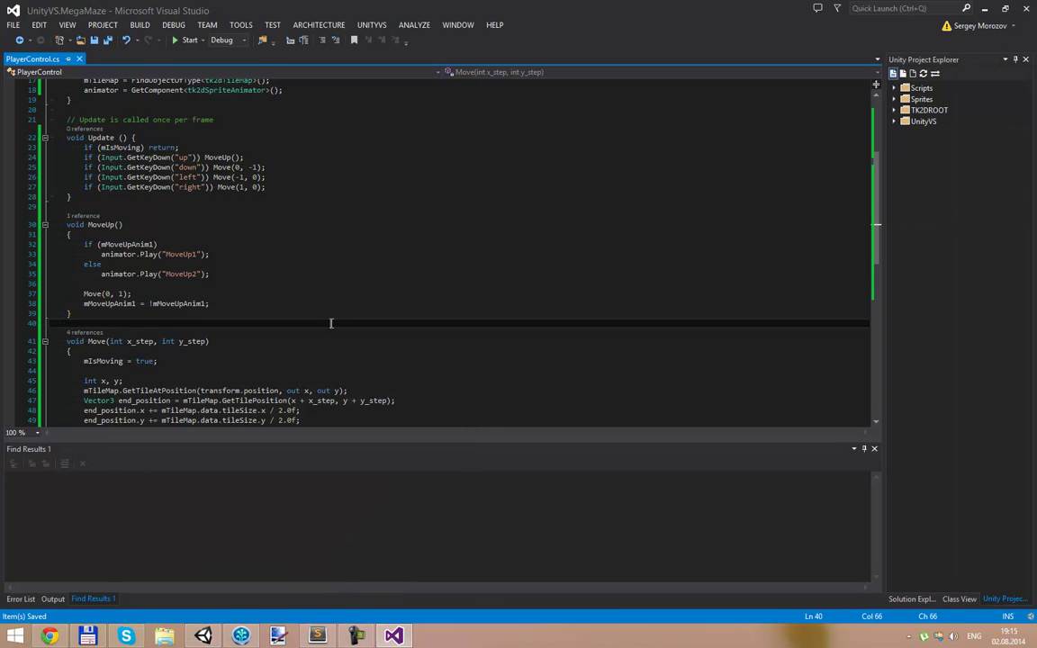
- Run the game in Unity to test movement again, then return to the script
scroll(331, 324, "down", 1)
left_click(202, 636)
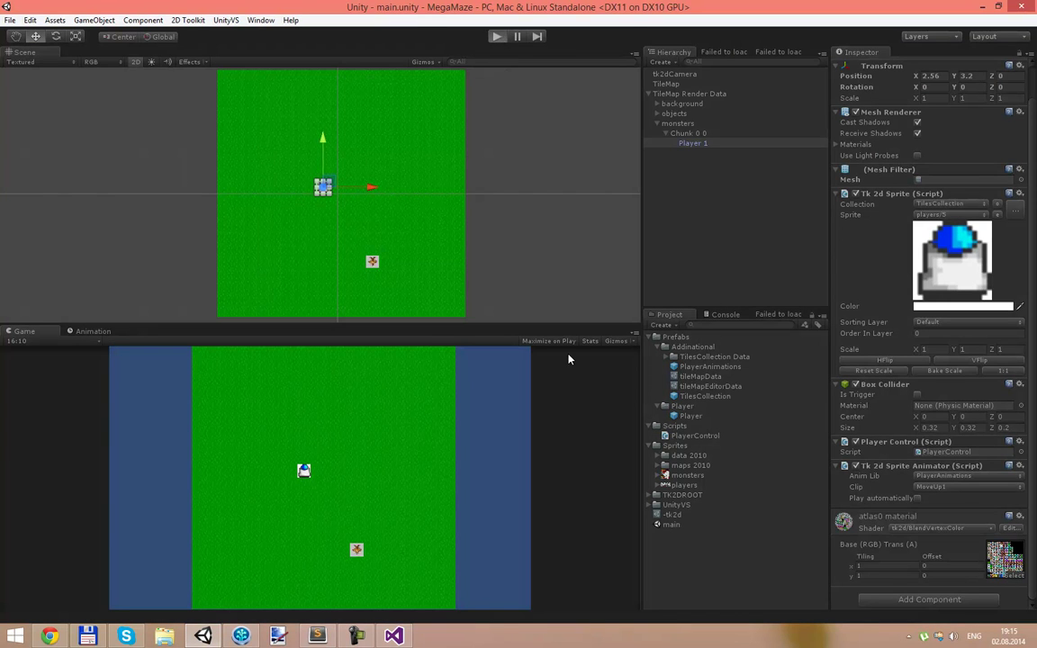
key("ctrl+p")
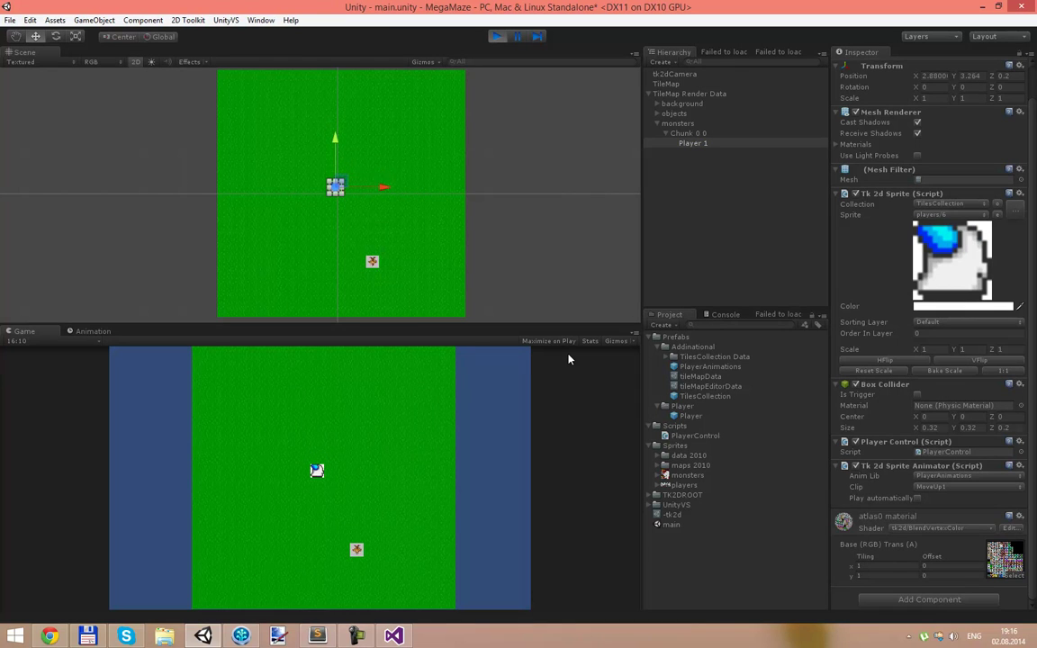
key("ctrl+p")
key("alt+Tab")
- Change Input.GetKeyDown to Input.GetKey for all four direction checks and save
left_click(170, 126)
key("BackSpace")
key("BackSpace")
key("BackSpace")
key("Down")
key("BackSpace")
key("BackSpace")
key("BackSpace")
key("Down")
key("BackSpace")
key("BackSpace")
key("BackSpace")
key("BackSpace")
key("Down")
key("Delete")
key("Delete")
key("Delete")
key("ctrl+s")
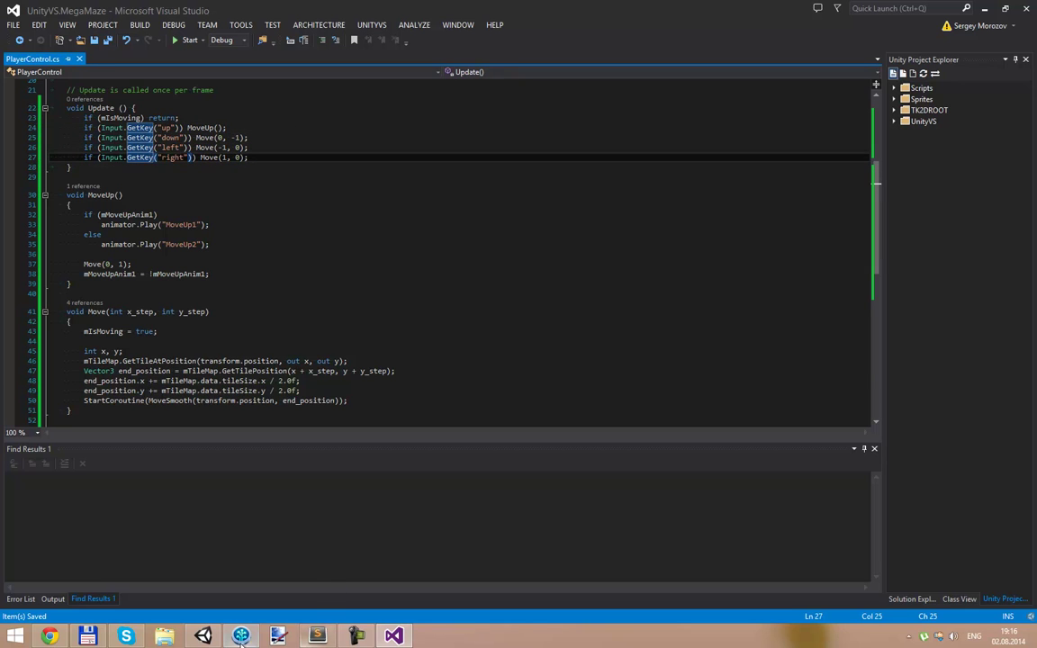
left_click(241, 637)
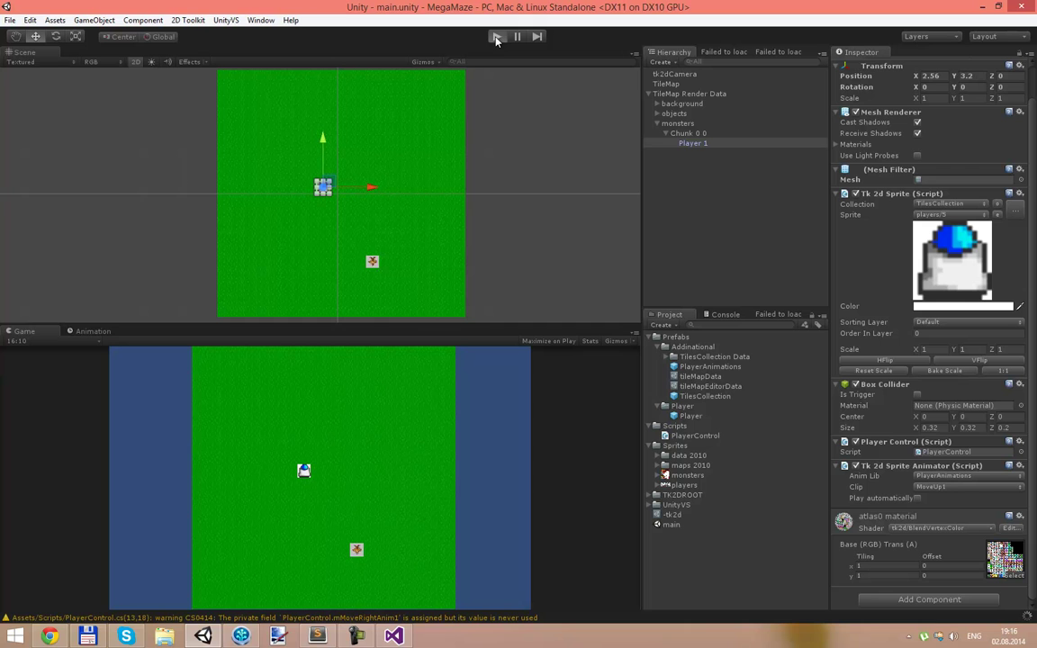
- Play-test Player 1 with the Up and Down arrow keys, then stop and return to the script
left_click(496, 38)
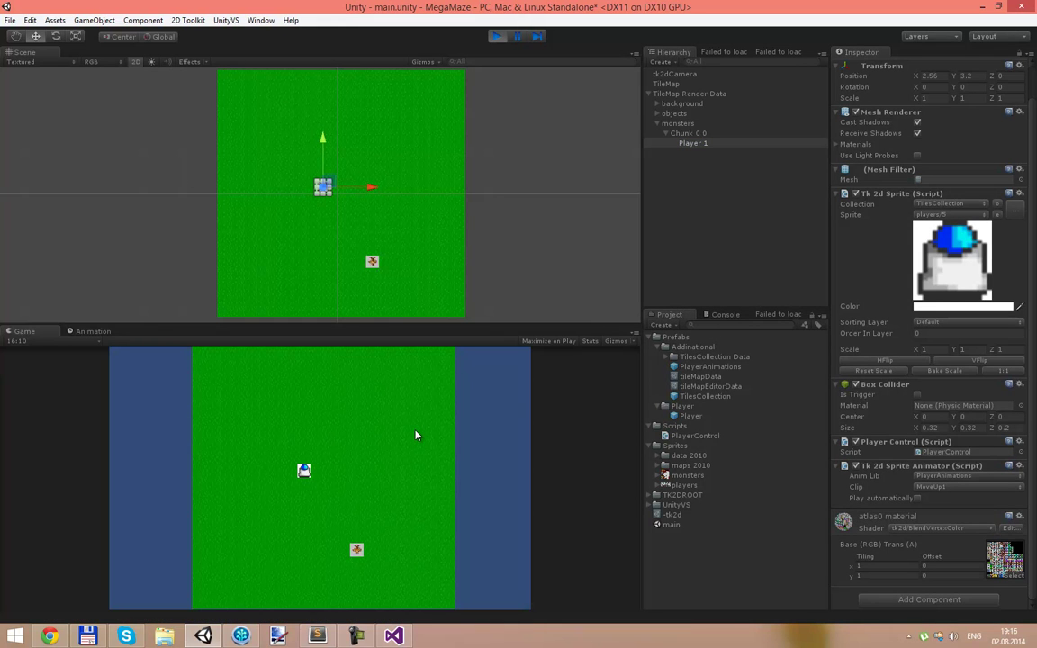
key("Up")
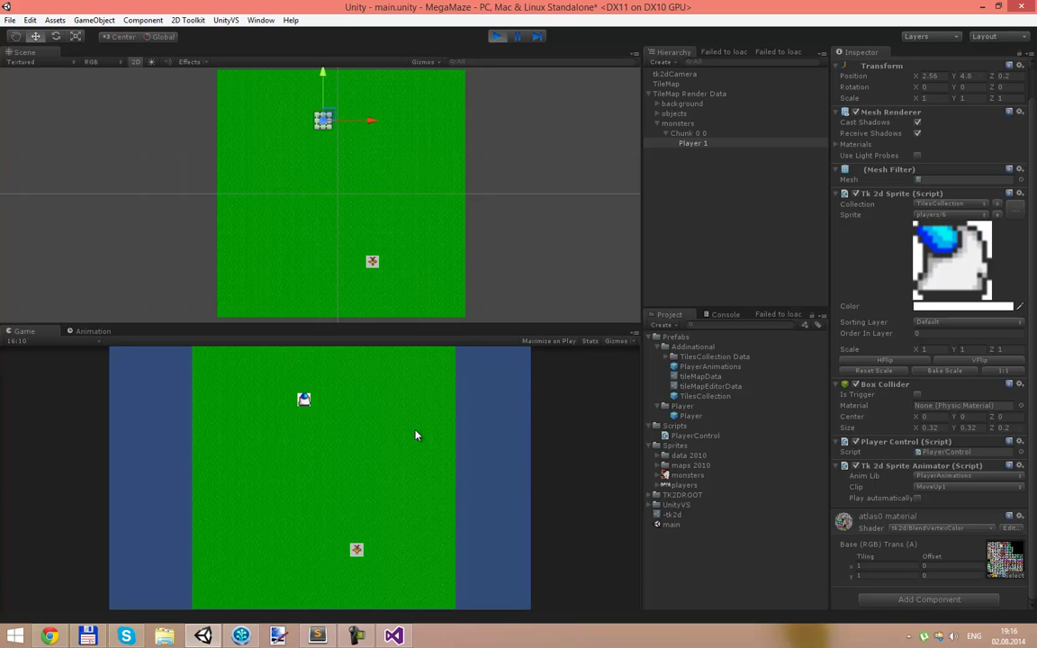
key("Down")
key("Up")
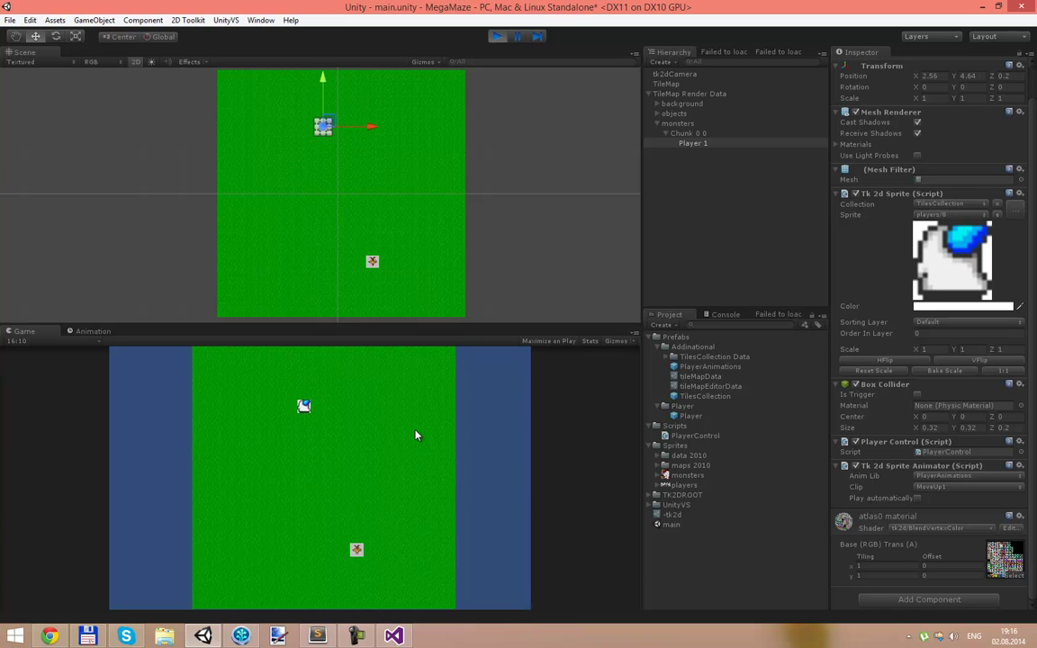
key("Down")
key("Down")
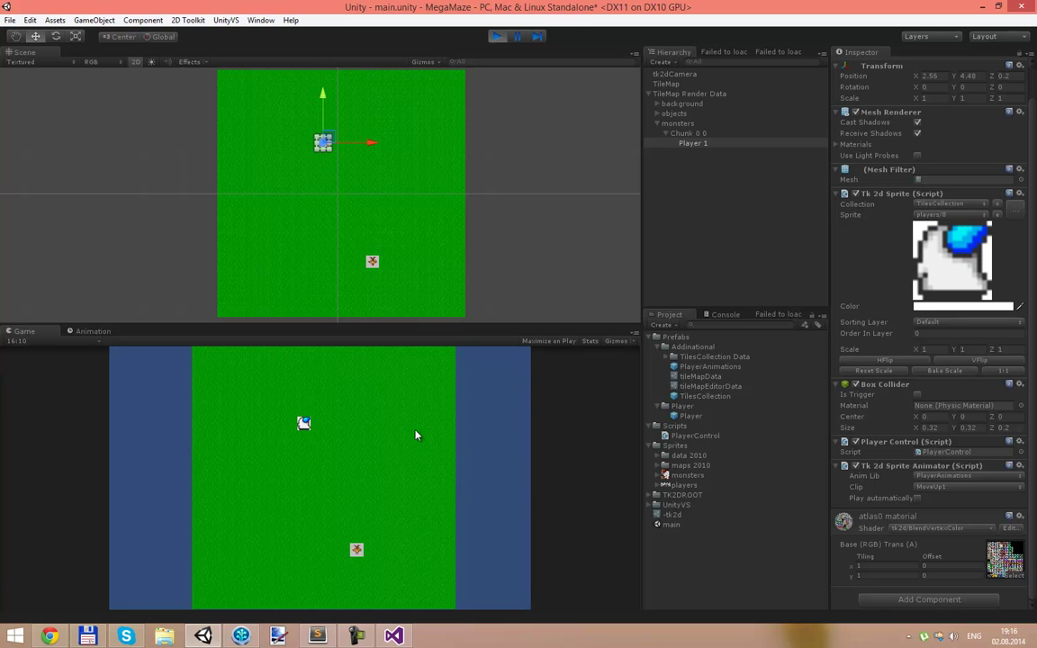
key("Up")
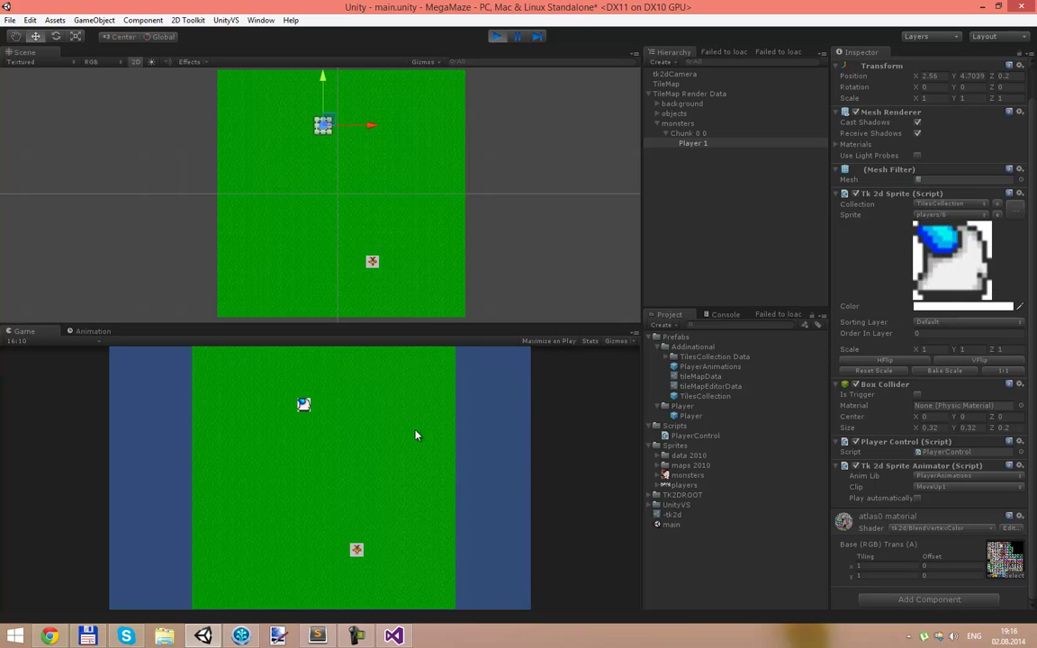
key("Down")
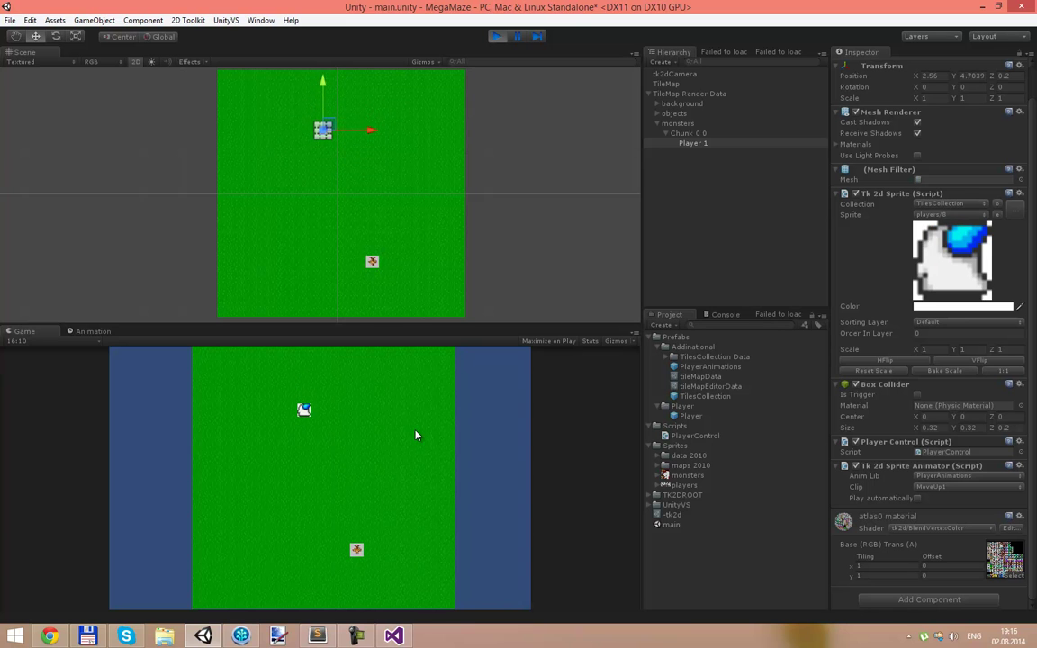
key("Up")
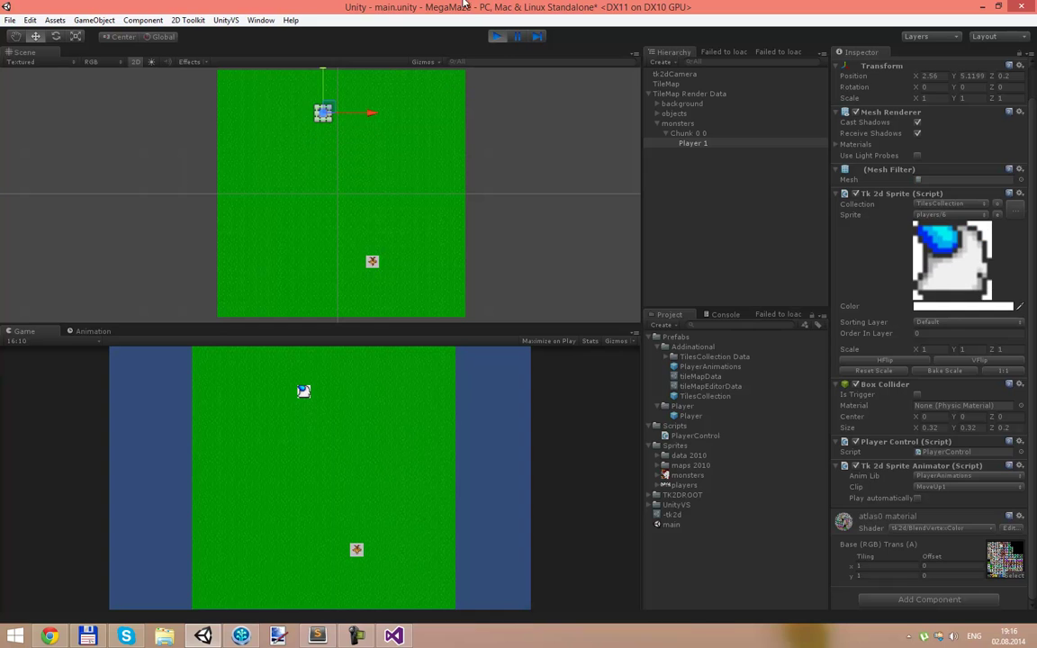
left_click(497, 36)
left_click(393, 637)
- Remove const from ANIM_TIME in MoveSmooth and clear its old 0.3f value
left_click(236, 391)
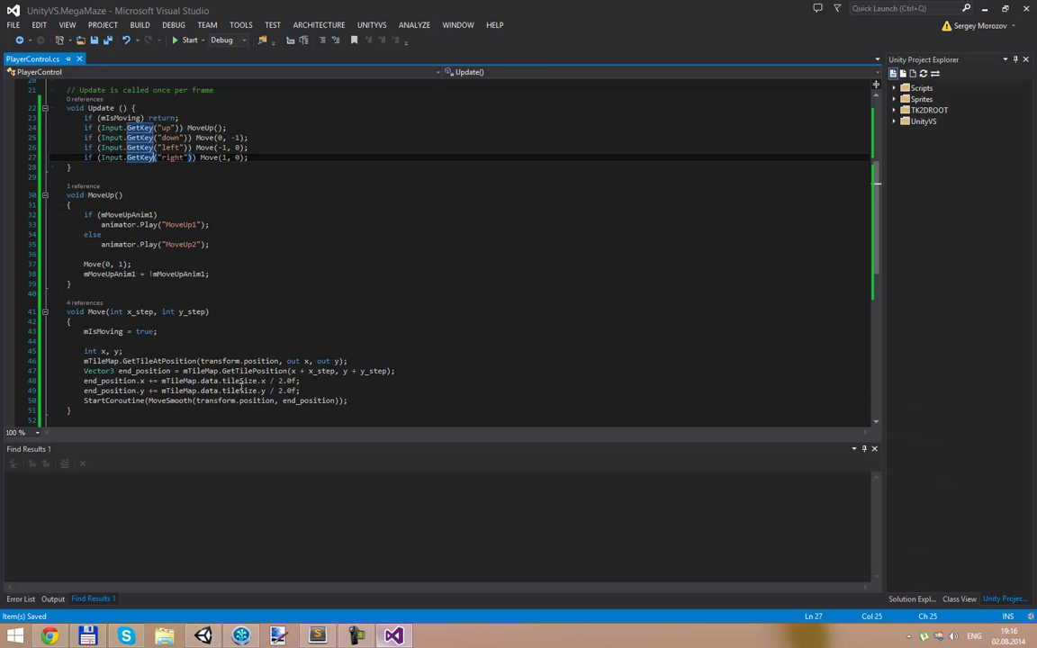
scroll(239, 387, "down", 5)
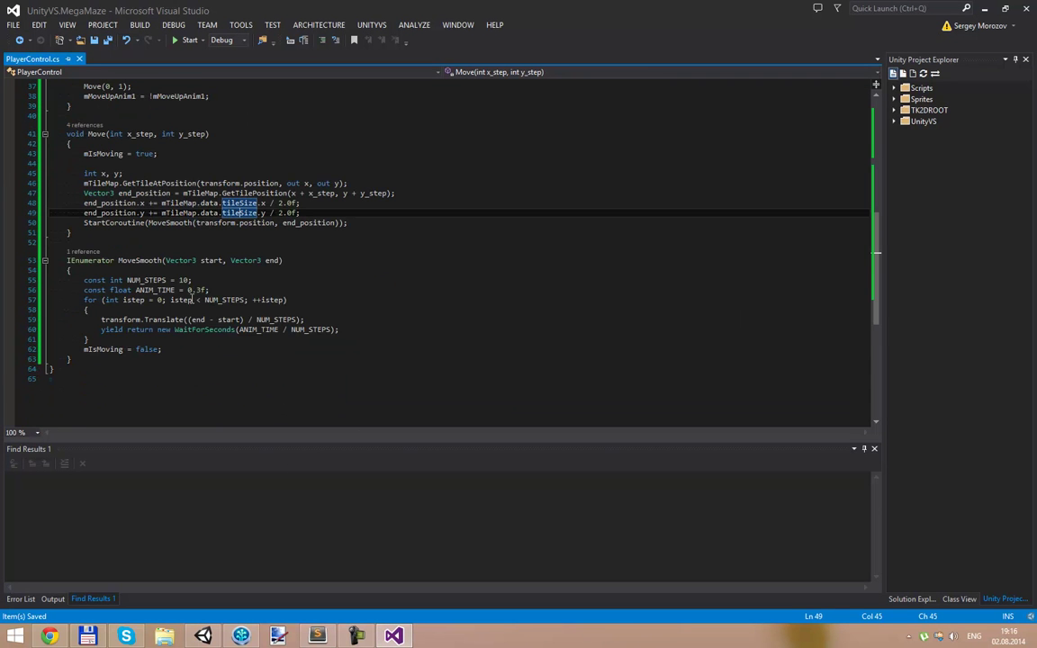
left_click(187, 290)
scroll(142, 317, "up", 8)
scroll(142, 317, "down", 4)
scroll(142, 319, "down", 2)
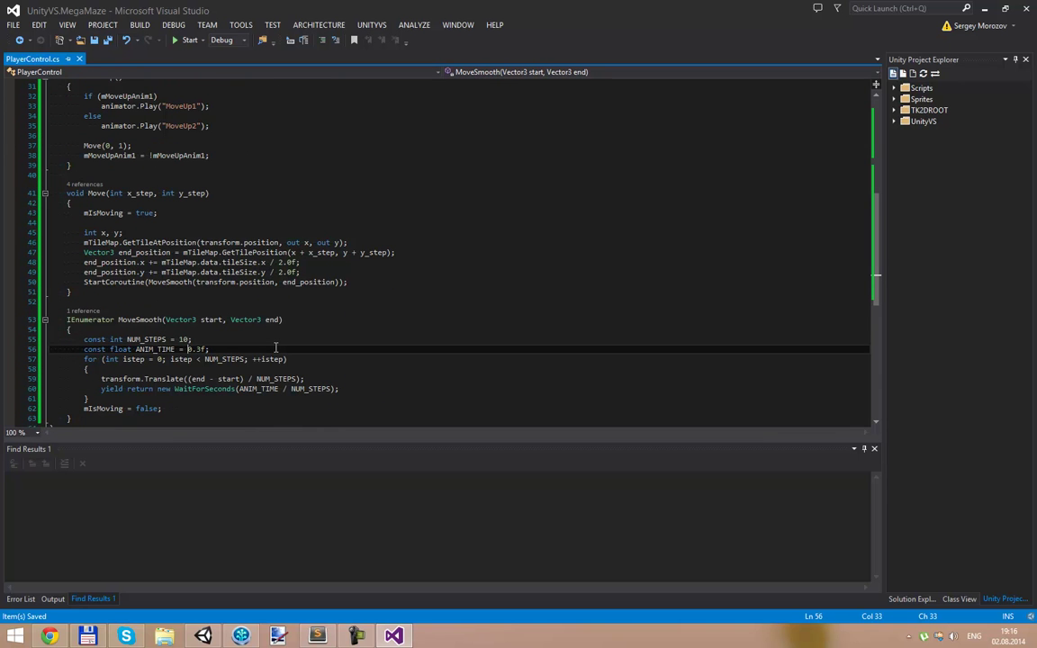
key("Home")
key("ctrl+Delete")
key("End")
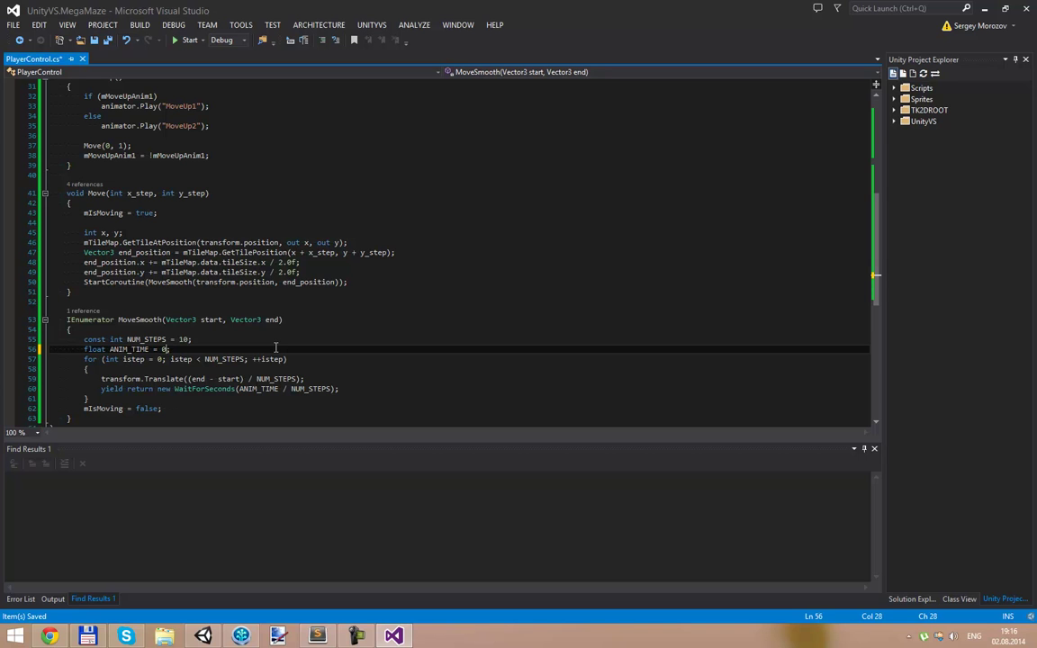
- Write animator.CurrentClip.fps * animator.CurrentClip.frames with IntelliSense and save PlayerControl.cs
key("ctrl+space")
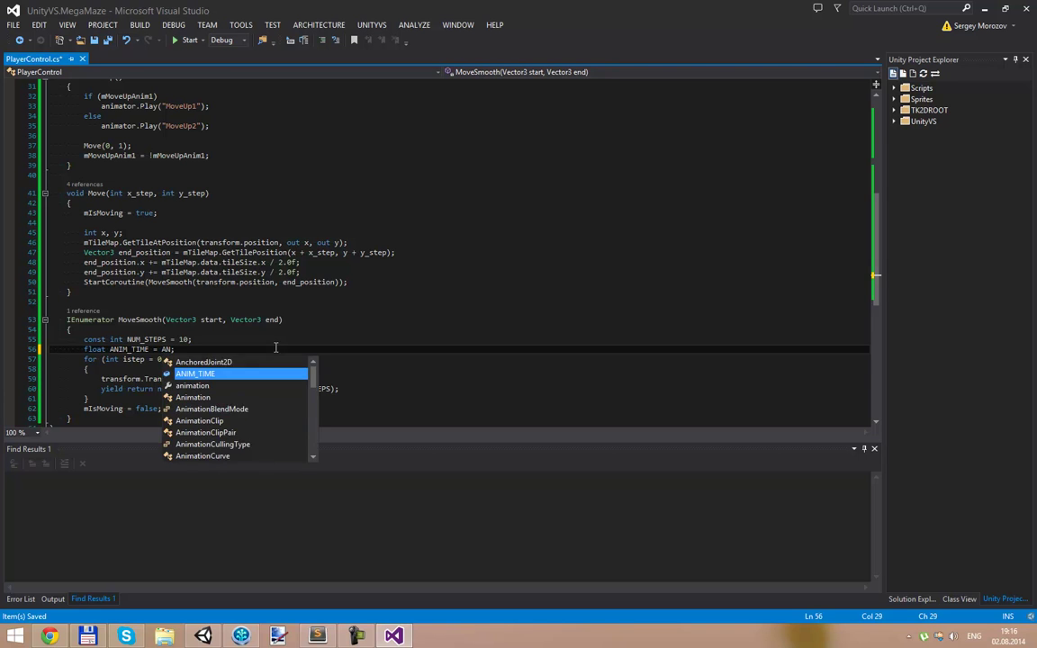
type("animator.")
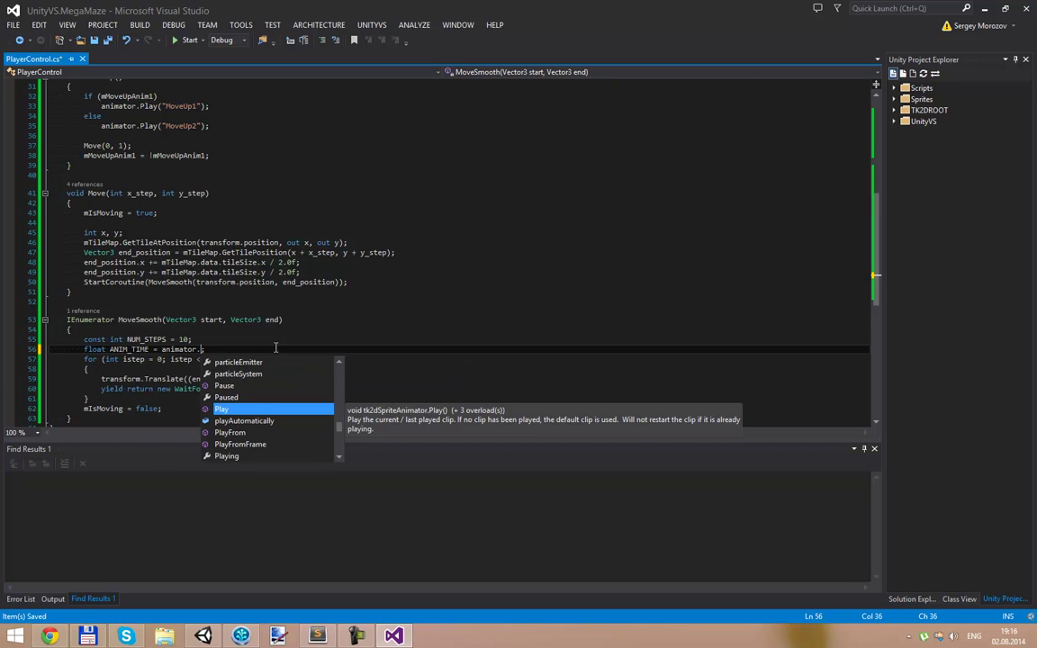
type("Cli")
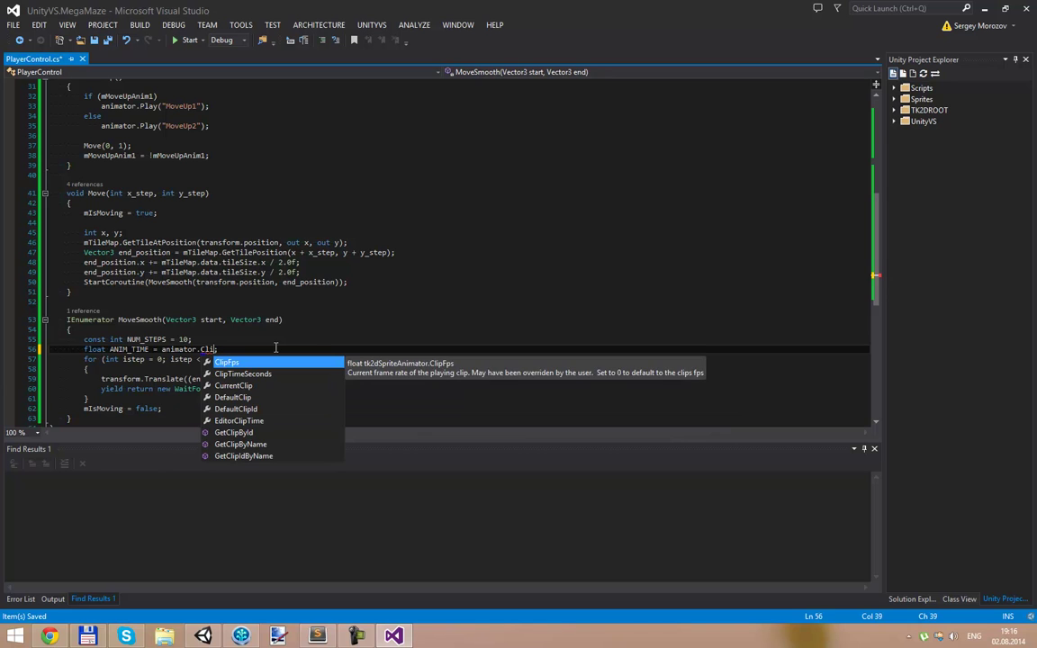
key("Down")
key("Down")
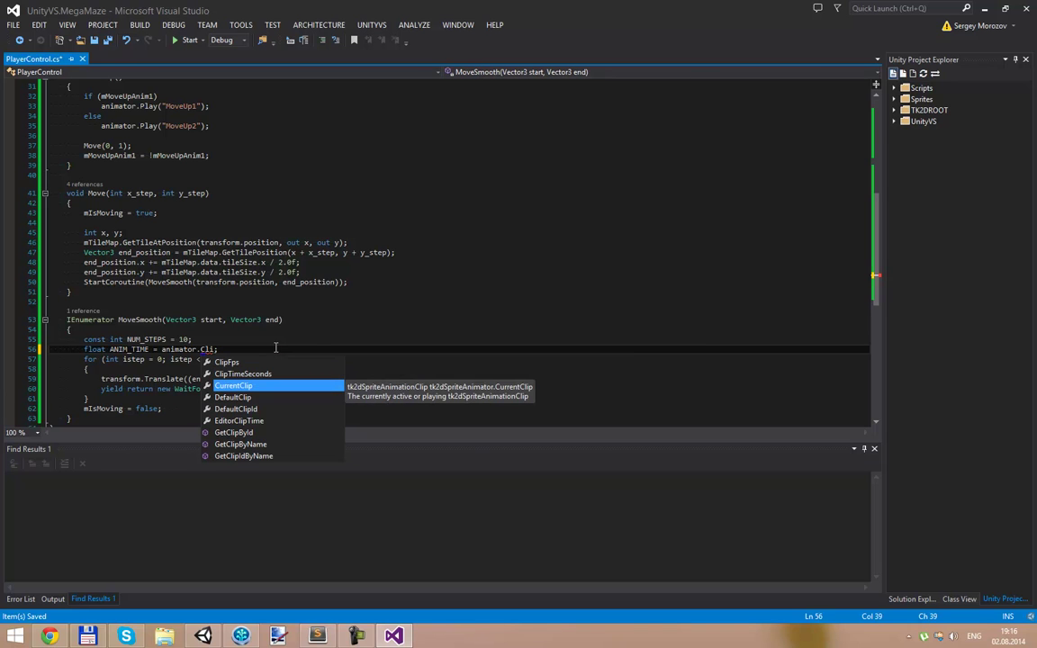
key("Tab")
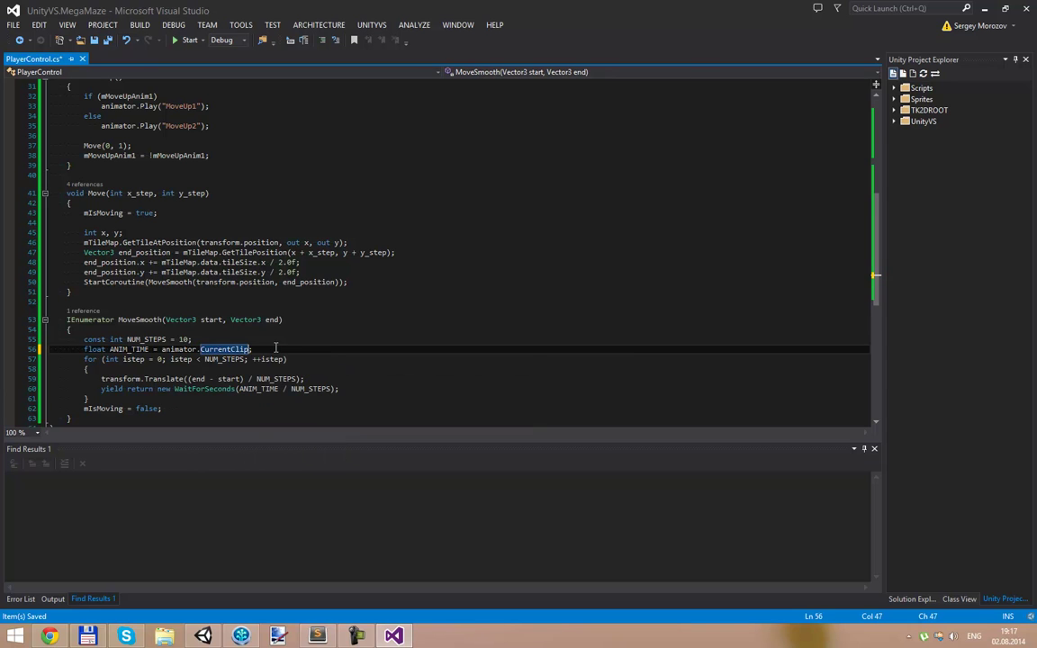
type(".")
type("fps")
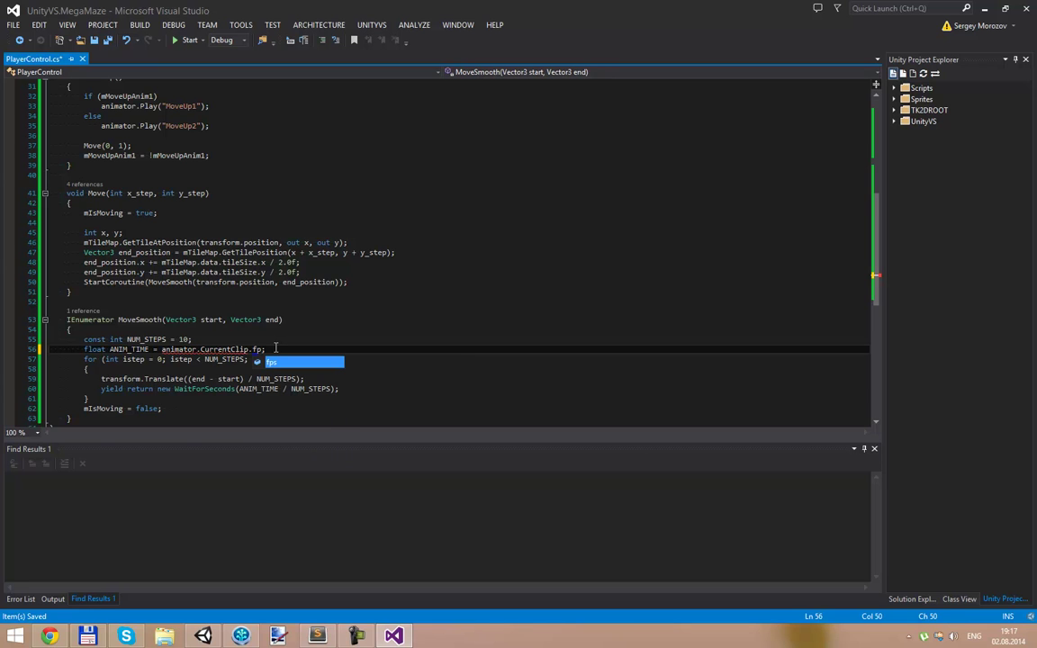
type(" * ")
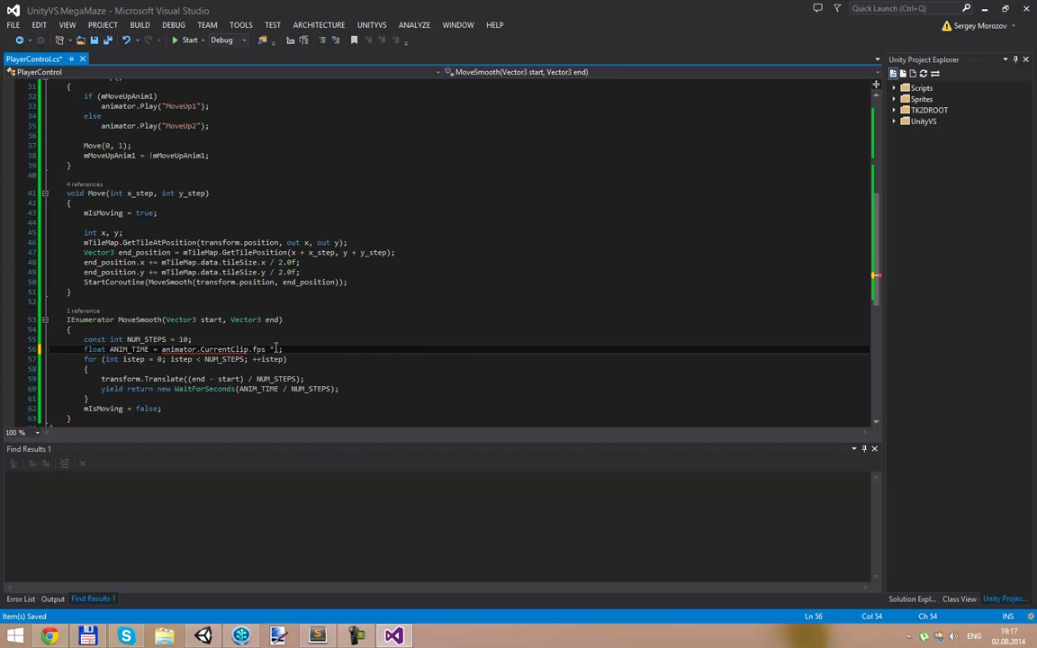
type("animator.")
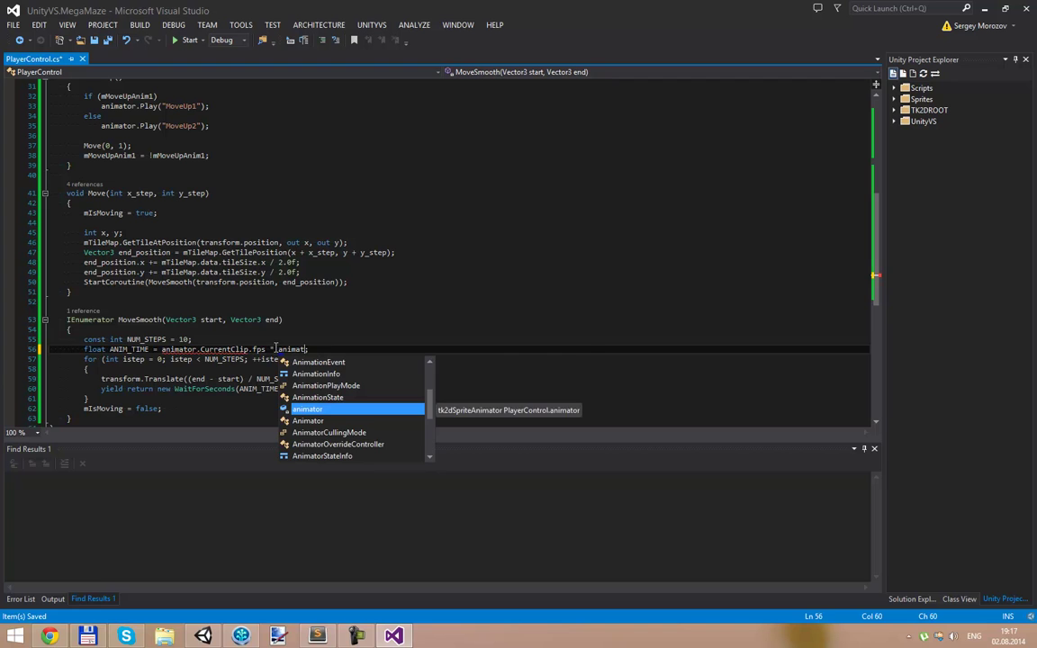
type("CurrentClip")
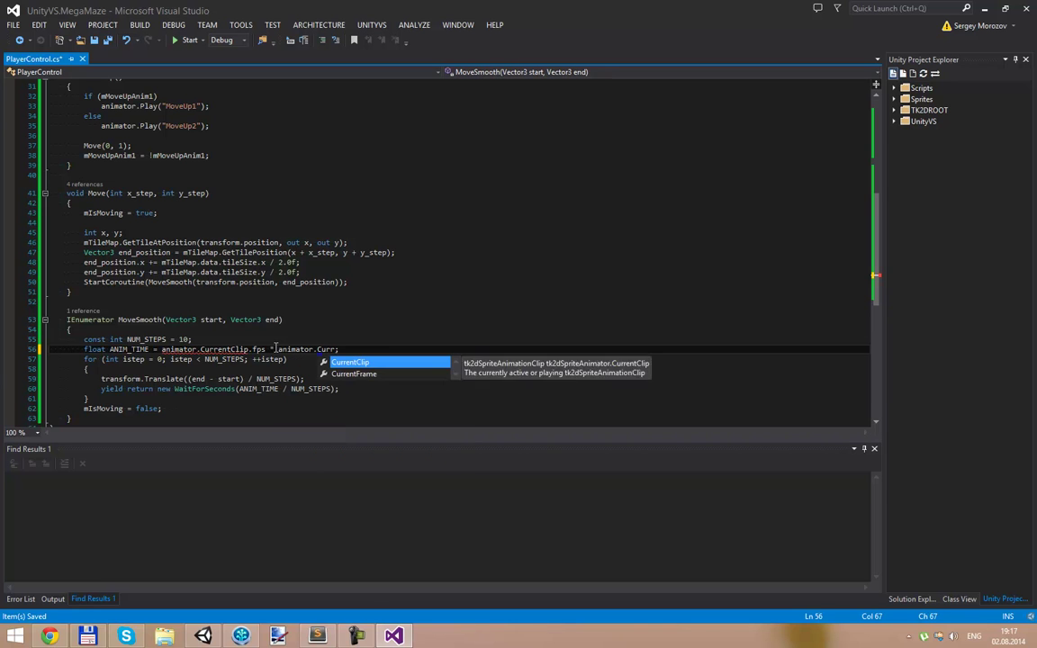
type(".ti")
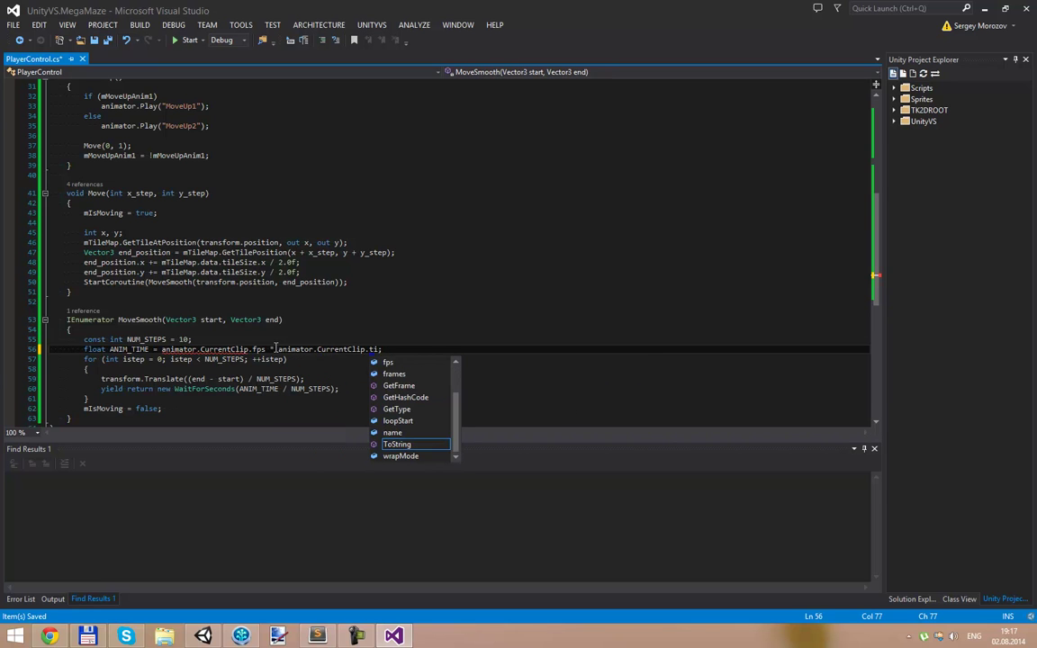
key("BackSpace")
key("BackSpace")
type("fra")
key("Tab")
key("ctrl+s")
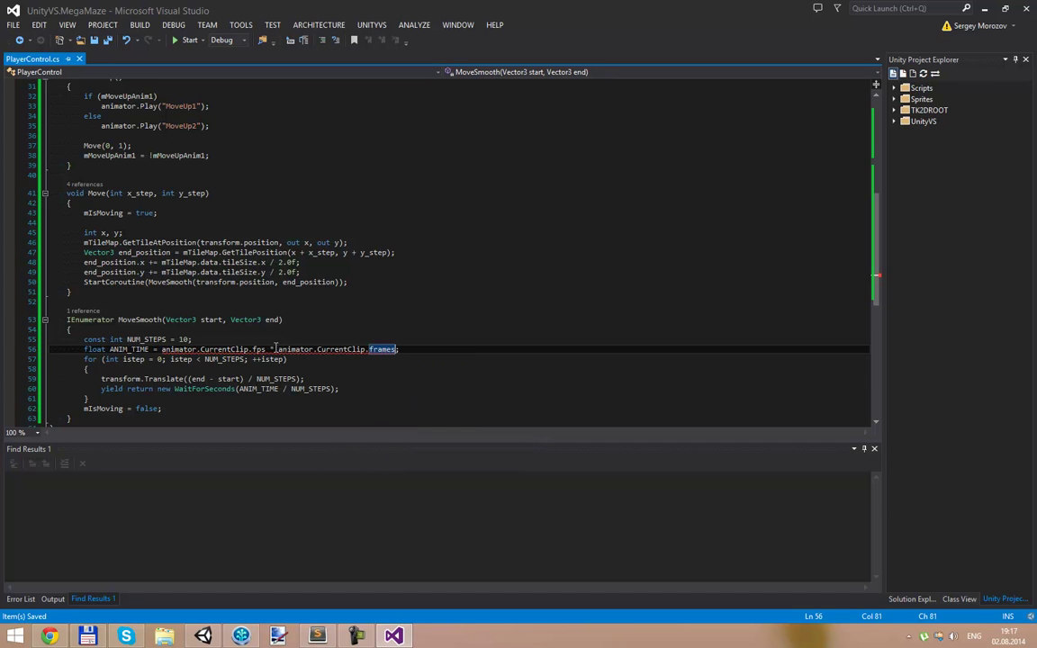
- Append .Length; to the frames reference to finish line 56
left_click(347, 367)
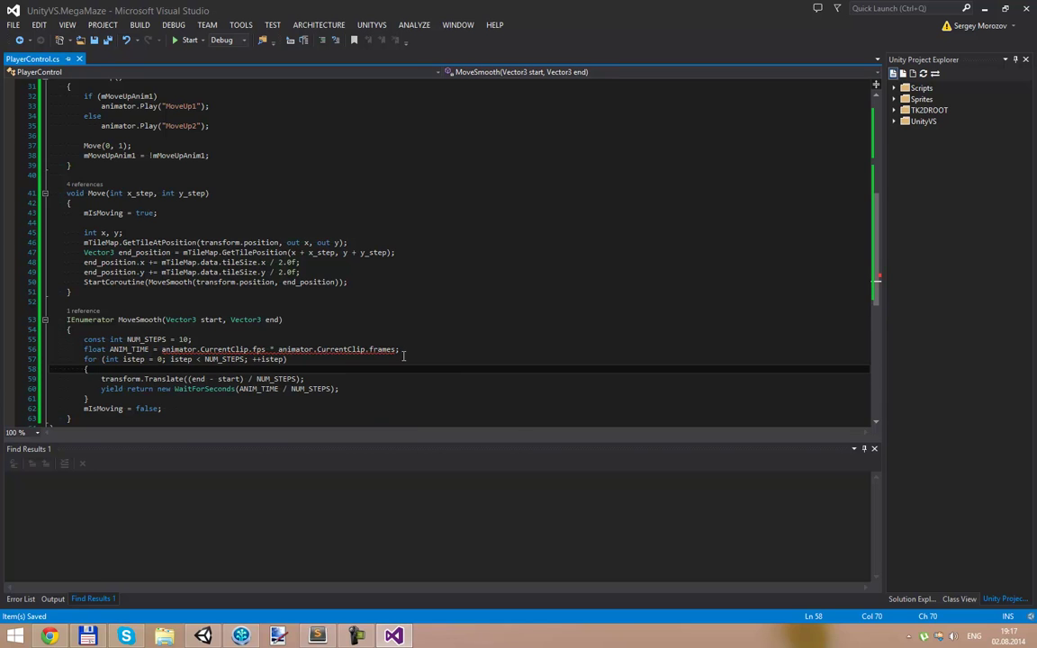
mouse_move(389, 349)
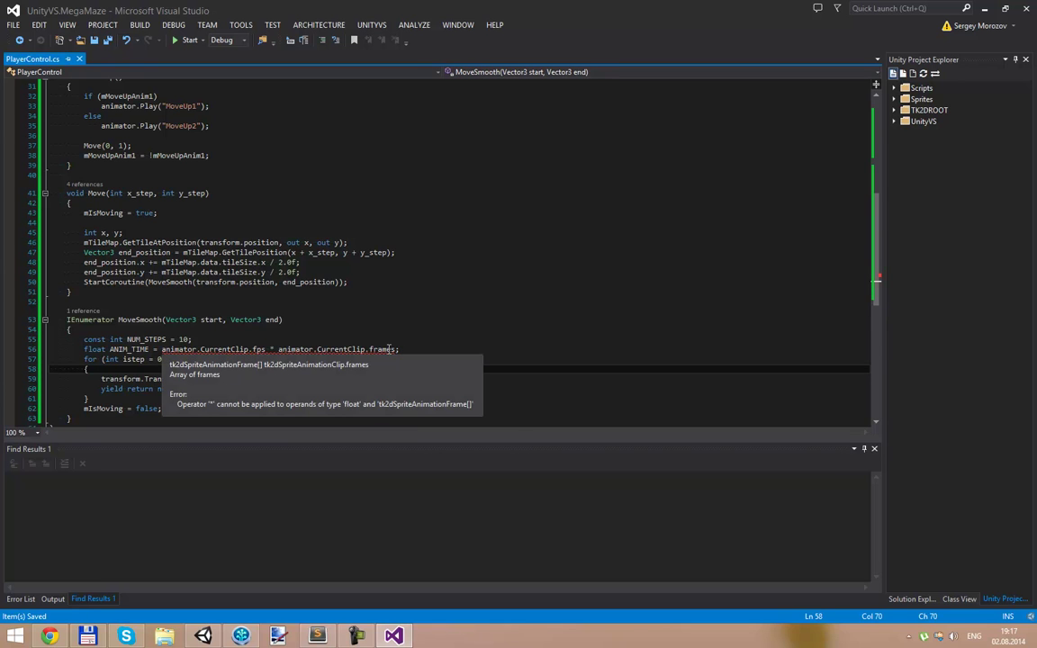
left_click(421, 350)
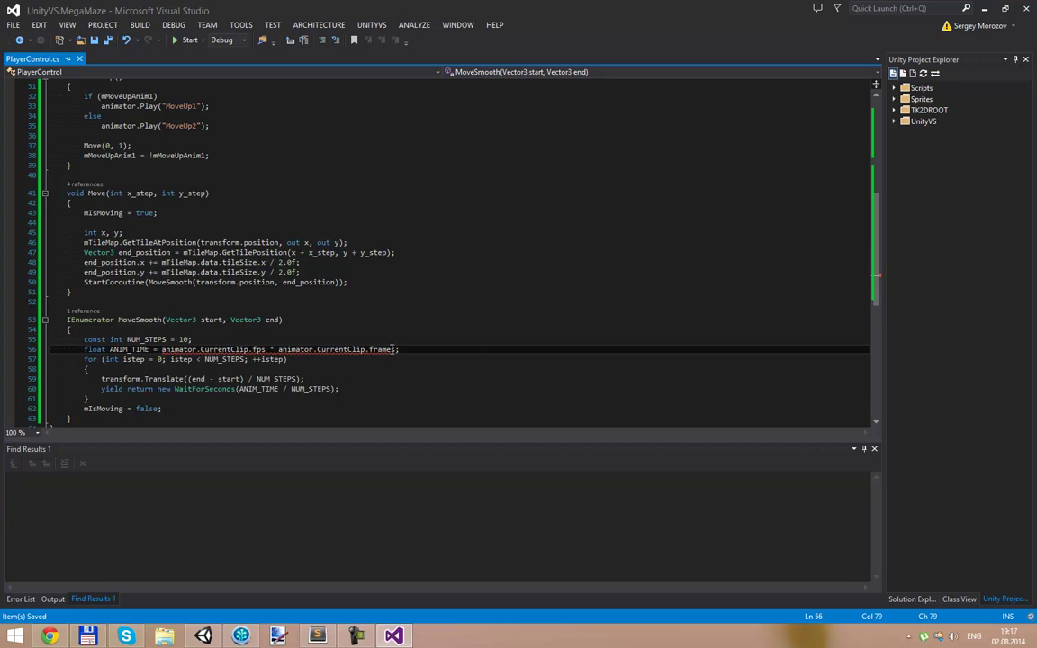
type(".Len")
key("Tab")
type(";")
left_click(328, 398)
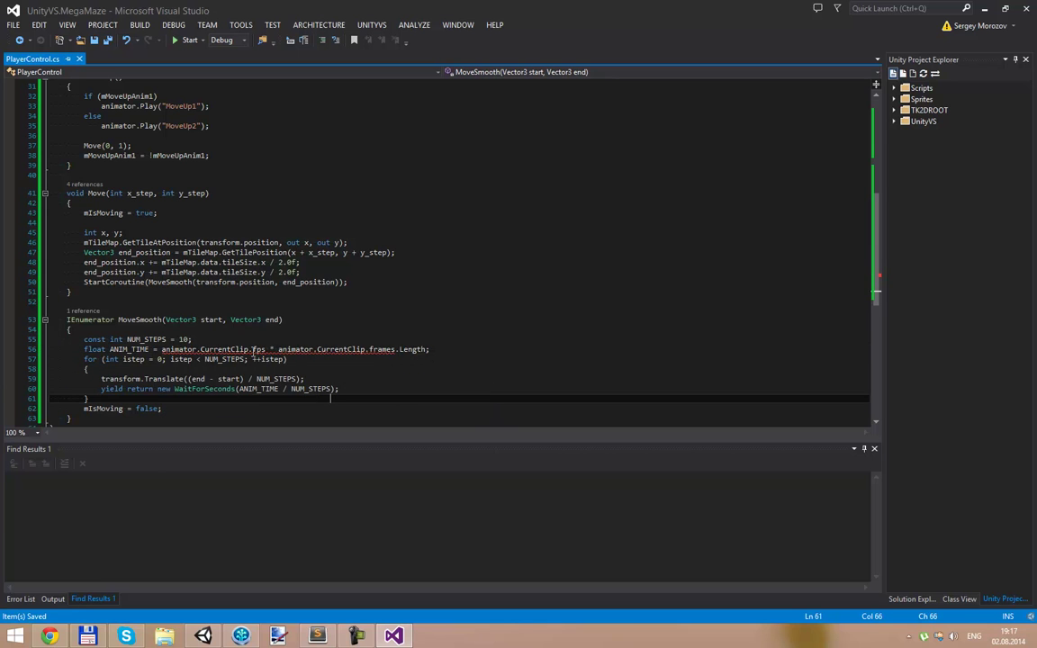
- Rewrite the fps term as (1.0f / animator.CurrentClip.fps)
left_click(253, 350)
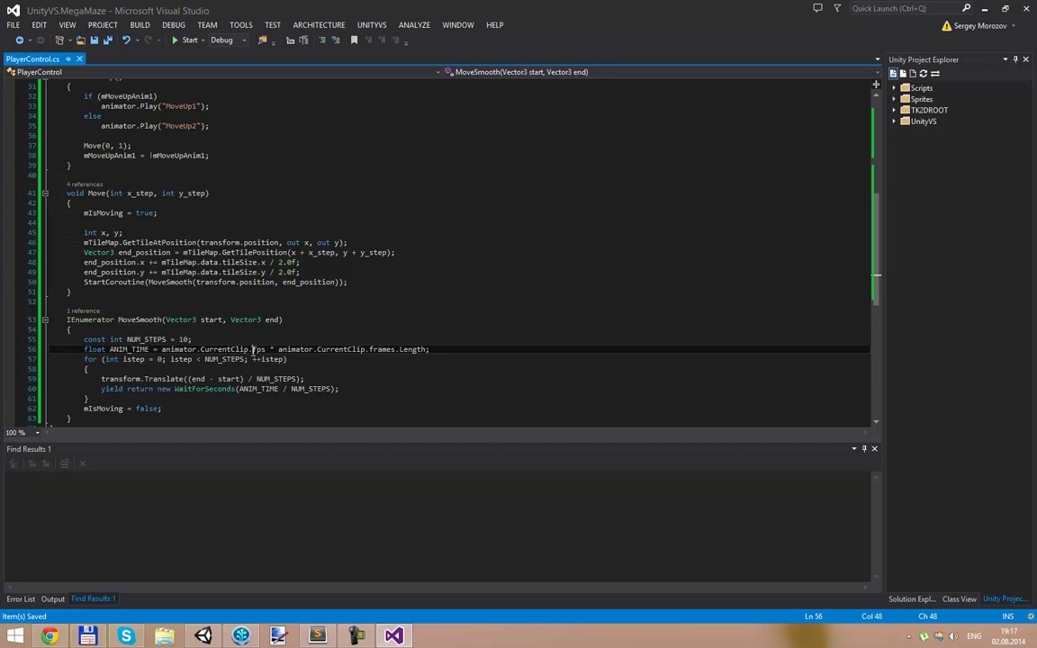
double_click(261, 352)
left_click(164, 351)
type("1")
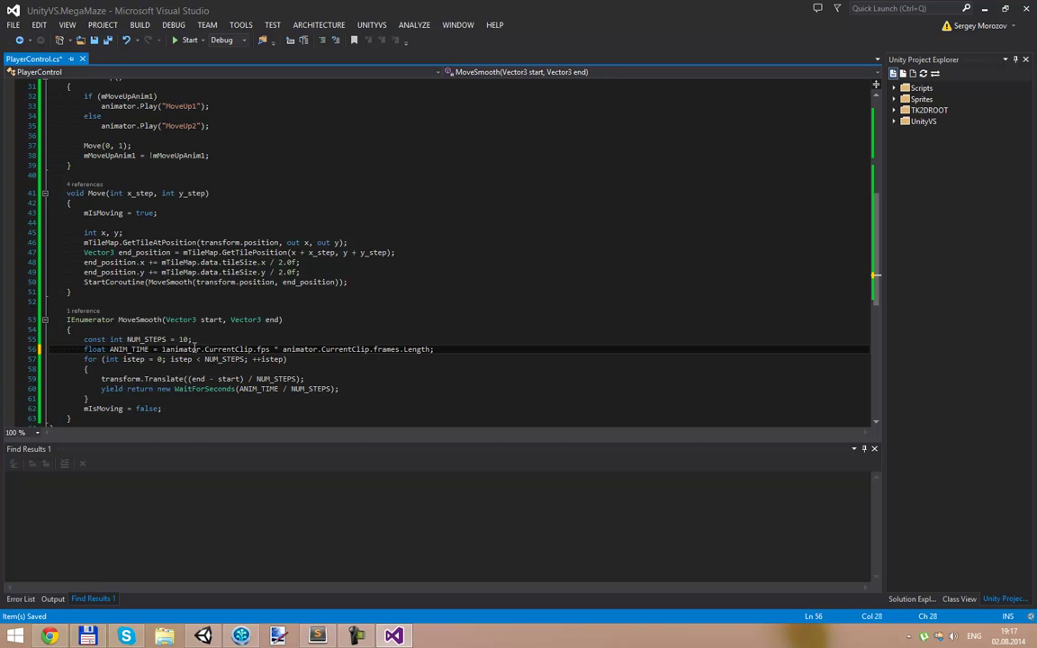
type(".0f /")
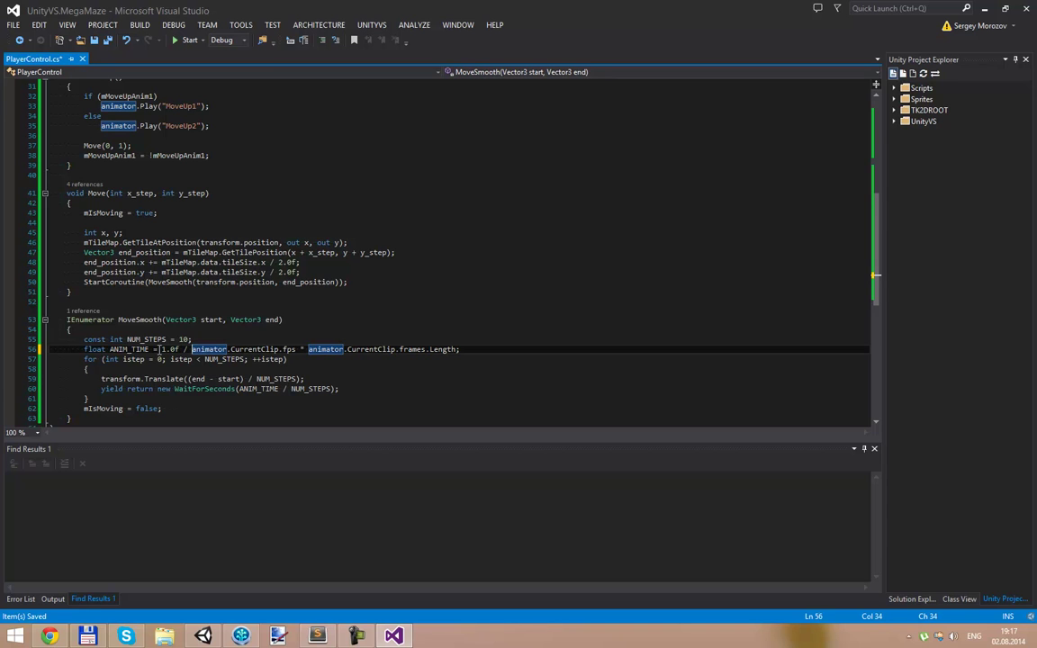
left_click(162, 349)
type("(")
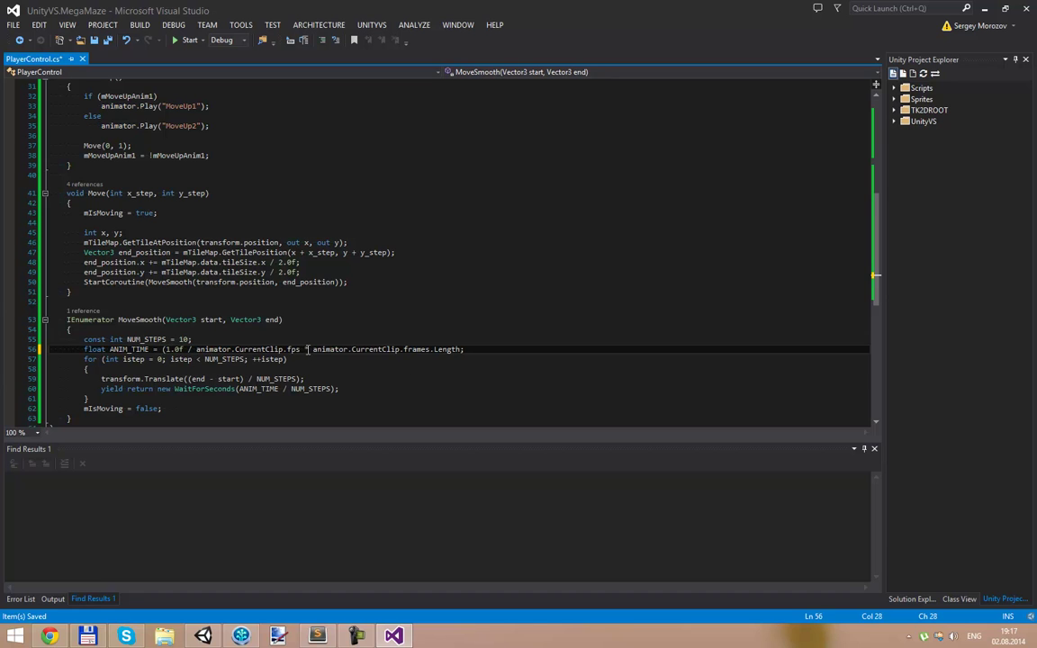
type(")")
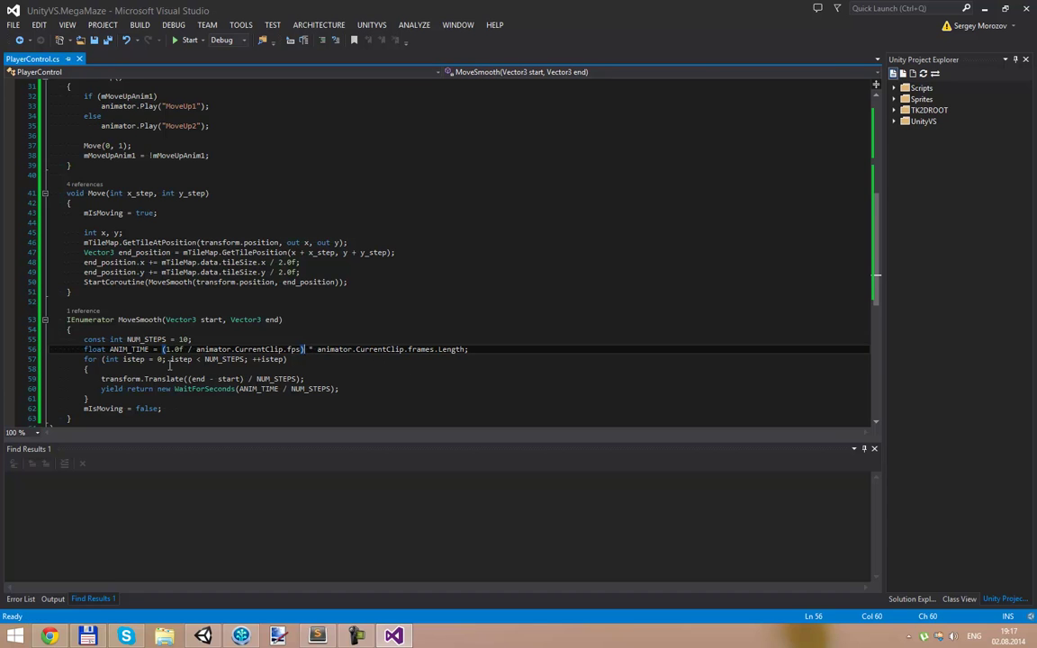
left_click(318, 350)
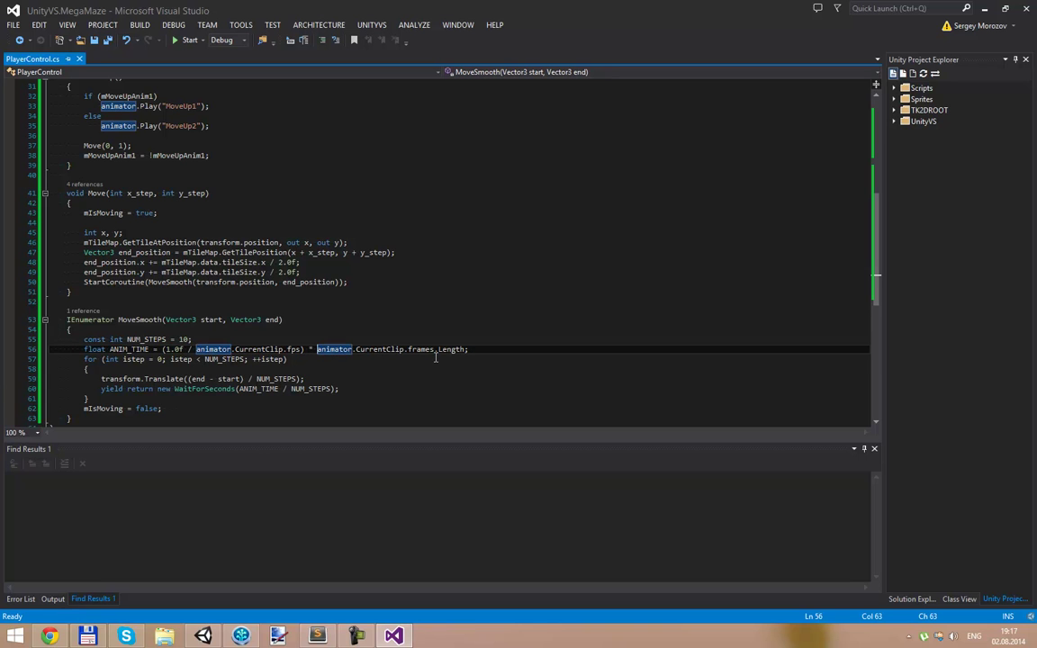
scroll(293, 339, "up", 4)
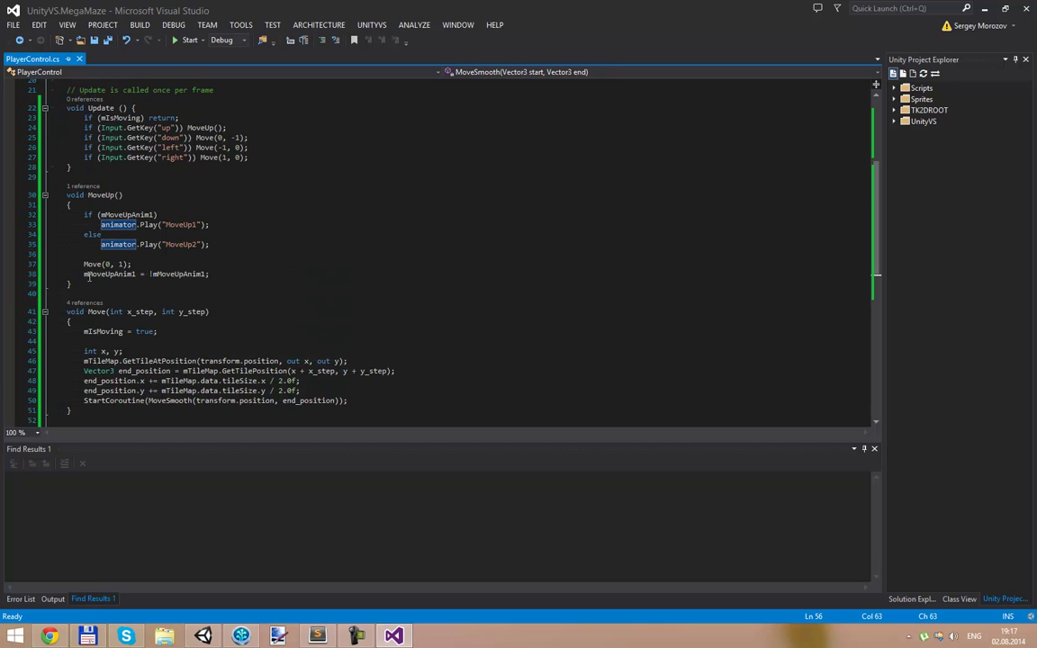
- Paste two copies of the MoveUp method below it
left_click_drag(83, 285, 3, 187)
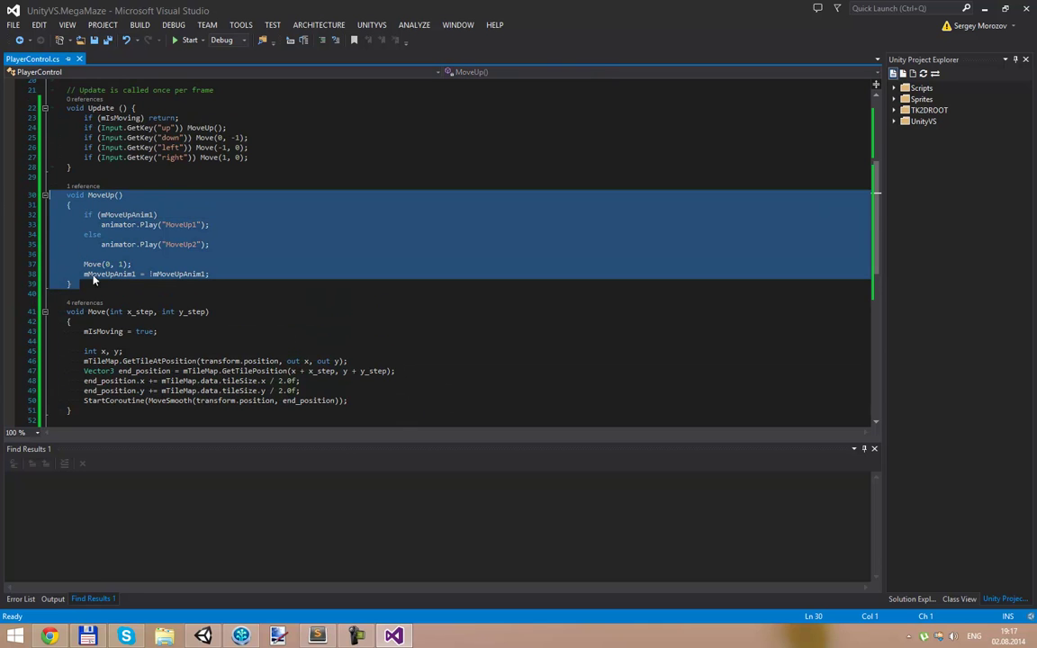
left_click(102, 288)
key("Return")
key("Return")
type("void MoveUp()     {         if (mMoveUpAnim1)             animator.Play(\"MoveUp1\");         else             animator.Play(\"MoveUp2\");          Move(0, 1);         mMoveUpAnim1 = !mMoveUpAnim1;     }")
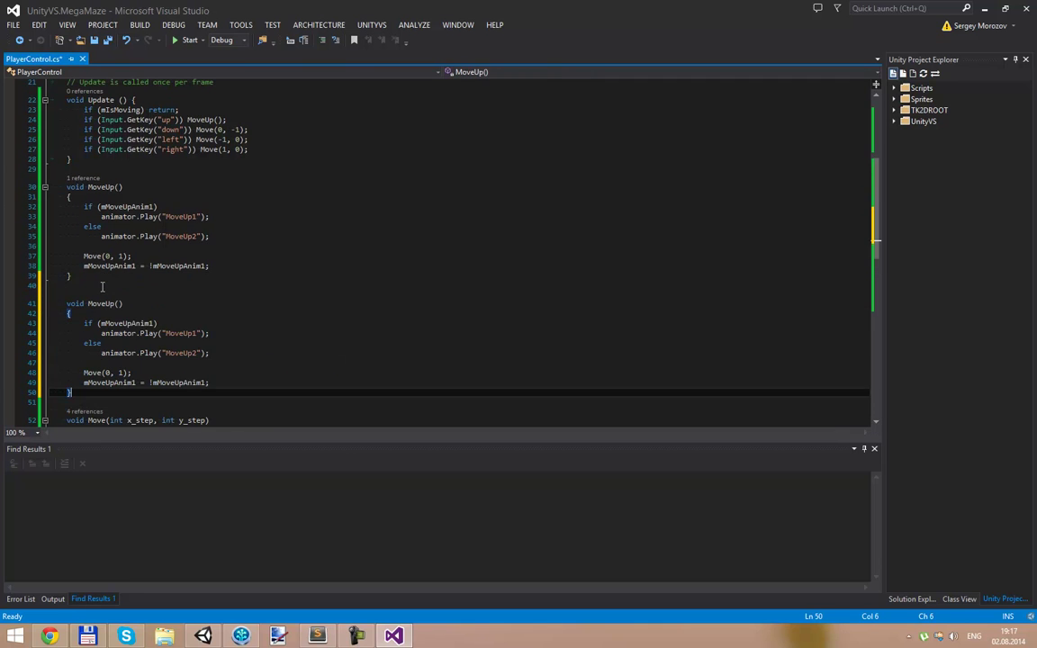
type("void MoveUp()     {         if (mMoveUpAnim1)             animator.Play(\"MoveUp1\");         else             animator.Play(\"MoveUp2\");          Move(0, 1);         mMoveUpAnim1 = !mMoveUpAnim1;     }")
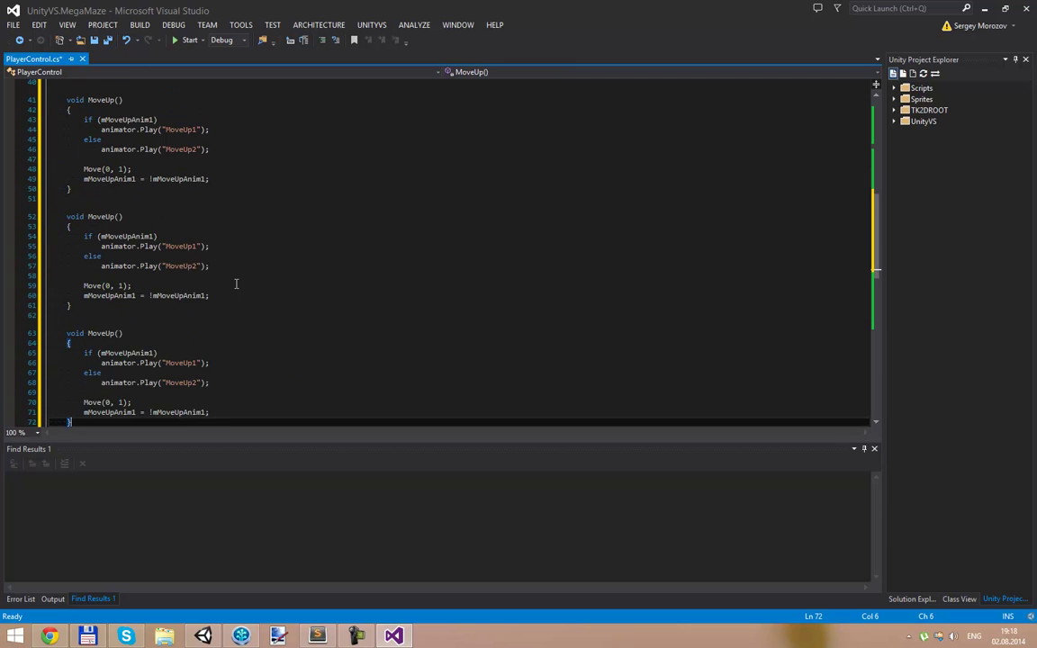
- Rename the second copy to MoveDown with clips MoveDown1 and MoveDown2
scroll(150, 249, "up", 2)
left_click_drag(104, 278, 116, 277)
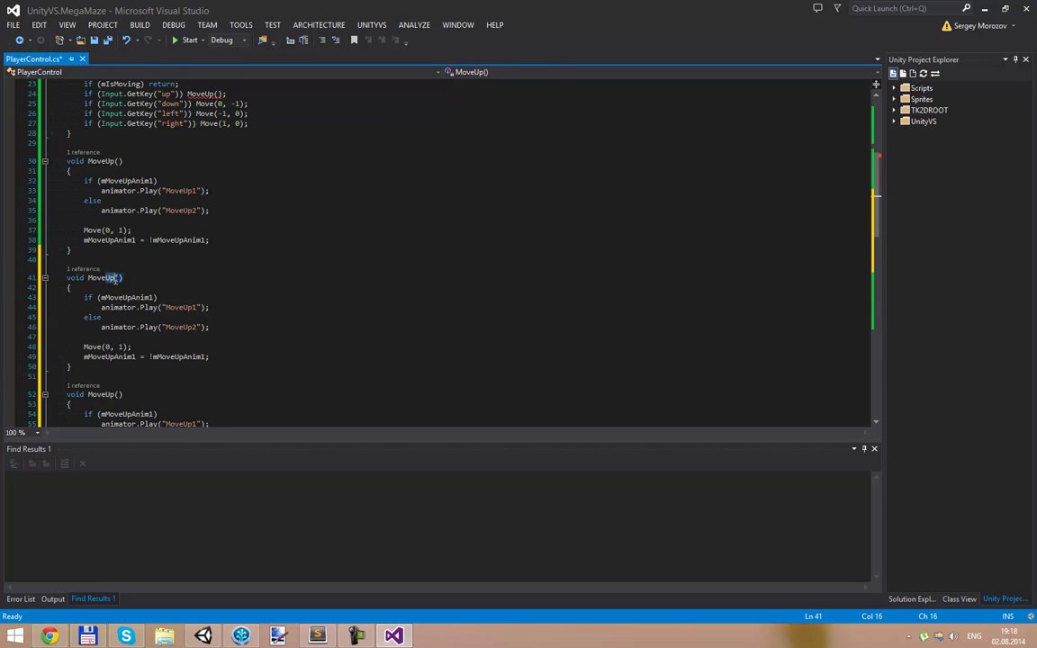
type("Down")
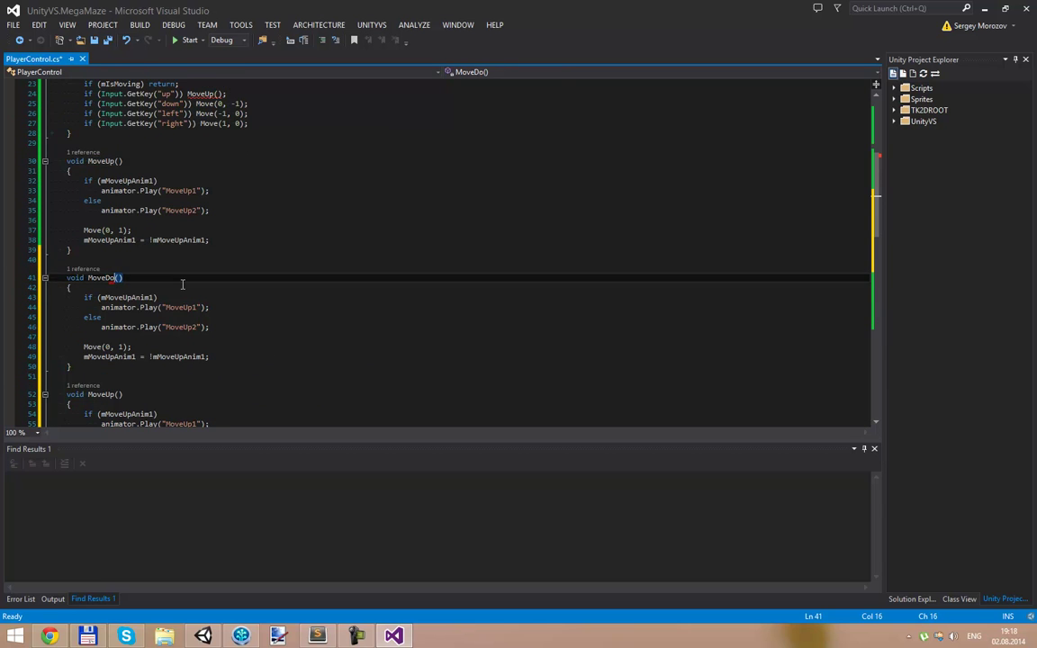
left_click_drag(181, 307, 188, 307)
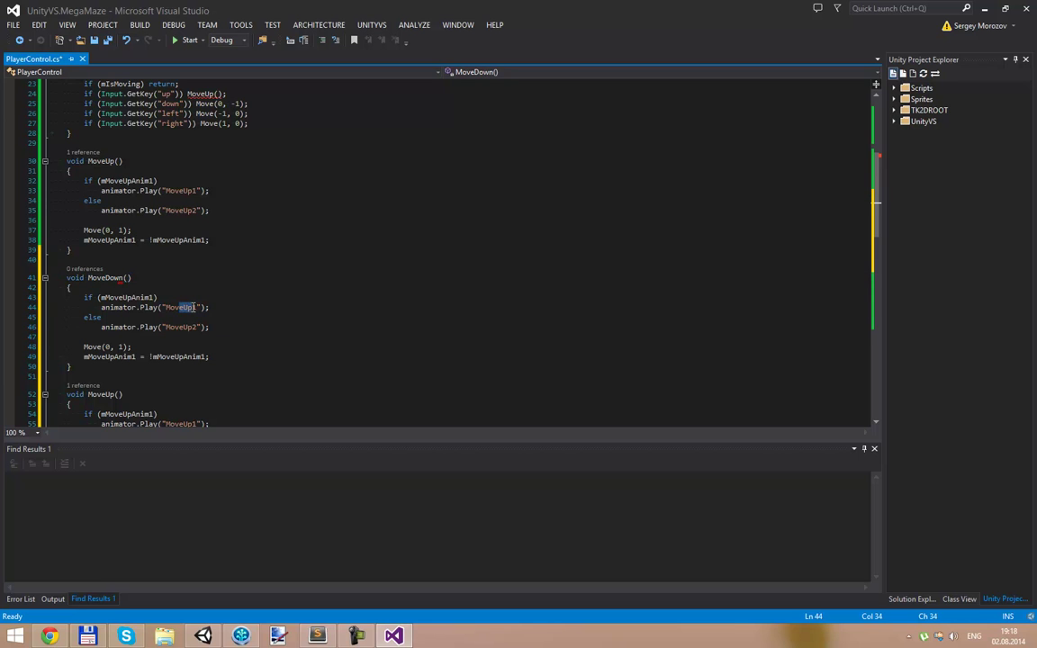
type("Down")
key("Down")
key("Down")
key("Left")
key("Left")
key("BackSpace")
key("BackSpace")
type("Down")
- Toggle mMoveDownAnim1 in MoveDown, change its step to Move(0, -1), and save
scroll(199, 306, "down", 2)
left_click(109, 297)
type("Down")
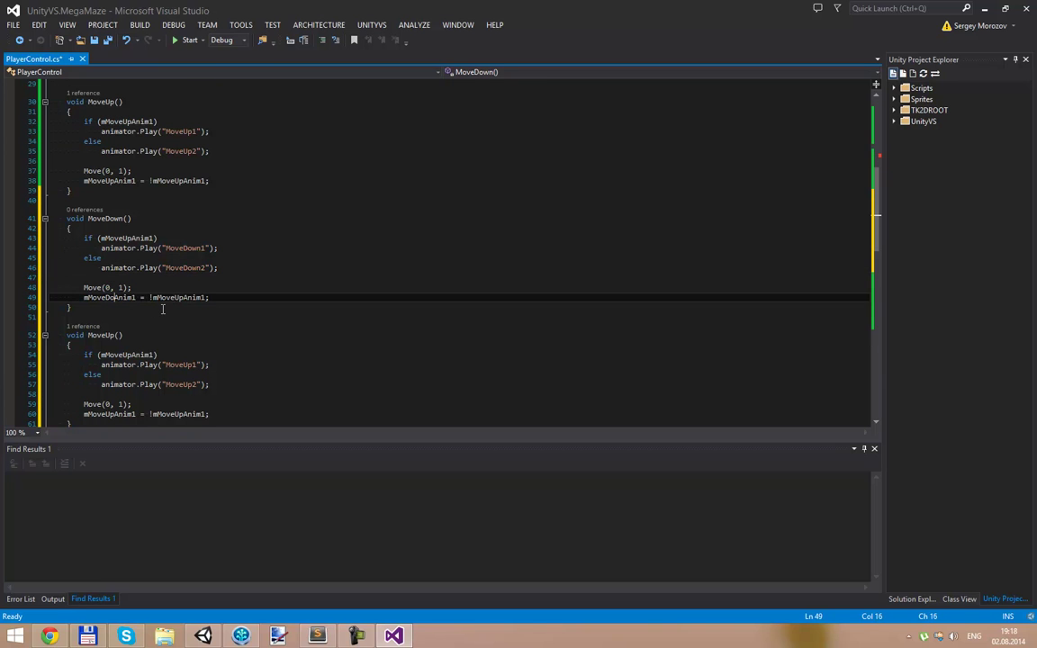
double_click(109, 298)
key("ctrl+c")
double_click(189, 297)
key("ctrl+v")
left_click(117, 287)
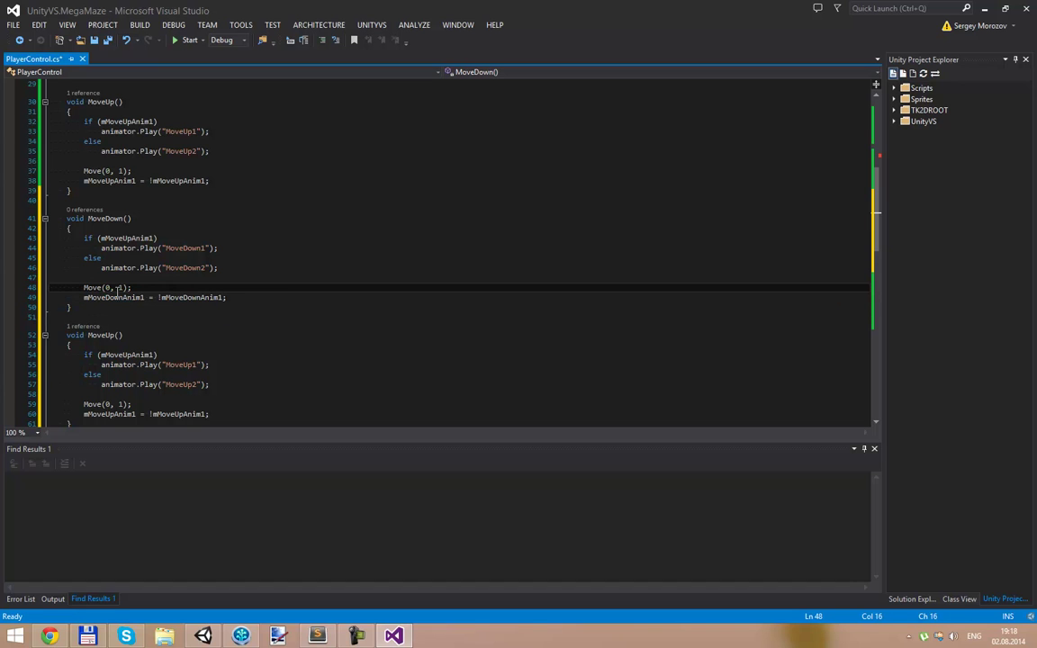
type("-")
key("ctrl+s")
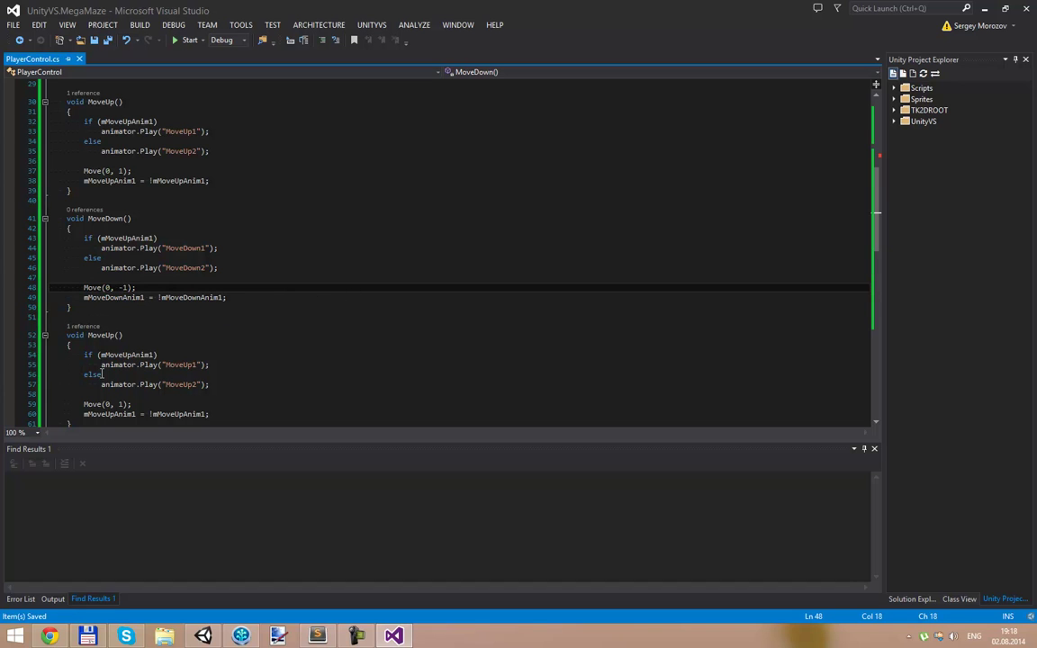
- Rename the next copied method to MoveLeft
scroll(297, 288, "down", 1)
left_click(115, 306)
key("BackSpace")
key("BackSpace")
type("Left")
scroll(122, 305, "down", 2)
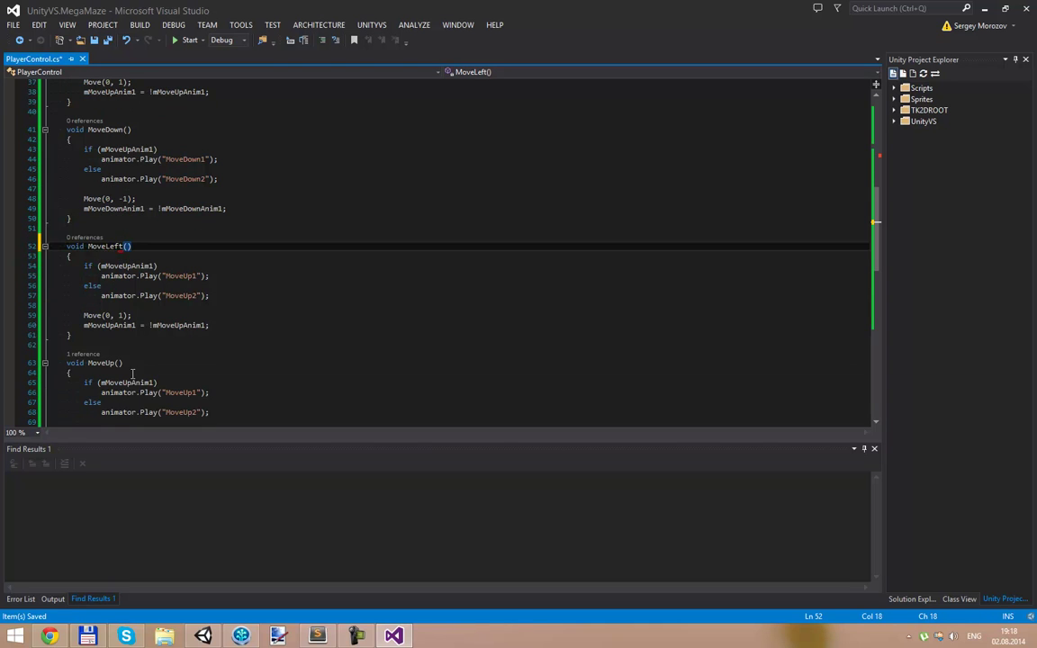
- Rename the last copied method to MoveRight
left_click(111, 362)
left_click_drag(112, 363, 115, 367)
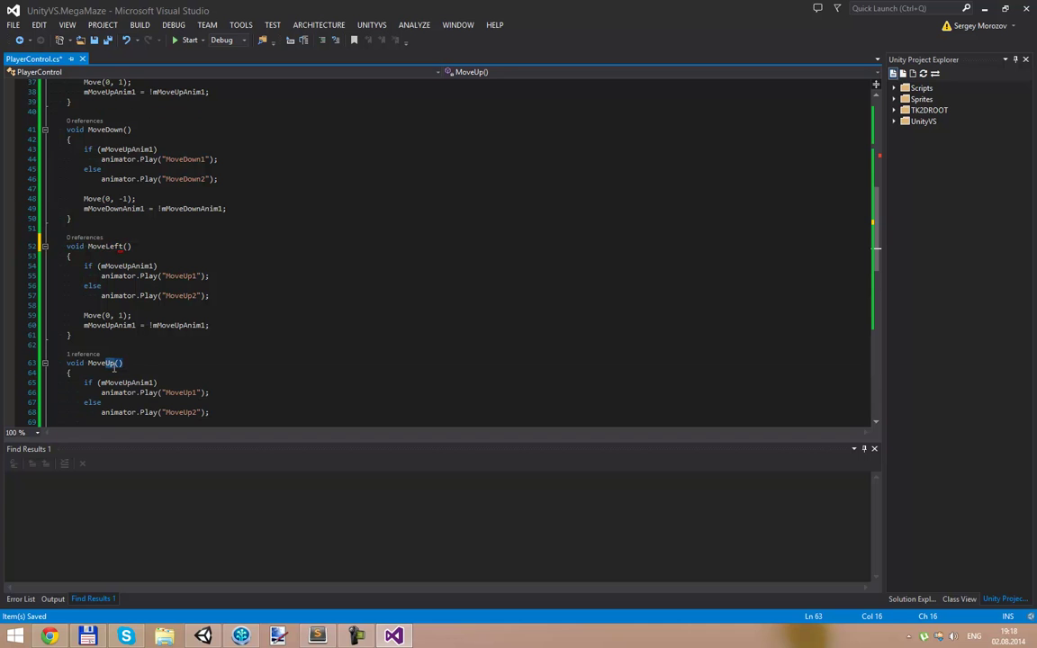
type("Right")
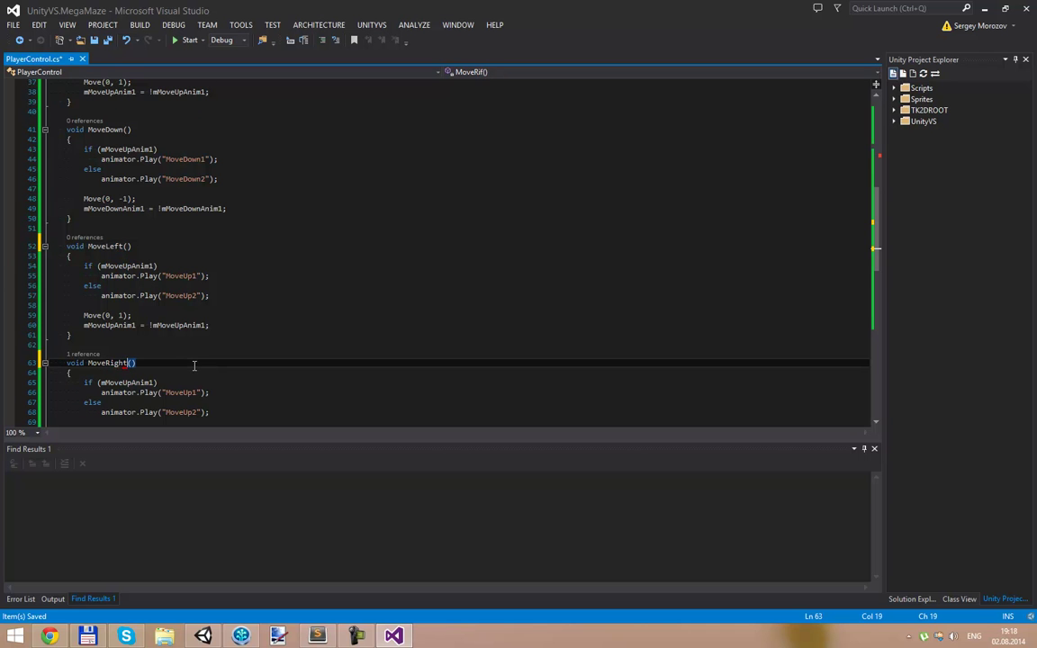
scroll(183, 363, "down", 6)
scroll(122, 306, "down", 7)
scroll(126, 306, "up", 8)
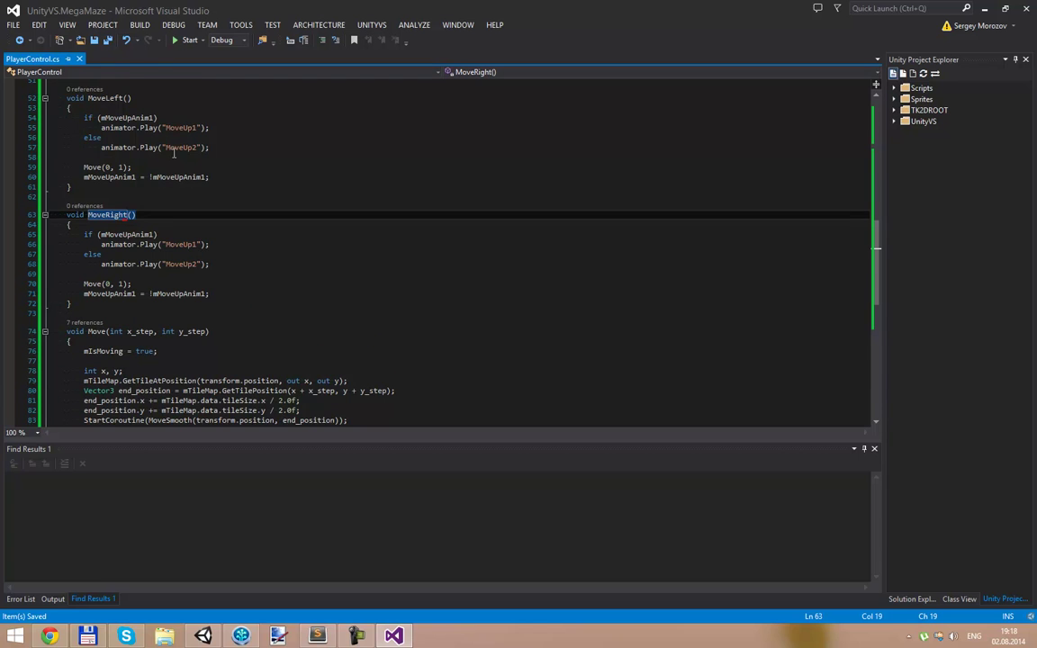
scroll(189, 144, "up", 2)
- Change MoveLeft's clip names to MoveLeft1 and MoveLeft2
double_click(90, 158)
key("ctrl+c")
double_click(181, 187)
key("ctrl+v")
left_click(183, 207)
double_click(181, 207)
key("ctrl+v")
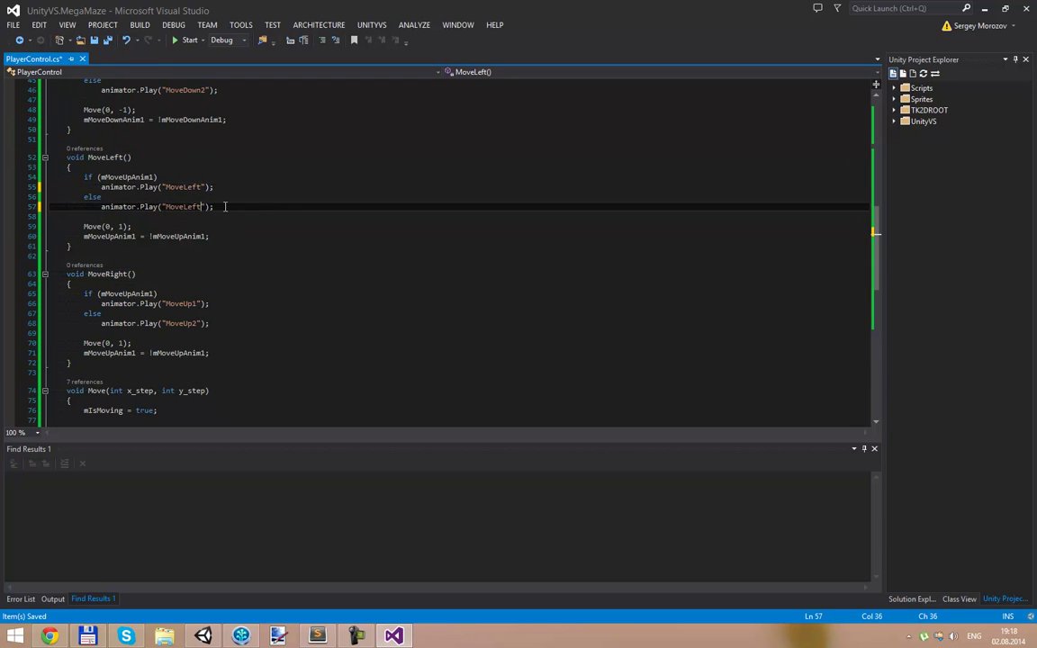
left_click(205, 188)
type("1")
left_click(204, 207)
type("2")
- Make MoveDown's if check test mMoveDownAnim1
scroll(194, 221, "up", 5)
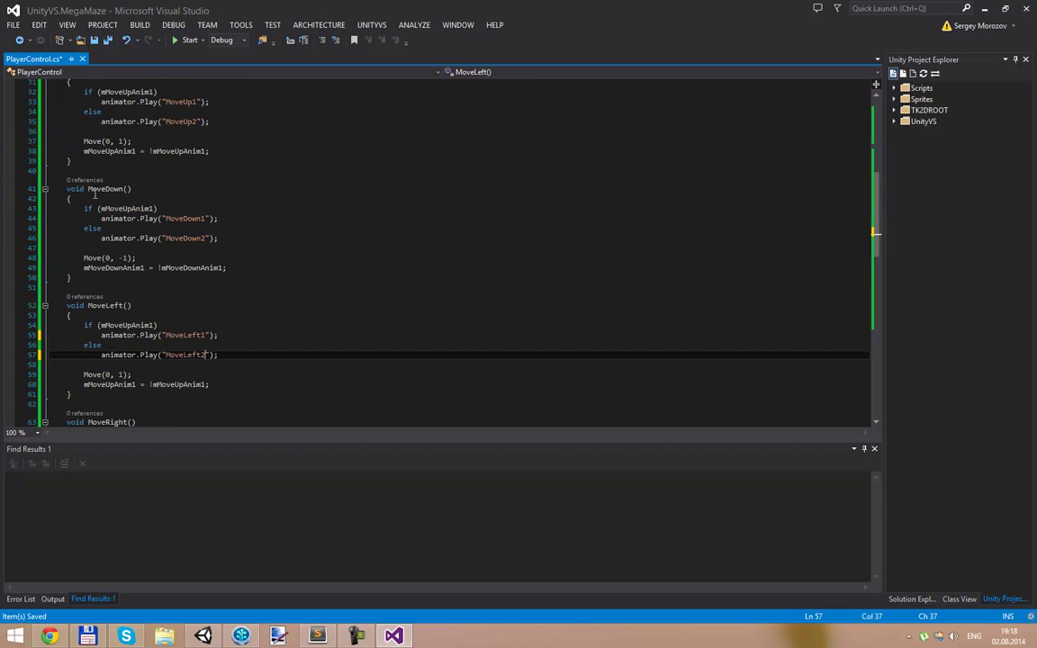
double_click(114, 267)
key("ctrl+c")
double_click(130, 208)
key("ctrl+v")
- Use mMoveLeftAnim1 for MoveLeft's check, toggle and negation
double_click(127, 325)
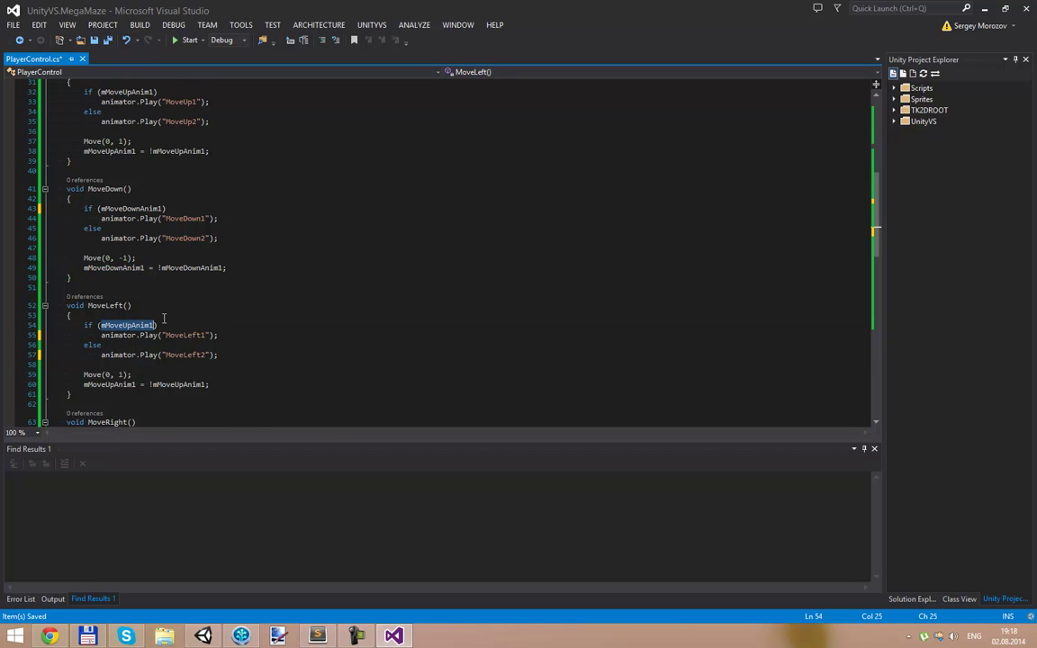
type("mMove")
key("Up")
key("Tab")
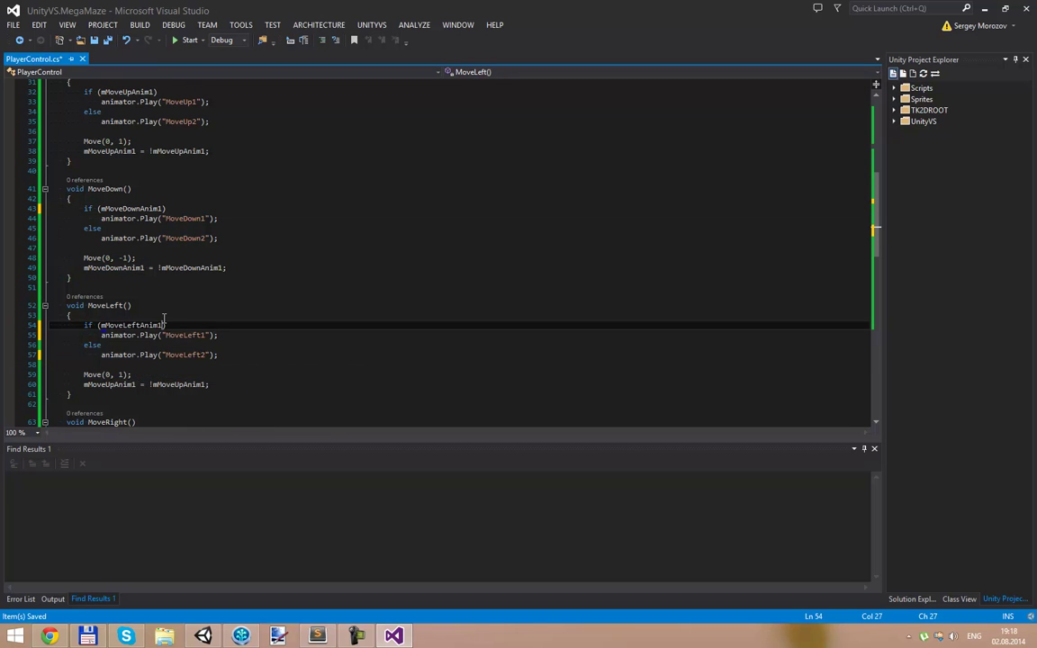
left_click(135, 325)
double_click(132, 325)
key("ctrl+c")
double_click(117, 385)
key("ctrl+v")
double_click(185, 384)
key("ctrl+v")
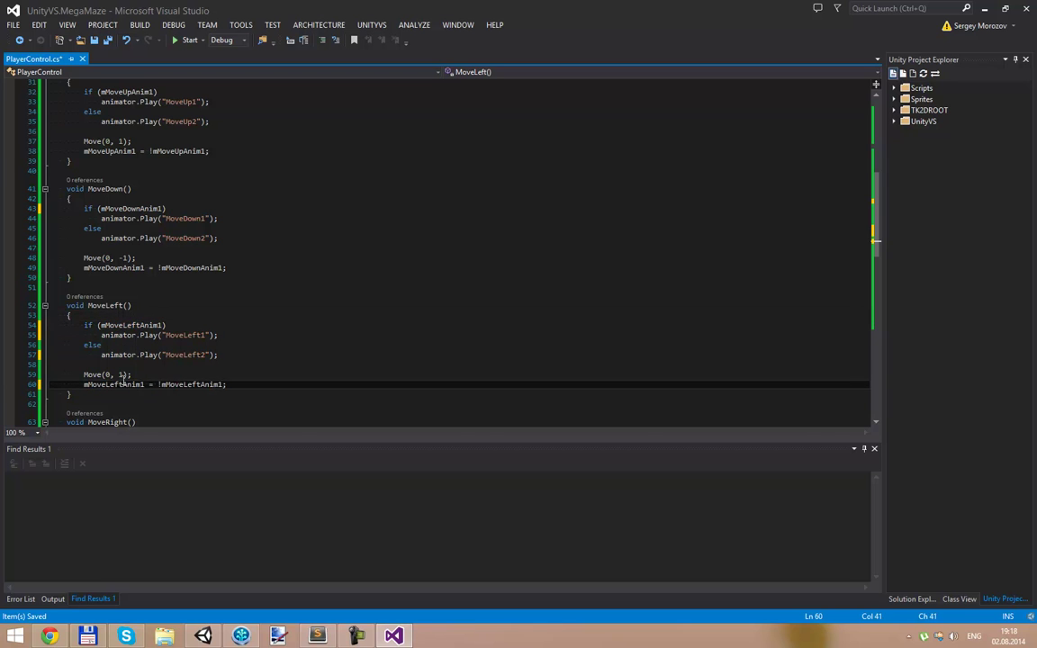
- Set MoveLeft's step to Move(-1, 0)
left_click(111, 375)
type("-")
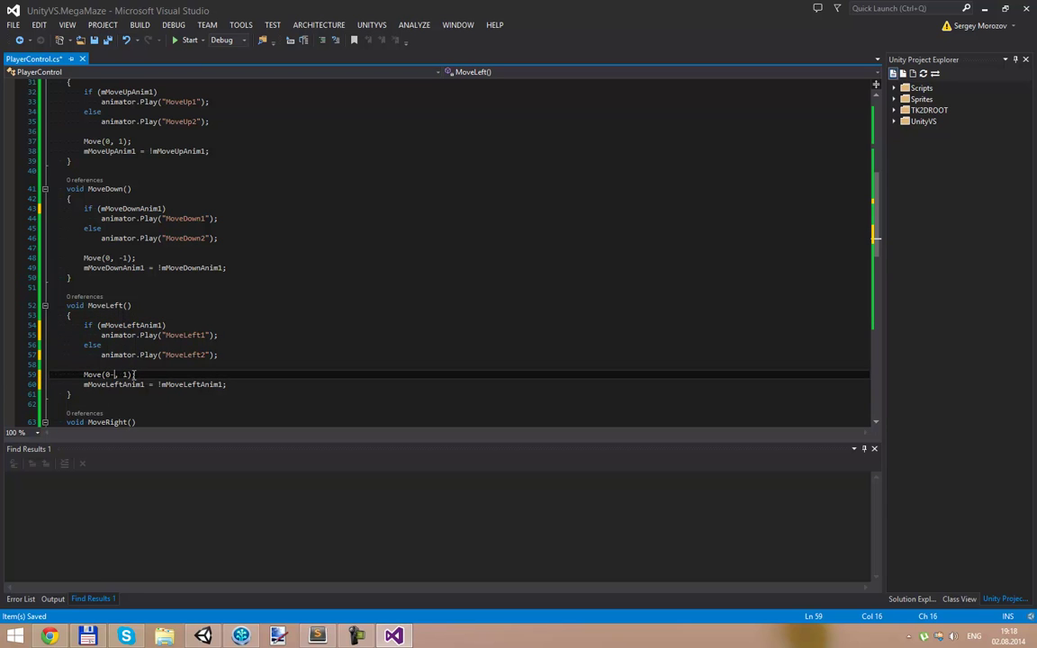
type("1")
key("Delete")
key("Right")
- Use mMoveRightAnim1 for MoveRight's check, toggle and negation
scroll(139, 364, "down", 3)
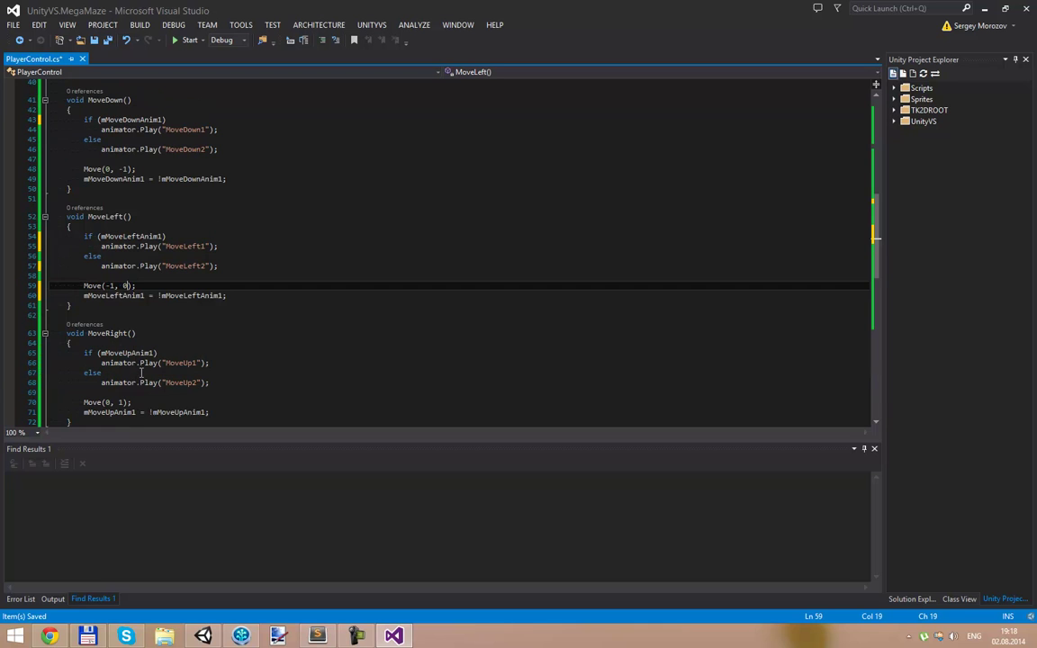
double_click(129, 353)
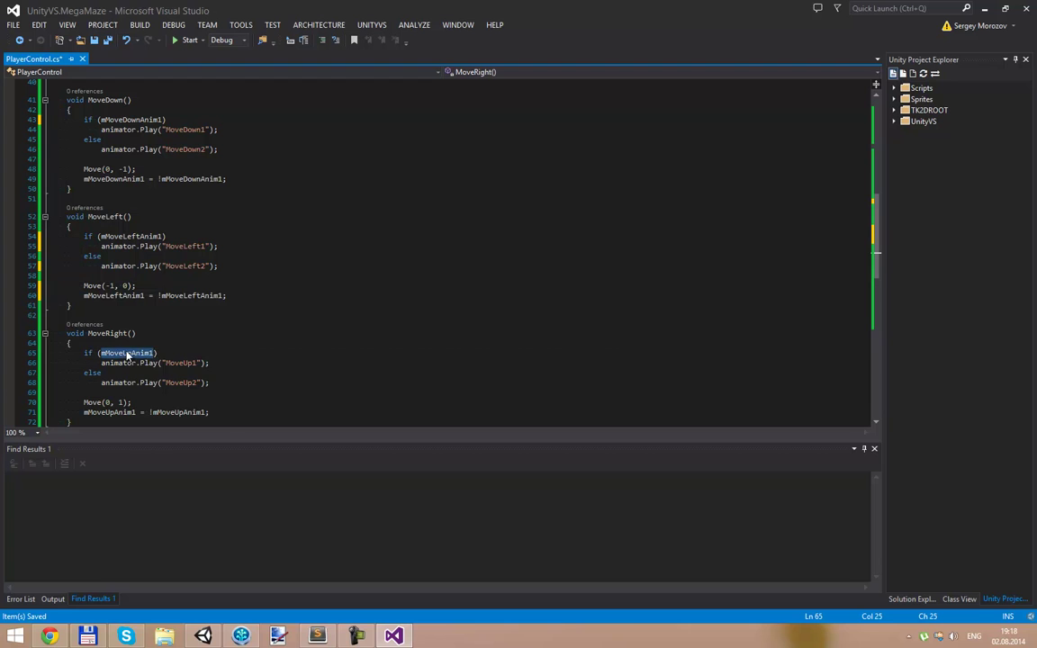
type("mMove")
key("Down")
key("Tab")
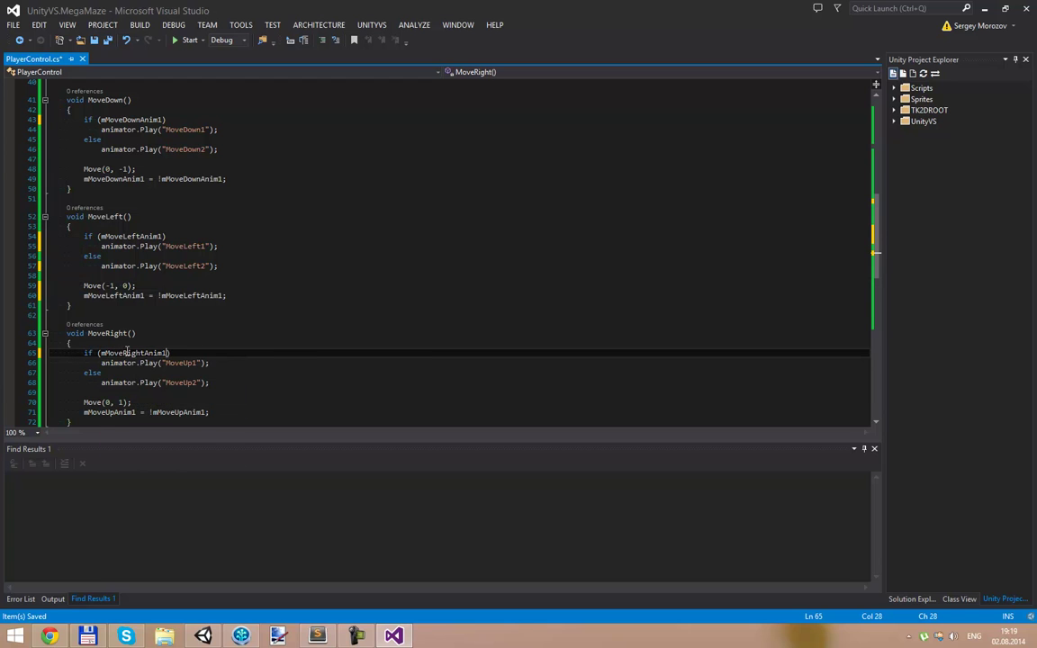
double_click(133, 353)
key("ctrl+c")
double_click(115, 412)
key("ctrl+v")
double_click(186, 413)
key("ctrl+v")
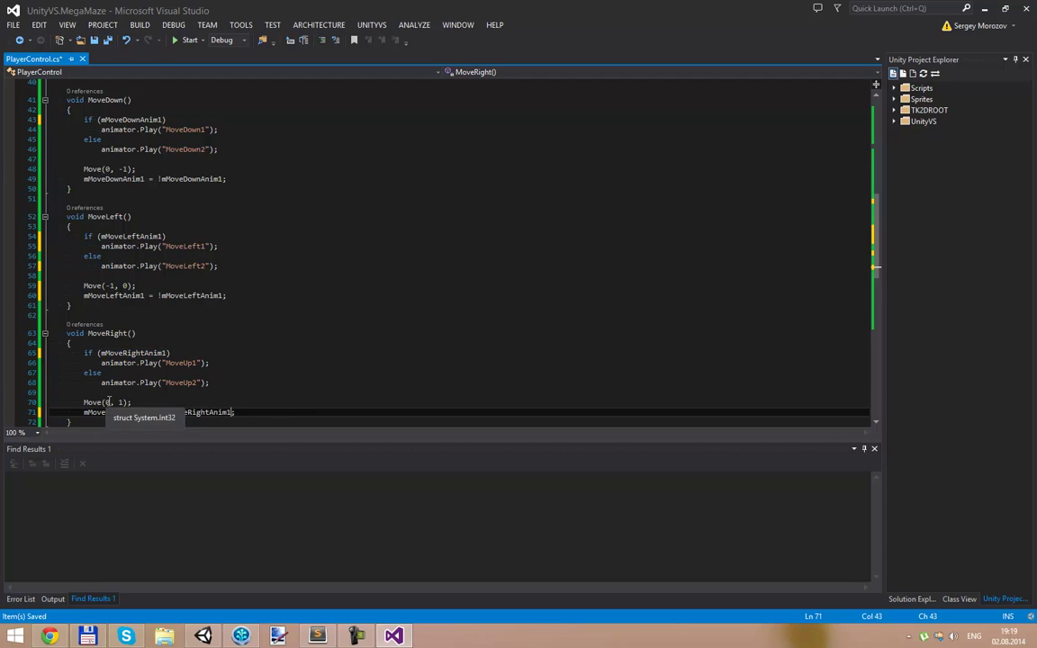
- Set MoveRight's step to Move(1, 0)
left_click(107, 402)
key("BackSpace")
type("1")
key("Right")
key("Right")
key("Delete")
type("0")
- Change MoveRight's clip names to MoveRight1 and MoveRight2
double_click(108, 333)
key("ctrl+c")
double_click(180, 363)
key("ctrl+v")
double_click(180, 383)
key("ctrl+v")
left_click(206, 363)
type("1")
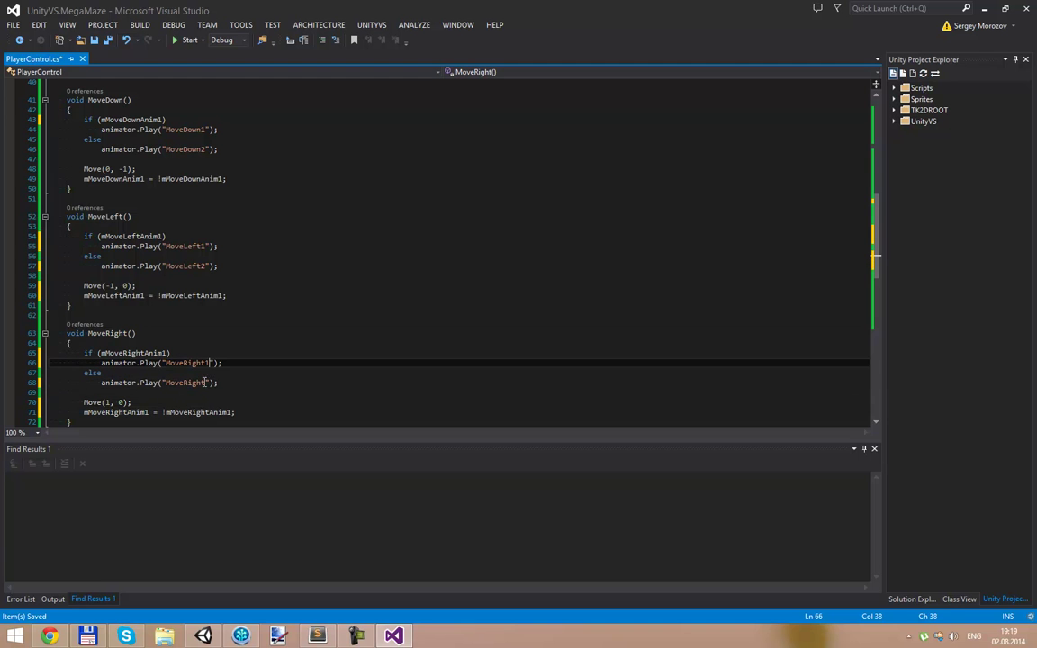
left_click(207, 382)
type("2")
scroll(264, 392, "down", 2)
scroll(264, 392, "down", 2)
scroll(264, 392, "down", 7)
scroll(268, 387, "up", 12)
- Paste the MoveDown method name over the down key's Move(0, -1) call in Update
scroll(268, 387, "up", 8)
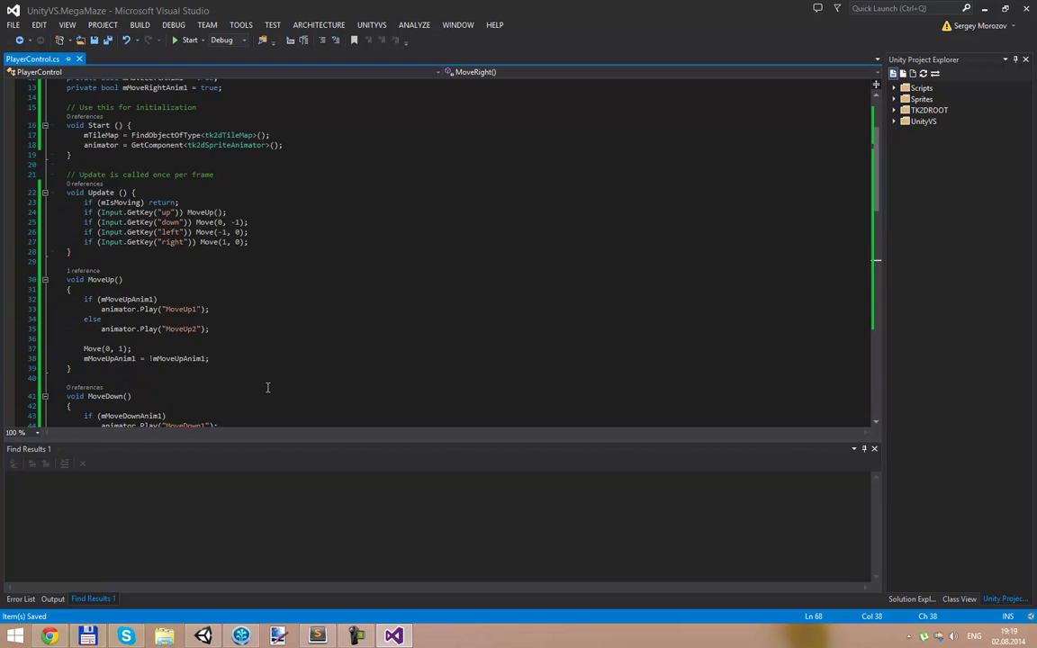
scroll(268, 387, "up", 4)
scroll(190, 345, "down", 3)
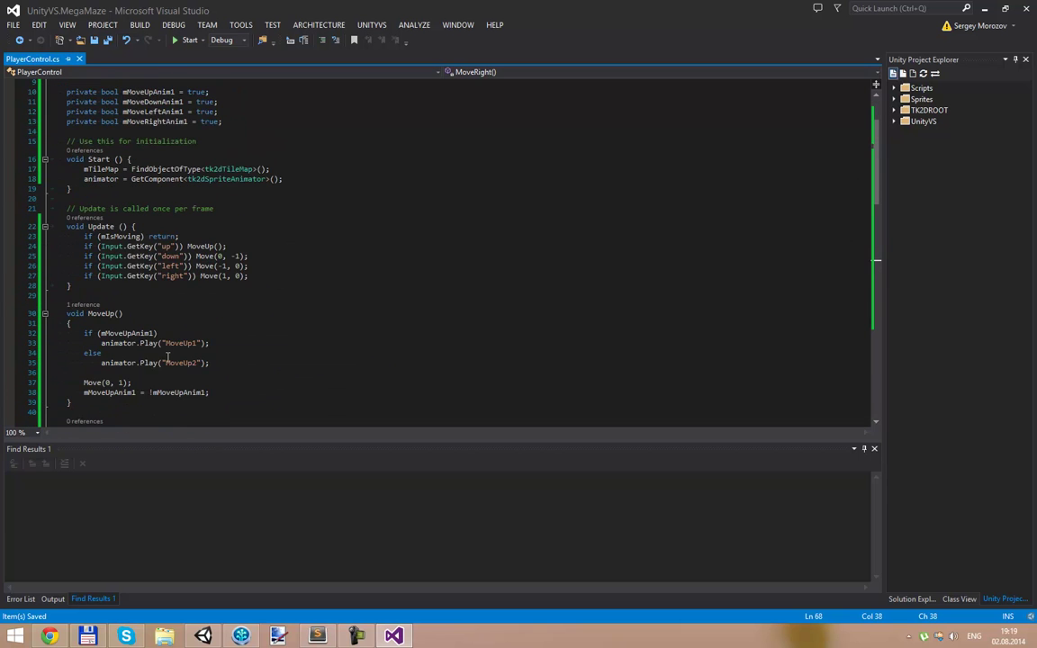
scroll(108, 421, "down", 2)
double_click(106, 371)
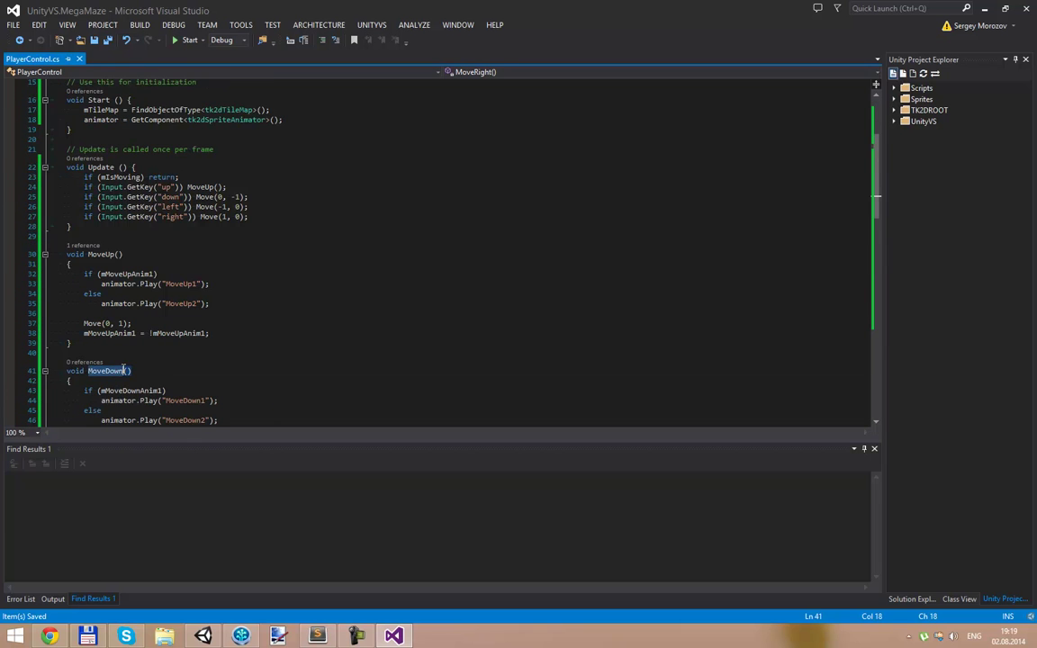
left_click(200, 186)
mouse_move(197, 197)
left_mouse_down()
mouse_move(245, 196)
mouse_move(244, 217)
left_mouse_up()
key("ctrl+v")
key("ctrl+v")
key("ctrl+v")
- Finish the down, left and right key lines as MoveDown(), MoveLeft() and MoveRight() calls
key("Up")
key("Up")
key("BackSpace")
type("Down()")
key("Down")
key("BackSpace")
key("BackSpace")
type("t()")
key("Down")
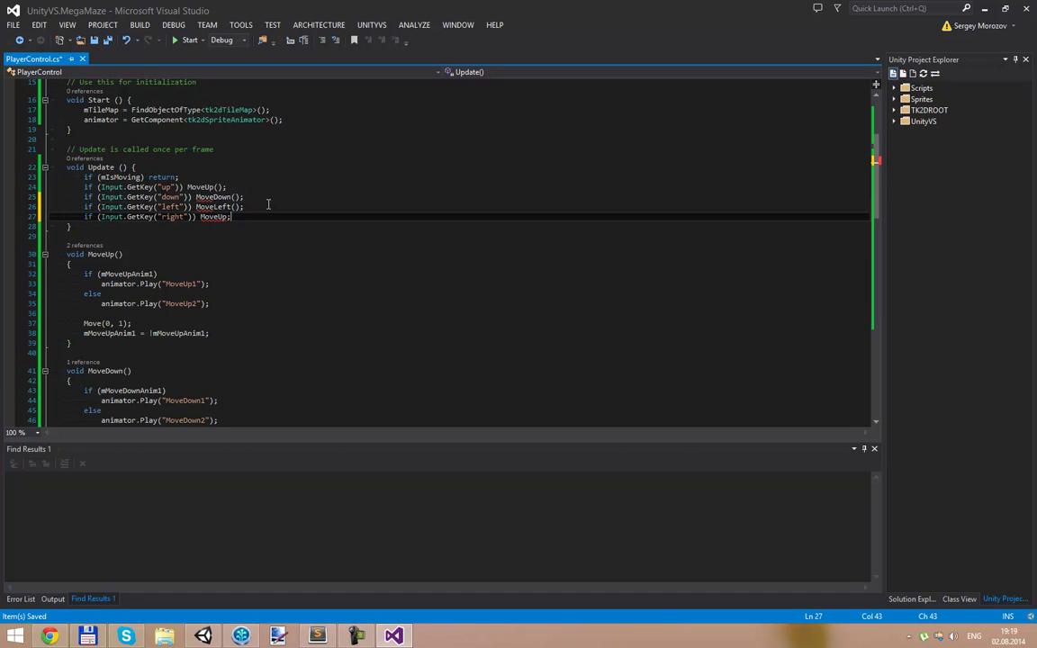
type("ght()")
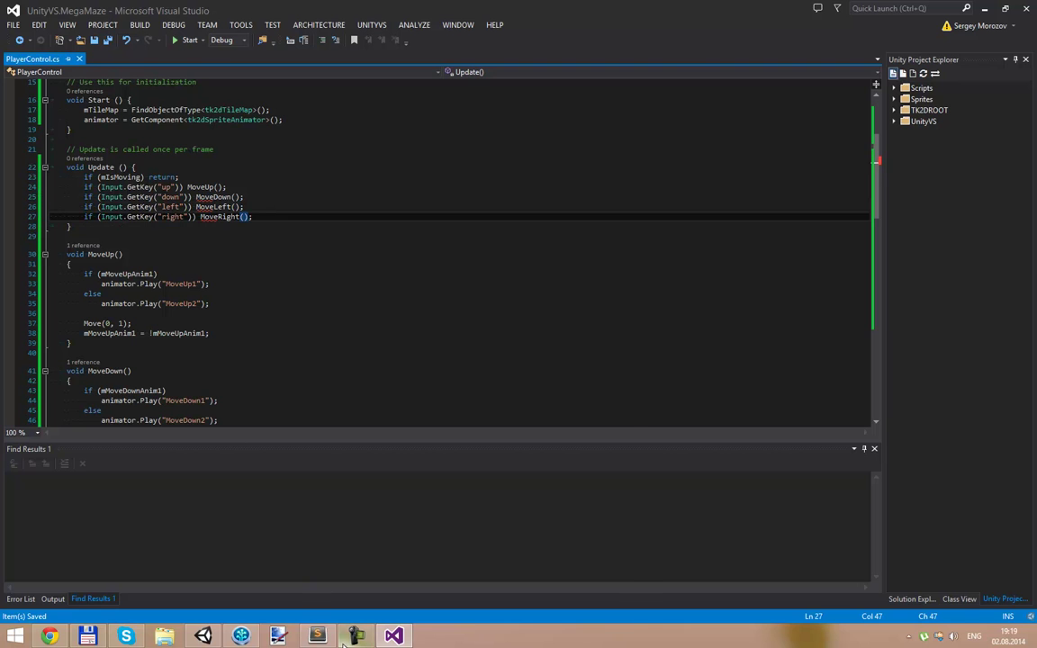
- In Unity's play mode, walk Player 1 up, right, left and down, watching each direction animate
left_click(202, 636)
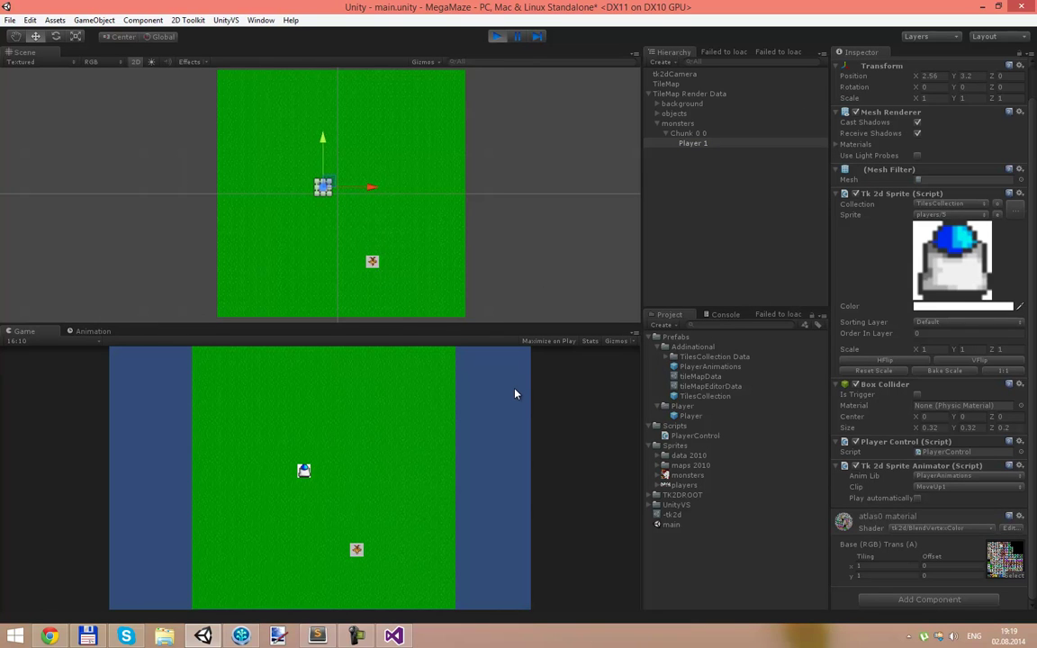
key("Up")
key("Right")
key("Left")
key("Down")
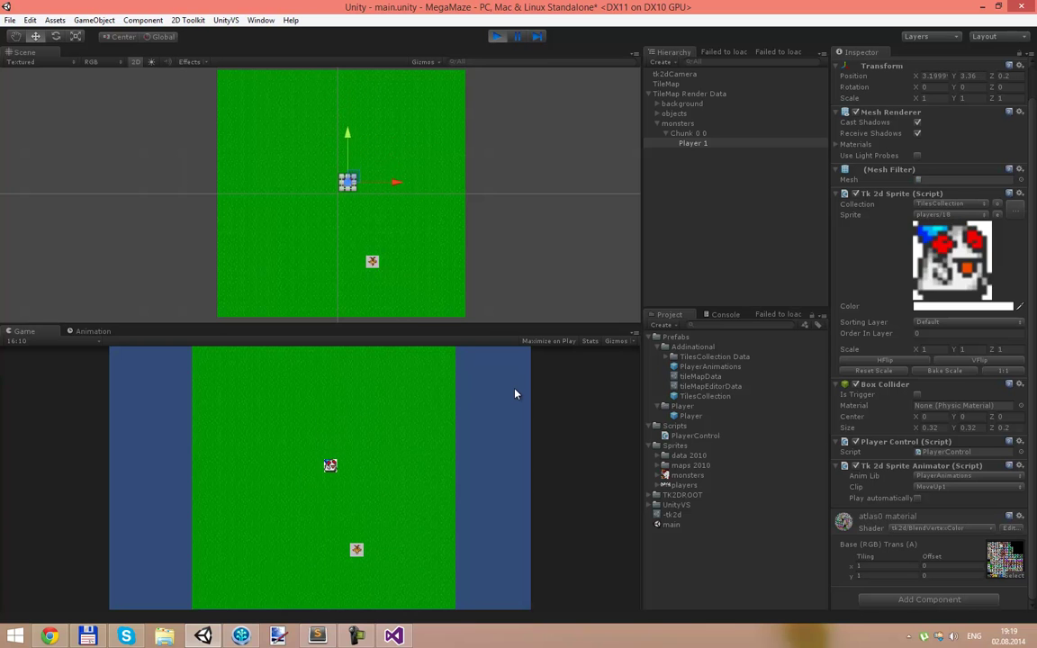
key("Right")
key("Down")
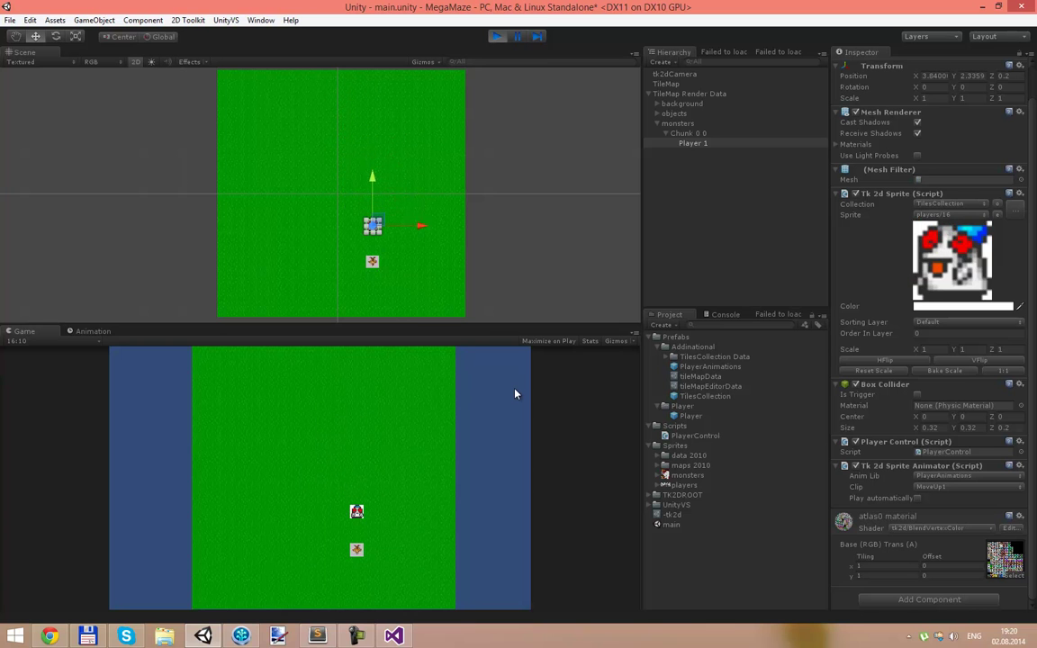
key("Left")
key("Up")
key("Left")
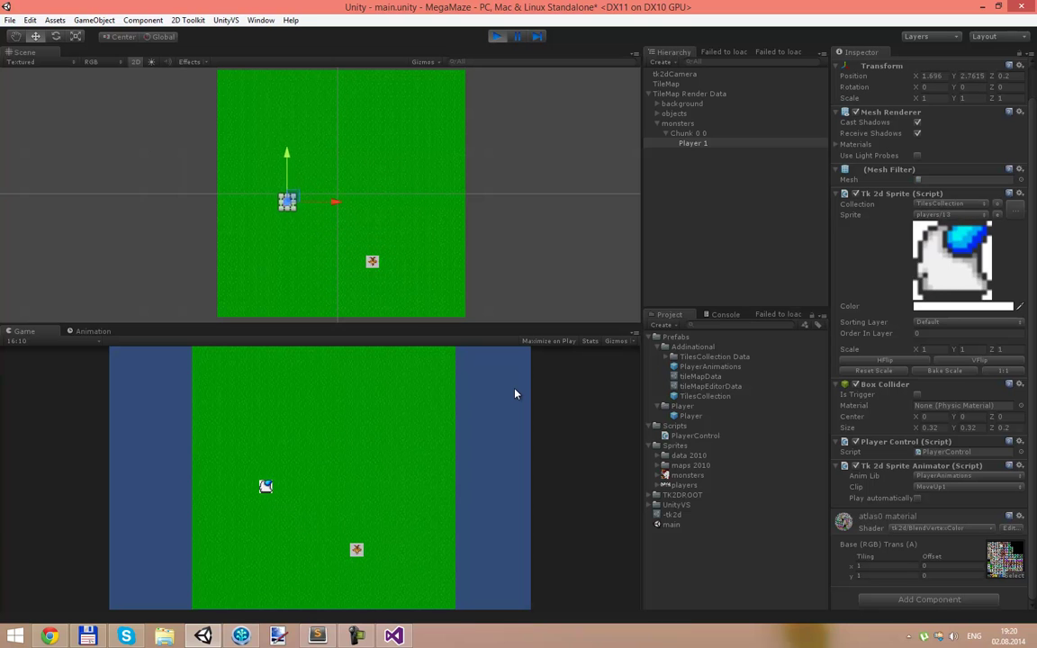
key("Left")
key("Right")
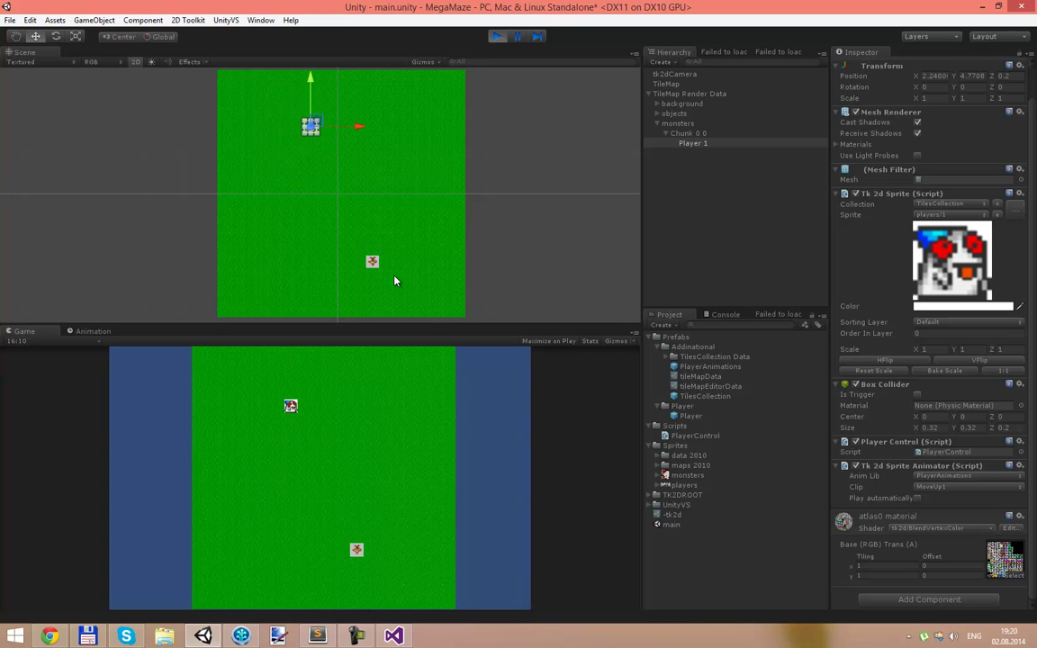